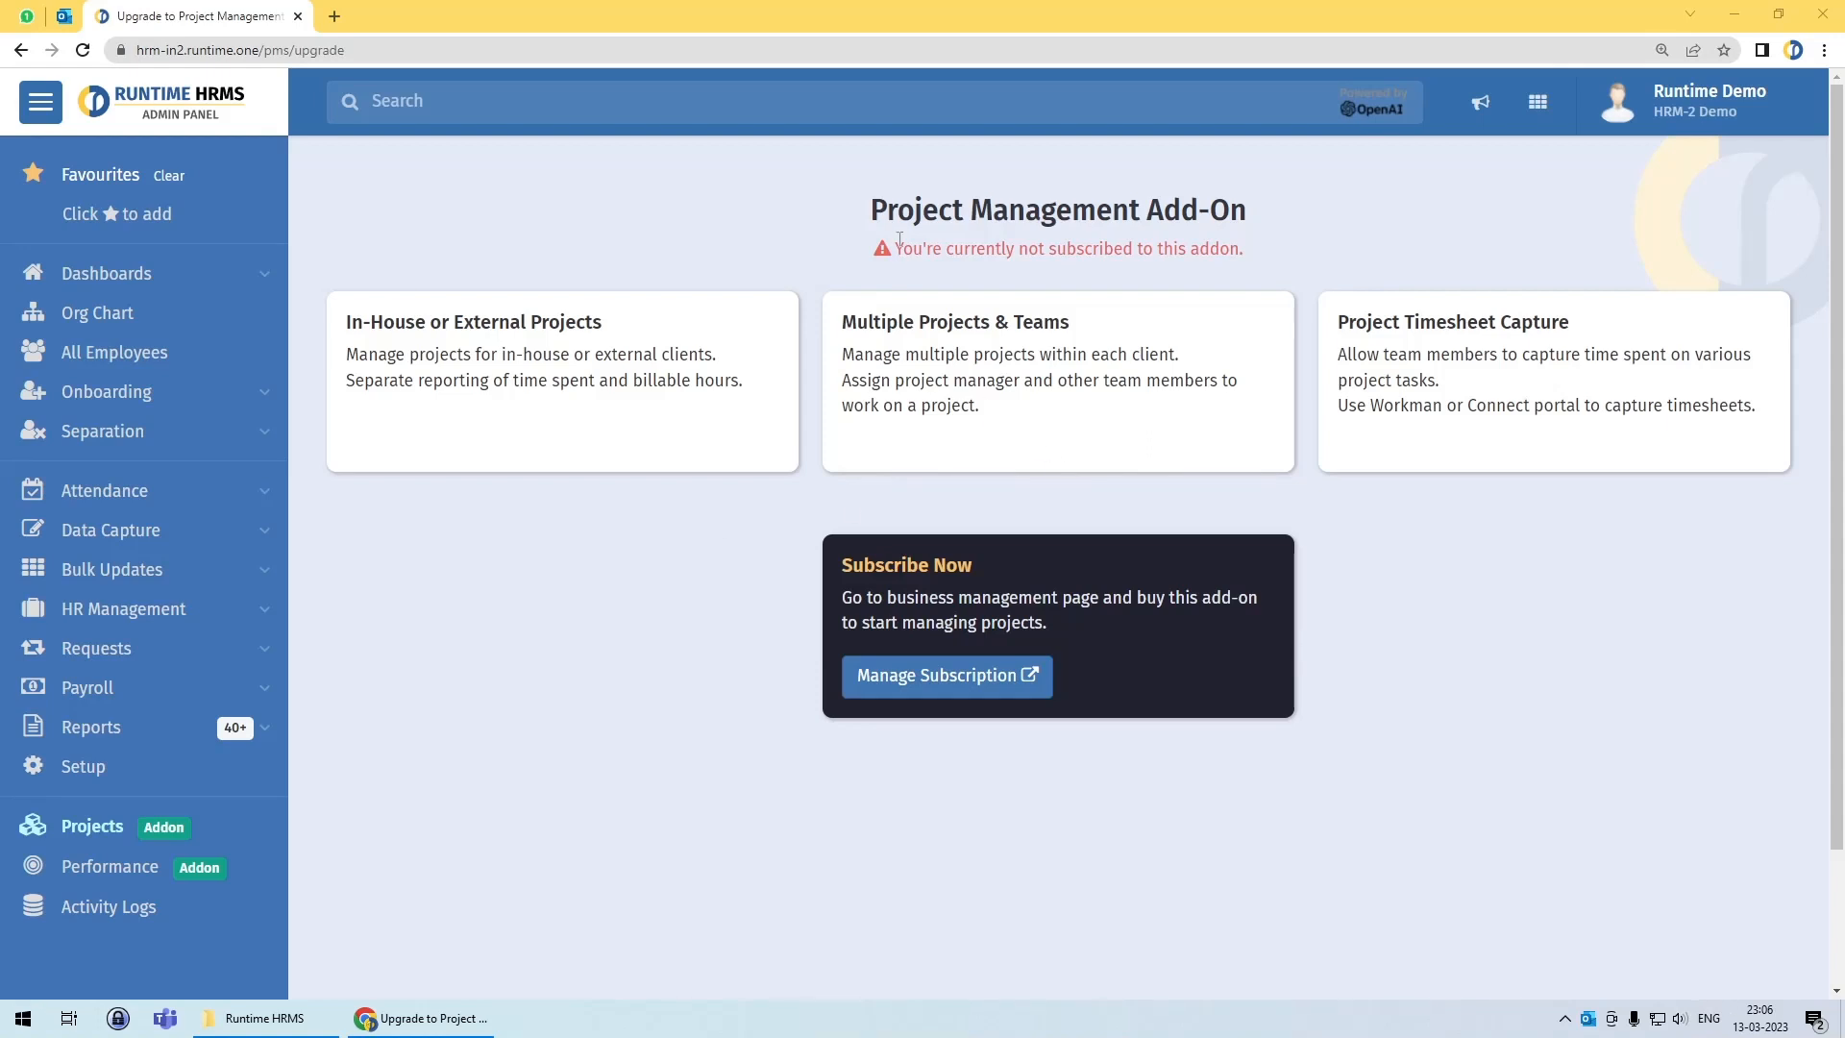
Step: Open the HRM-2 Demo business's management page and examine its Project Management add-on subscription
{"action": "left_click_drag", "start_coordinate": [896, 243], "coordinate": [1237, 248]}
{"action": "left_click", "coordinate": [1279, 258]}
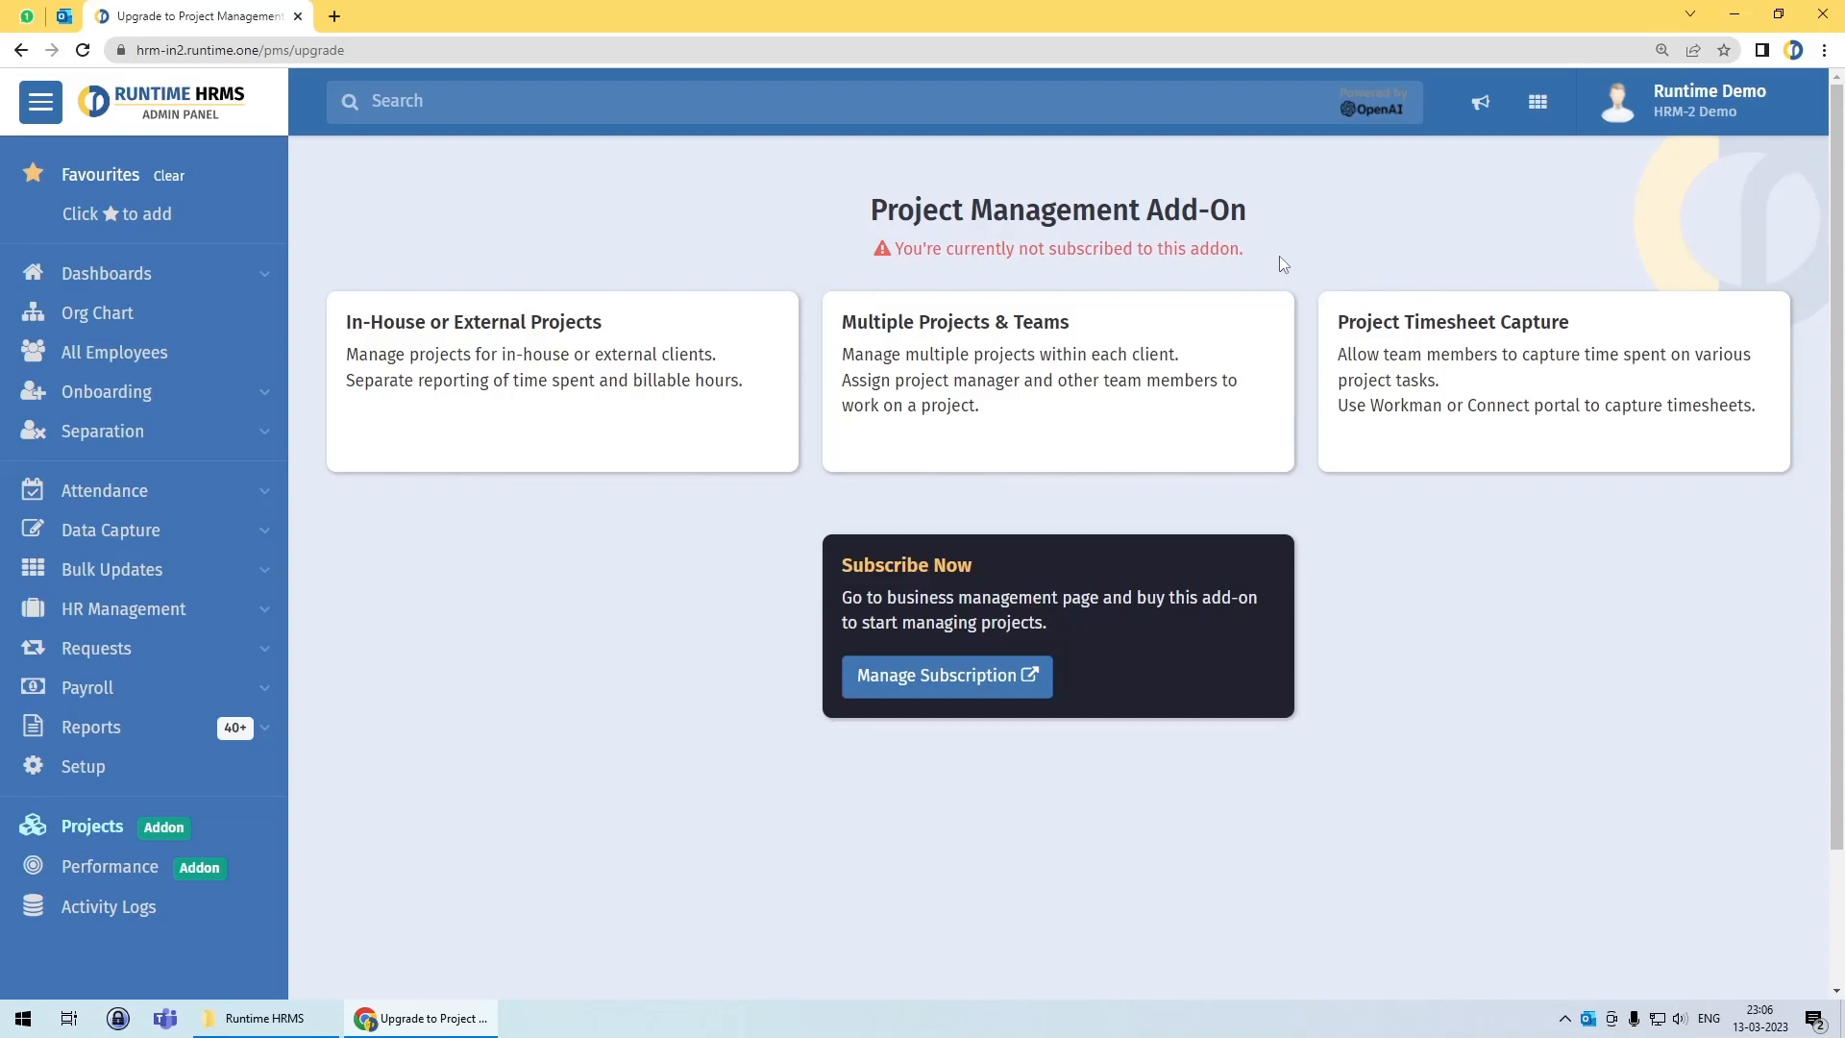
{"action": "left_click", "coordinate": [1676, 104]}
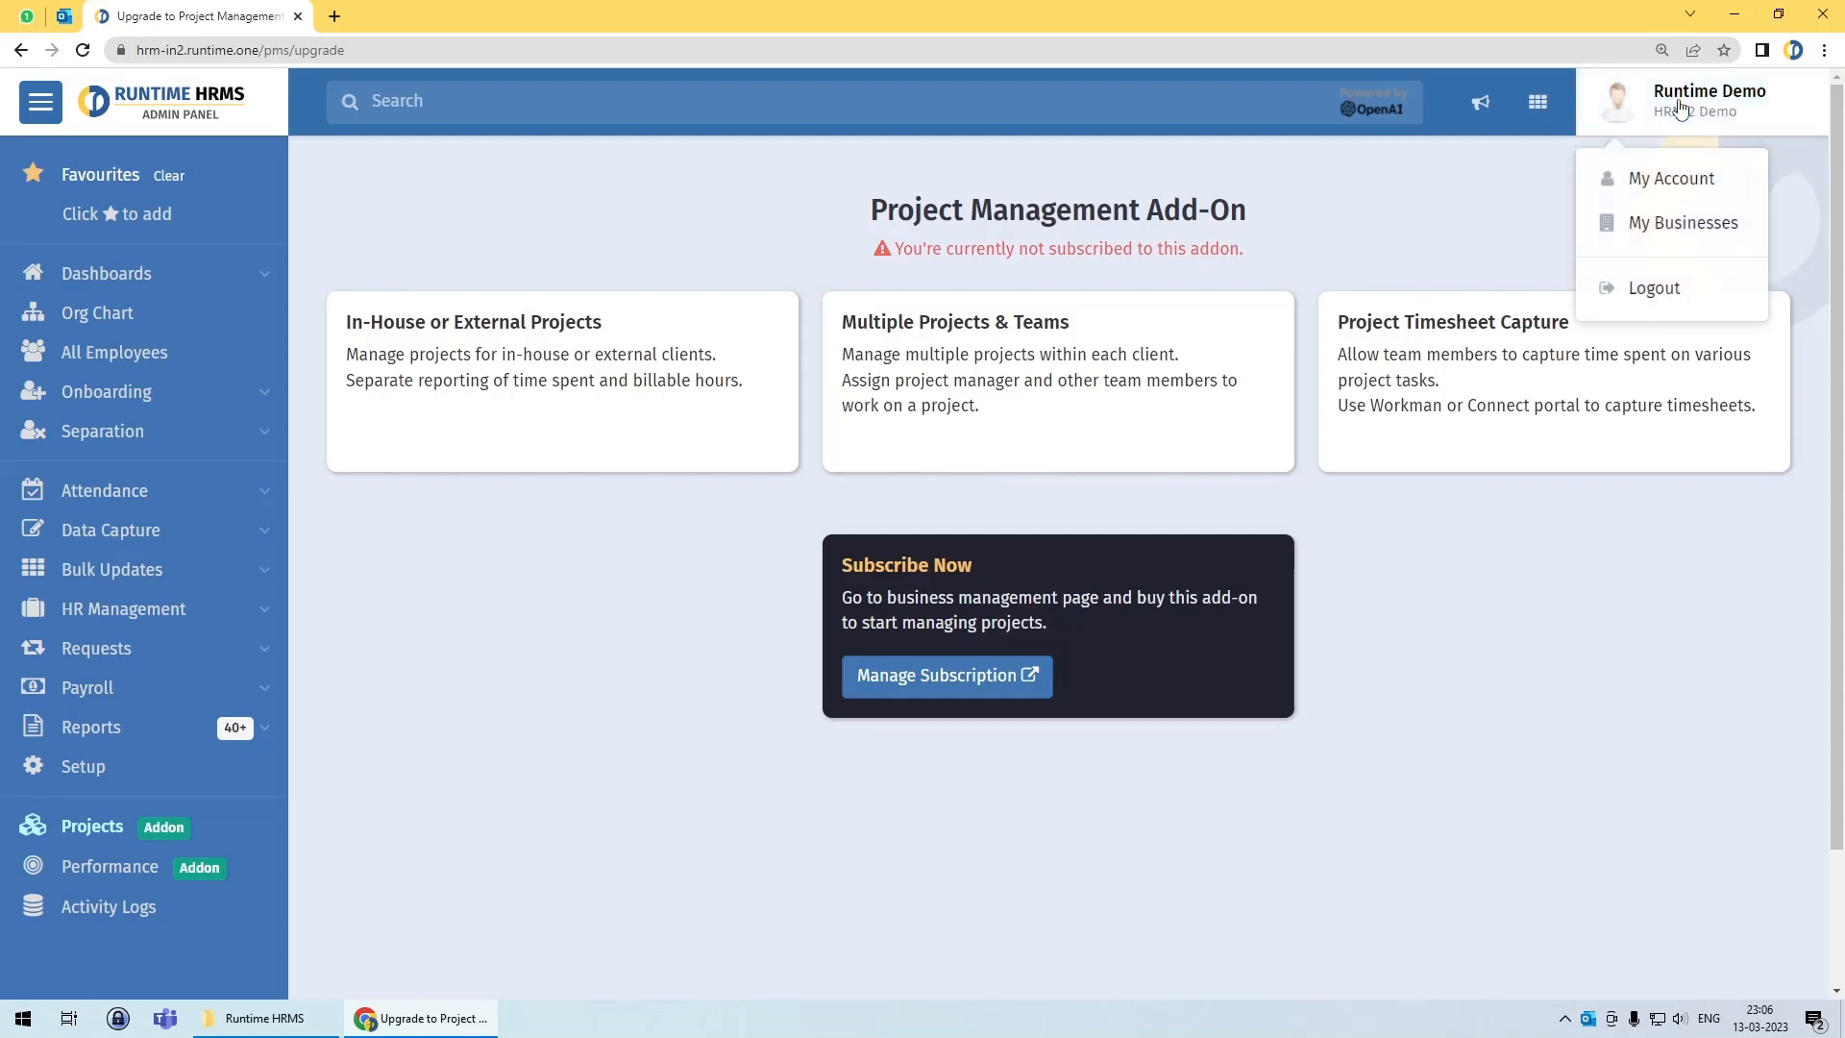
{"action": "left_click", "coordinate": [1666, 233]}
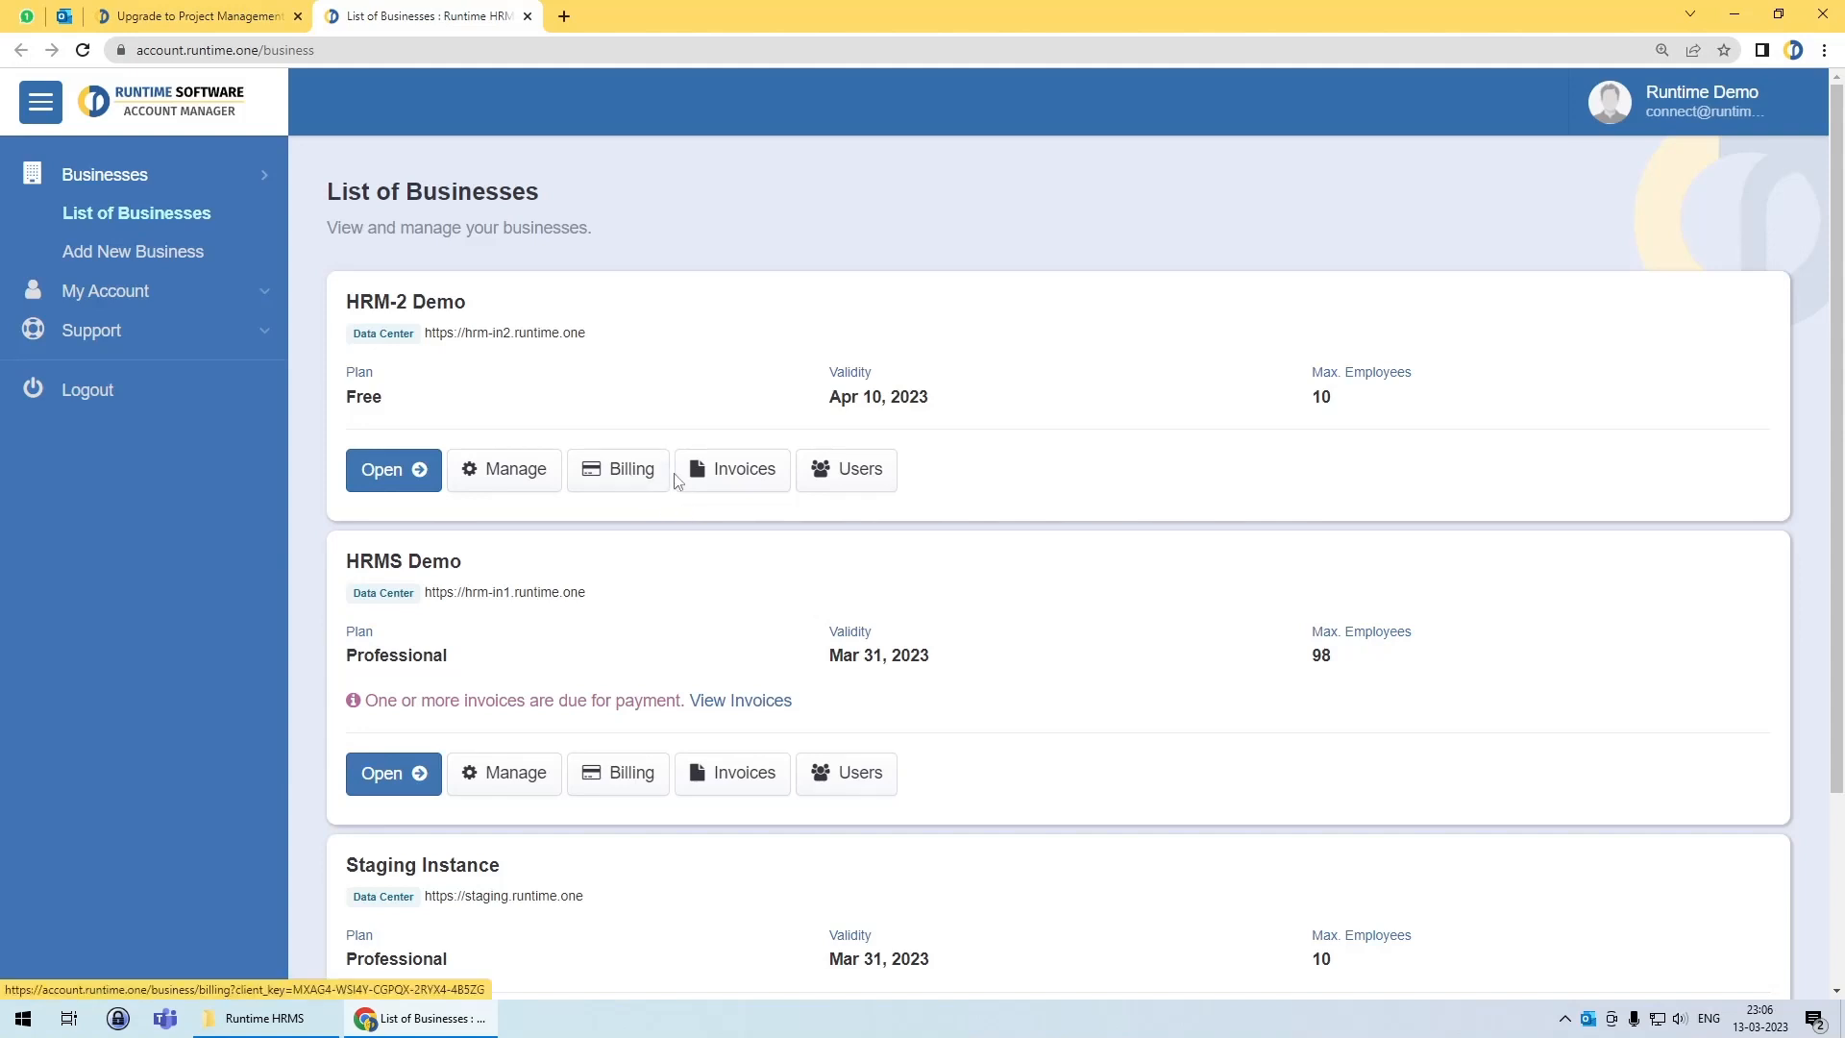
{"action": "left_click", "coordinate": [500, 481]}
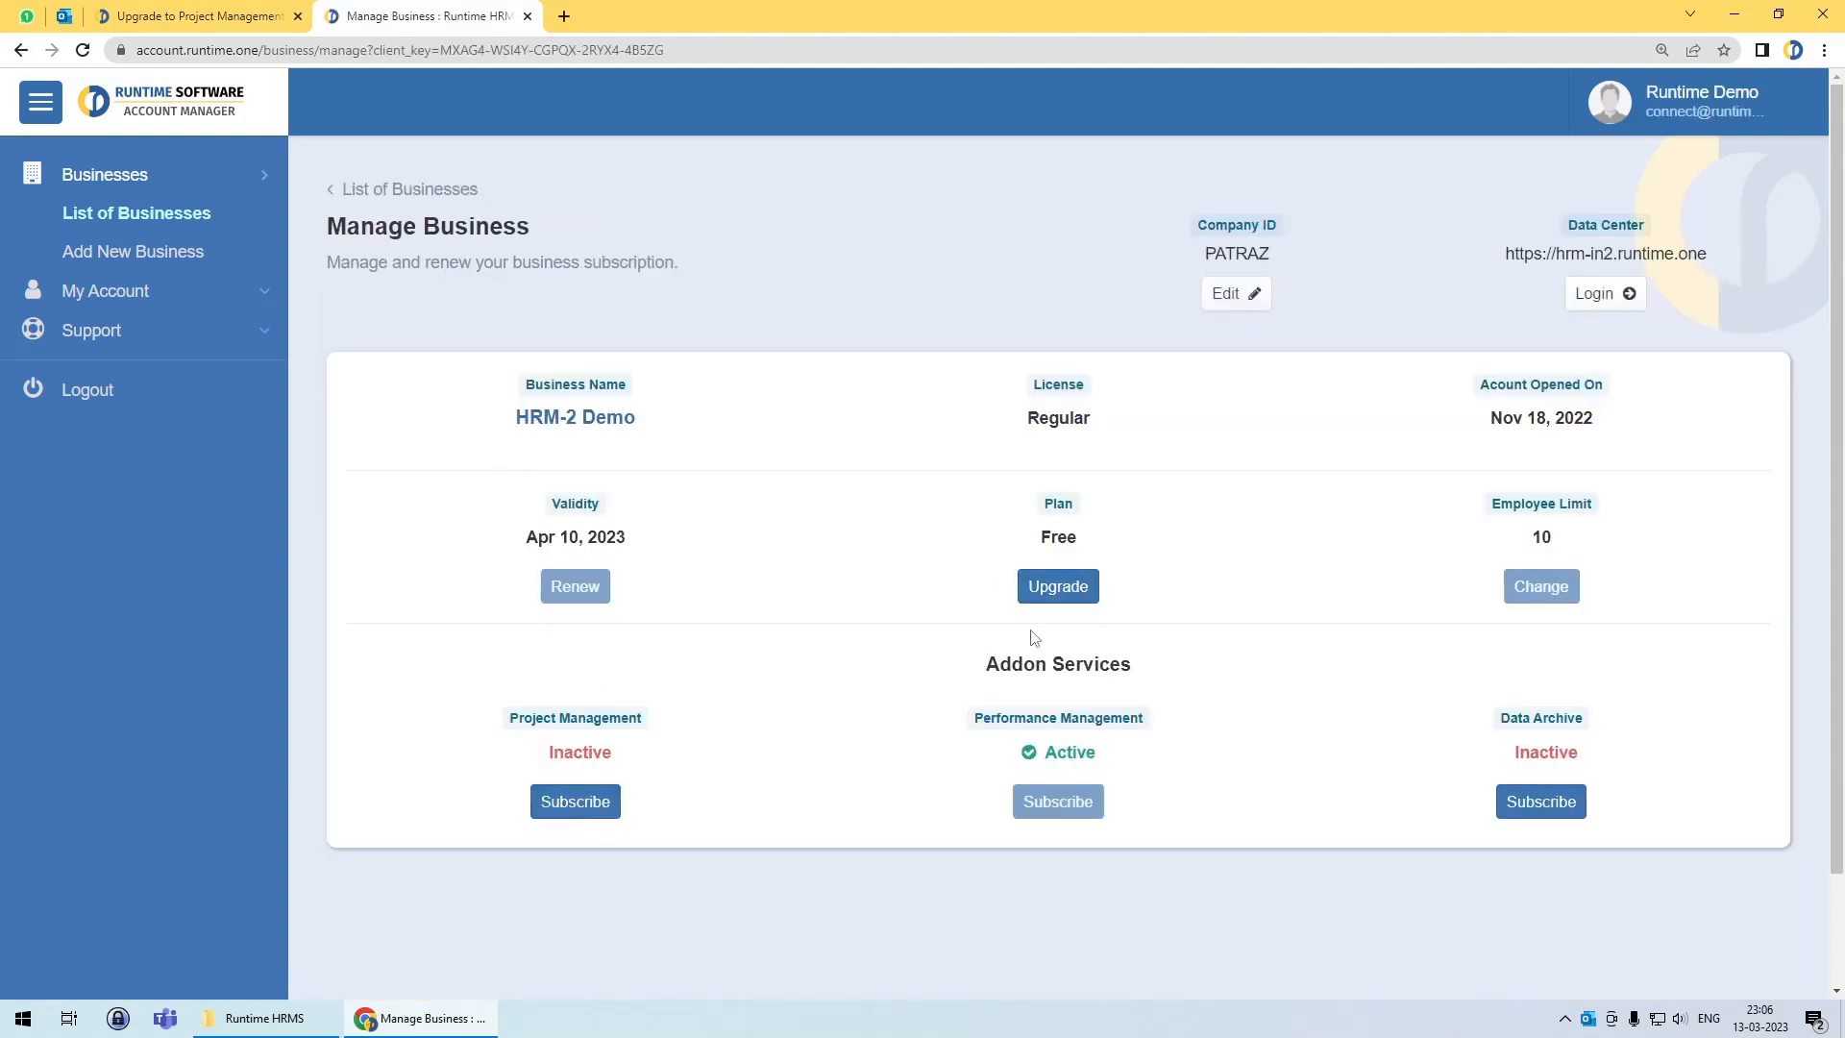
{"action": "scroll", "coordinate": [976, 716], "scroll_direction": "down", "scroll_amount": 2}
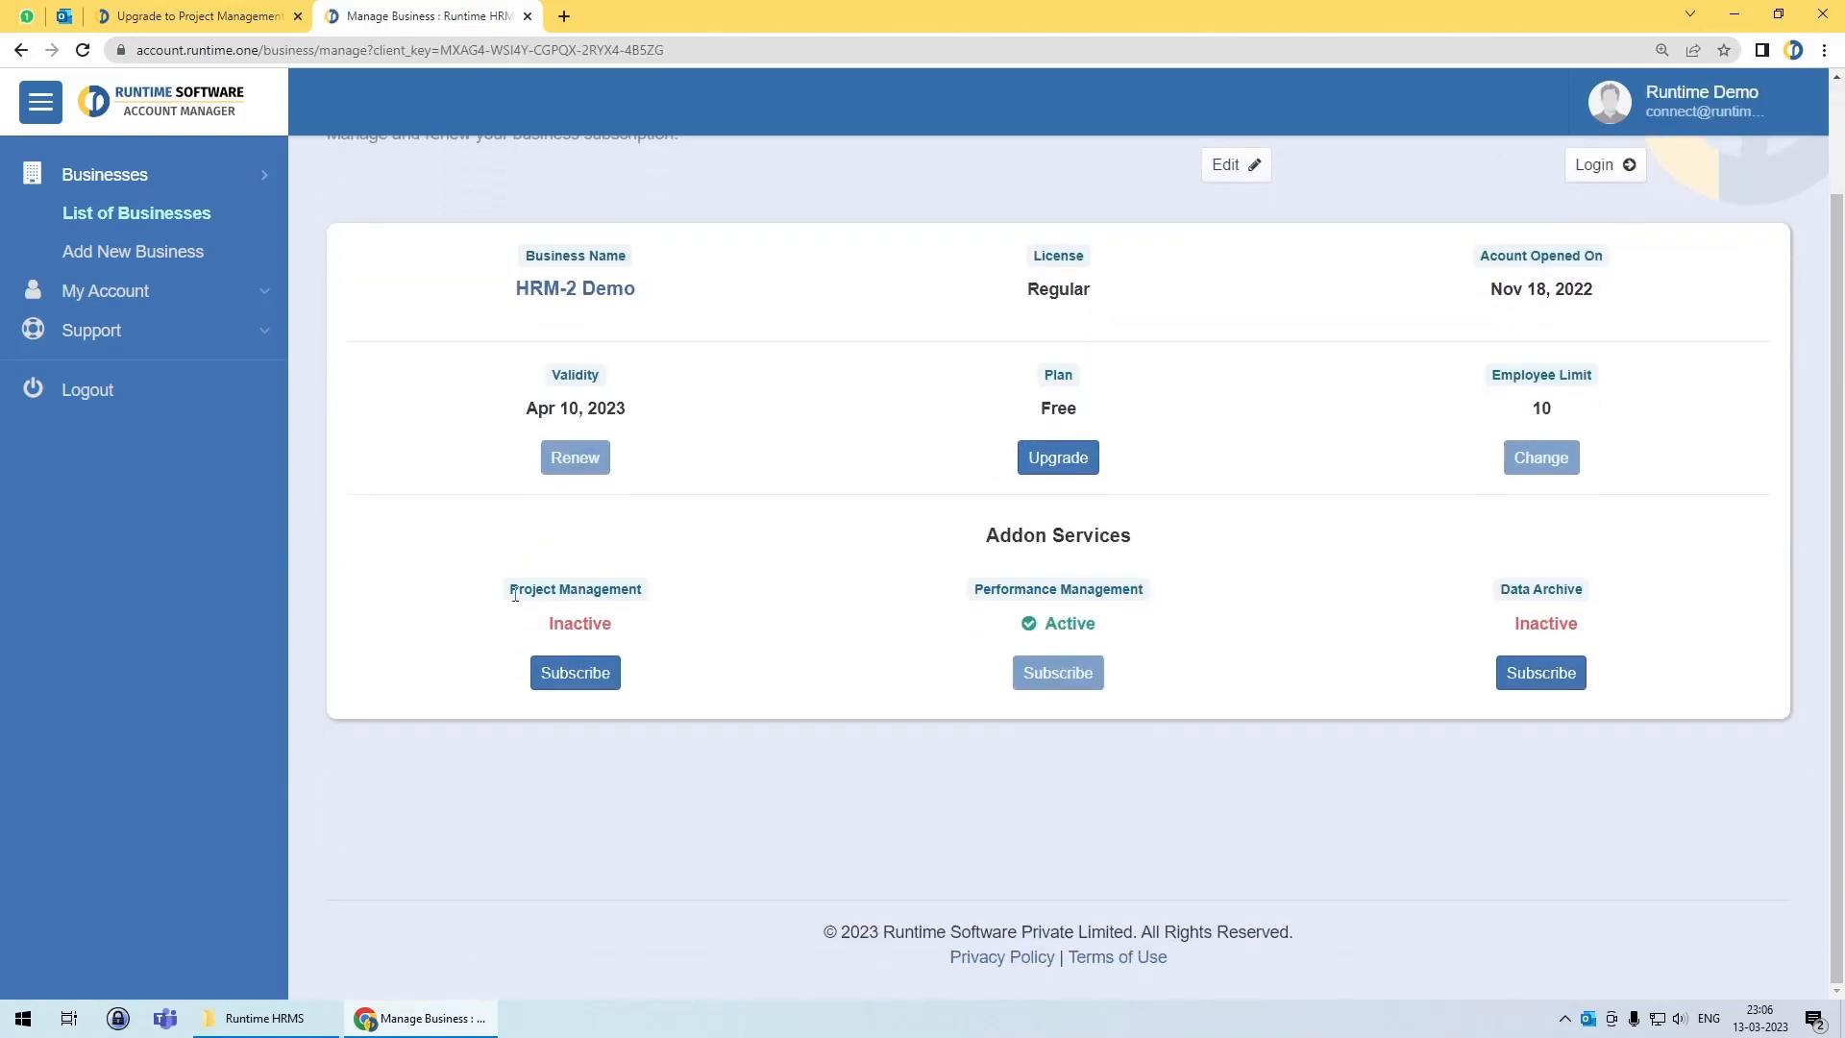
{"action": "left_click_drag", "start_coordinate": [512, 590], "coordinate": [650, 594]}
{"action": "left_click", "coordinate": [621, 631]}
{"action": "scroll", "coordinate": [778, 700], "scroll_direction": "up", "scroll_amount": 1}
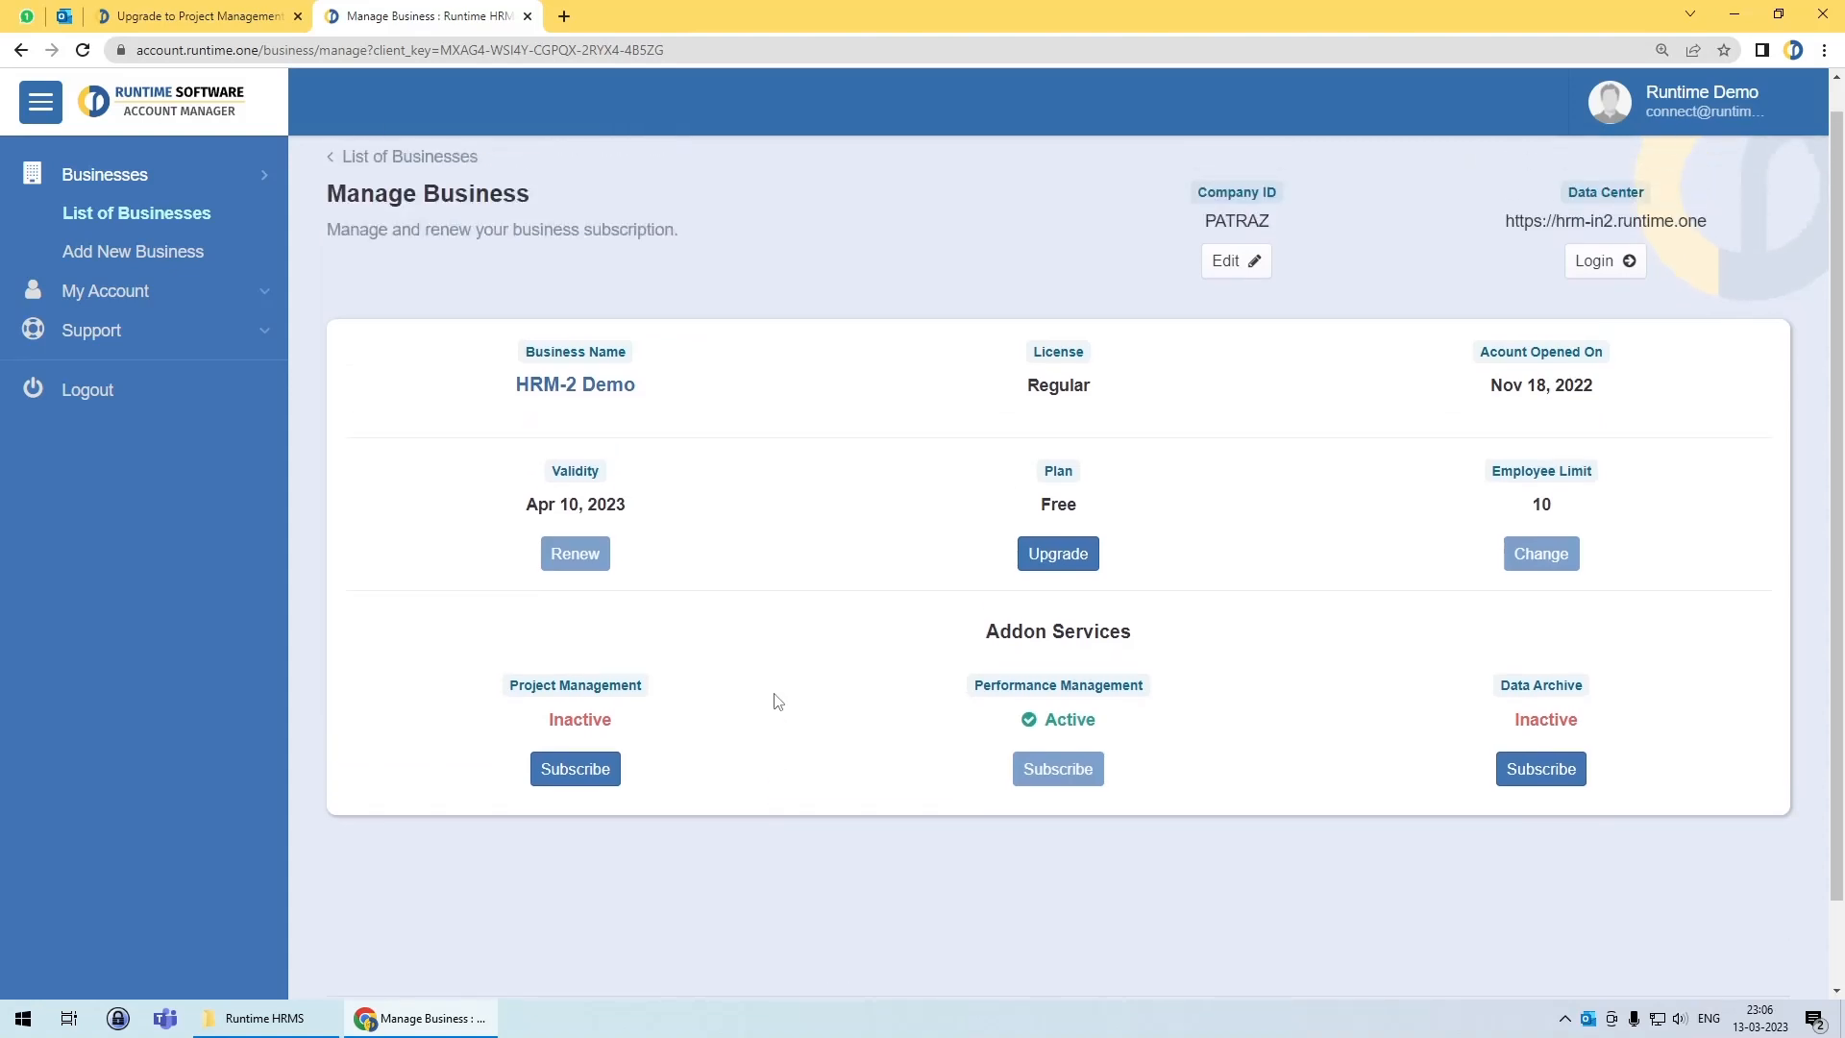
Step: Return to the HRMS admin panel and open the list of project clients
{"action": "key", "text": "ctrl+Page_Up"}
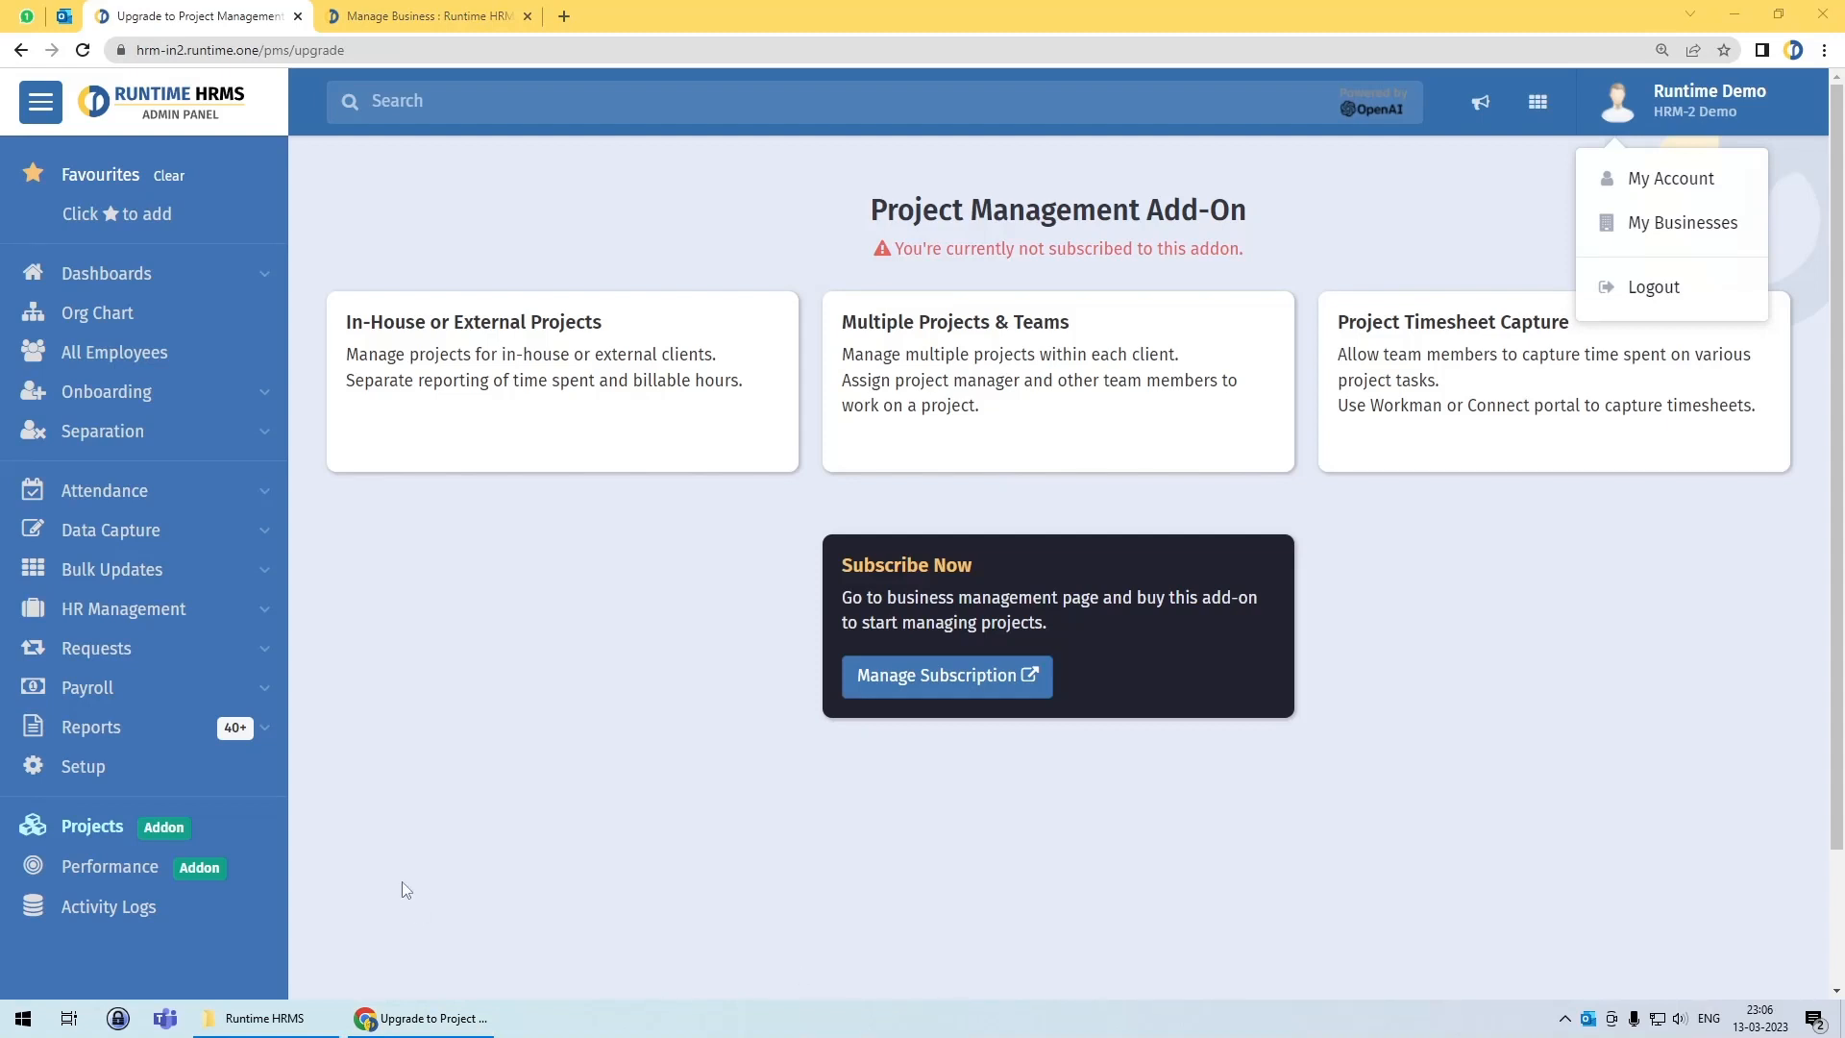
{"action": "left_click", "coordinate": [79, 830]}
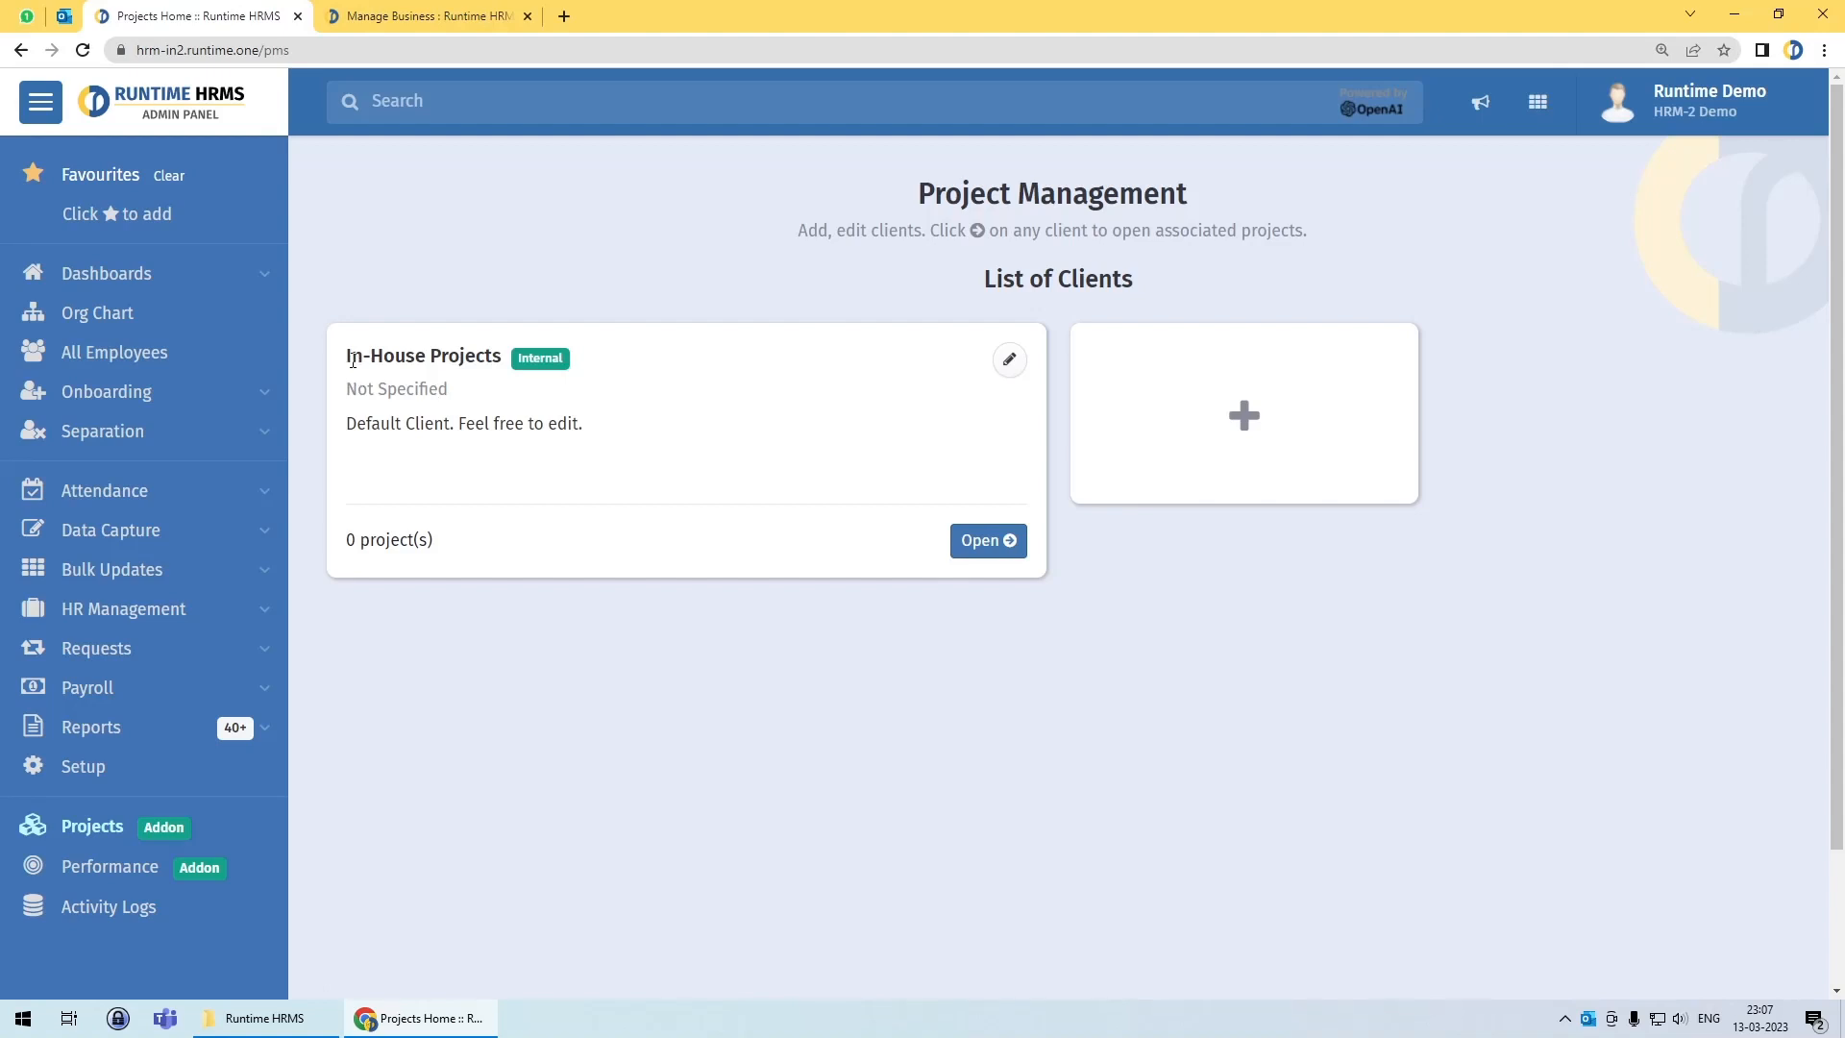
{"action": "left_click_drag", "start_coordinate": [352, 361], "coordinate": [514, 364]}
{"action": "left_click", "coordinate": [543, 408]}
{"action": "left_click", "coordinate": [1253, 416]}
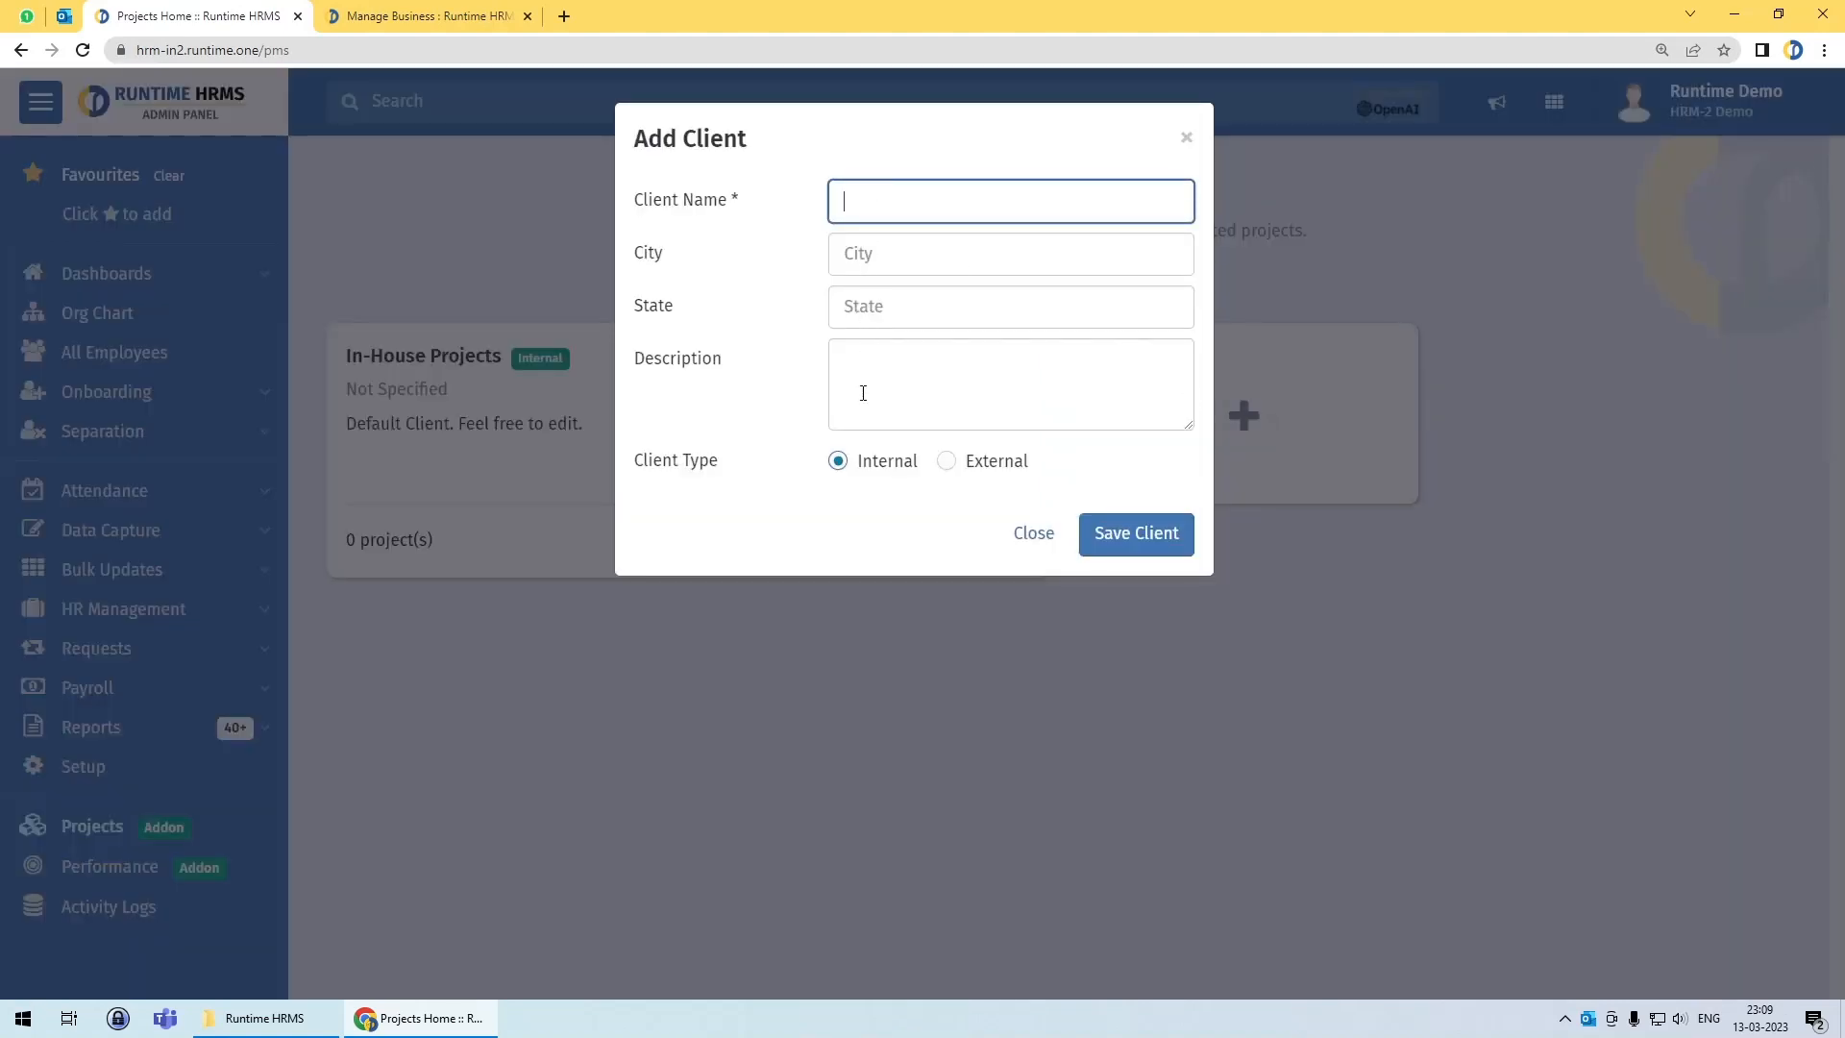
{"action": "left_click", "coordinate": [946, 461]}
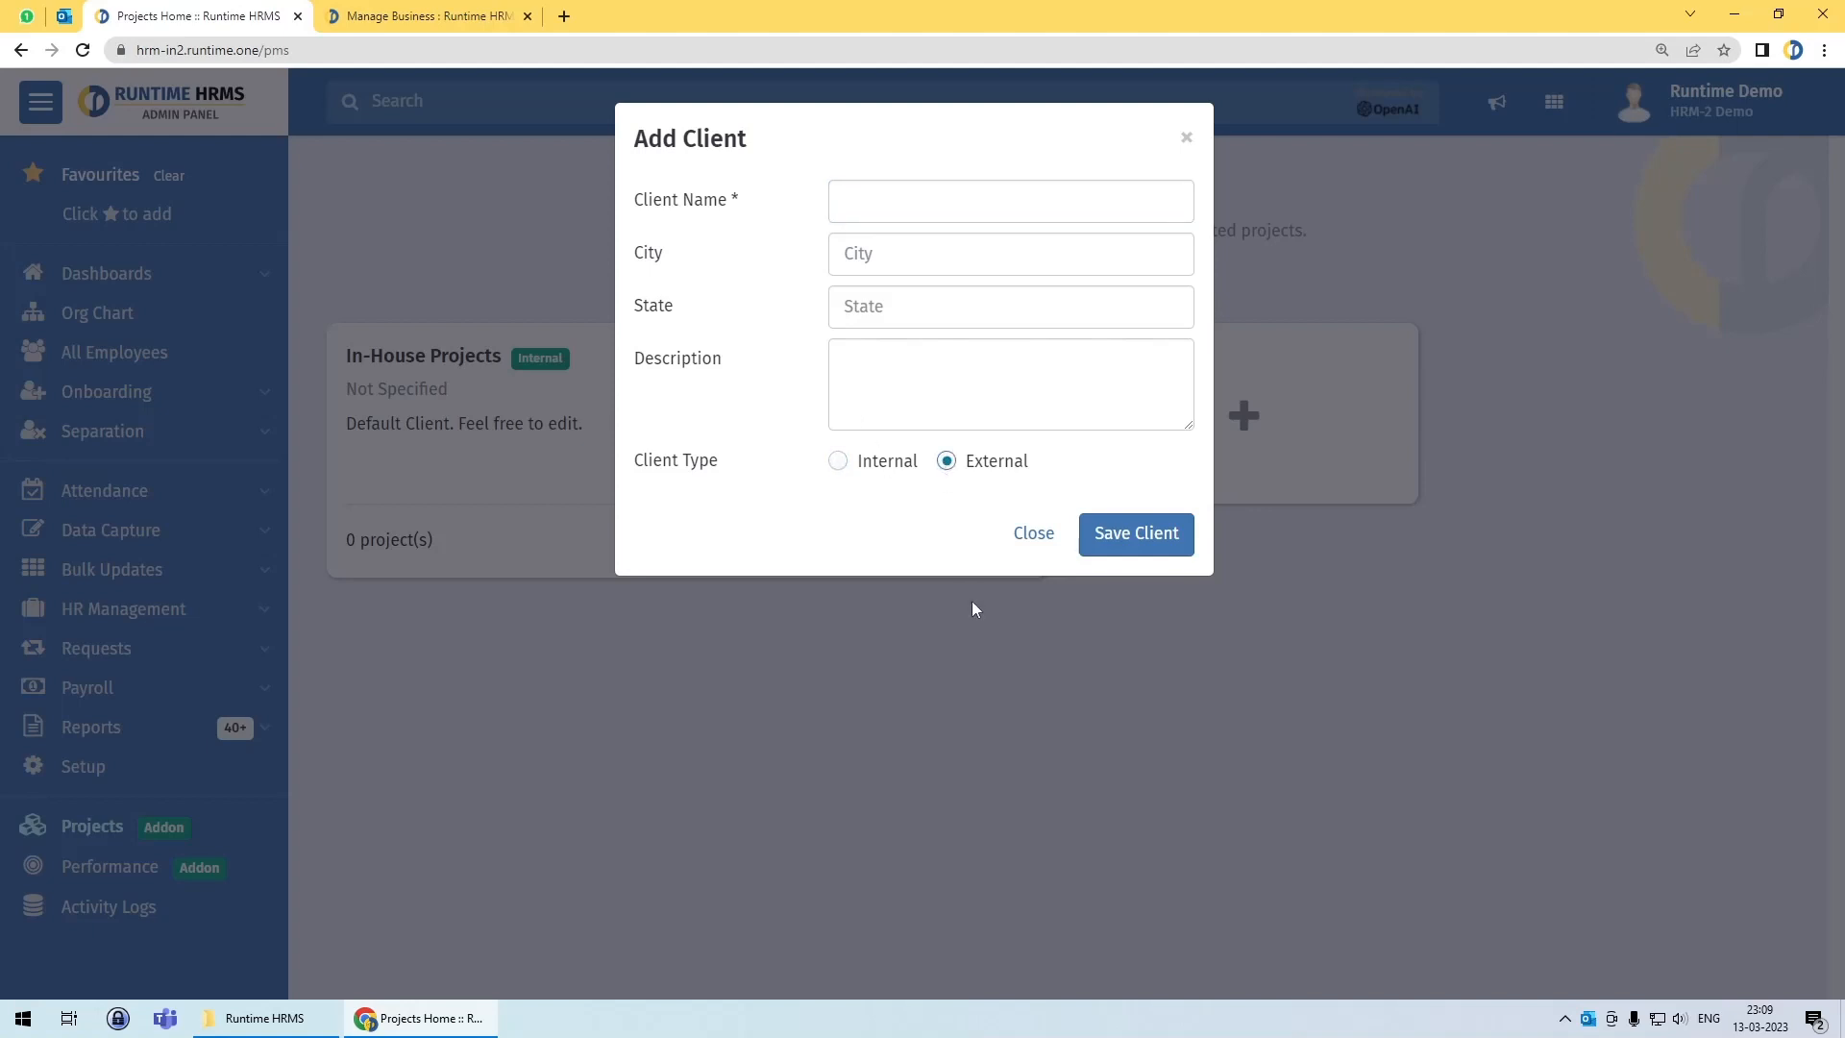
{"action": "left_click", "coordinate": [1022, 547]}
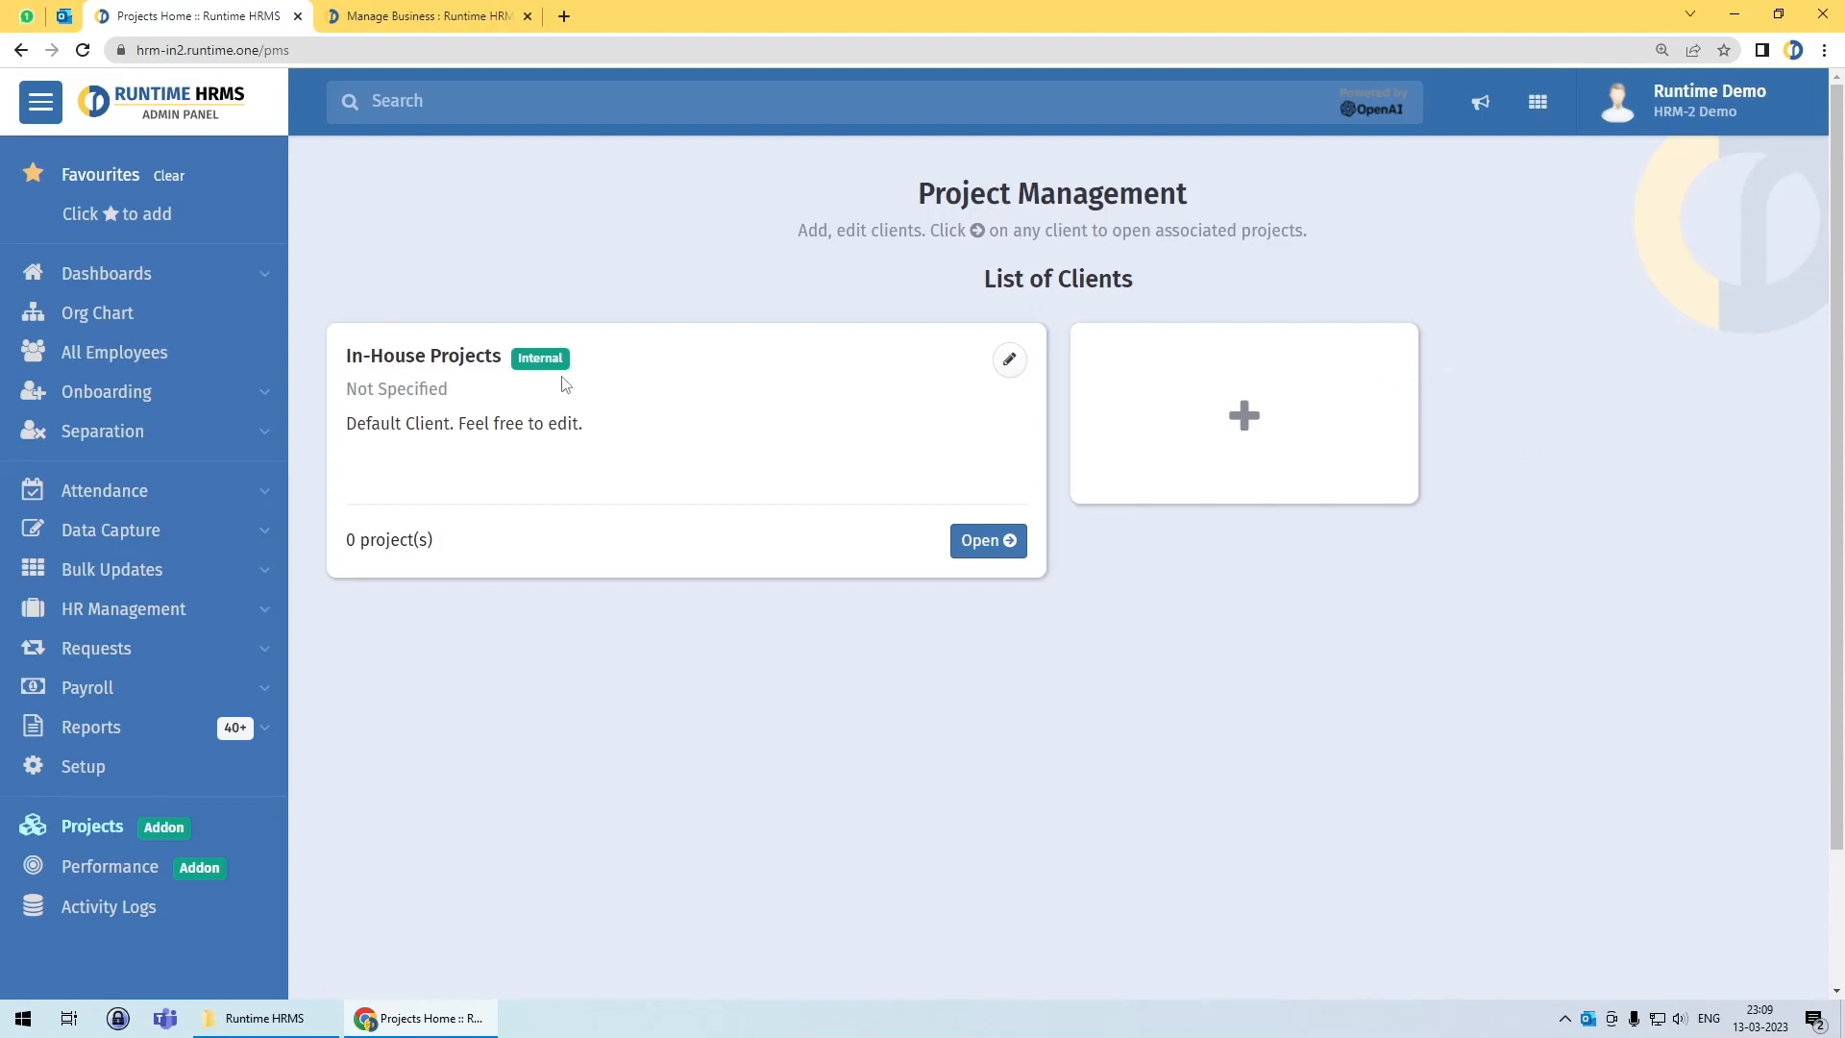
Step: Open the project list of the In-House Projects client
{"action": "left_click_drag", "start_coordinate": [343, 355], "coordinate": [515, 362]}
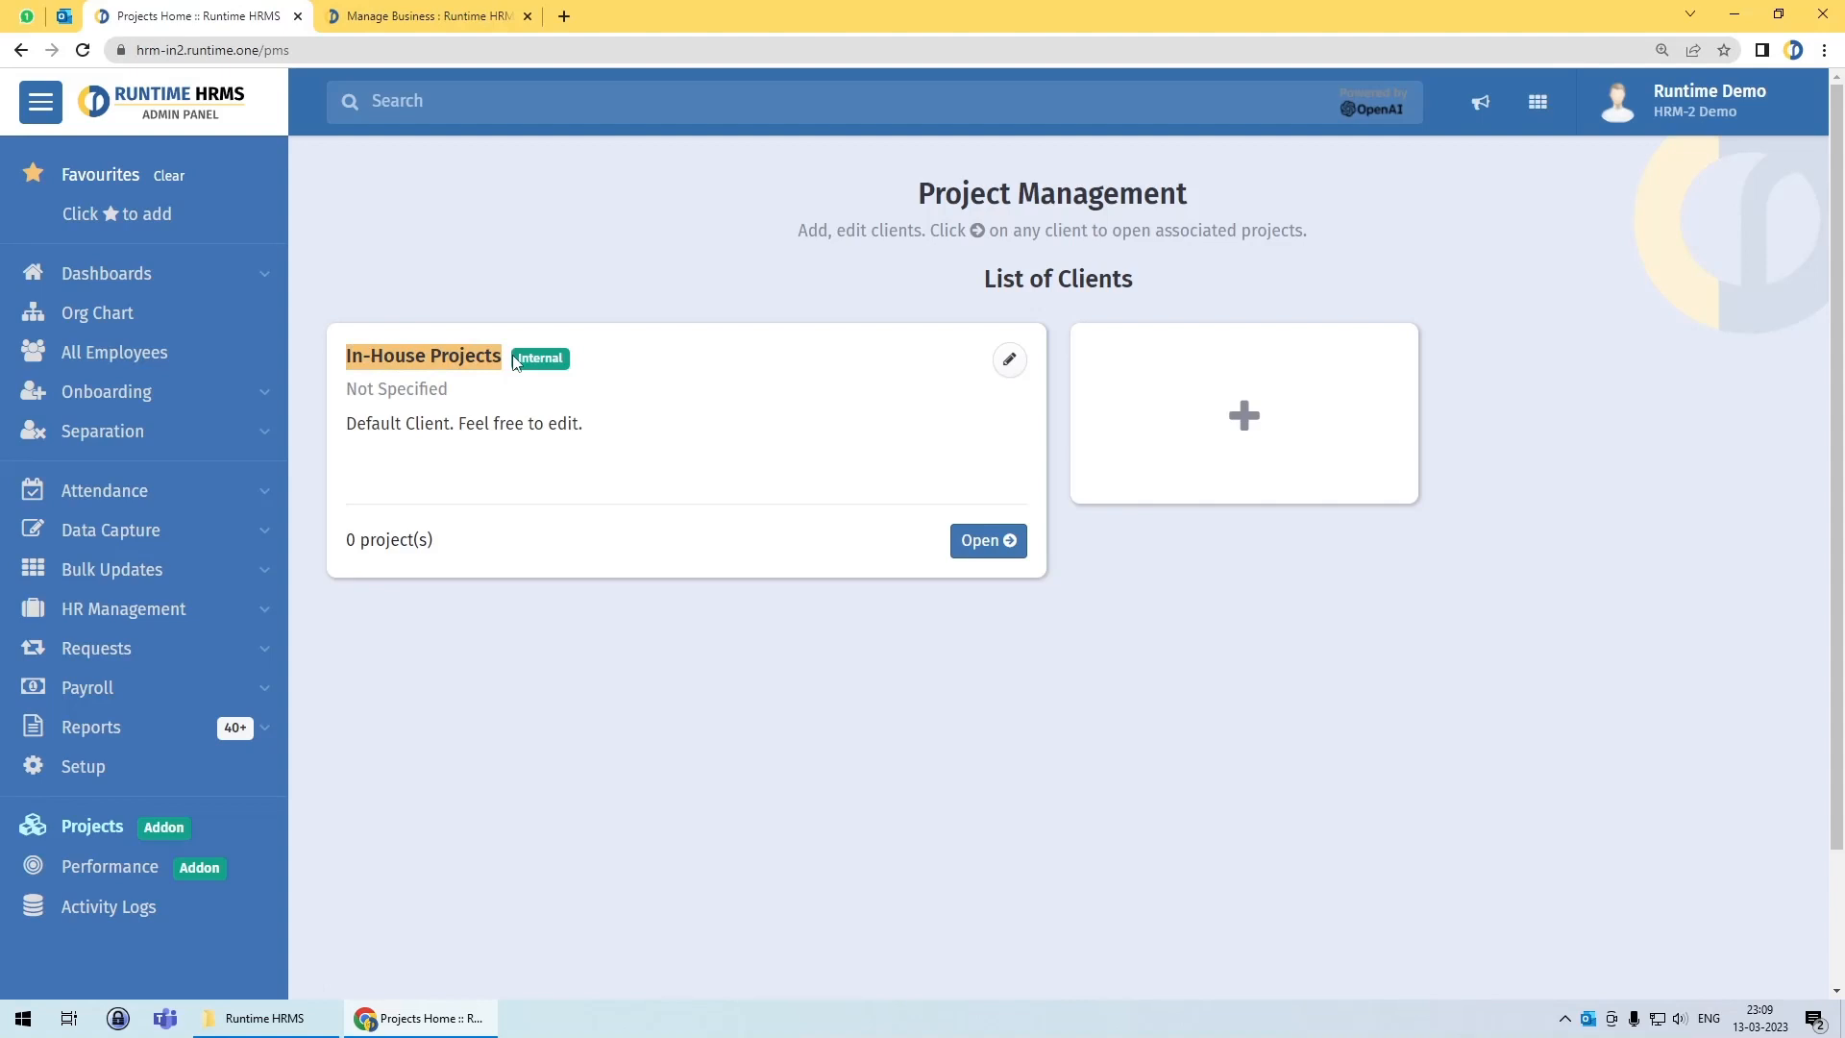
{"action": "left_click", "coordinate": [567, 424]}
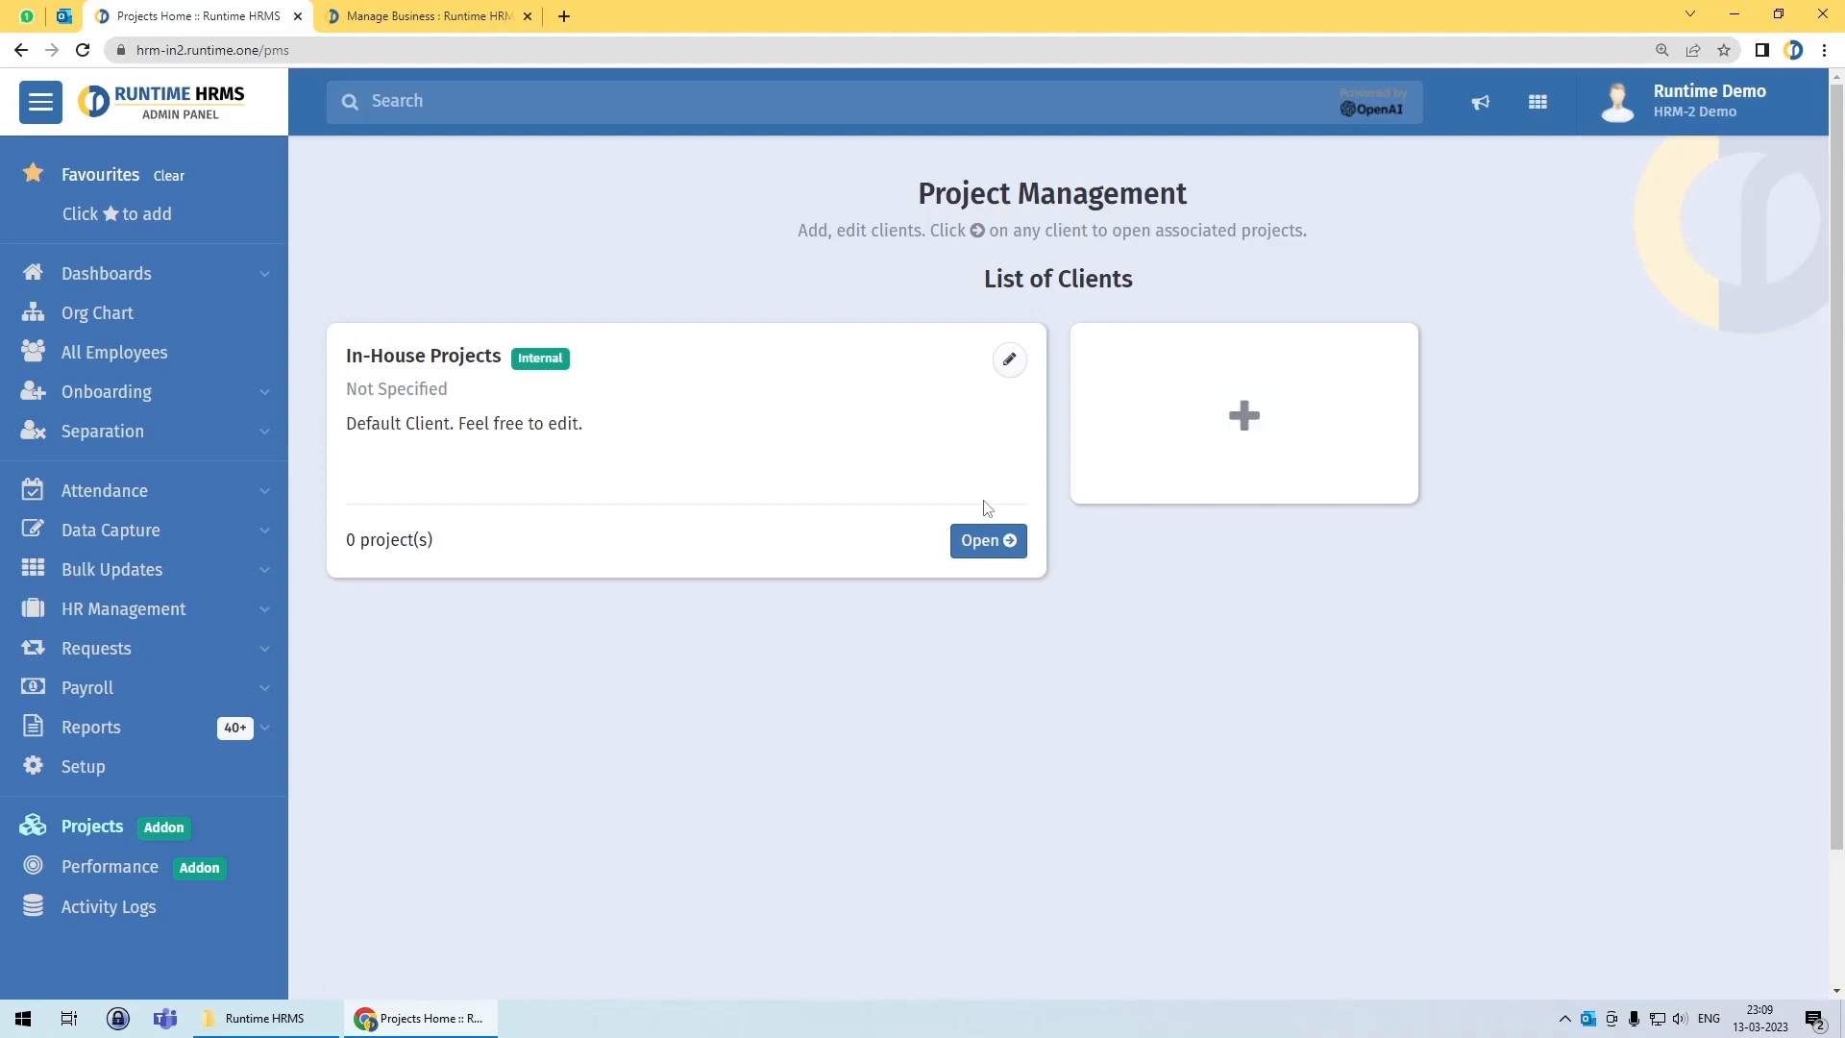
{"action": "left_click_drag", "start_coordinate": [344, 356], "coordinate": [503, 364]}
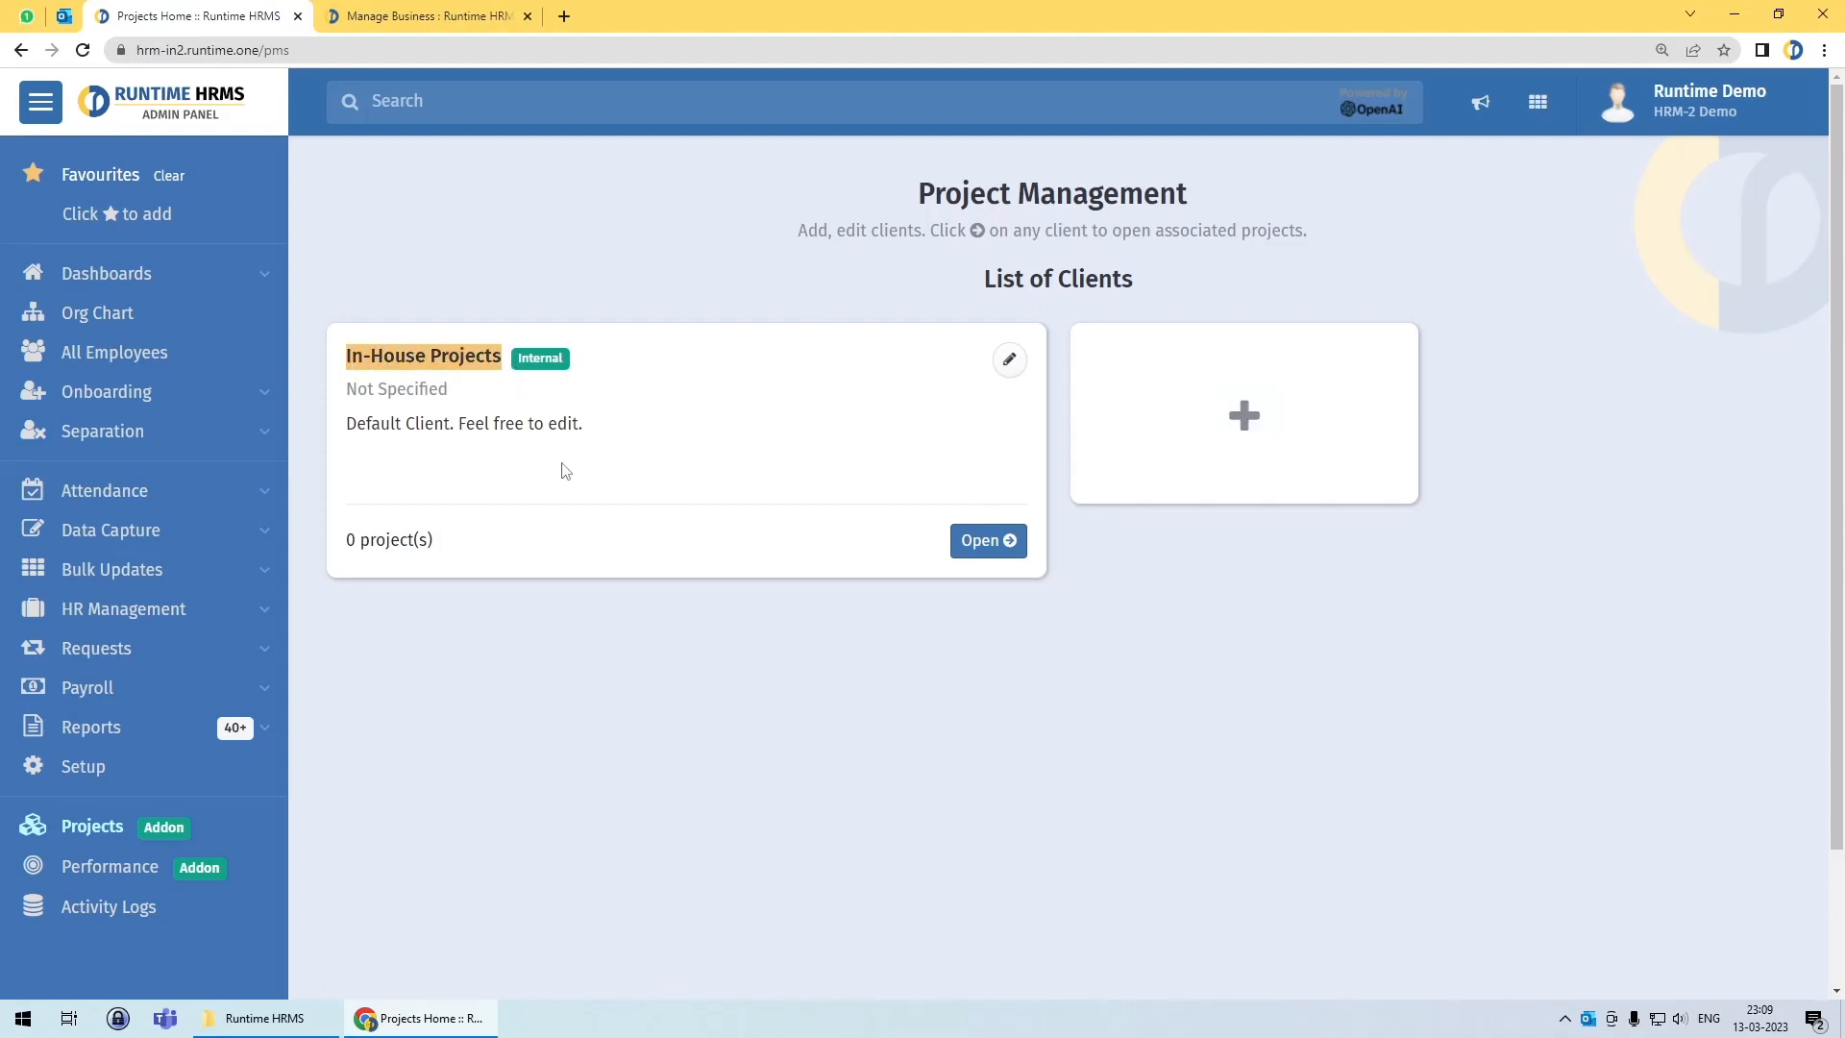
{"action": "left_click", "coordinate": [562, 423]}
{"action": "left_click", "coordinate": [980, 540]}
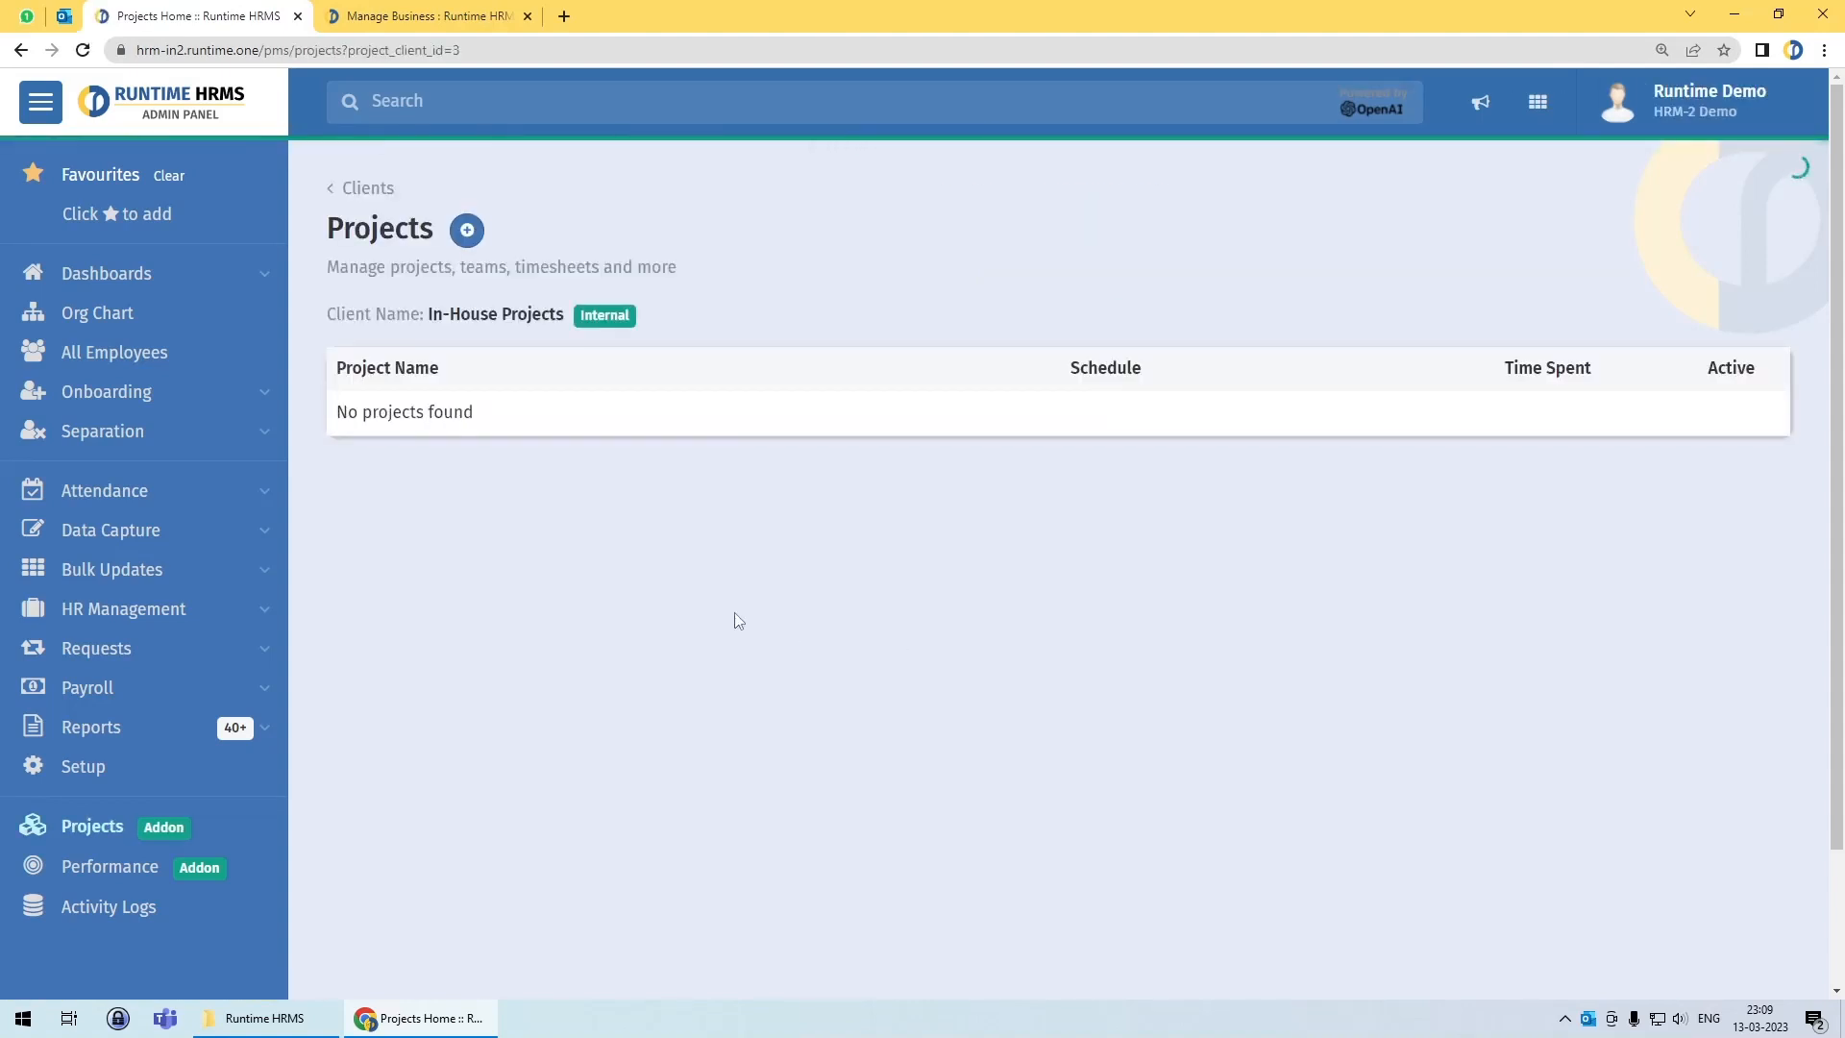
{"action": "left_click_drag", "start_coordinate": [333, 412], "coordinate": [498, 424]}
{"action": "left_click", "coordinate": [561, 521]}
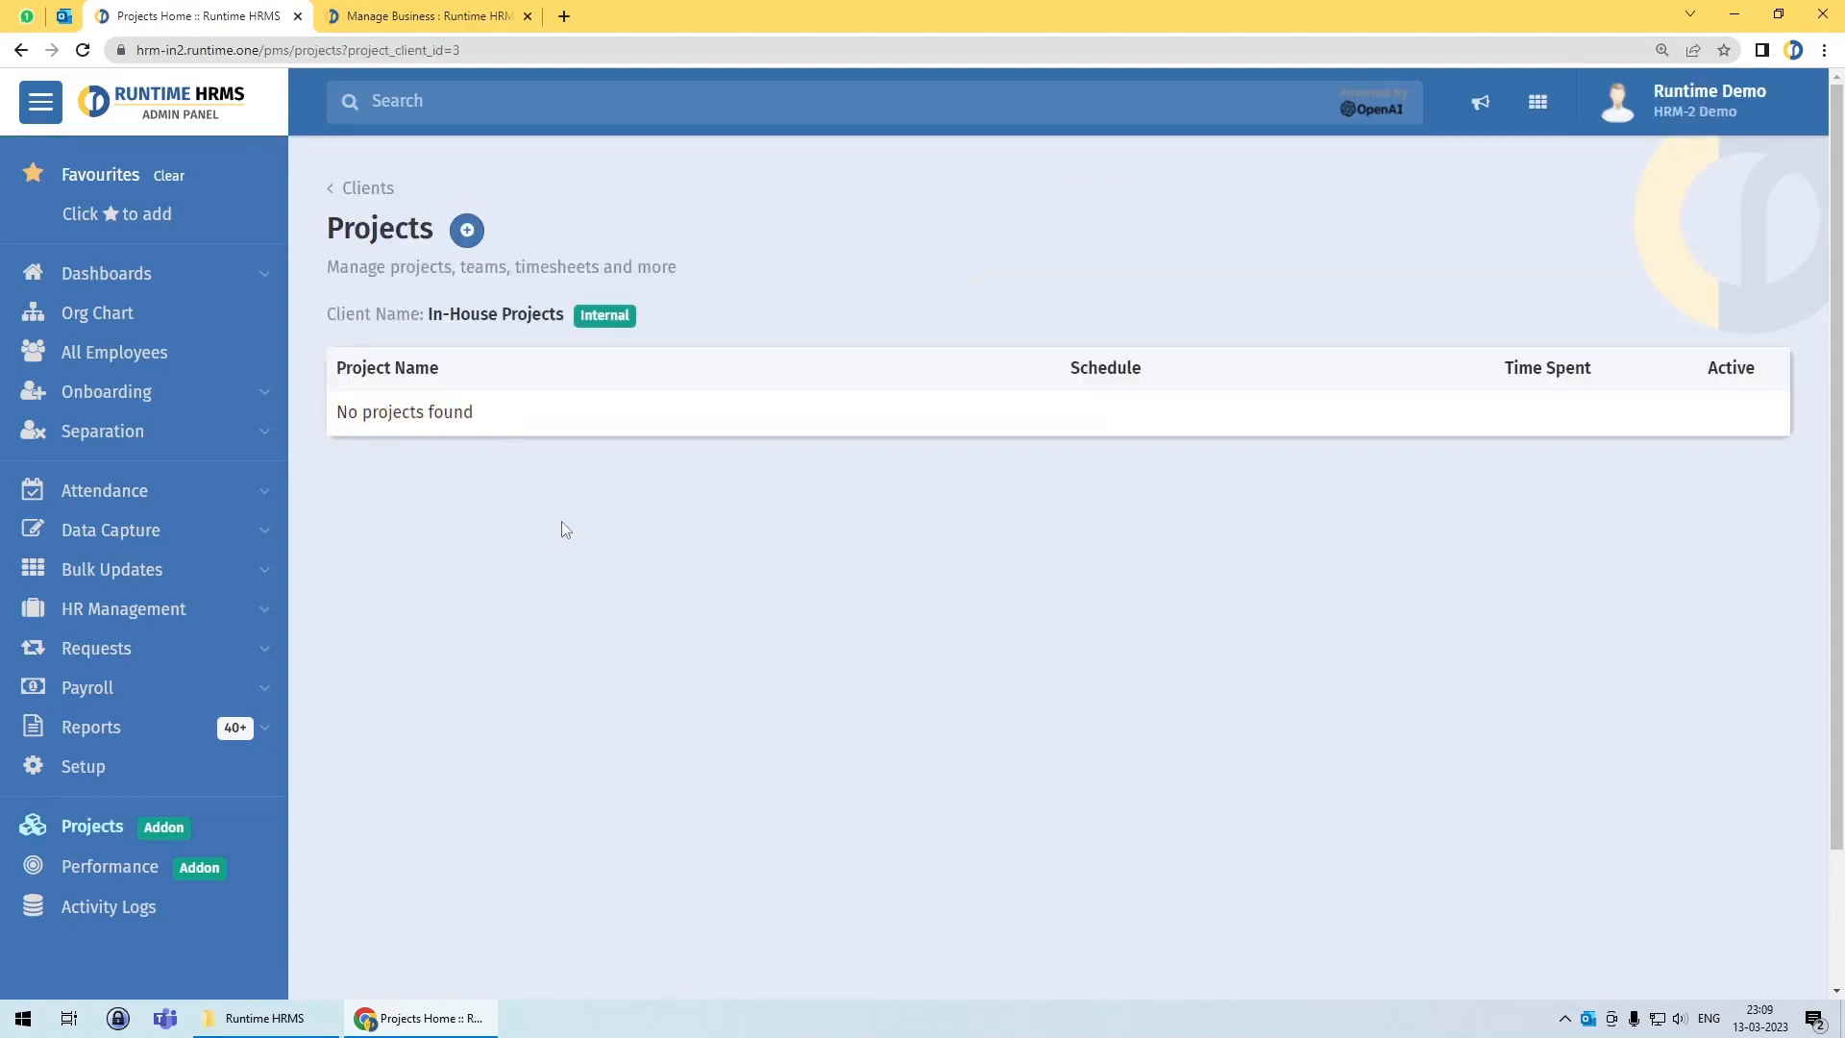
Step: Start a new project named "Internal Process Automation" with a duration from 2023-04-01 to 2023-06-30
{"action": "left_click", "coordinate": [467, 230]}
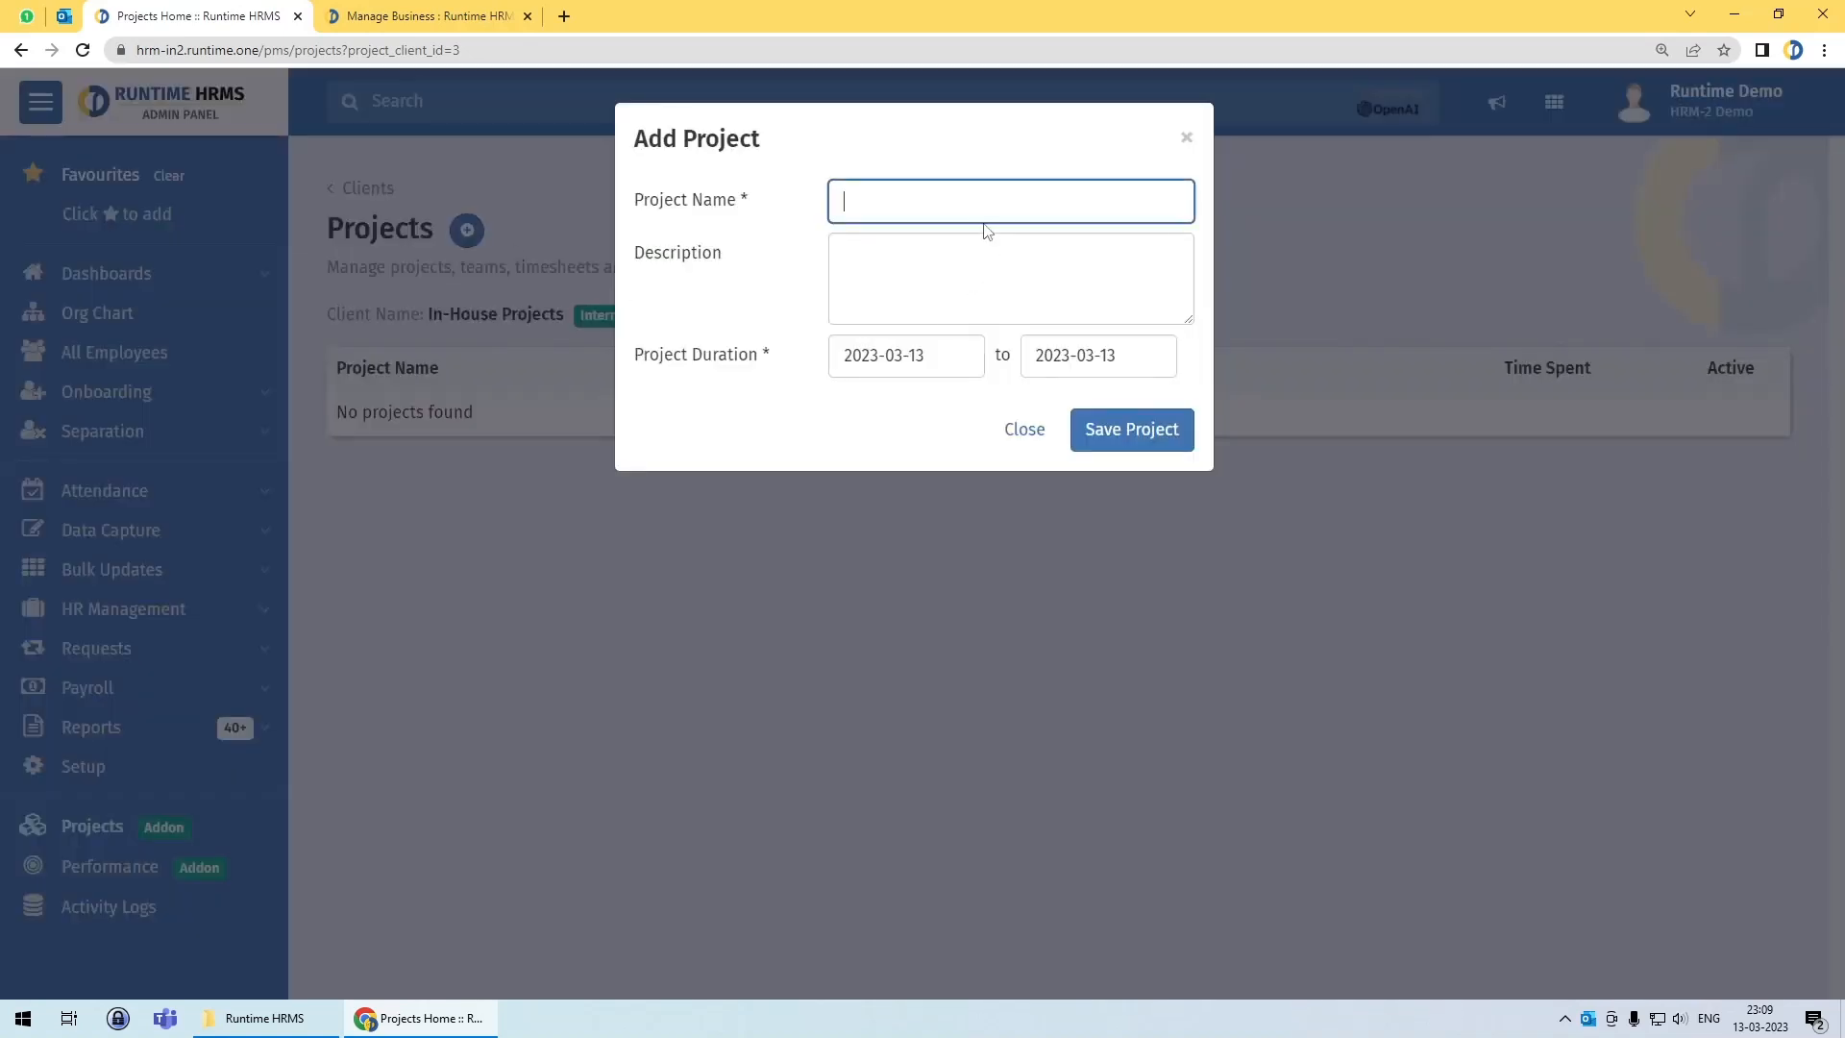
{"action": "type", "text": "Internal Process Automation"}
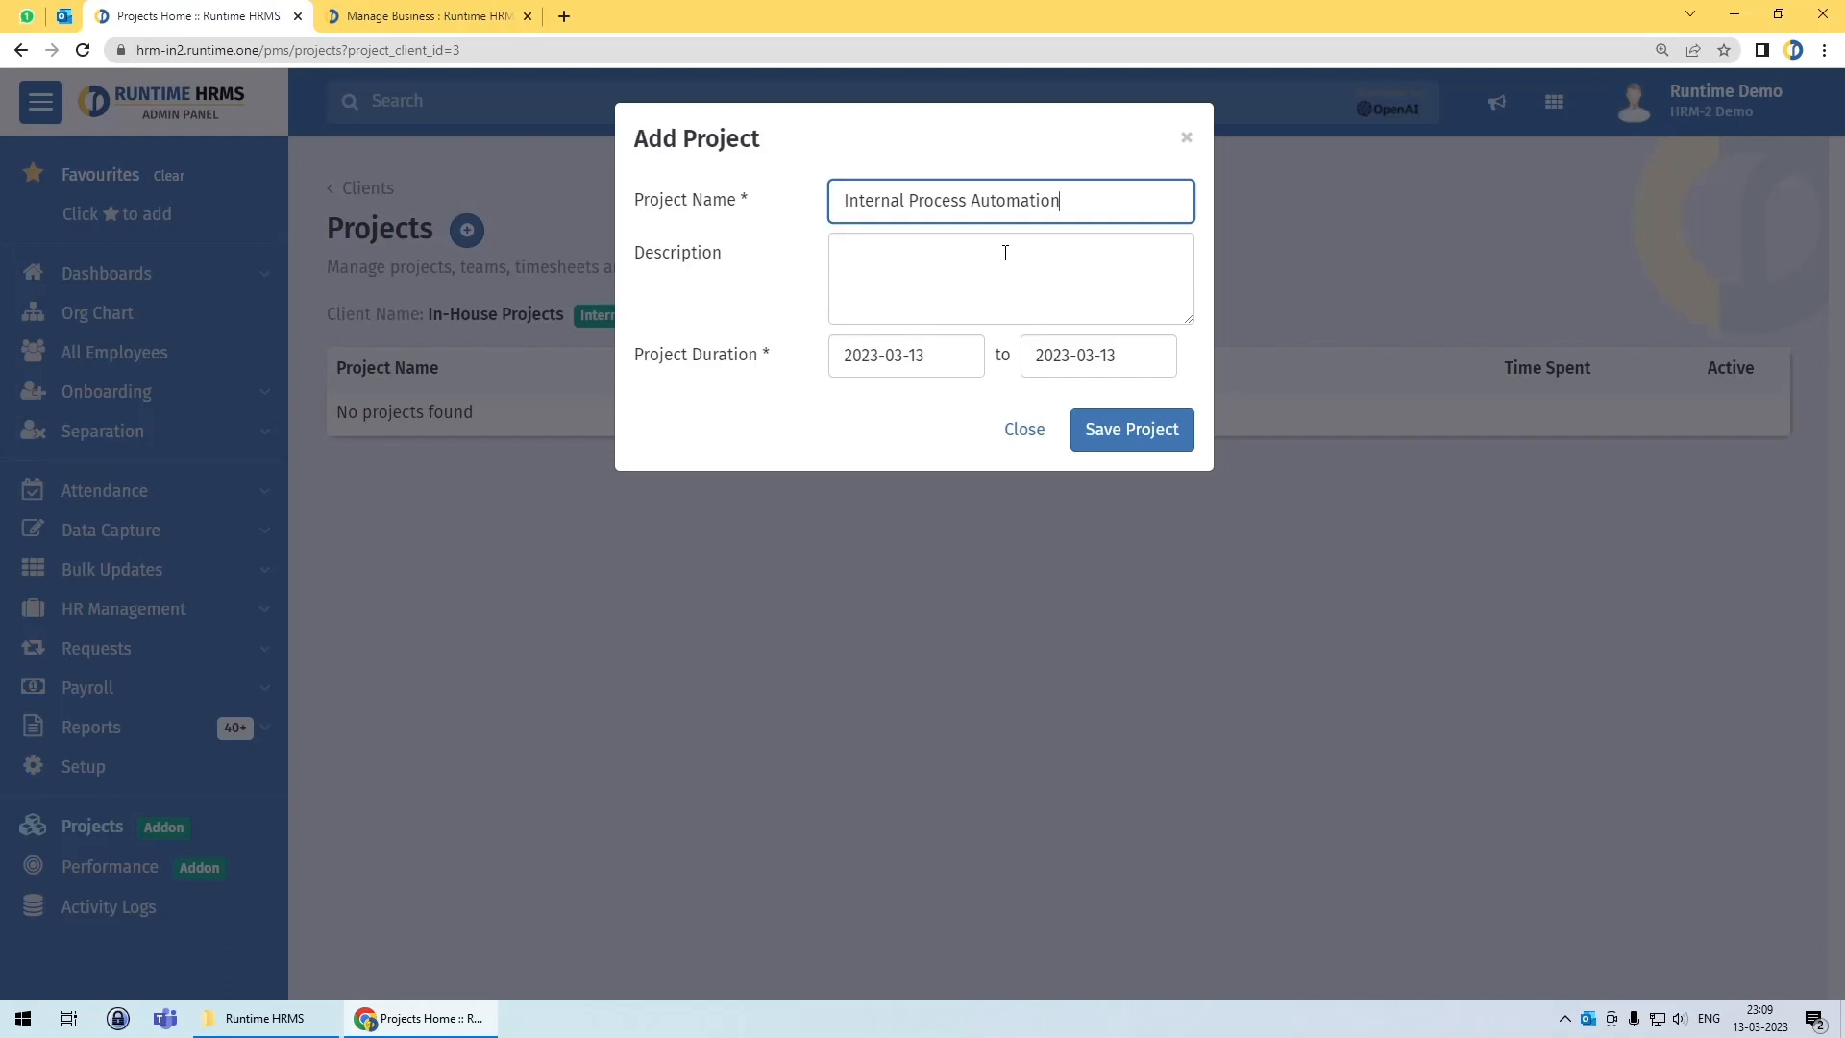
{"action": "left_click", "coordinate": [945, 359]}
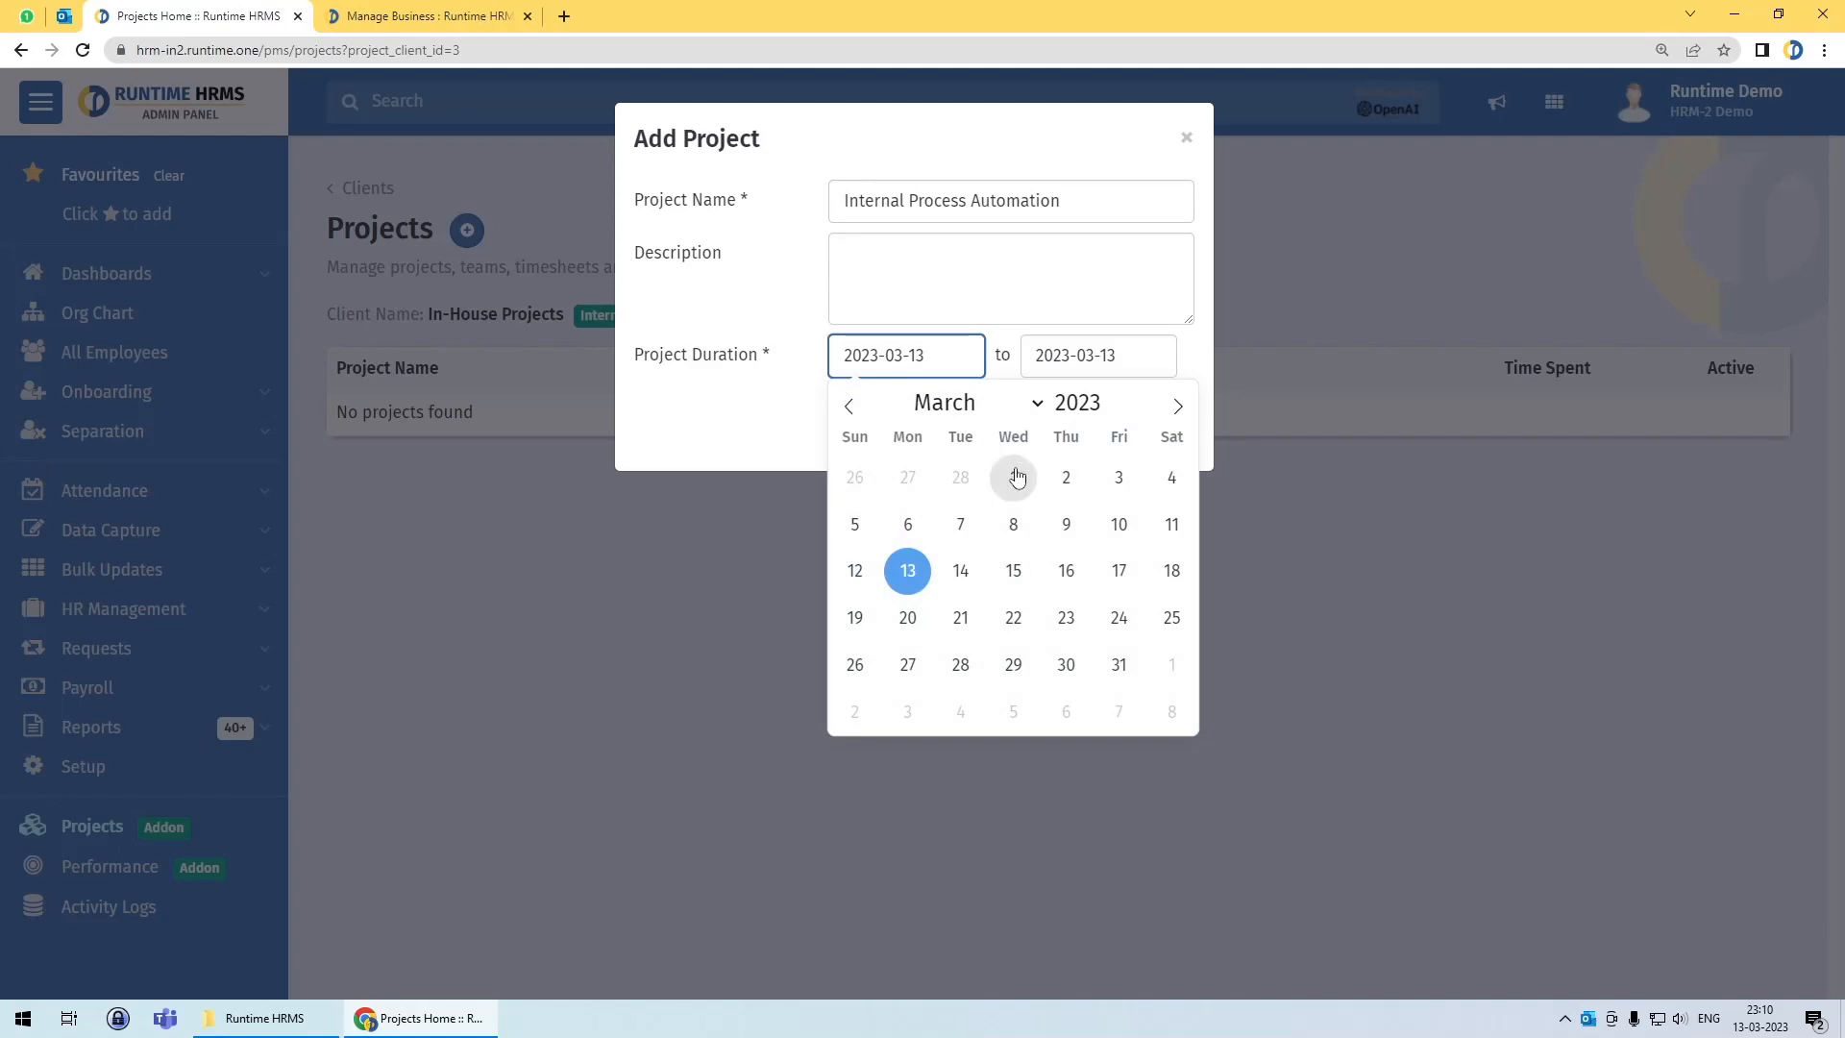
{"action": "left_click", "coordinate": [1178, 405]}
{"action": "left_click", "coordinate": [1172, 477]}
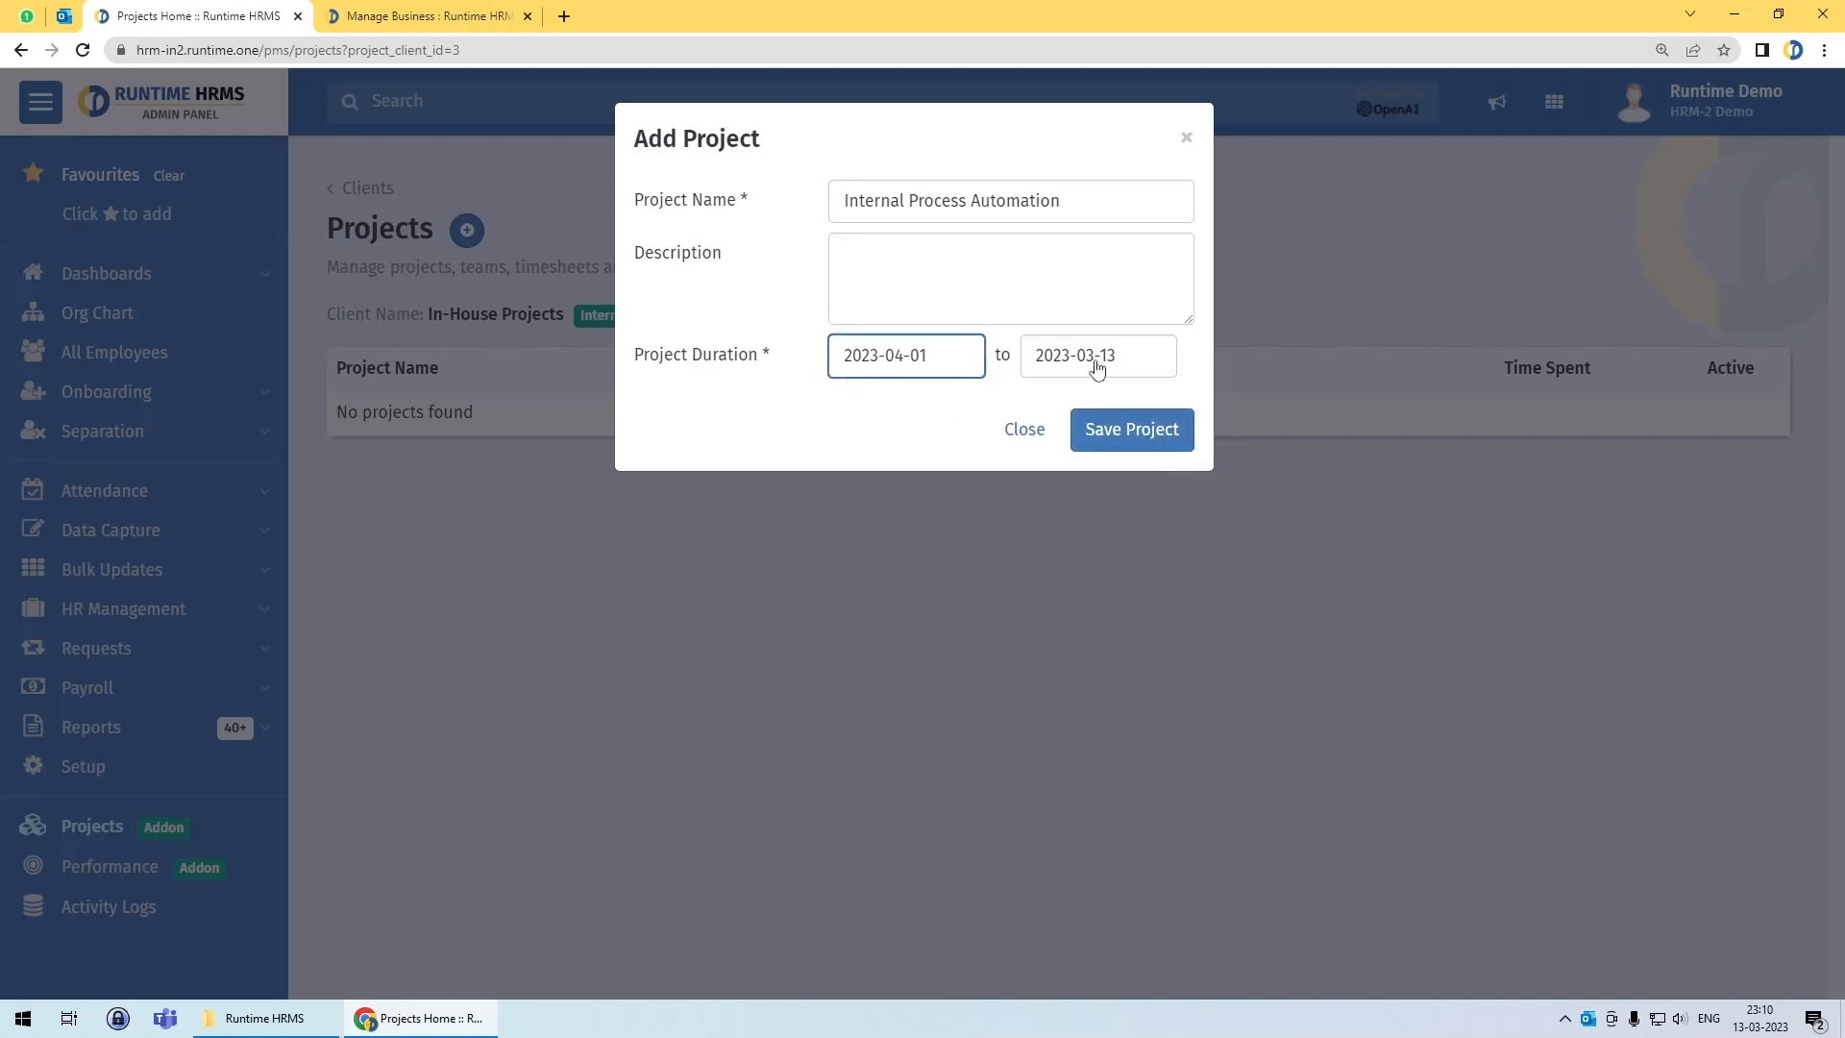
{"action": "left_click", "coordinate": [1098, 373]}
{"action": "left_click", "coordinate": [1371, 406]}
{"action": "left_click", "coordinate": [1370, 406]}
{"action": "left_click", "coordinate": [1372, 407]}
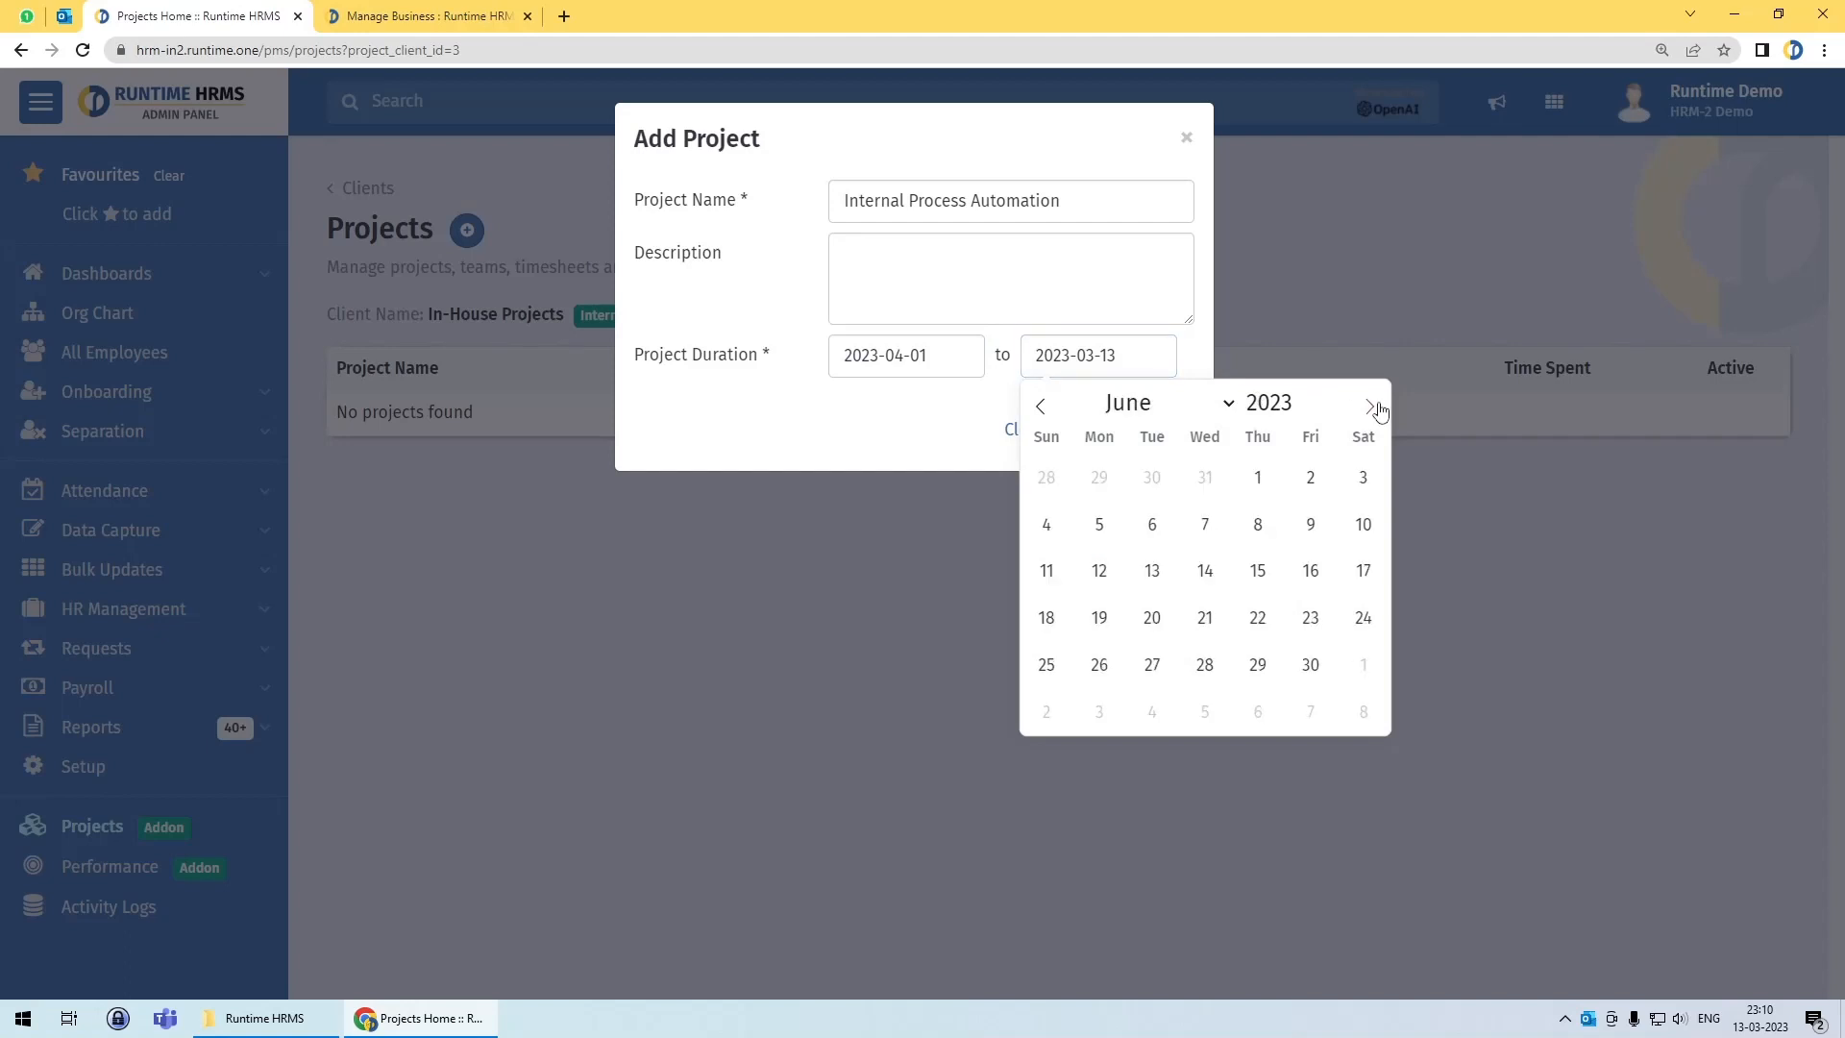
{"action": "left_click", "coordinate": [1313, 665]}
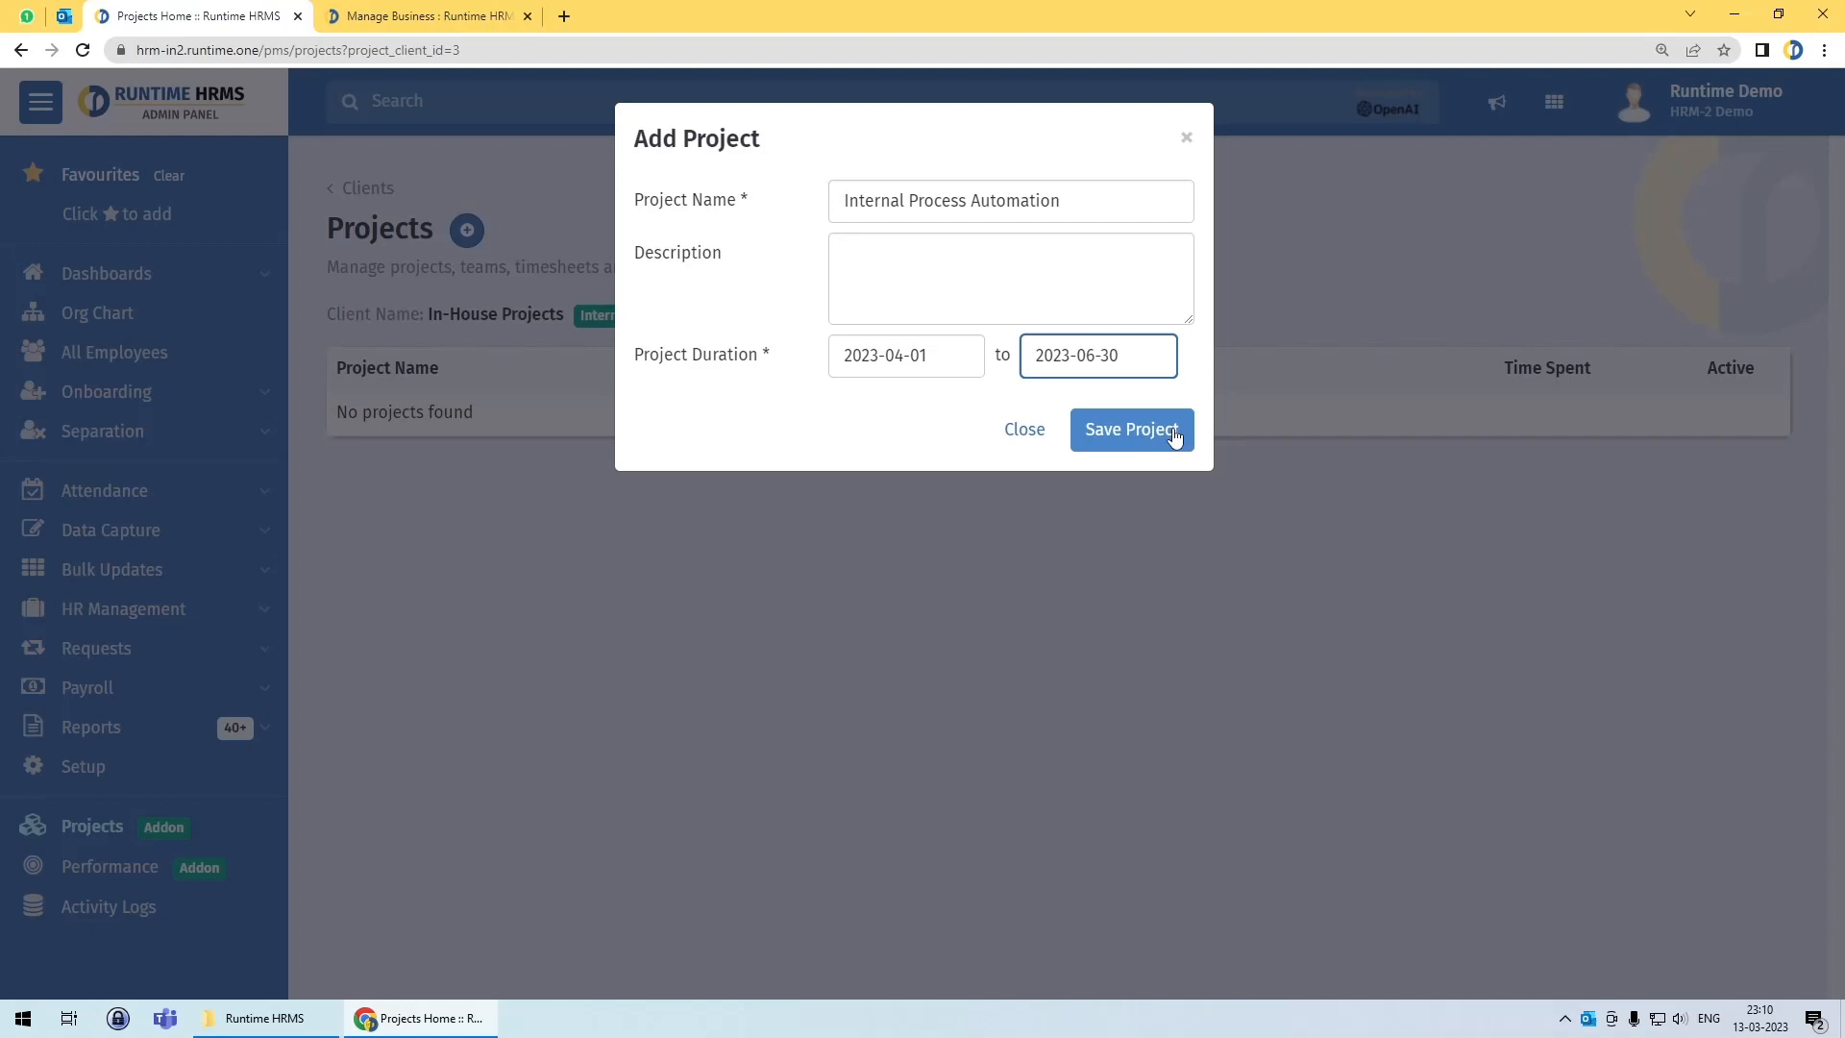
Step: Describe the project as "How to reduce waste in communication internally with peers" and save it
{"action": "left_click", "coordinate": [1062, 307]}
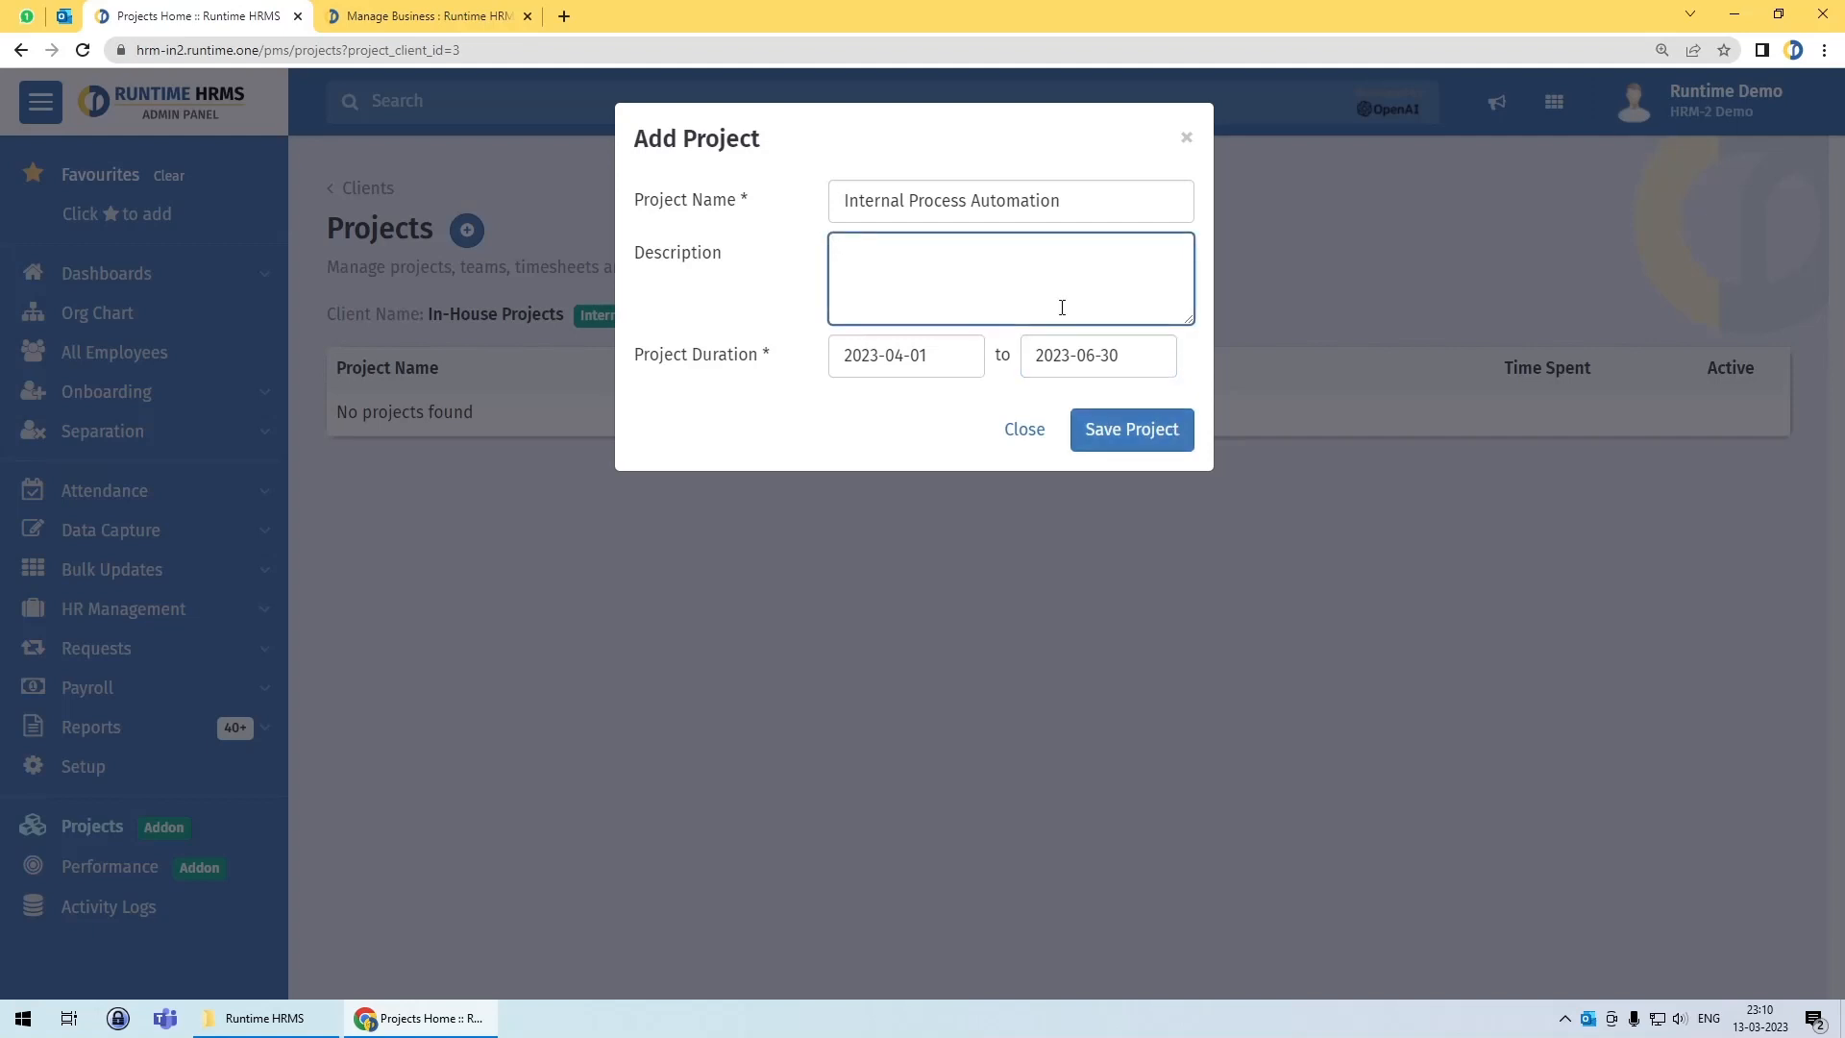
{"action": "type", "text": "How to reduce waste in communication"}
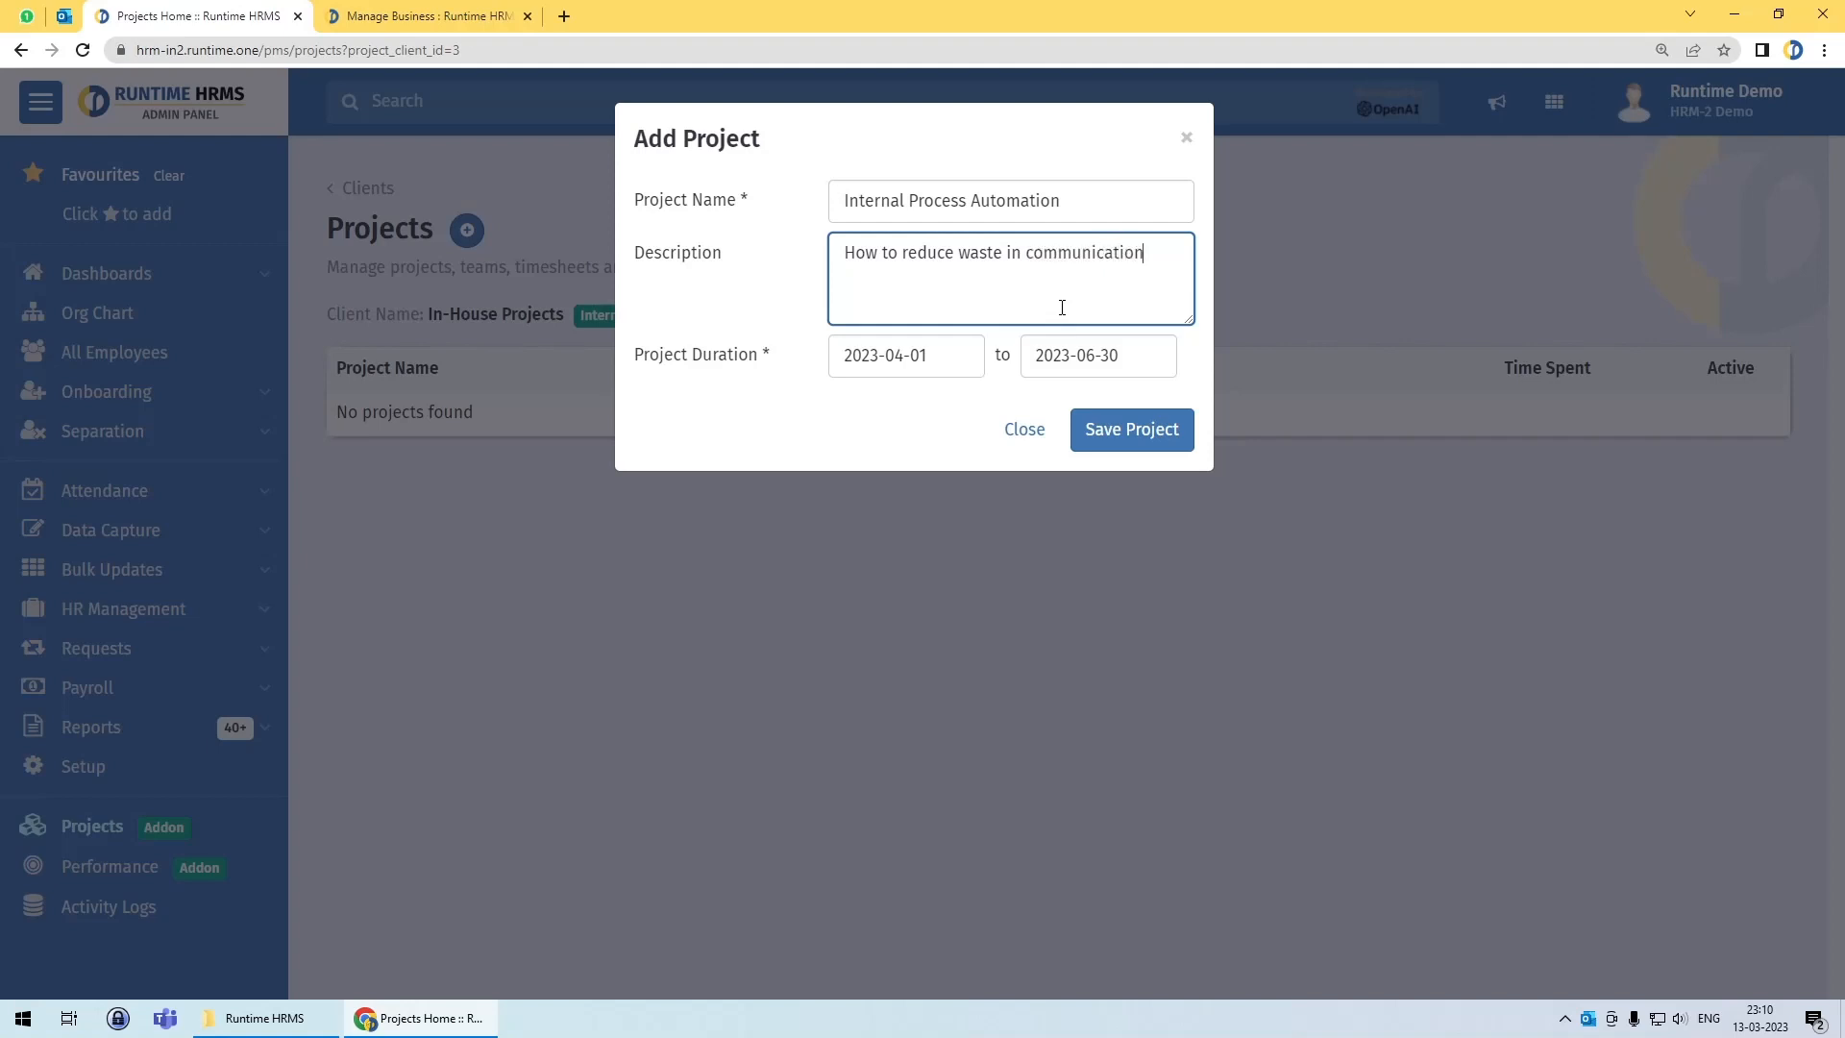
{"action": "type", "text": " internally with peers"}
{"action": "left_click", "coordinate": [1124, 441]}
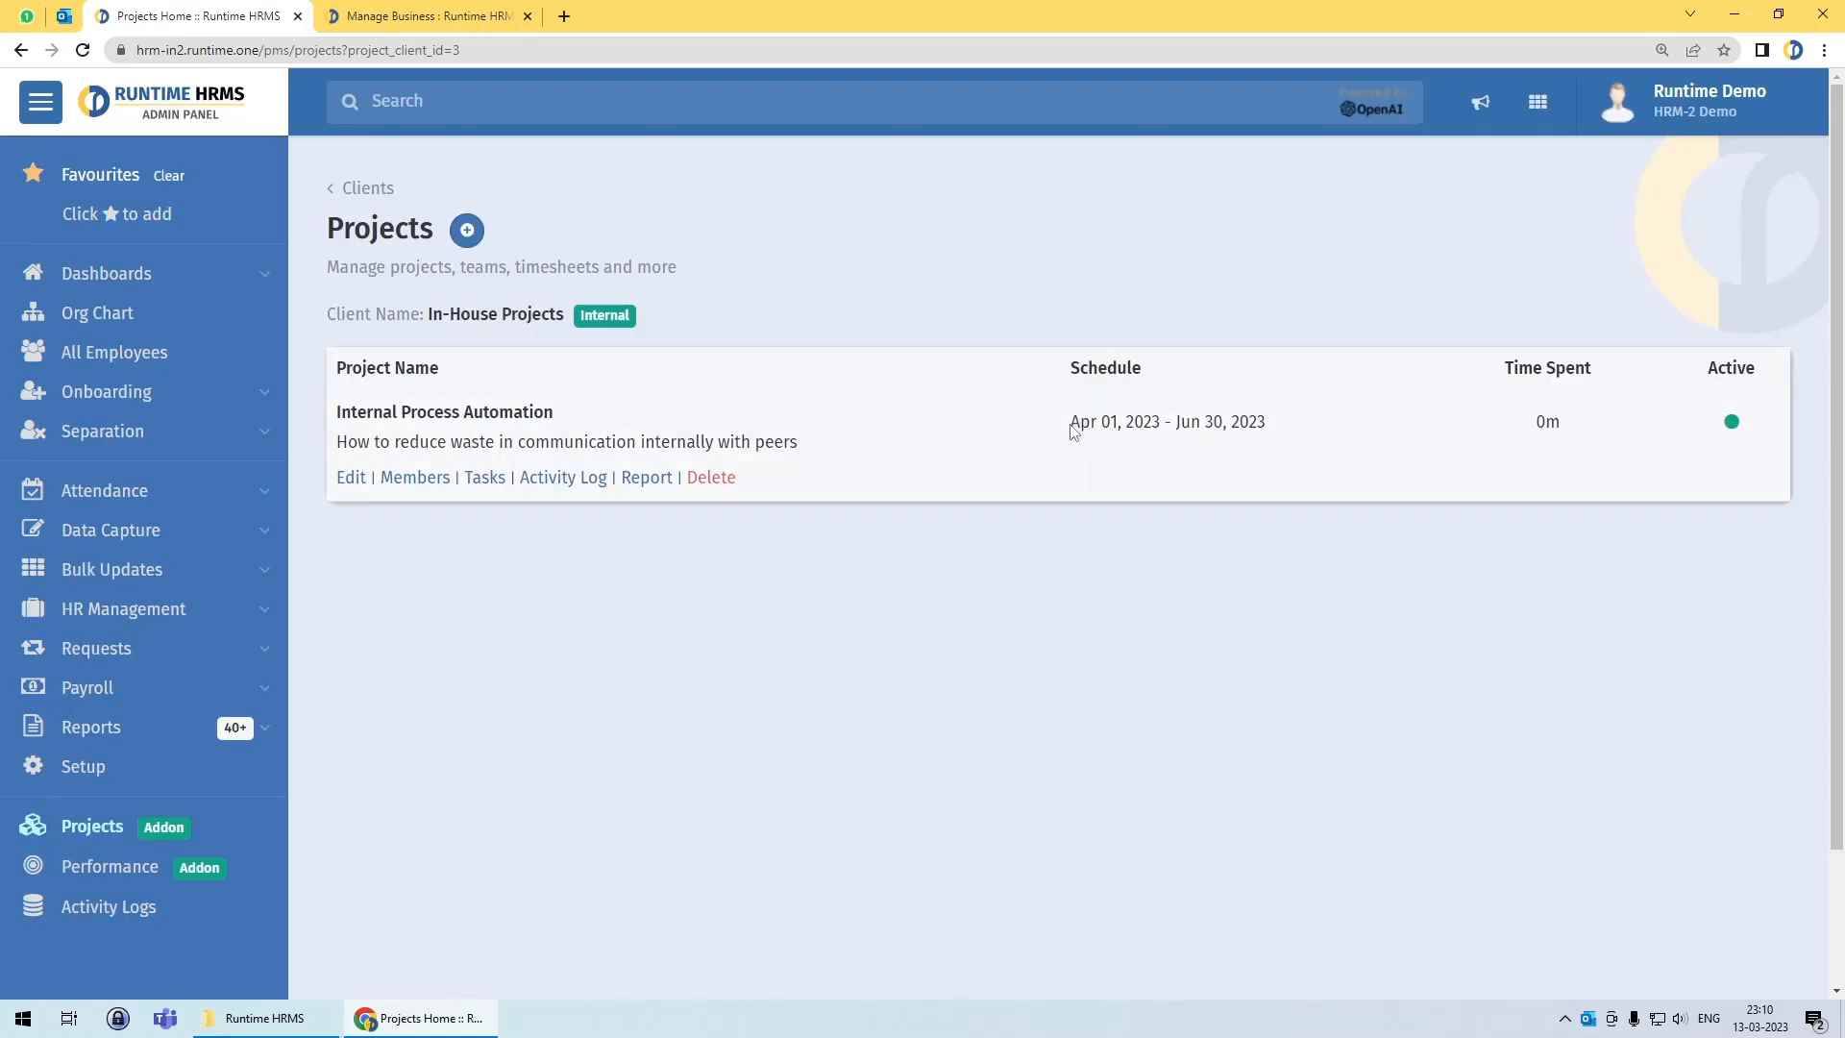
Step: Examine the Internal Process Automation project's schedule, time spent and editable details, including its Active option
{"action": "left_click_drag", "start_coordinate": [1070, 428], "coordinate": [1272, 429]}
{"action": "left_click", "coordinate": [1301, 470]}
{"action": "left_click_drag", "start_coordinate": [1505, 371], "coordinate": [1576, 413]}
{"action": "left_click", "coordinate": [1572, 448]}
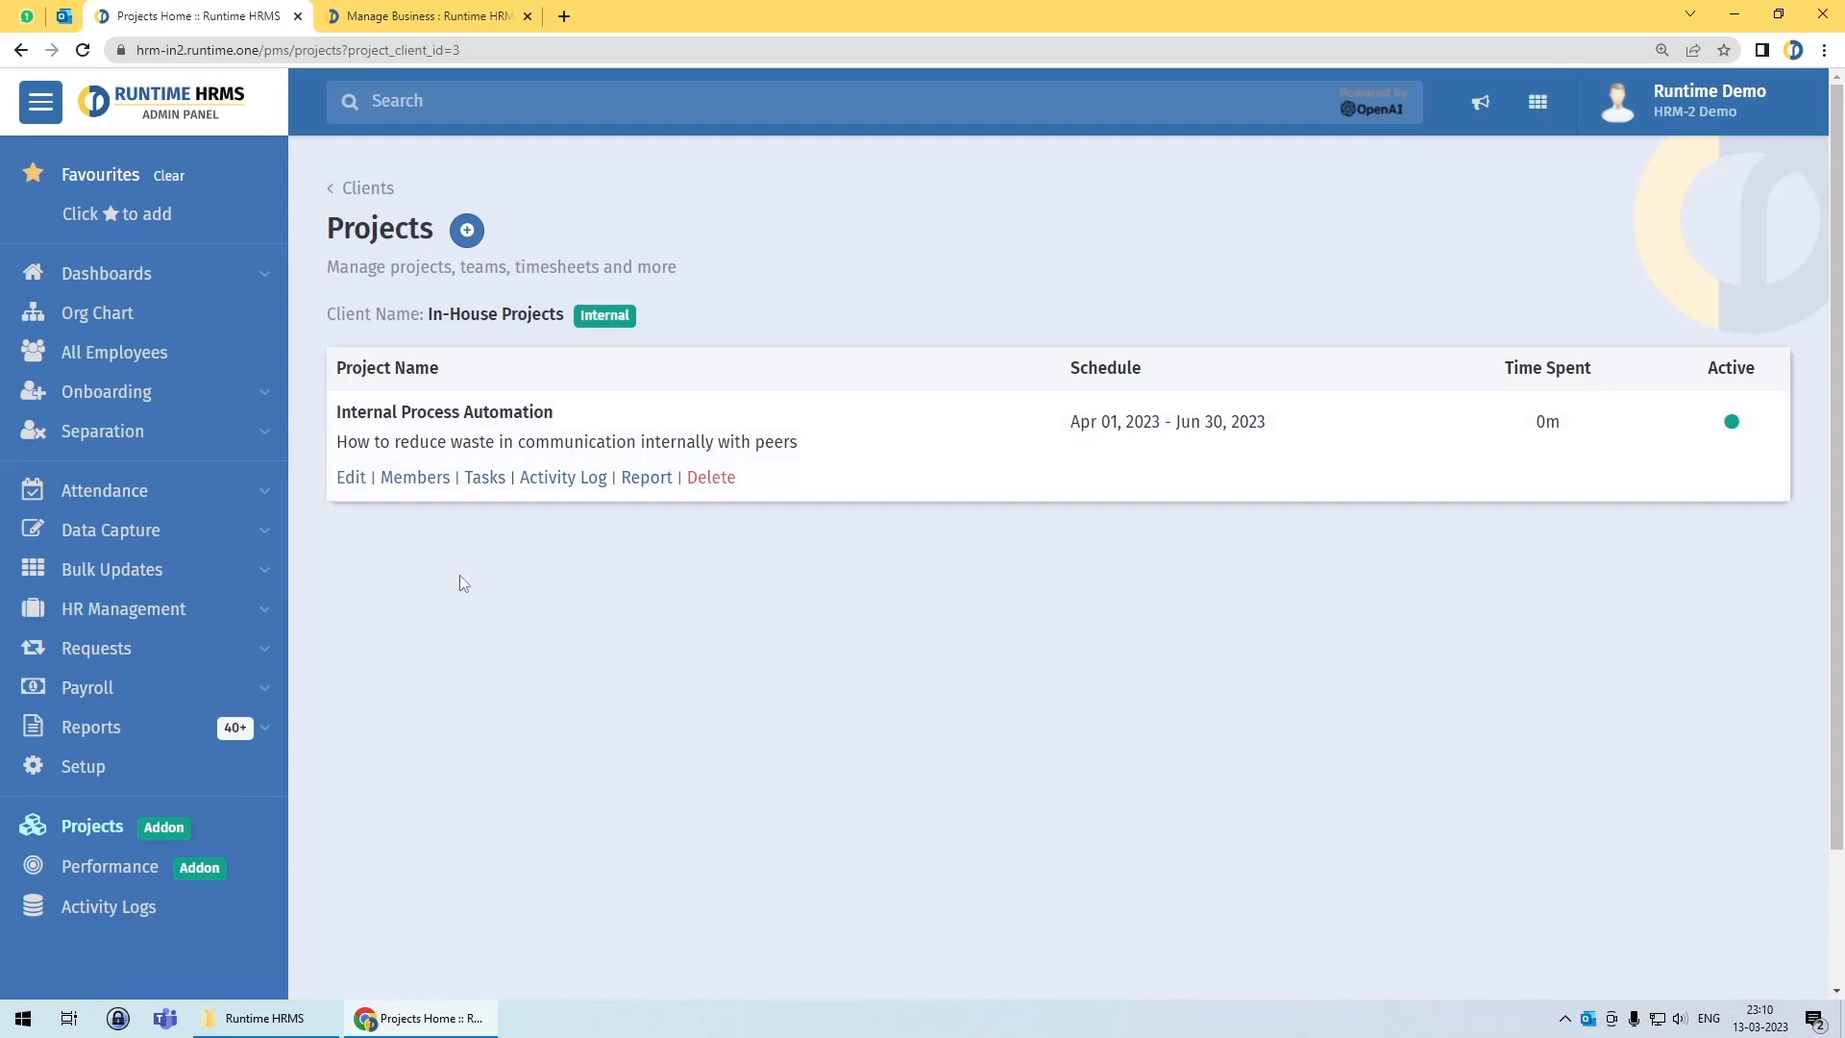
{"action": "left_click", "coordinate": [343, 480]}
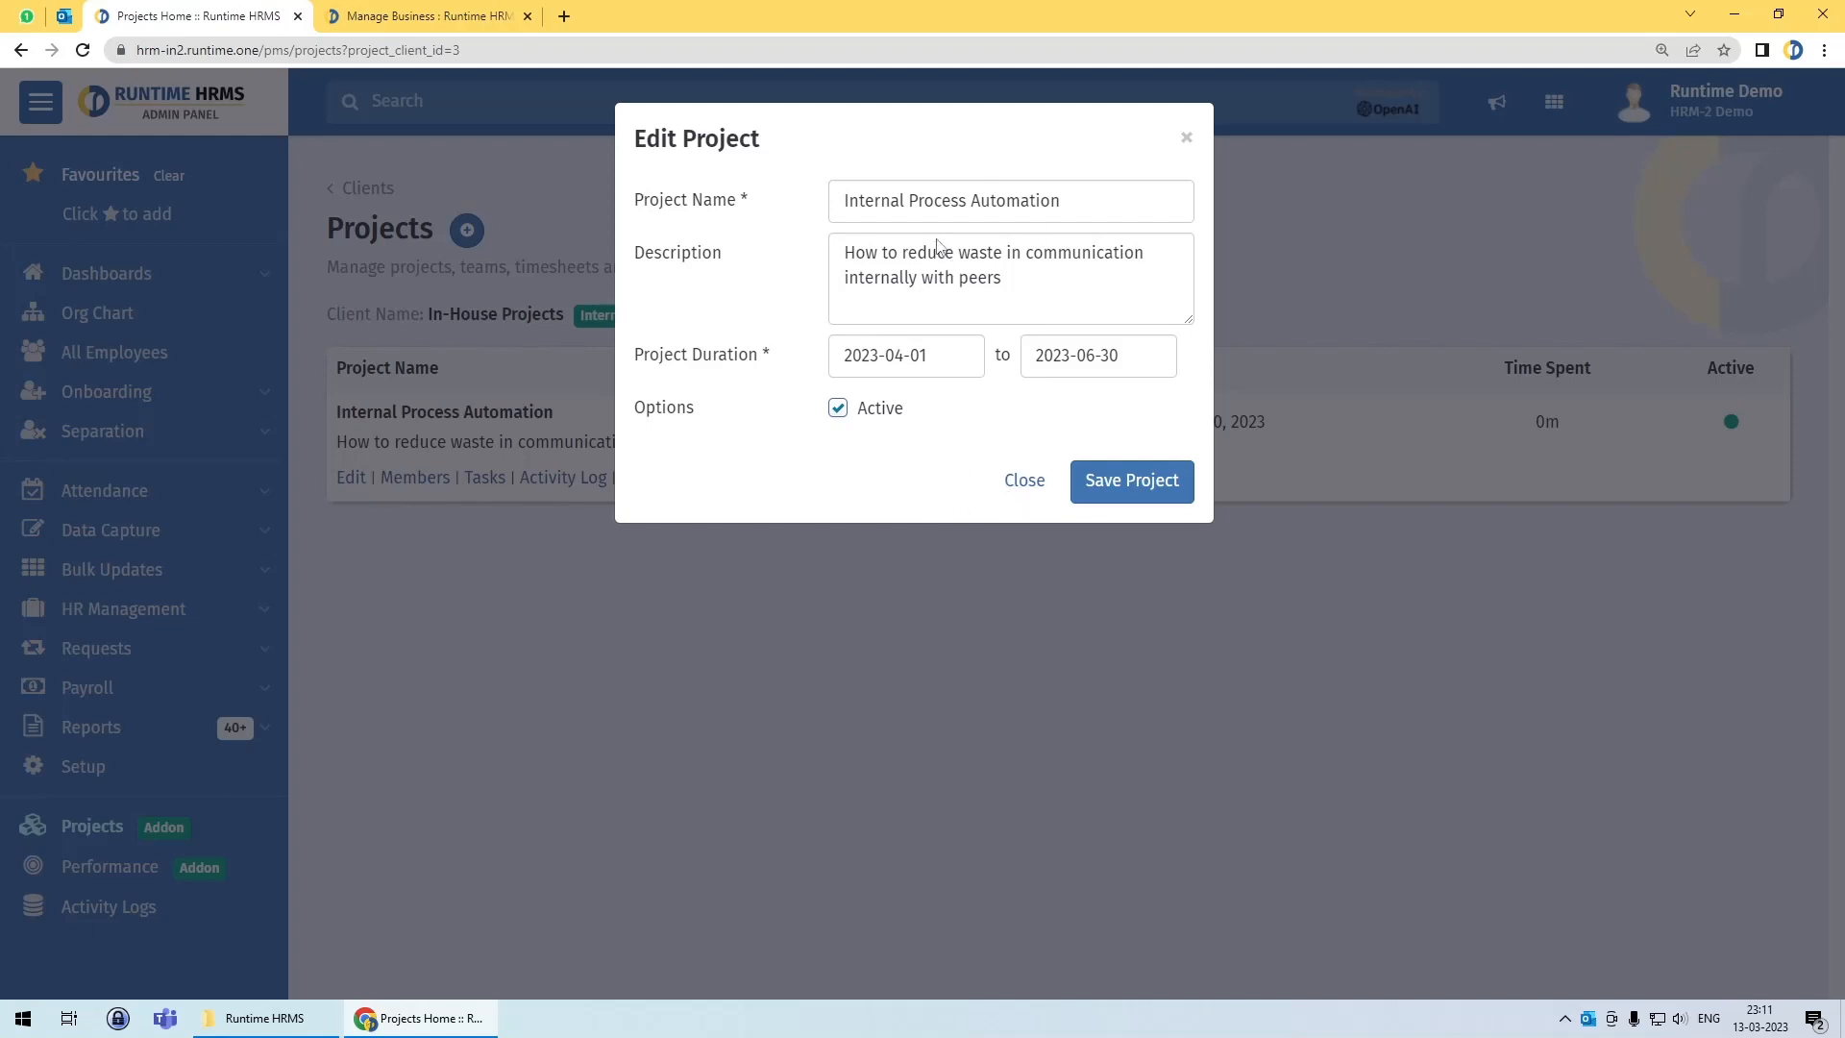
{"action": "left_click", "coordinate": [872, 416]}
{"action": "left_click", "coordinate": [1030, 492]}
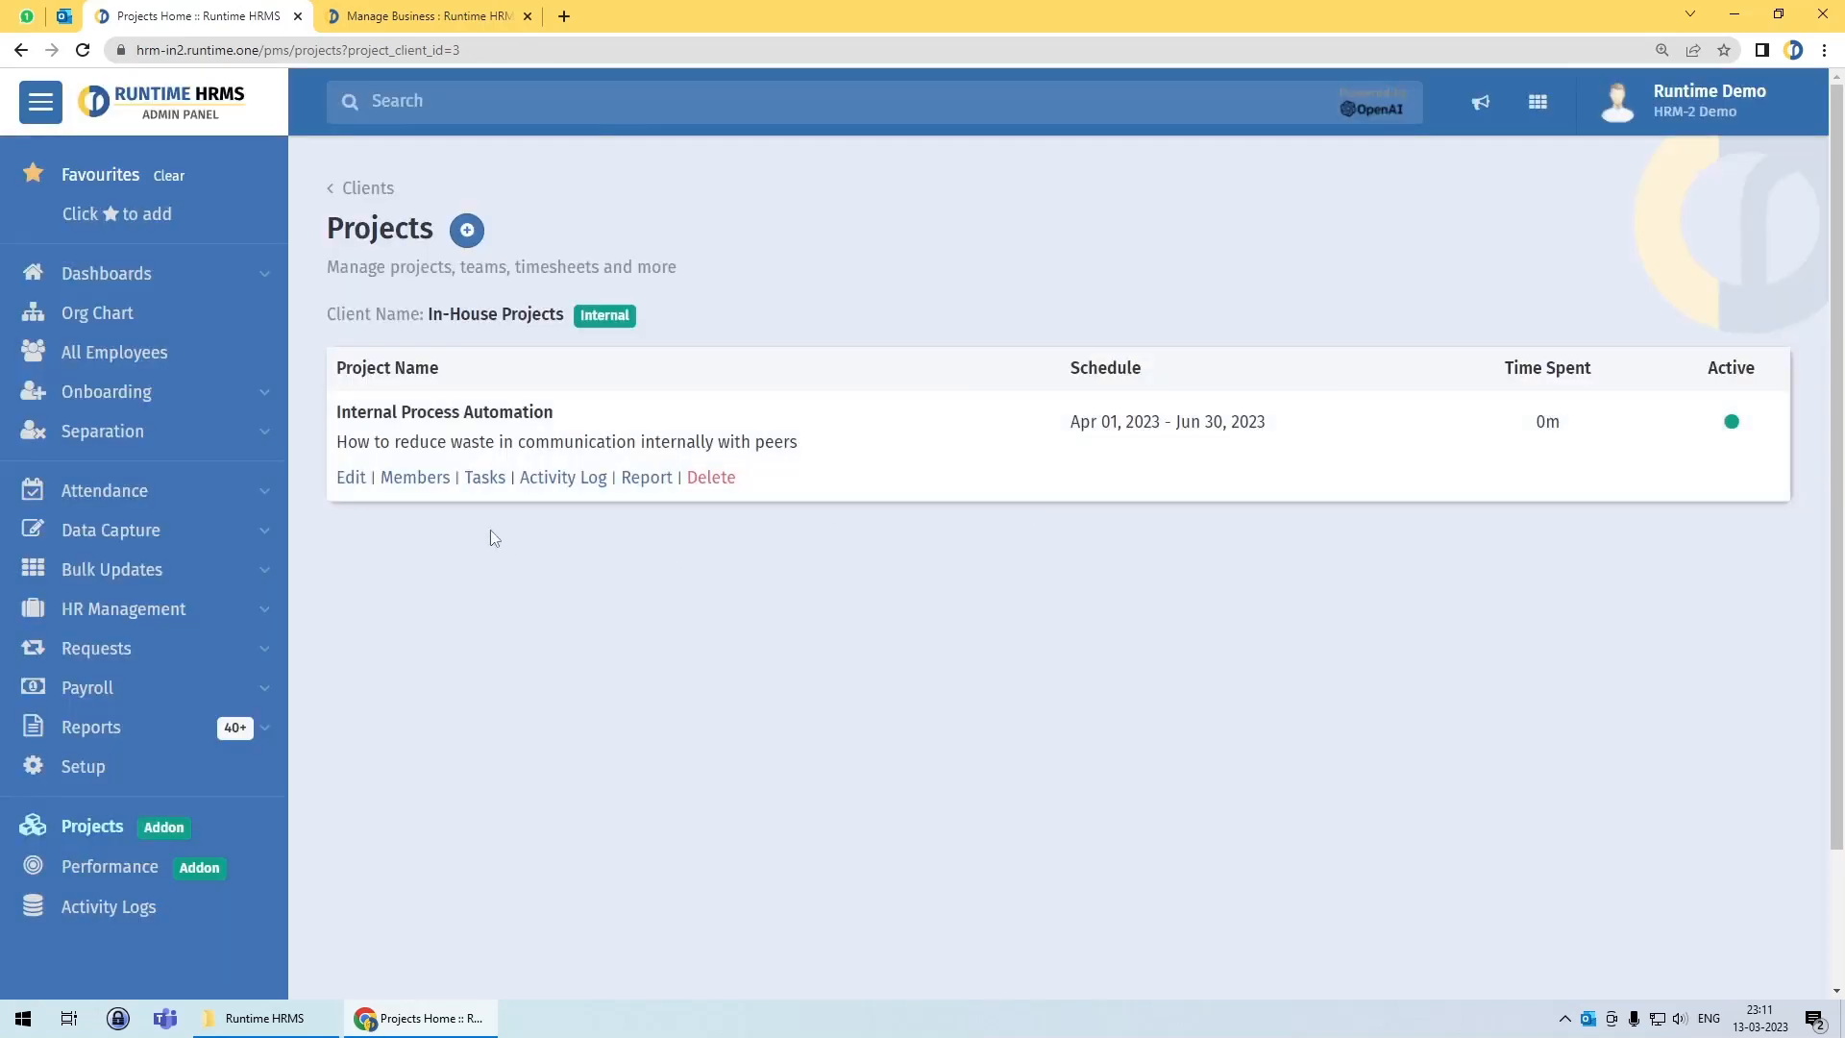
Step: Start adding a team member to the Internal Process Automation project and select the employee by name
{"action": "left_click", "coordinate": [442, 480]}
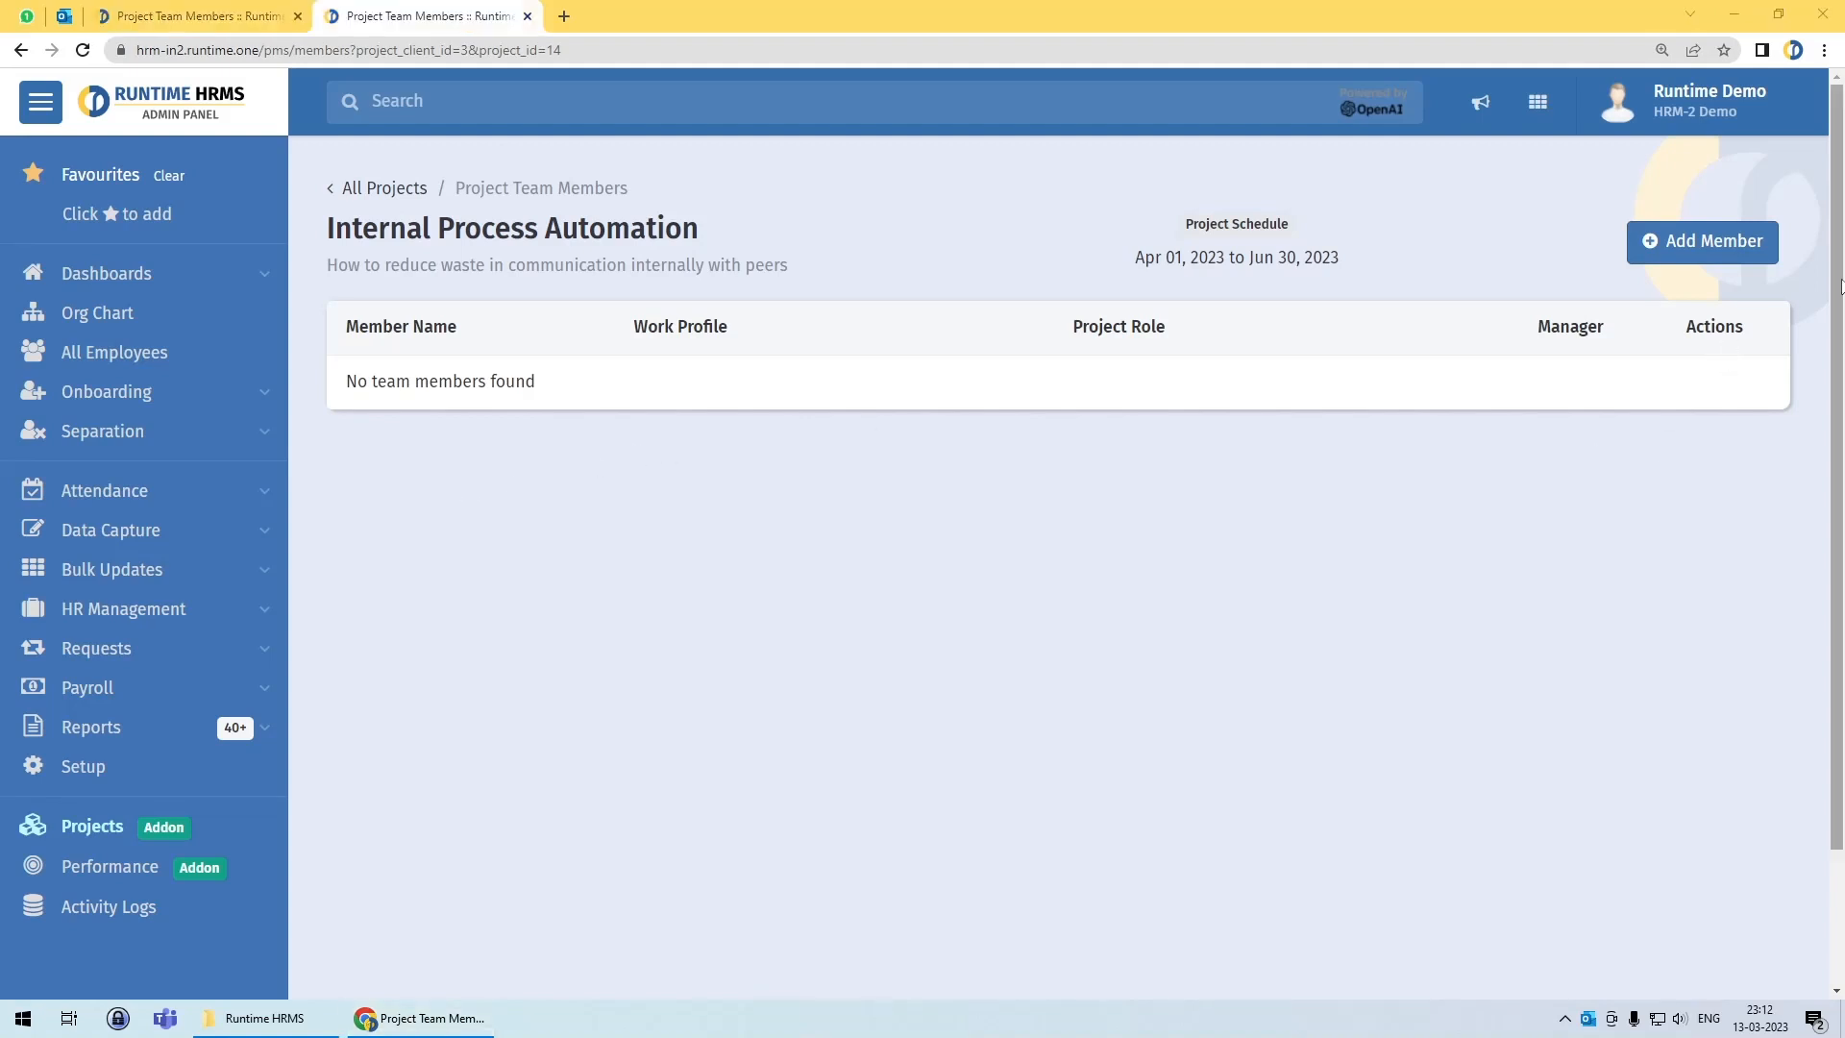
{"action": "left_click", "coordinate": [1735, 245]}
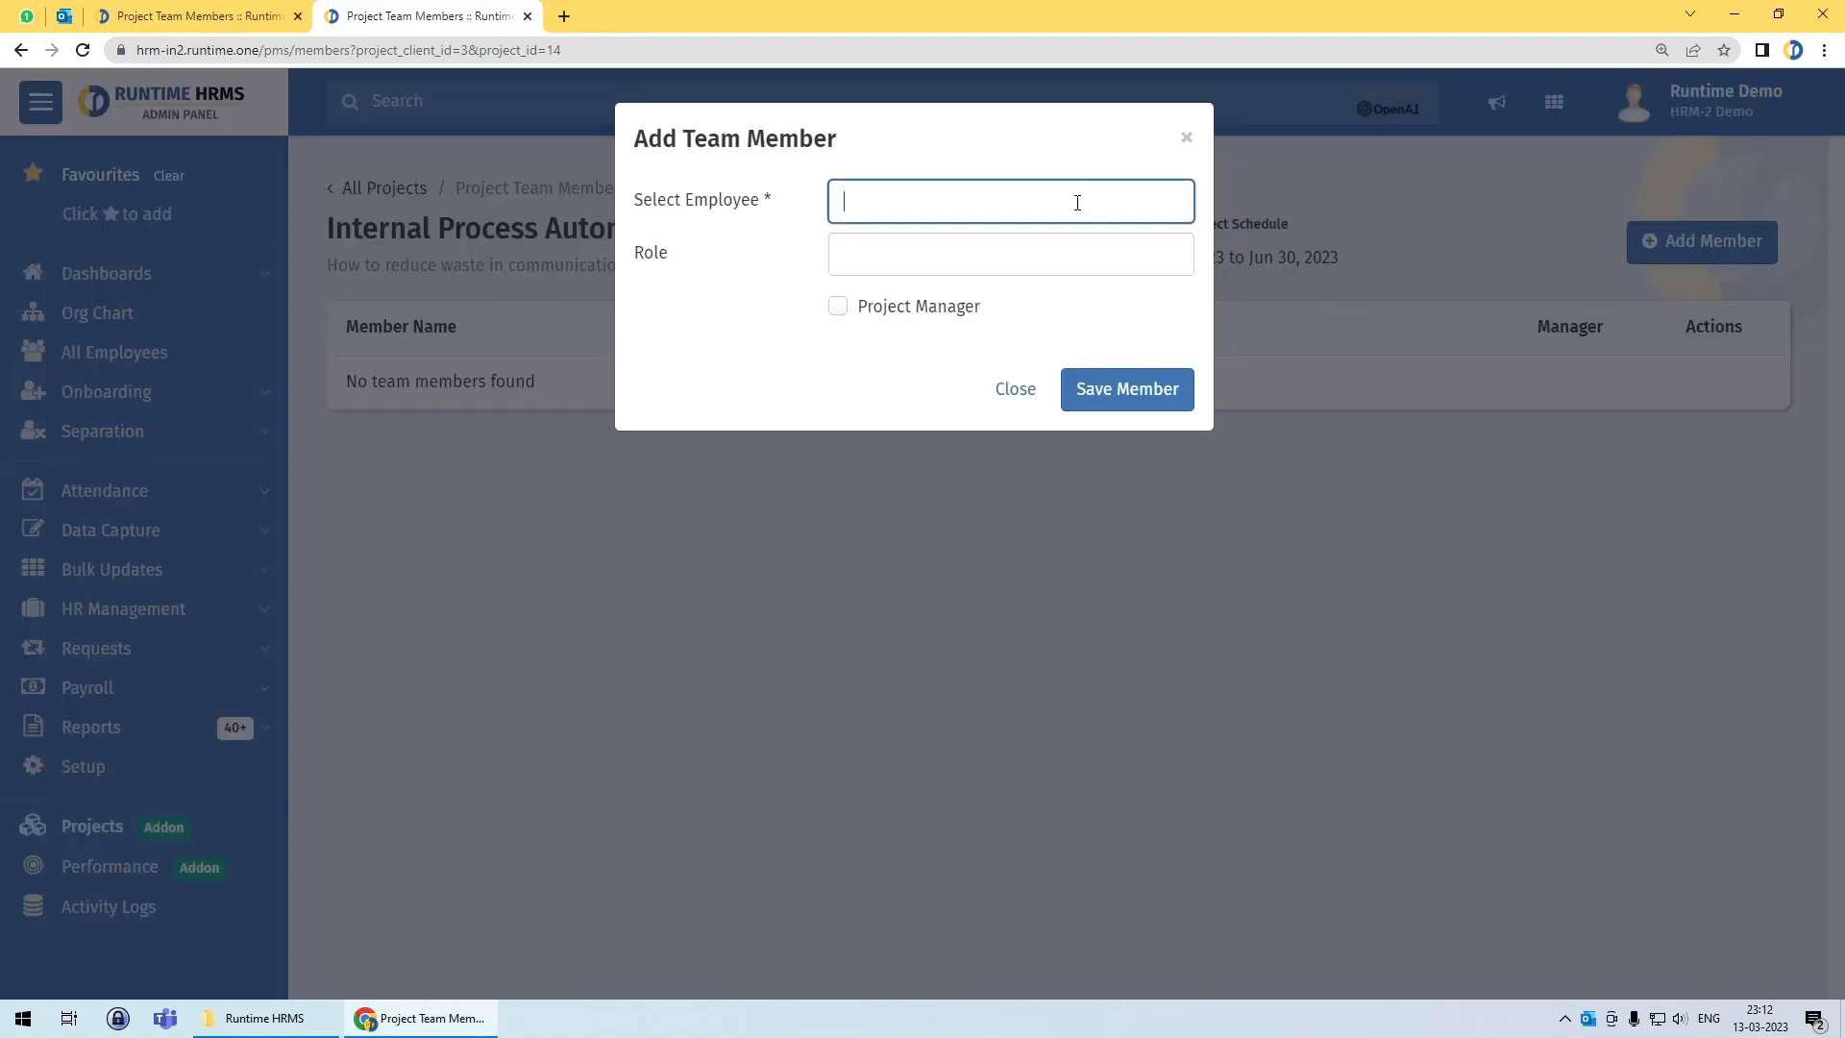
{"action": "type", "text": "nik"}
{"action": "left_click", "coordinate": [963, 277]}
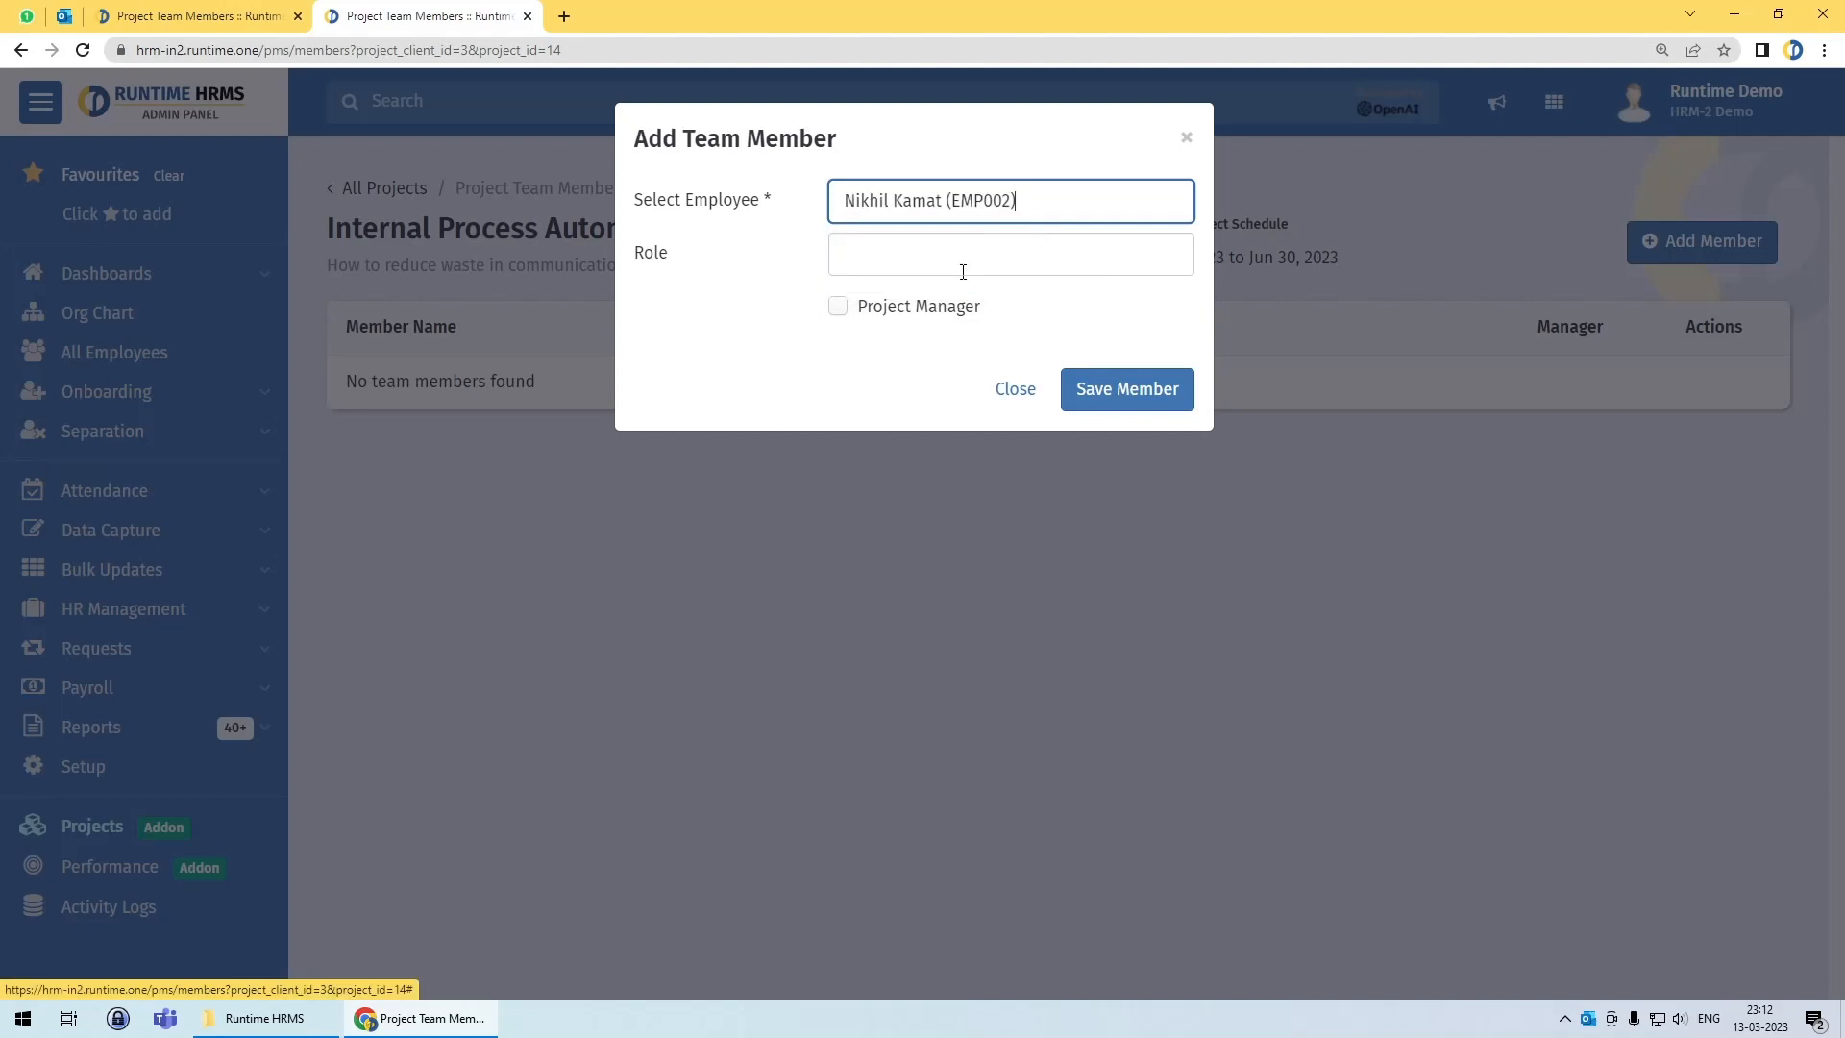
Step: Set the member's role to "Project Manager", enable the Project Manager option, and save the member
{"action": "left_click", "coordinate": [962, 272]}
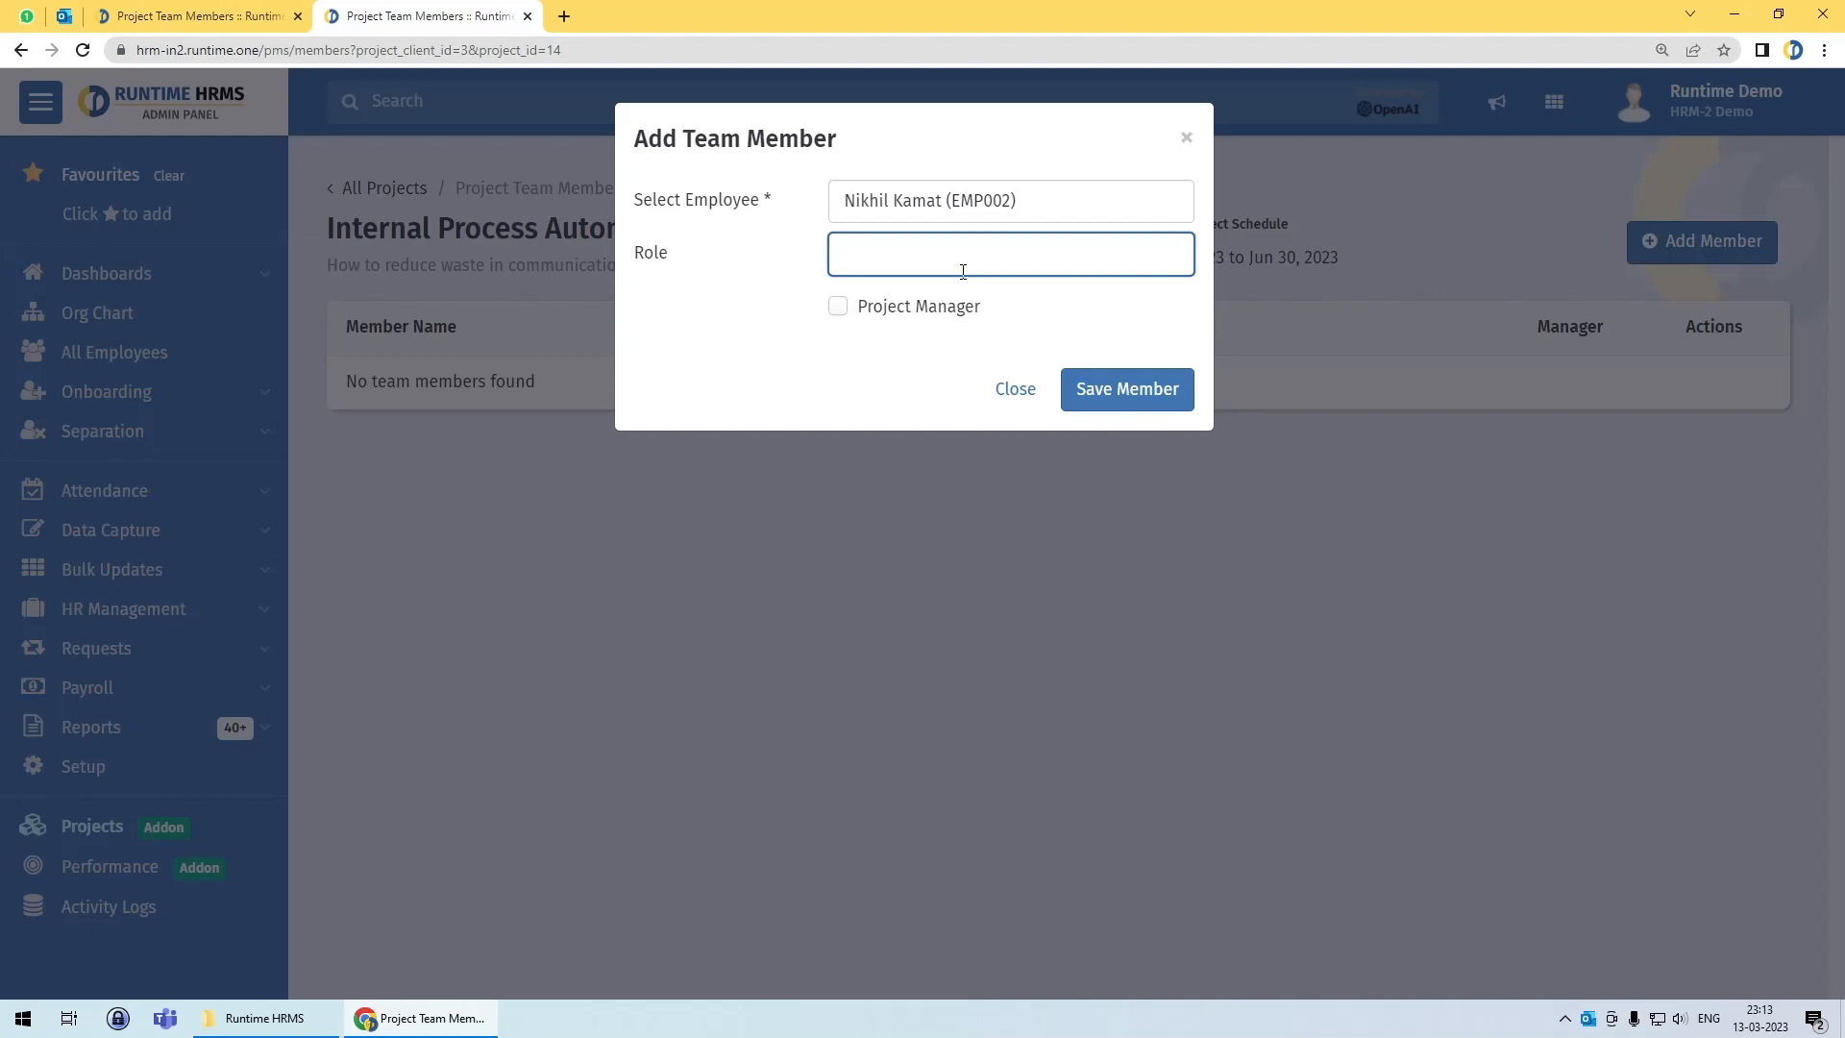
{"action": "type", "text": "Manager"}
{"action": "key", "text": "Home"}
{"action": "type", "text": "Project"}
{"action": "left_click", "coordinate": [945, 314]}
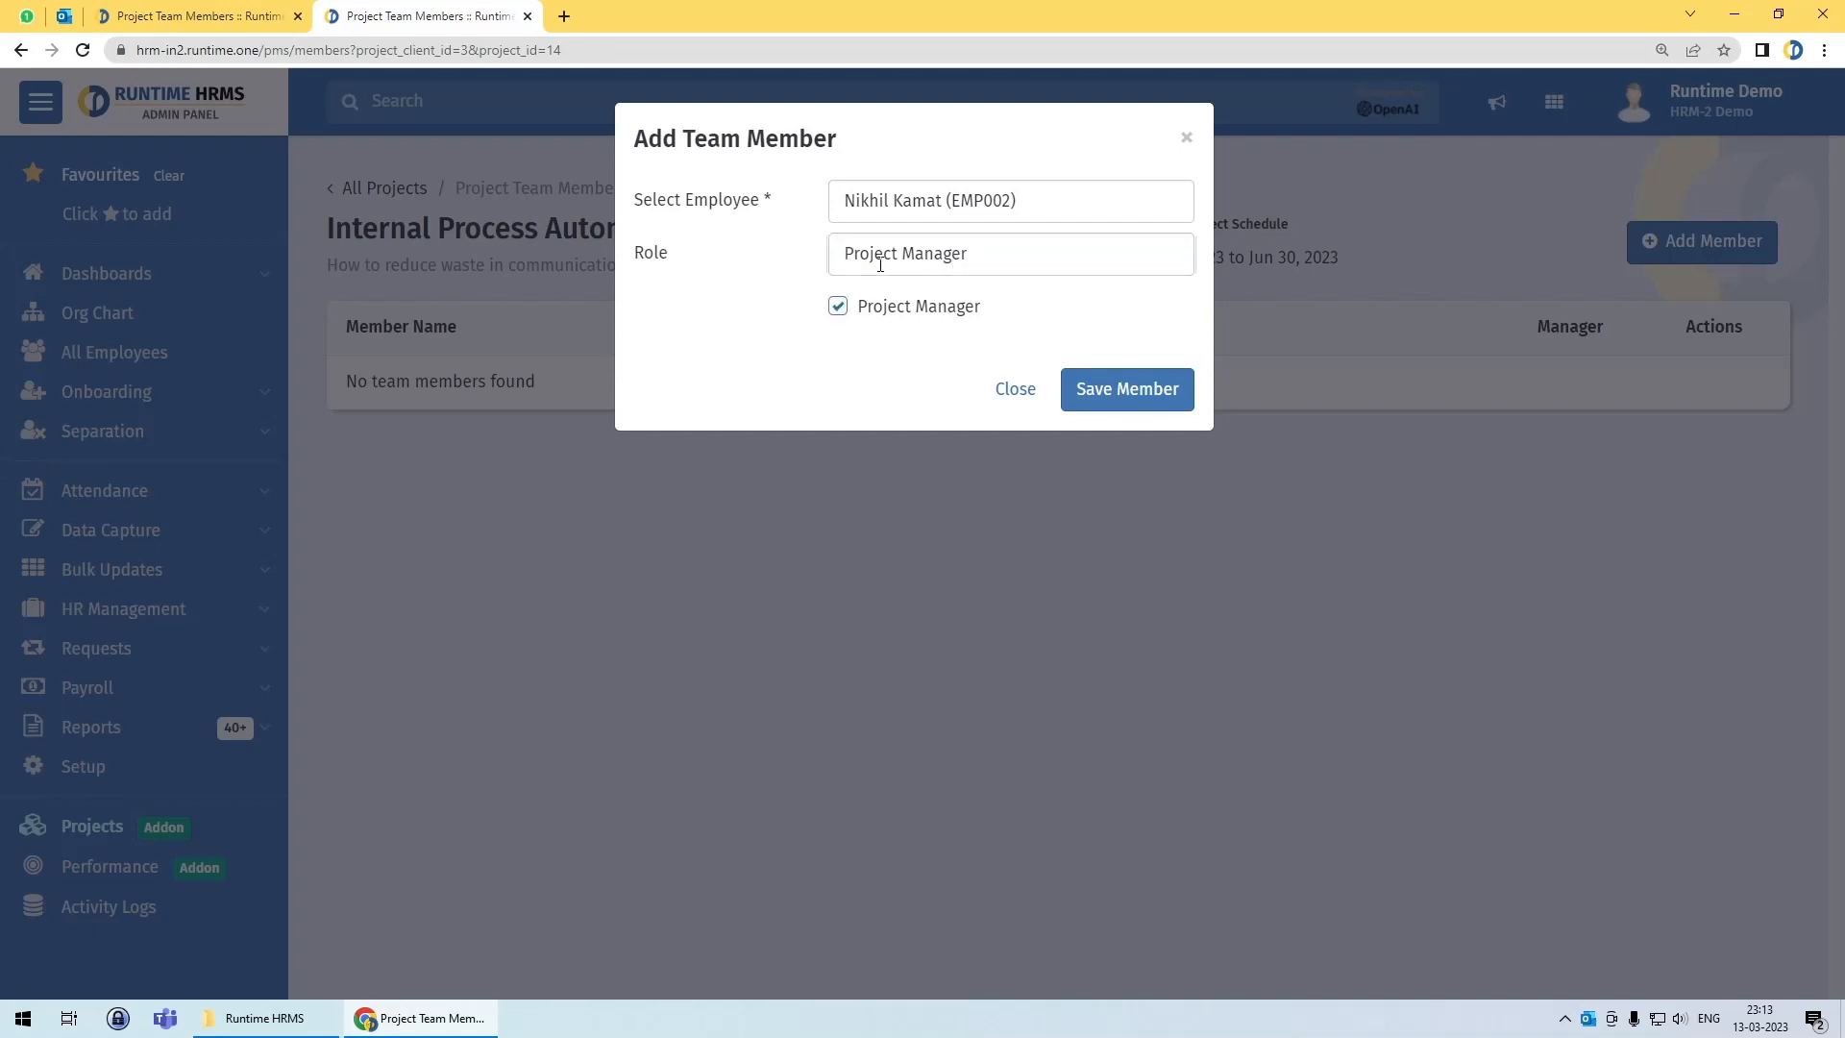
{"action": "left_click_drag", "start_coordinate": [842, 254], "coordinate": [984, 255]}
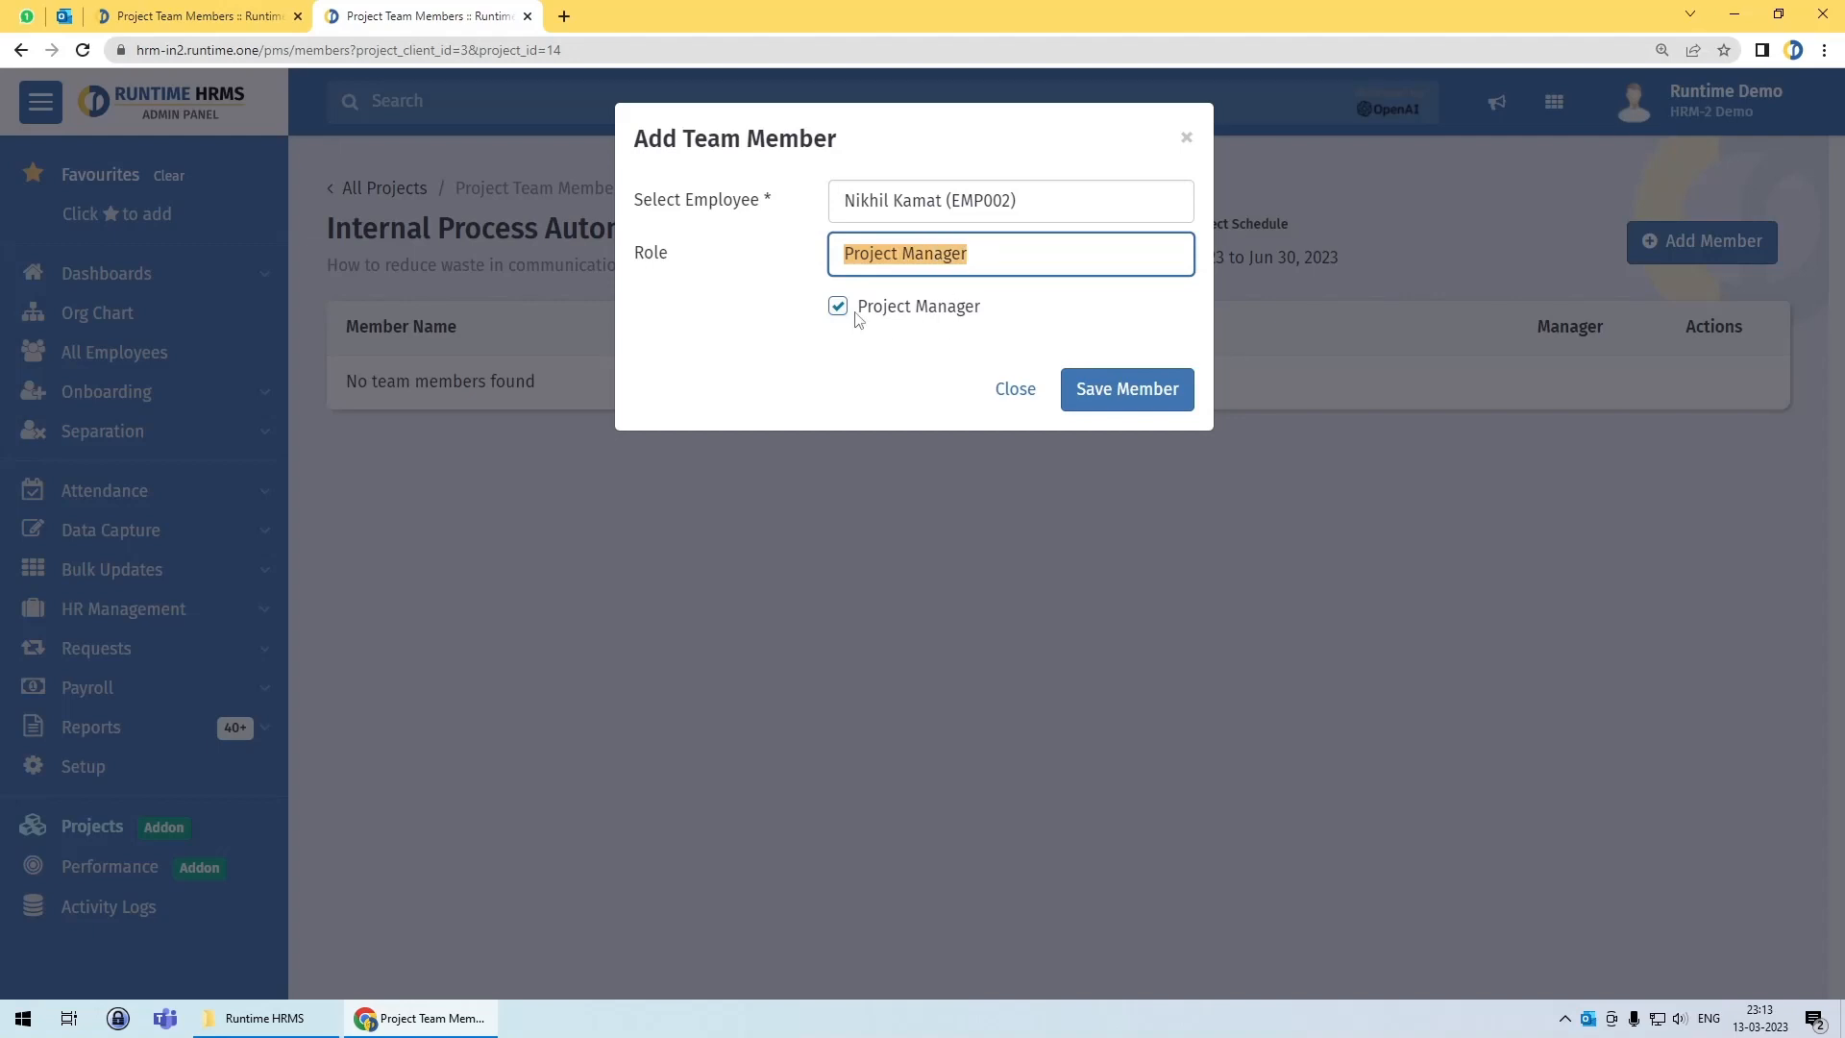
{"action": "left_click", "coordinate": [1130, 393]}
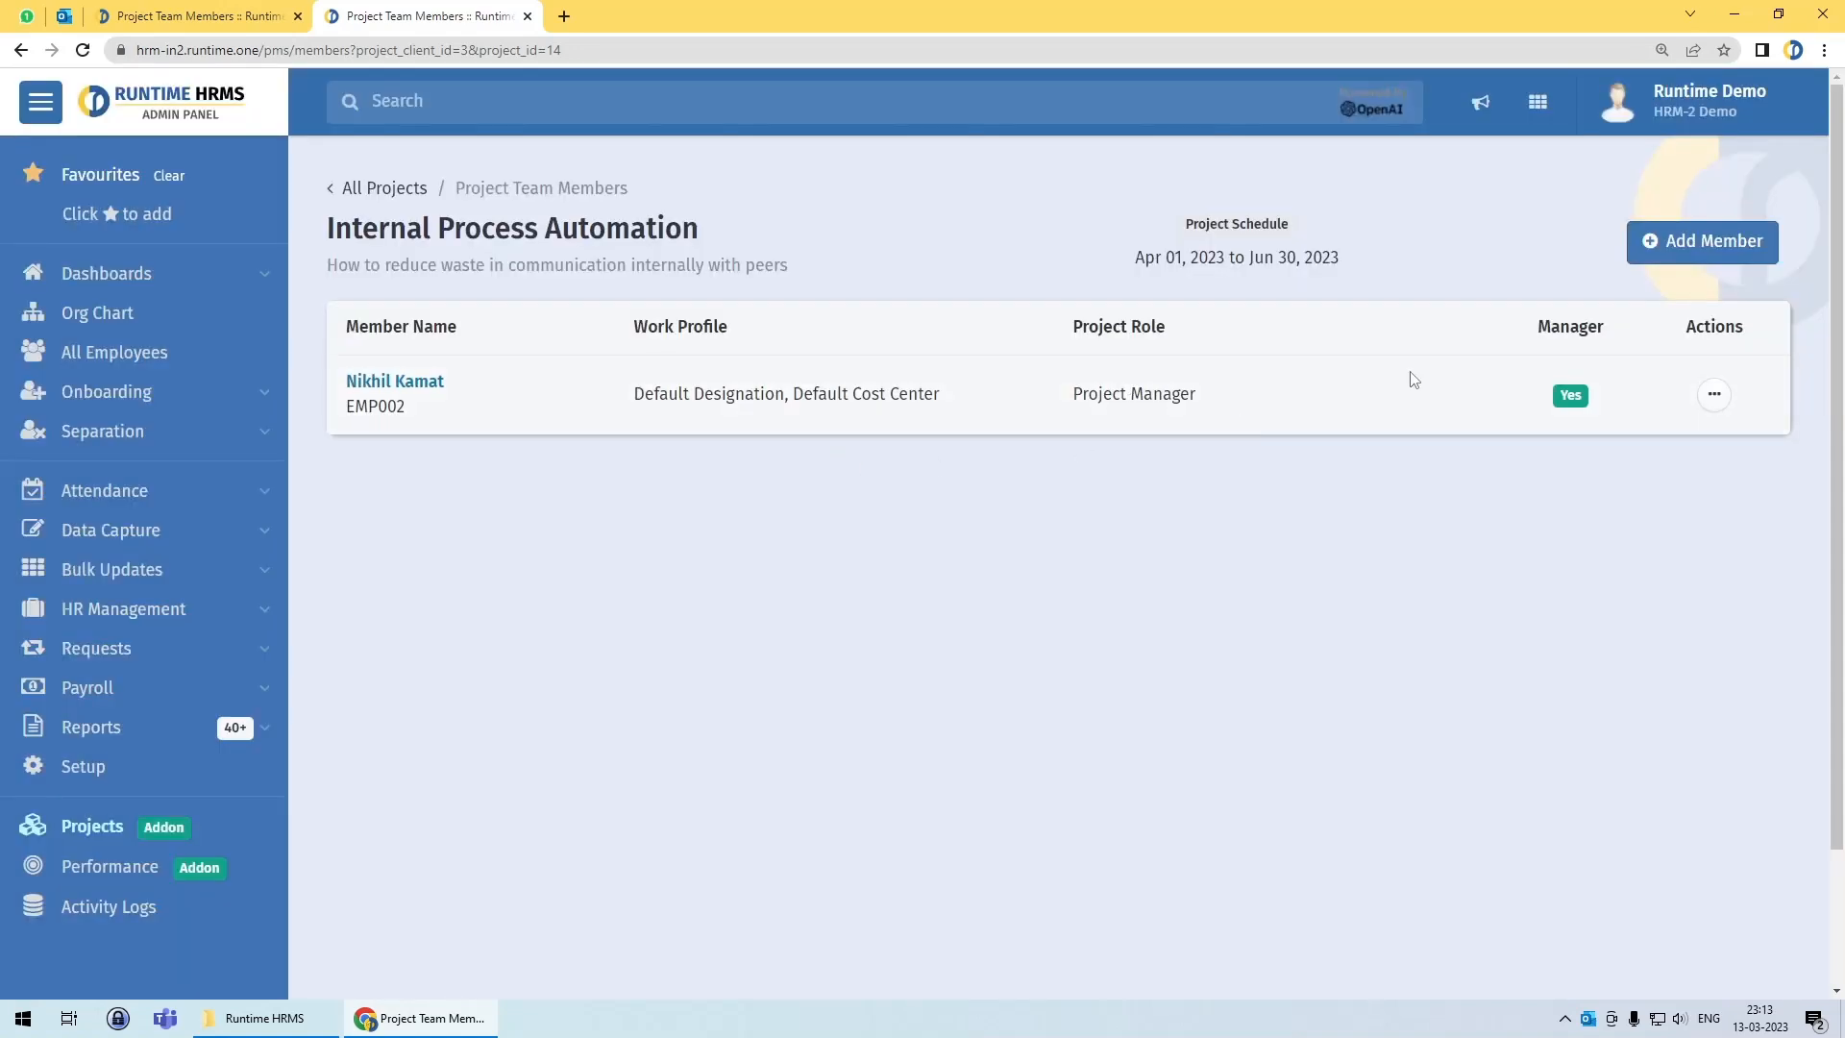
Step: Add a second team member to the Internal Process Automation project, selecting the employee by name, with the role "Supervisor", and save
{"action": "left_click", "coordinate": [1691, 241]}
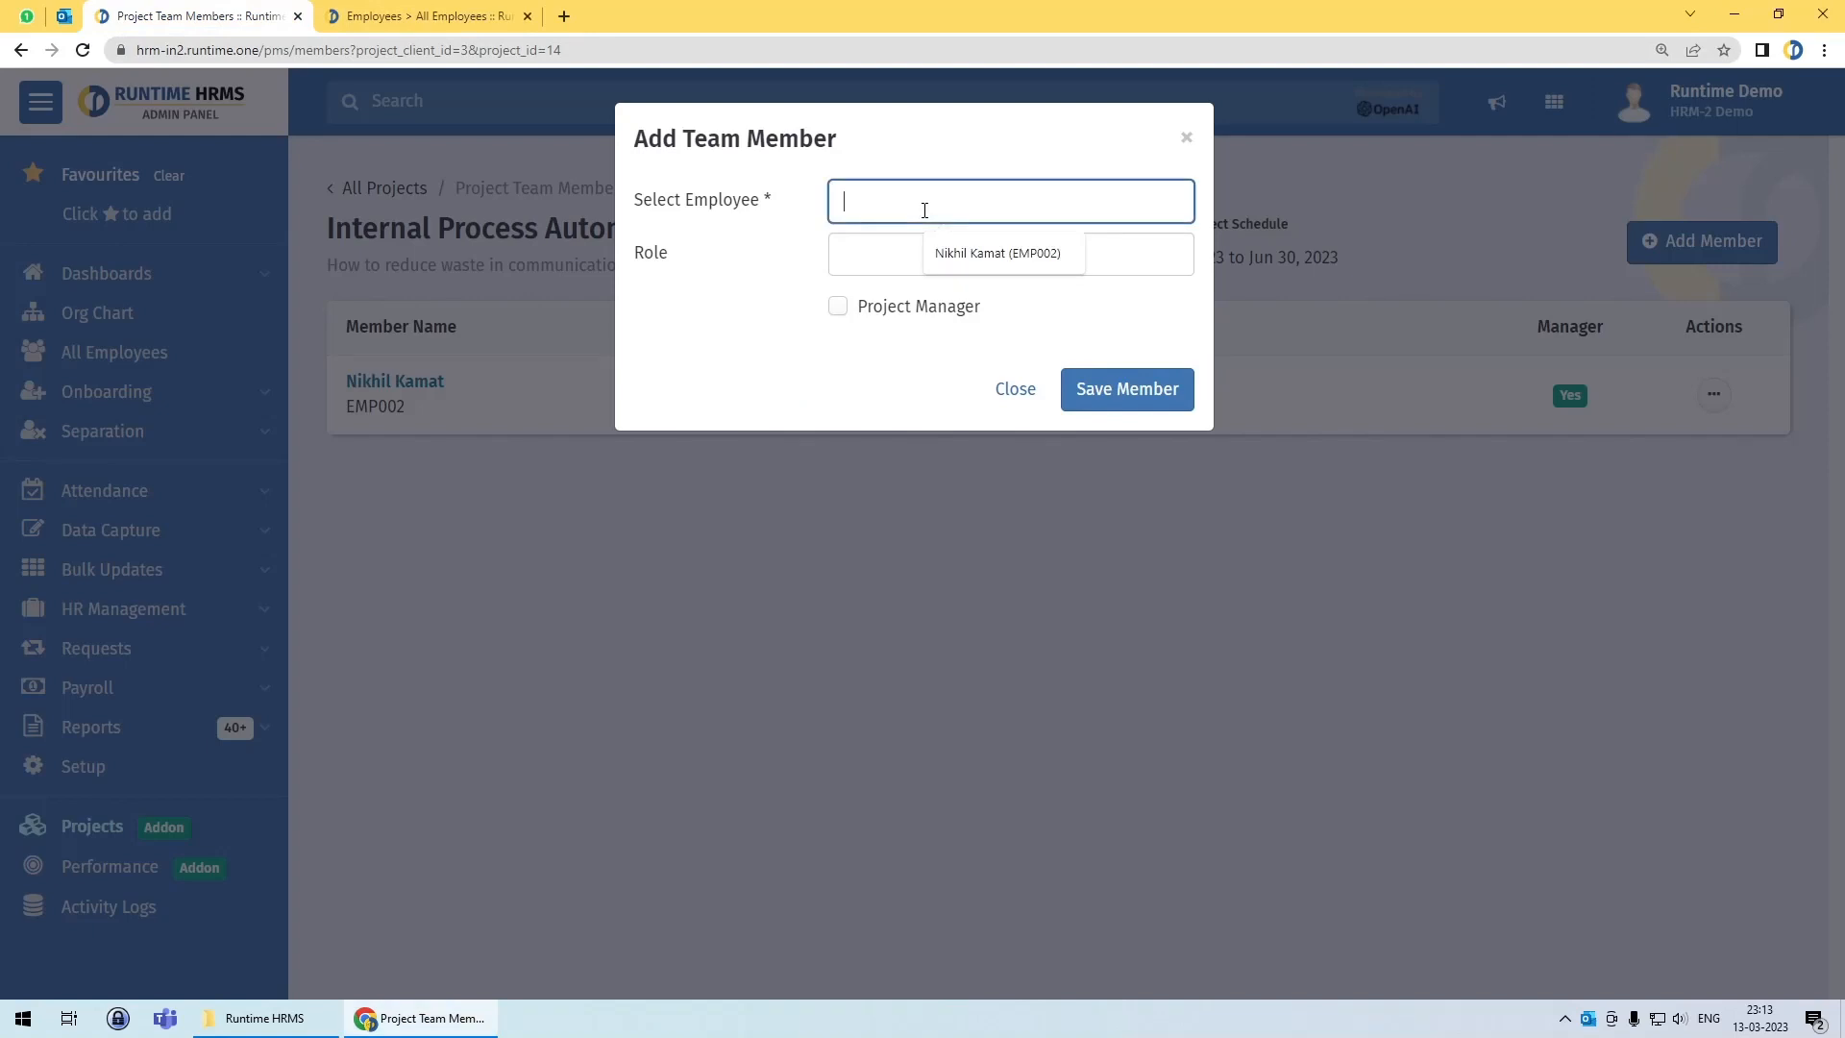
{"action": "type", "text": "manis"}
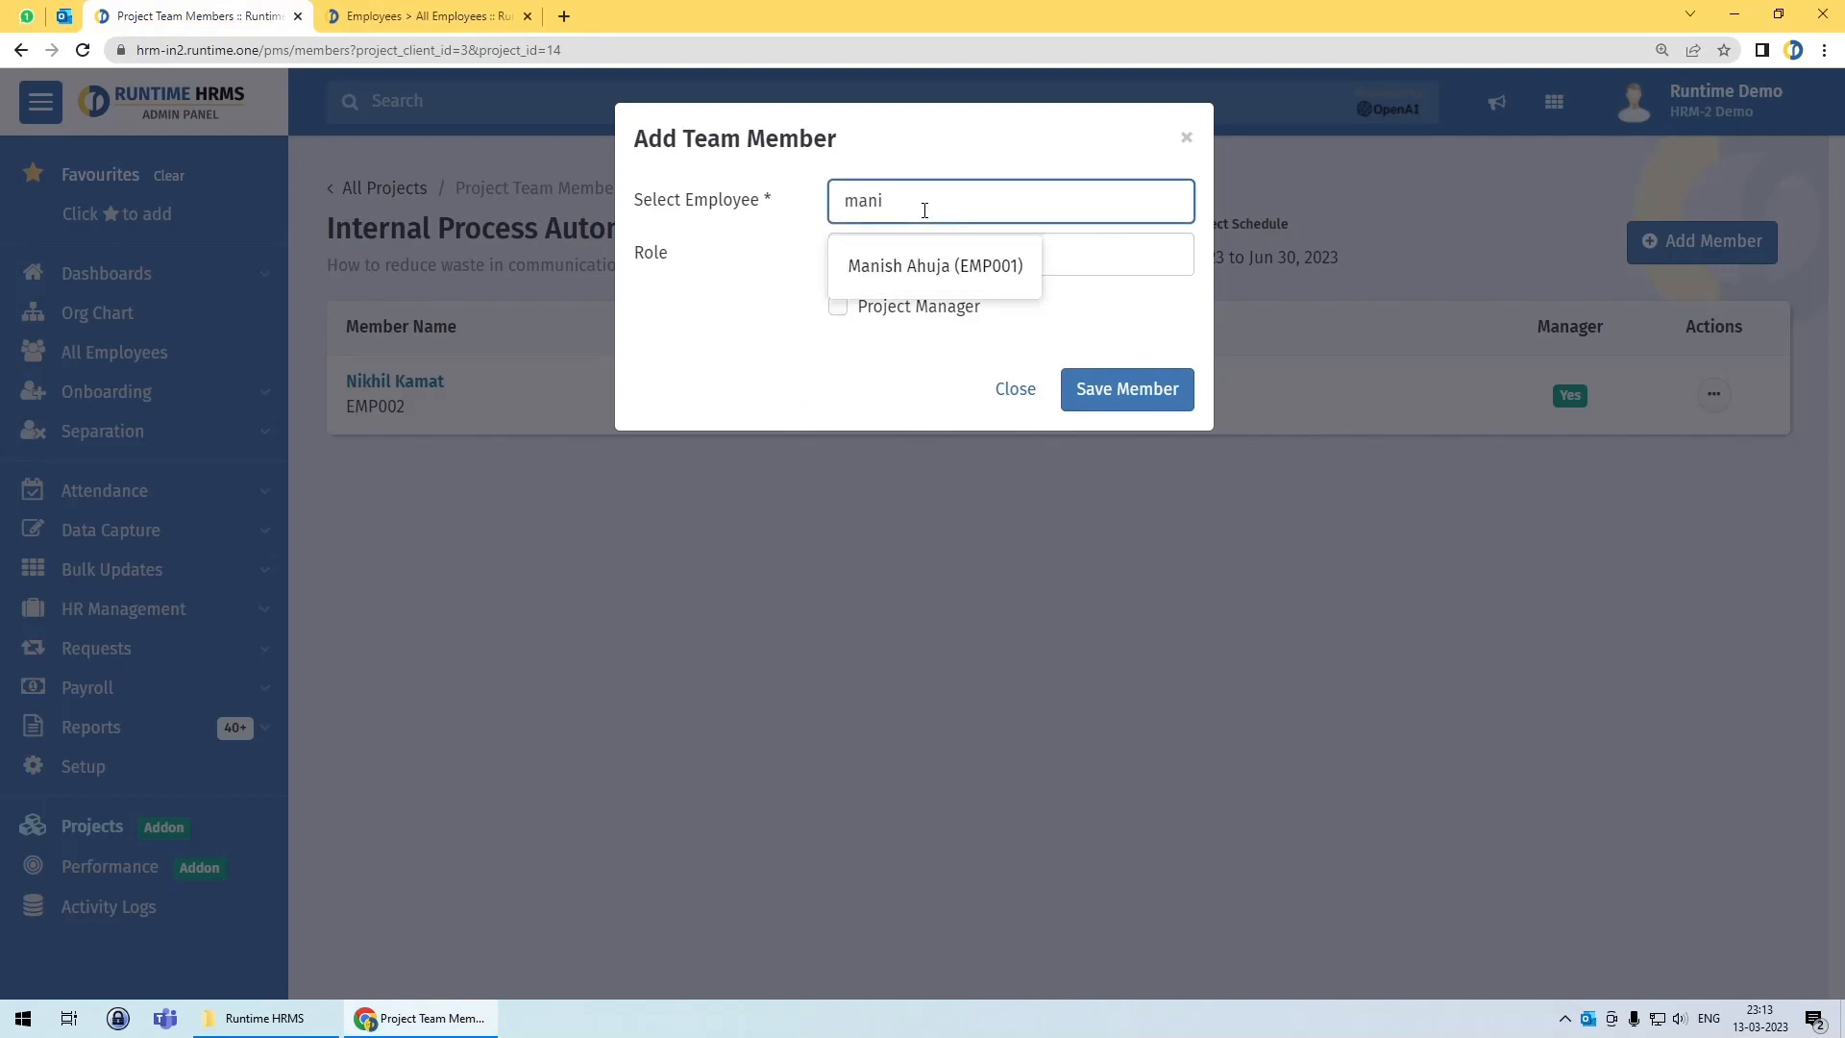
{"action": "left_click", "coordinate": [917, 255]}
{"action": "left_click", "coordinate": [917, 256]}
{"action": "type", "text": "S"}
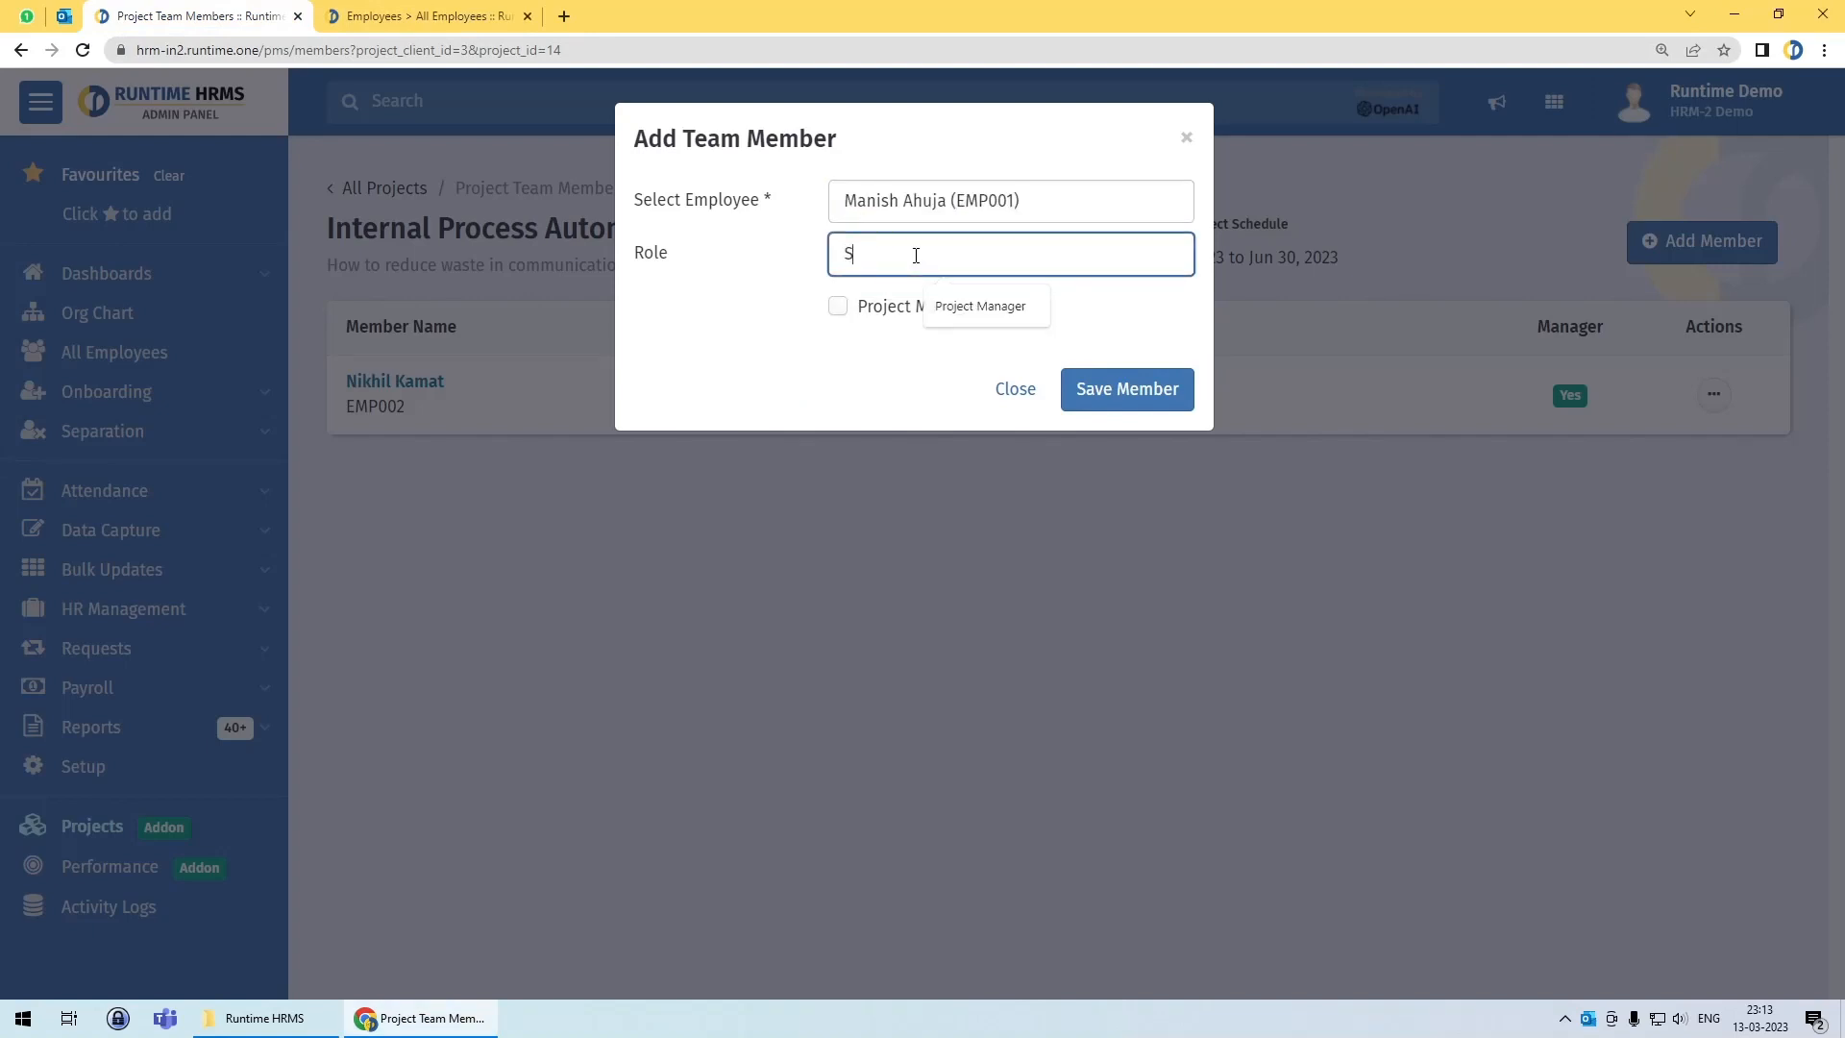
{"action": "type", "text": "upervisor"}
{"action": "left_click", "coordinate": [1159, 394]}
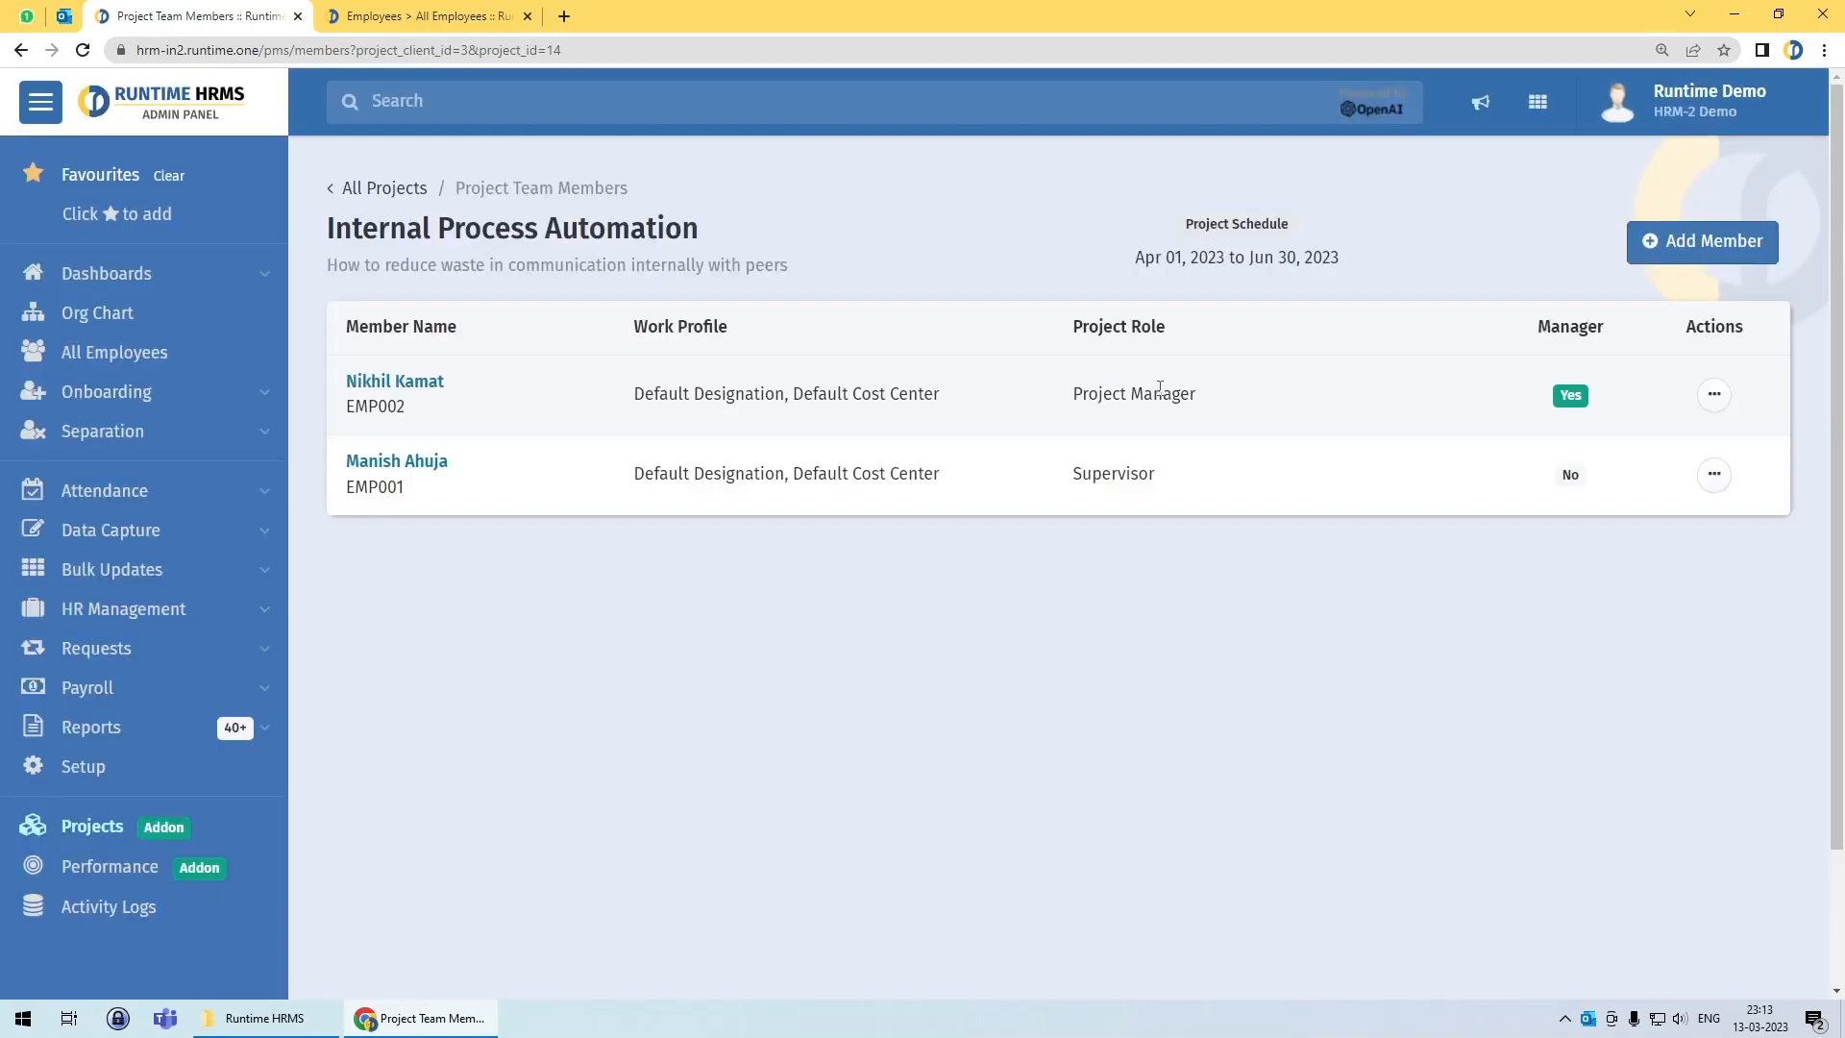
Step: Add a third team member to the project, selecting the employee by name, with the role "Analyst", and save
{"action": "left_click", "coordinate": [1714, 255]}
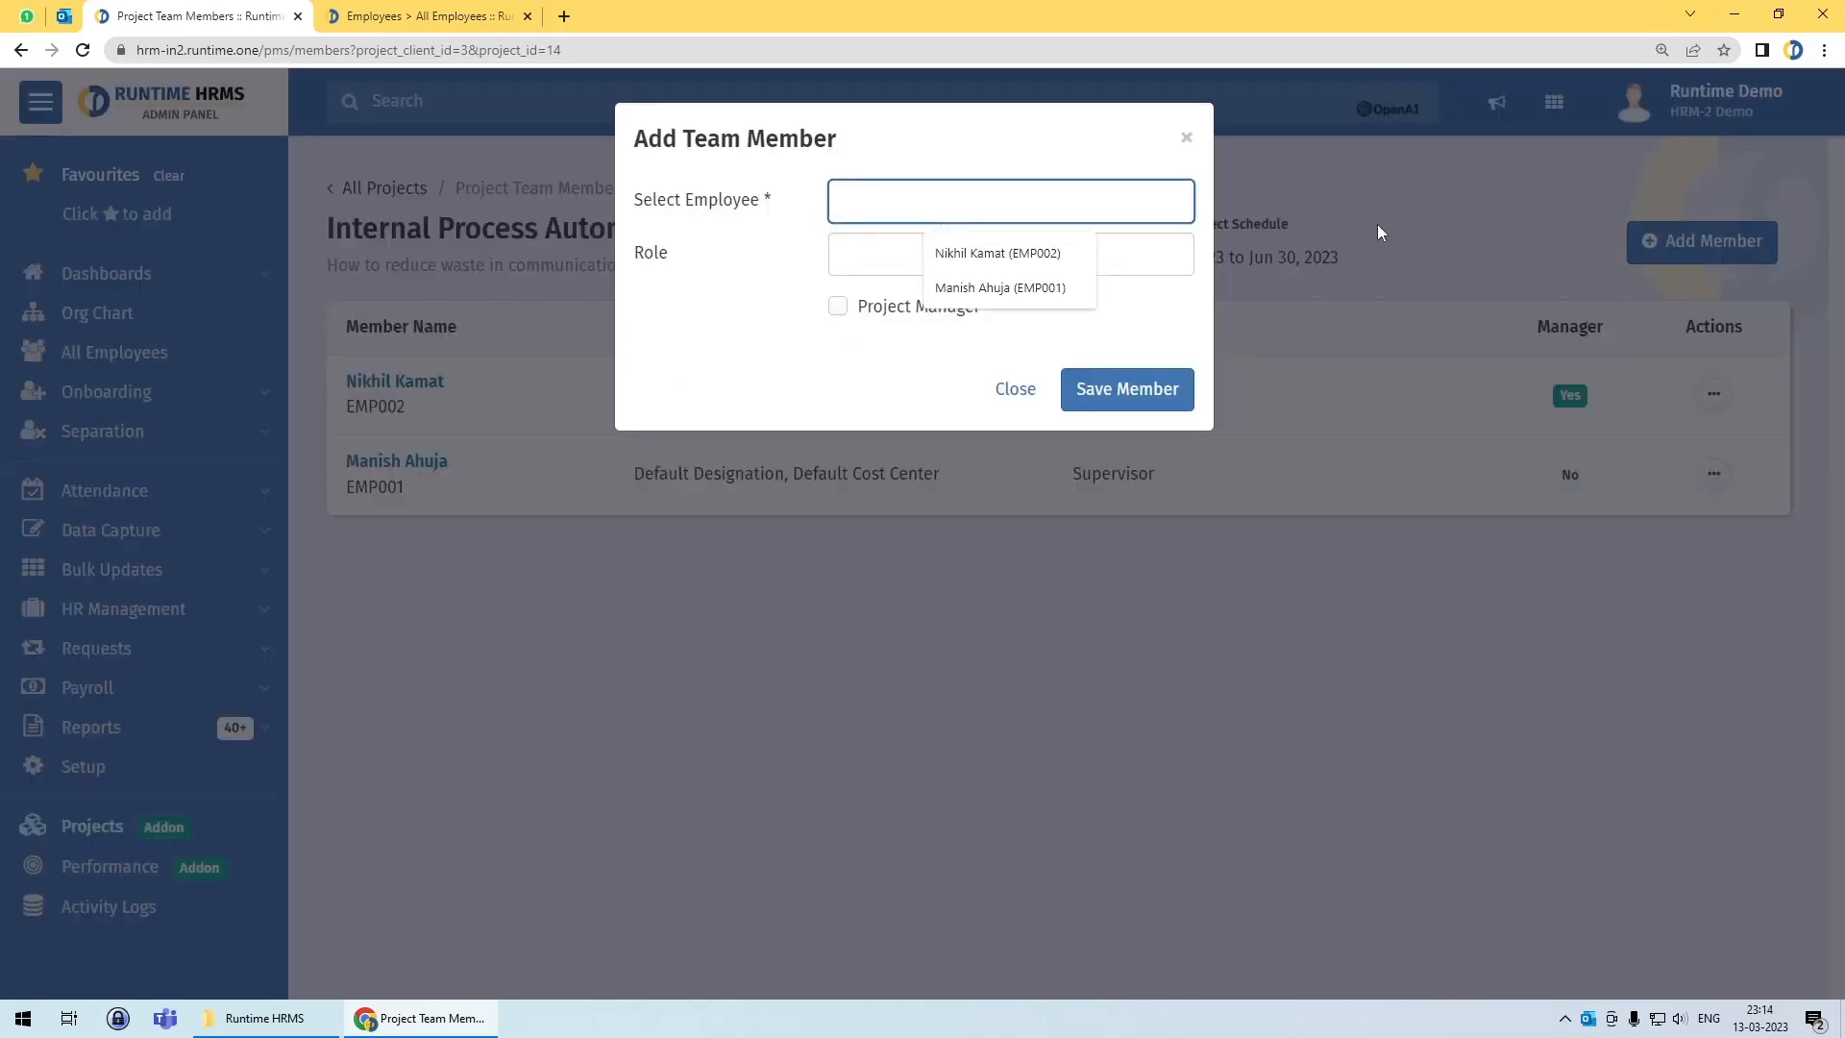
{"action": "left_click", "coordinate": [414, 16]}
{"action": "left_click", "coordinate": [257, 10]}
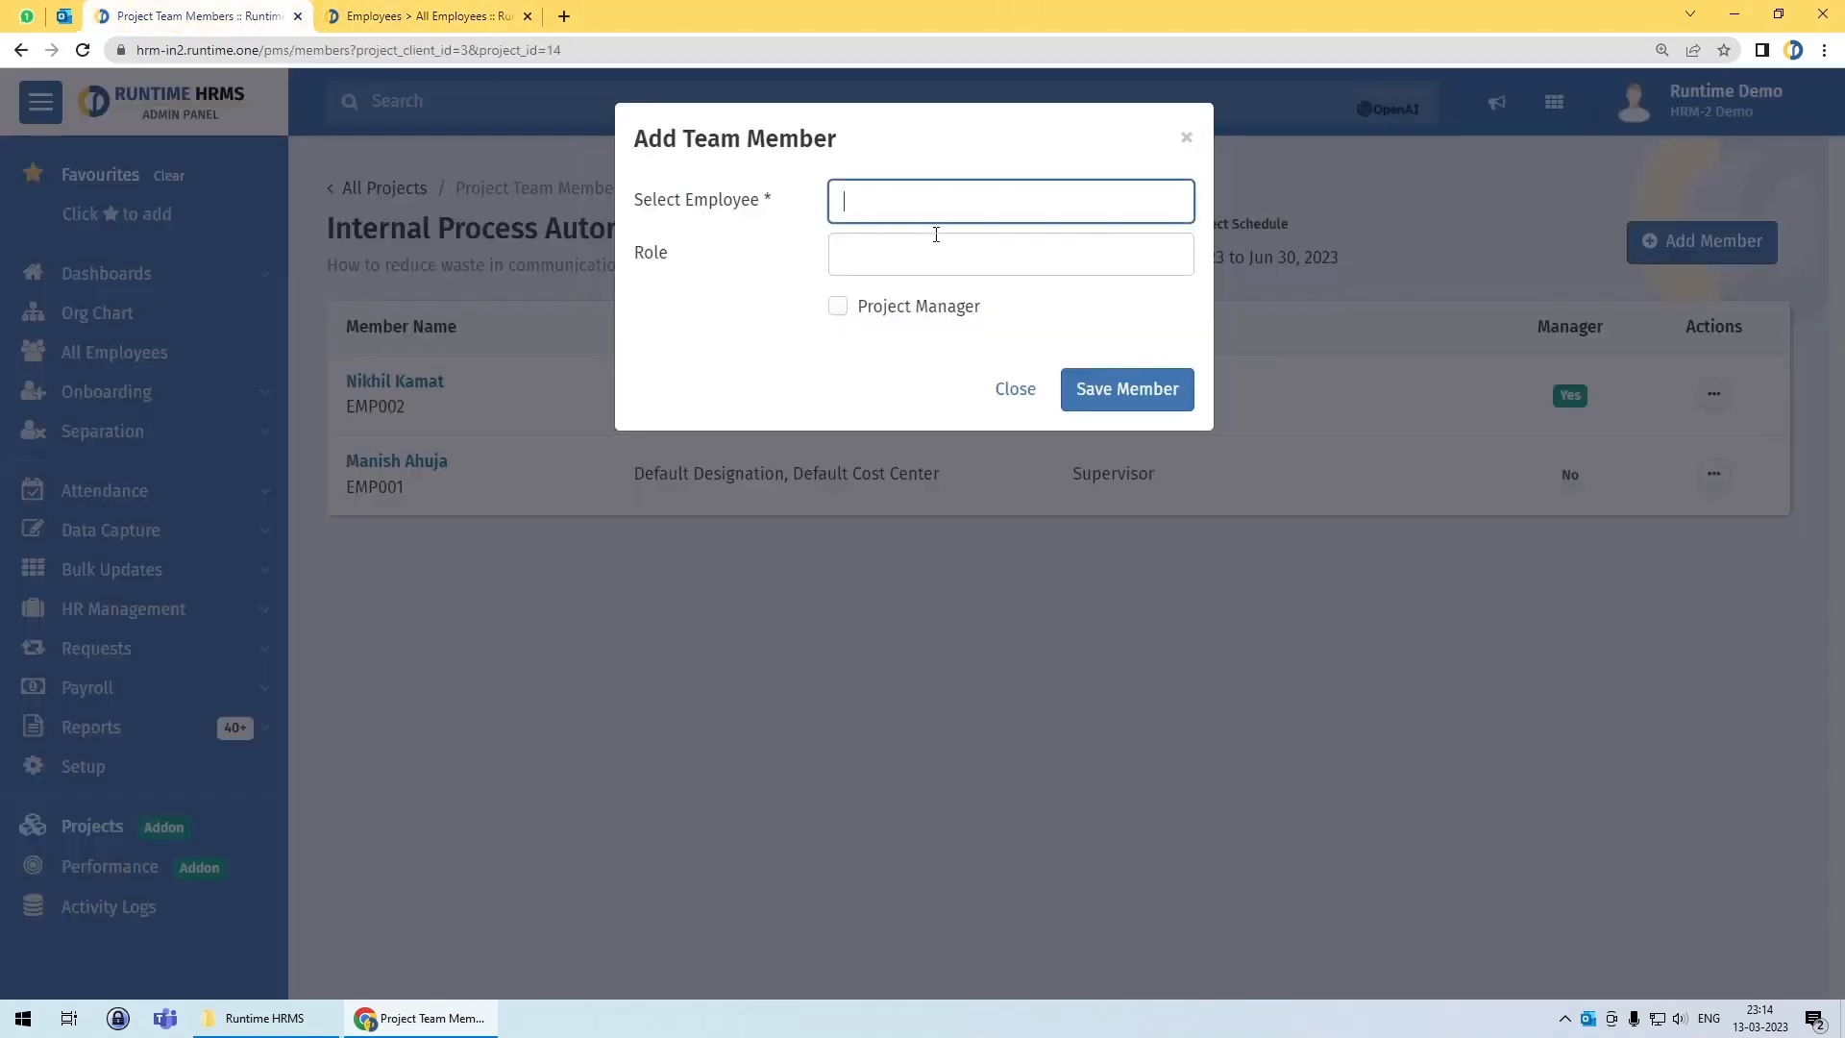
{"action": "type", "text": "pankaj"}
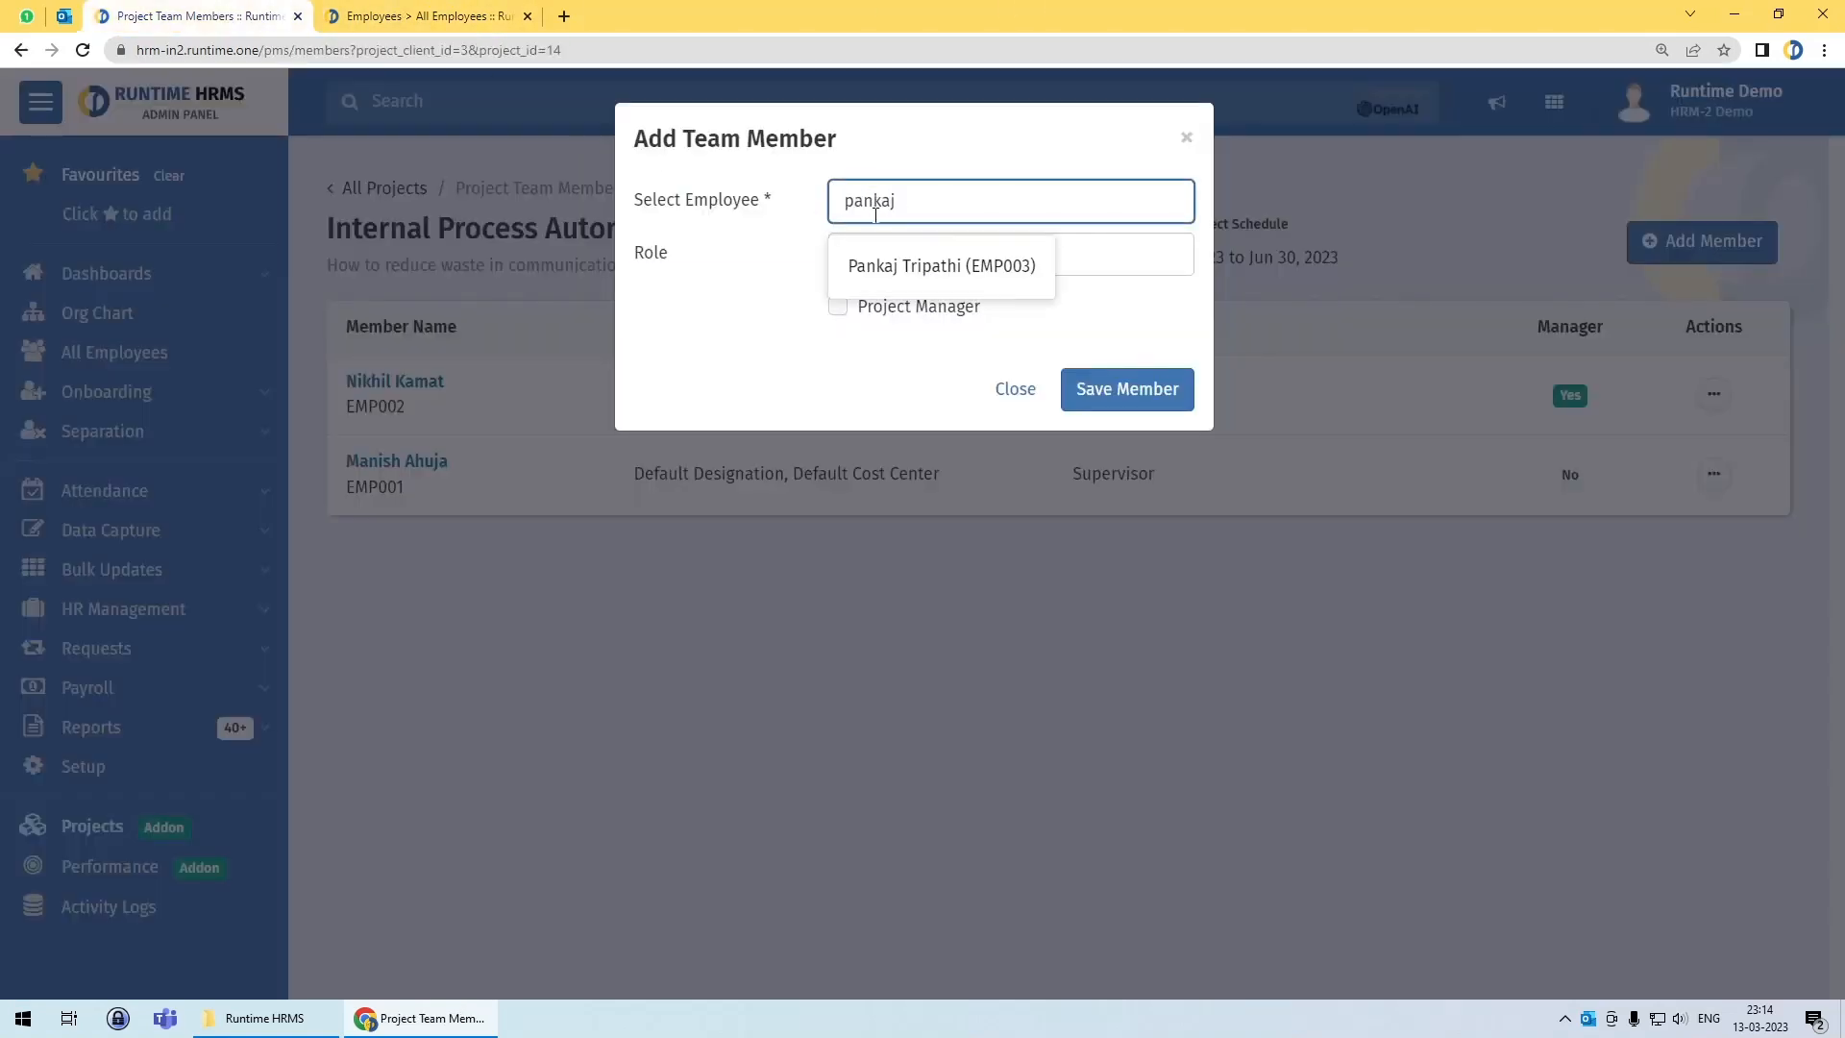
{"action": "left_click", "coordinate": [908, 261]}
{"action": "left_click", "coordinate": [908, 259]}
{"action": "type", "text": "Analyst"}
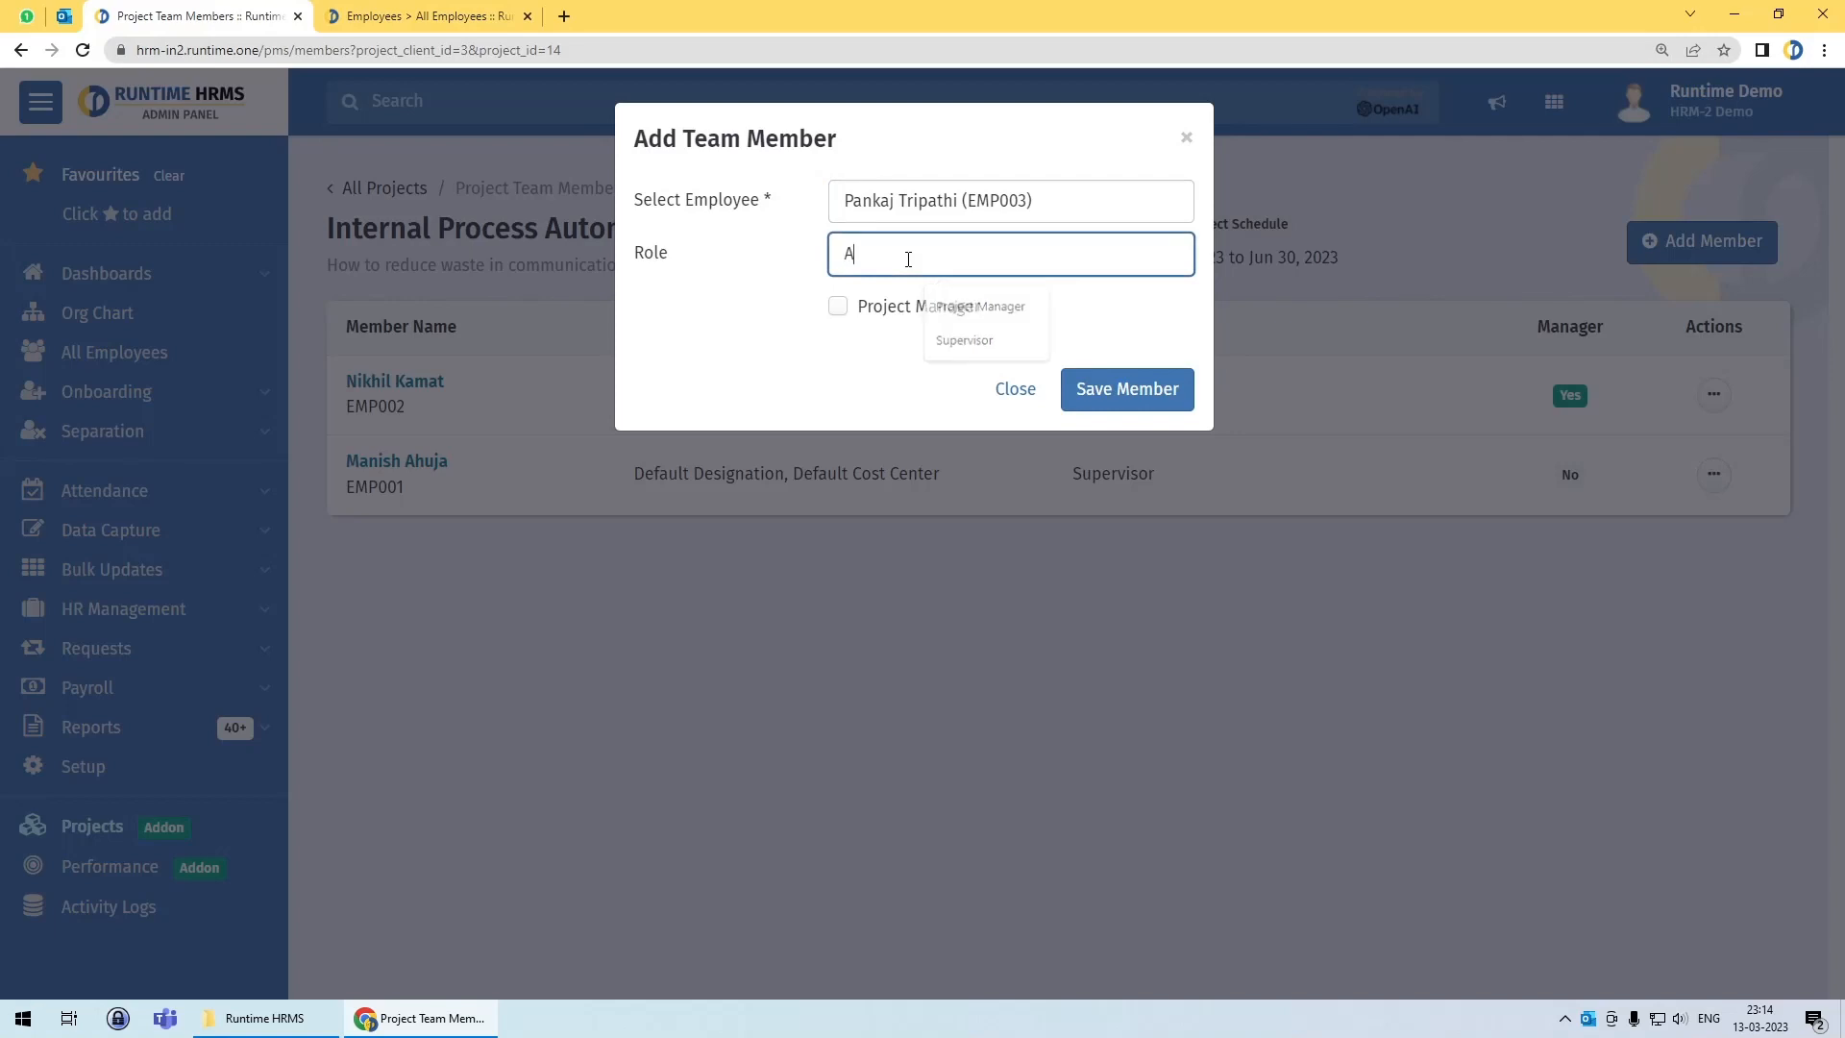
{"action": "left_click", "coordinate": [1124, 394]}
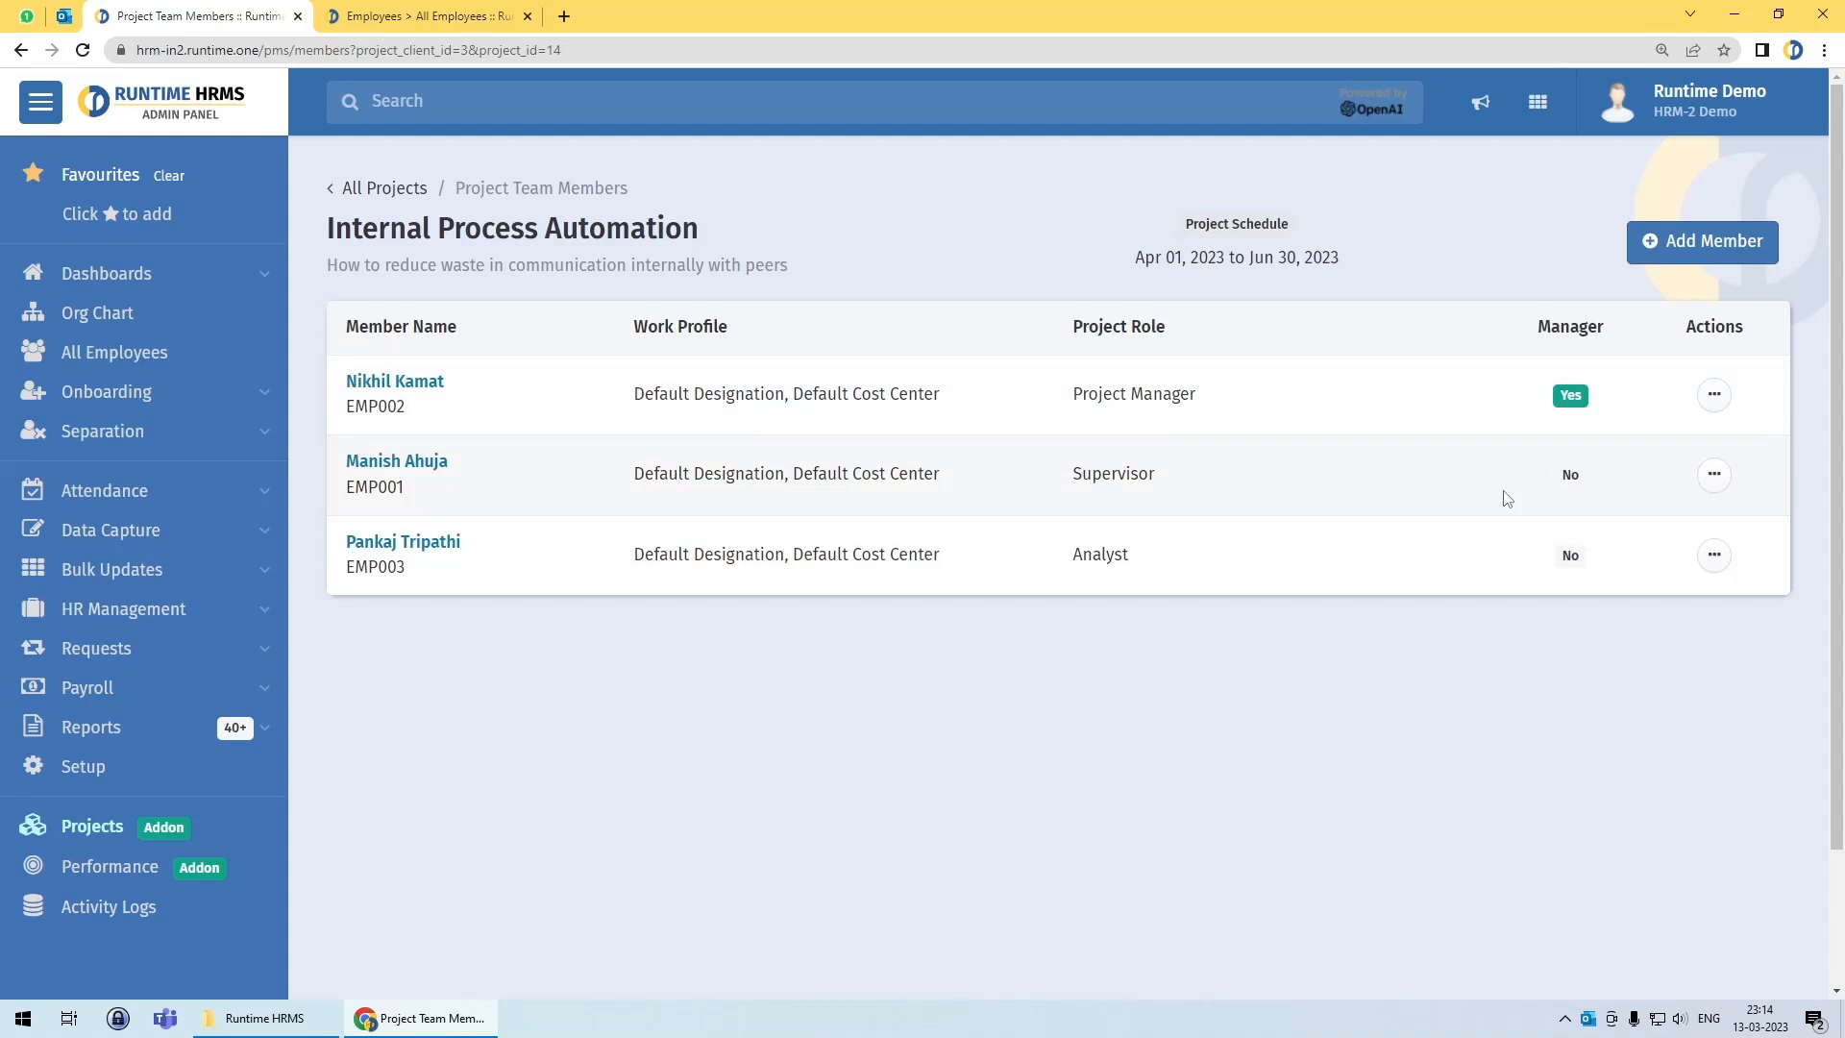
Step: Review the project manager's editable member details without changing them, and check the actions available for the supervisor
{"action": "left_click", "coordinate": [1715, 396]}
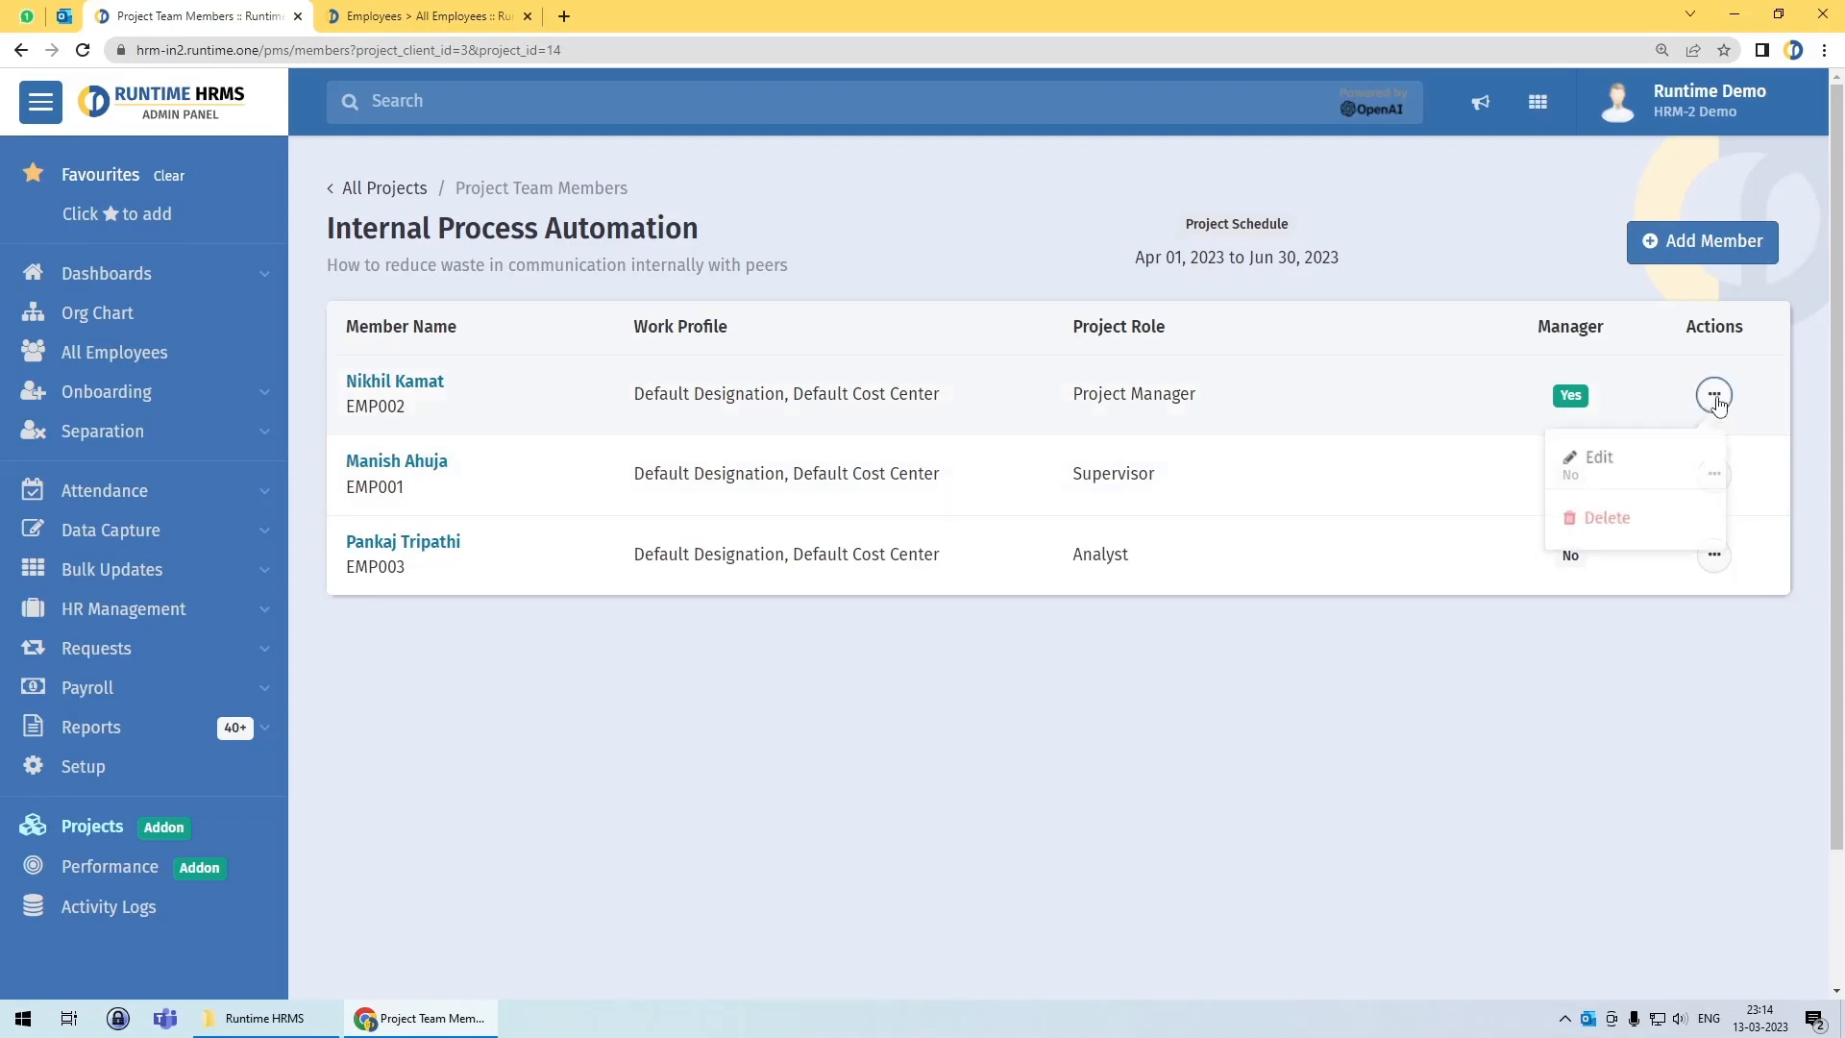
{"action": "left_click", "coordinate": [1659, 458]}
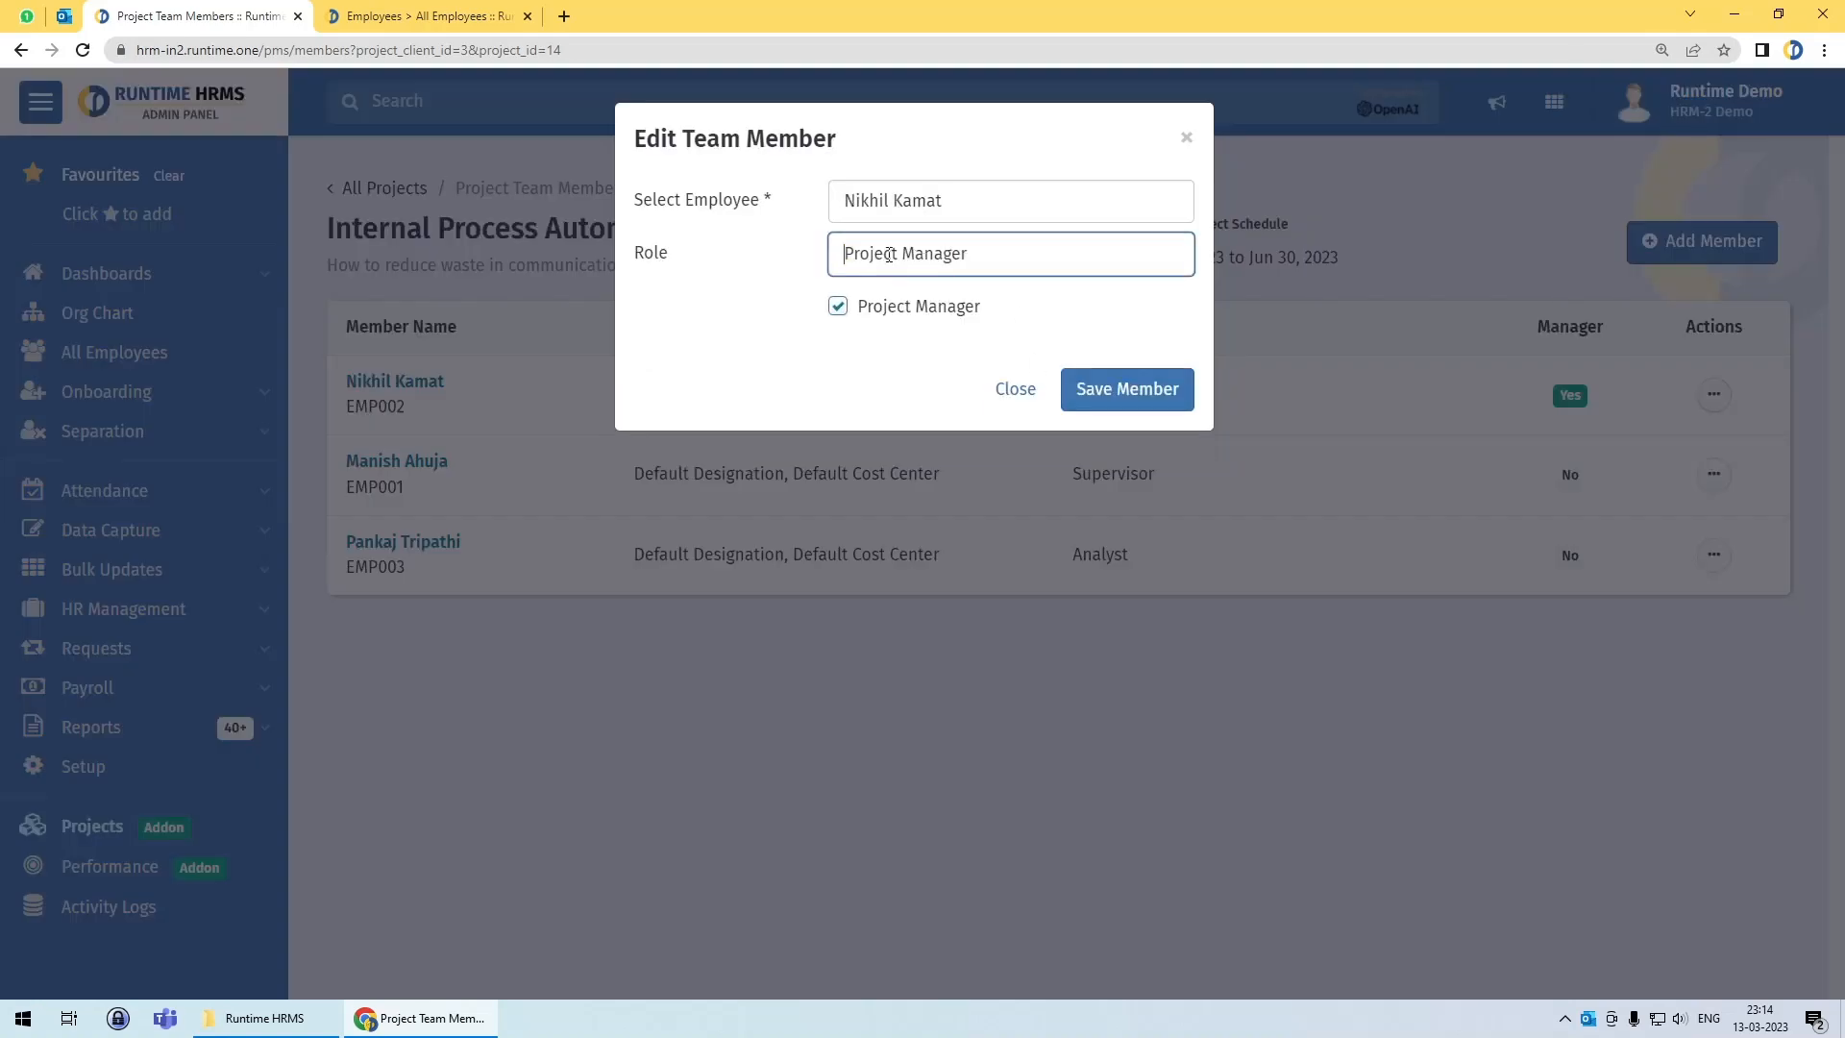
{"action": "triple_click", "coordinate": [977, 258]}
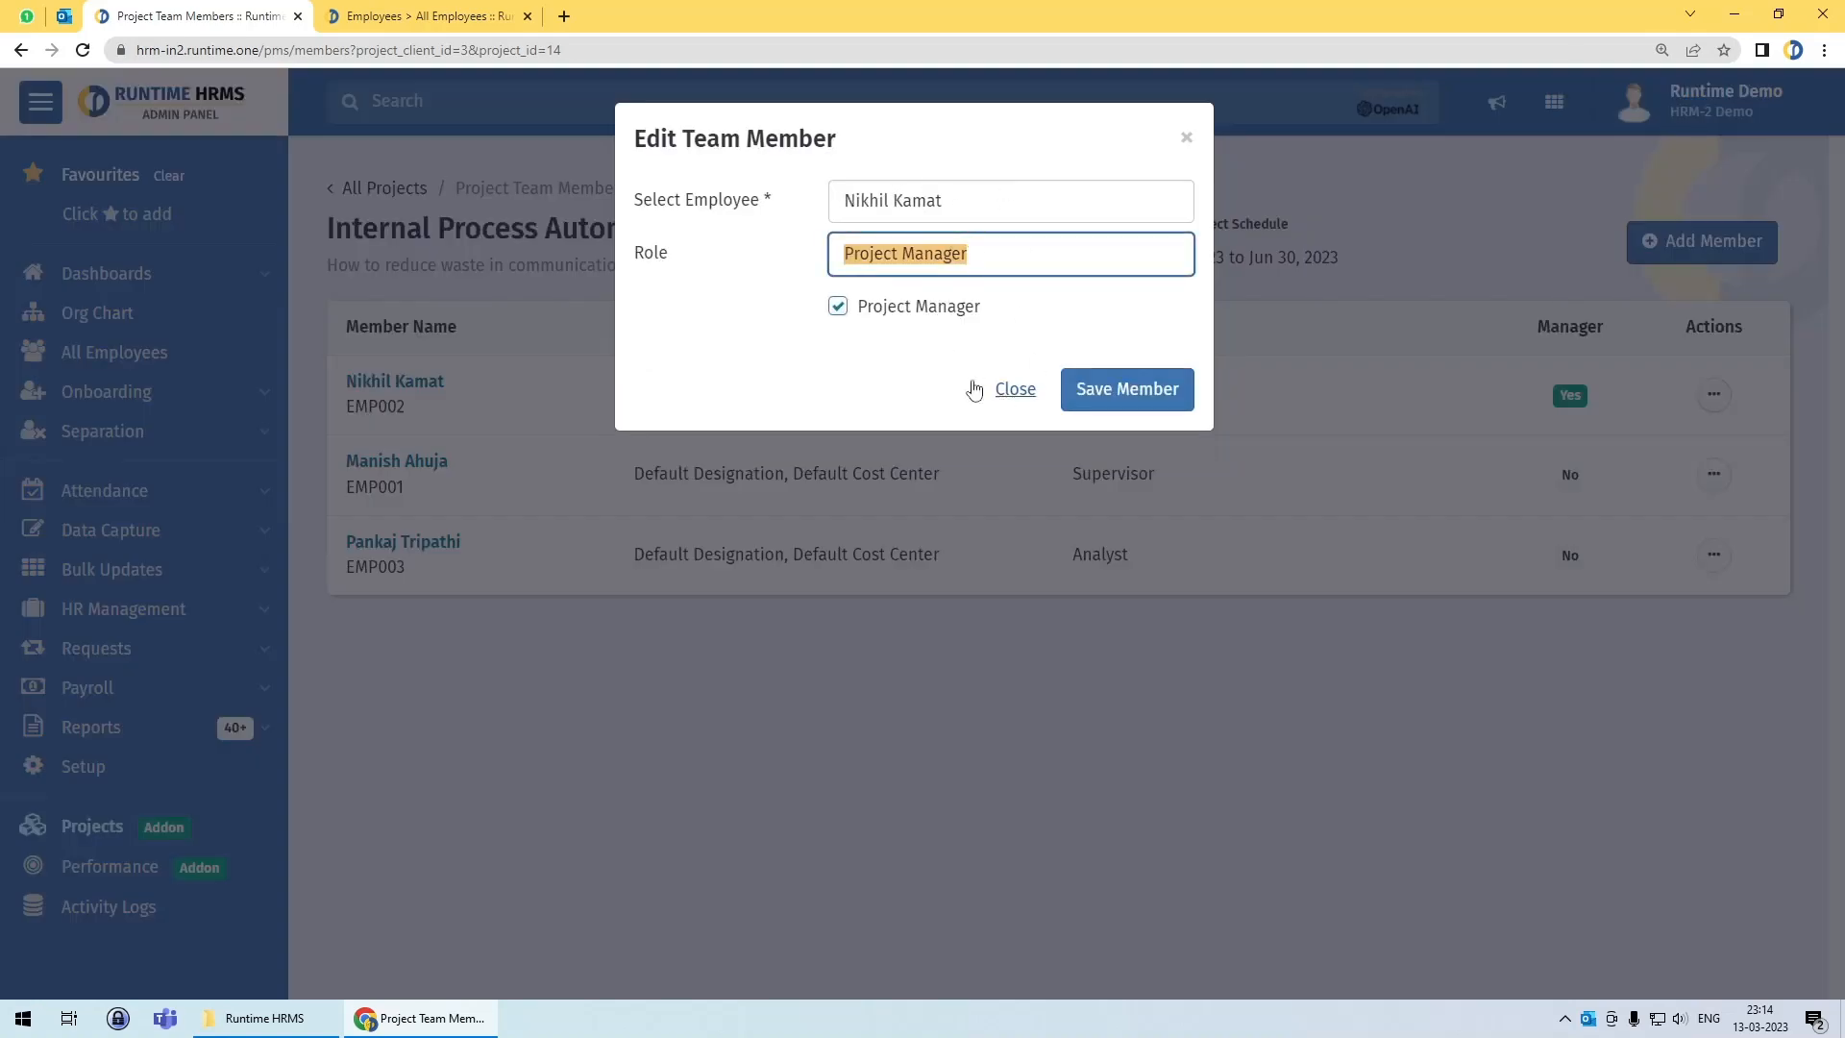
{"action": "left_click", "coordinate": [1016, 394]}
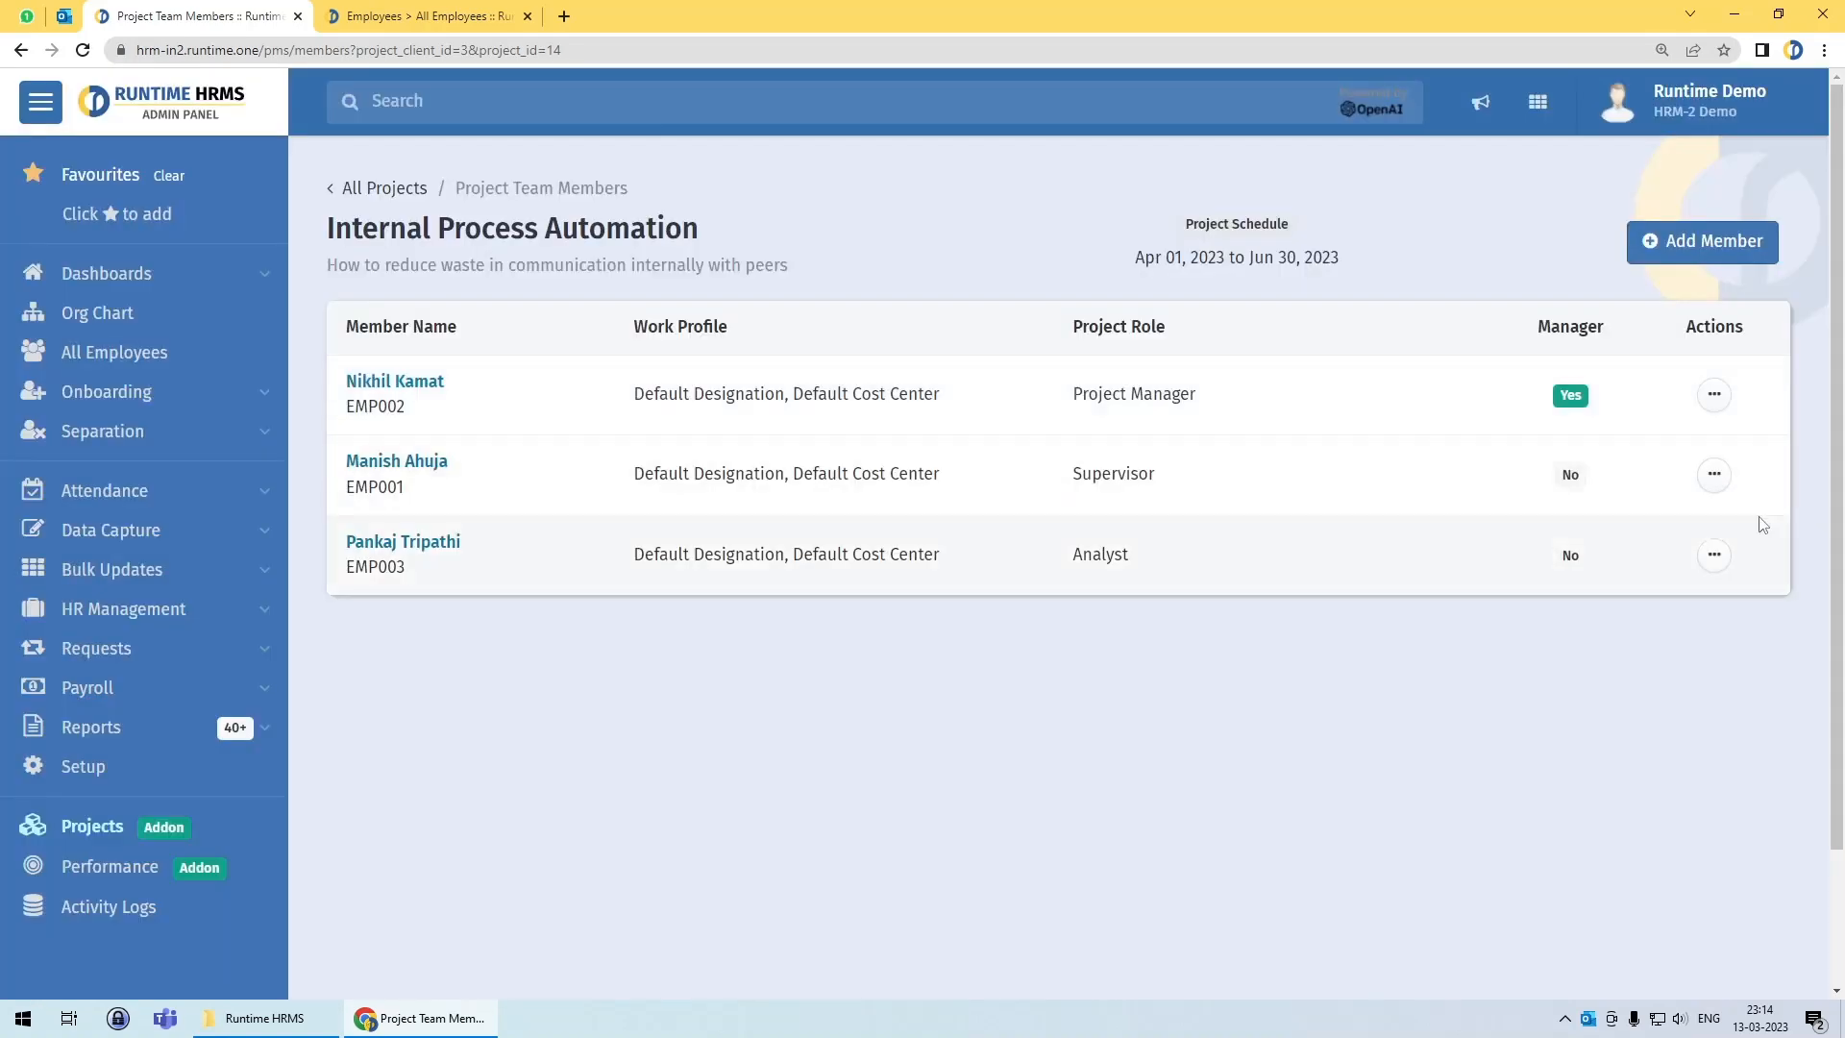
{"action": "left_click", "coordinate": [1715, 476]}
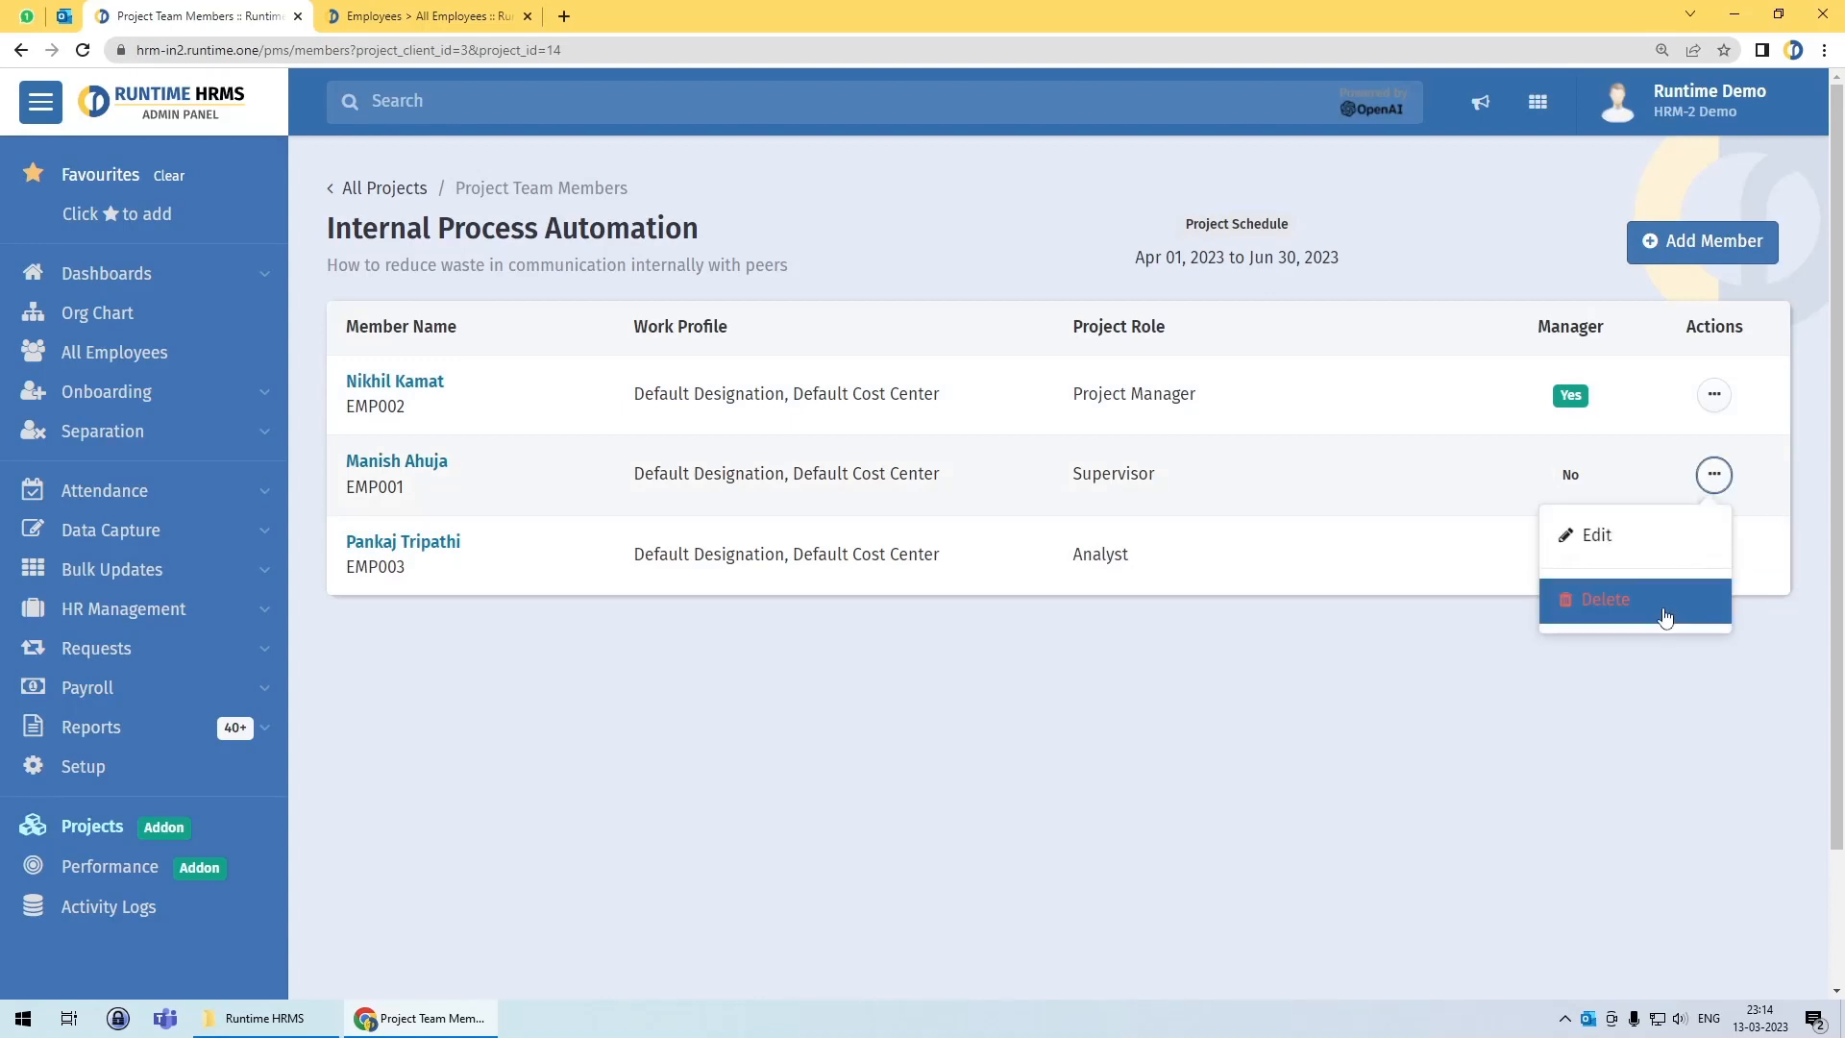
{"action": "left_click", "coordinate": [1059, 536]}
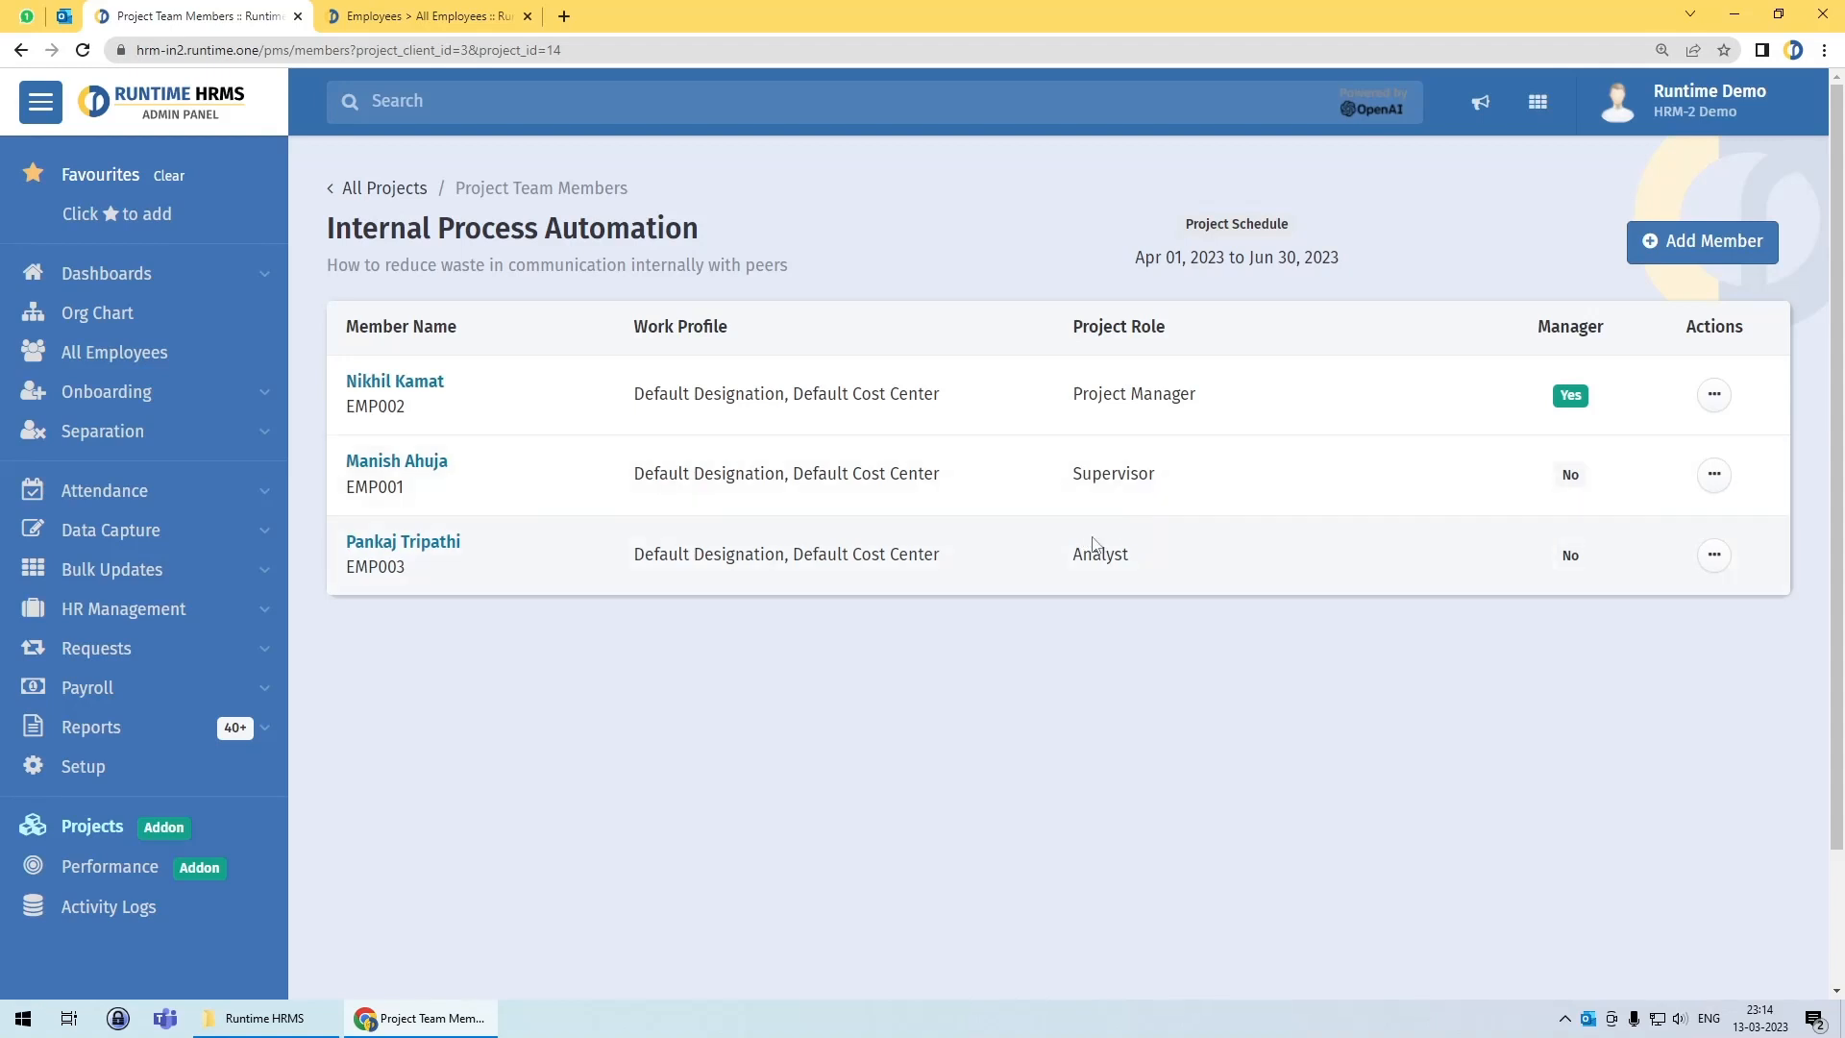
Step: Open the Internal Process Automation project's tasks and start a task named "Kickoff Meeting" with the description "Discuss the project scope"
{"action": "left_click", "coordinate": [397, 195]}
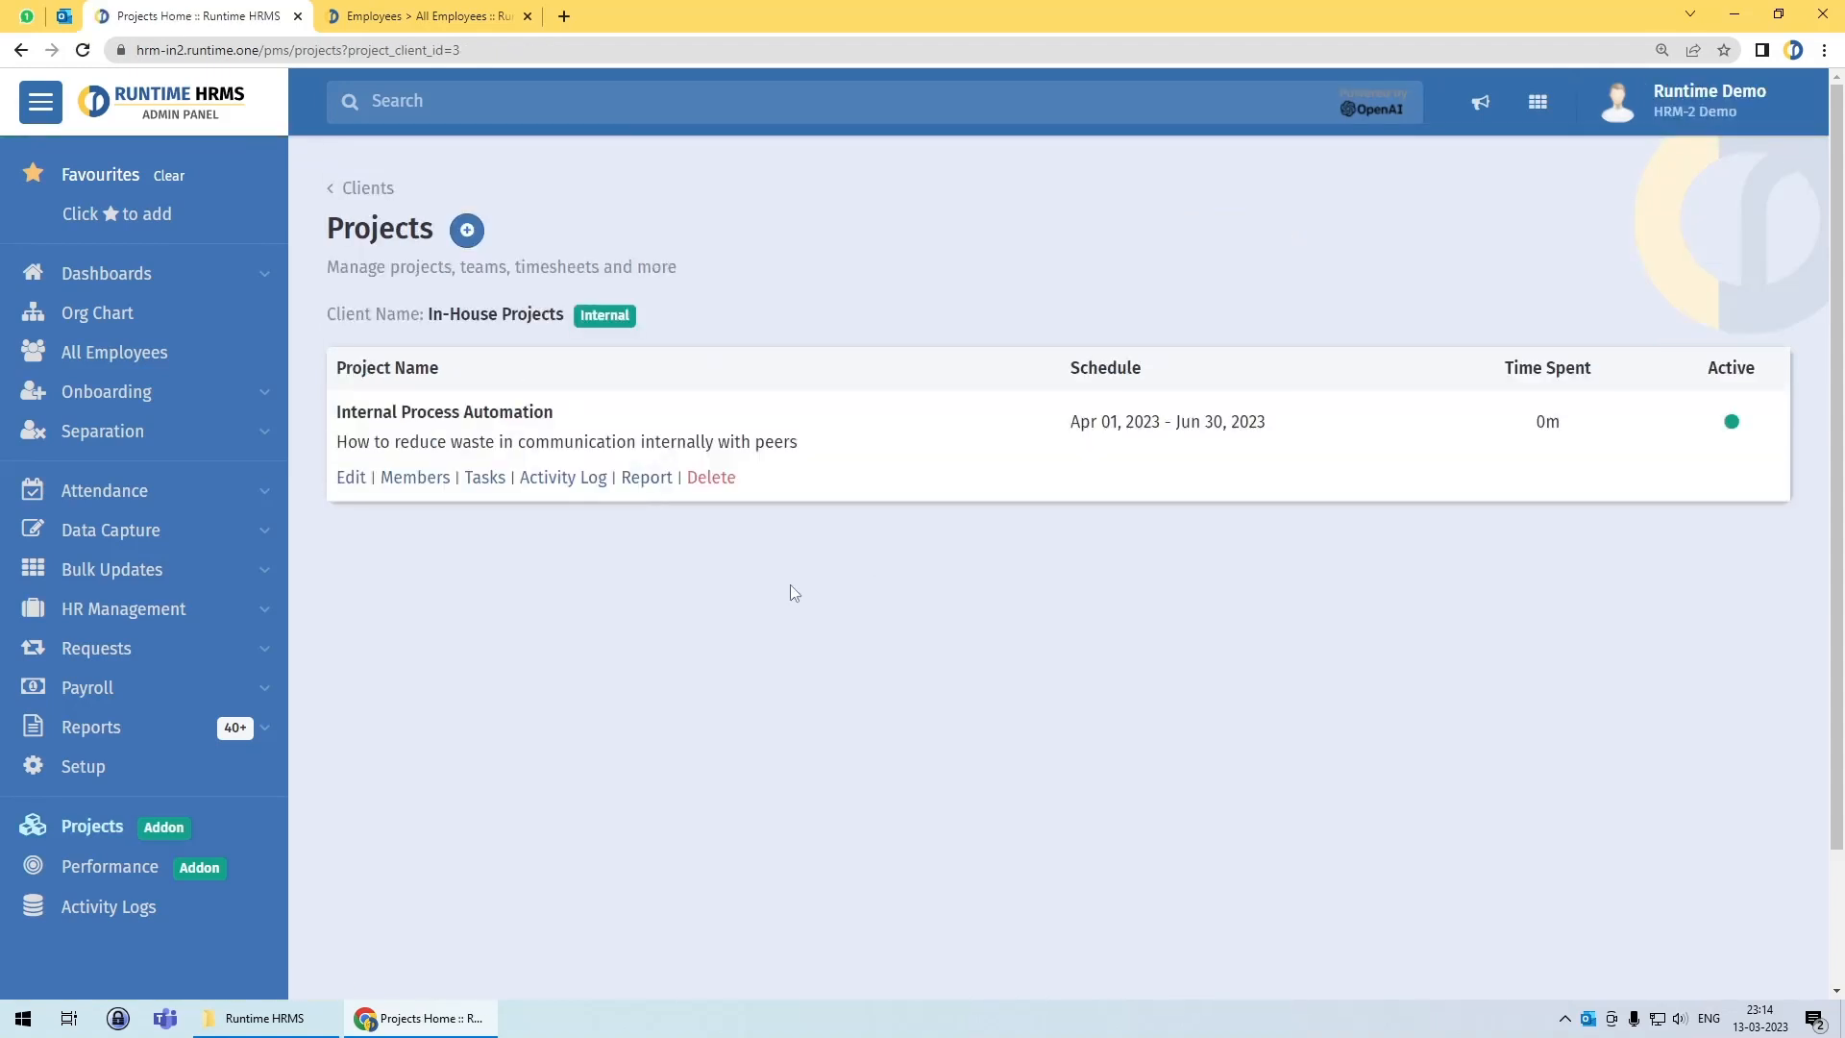
{"action": "left_click", "coordinate": [485, 479]}
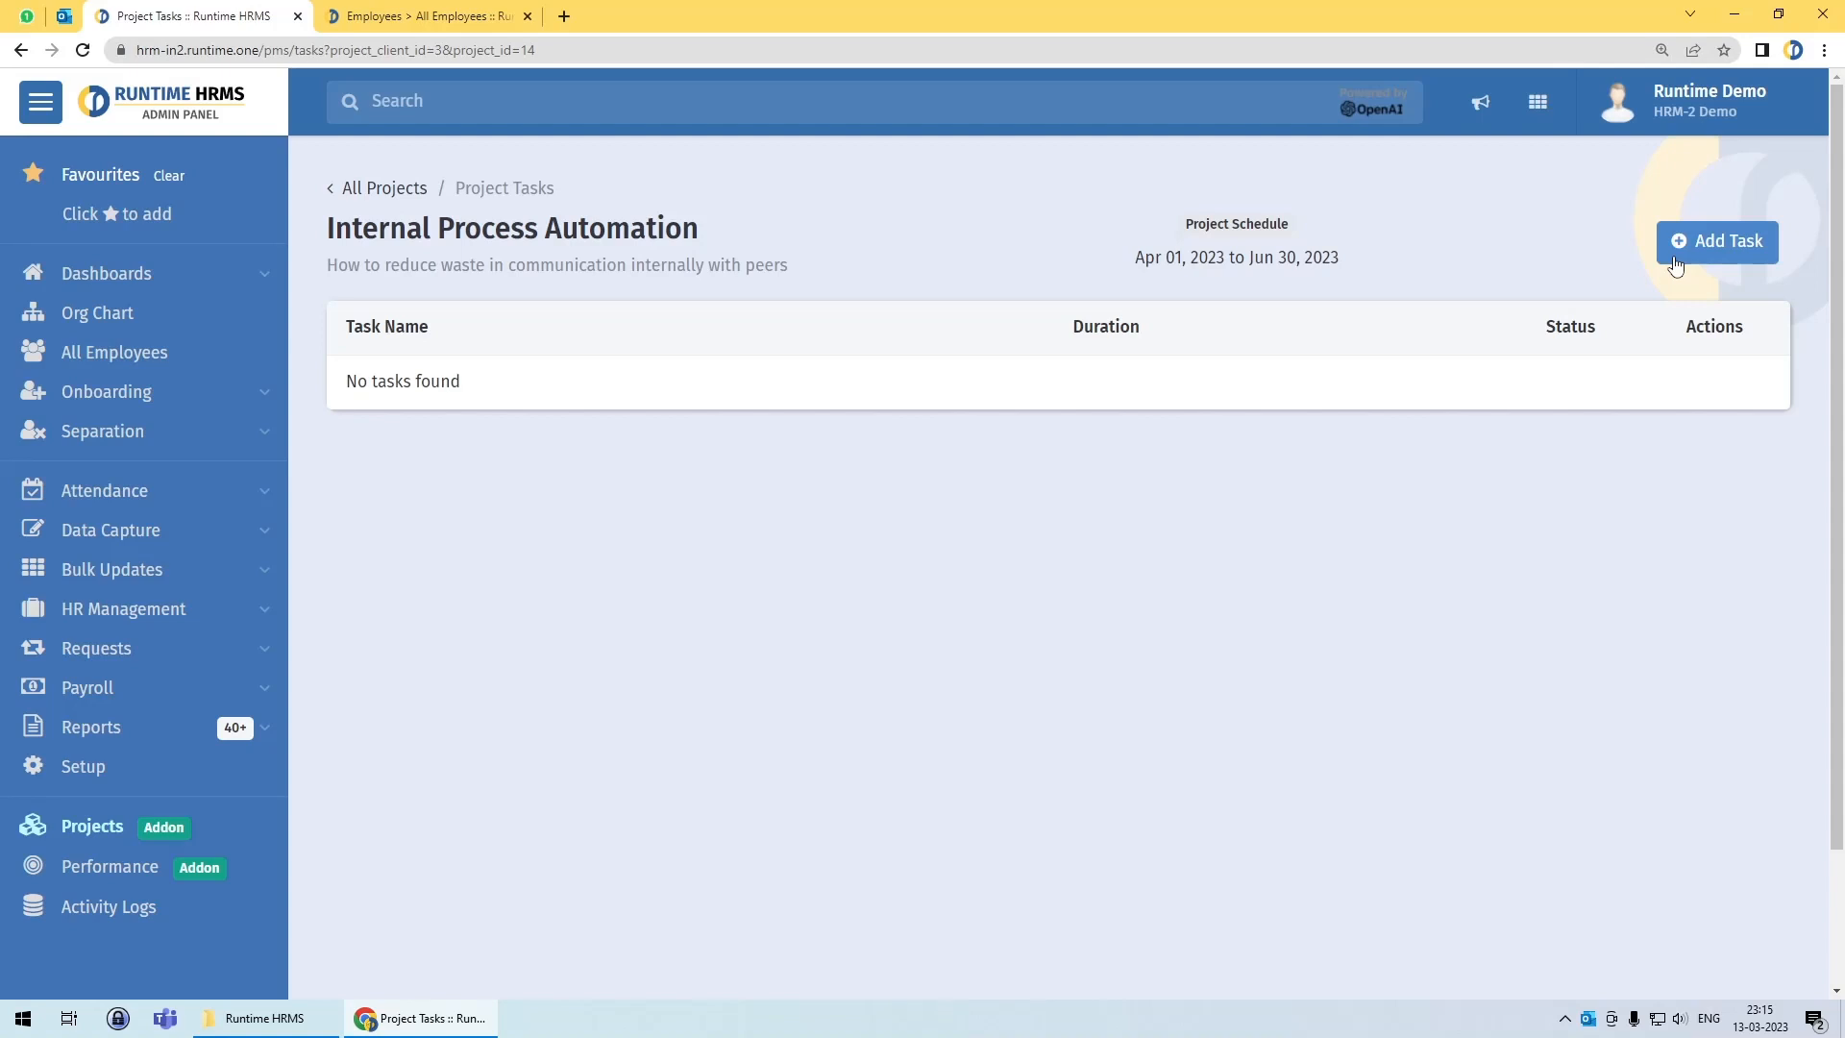
{"action": "left_click", "coordinate": [1677, 257]}
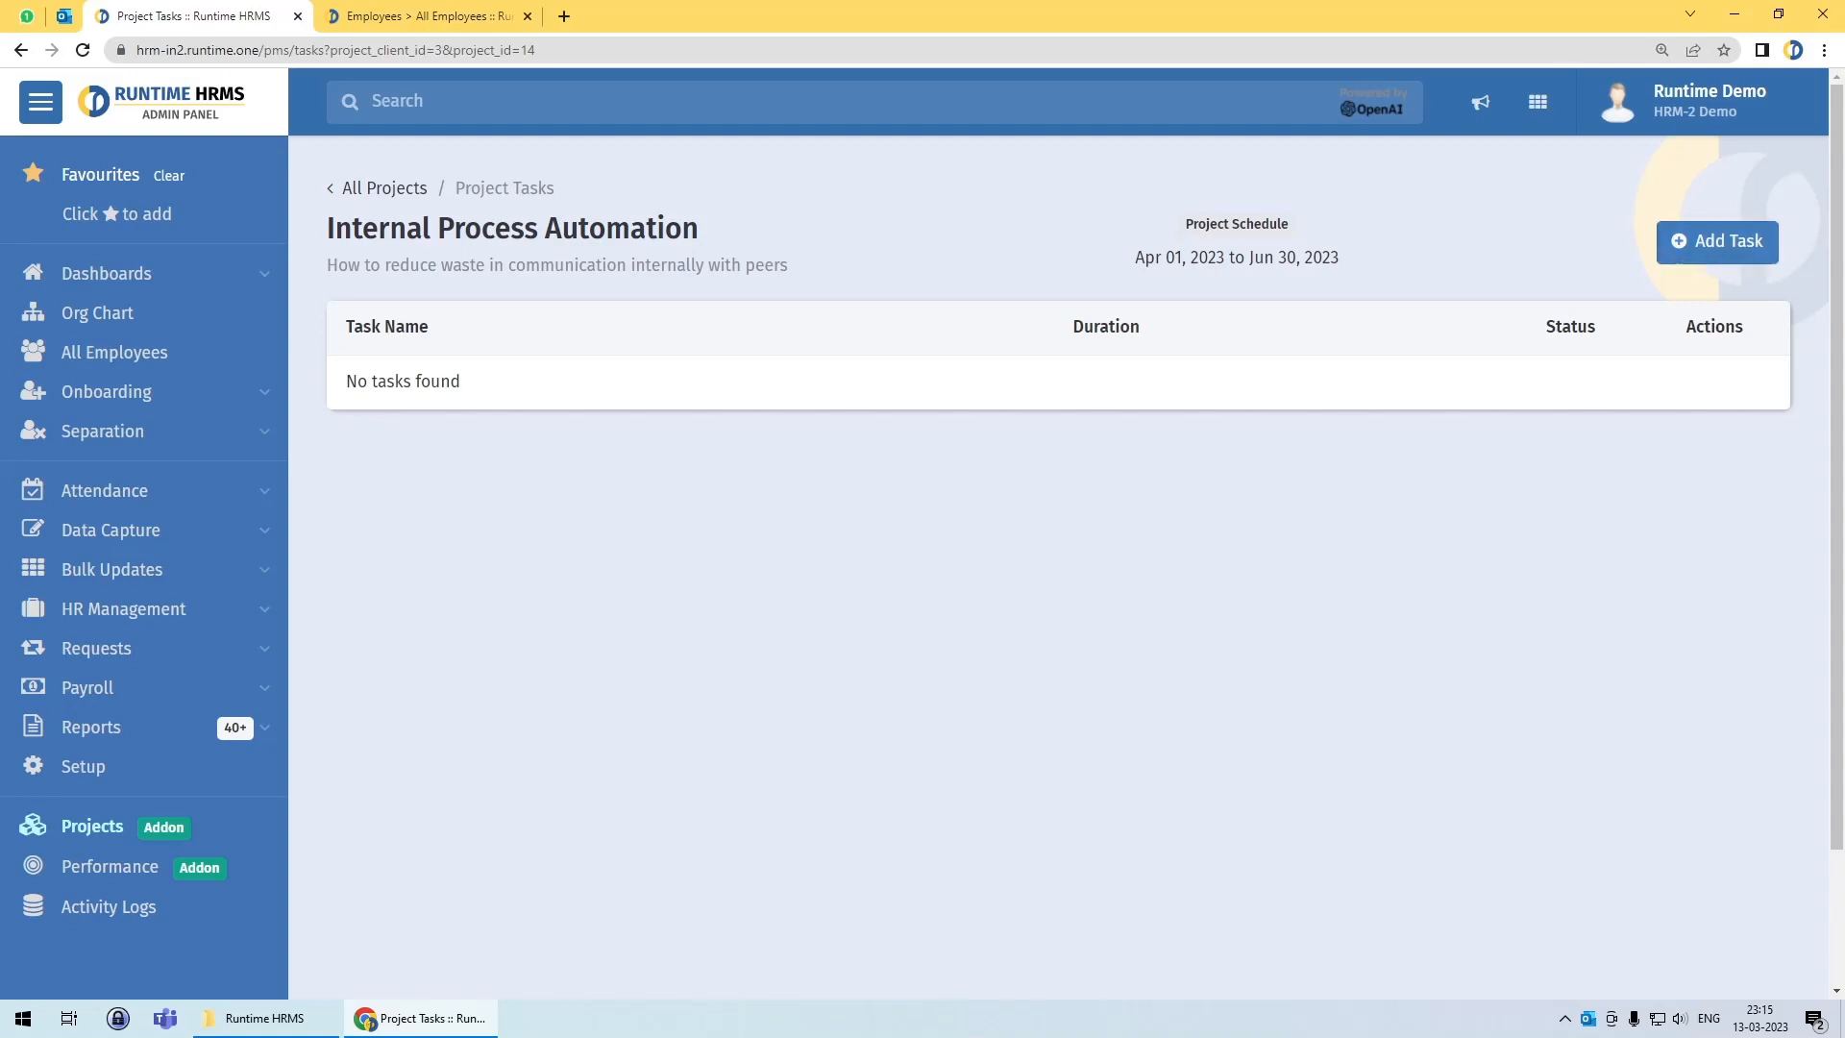
{"action": "left_click", "coordinate": [1717, 241]}
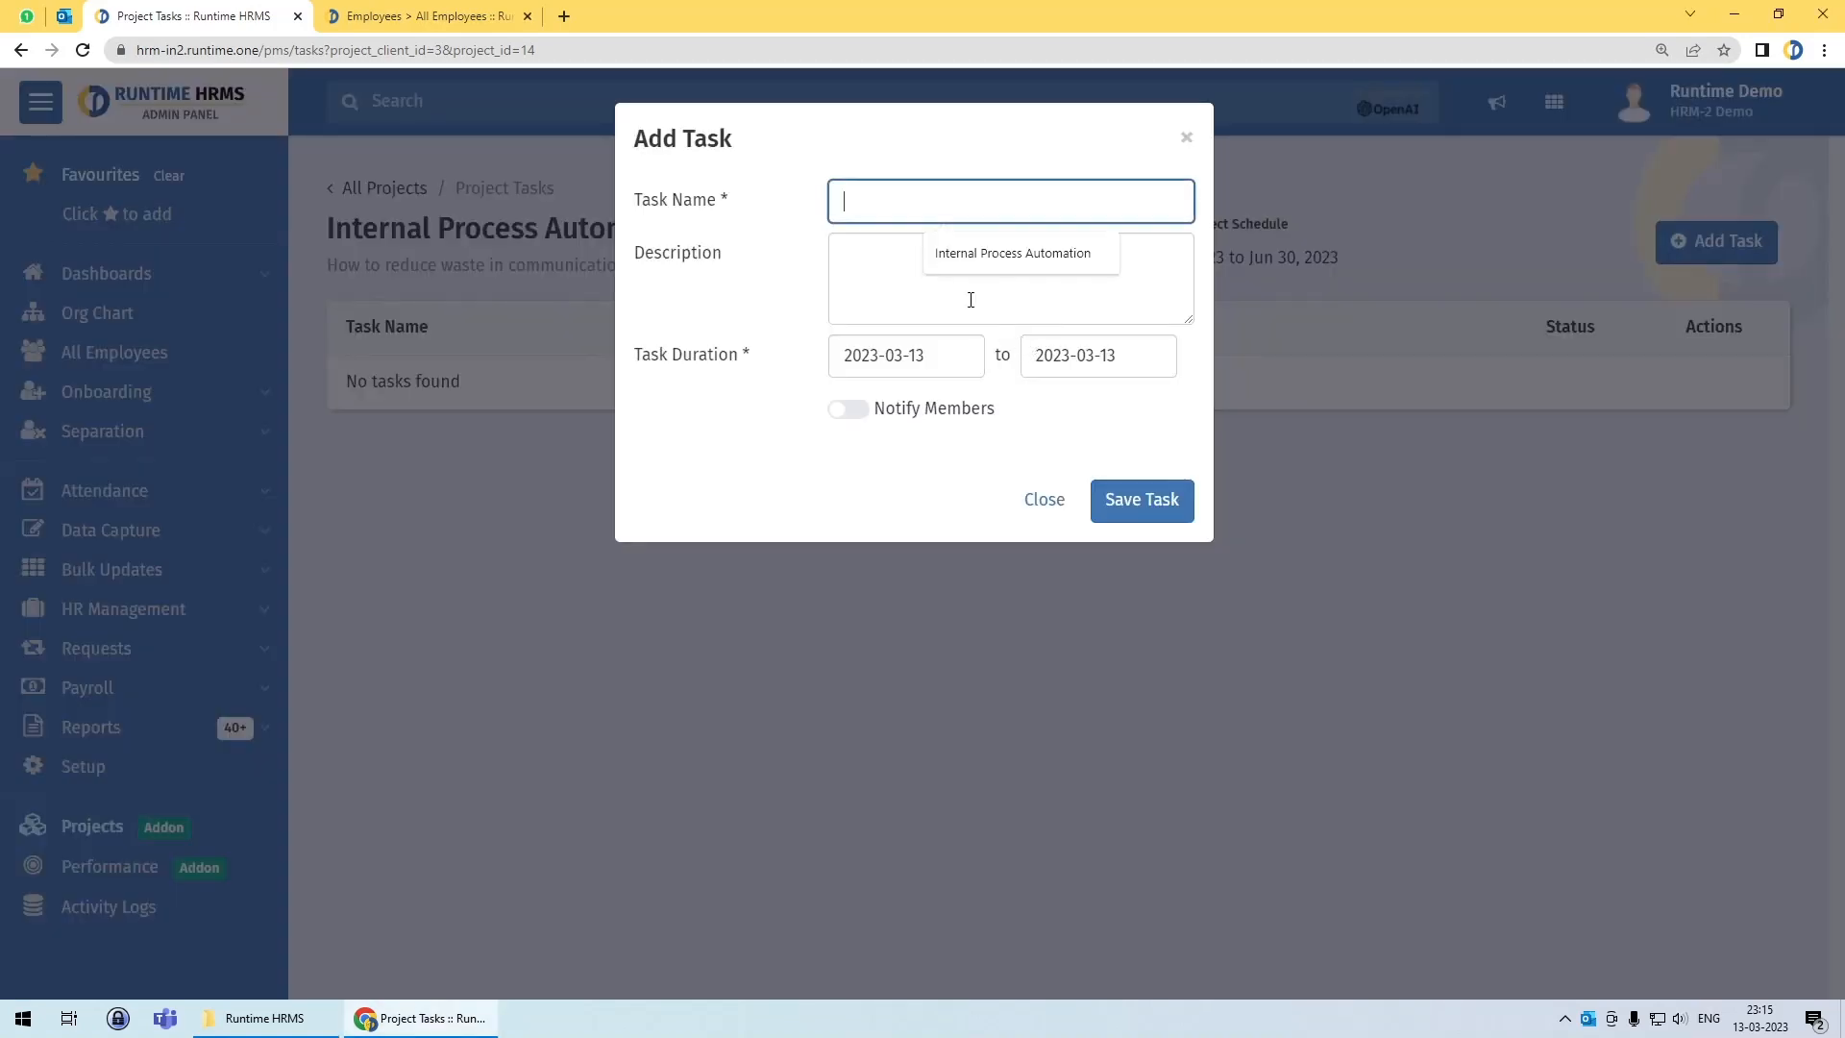
{"action": "type", "text": "Kik"}
{"action": "type", "text": "koff"}
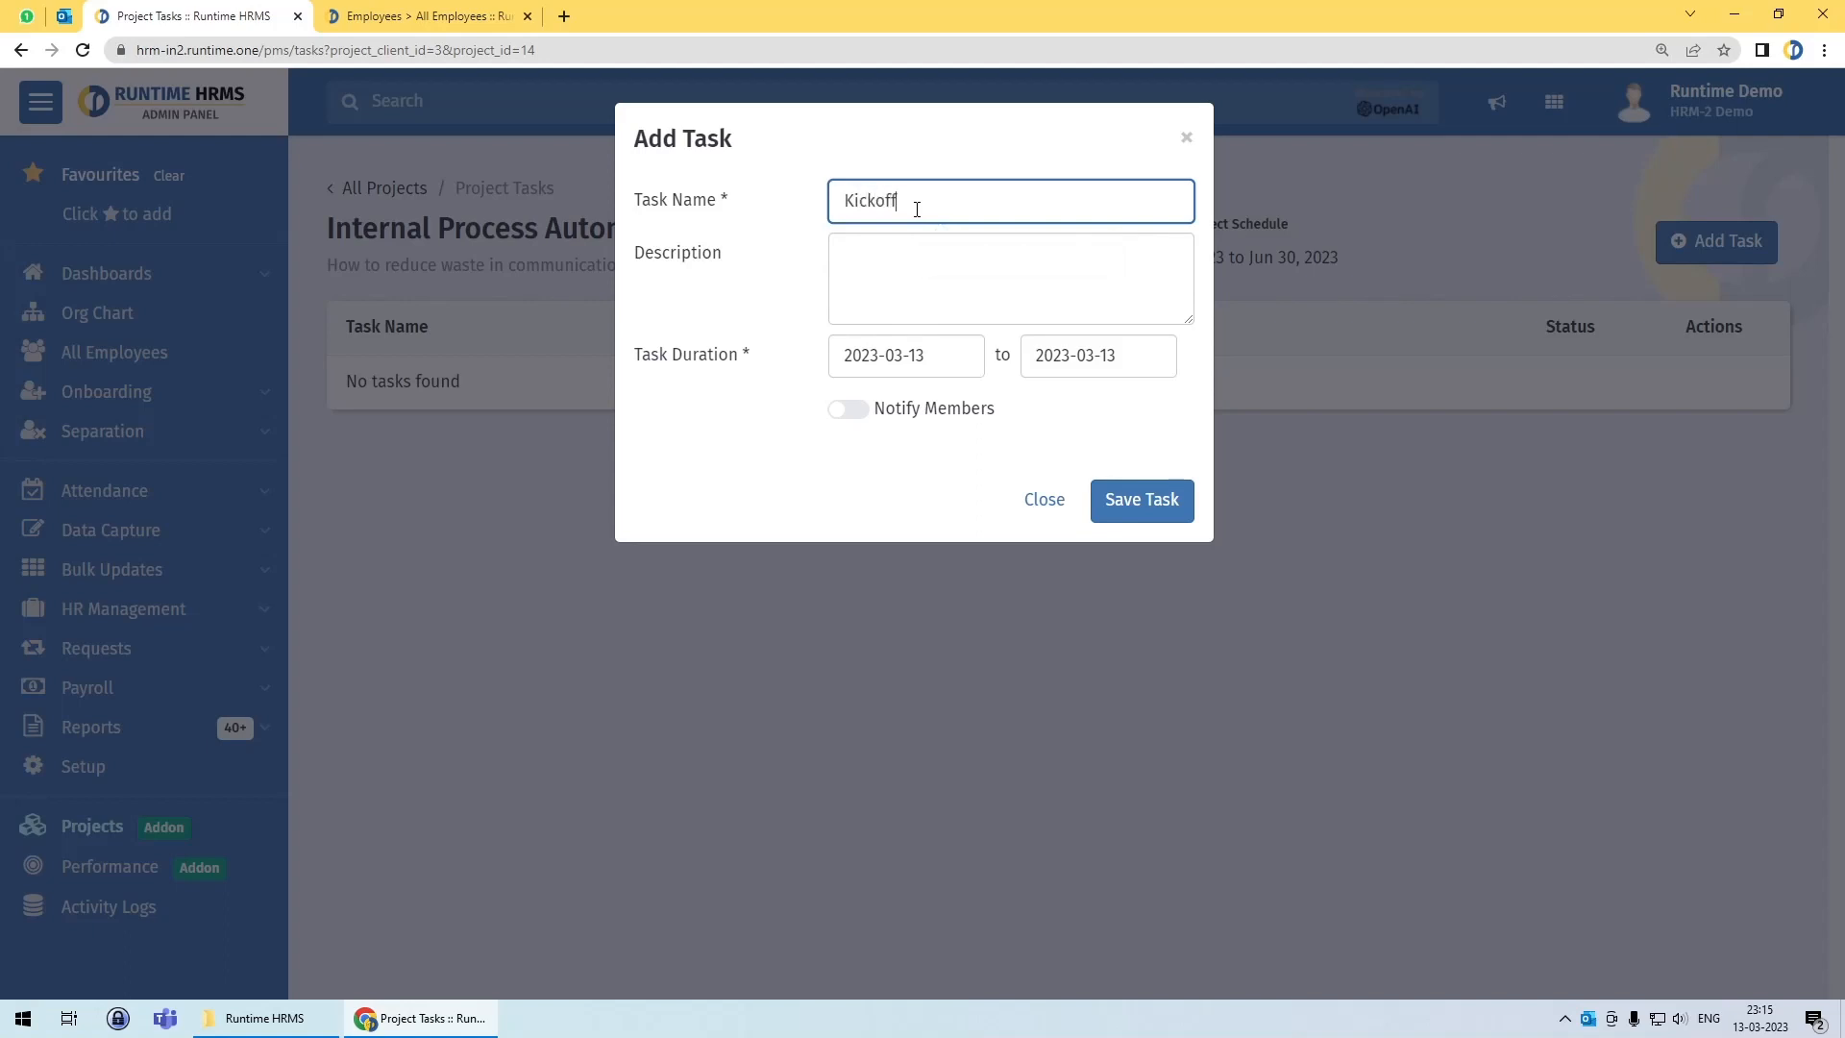
{"action": "type", "text": " Meeting"}
{"action": "key", "text": "Tab"}
{"action": "type", "text": "D"}
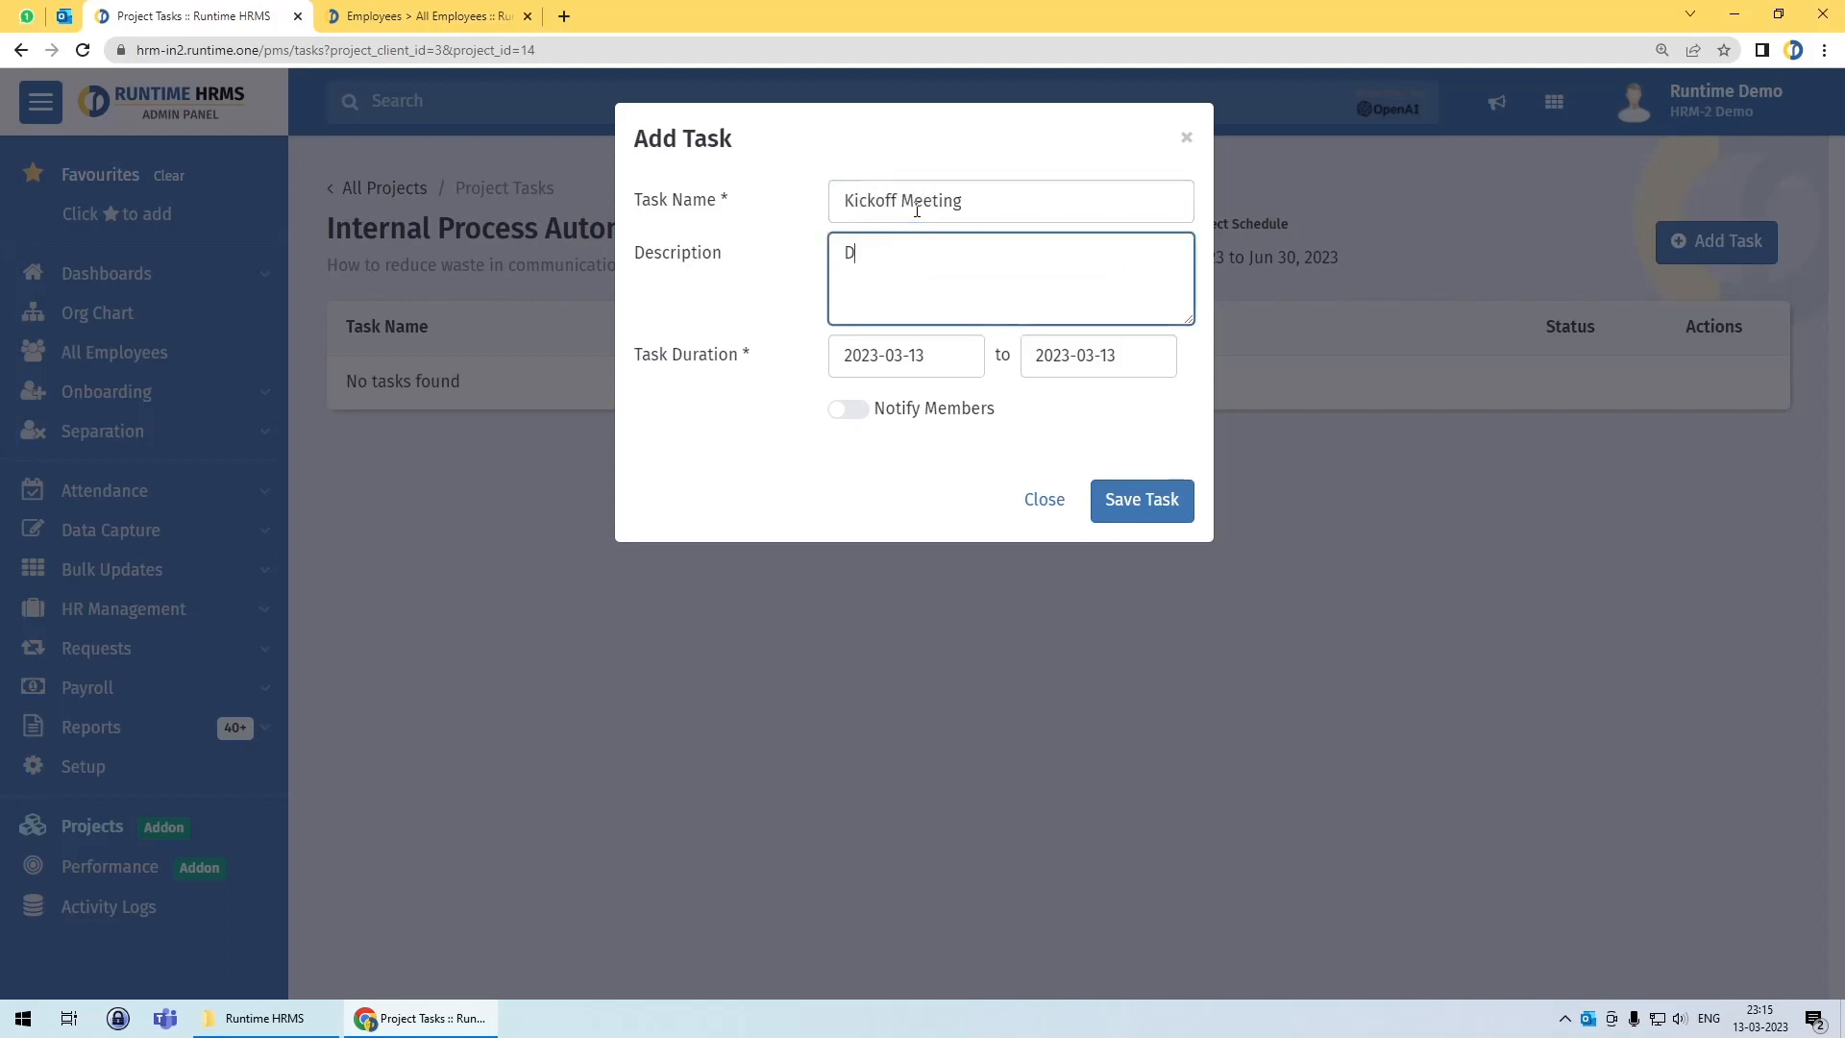
{"action": "type", "text": "iscuss the project scope"}
Step: Set the Kickoff Meeting task's duration from 2023-04-01 to 2023-04-01 and save the task
{"action": "left_click", "coordinate": [923, 369]}
{"action": "left_click", "coordinate": [1177, 407]}
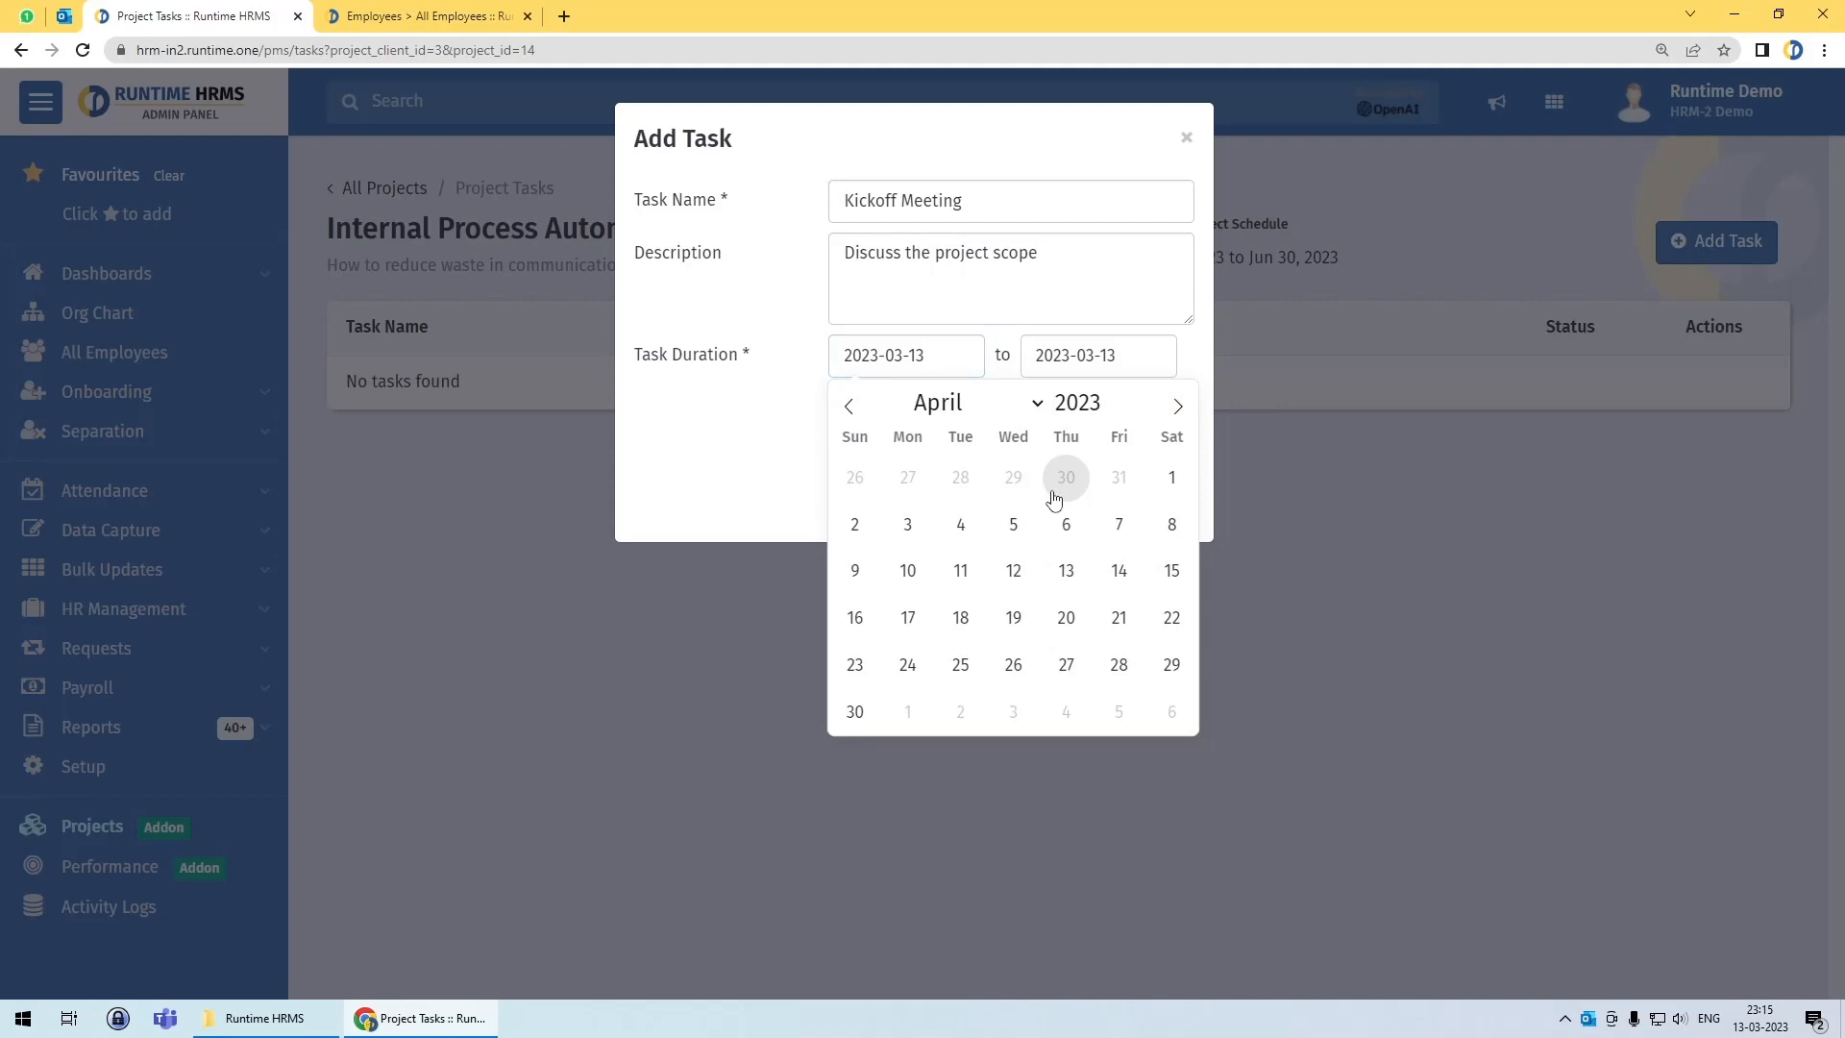
{"action": "left_click", "coordinate": [1182, 486]}
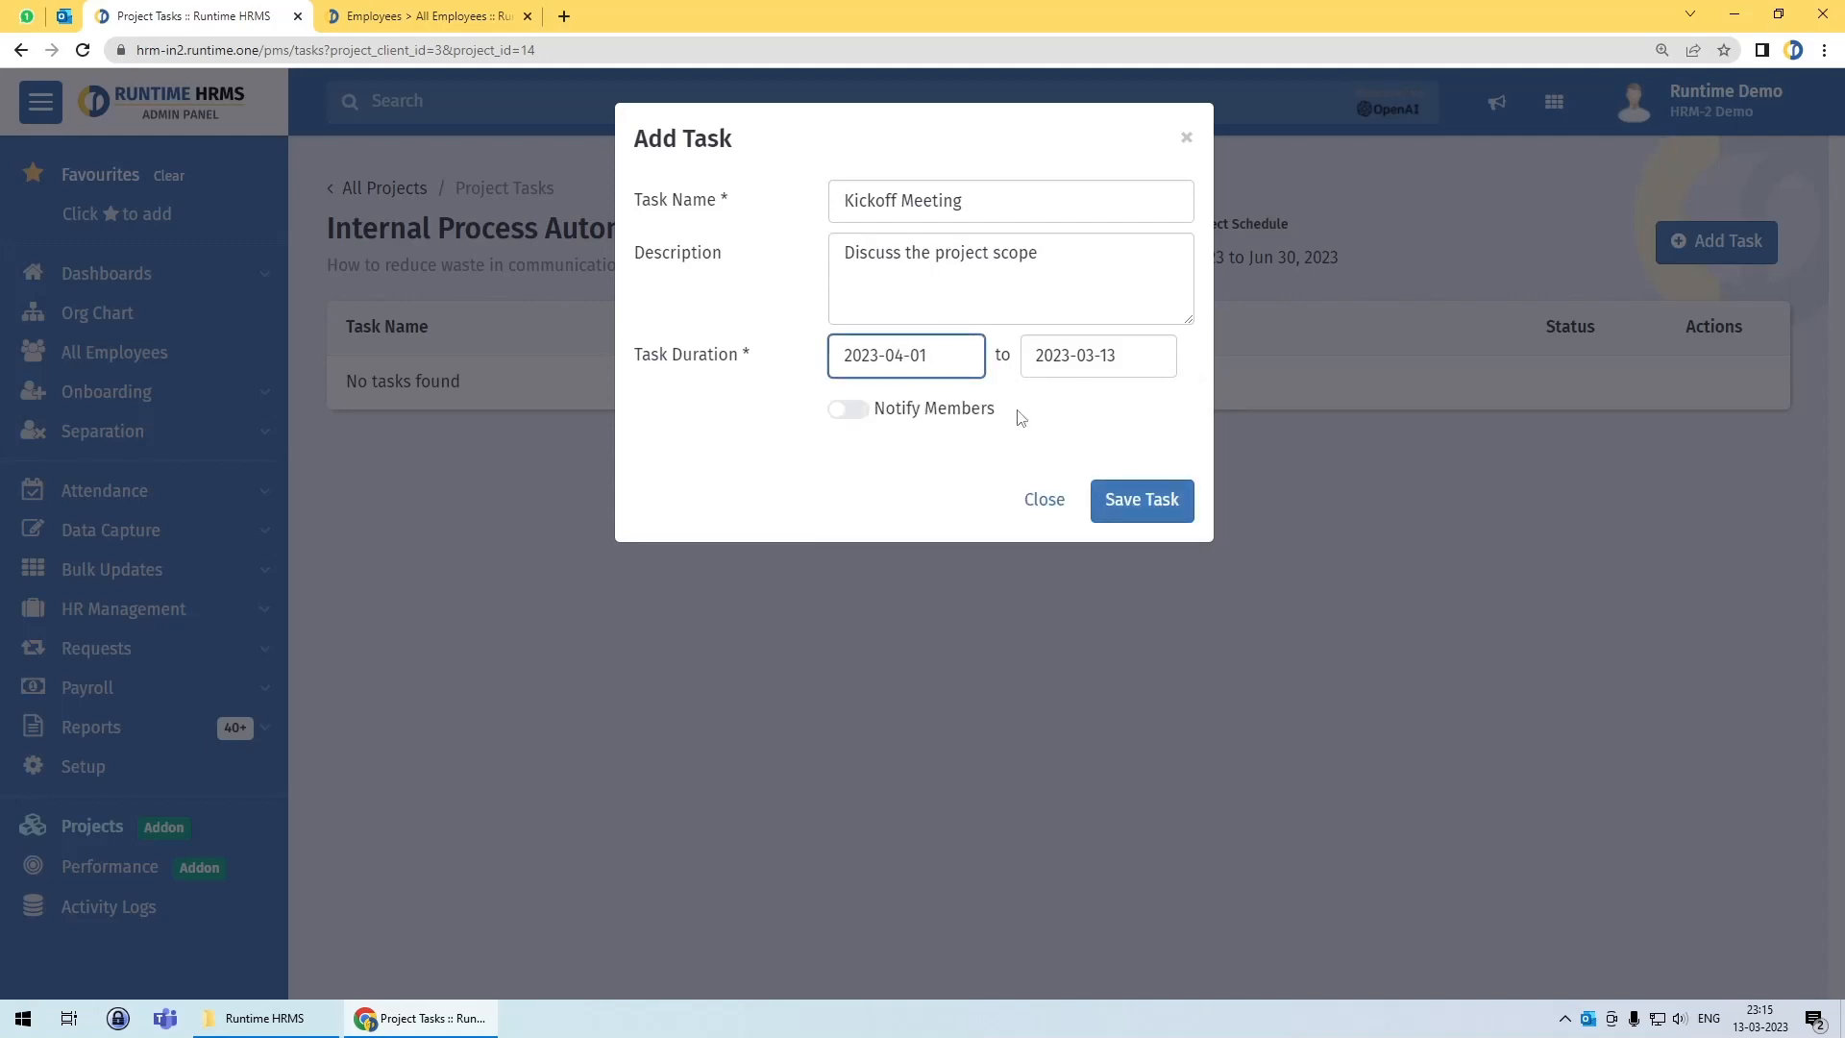
{"action": "left_click", "coordinate": [1095, 374]}
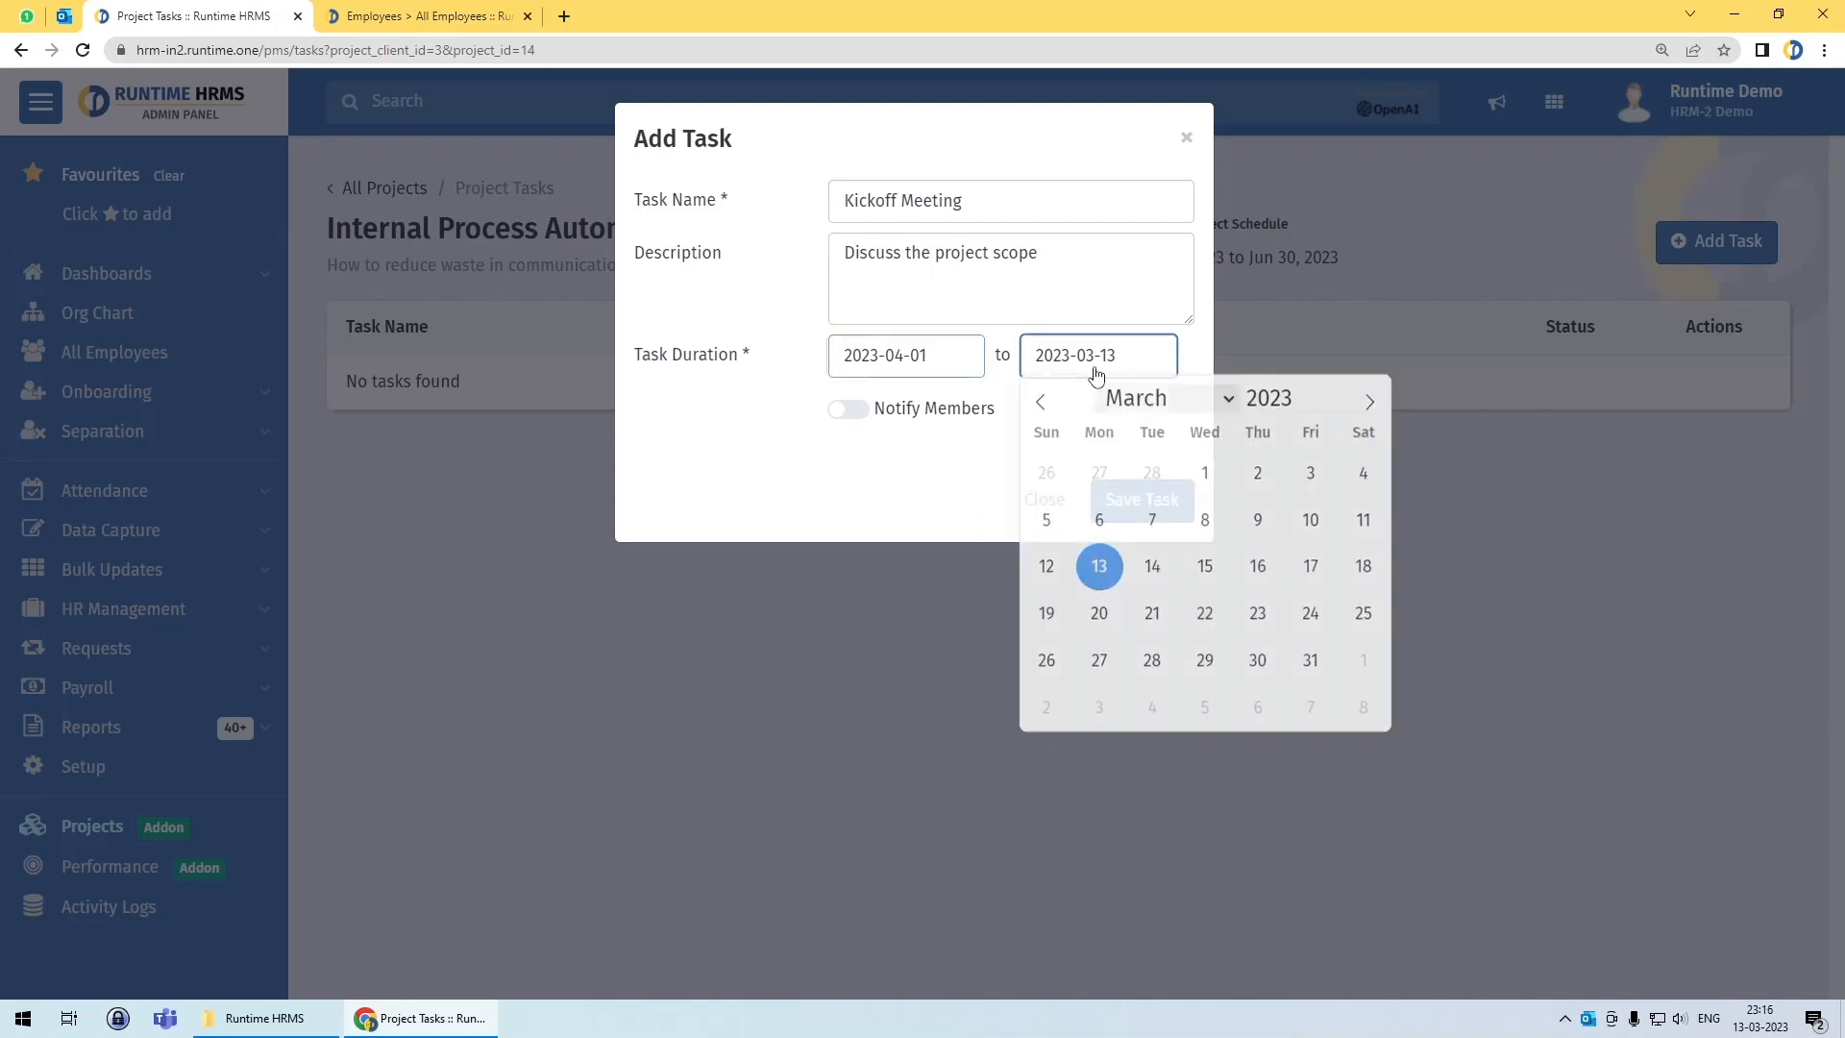
{"action": "left_click", "coordinate": [1370, 407]}
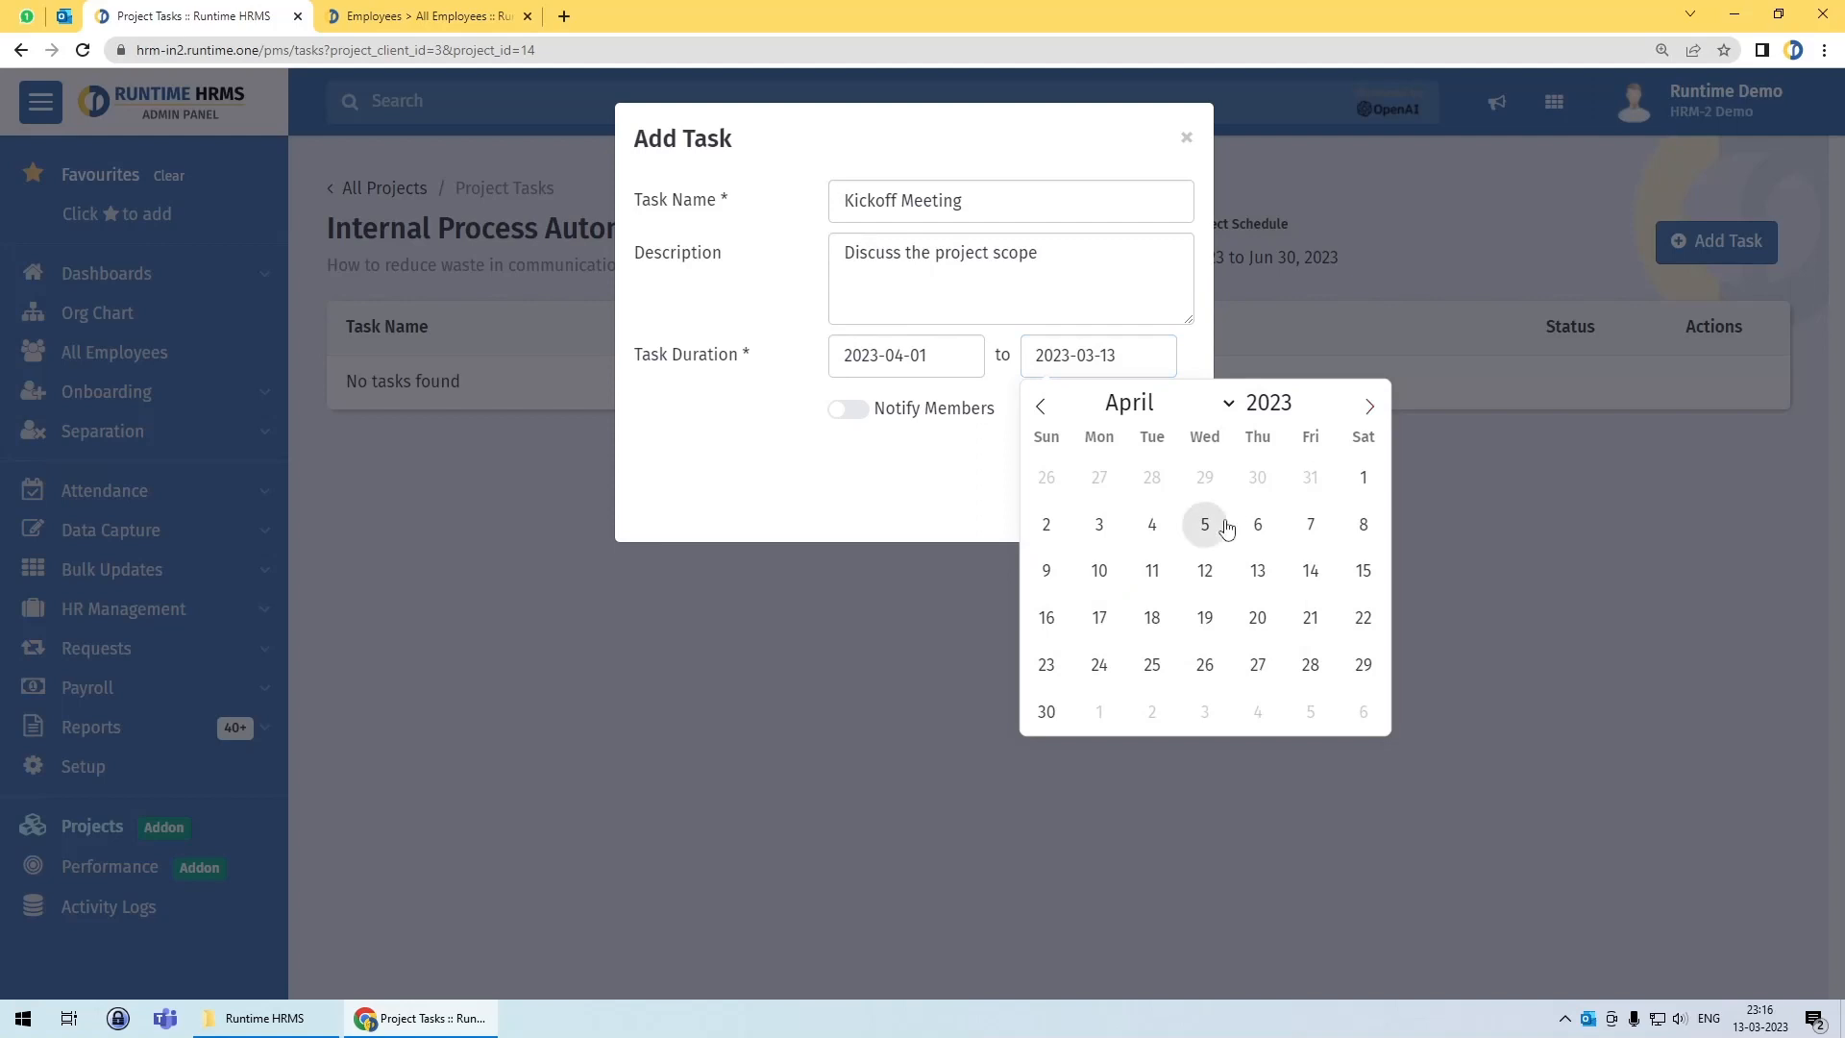
{"action": "left_click", "coordinate": [1362, 478]}
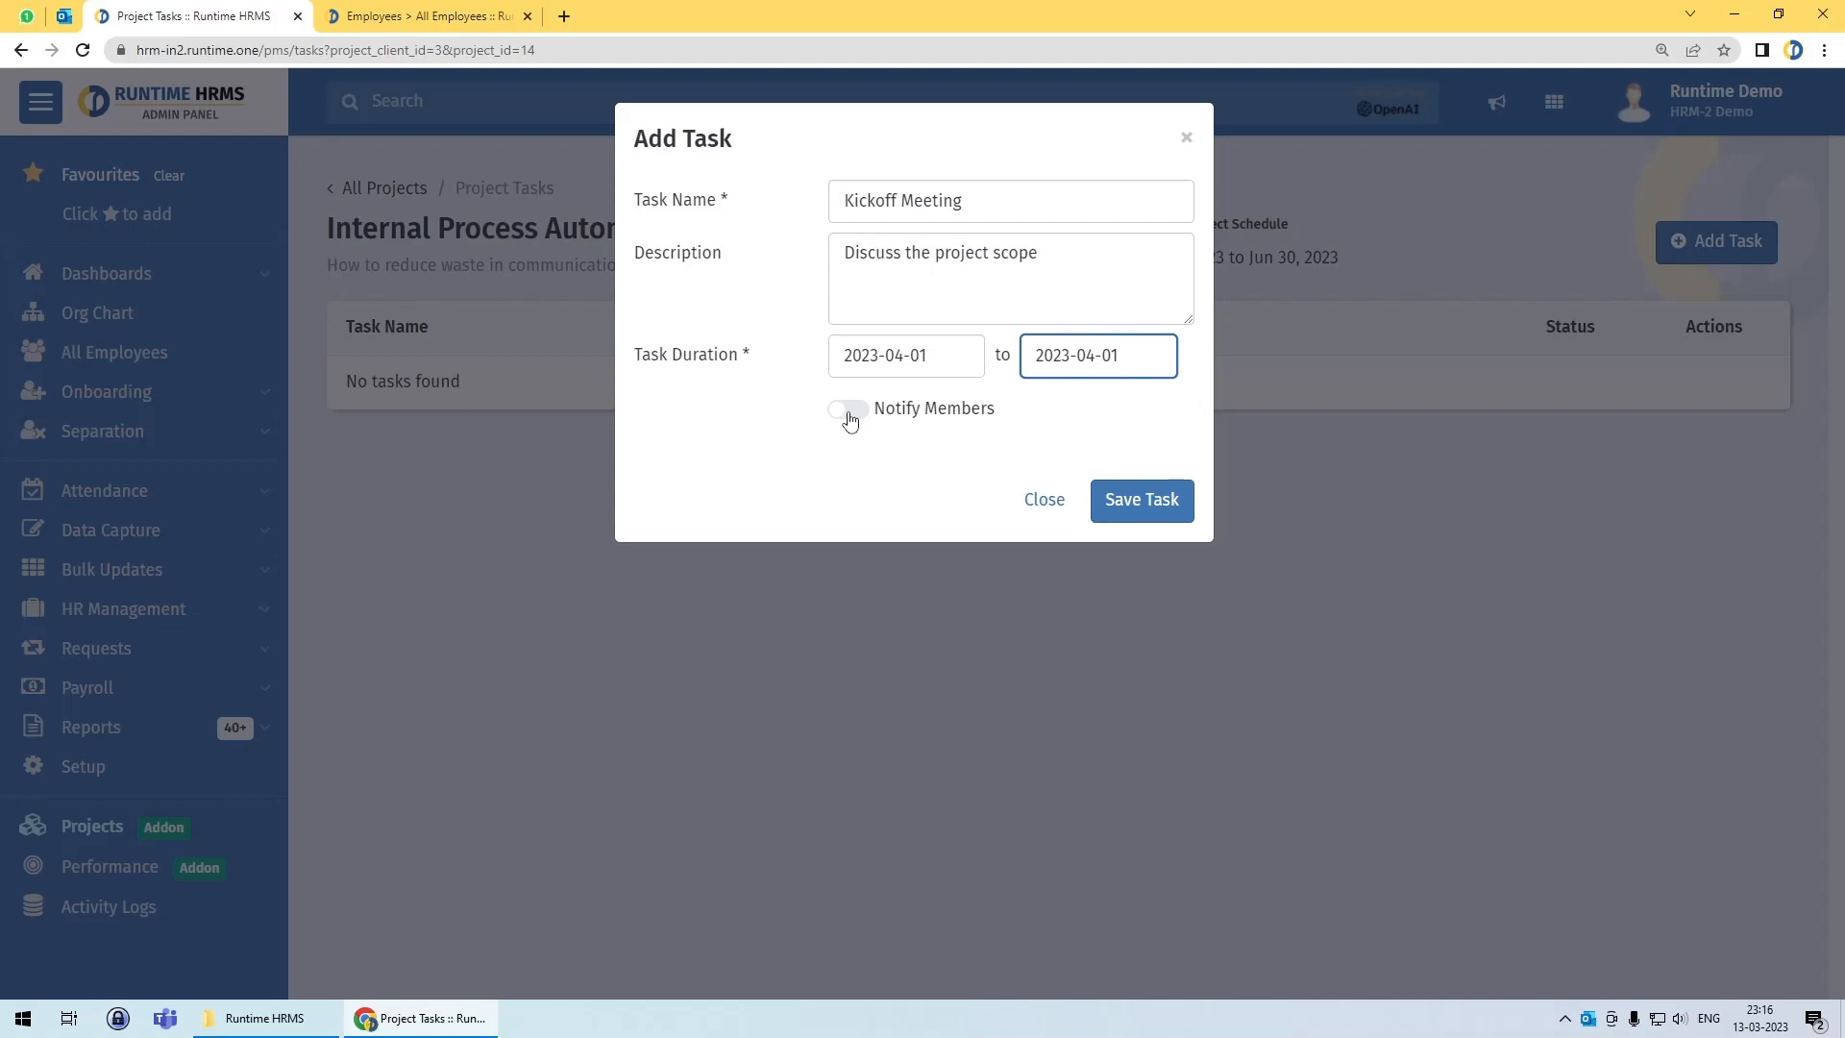
{"action": "left_click", "coordinate": [1186, 504]}
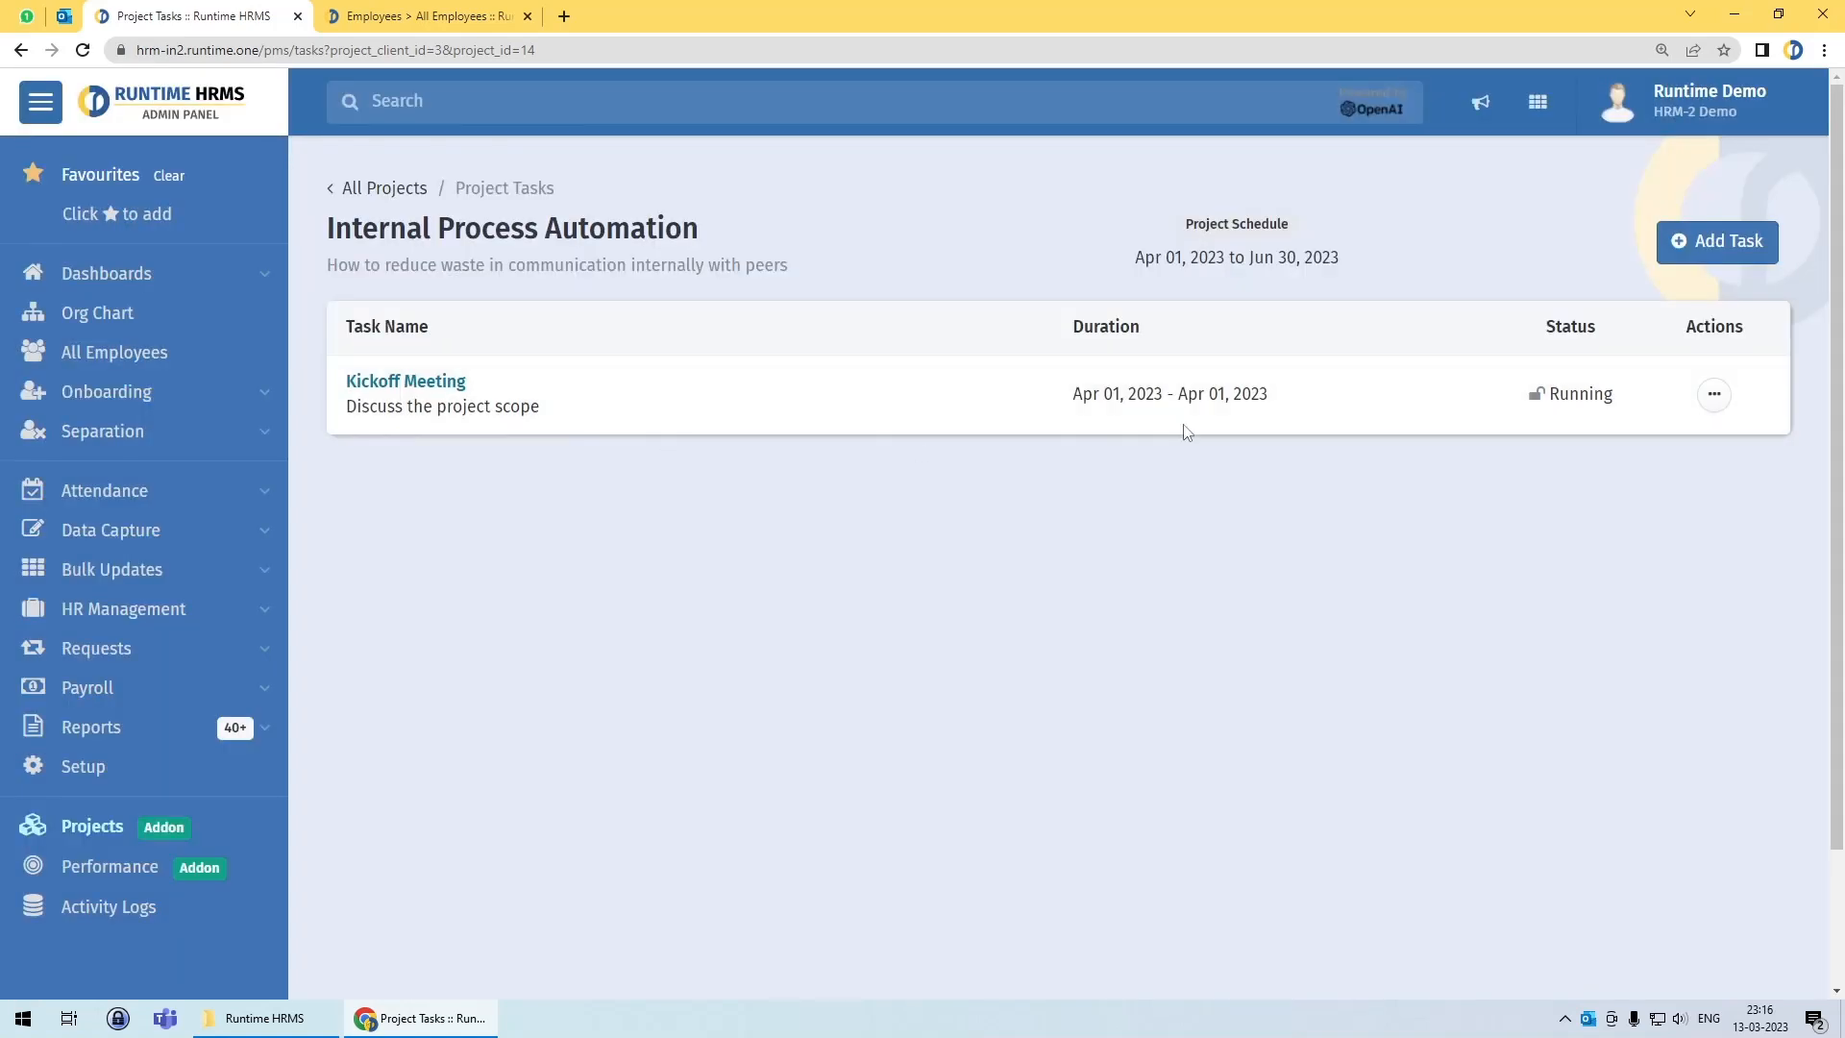
Step: Start a second task named "Plan on budget" with the description "How much we can spend on this automation"
{"action": "left_click", "coordinate": [1691, 245]}
{"action": "left_click", "coordinate": [994, 205]}
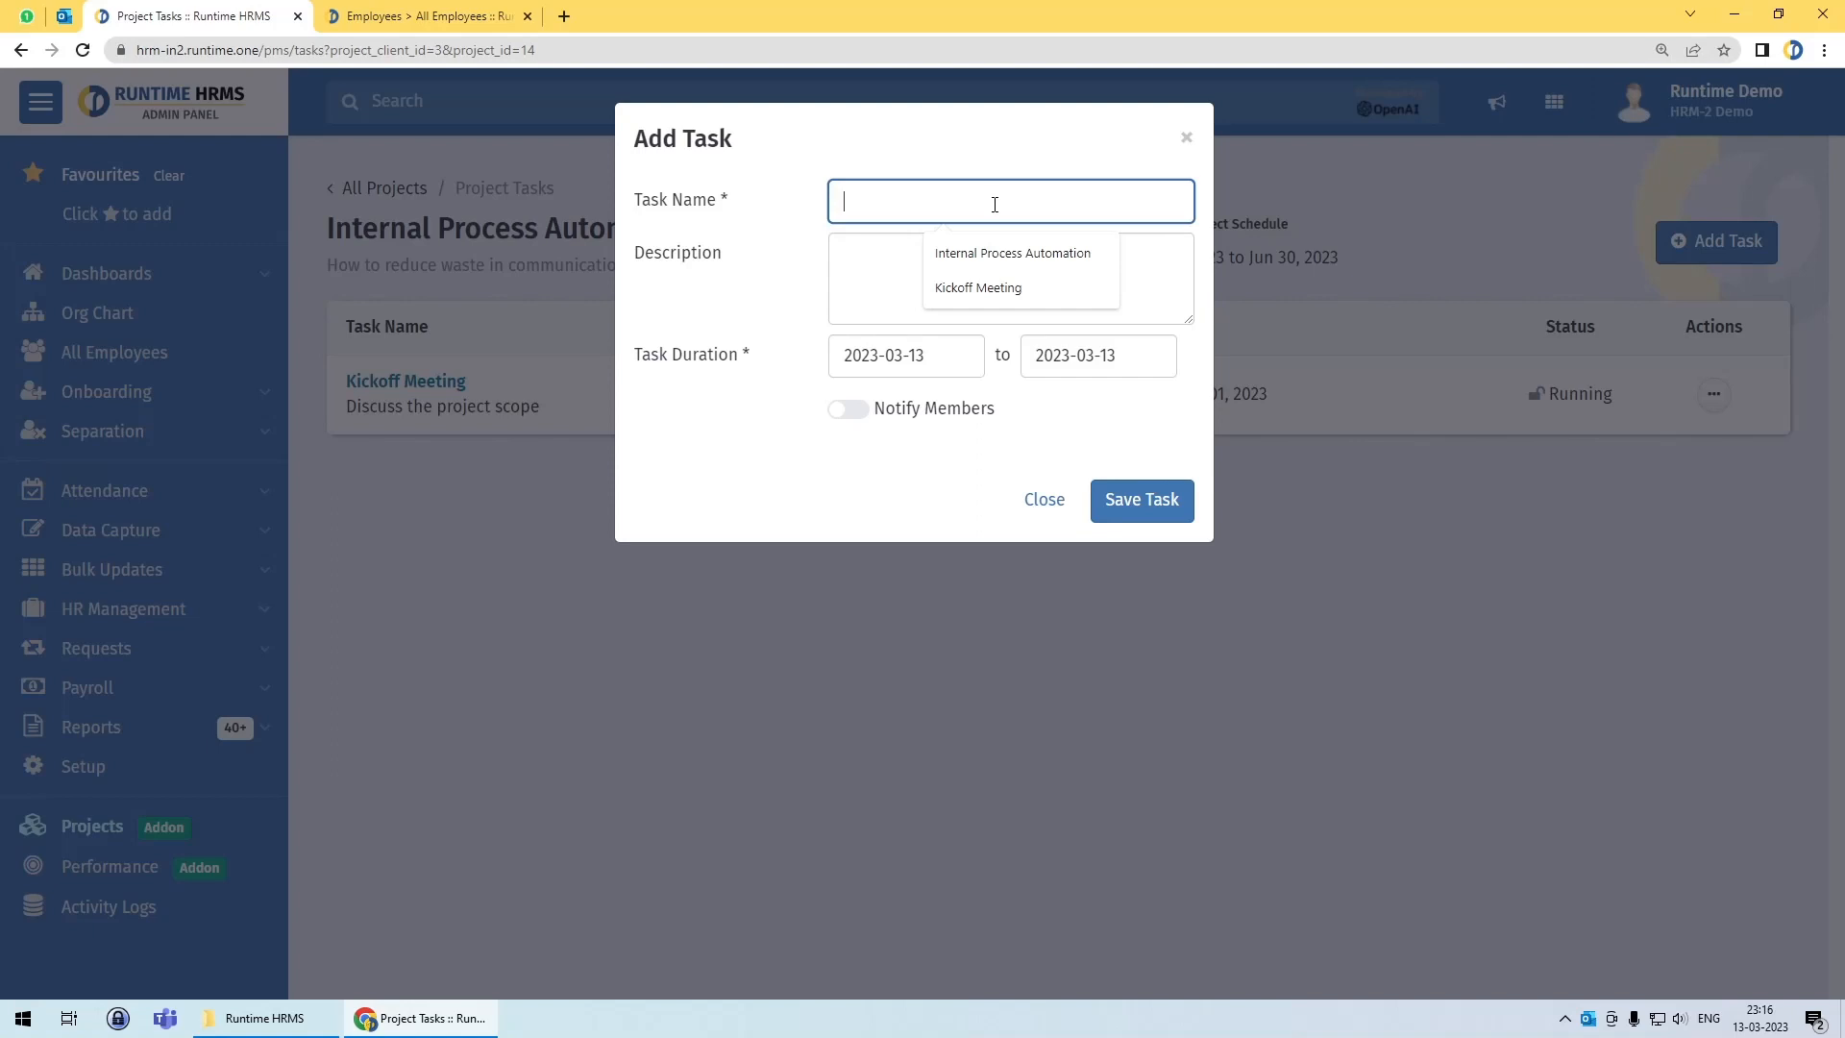
{"action": "type", "text": "P"}
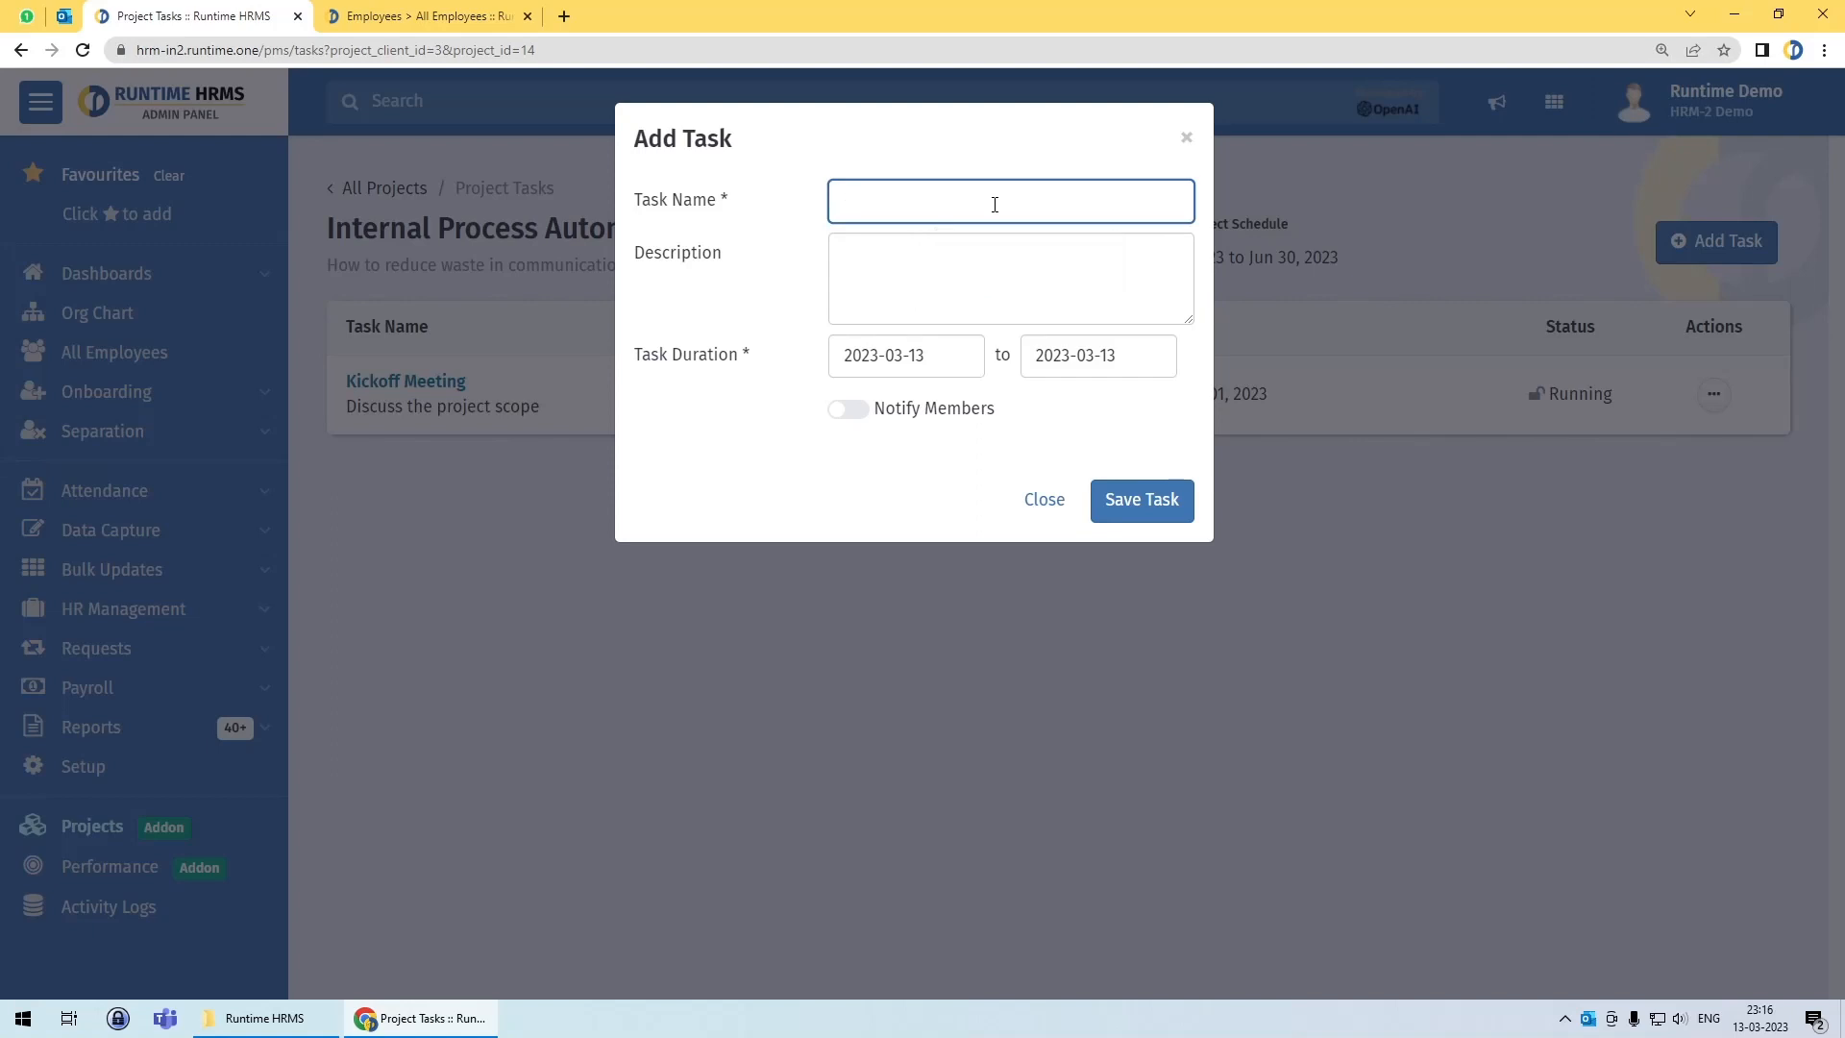
{"action": "type", "text": "Plan on budget"}
{"action": "key", "text": "Tab"}
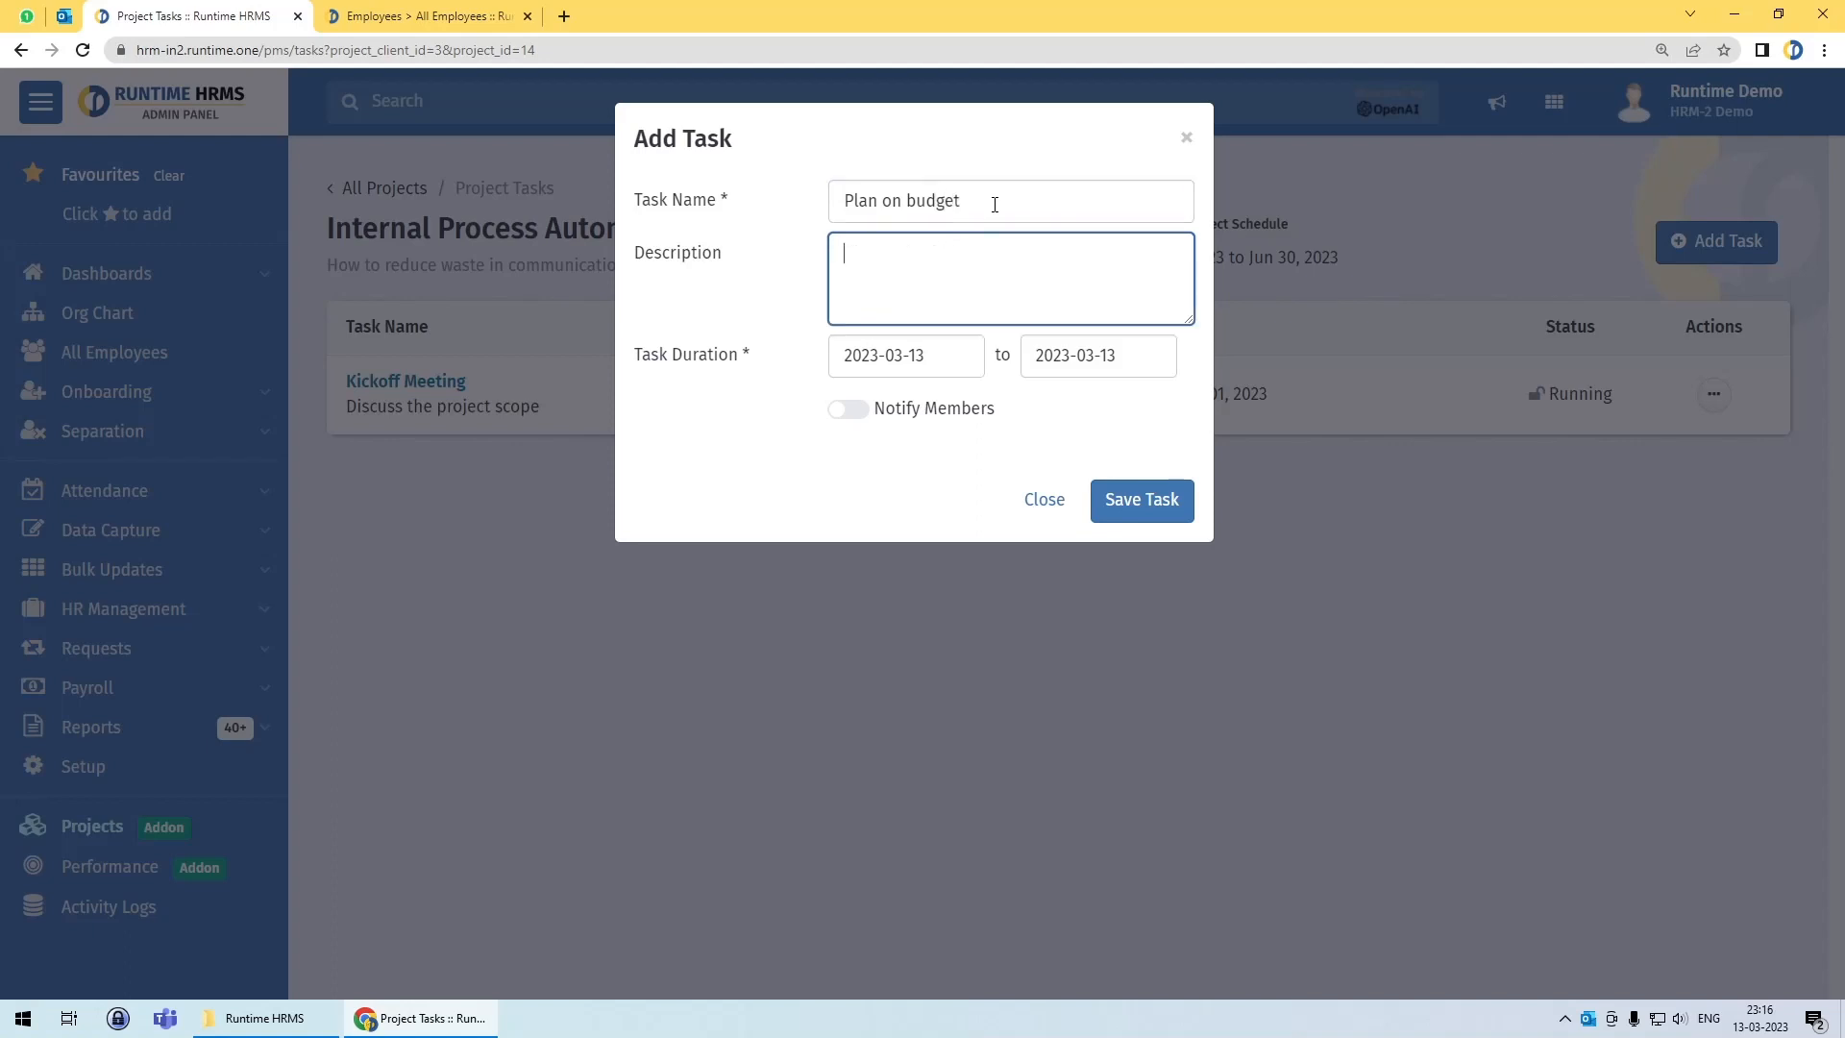
{"action": "type", "text": "How much we can spend on th"}
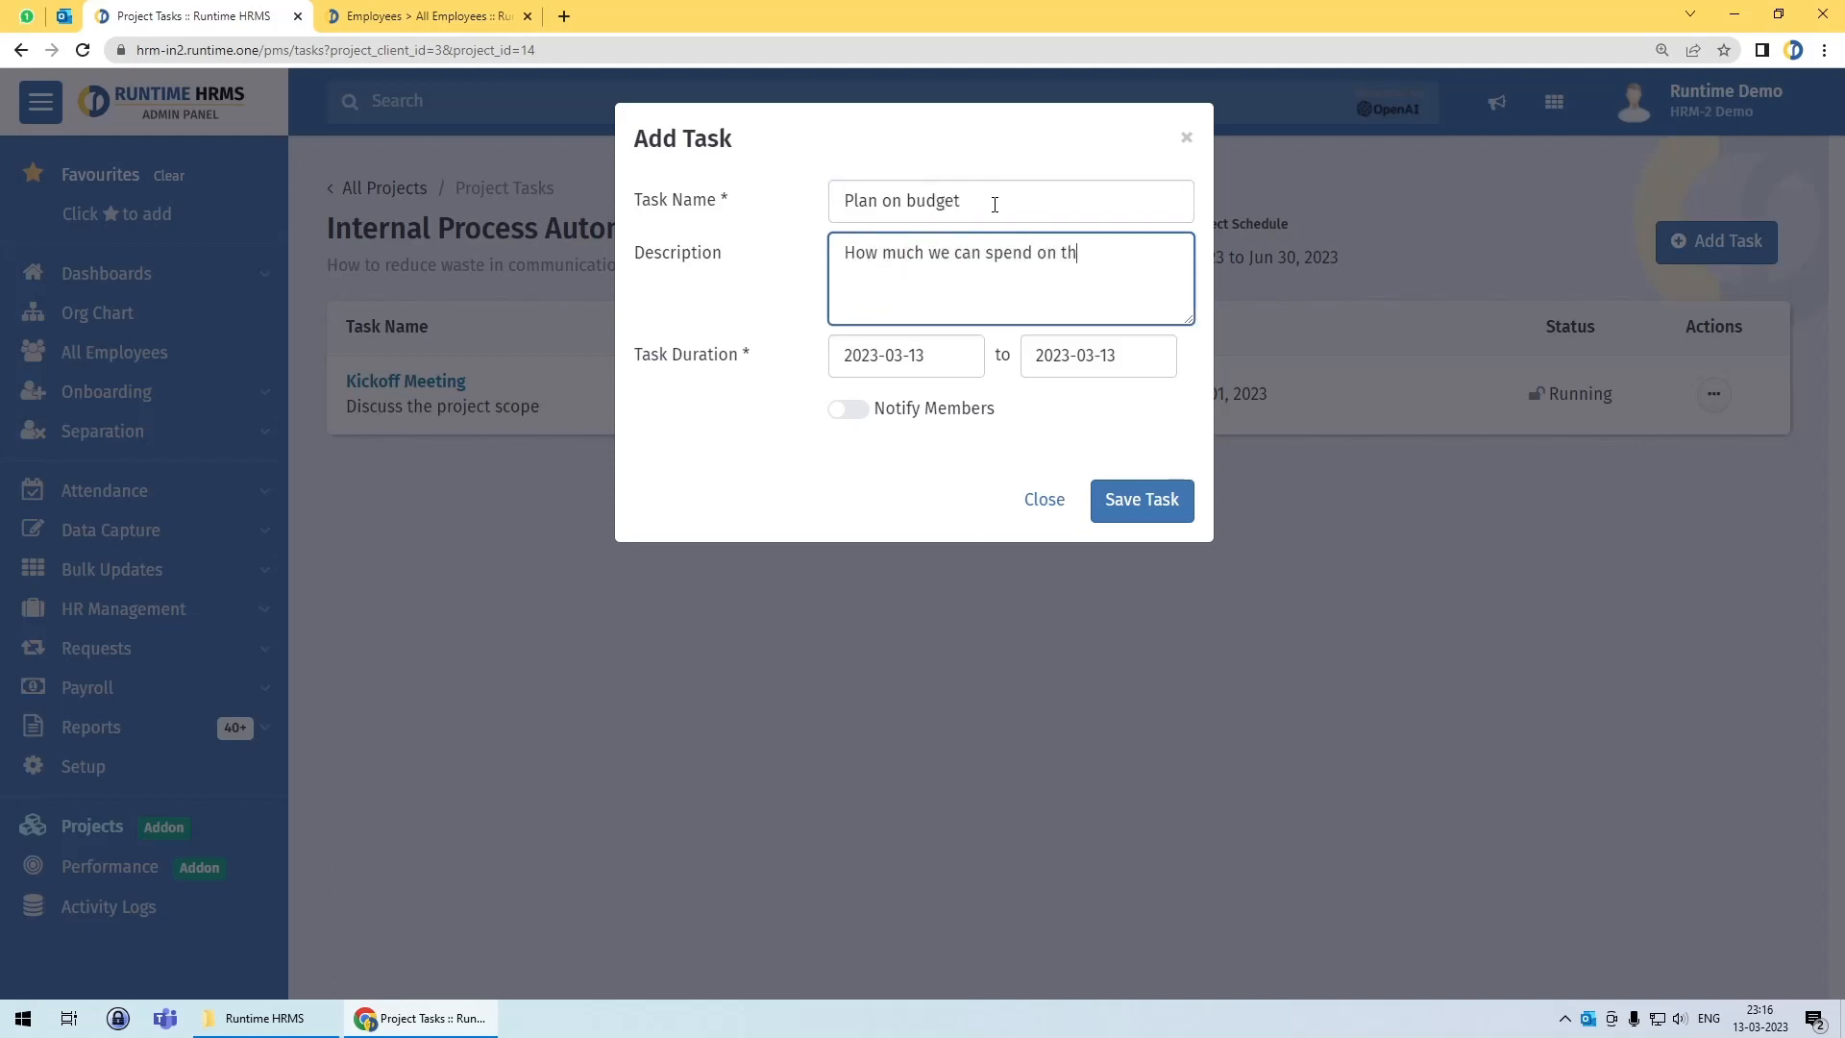
{"action": "type", "text": "is automation"}
Step: Set the Plan on budget task's duration from 2023-04-03 to 2023-04-04 and save the task
{"action": "left_click", "coordinate": [949, 365]}
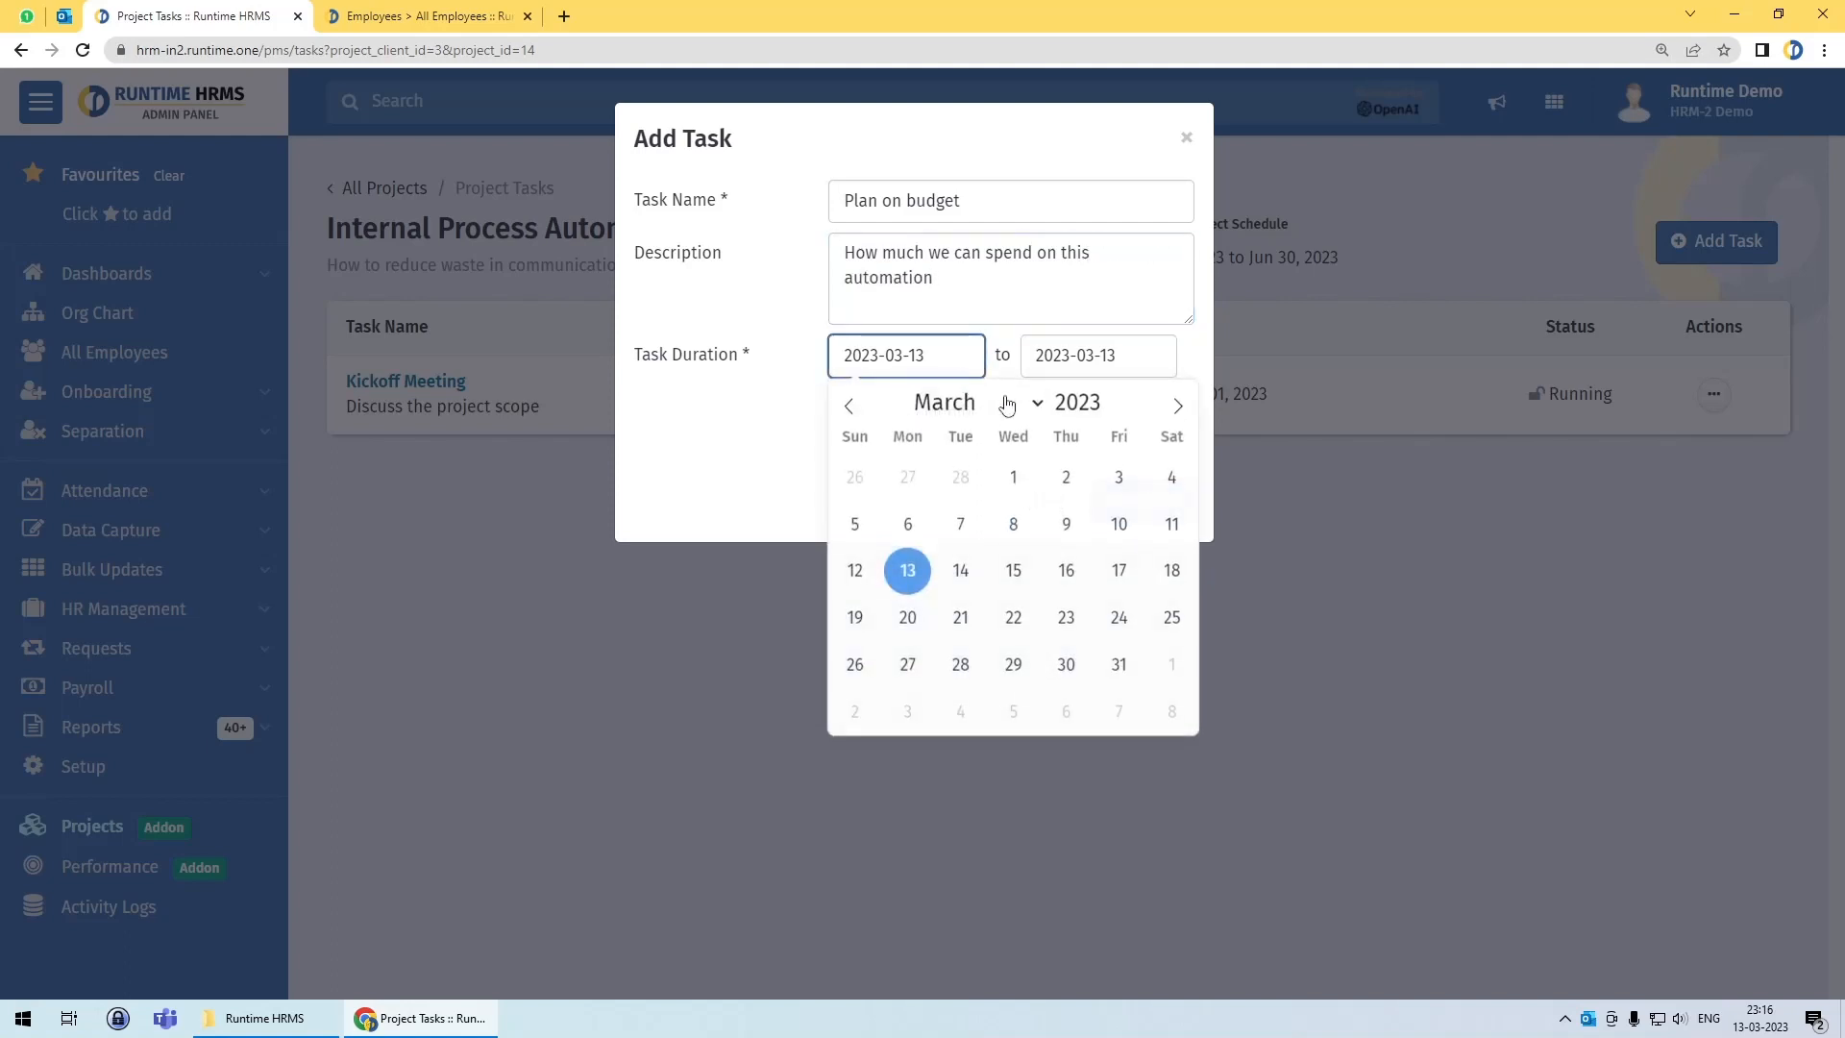
{"action": "left_click", "coordinate": [1176, 405]}
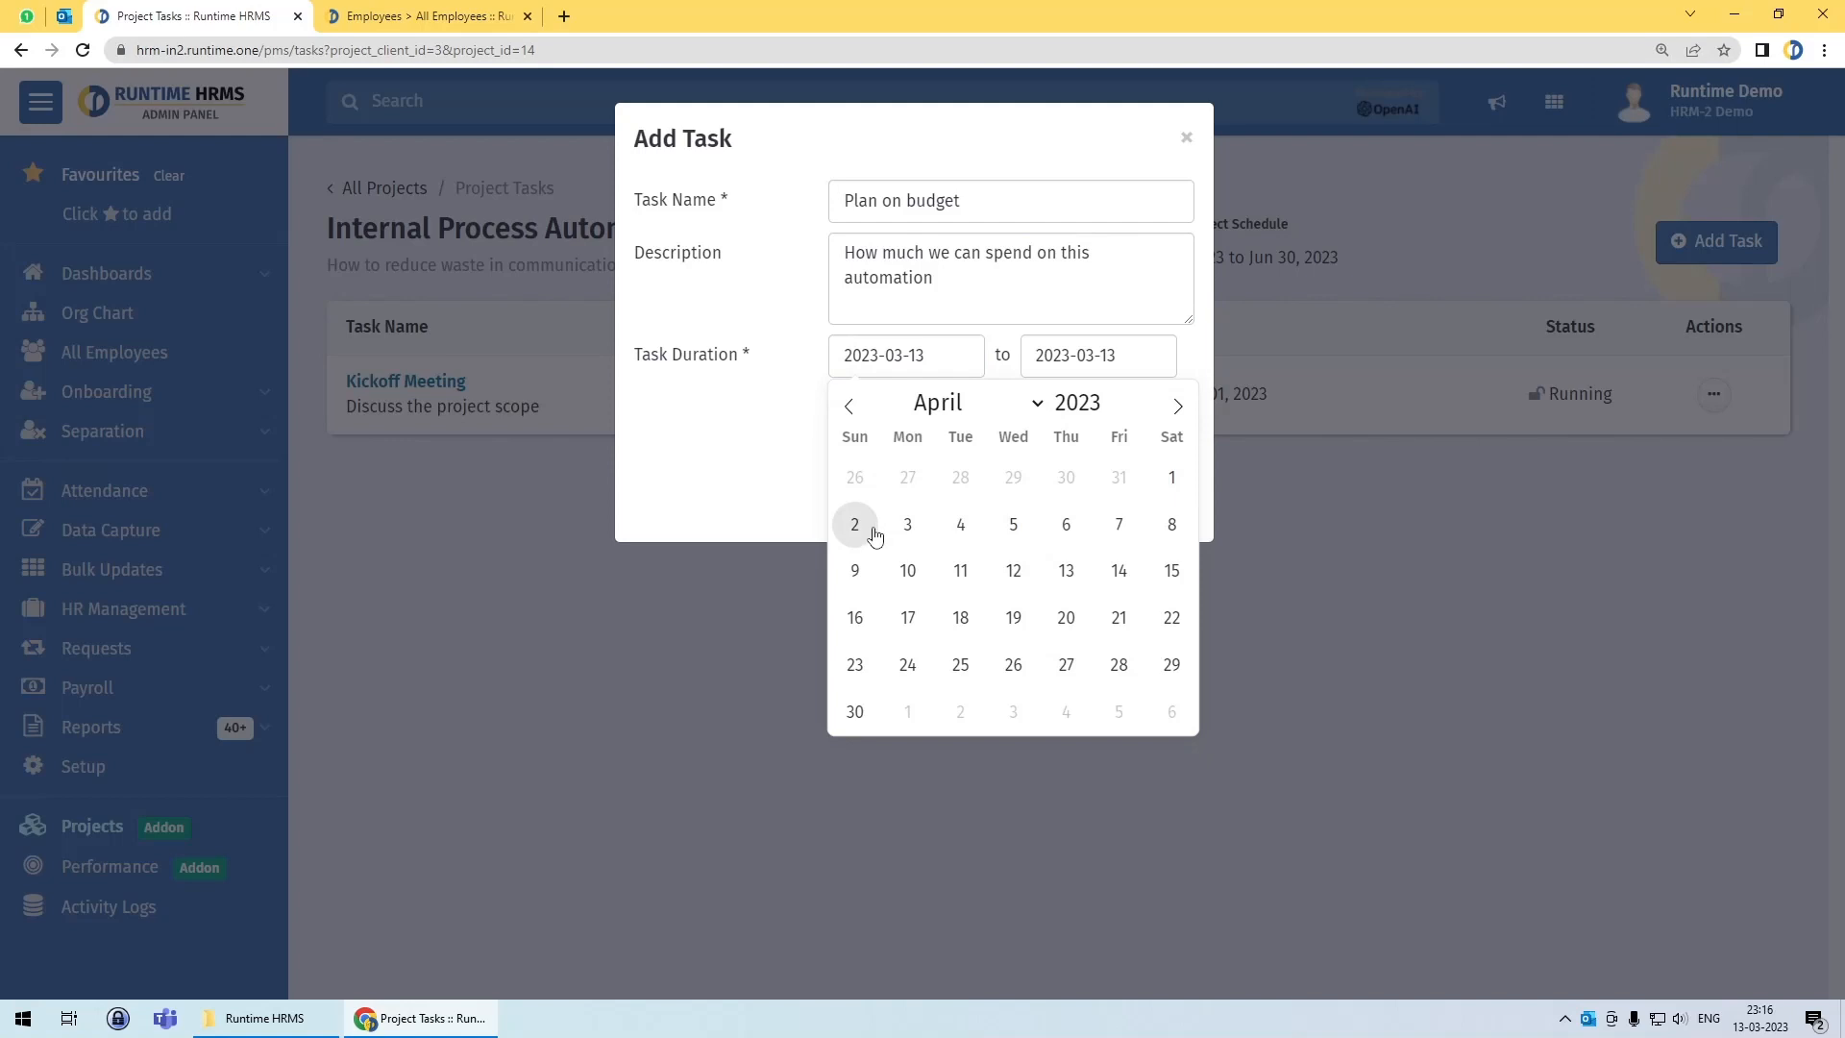
{"action": "left_click", "coordinate": [907, 523]}
{"action": "left_click", "coordinate": [1098, 355]}
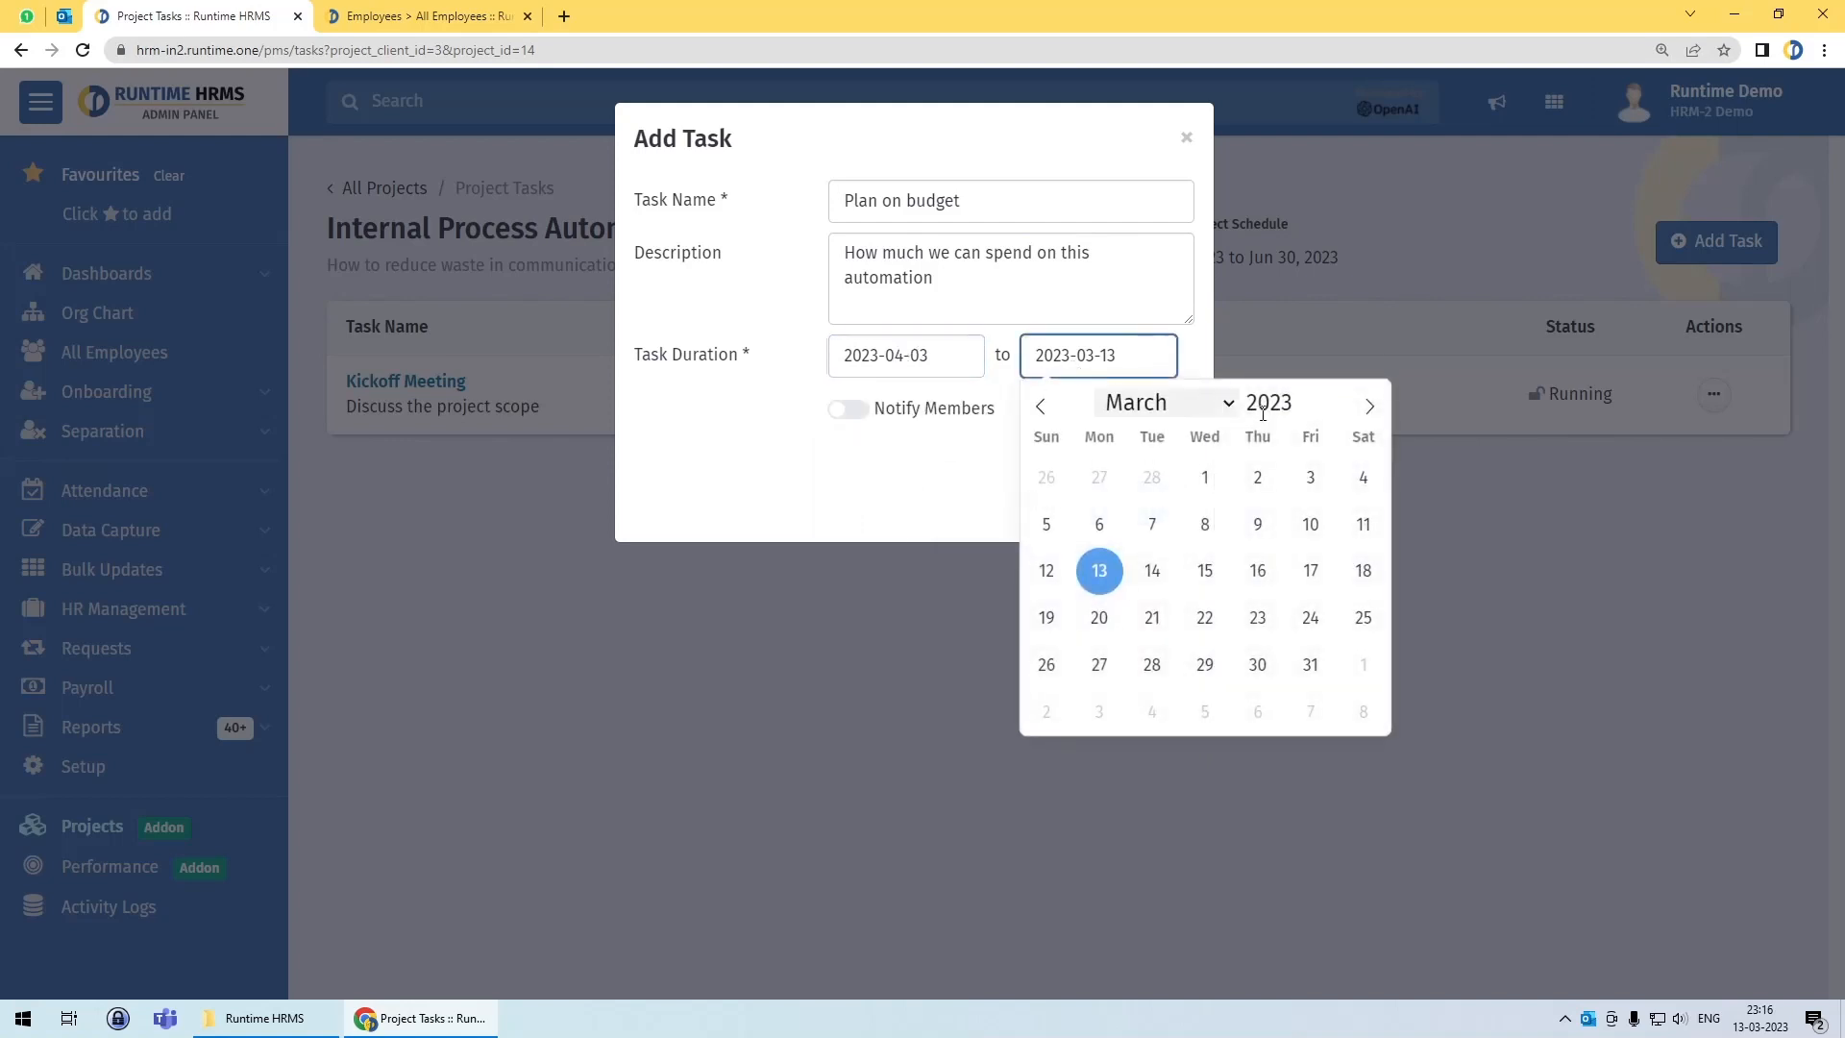
{"action": "left_click", "coordinate": [1369, 406]}
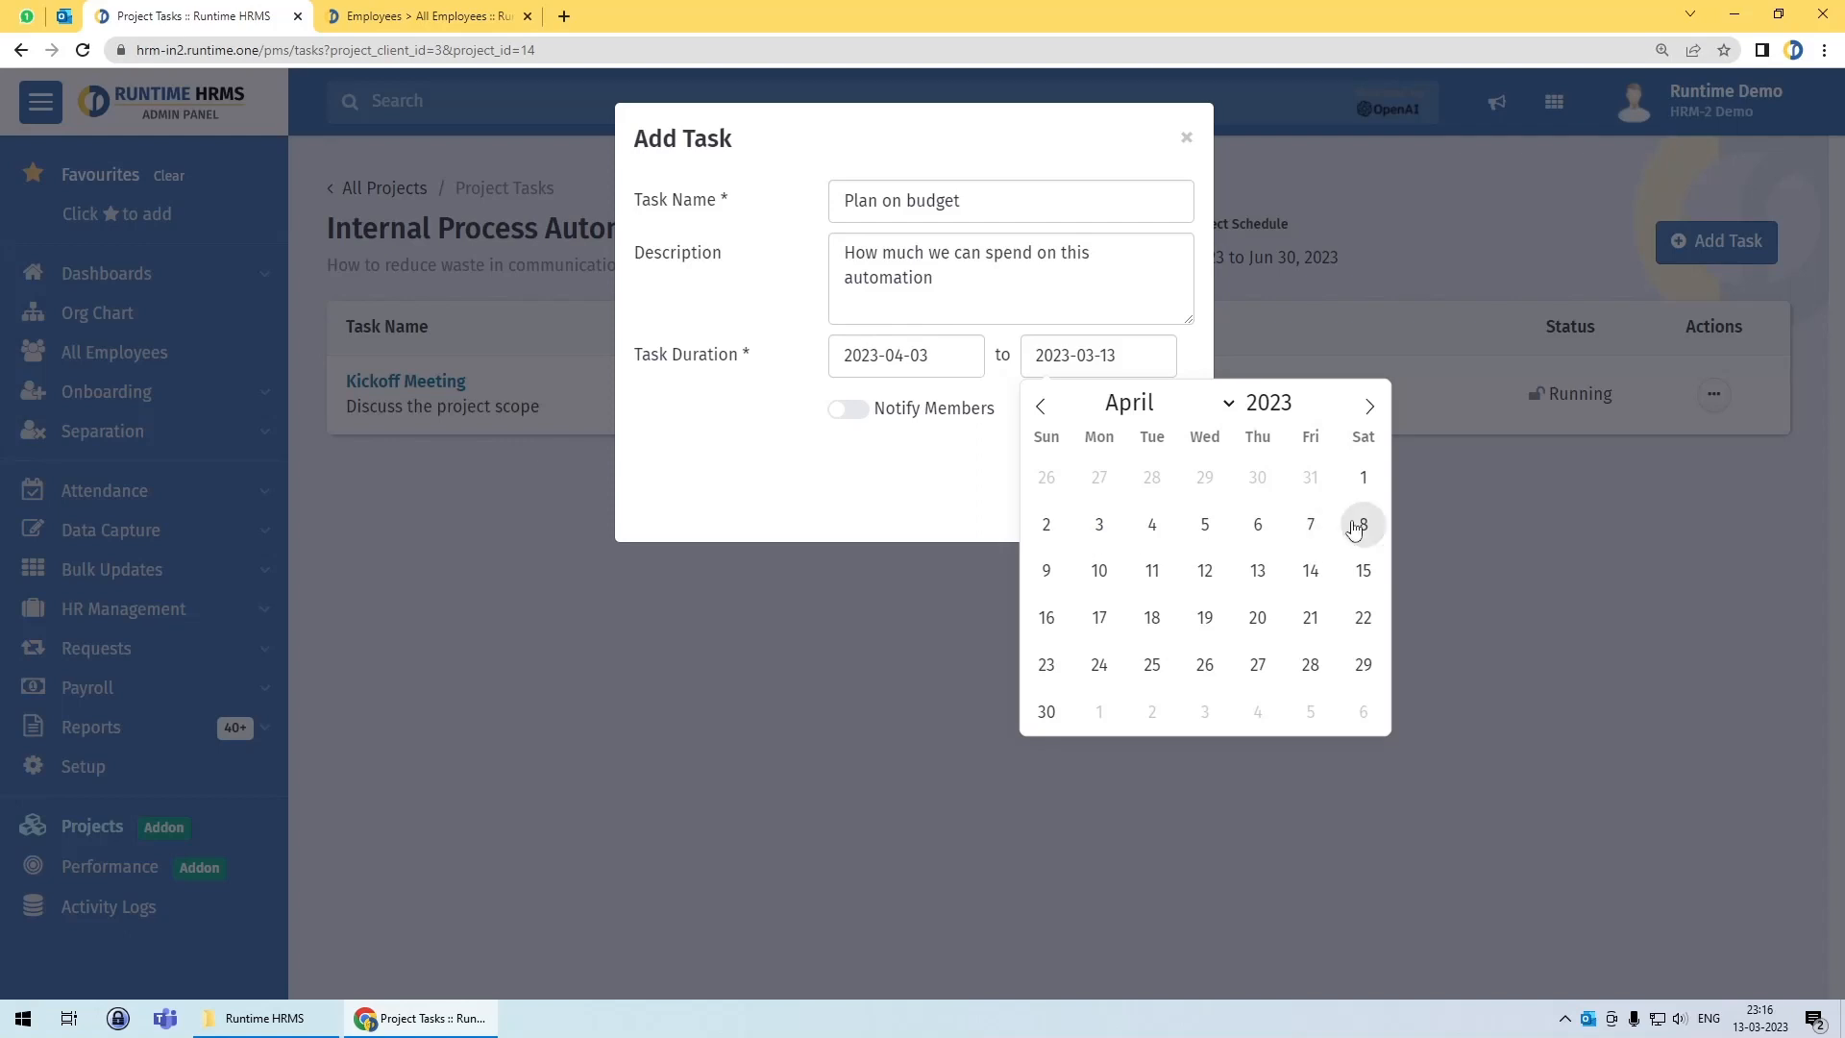
{"action": "left_click", "coordinate": [1154, 524]}
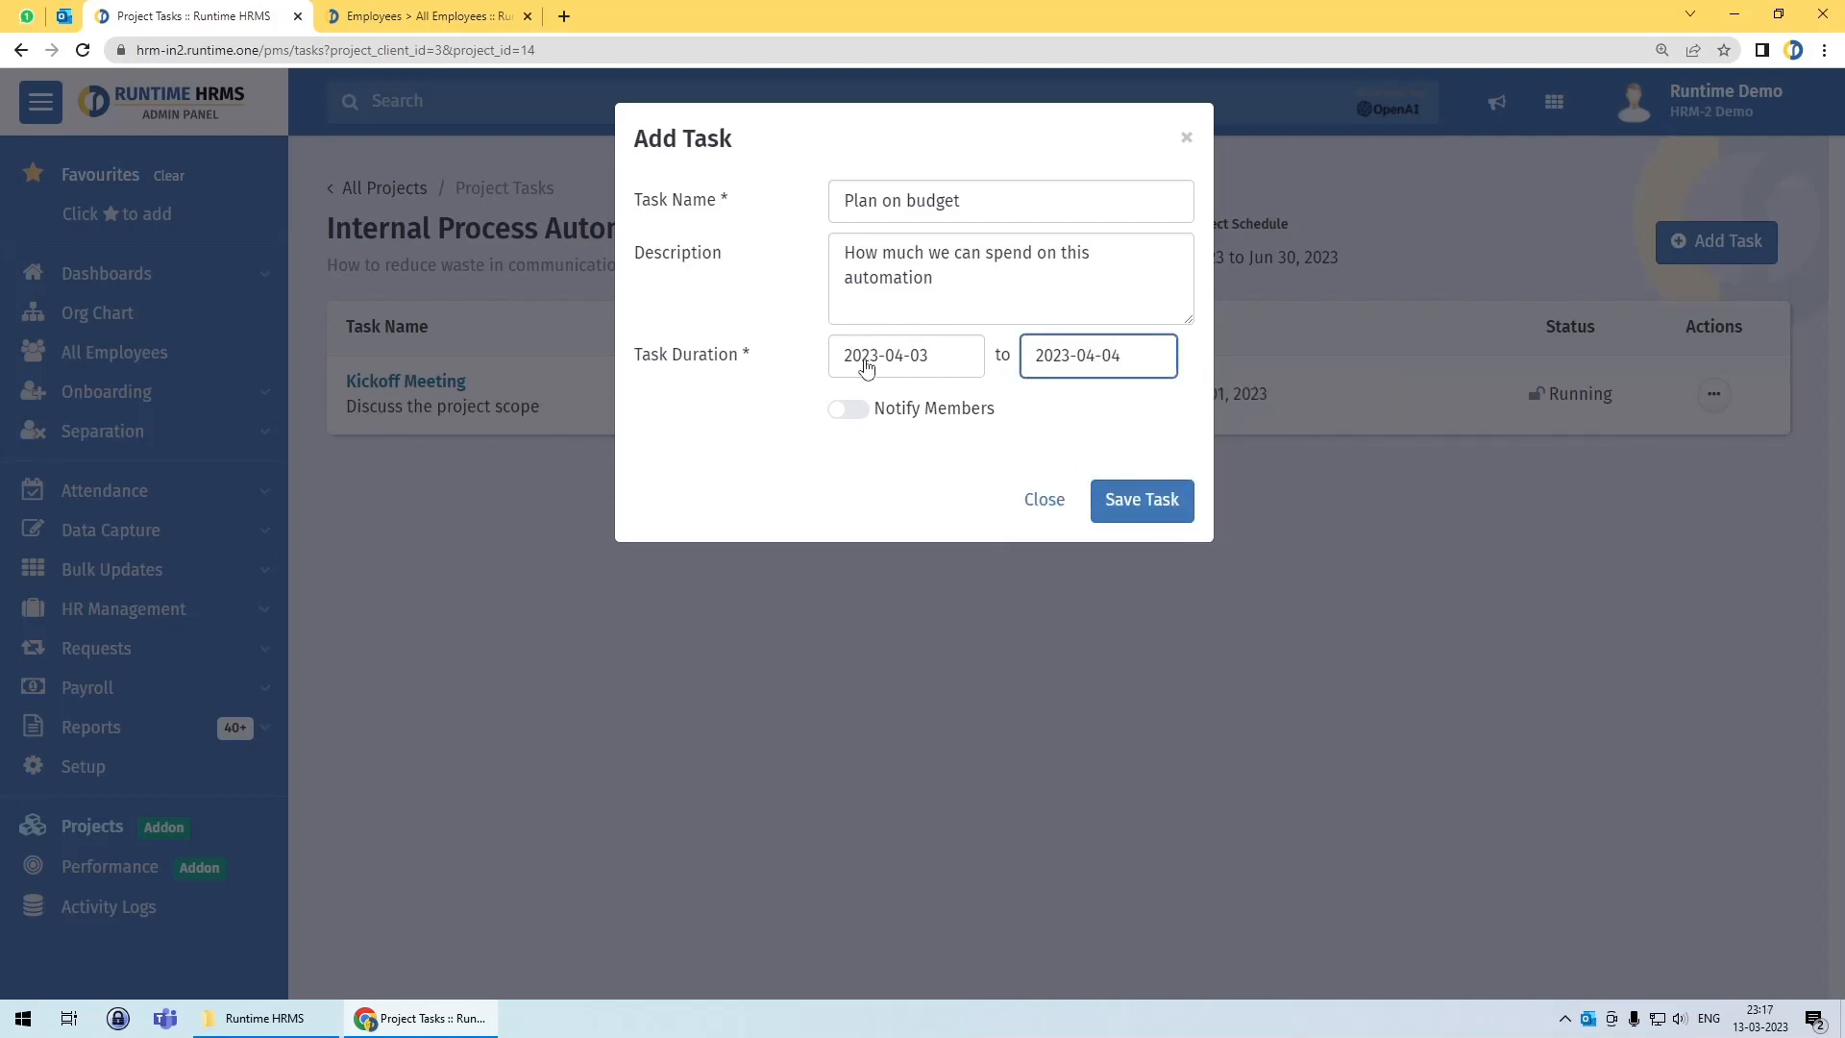
{"action": "left_click", "coordinate": [1169, 498]}
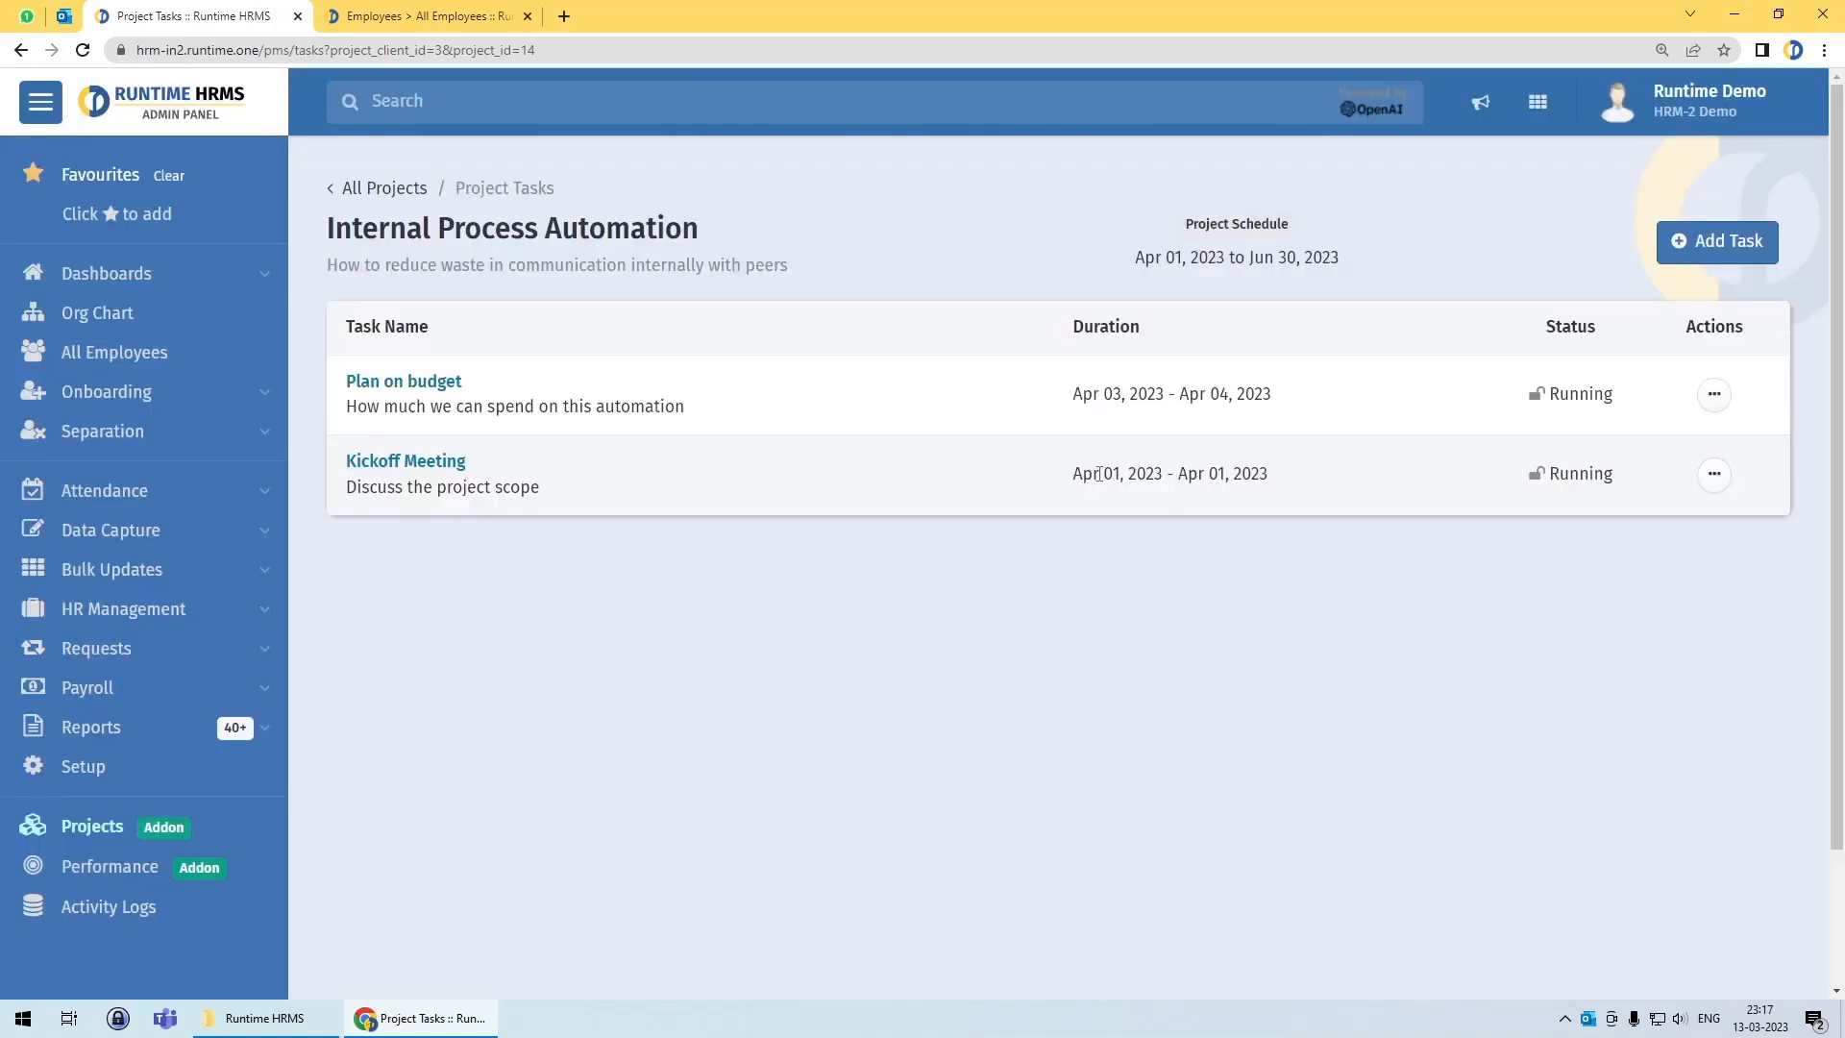
Step: Start a third task named "Assign Responsibilities" with the description "Assign responsibilities to each team member"
{"action": "left_click", "coordinate": [1729, 252]}
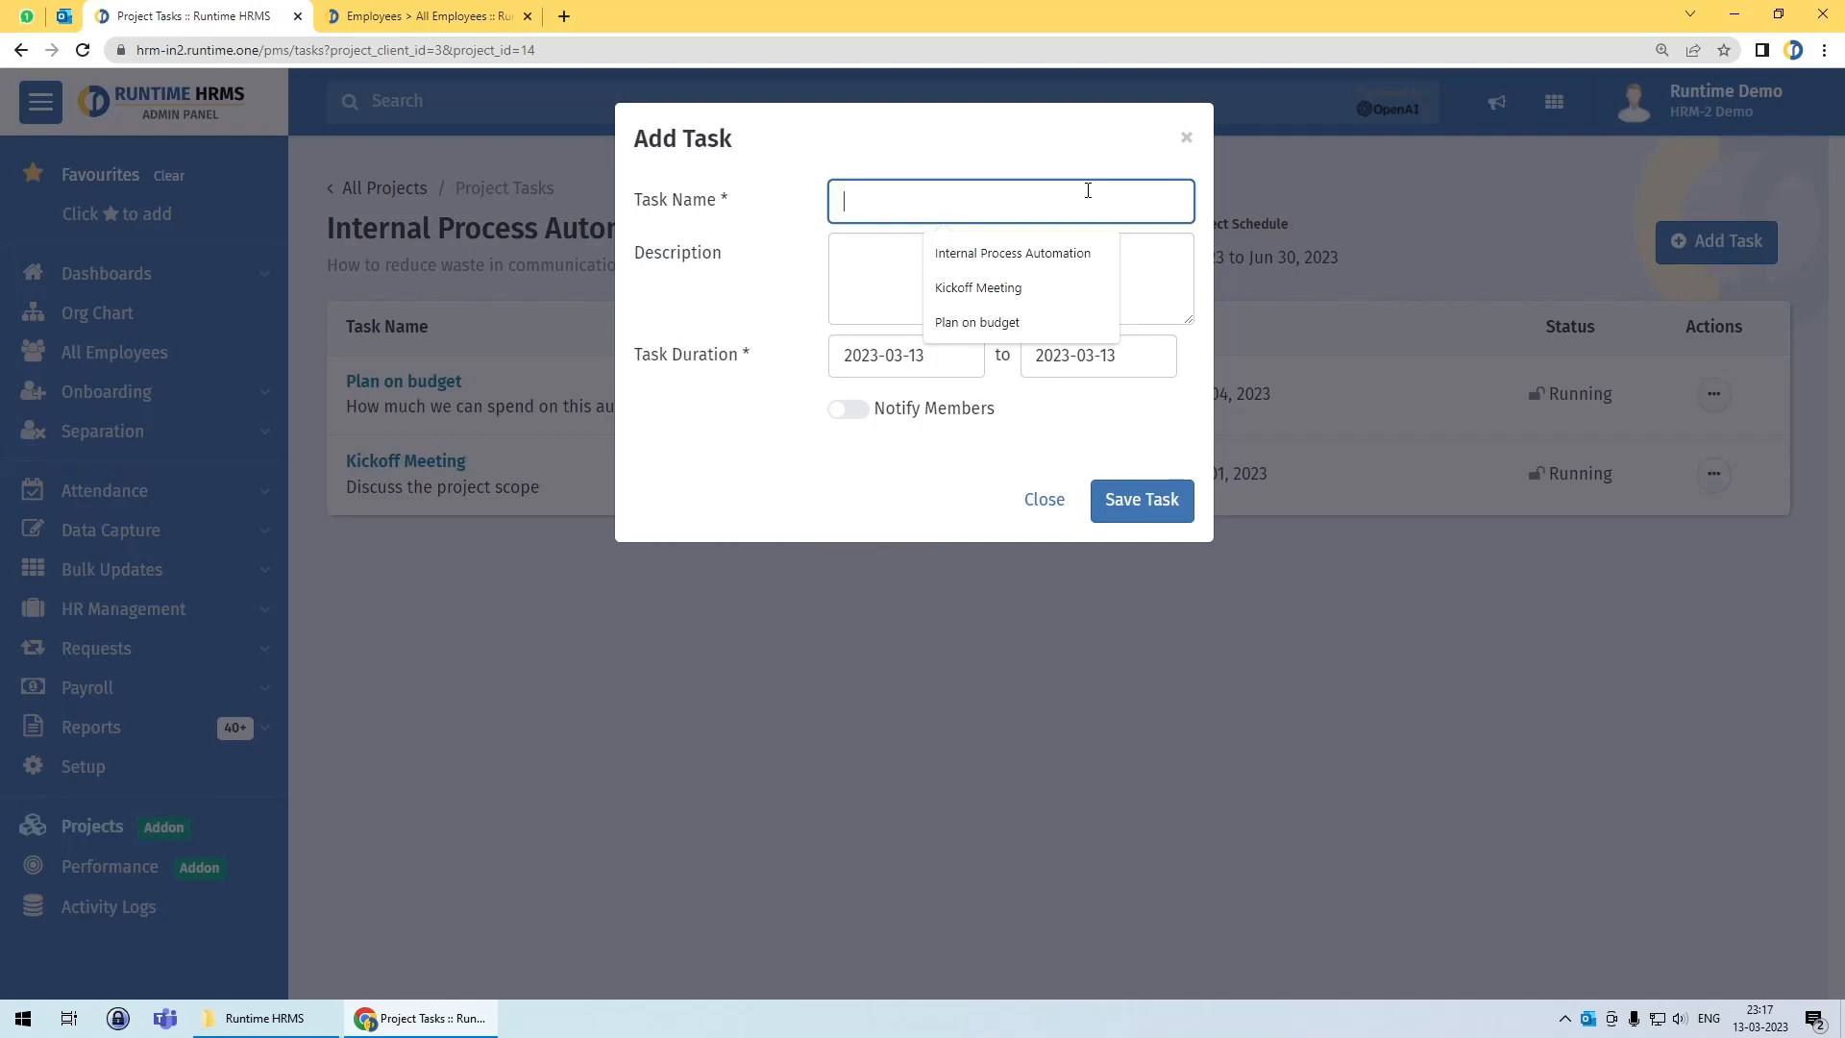
{"action": "type", "text": "Assign Respons"}
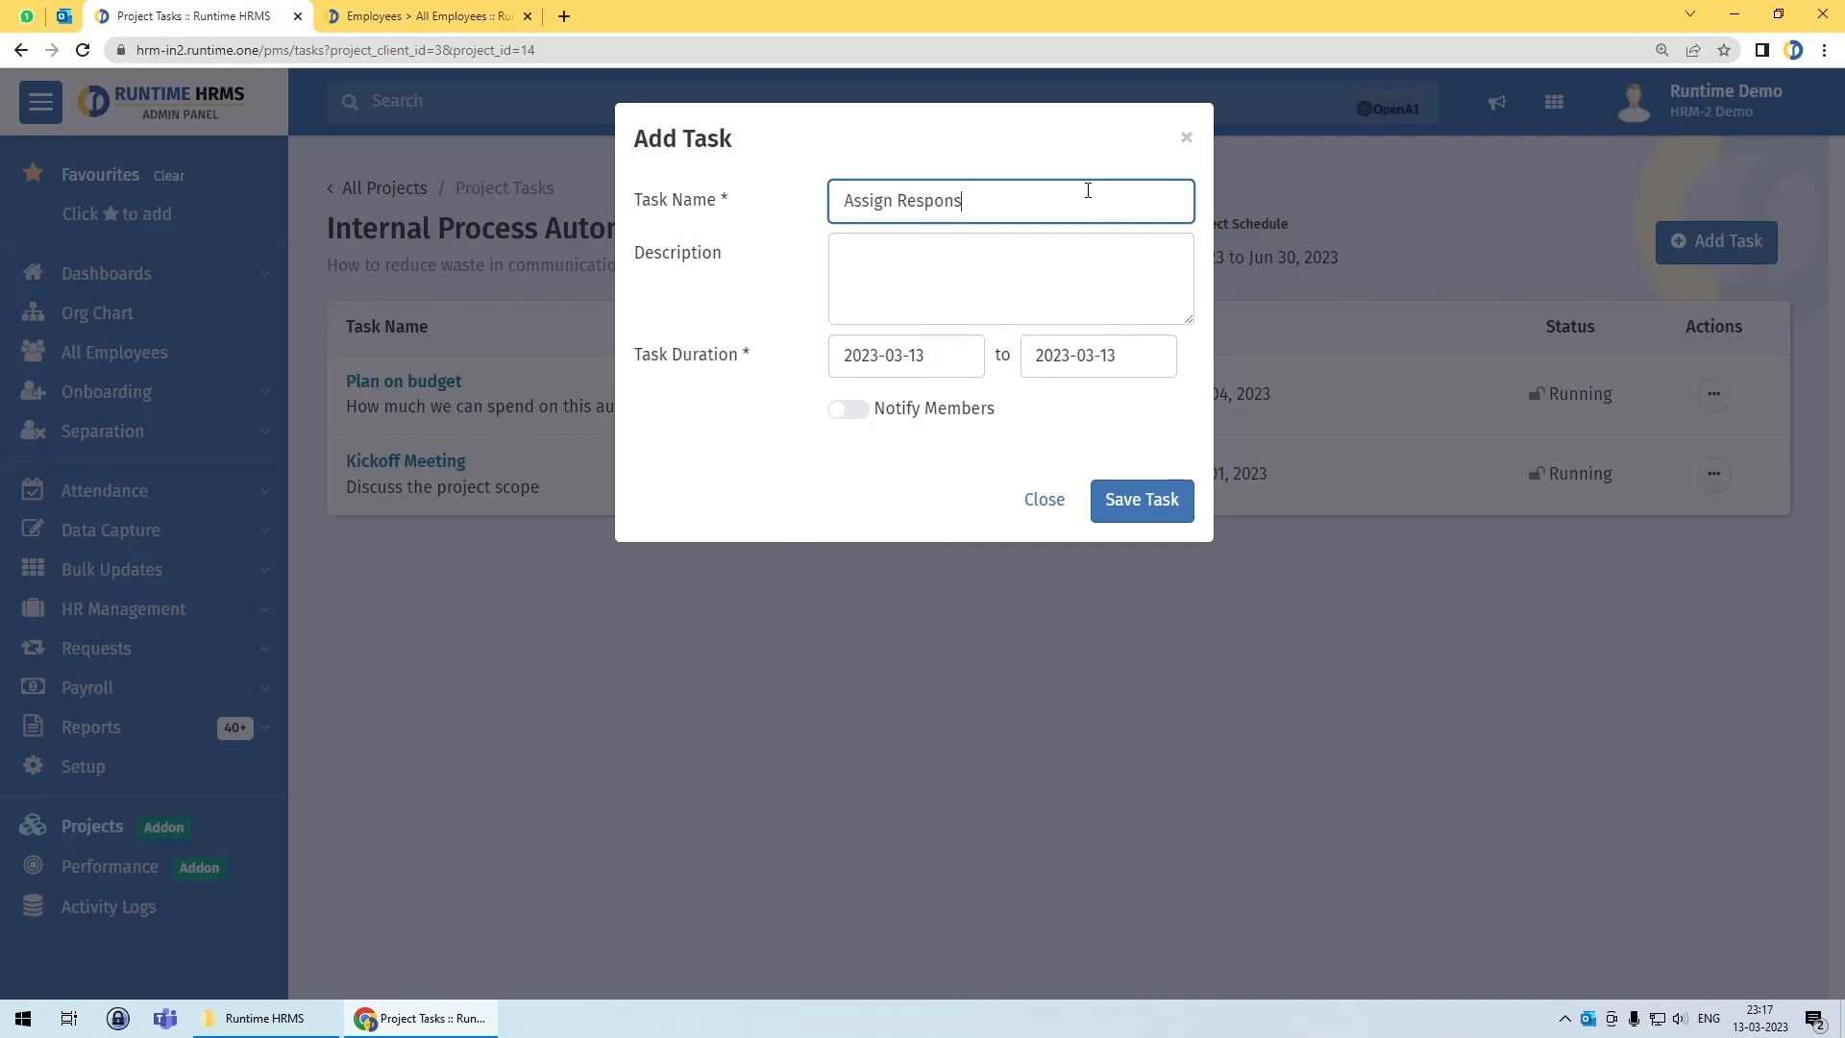
{"action": "type", "text": "ibilities"}
{"action": "key", "text": "Tab"}
{"action": "type", "text": "Ass"}
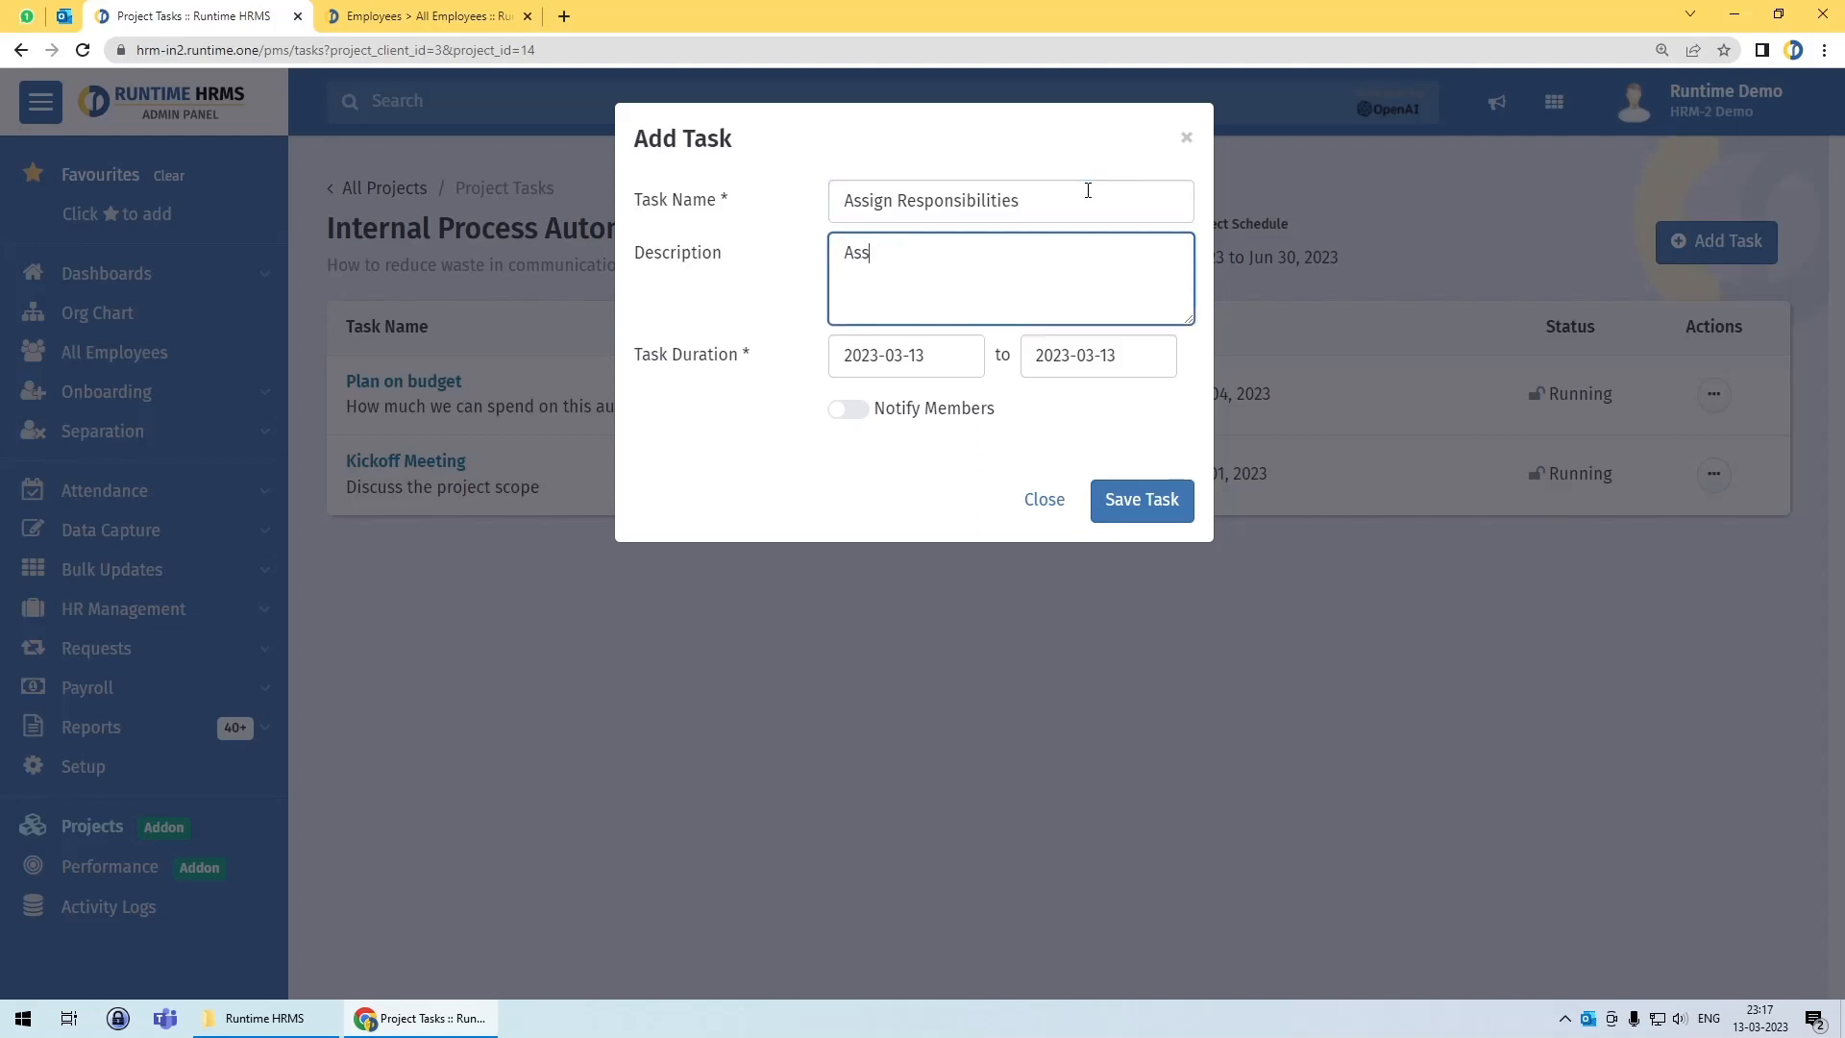
{"action": "type", "text": "ign responsibilities to each team member"}
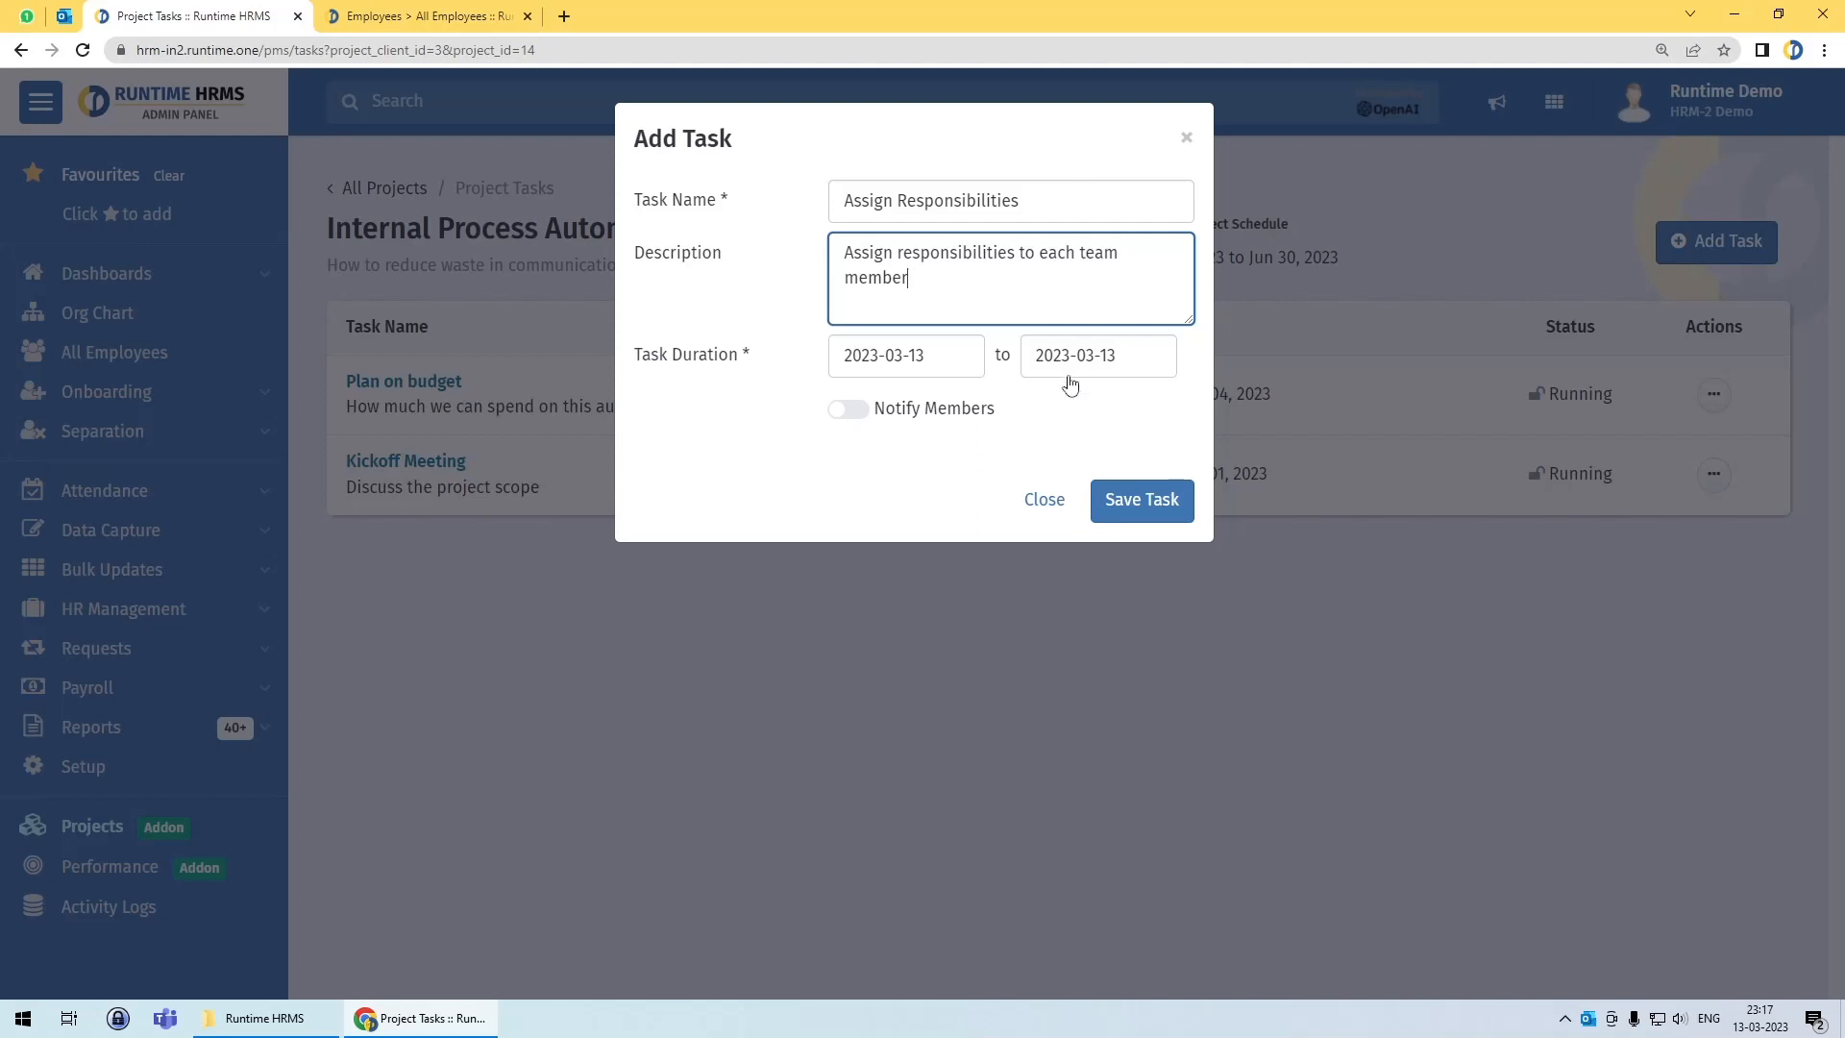
Step: Set the Assign Responsibilities task's duration from 2023-04-04 to 2023-04-07 and save the task
{"action": "left_click", "coordinate": [961, 365]}
{"action": "left_click", "coordinate": [1180, 415]}
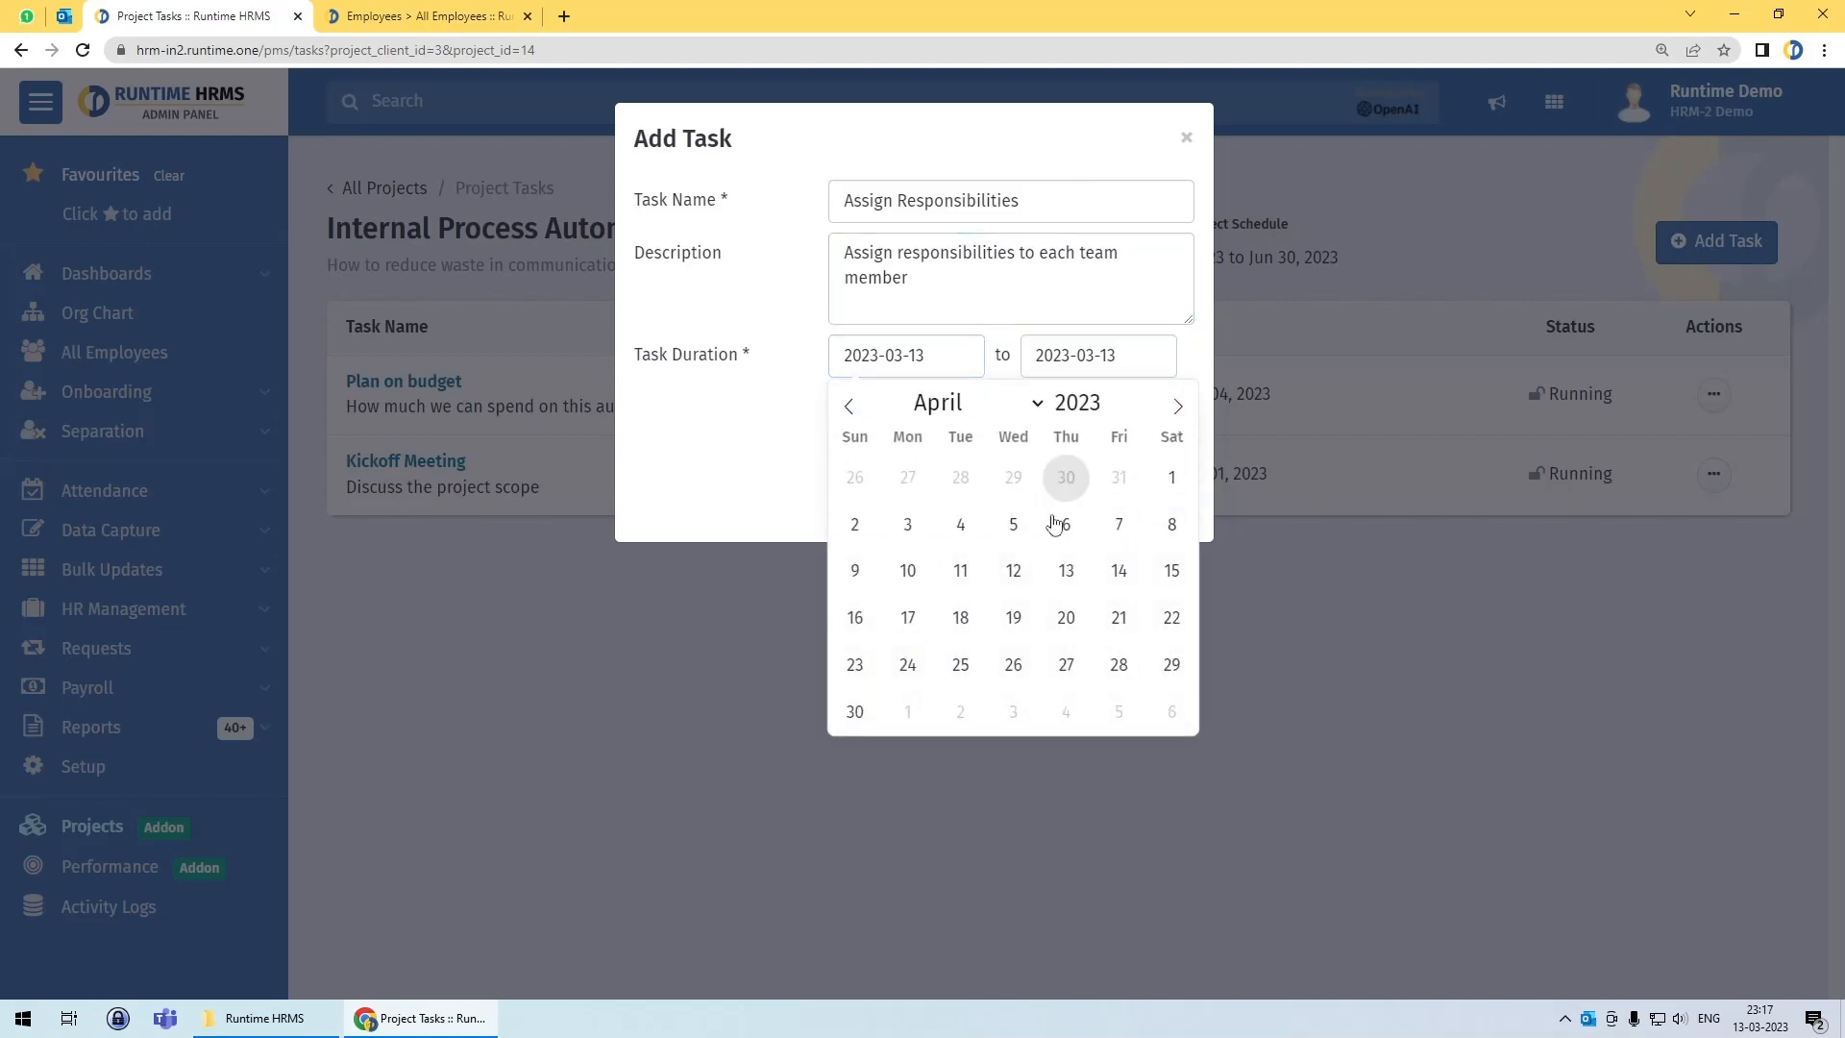
{"action": "left_click", "coordinate": [960, 524]}
{"action": "left_click", "coordinate": [1118, 375]}
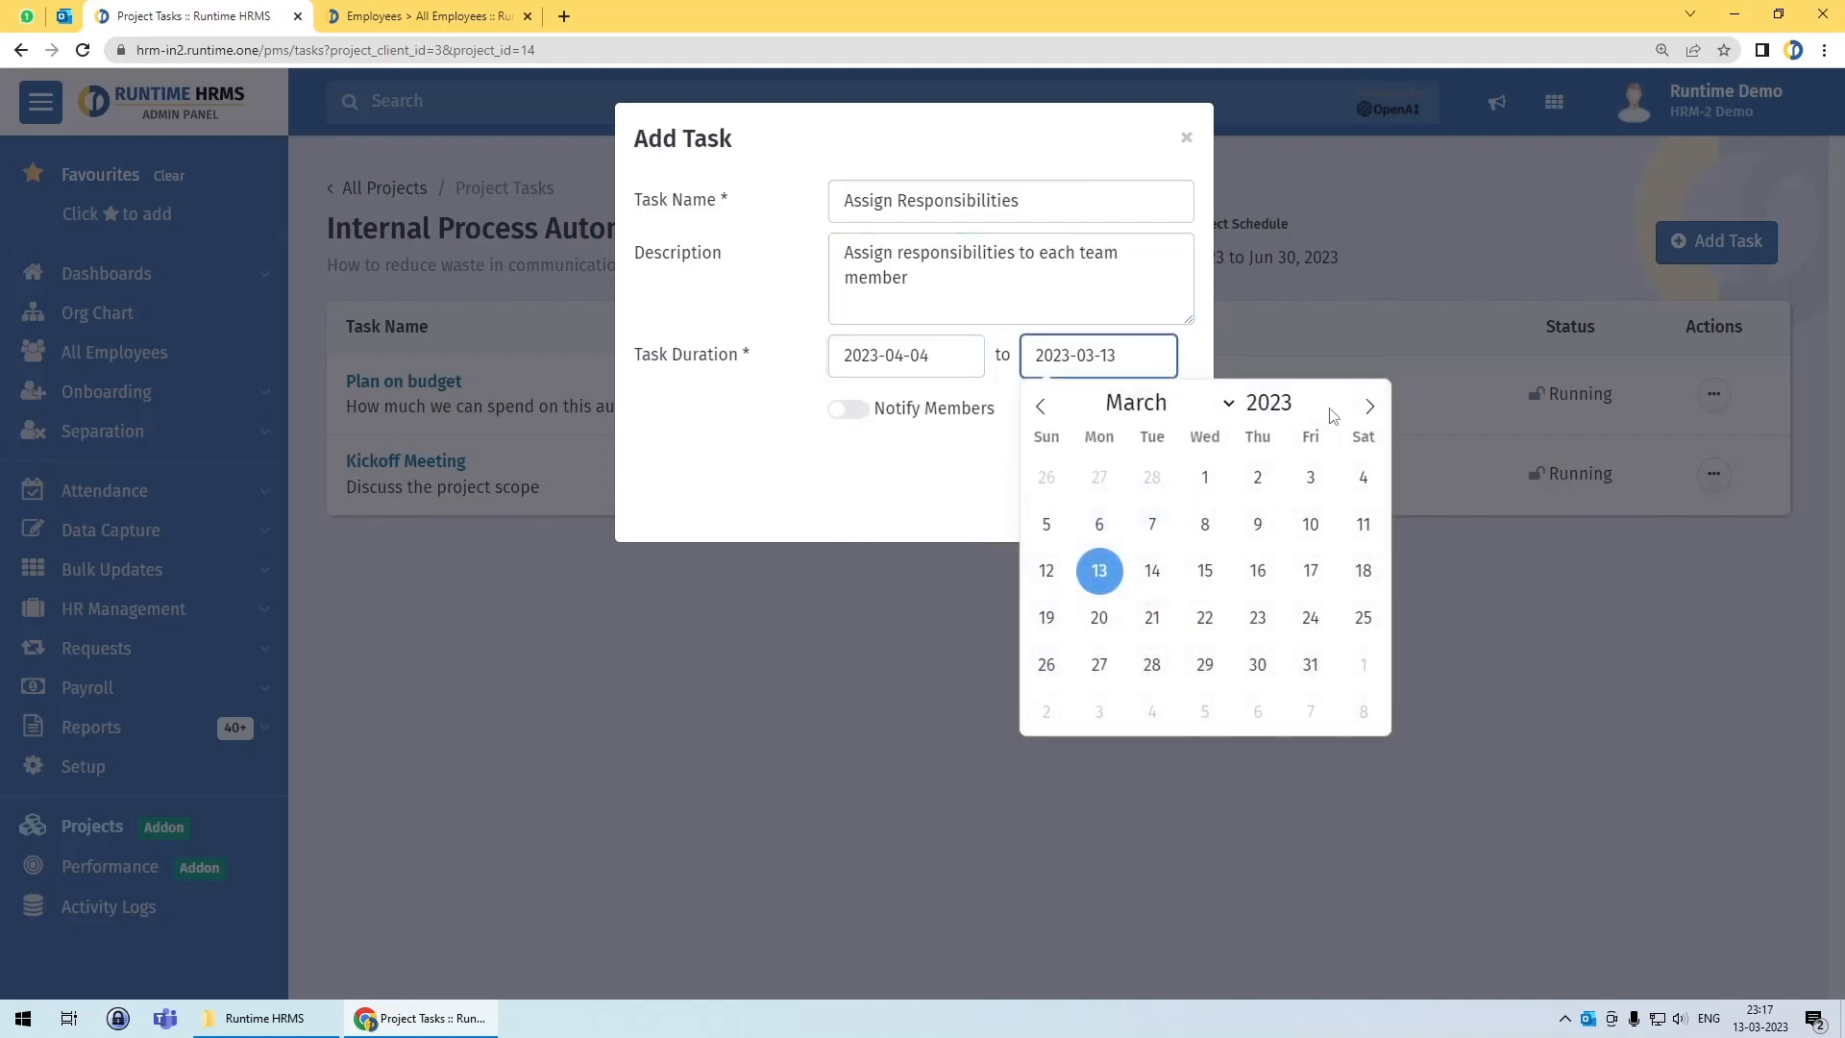
{"action": "left_click", "coordinate": [1371, 393]}
{"action": "left_click", "coordinate": [1309, 512]}
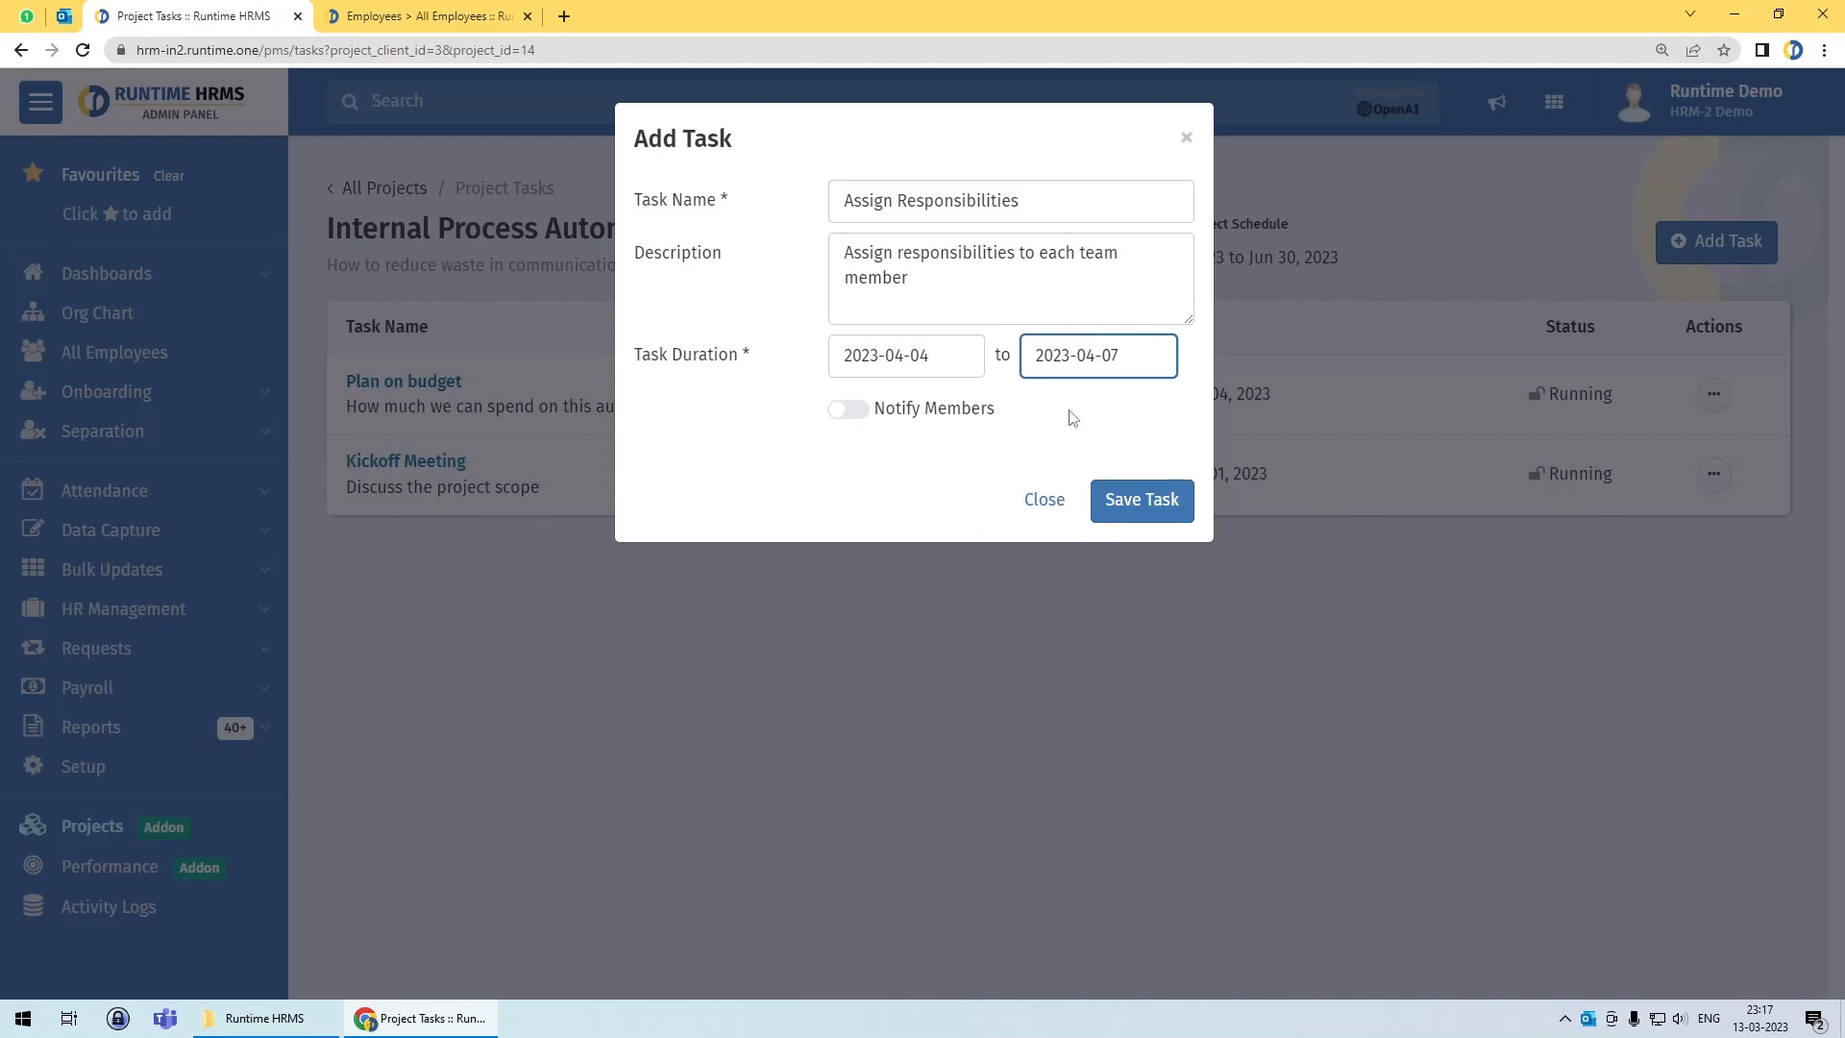
{"action": "left_click", "coordinate": [1132, 499]}
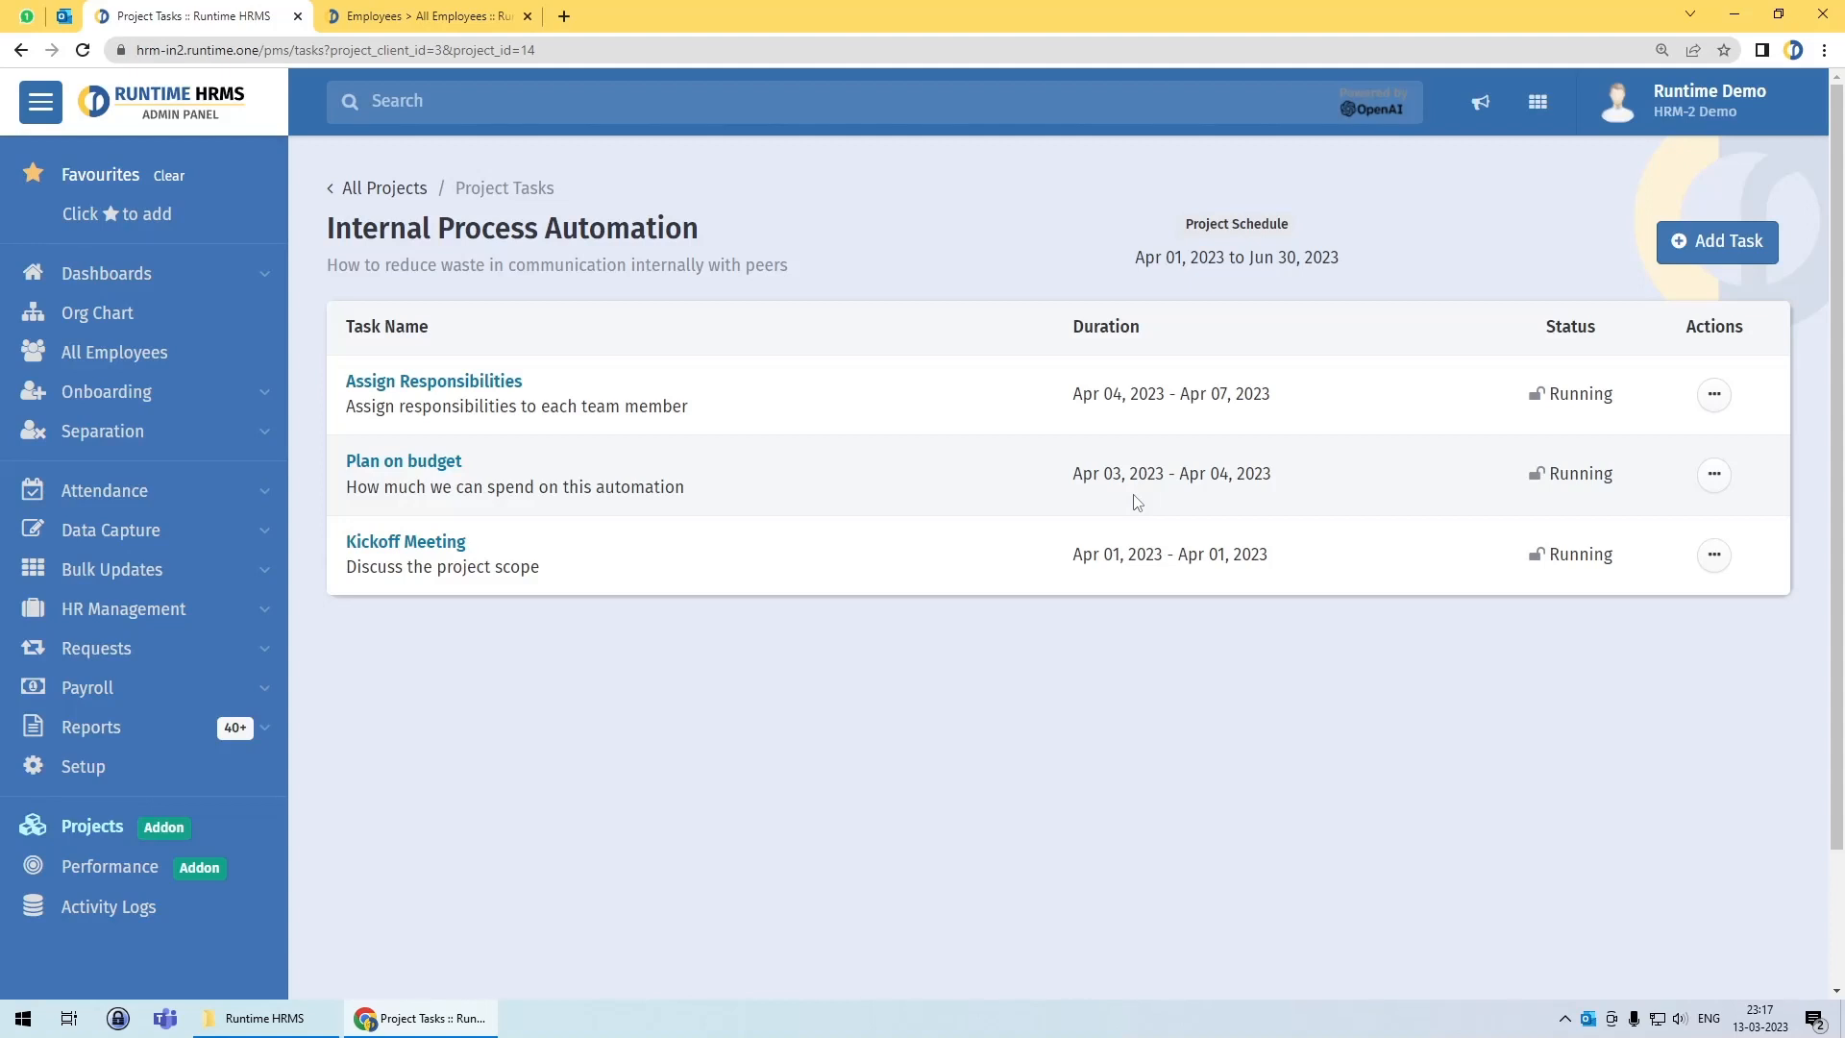
Step: Review the Assign Responsibilities task's editable details, including the Mark Completed option, without changing them
{"action": "left_click", "coordinate": [1718, 398]}
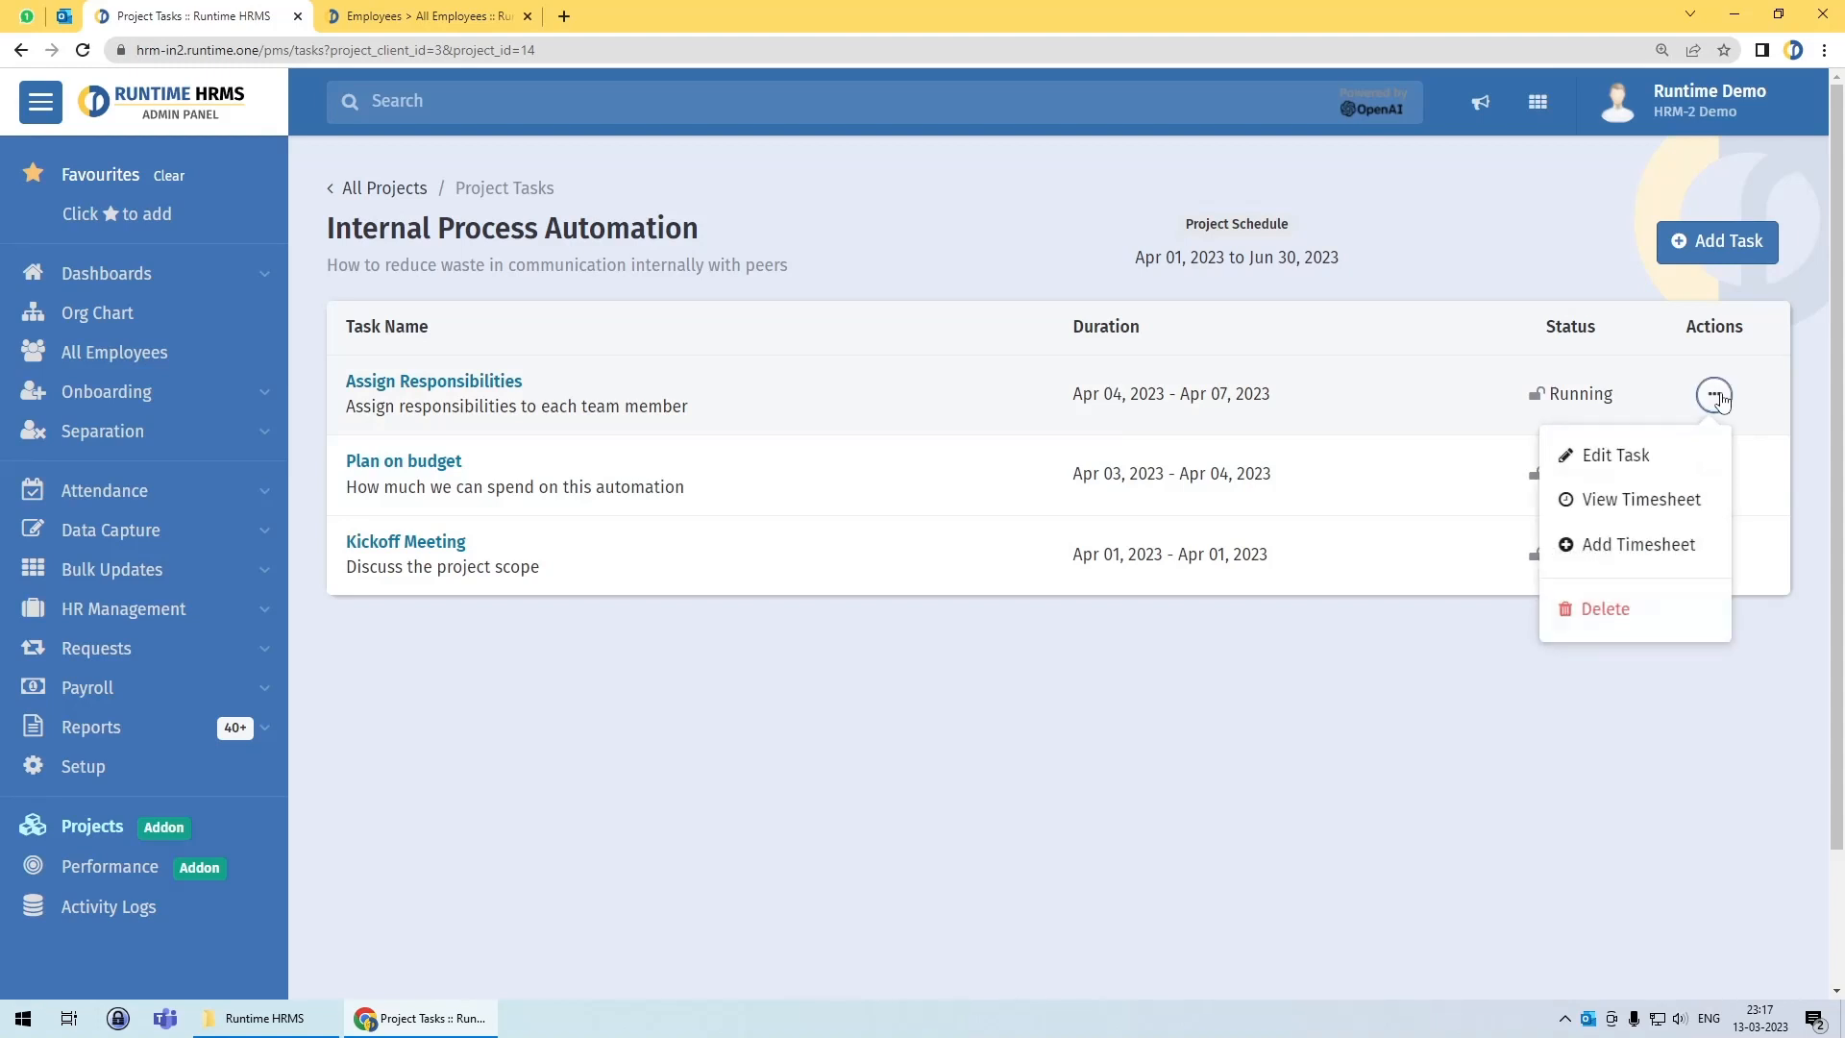
{"action": "left_click", "coordinate": [1652, 455]}
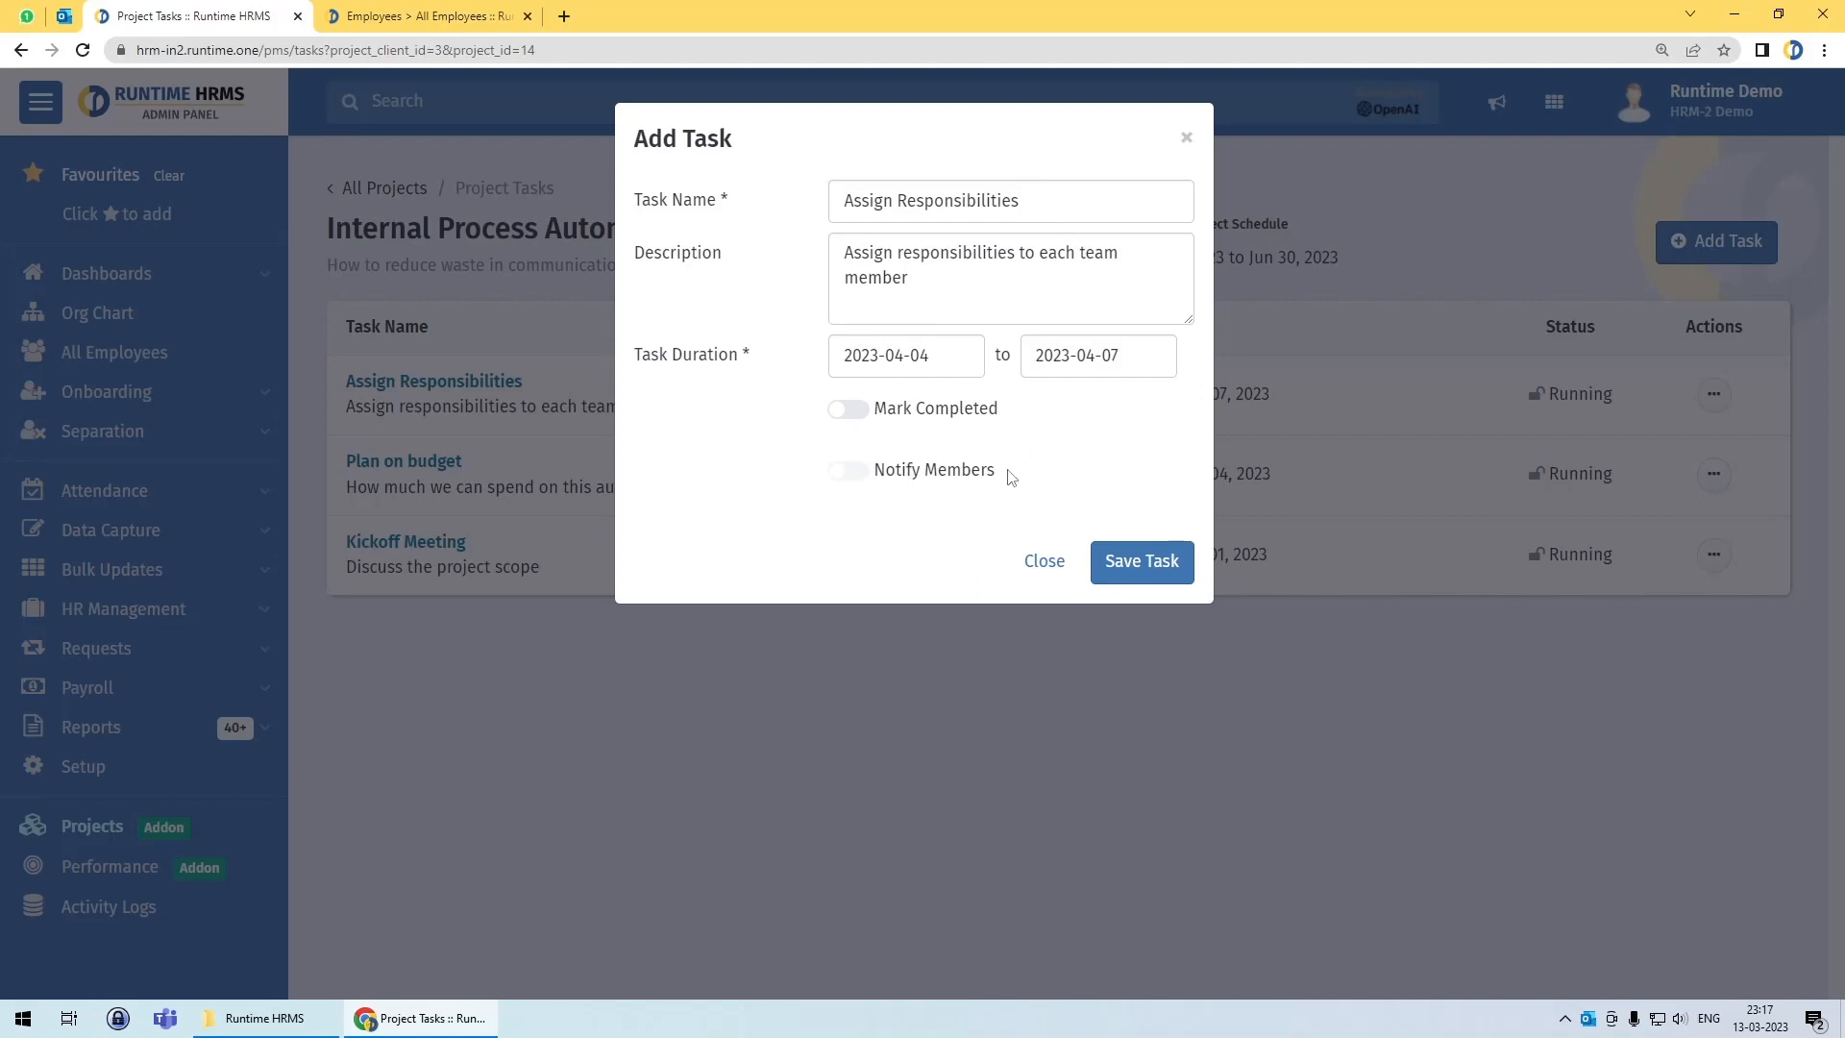
{"action": "left_click_drag", "start_coordinate": [875, 408], "coordinate": [1004, 414]}
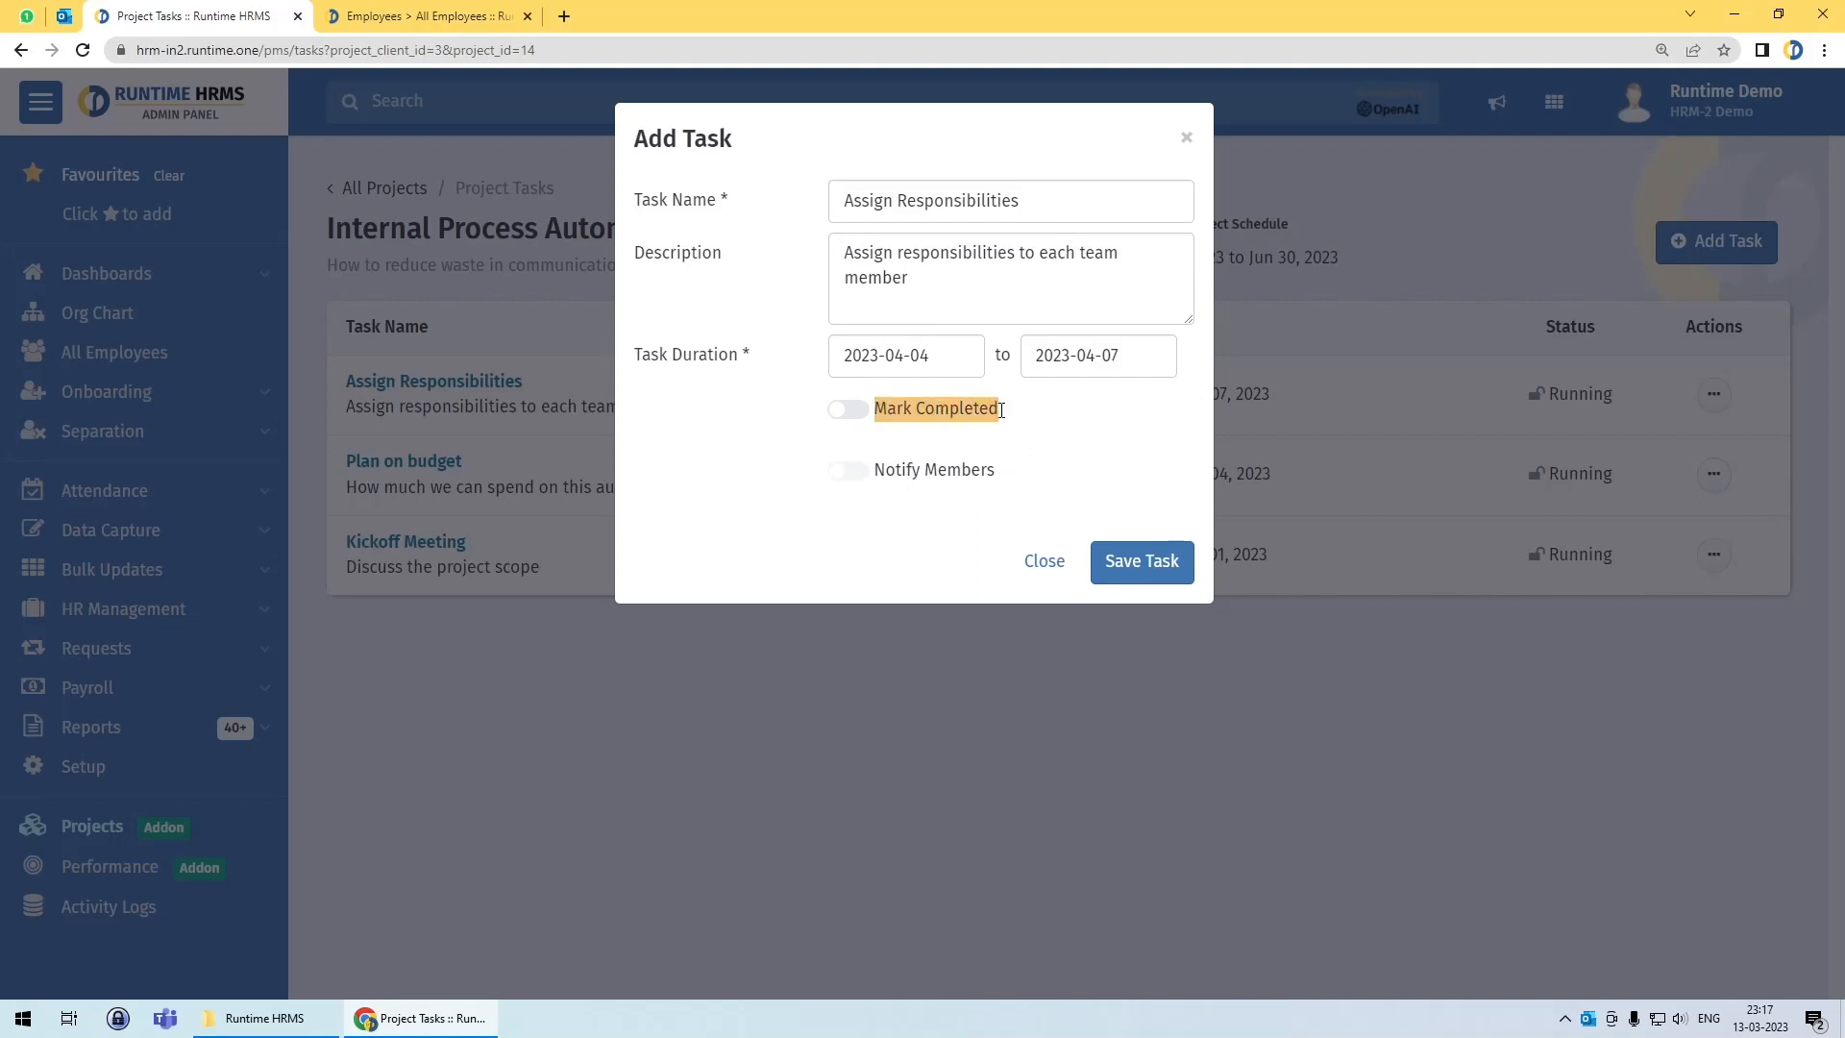
{"action": "left_click", "coordinate": [956, 540]}
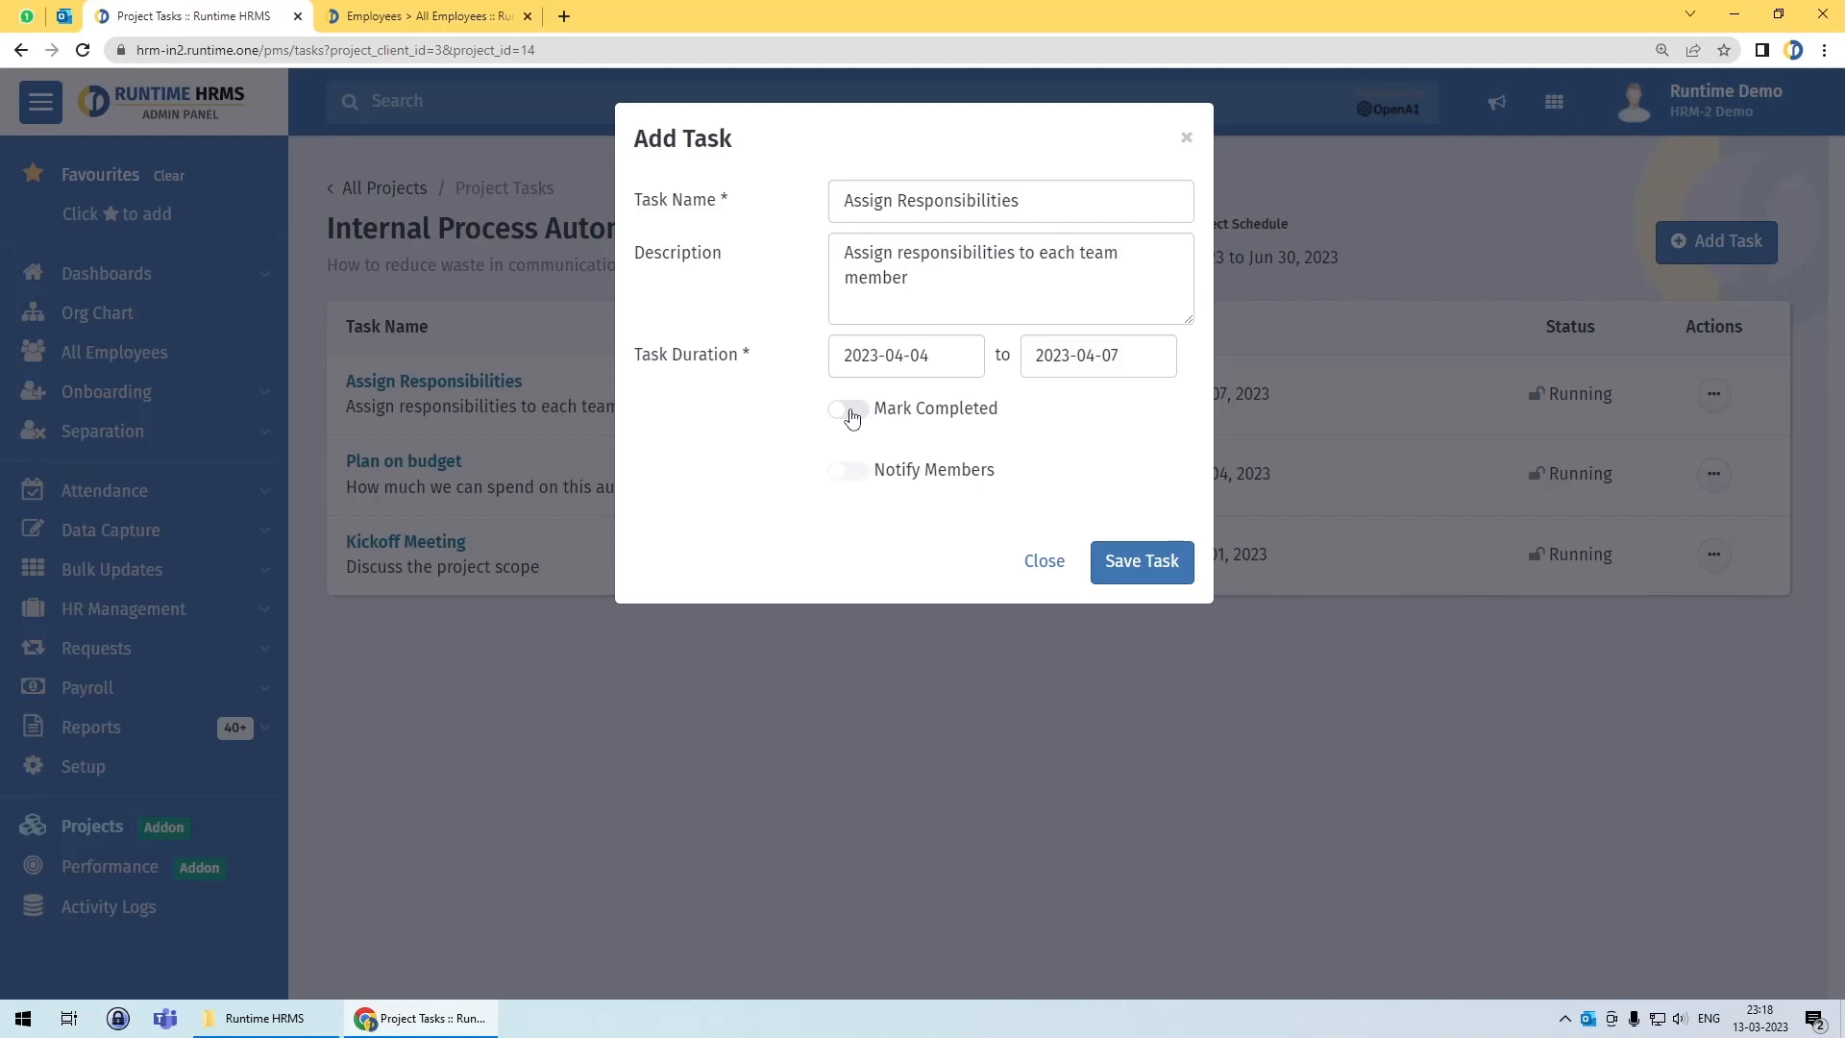
{"action": "left_click", "coordinate": [1043, 565]}
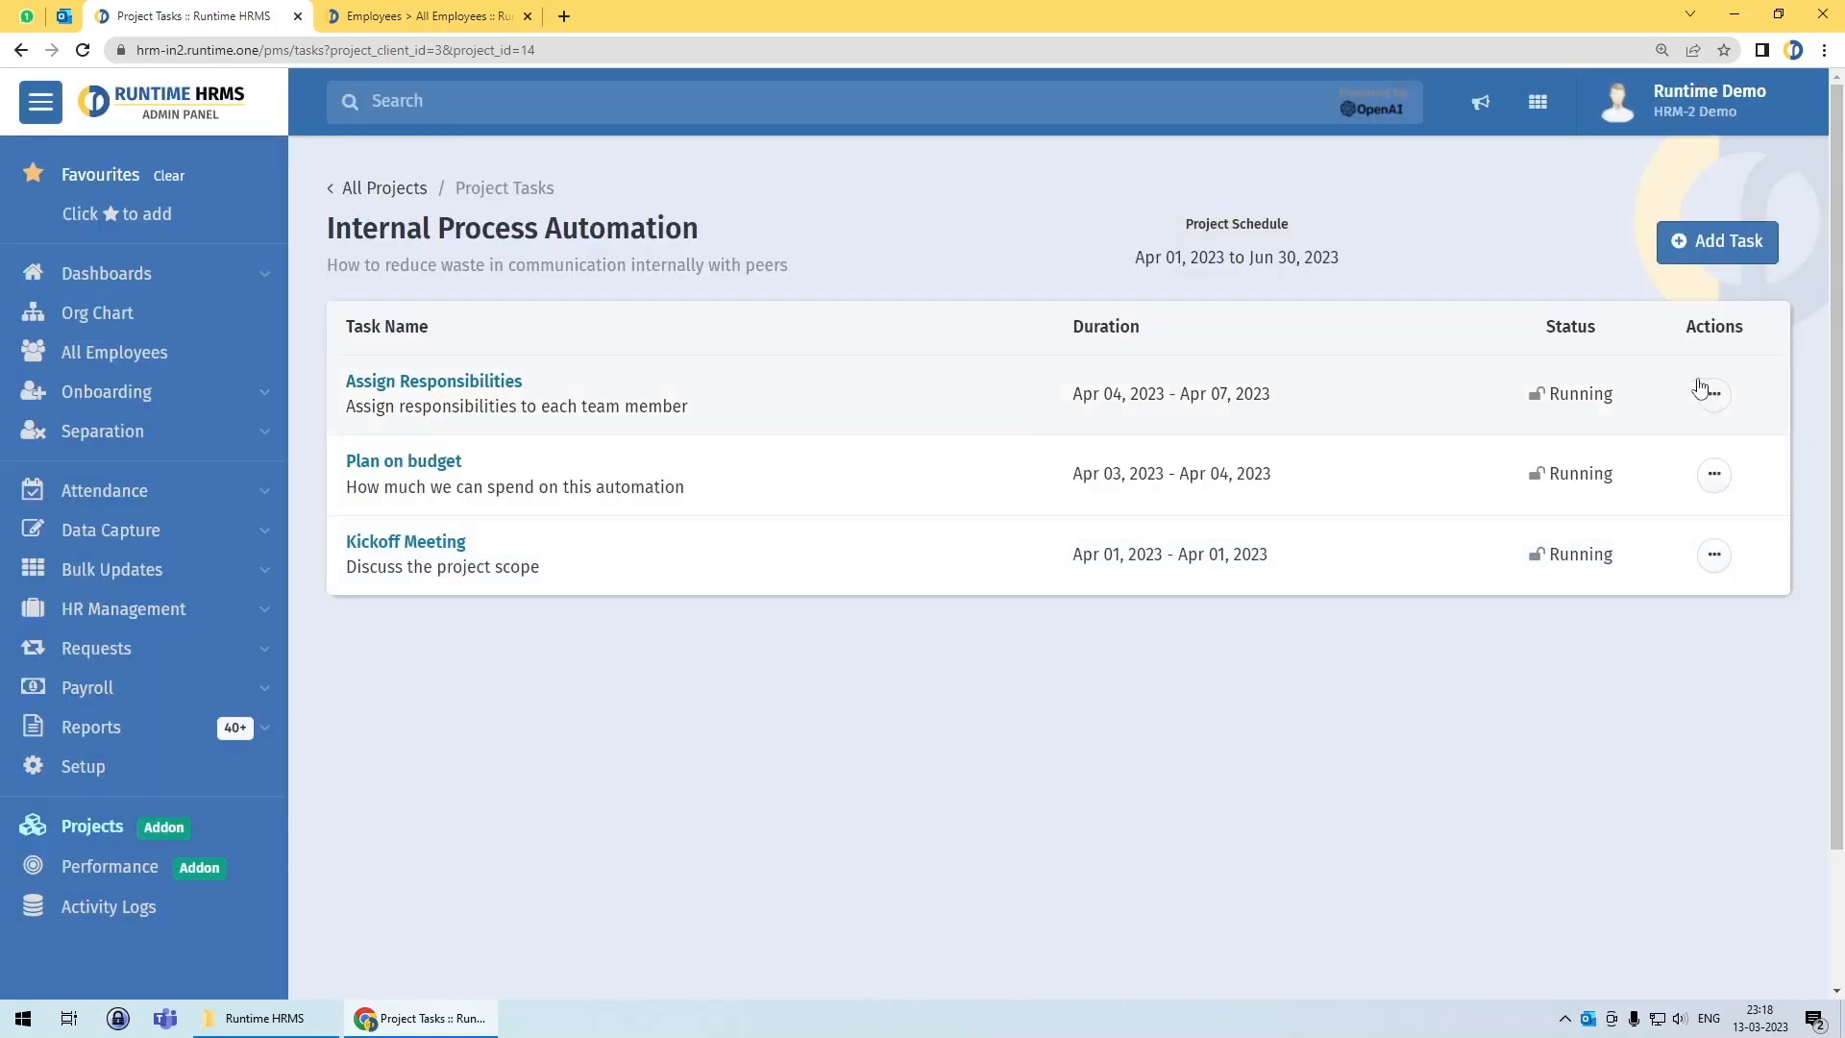
Step: View the timesheet of the Assign Responsibilities task and close it
{"action": "left_click", "coordinate": [1715, 395]}
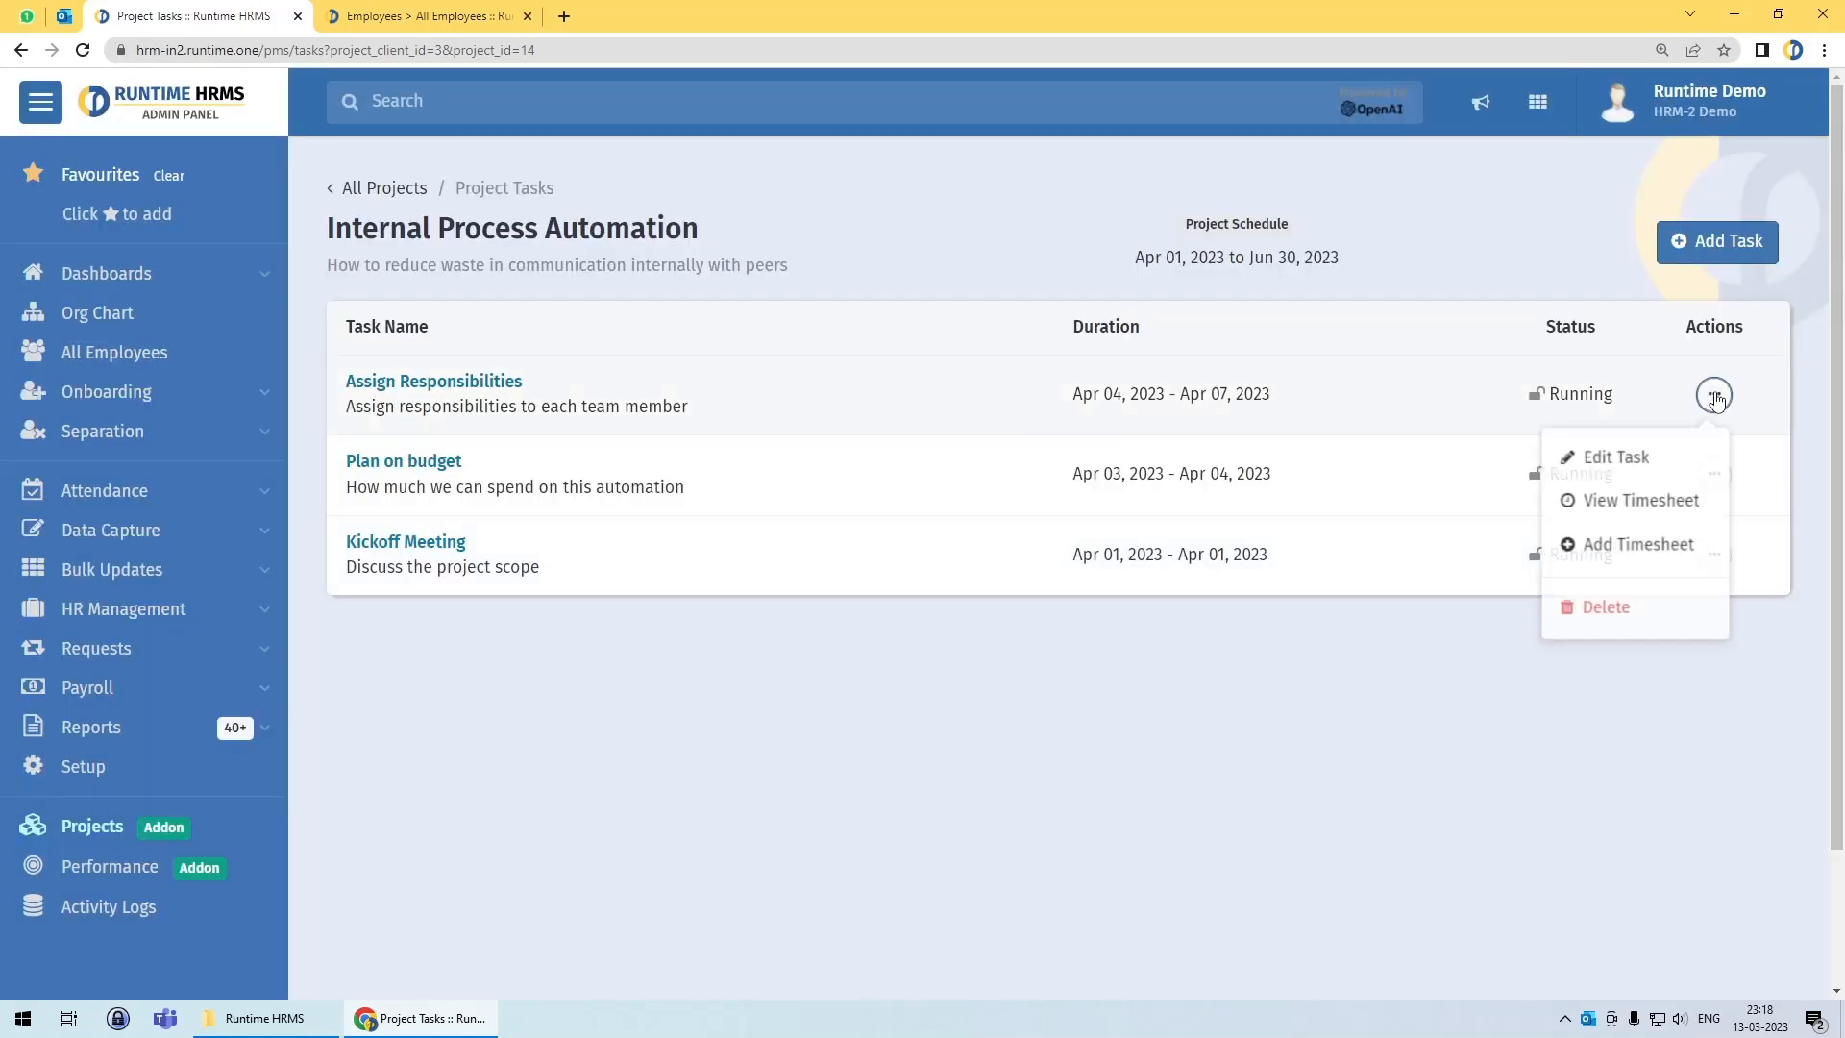
{"action": "left_click", "coordinate": [1651, 514]}
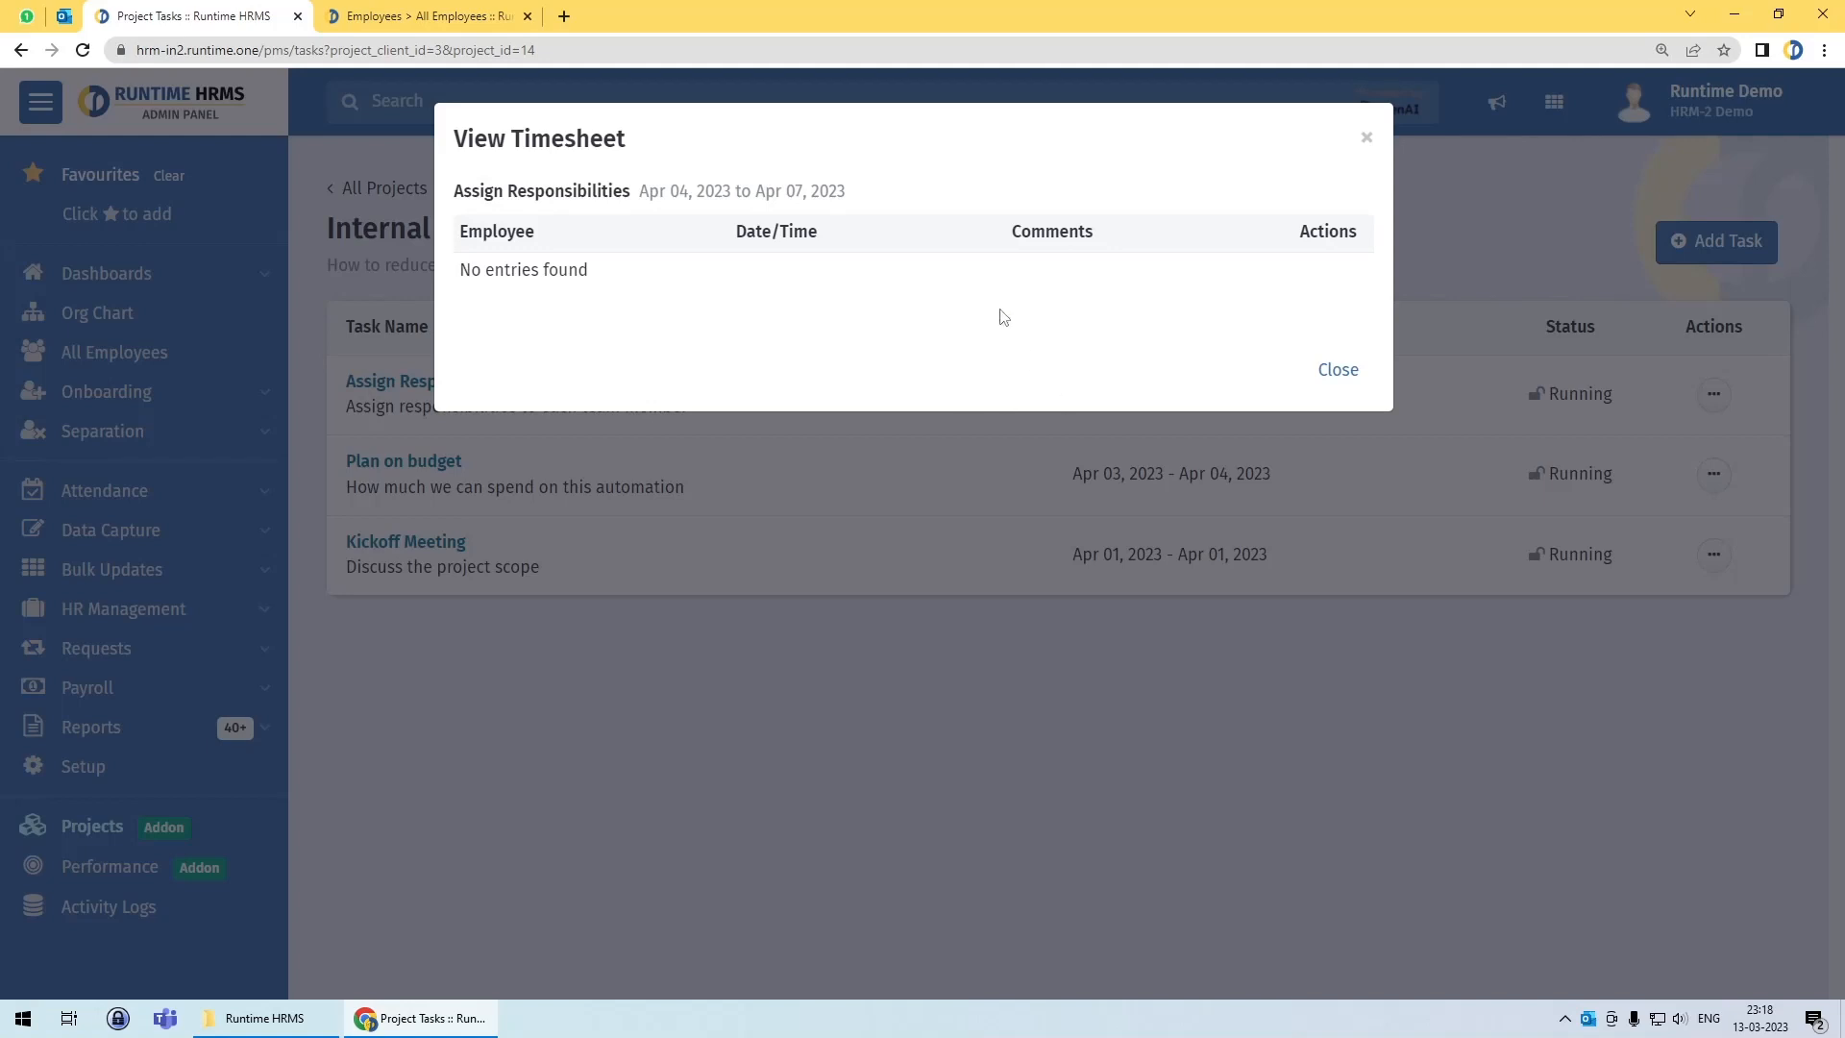
{"action": "left_click", "coordinate": [1681, 457]}
Step: Start a timesheet entry on the Assign Responsibilities task for the first listed team member, dated 2023-04-01
{"action": "left_click", "coordinate": [1714, 393]}
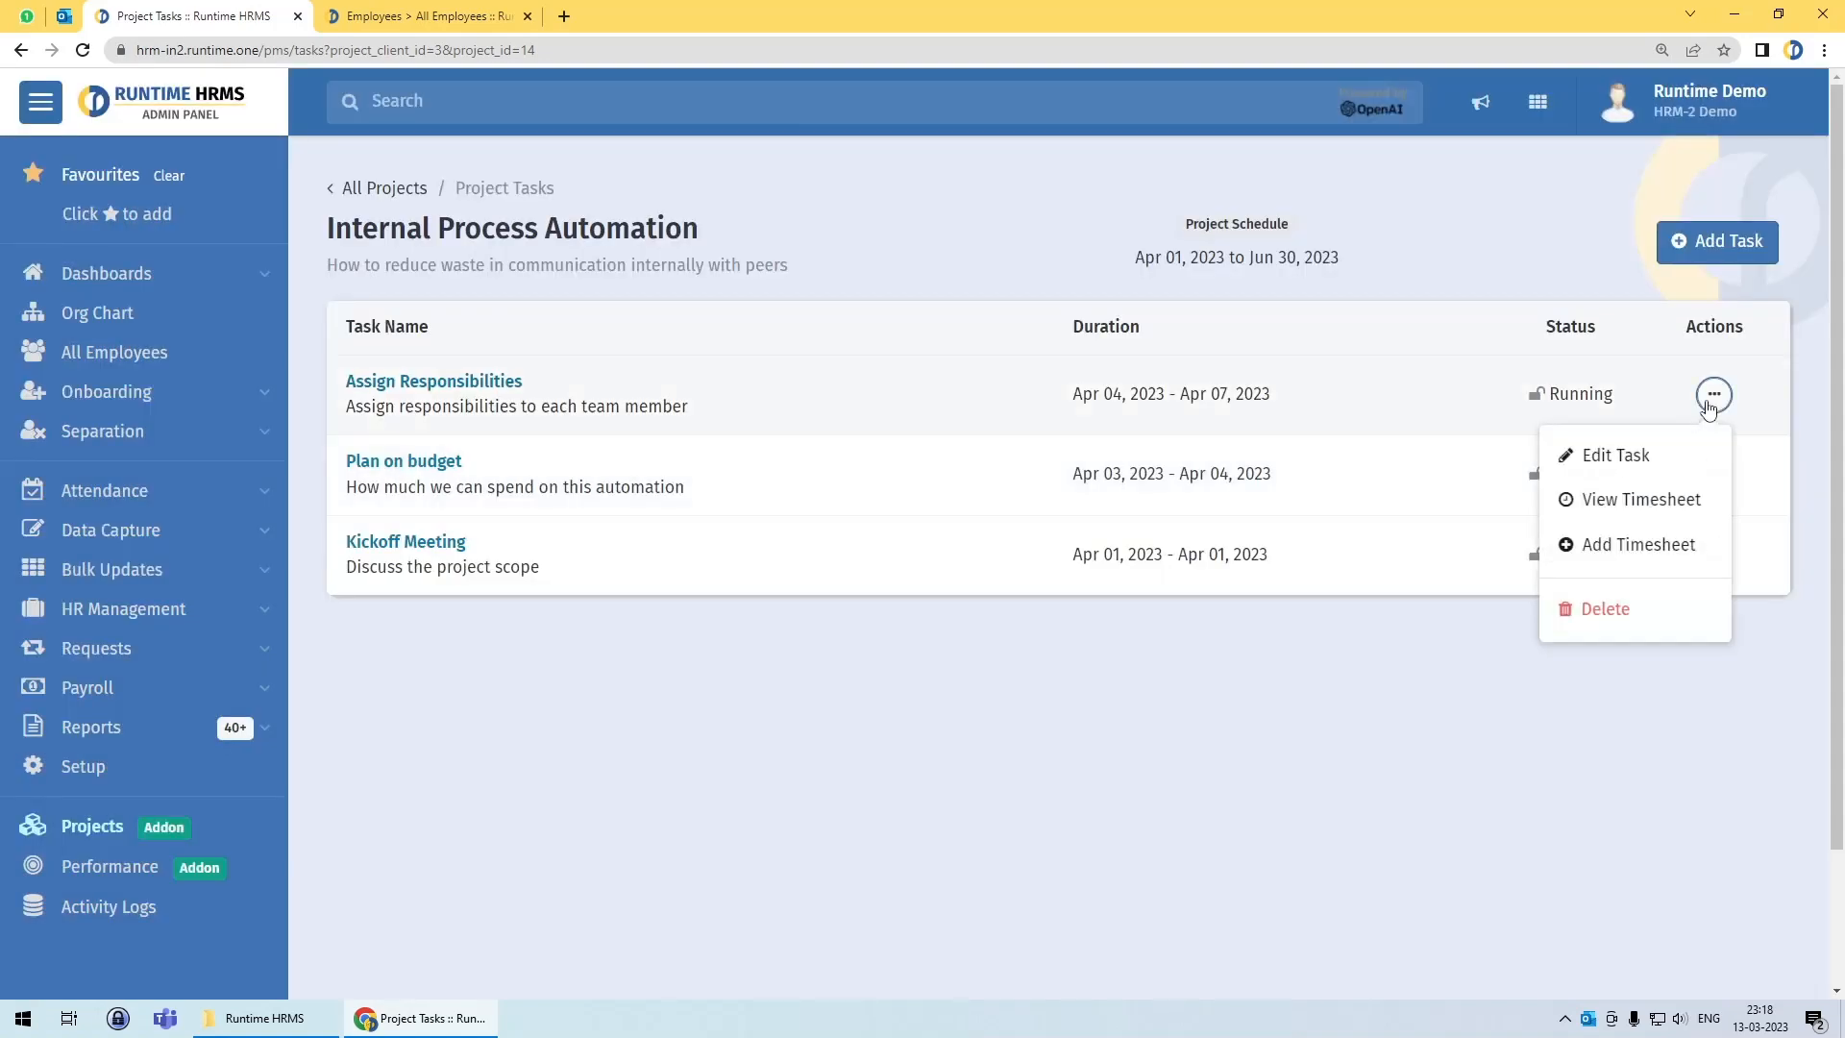
{"action": "left_click", "coordinate": [1669, 555]}
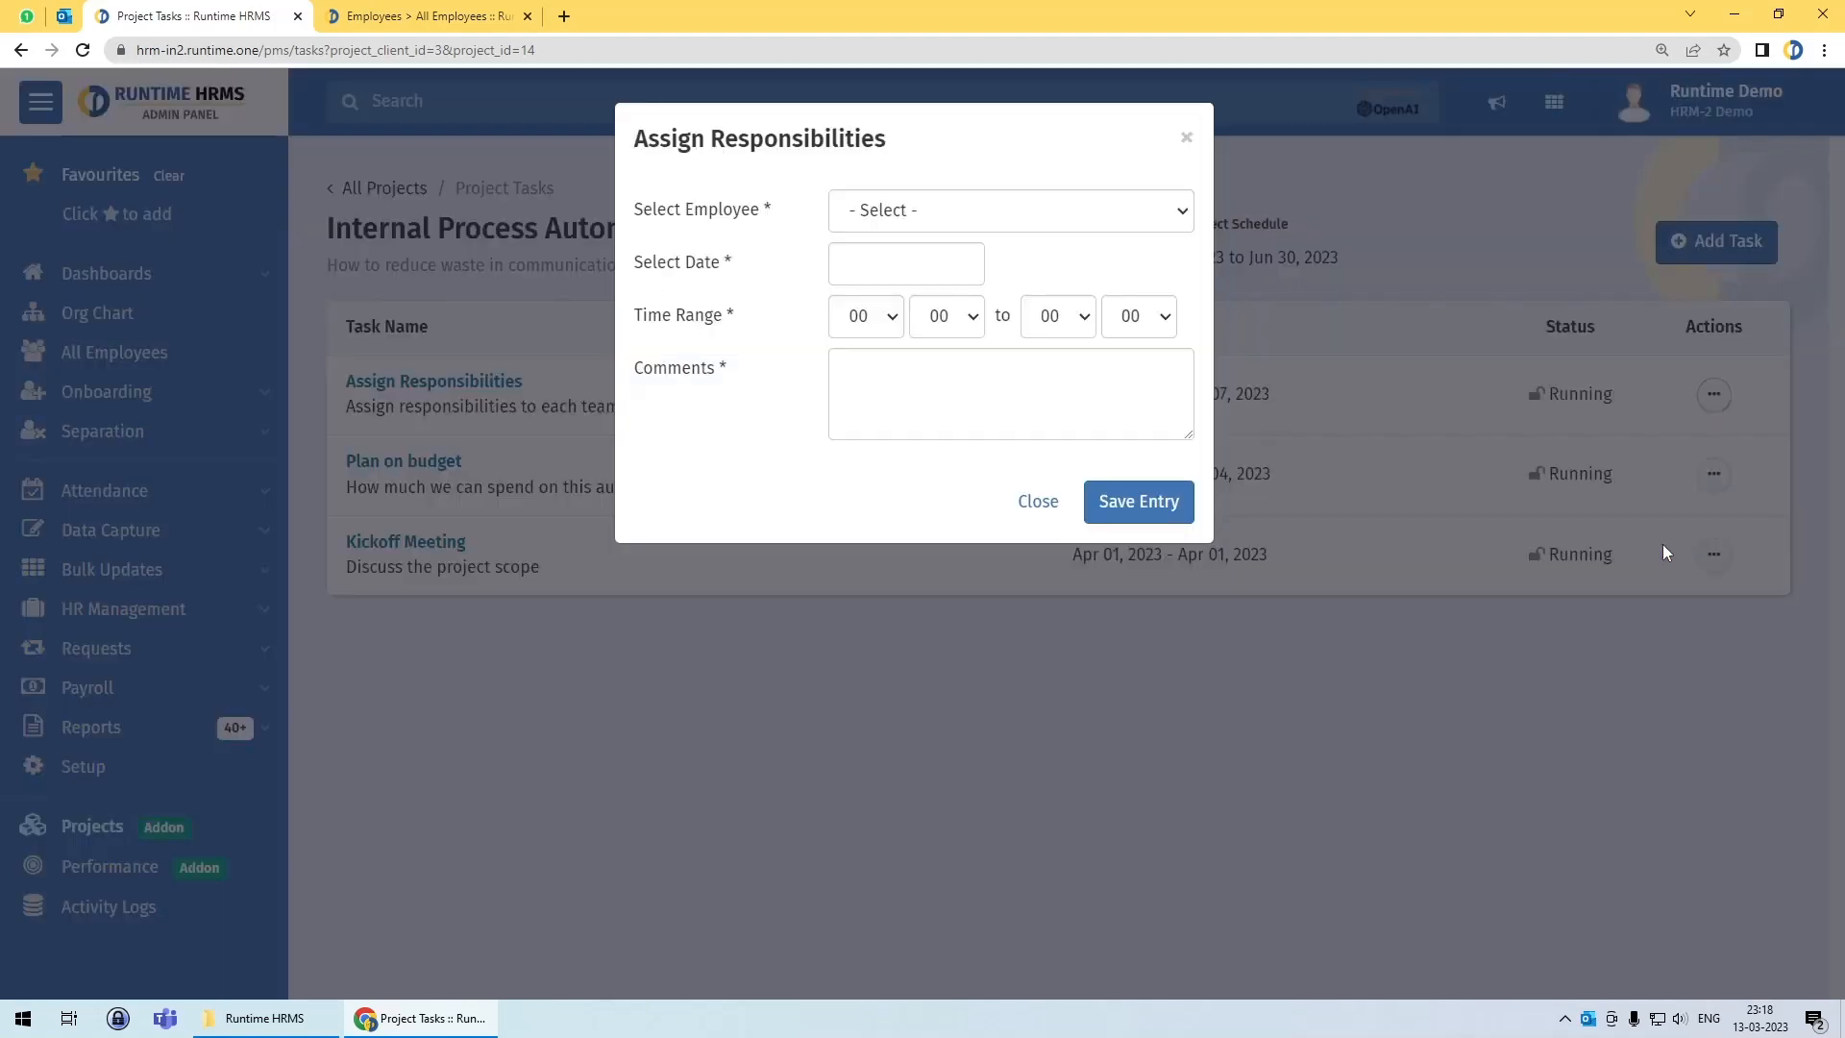
{"action": "left_click", "coordinate": [924, 209]}
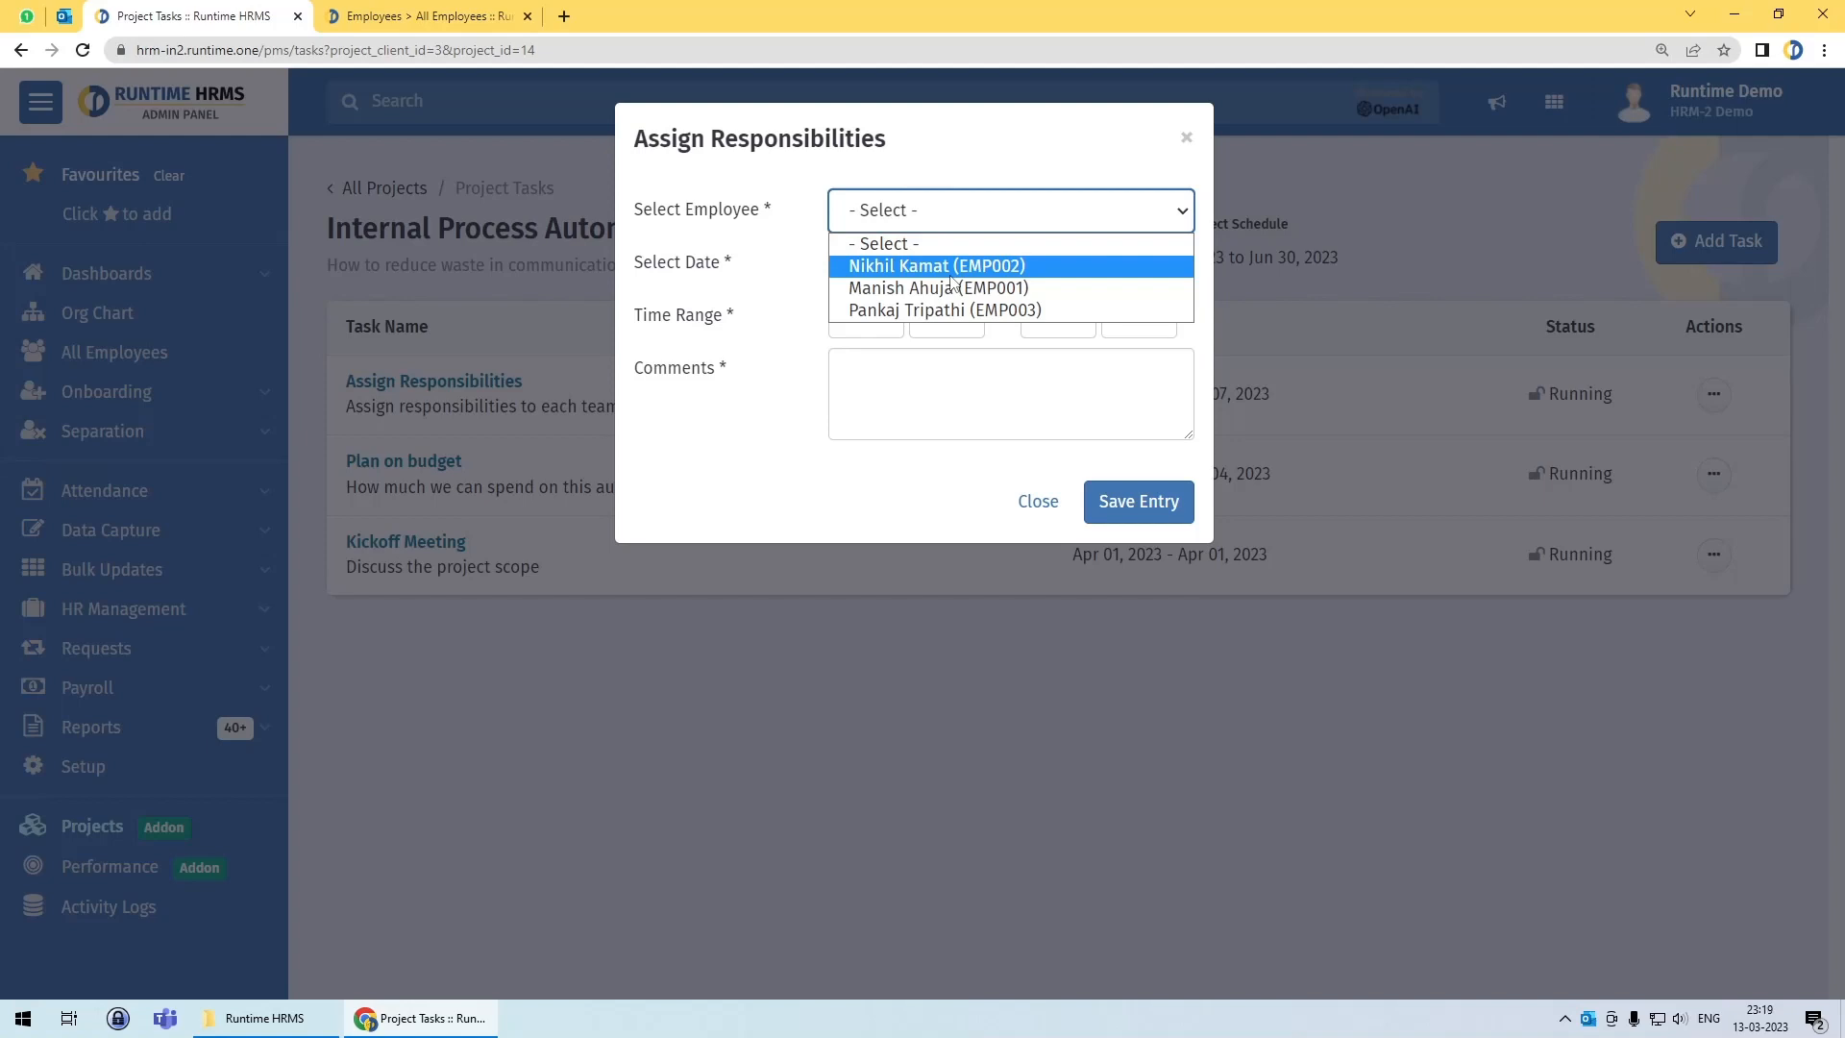
{"action": "left_click", "coordinate": [950, 274]}
{"action": "left_click", "coordinate": [951, 276]}
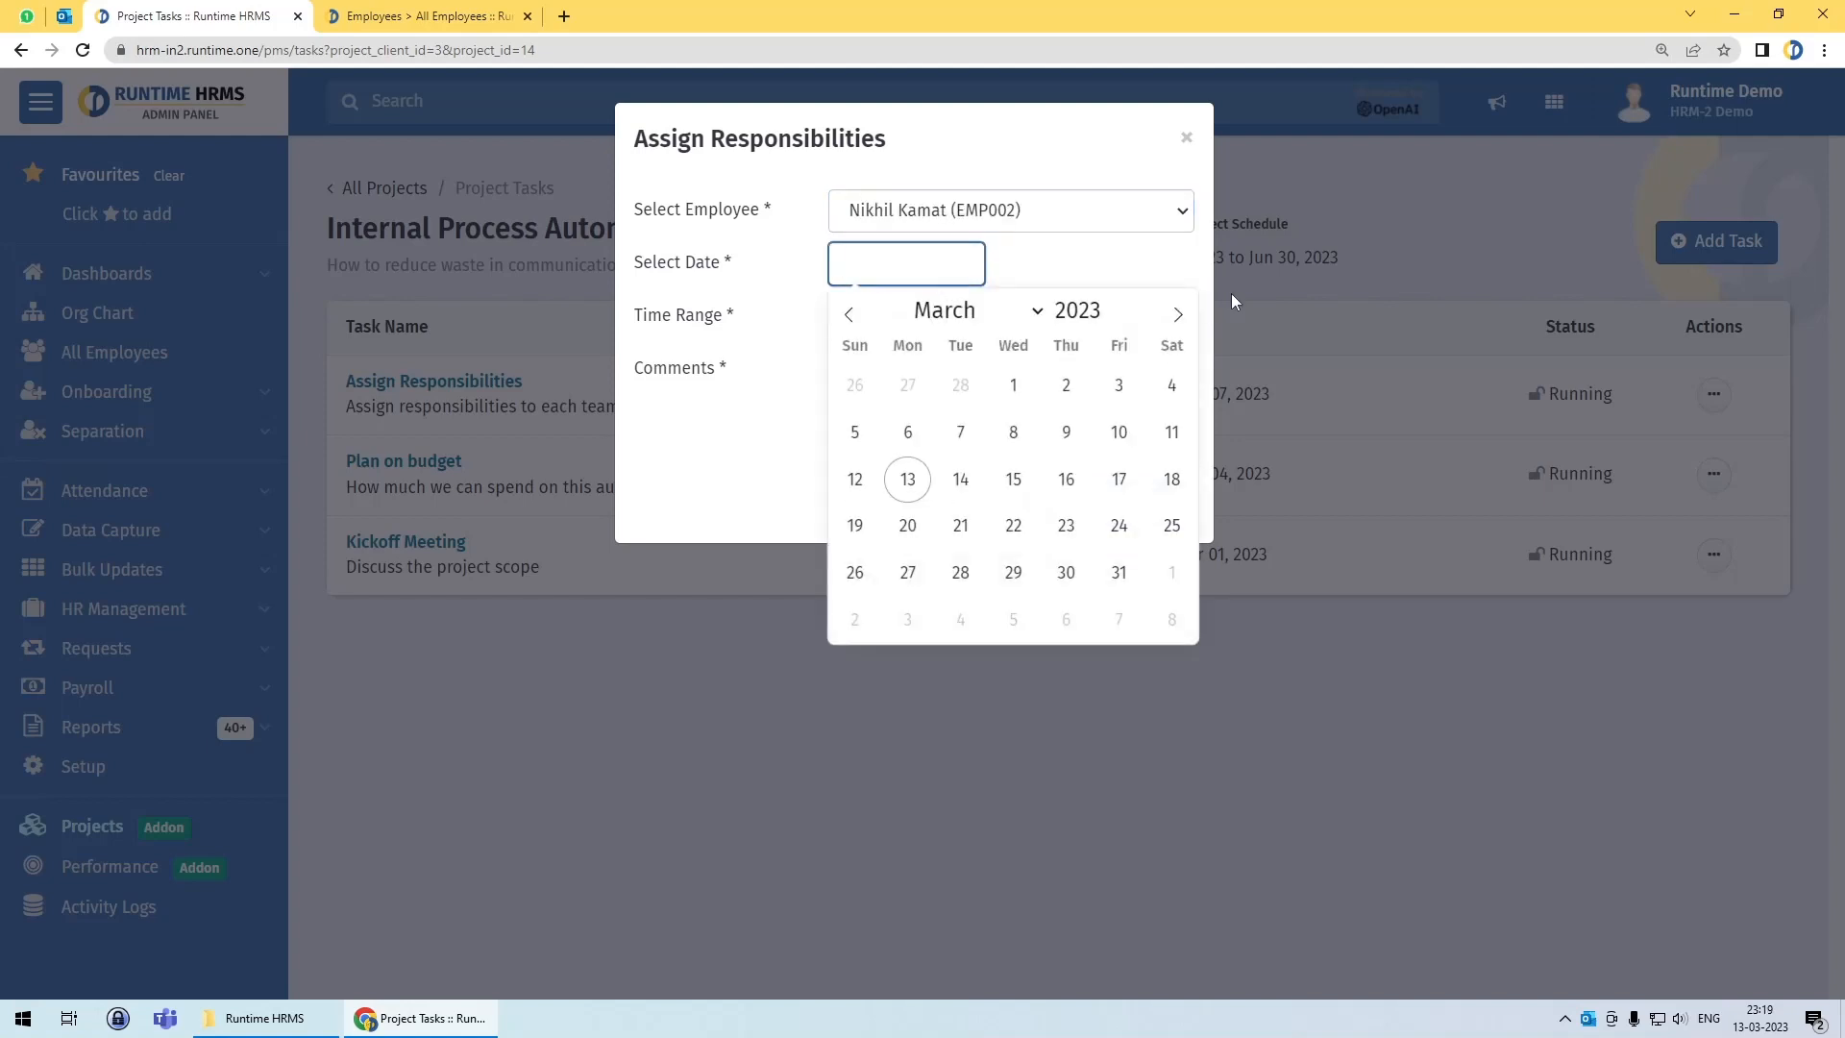
{"action": "left_click", "coordinate": [1178, 314]}
{"action": "left_click", "coordinate": [1172, 390]}
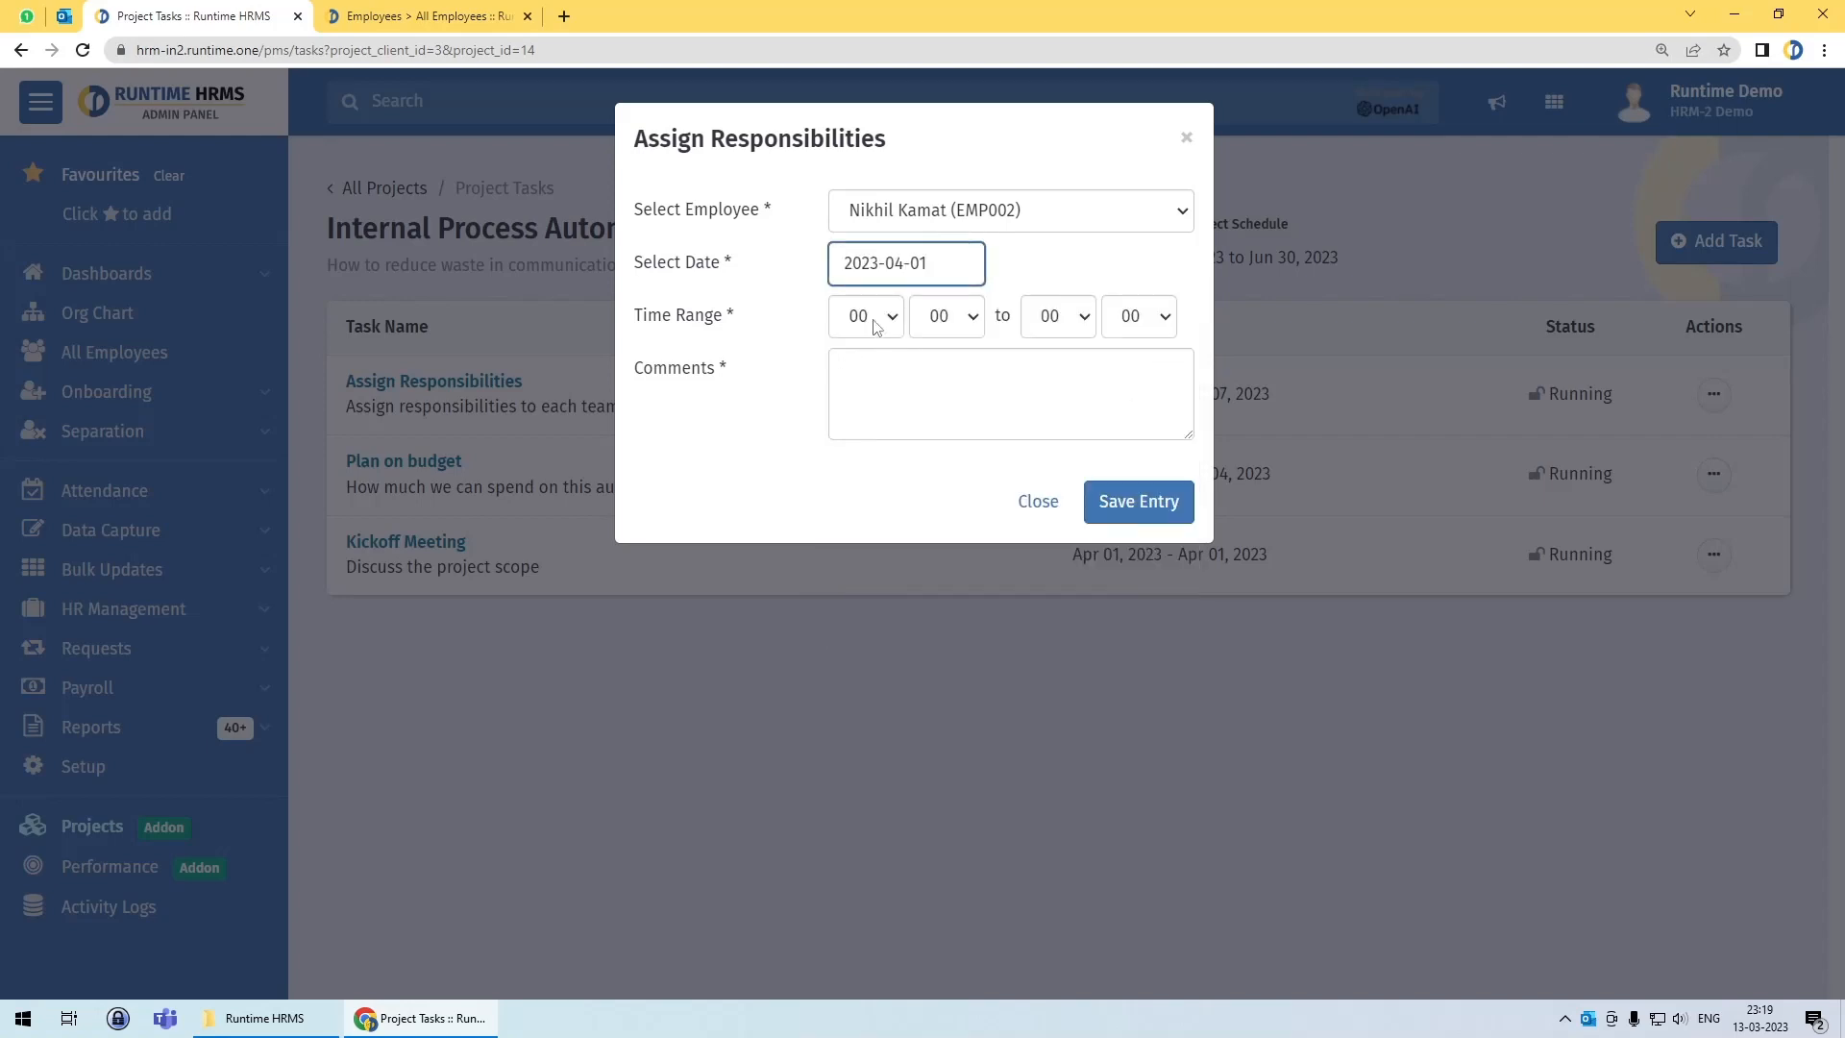
Step: Set the timesheet entry's time range from 10:00 to 11:00, leave the comments empty and close the entry without saving
{"action": "left_click", "coordinate": [894, 306]}
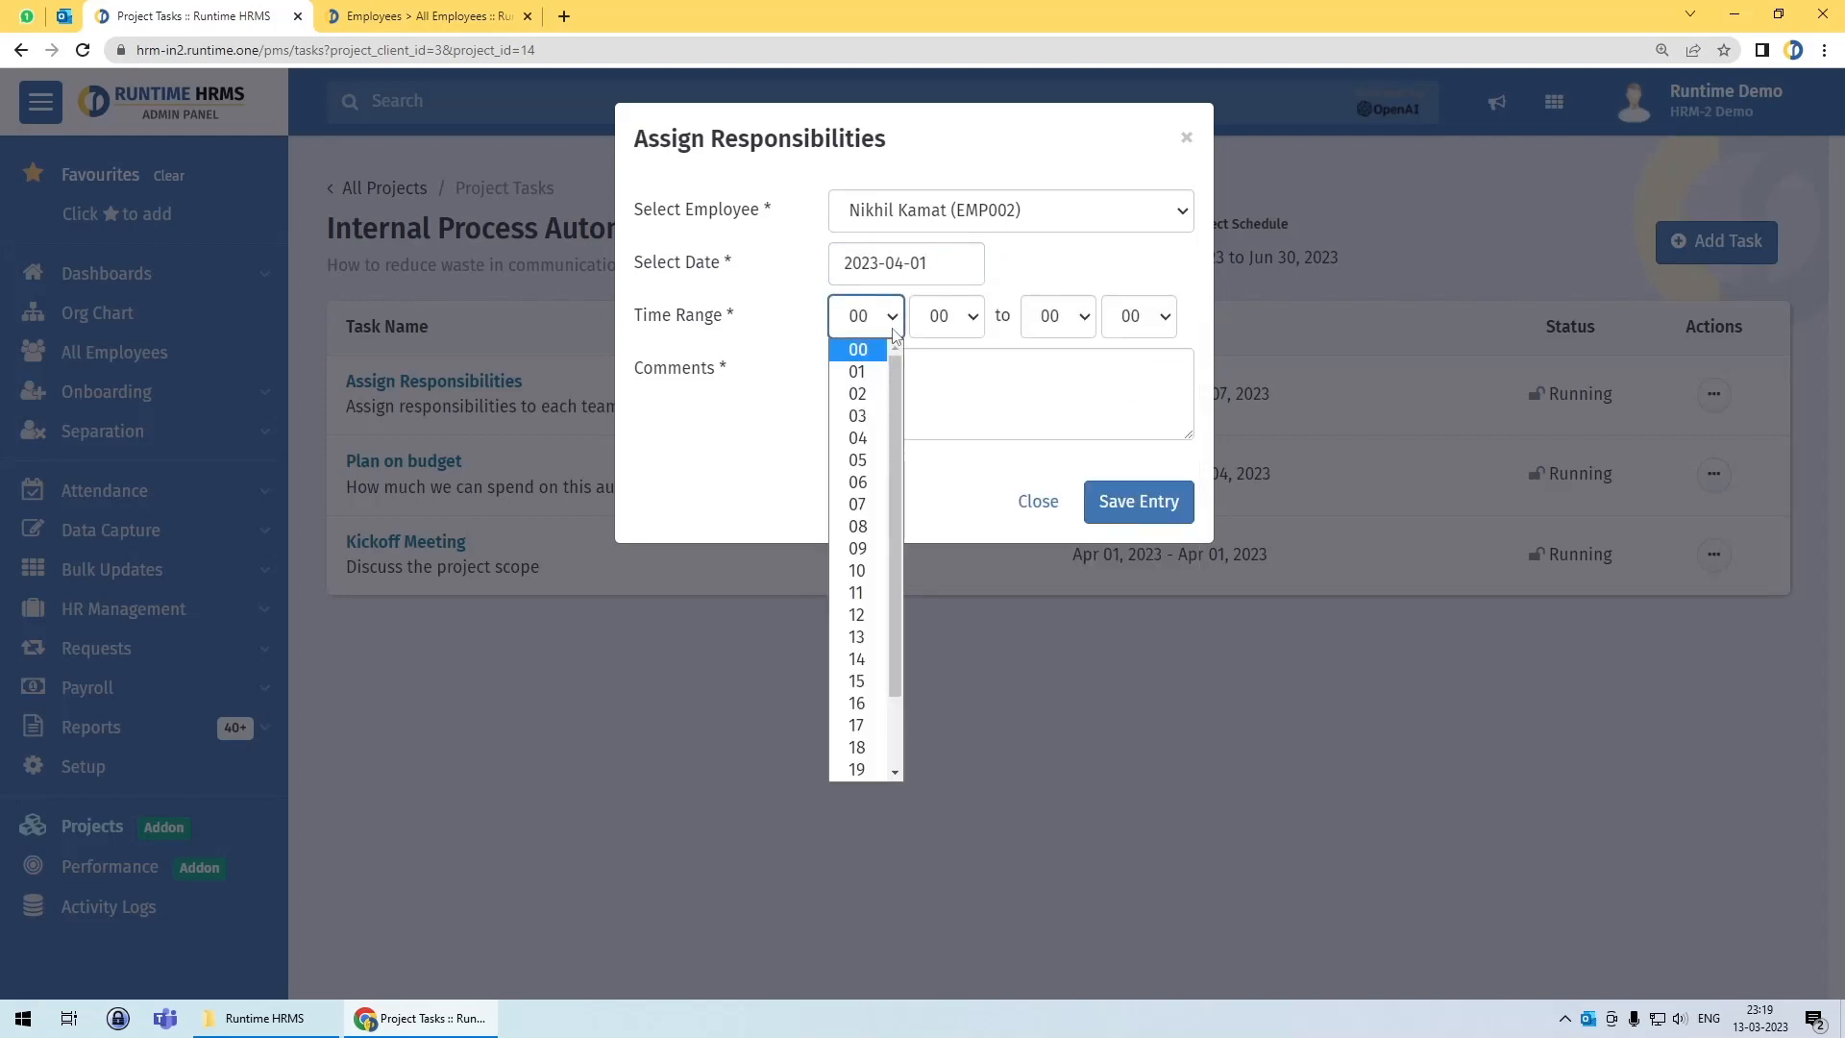
{"action": "scroll", "coordinate": [879, 528], "scroll_direction": "down", "scroll_amount": 2}
{"action": "left_click", "coordinate": [858, 481]}
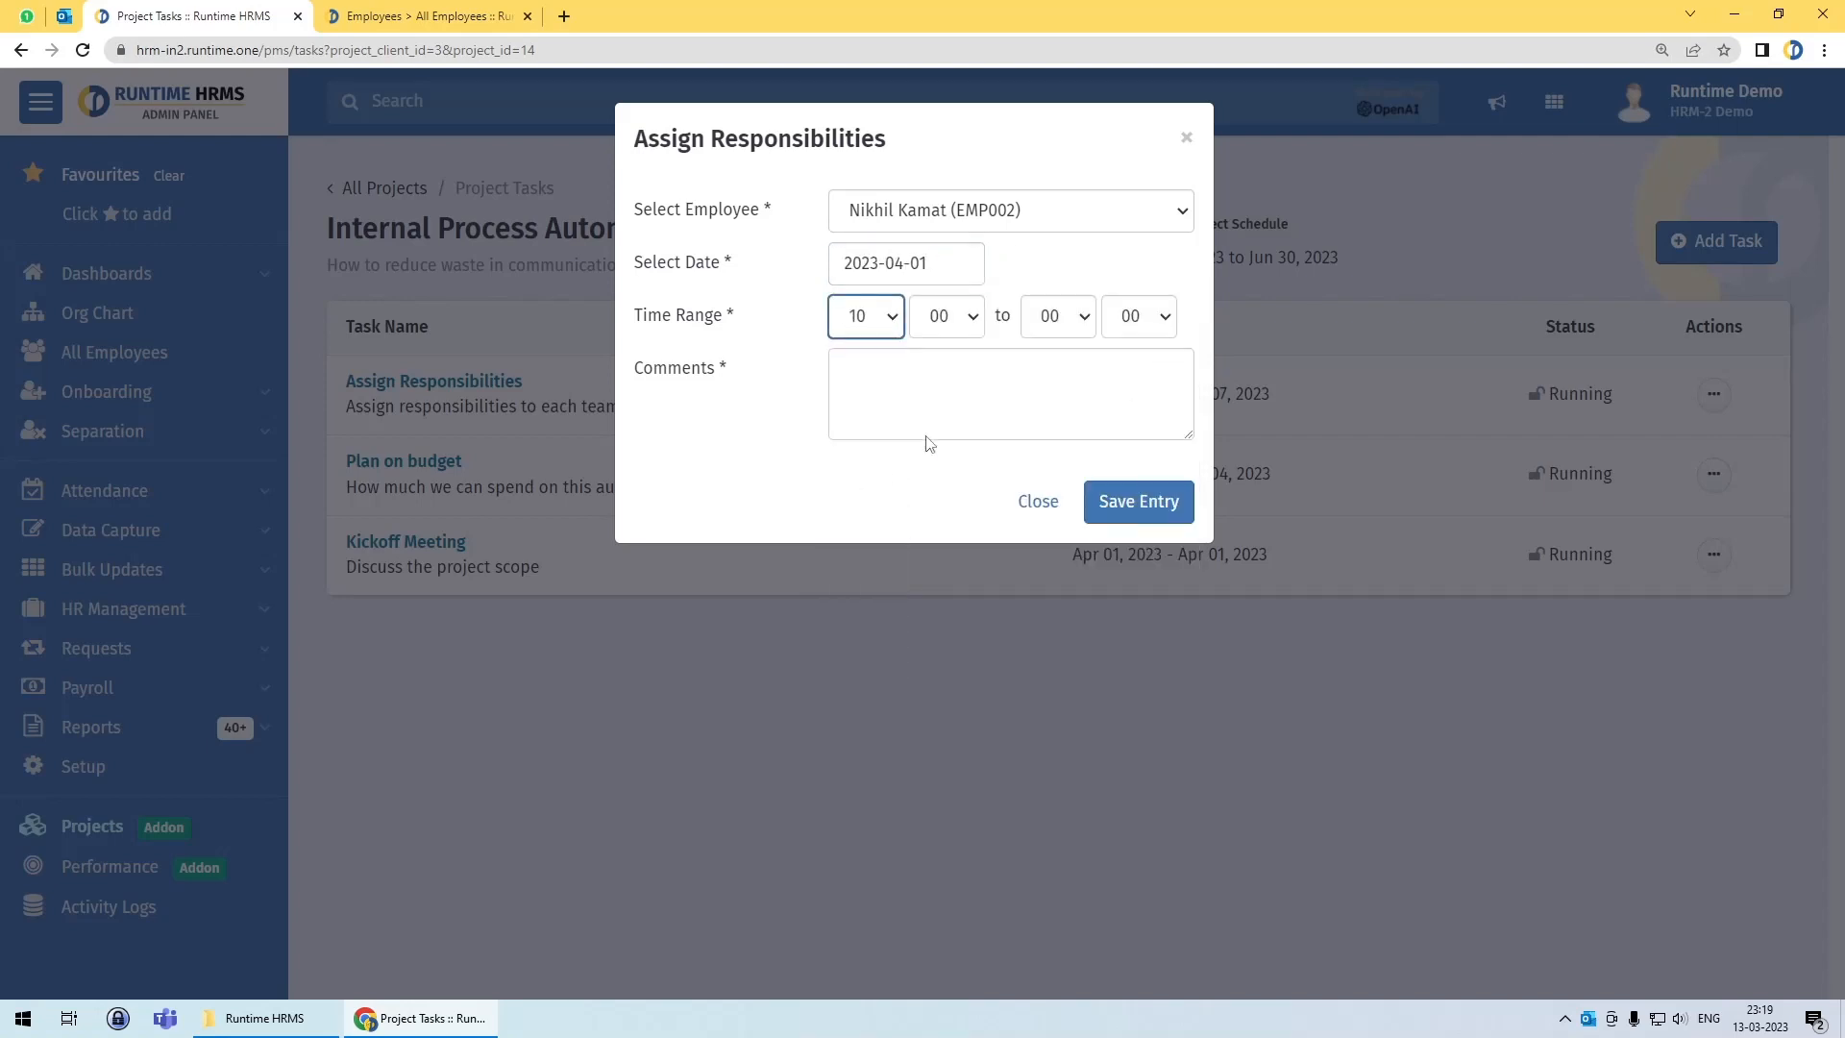
{"action": "left_click", "coordinate": [1055, 318]}
{"action": "left_click", "coordinate": [1050, 592]}
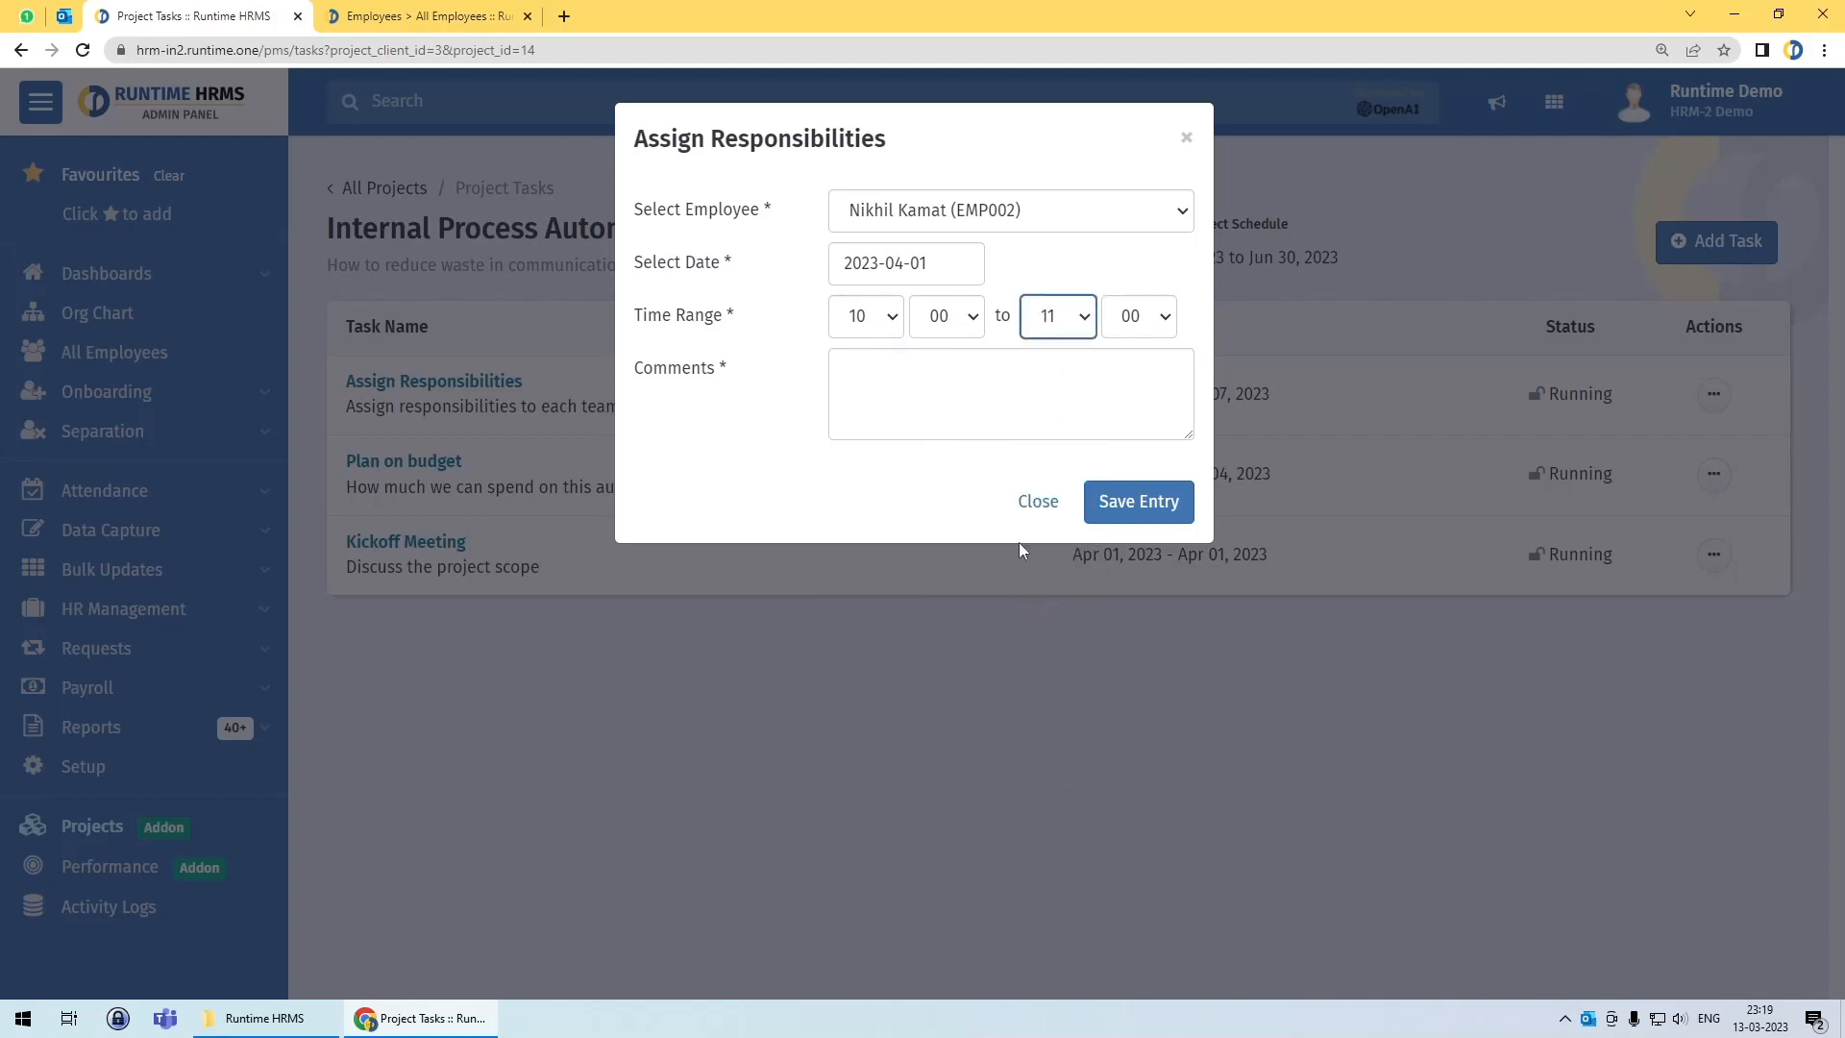
{"action": "left_click", "coordinate": [1098, 396]}
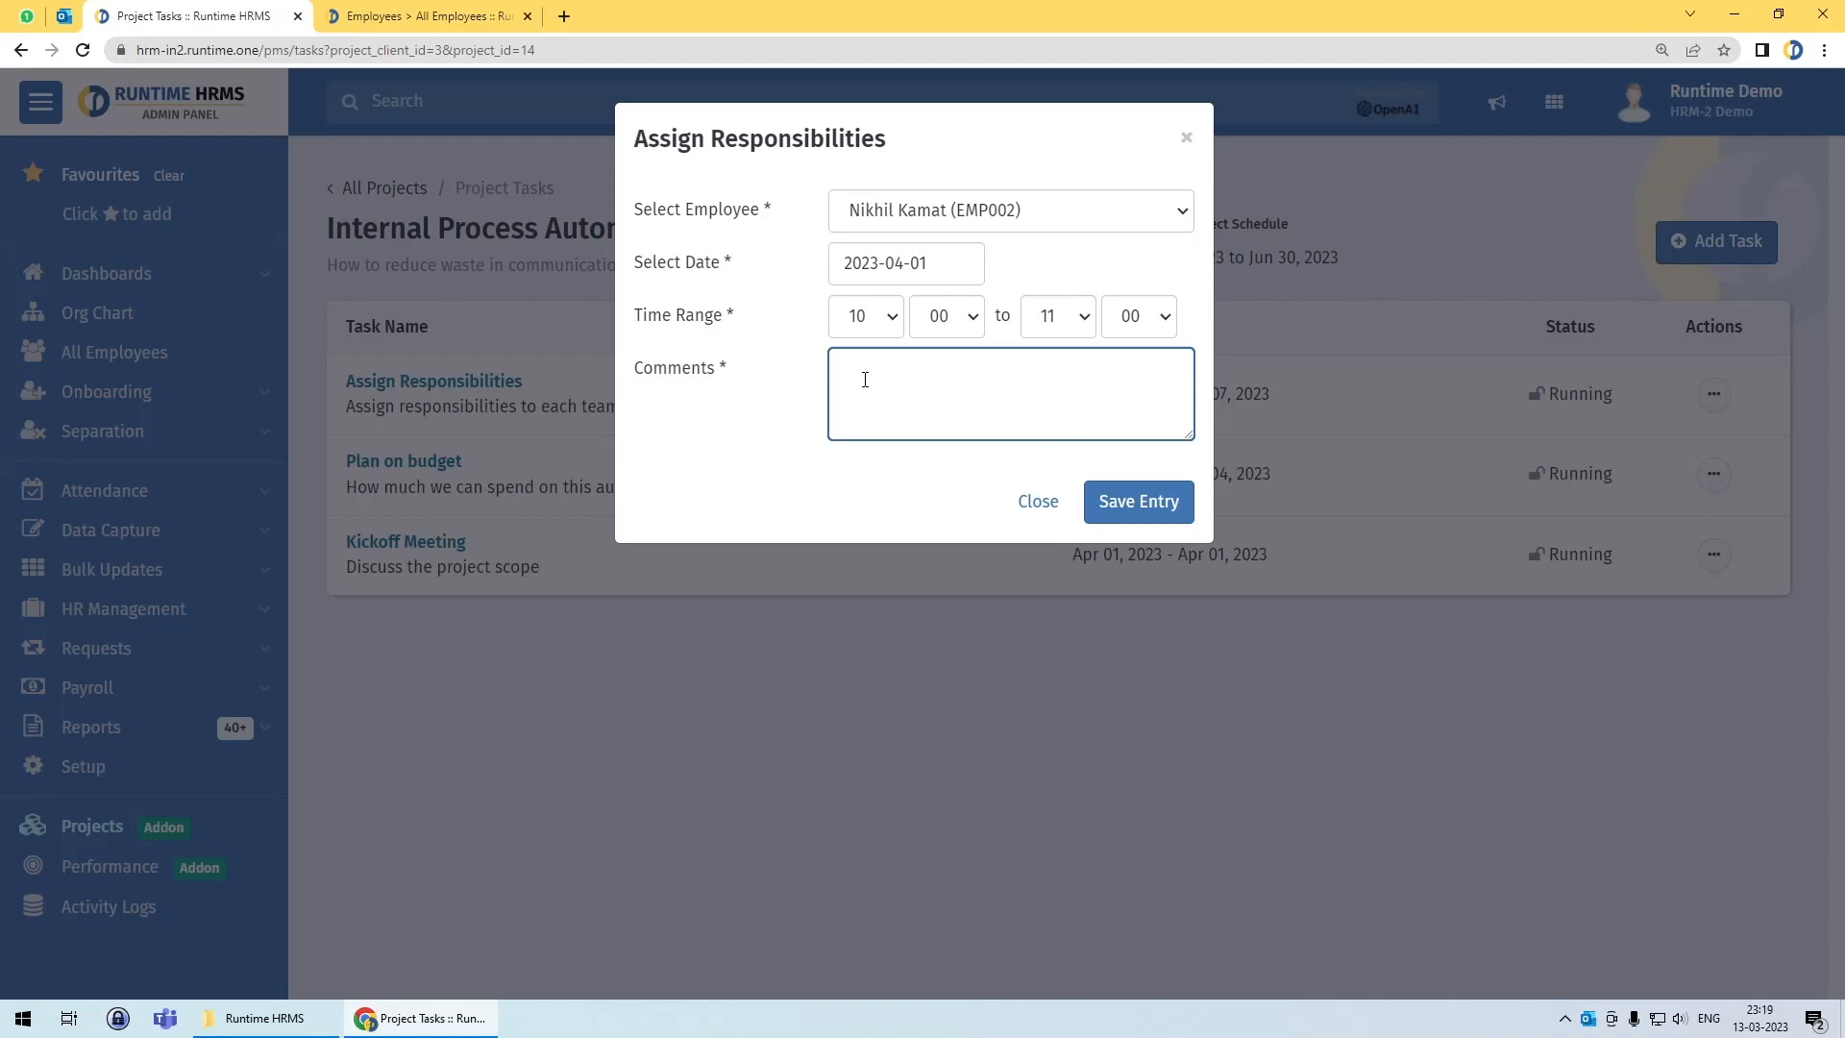
{"action": "left_click", "coordinate": [1185, 136]}
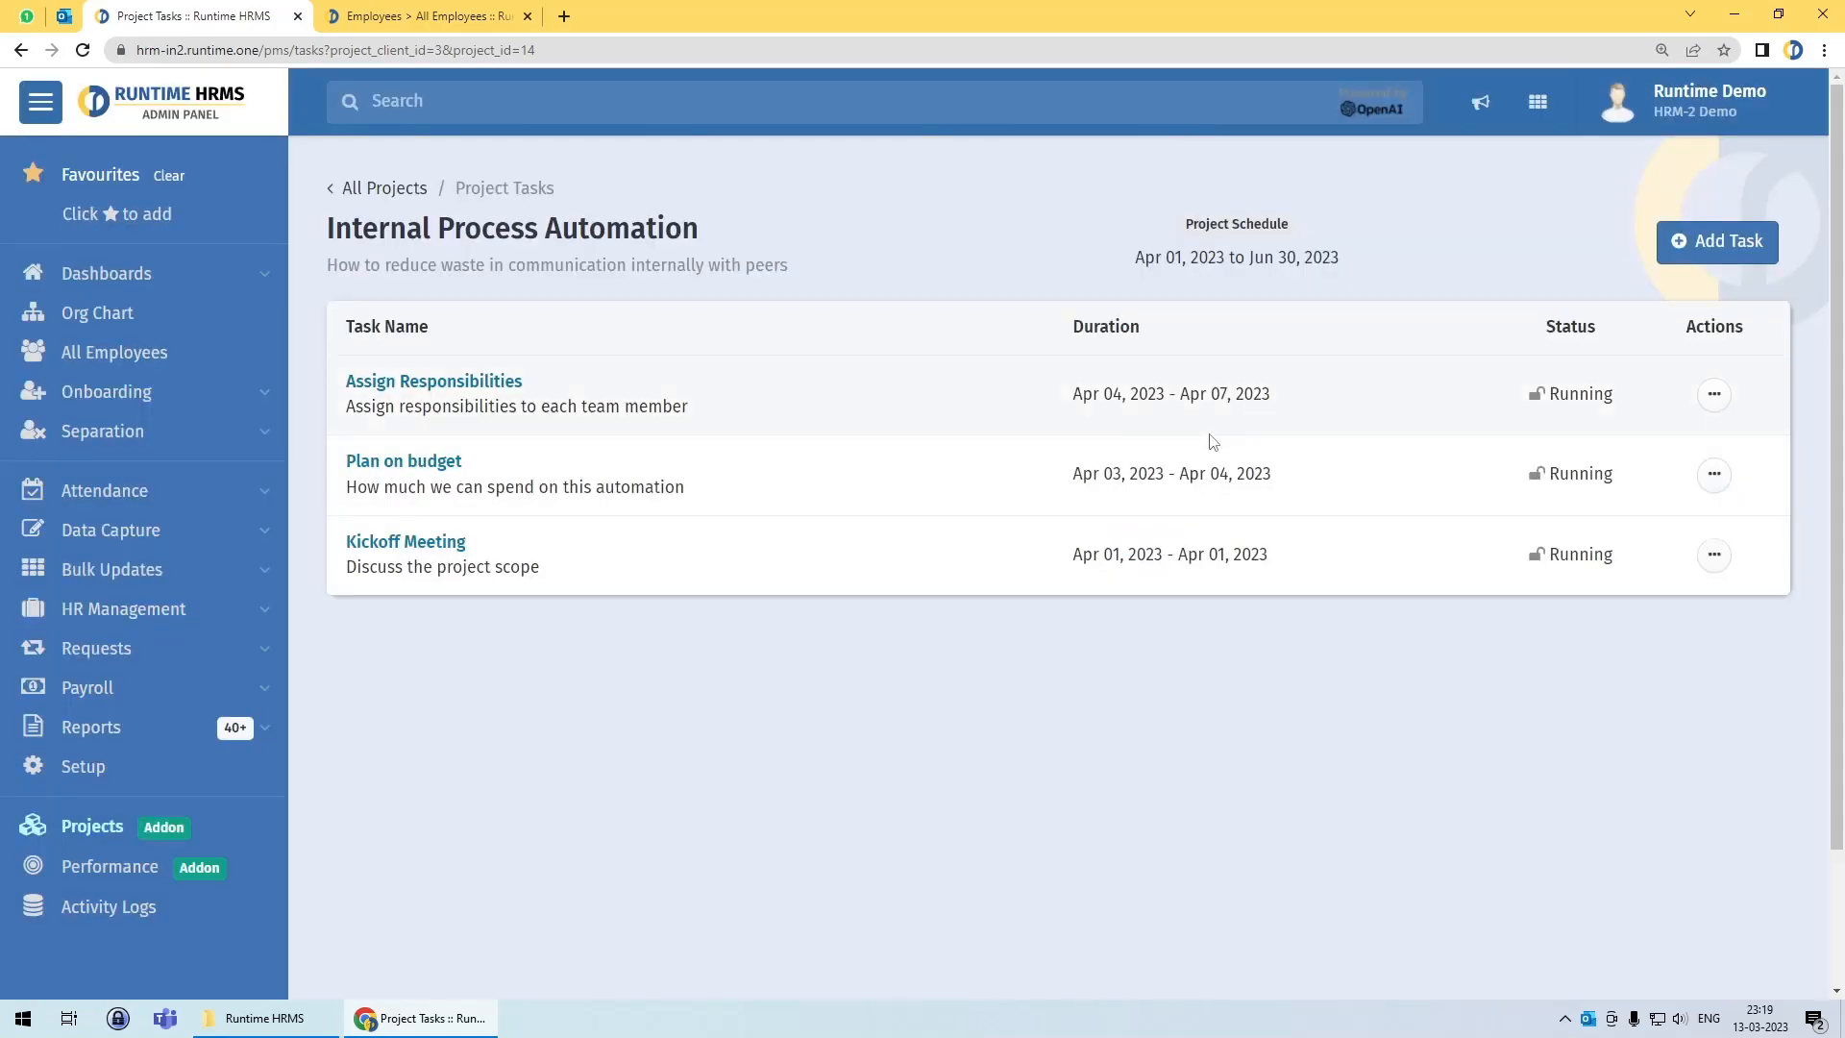
Step: Check the actions available for the Assign Responsibilities task, including Delete, without applying any
{"action": "left_click", "coordinate": [1724, 403]}
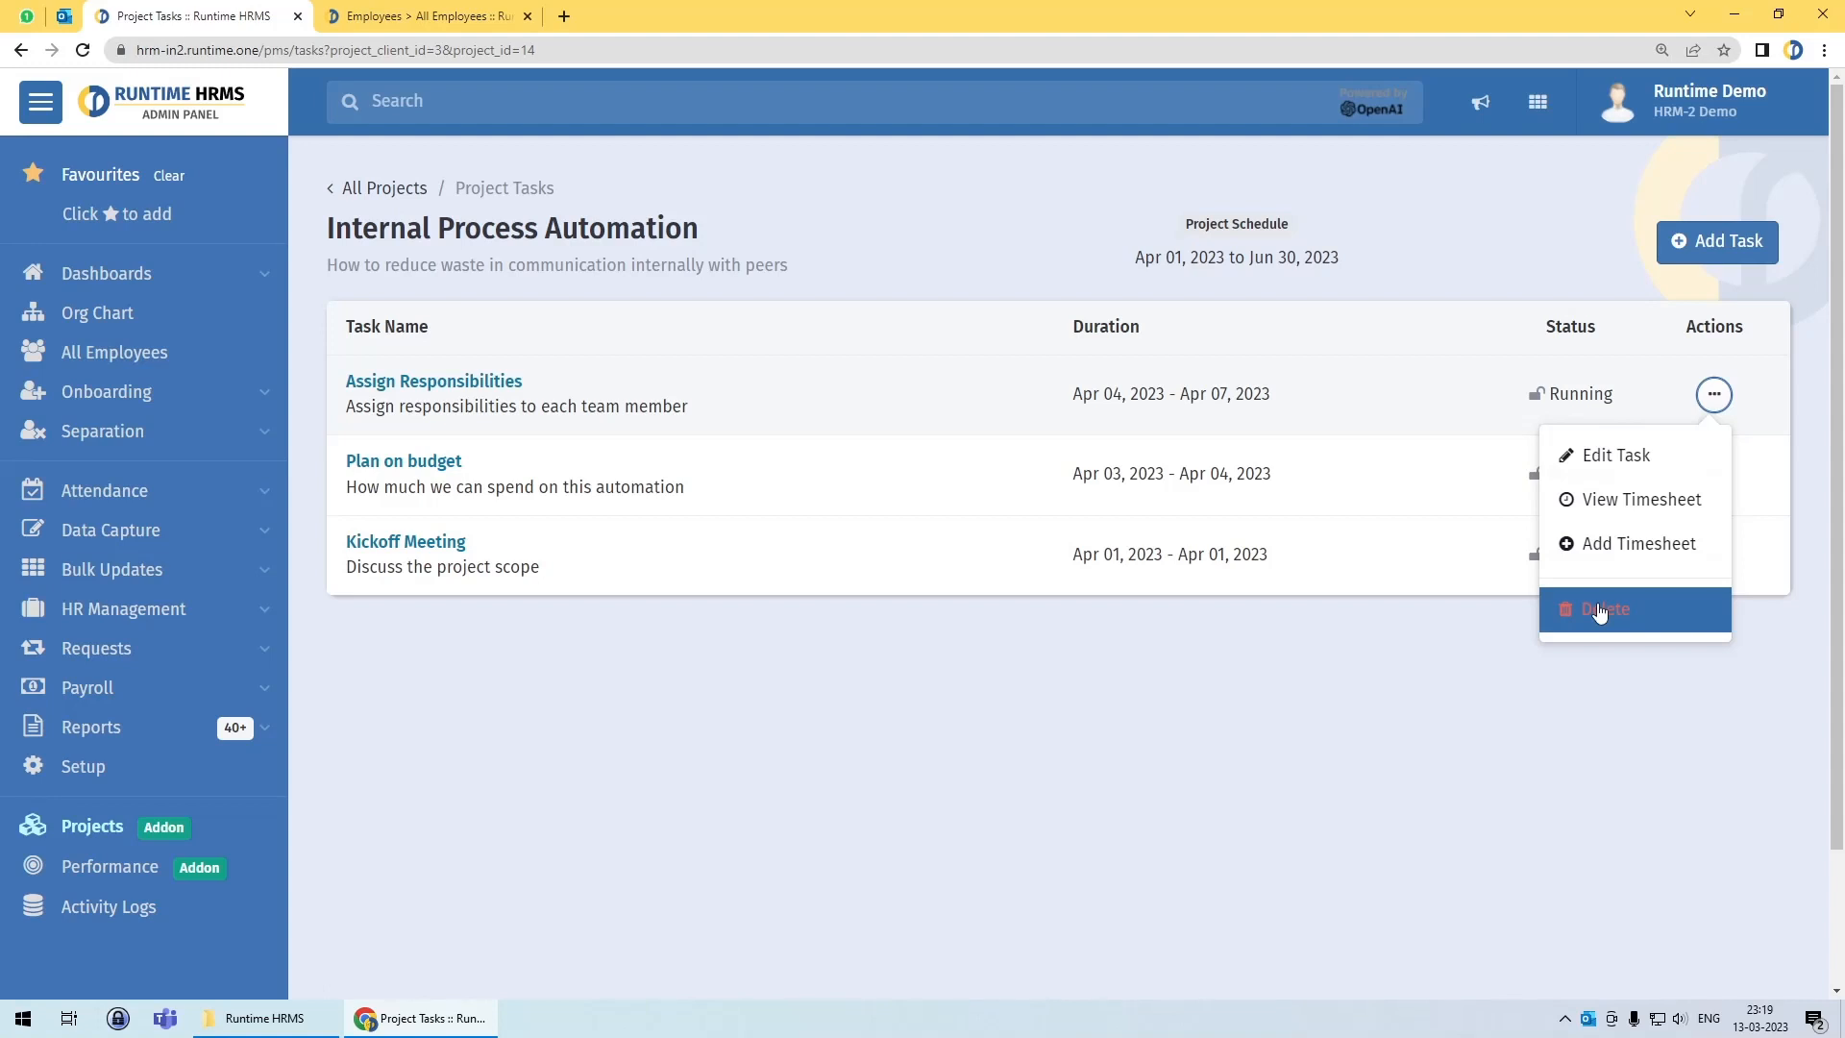
{"action": "left_click", "coordinate": [1272, 395]}
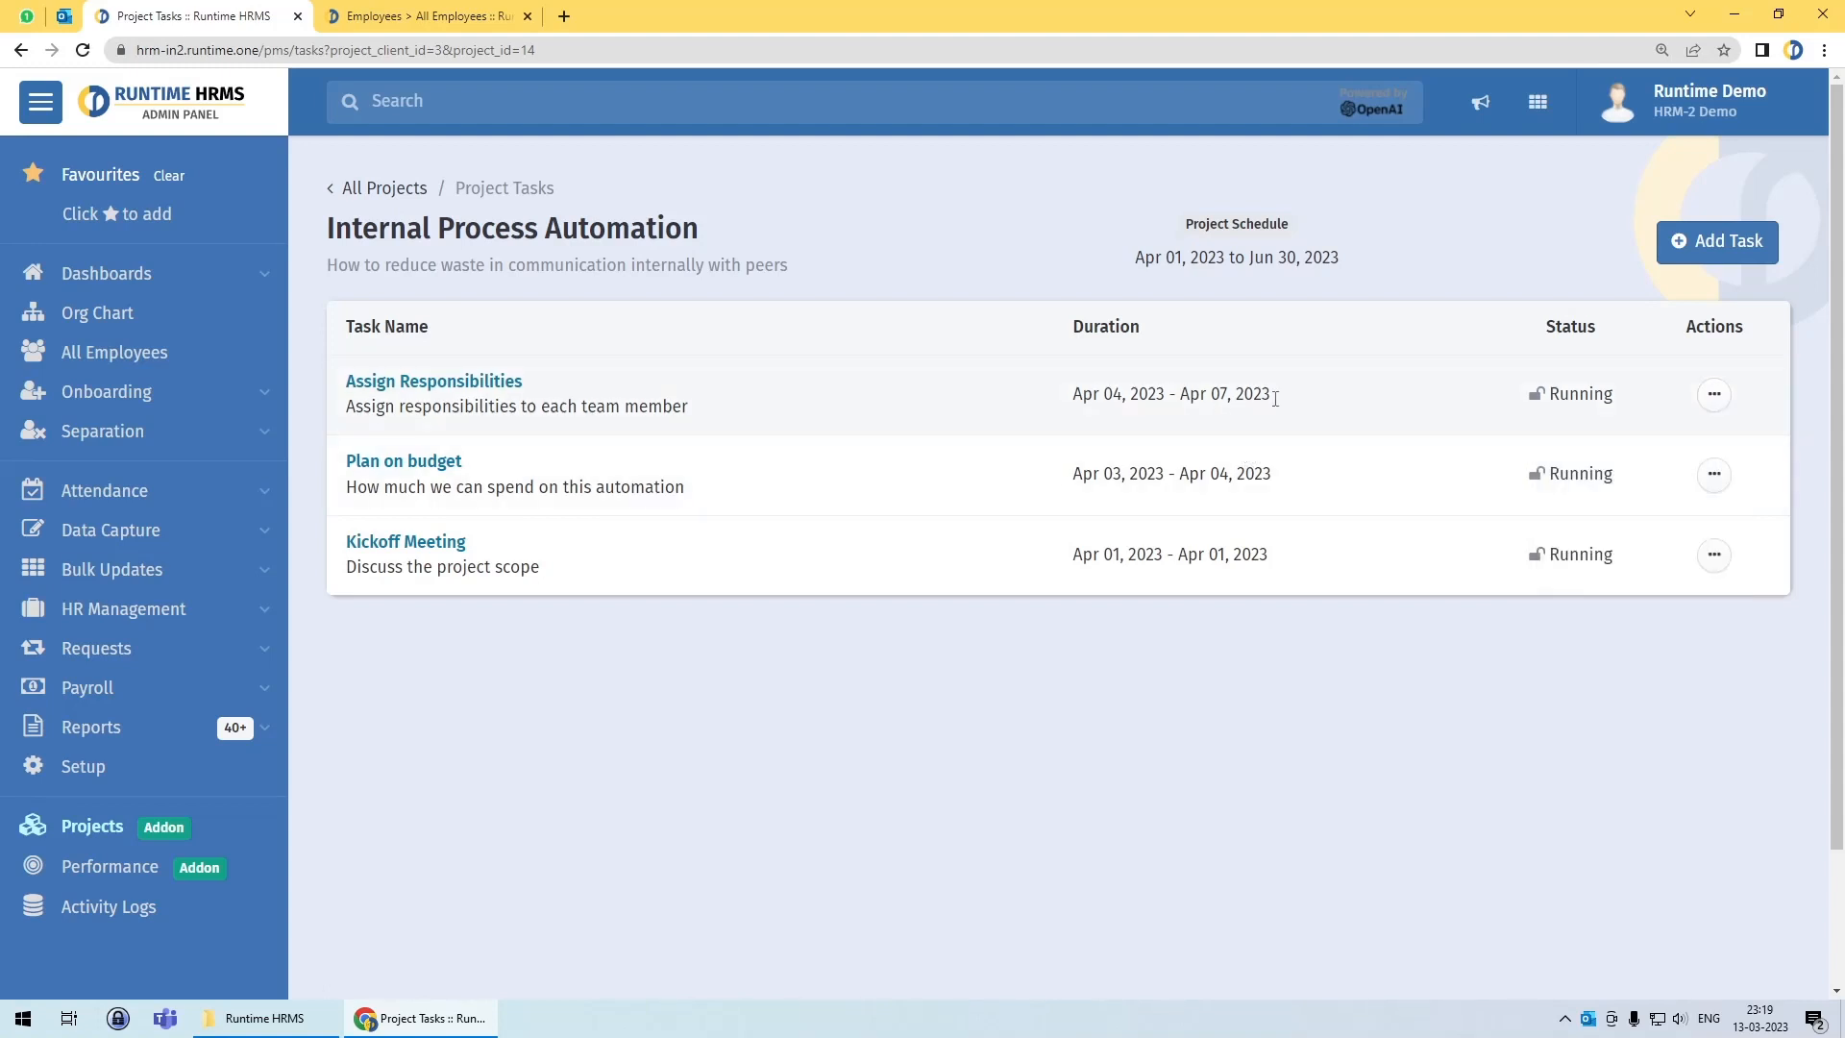
{"action": "left_click", "coordinate": [1711, 402]}
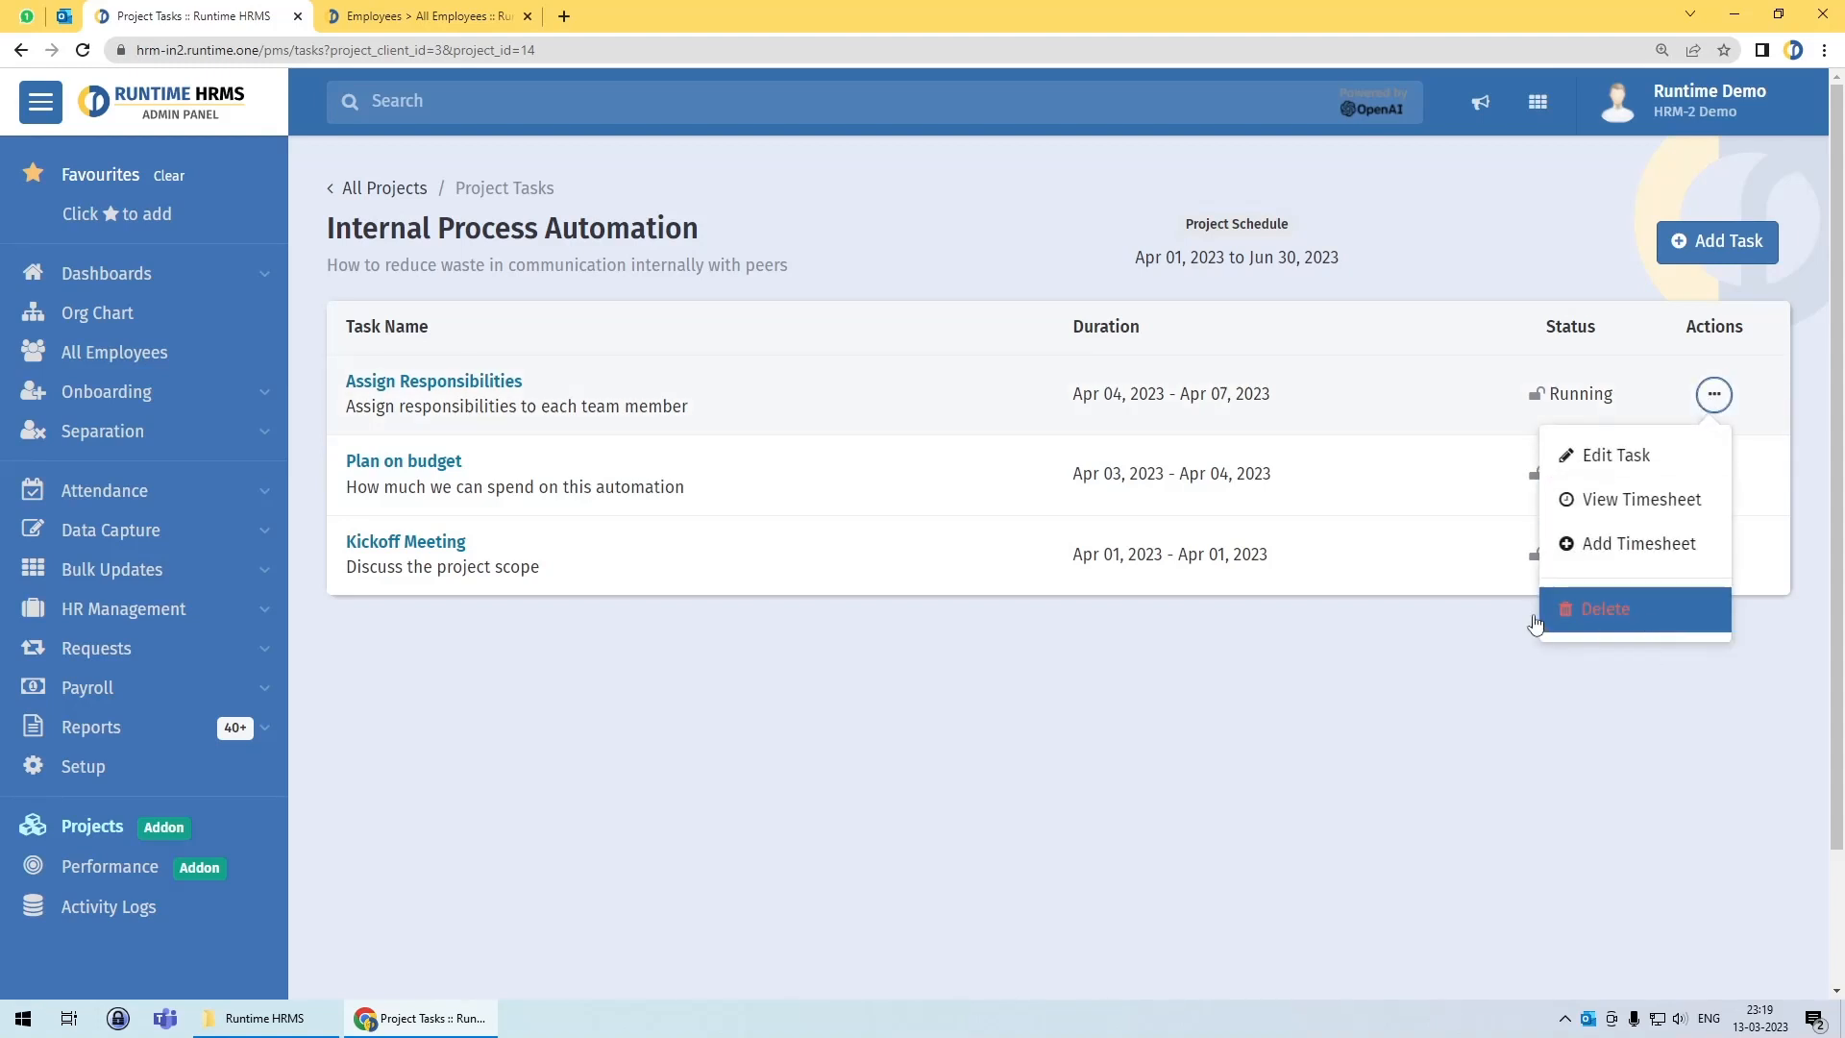
{"action": "left_click", "coordinate": [1404, 595]}
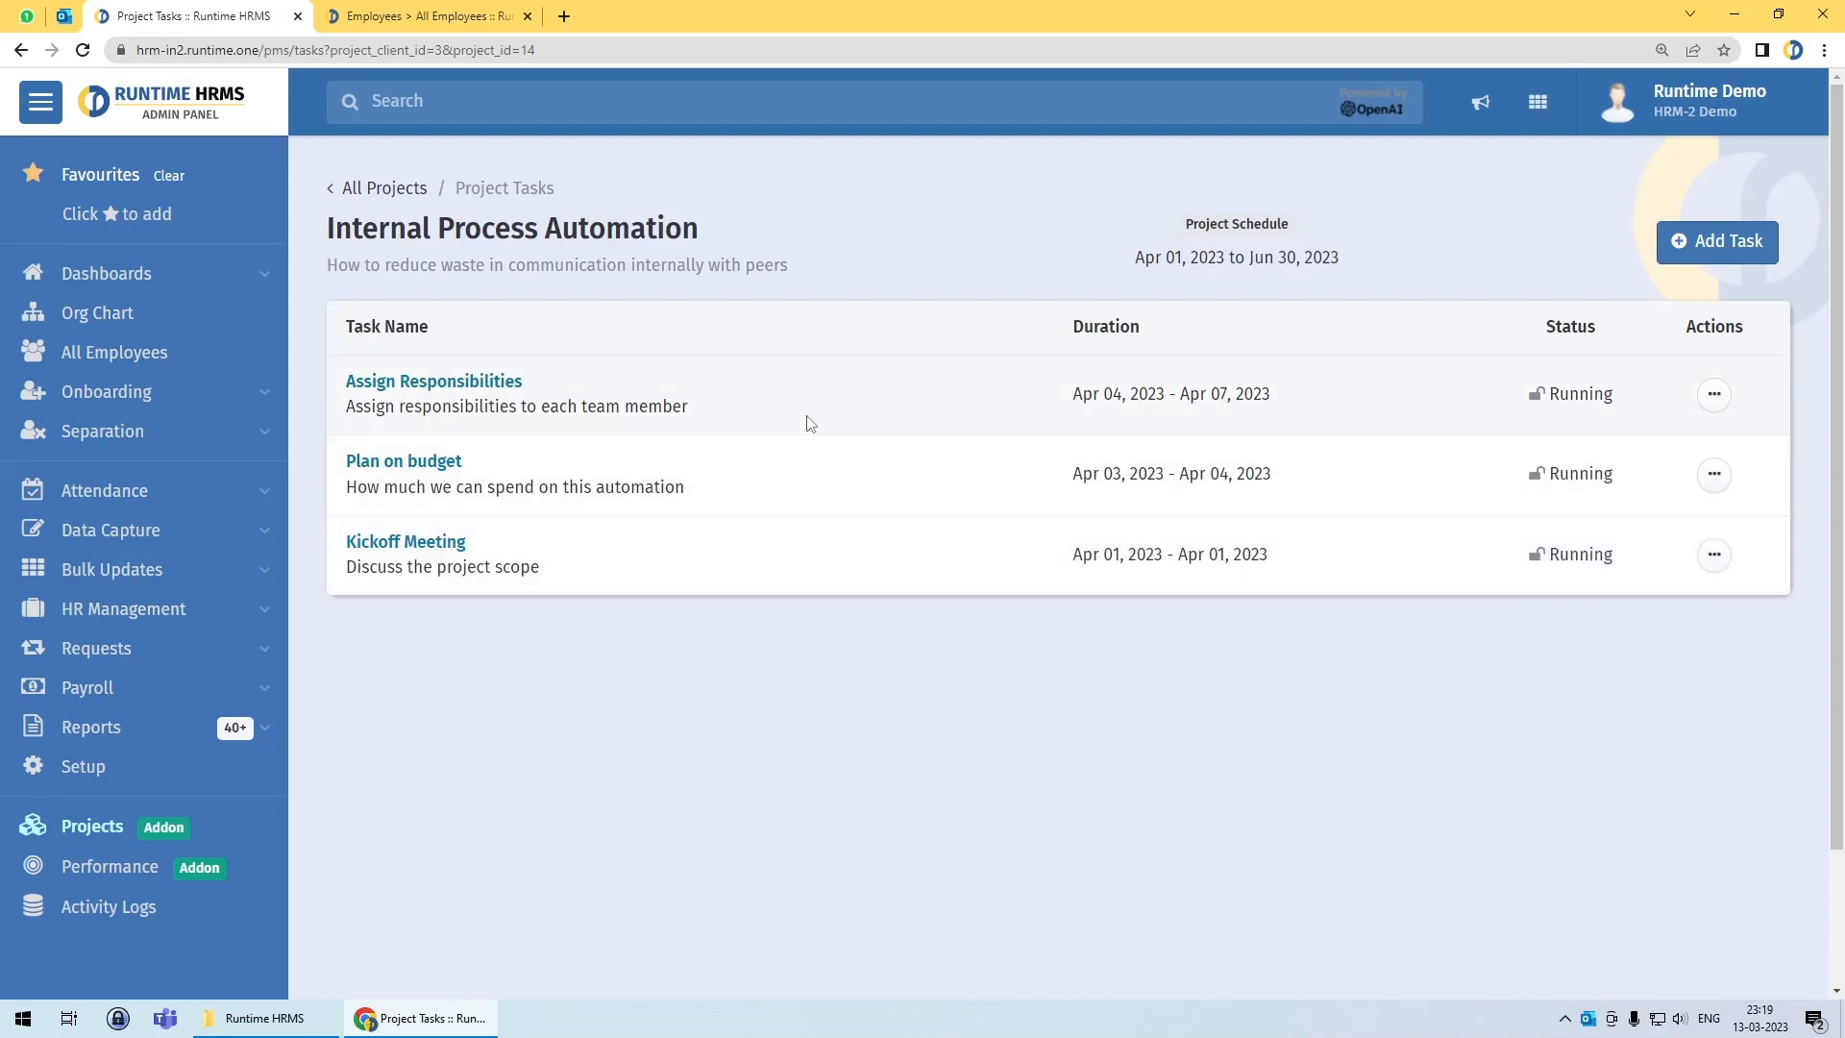
Step: Review the activity log of the Internal Process Automation project, including the project creation entry, and return to the projects list
{"action": "left_click", "coordinate": [365, 189]}
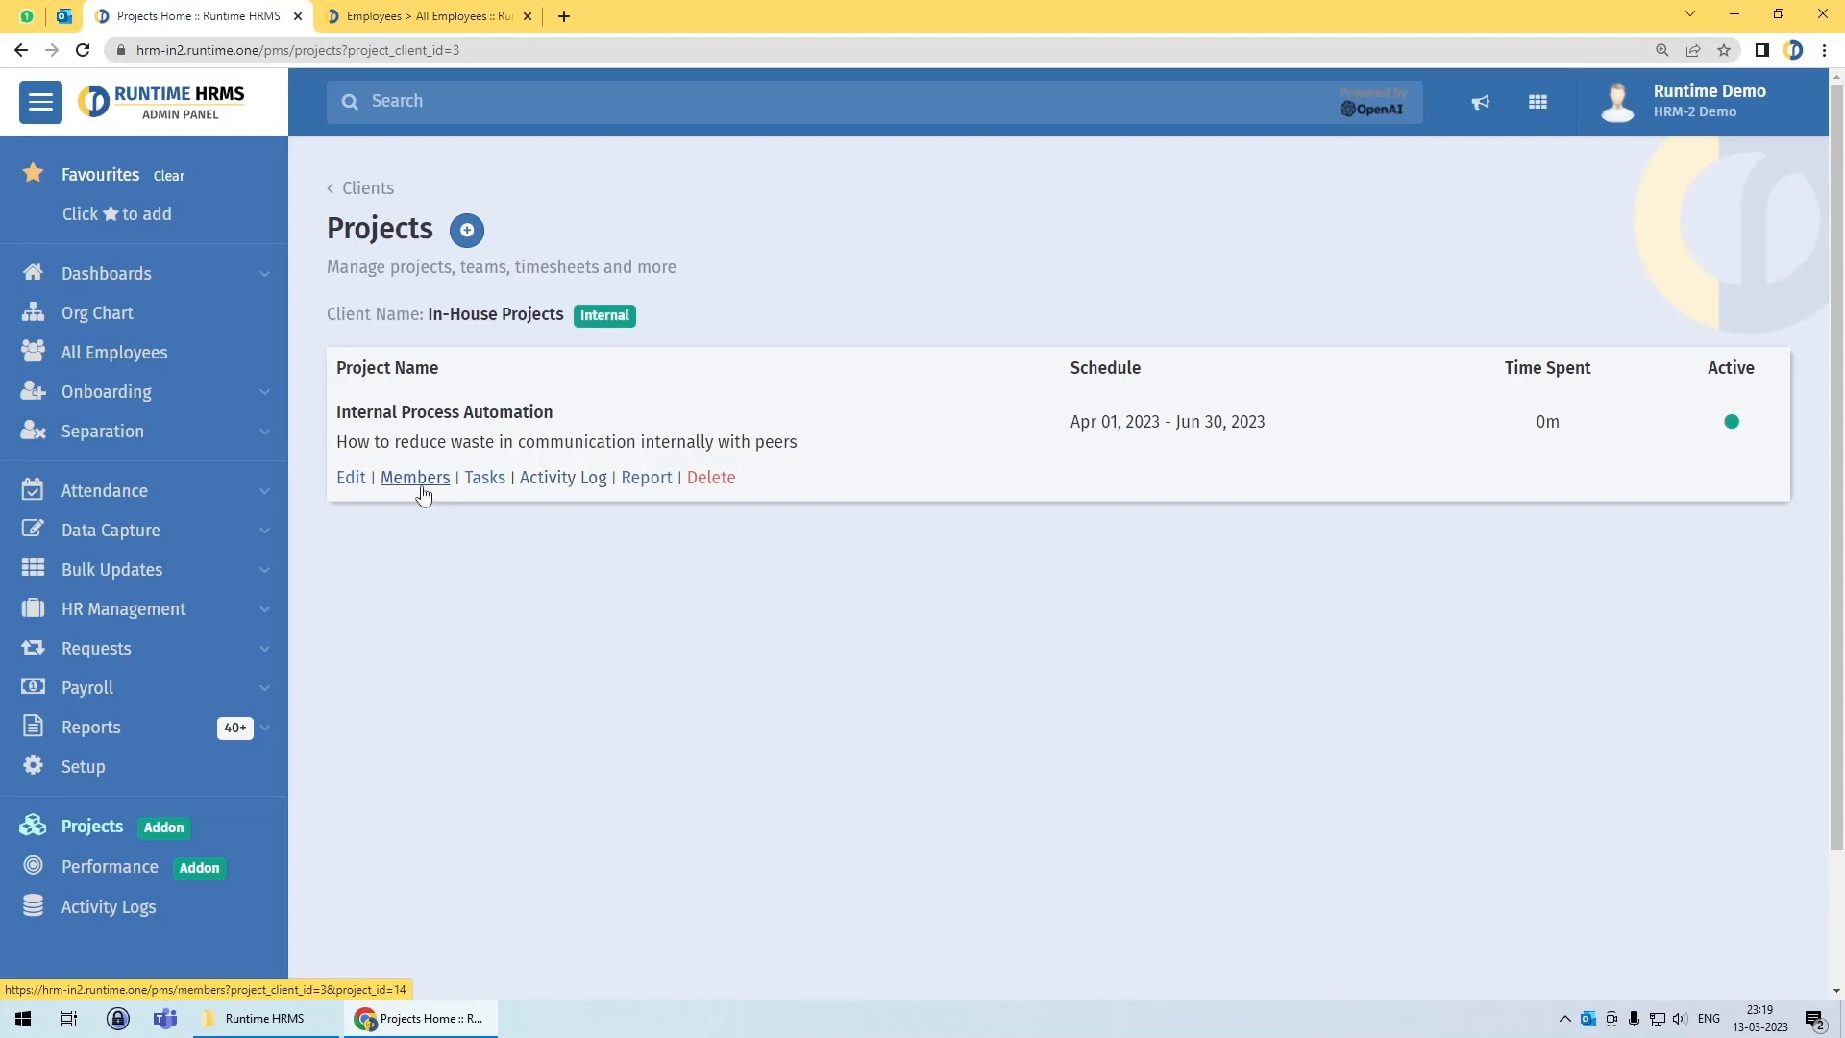
{"action": "left_click", "coordinate": [566, 480]}
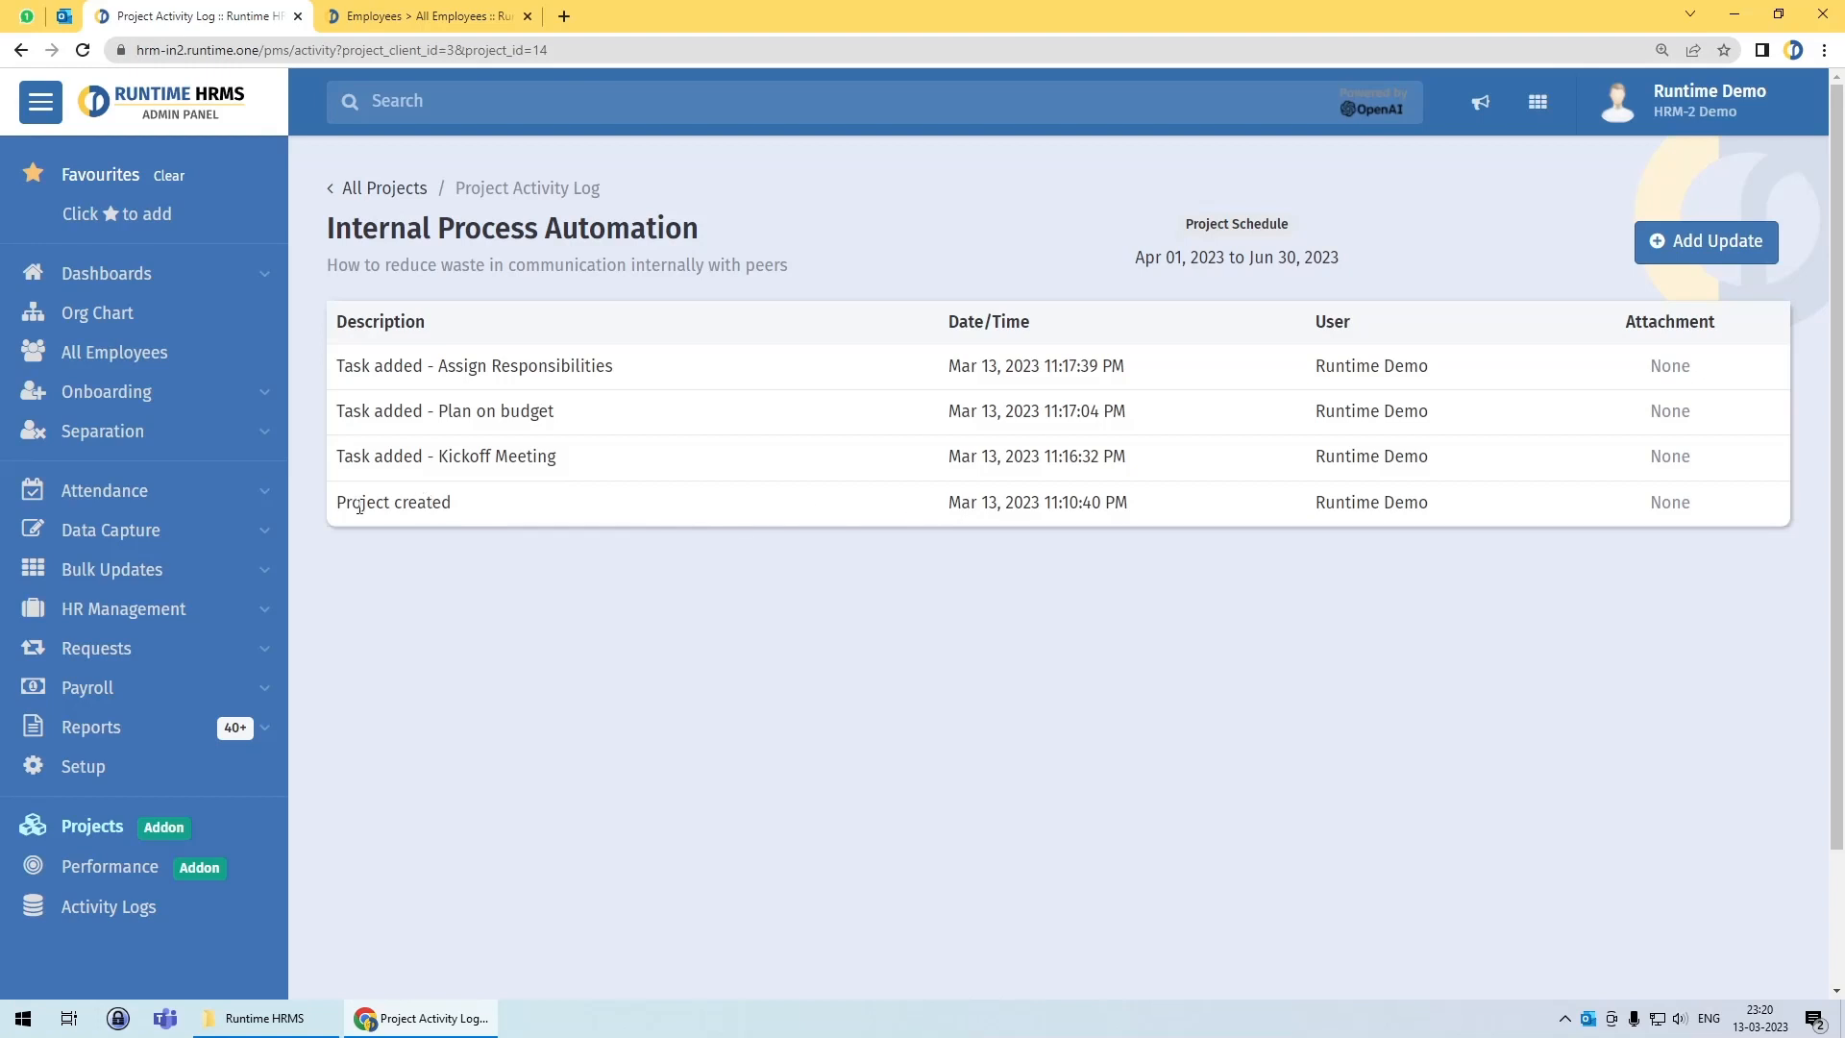
{"action": "left_click_drag", "start_coordinate": [1313, 501], "coordinate": [1441, 505]}
{"action": "left_click_drag", "start_coordinate": [954, 501], "coordinate": [1165, 506]}
{"action": "left_click", "coordinate": [1165, 506]}
{"action": "left_click", "coordinate": [398, 197]}
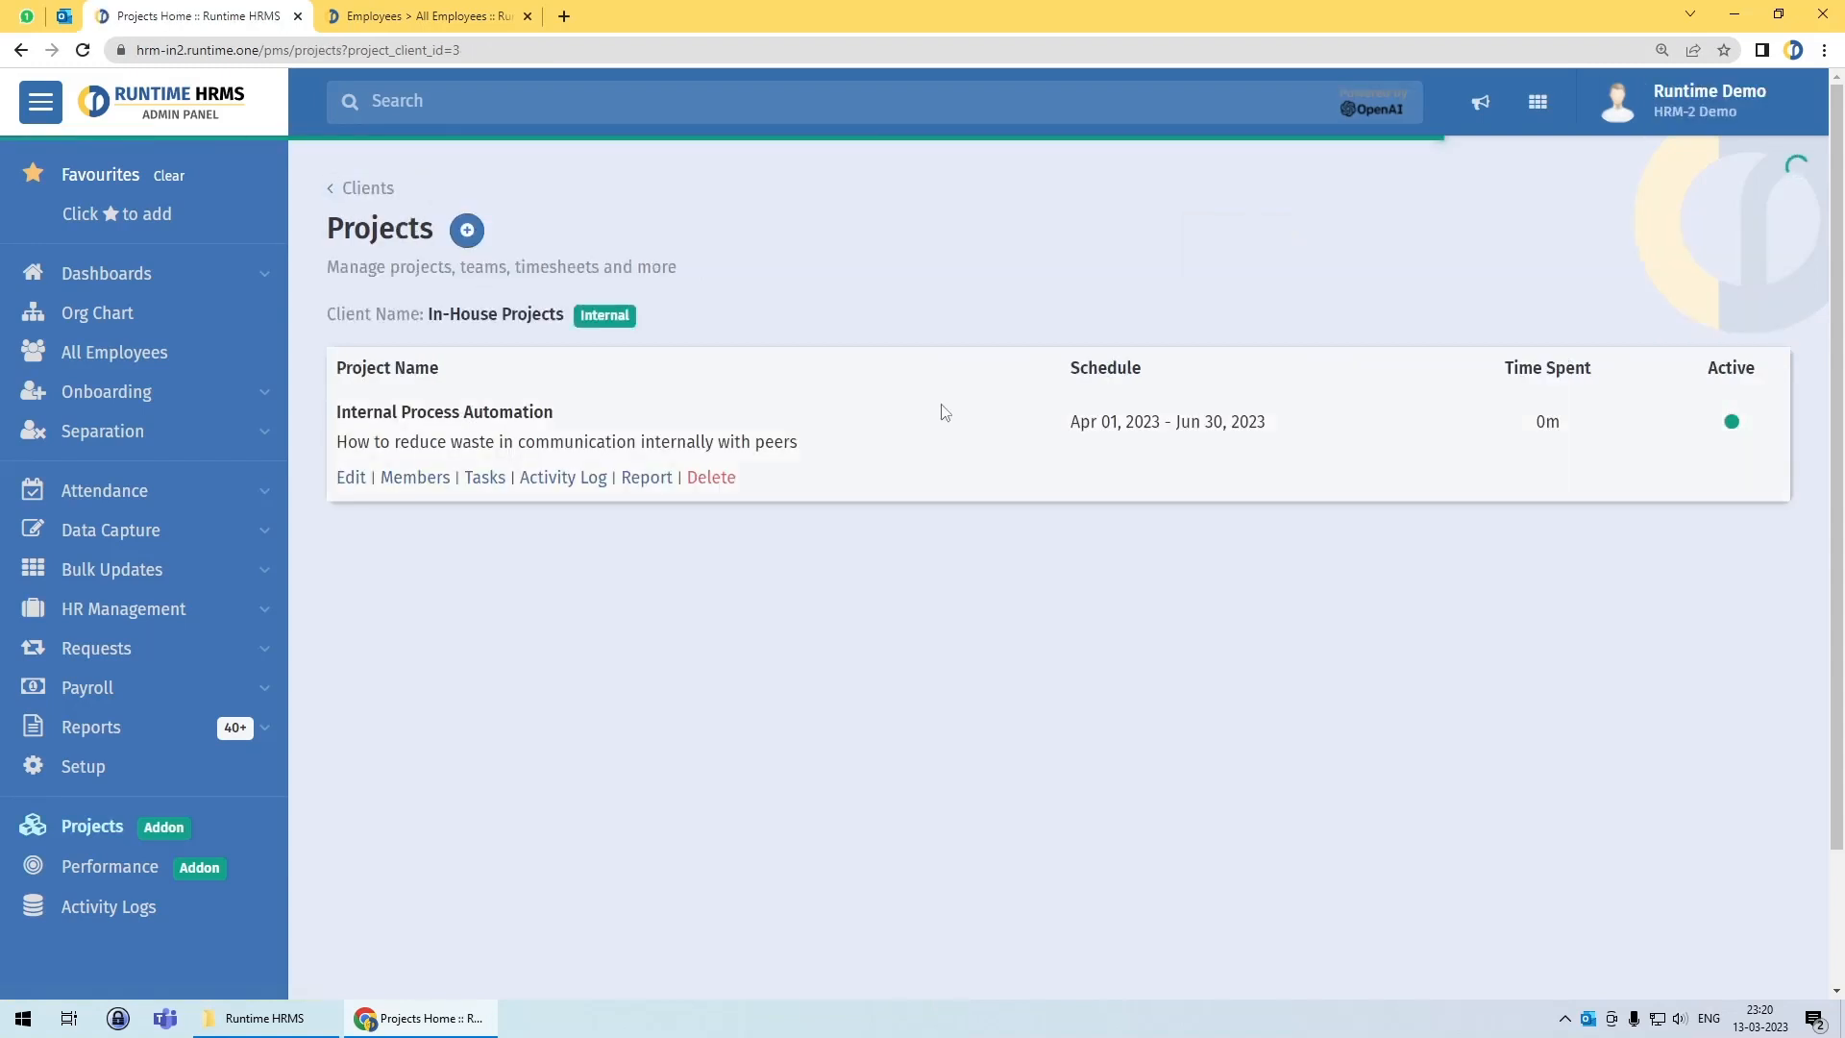
Step: Download the Internal Process Automation project report, open it in Excel and review its project details, team and tasks
{"action": "left_click", "coordinate": [643, 478]}
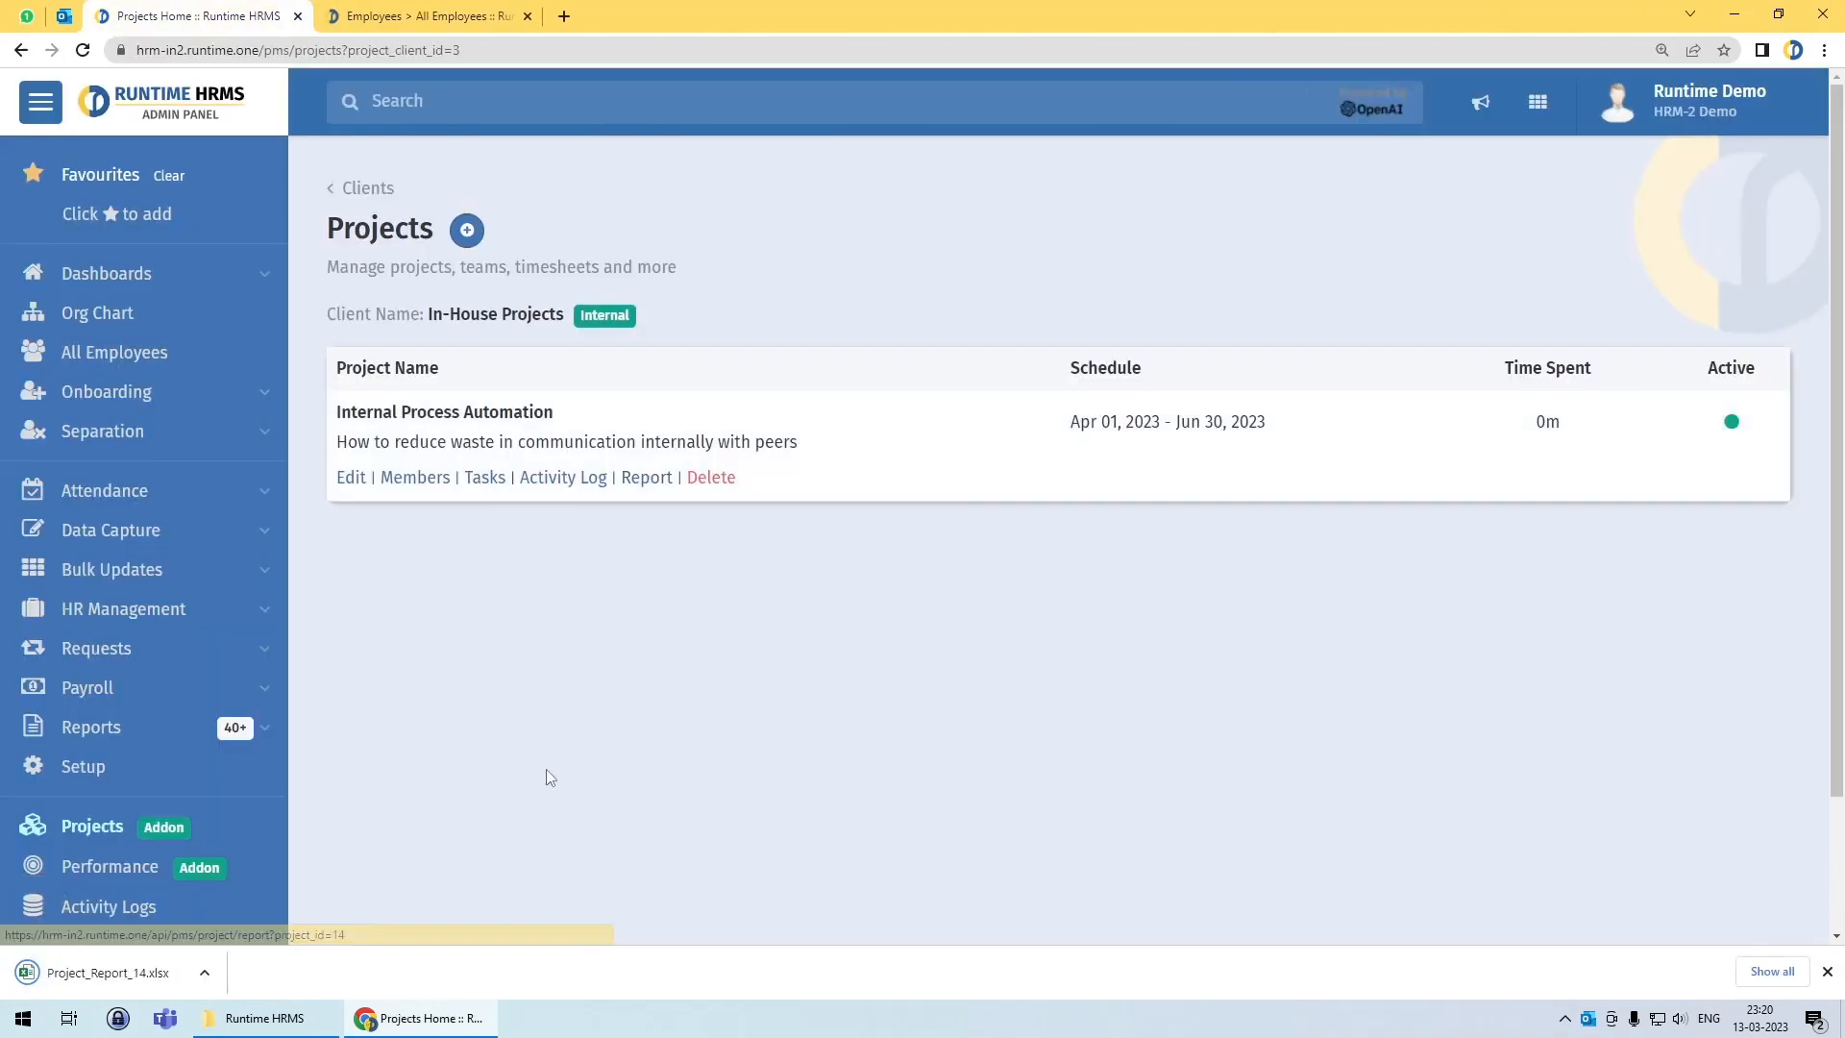
{"action": "left_click", "coordinate": [108, 973]}
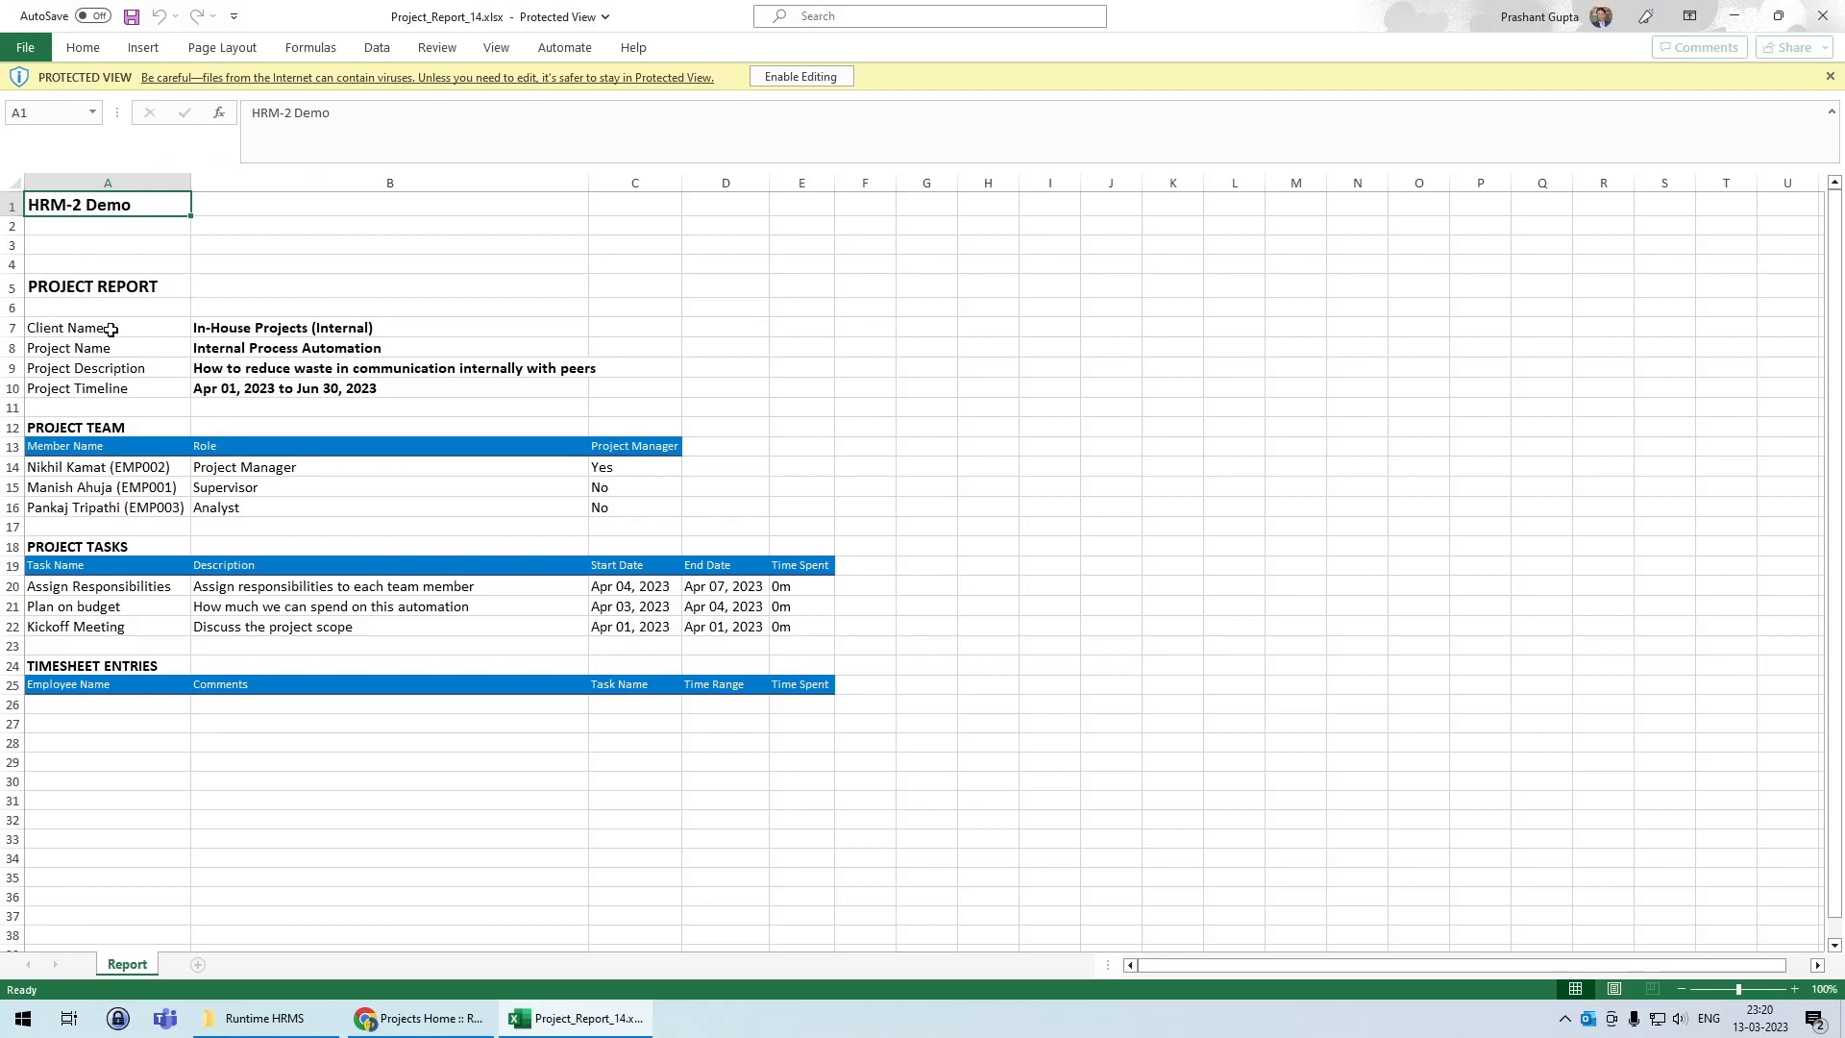
{"action": "left_click_drag", "start_coordinate": [106, 330], "coordinate": [213, 334]}
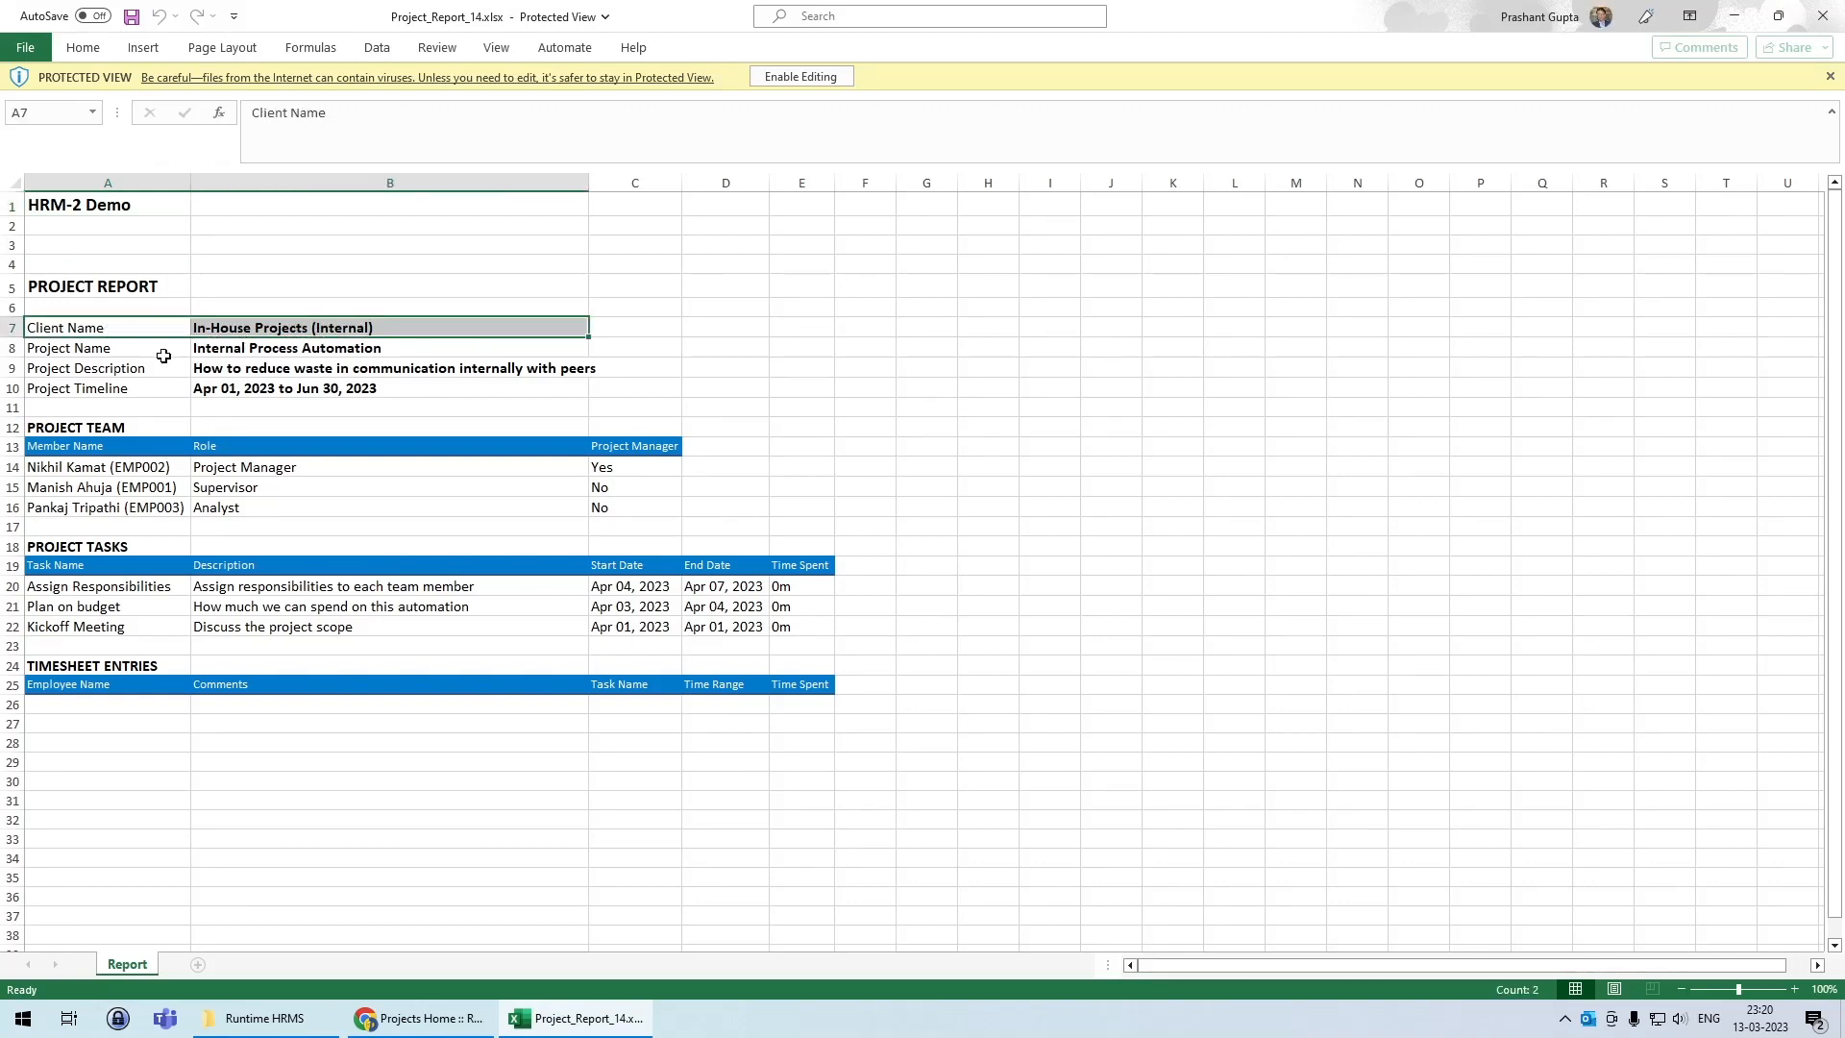
{"action": "left_click_drag", "start_coordinate": [164, 354], "coordinate": [259, 387]}
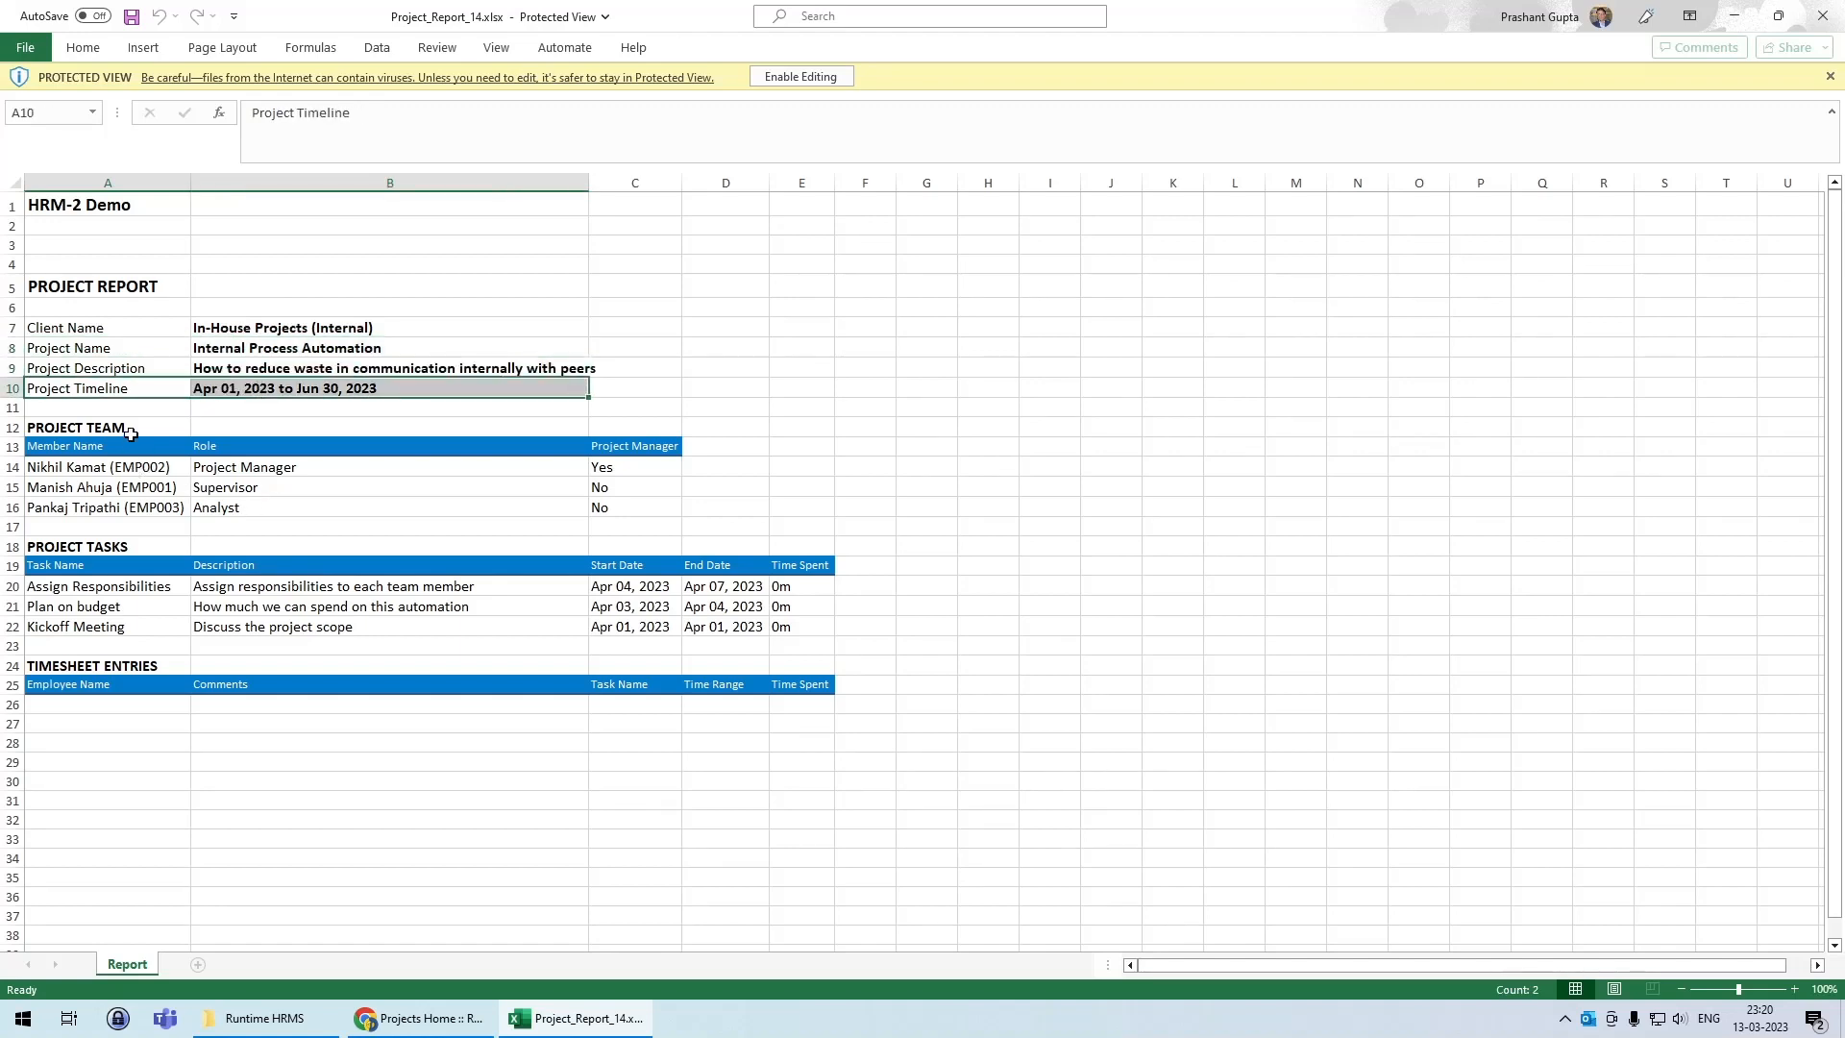
{"action": "left_click_drag", "start_coordinate": [135, 467], "coordinate": [617, 490]}
{"action": "left_click_drag", "start_coordinate": [144, 585], "coordinate": [779, 626]}
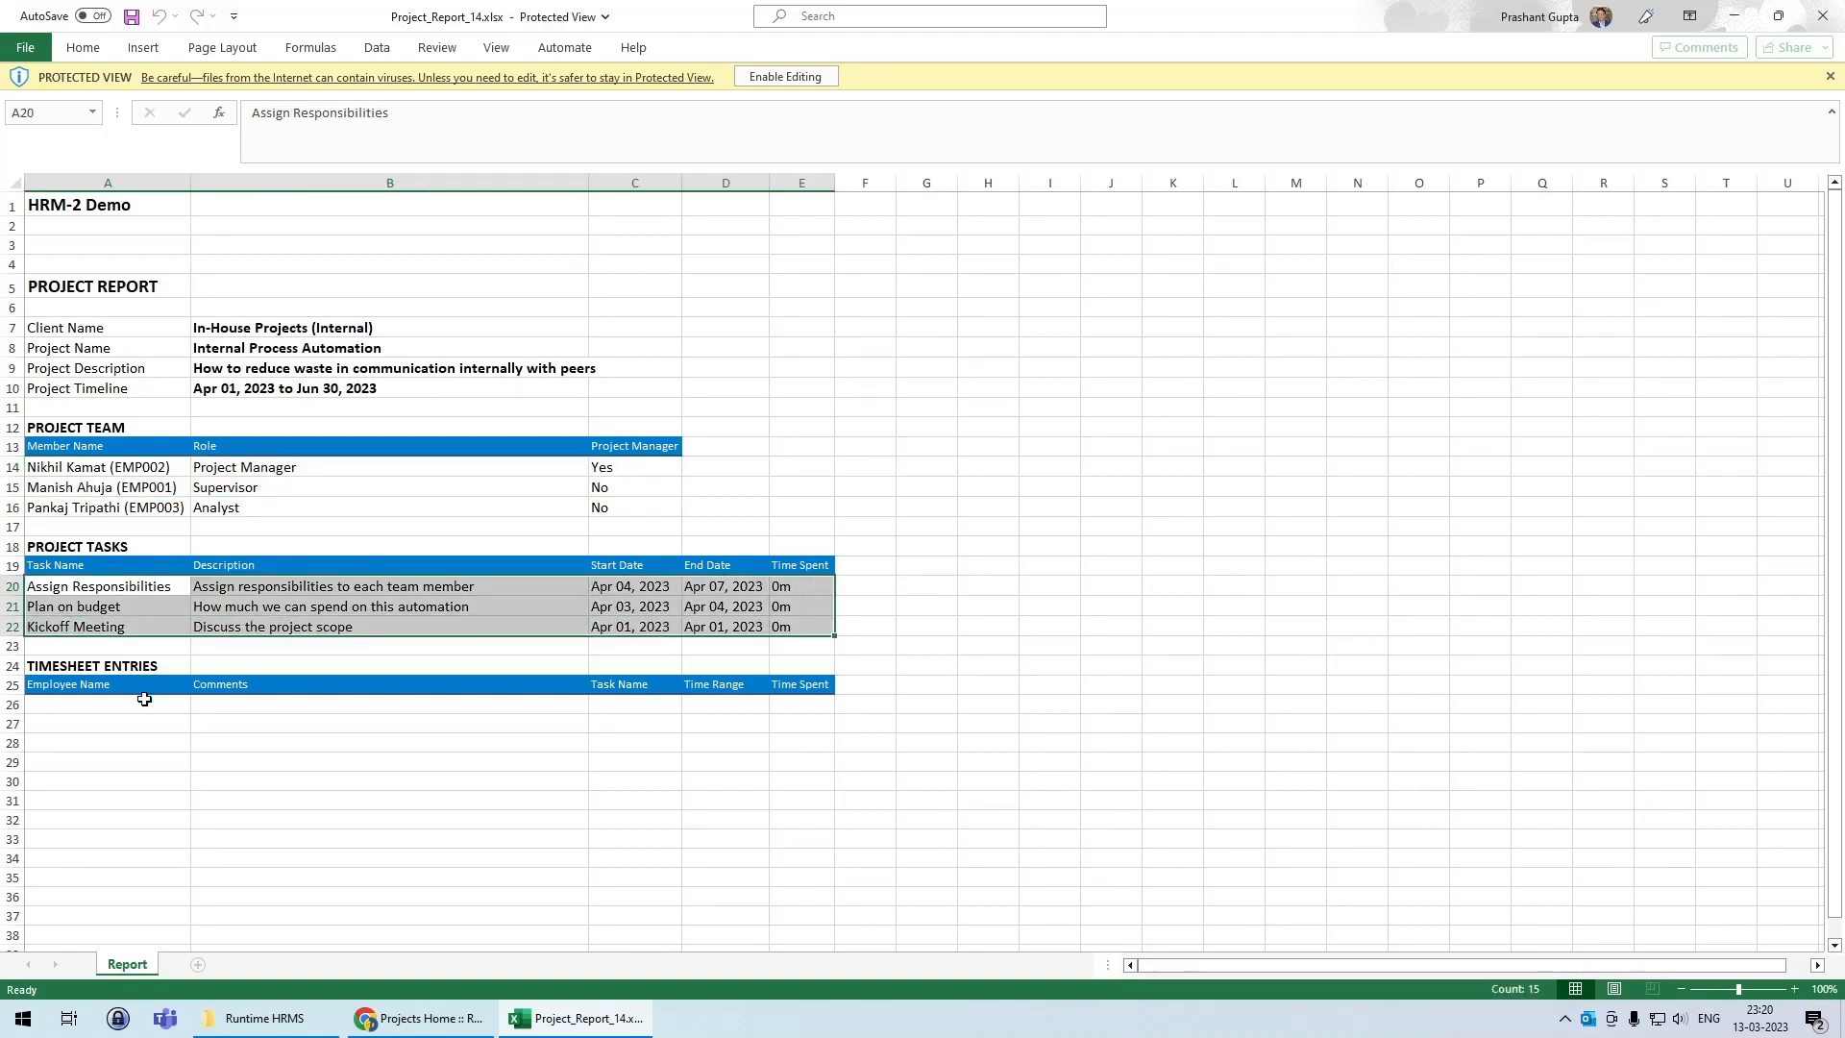
Step: Examine the Timesheet Entries section of the project report
{"action": "left_click_drag", "start_coordinate": [145, 705], "coordinate": [843, 855]}
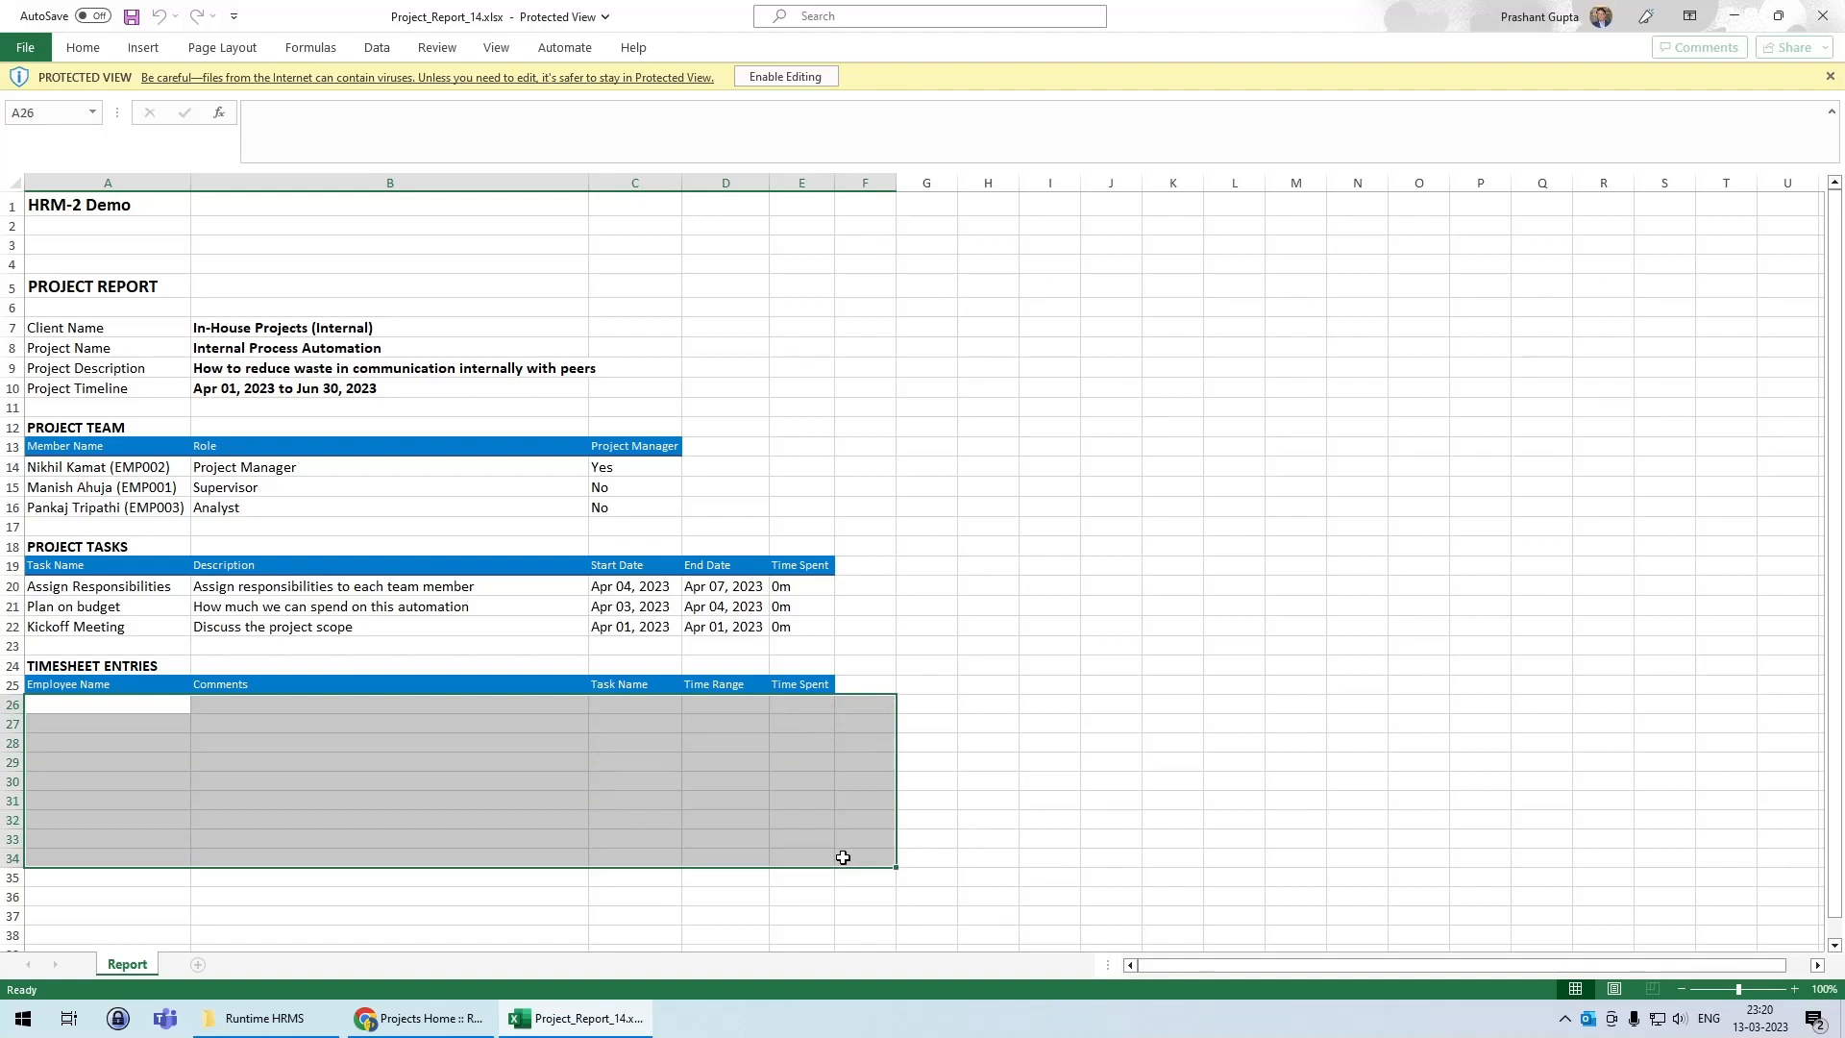
{"action": "left_click", "coordinate": [335, 815]}
{"action": "left_click_drag", "start_coordinate": [142, 702], "coordinate": [825, 915]}
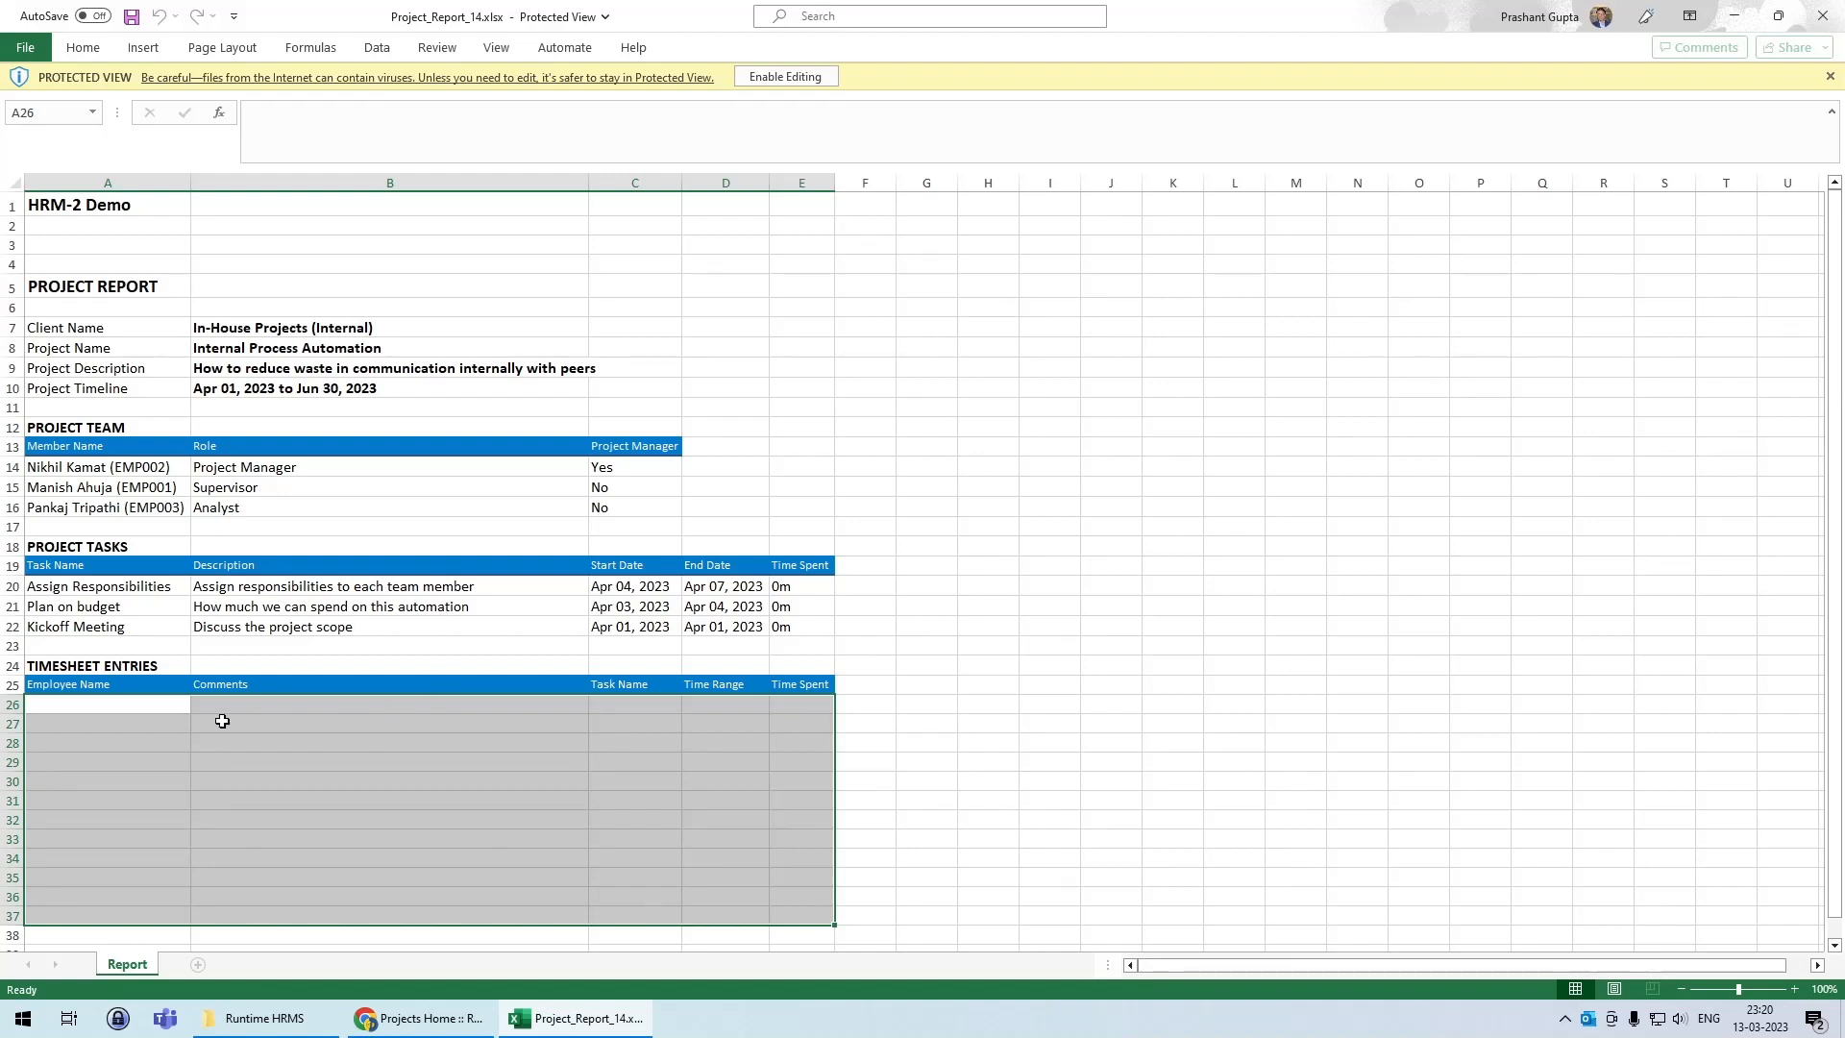
{"action": "left_click_drag", "start_coordinate": [175, 708], "coordinate": [782, 890]}
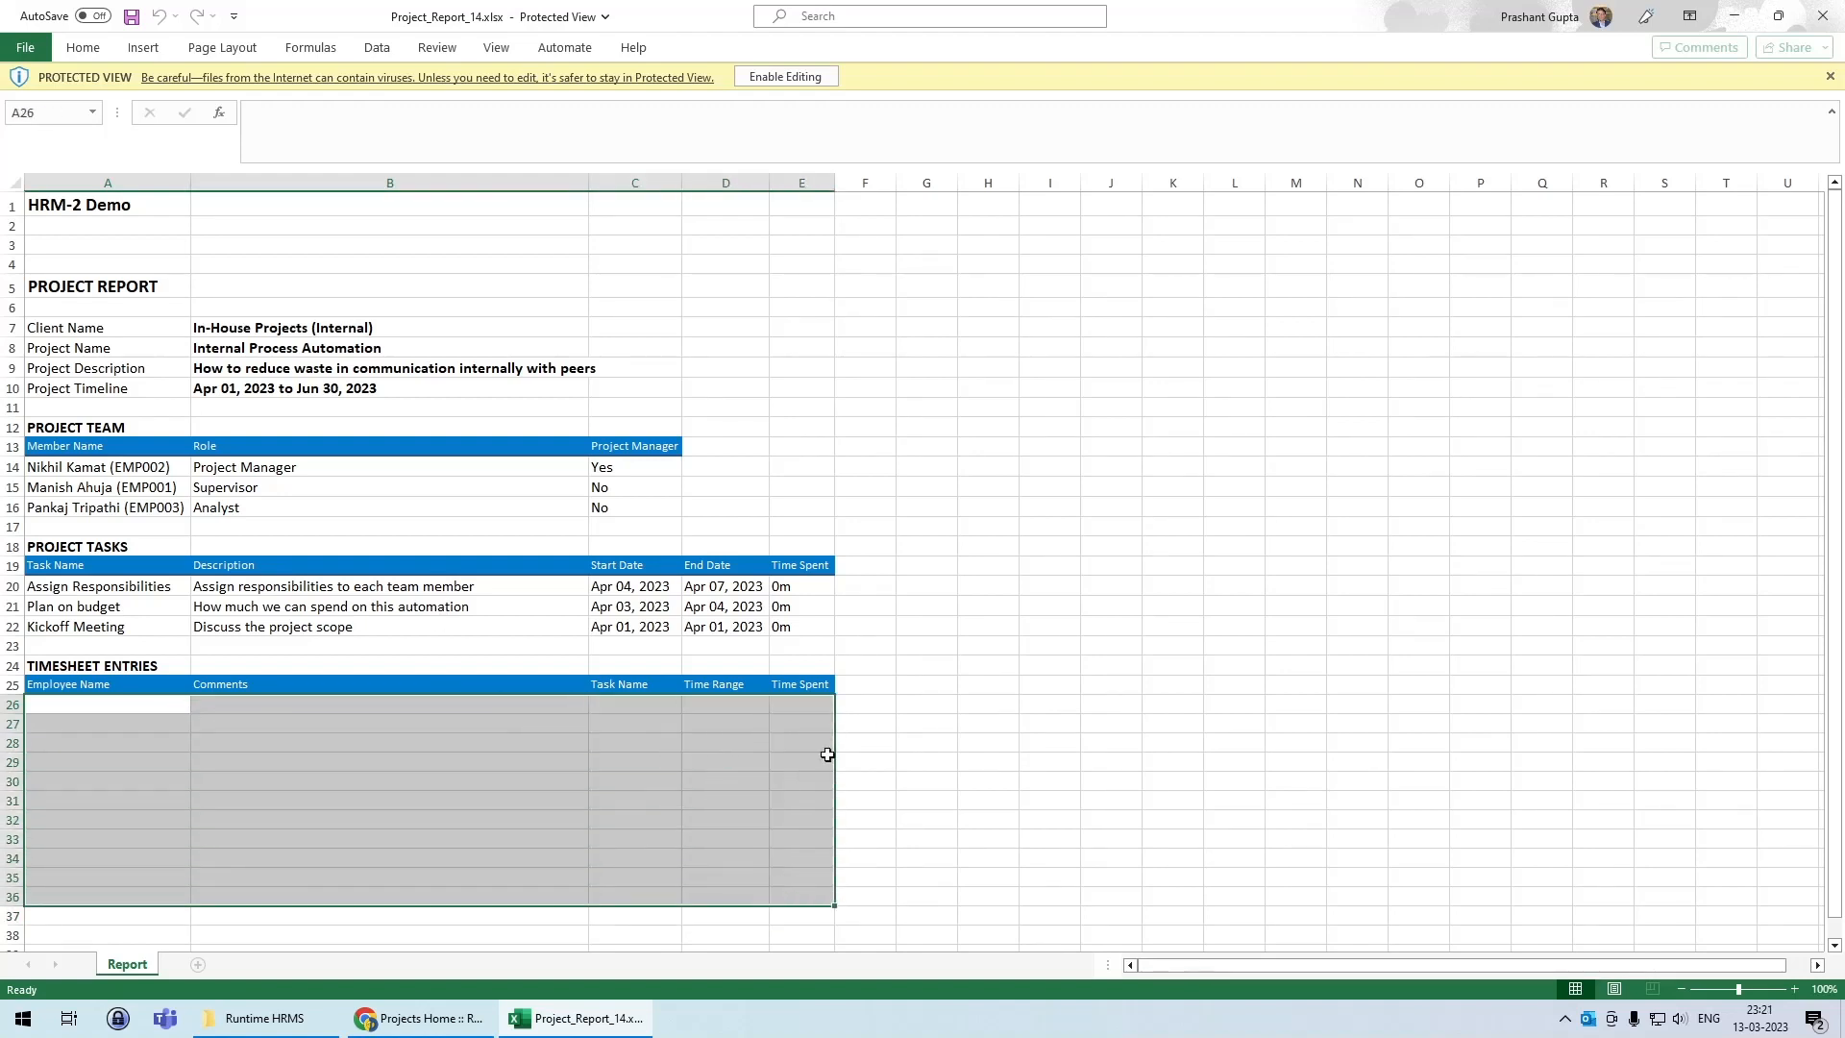
Step: Compare the time spent on each project task with the timesheet entries area, and close the report workbook
{"action": "left_click_drag", "start_coordinate": [809, 591], "coordinate": [810, 628]}
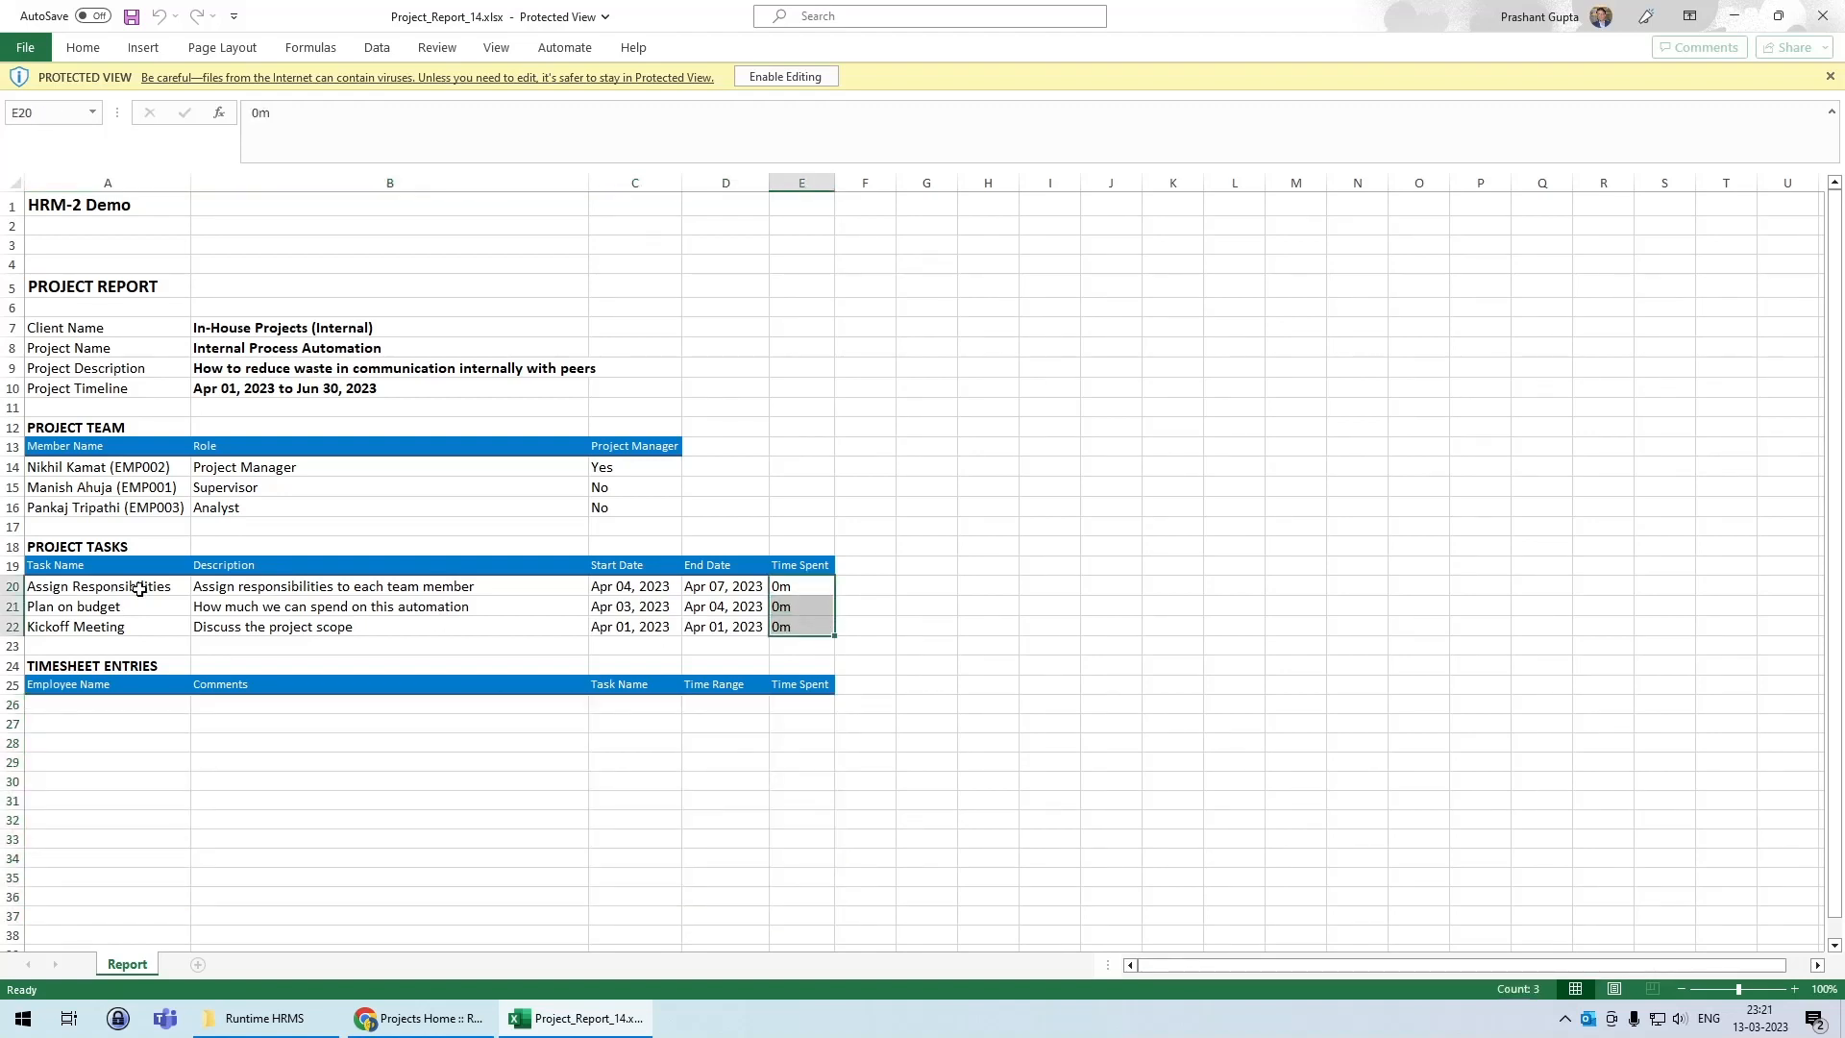
{"action": "left_click_drag", "start_coordinate": [70, 588], "coordinate": [801, 589]}
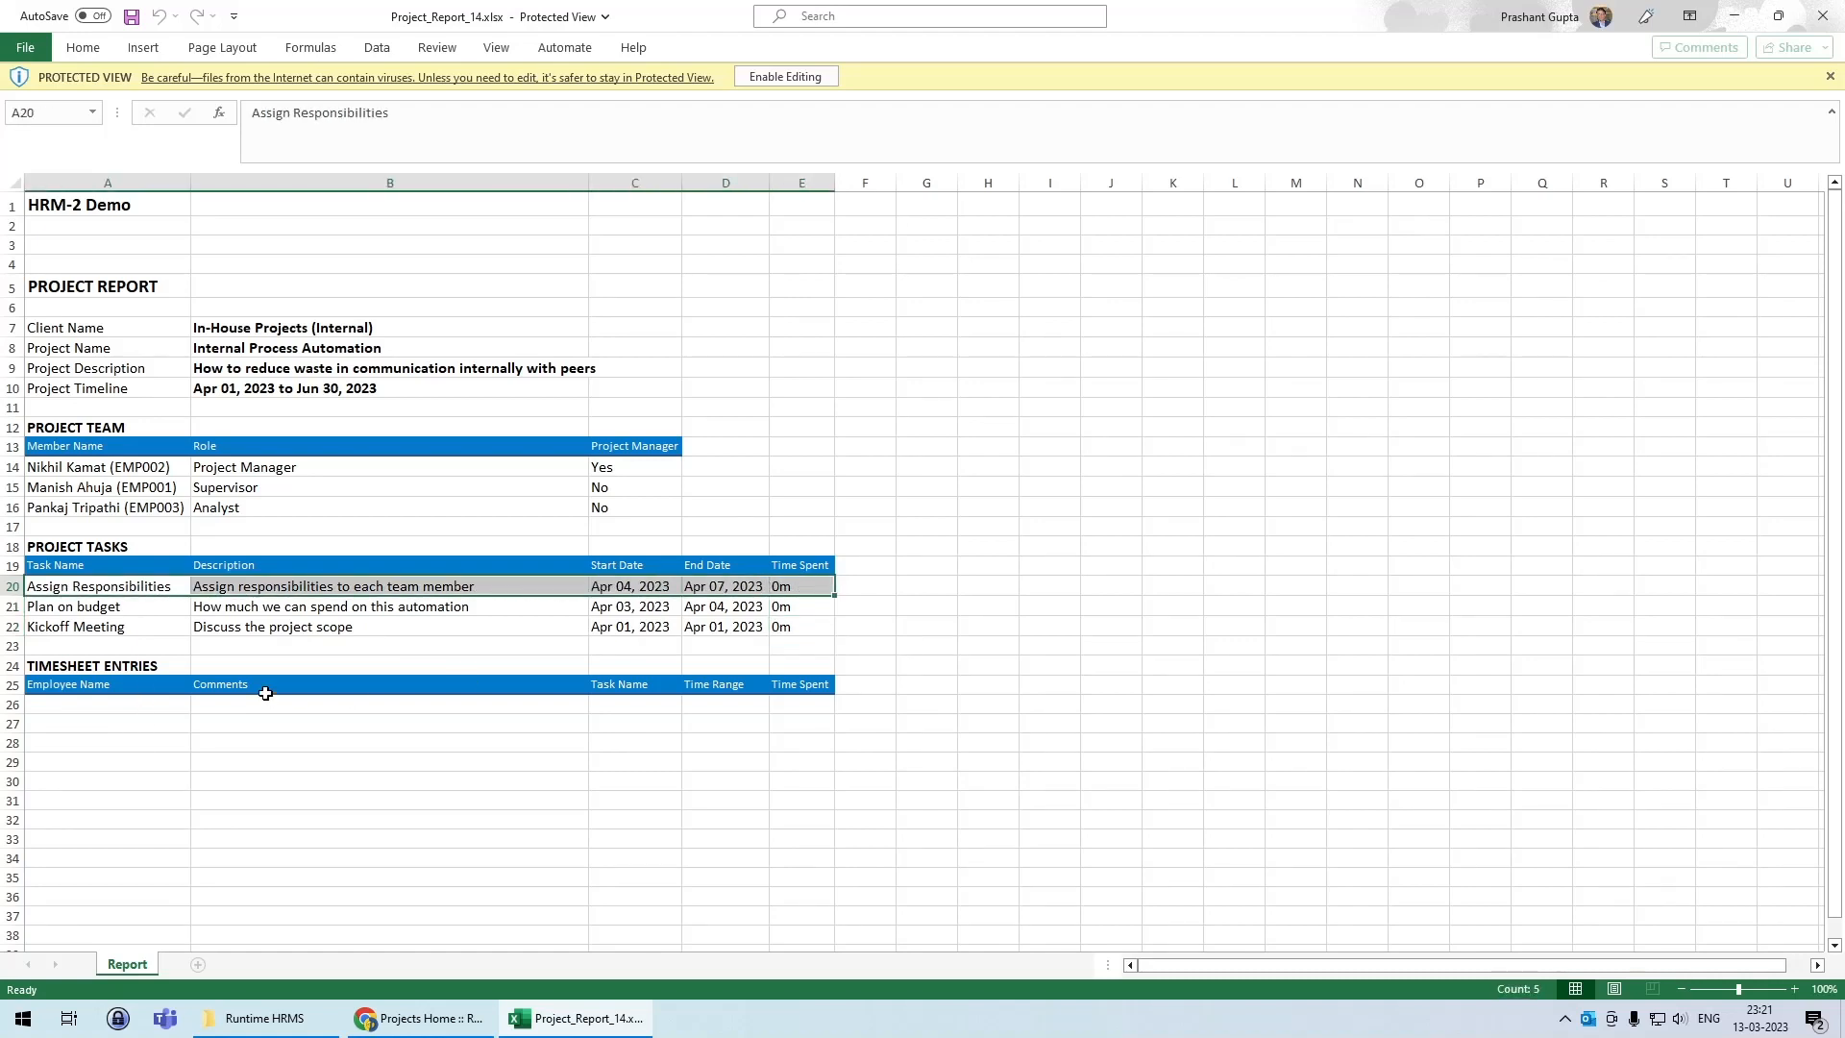
{"action": "left_click_drag", "start_coordinate": [157, 705], "coordinate": [795, 726]}
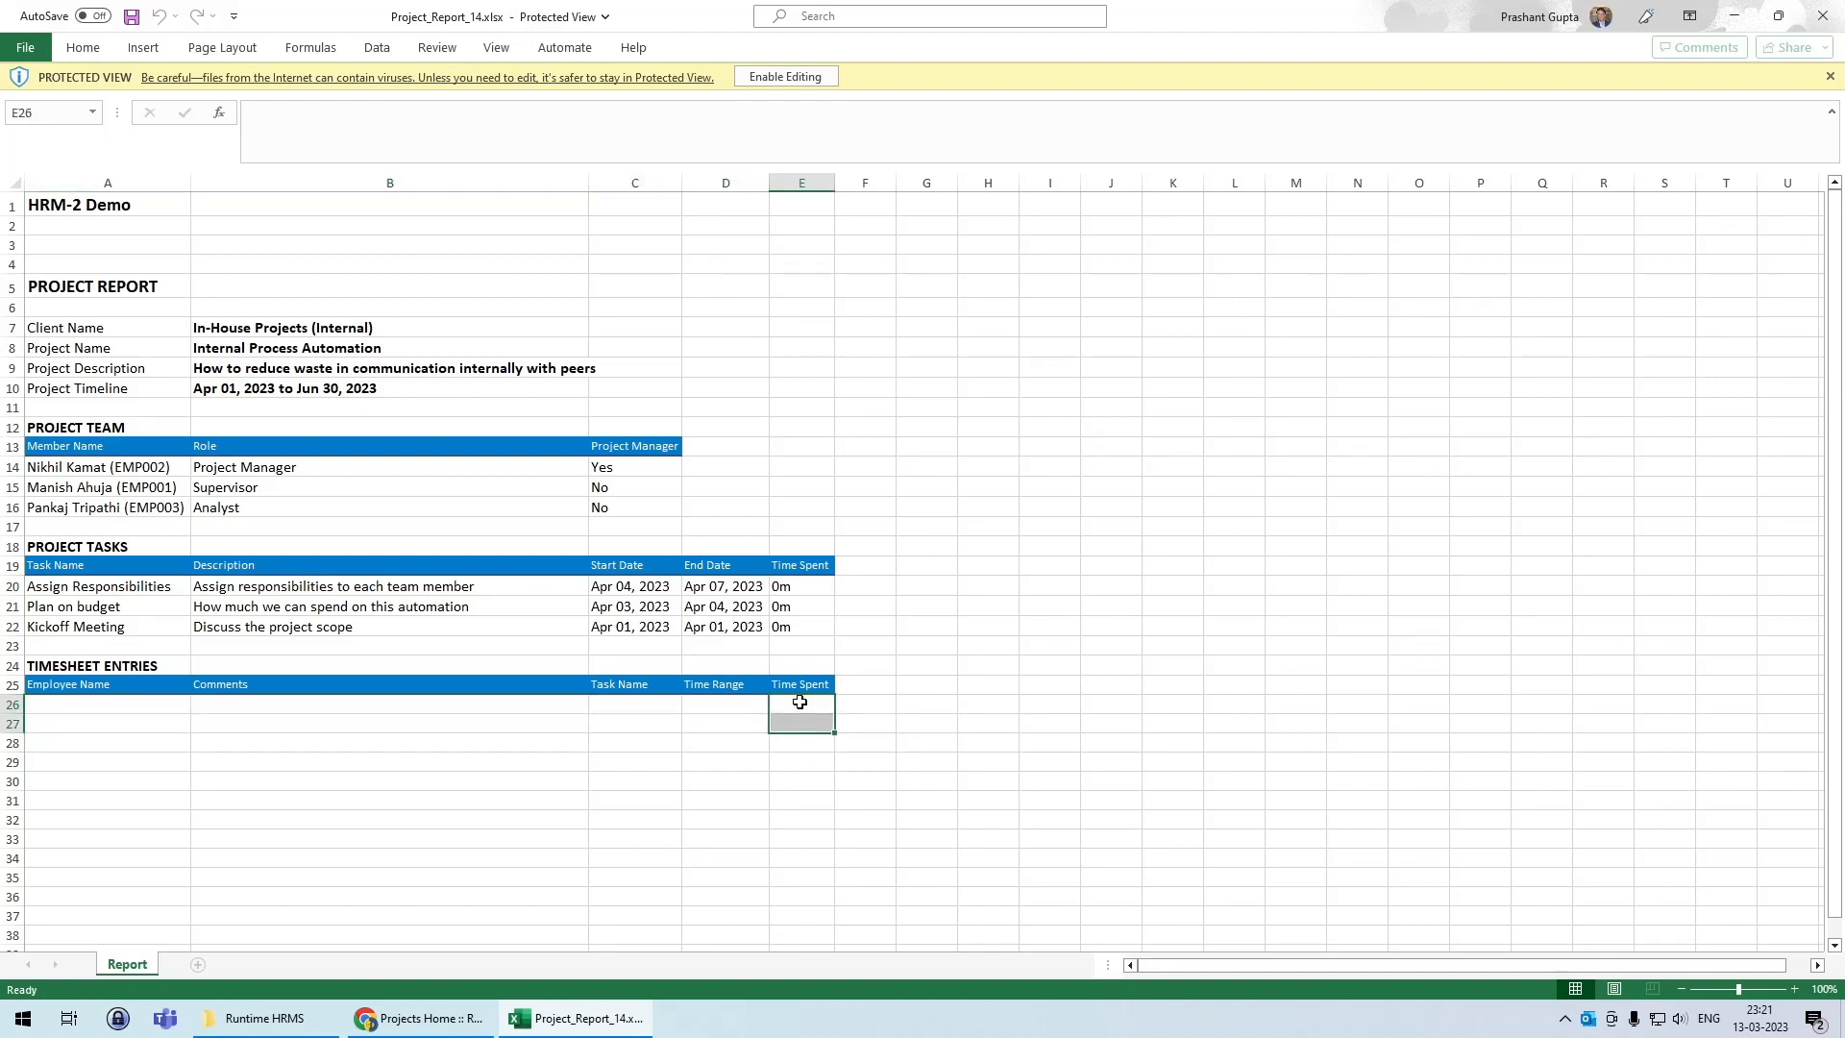
{"action": "left_click", "coordinate": [805, 587]}
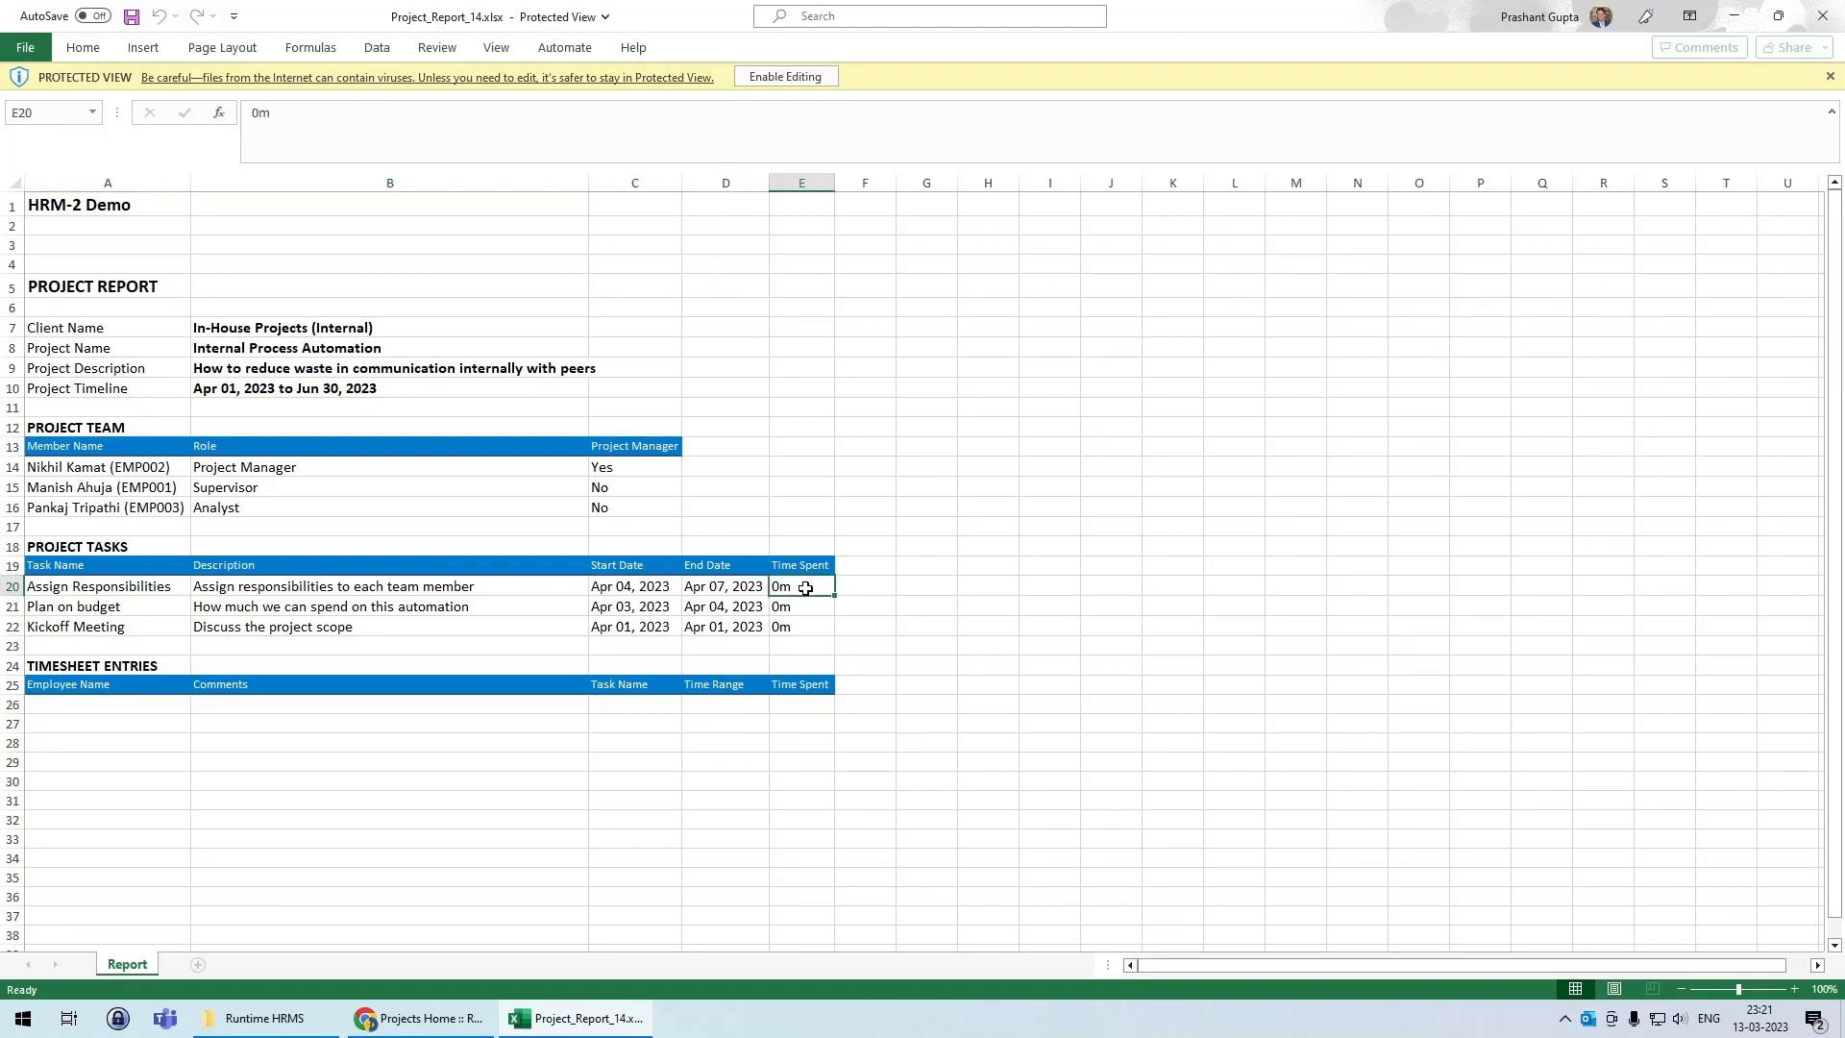
{"action": "left_click", "coordinate": [82, 611]}
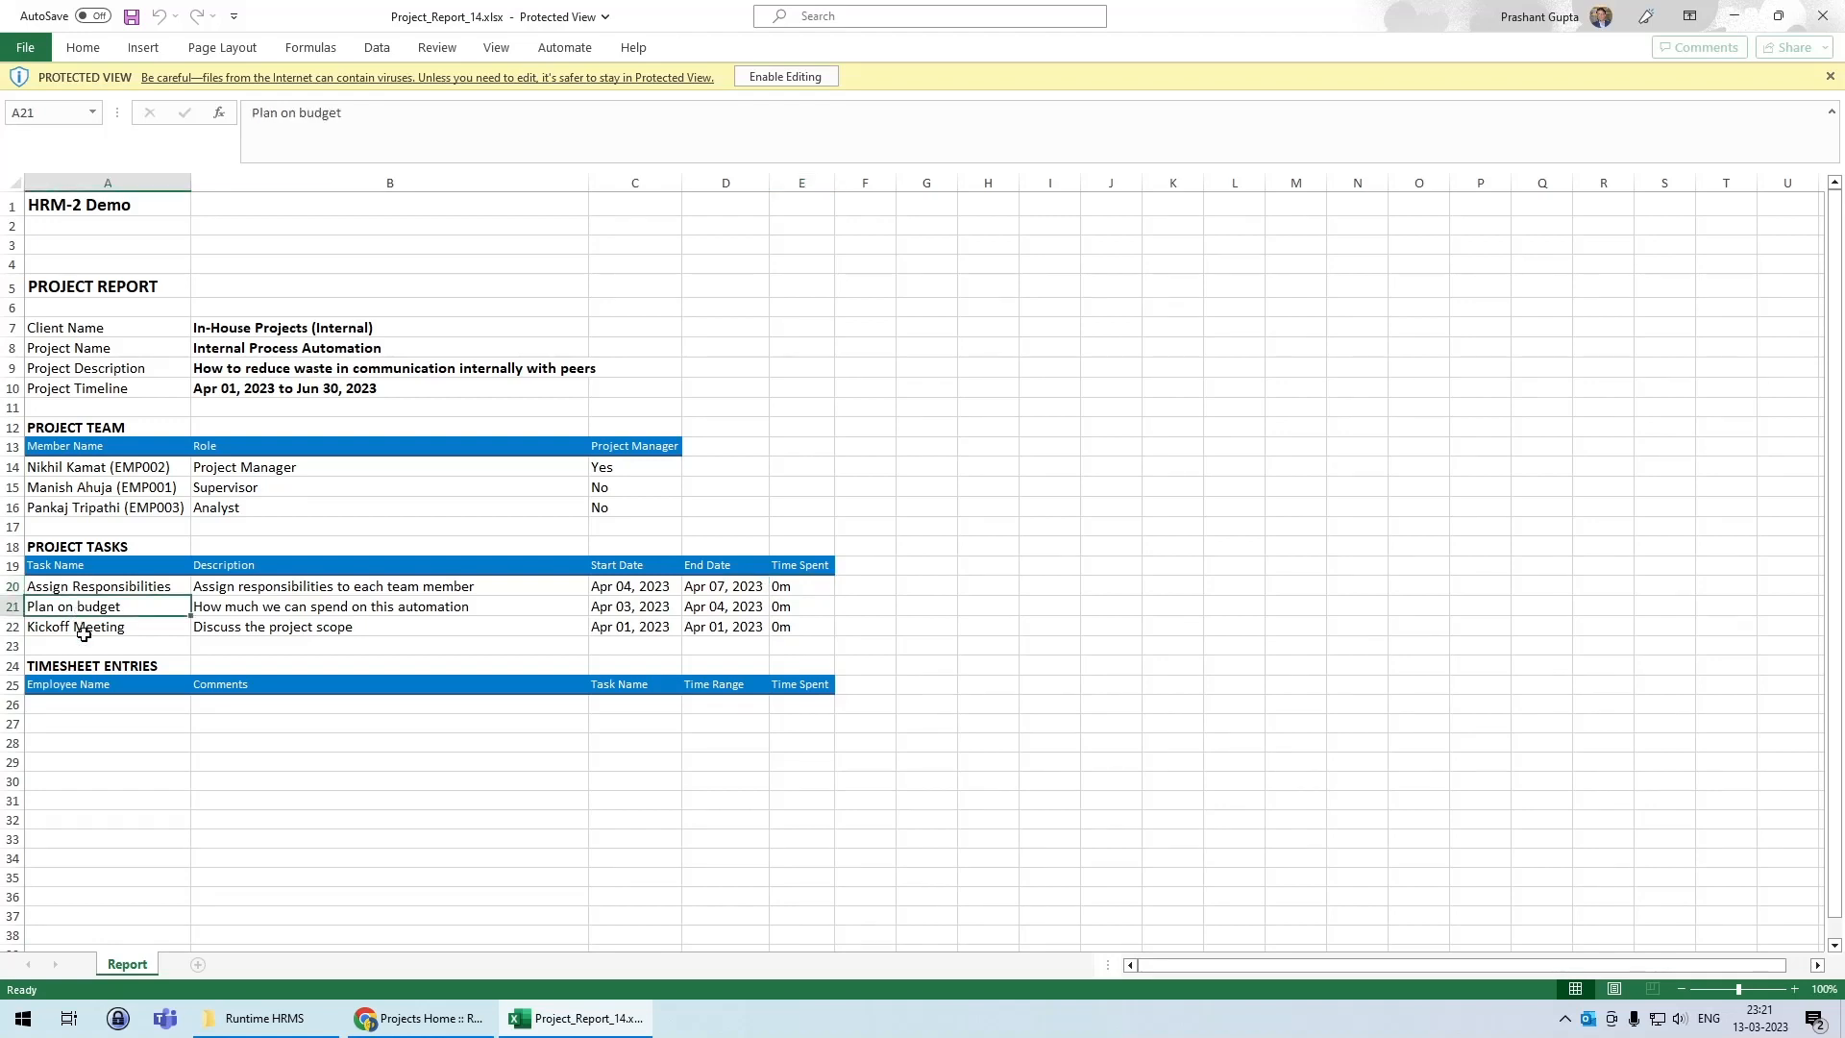
{"action": "left_click_drag", "start_coordinate": [90, 746], "coordinate": [667, 870]}
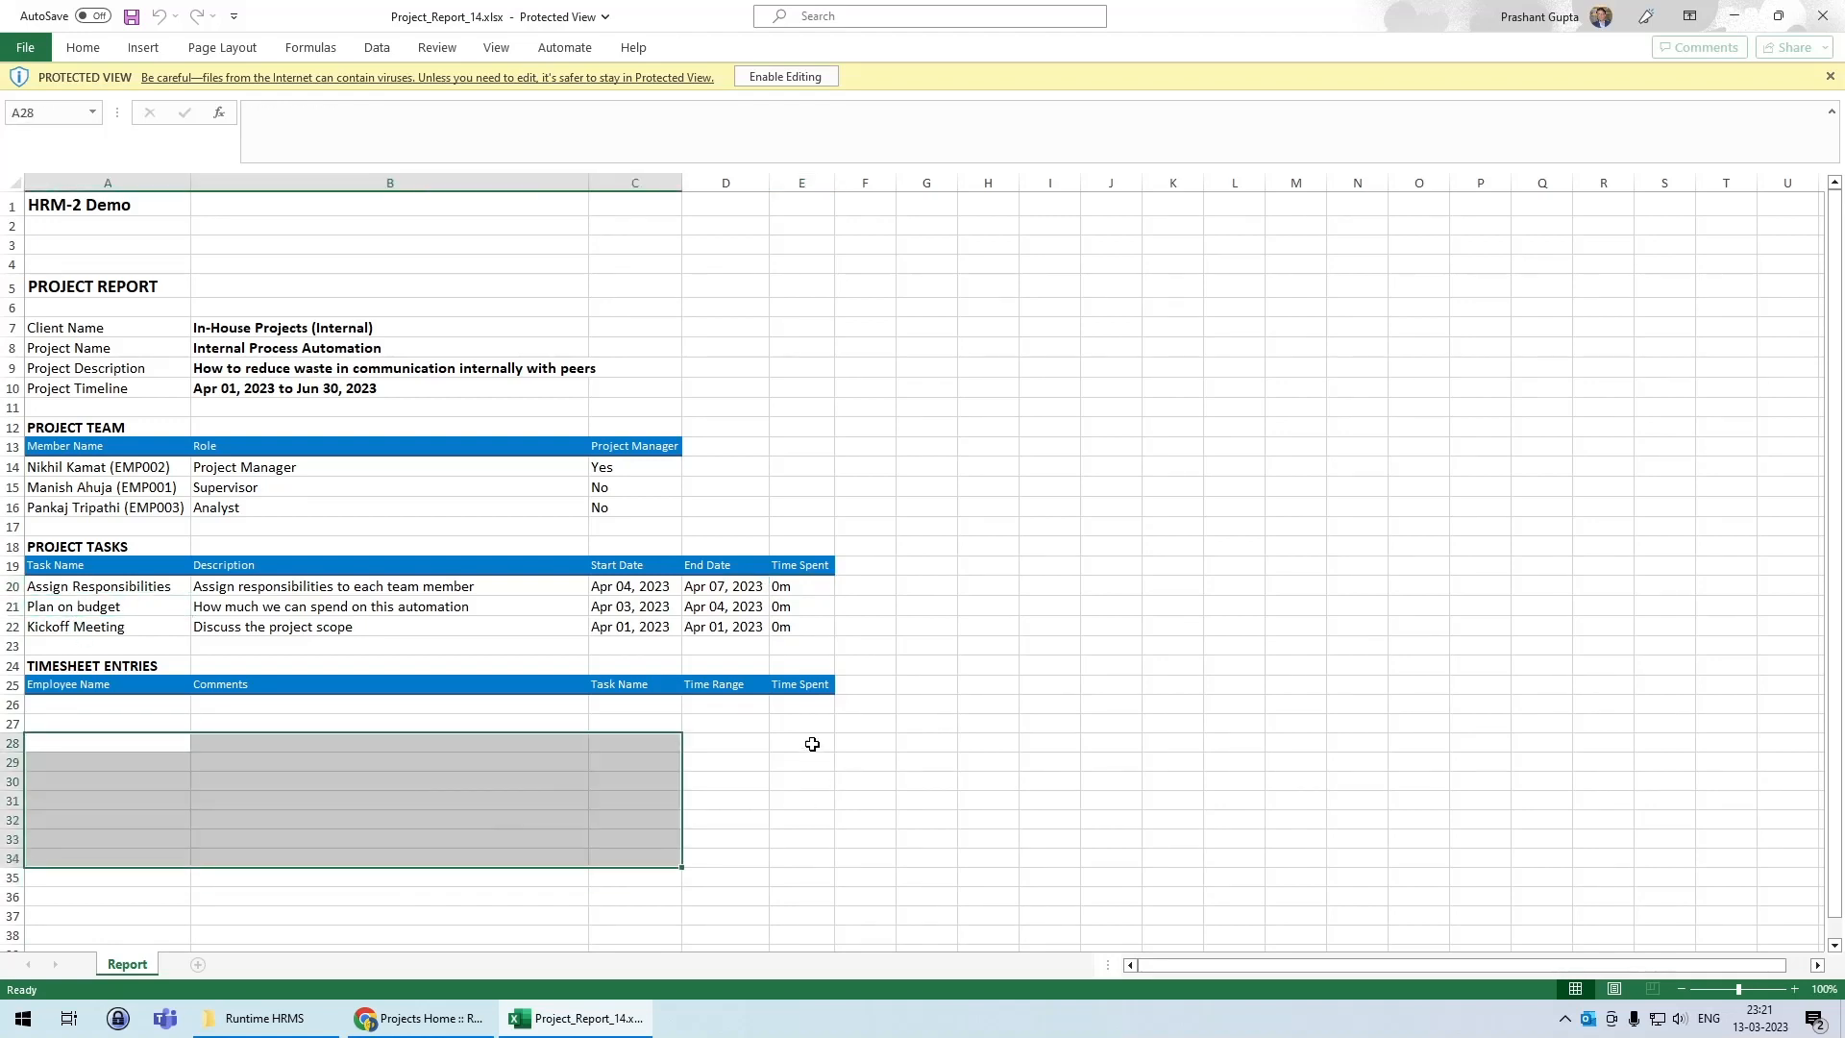
{"action": "left_click_drag", "start_coordinate": [813, 743], "coordinate": [803, 853]}
{"action": "left_click", "coordinate": [792, 606]}
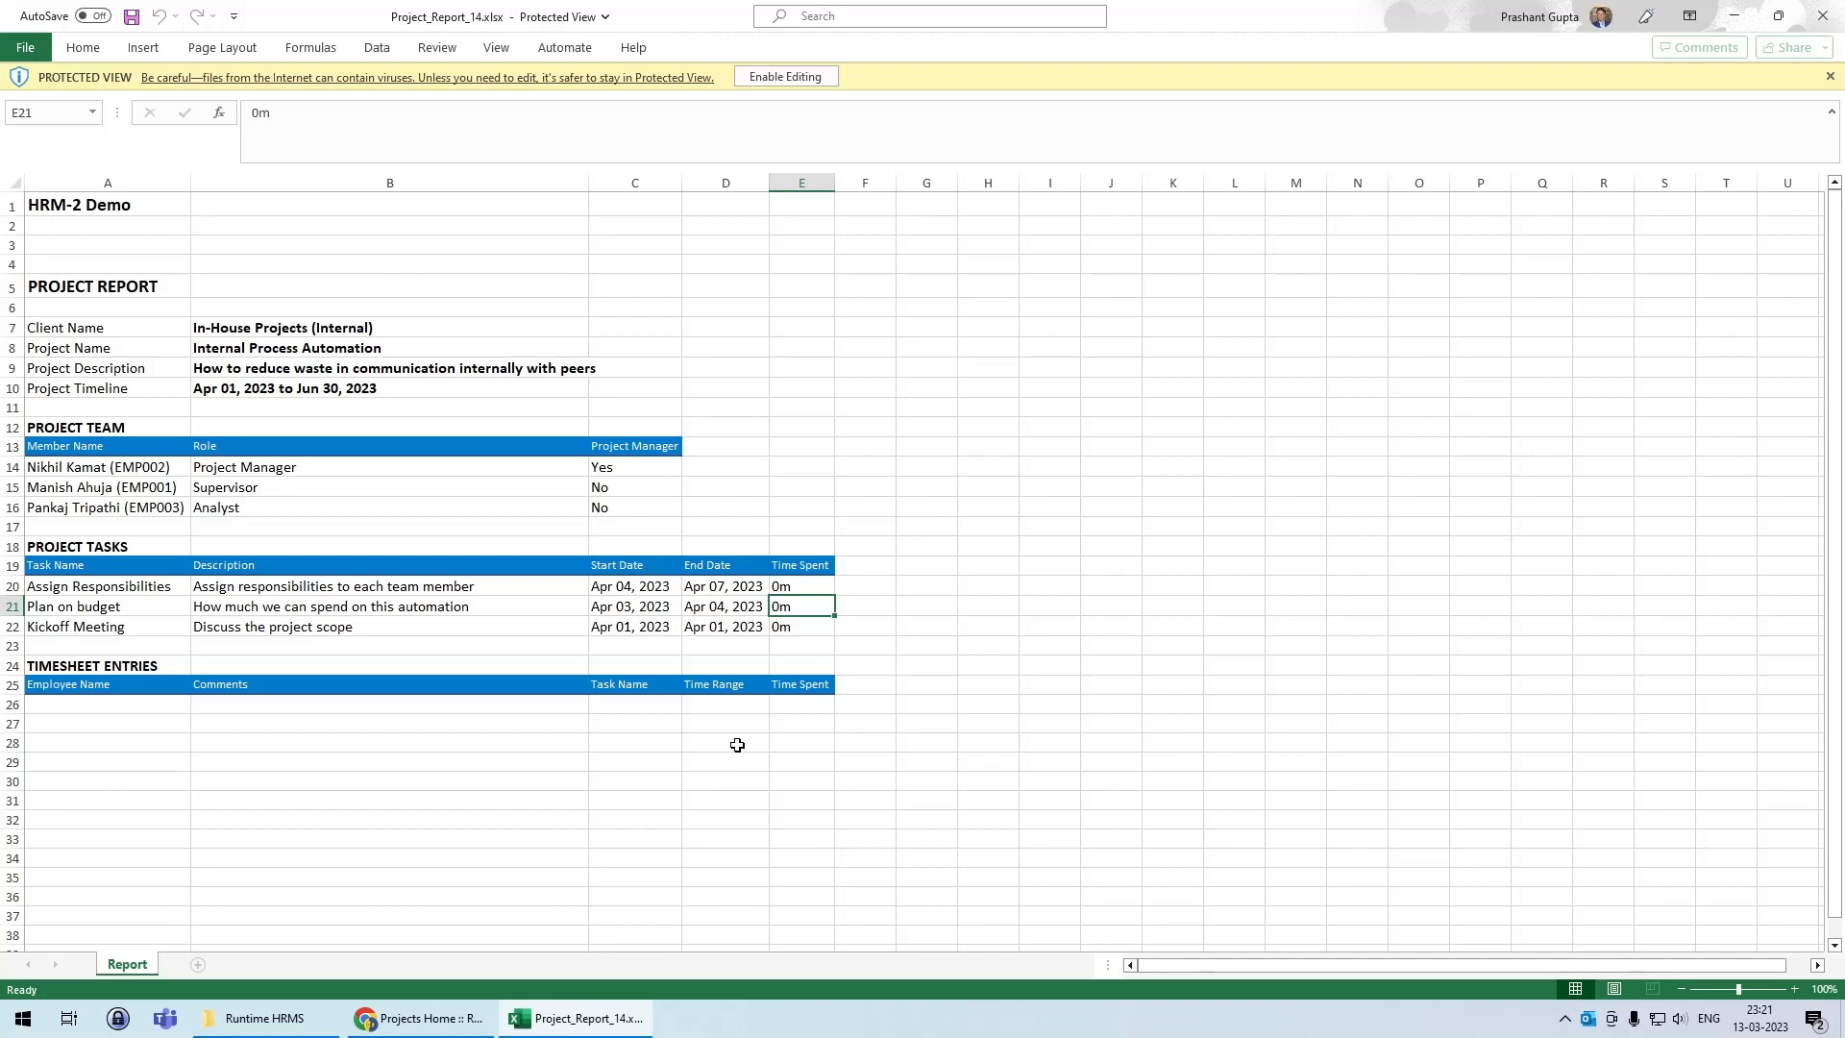
{"action": "left_click", "coordinate": [1824, 17]}
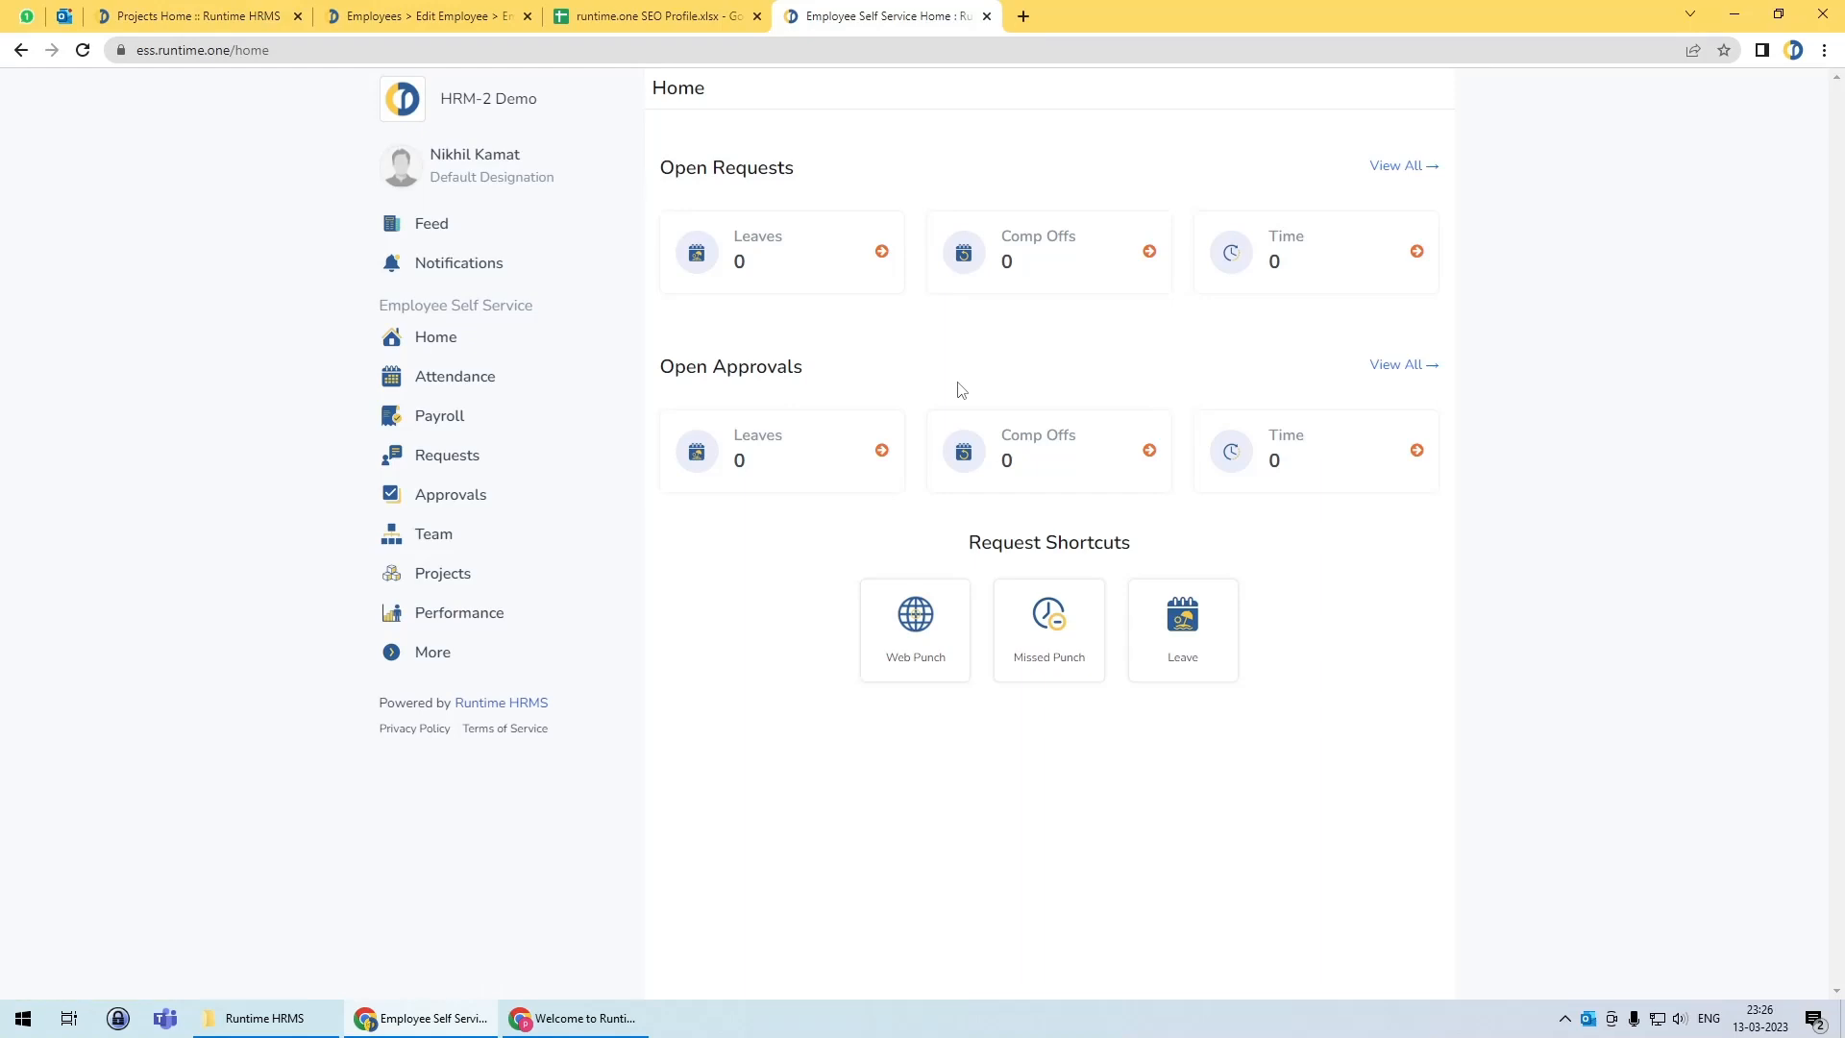
Step: Close the runtime.one SEO Profile spreadsheet and view the Internal Process Automation project's team members in the admin panel
{"action": "left_click", "coordinate": [757, 16]}
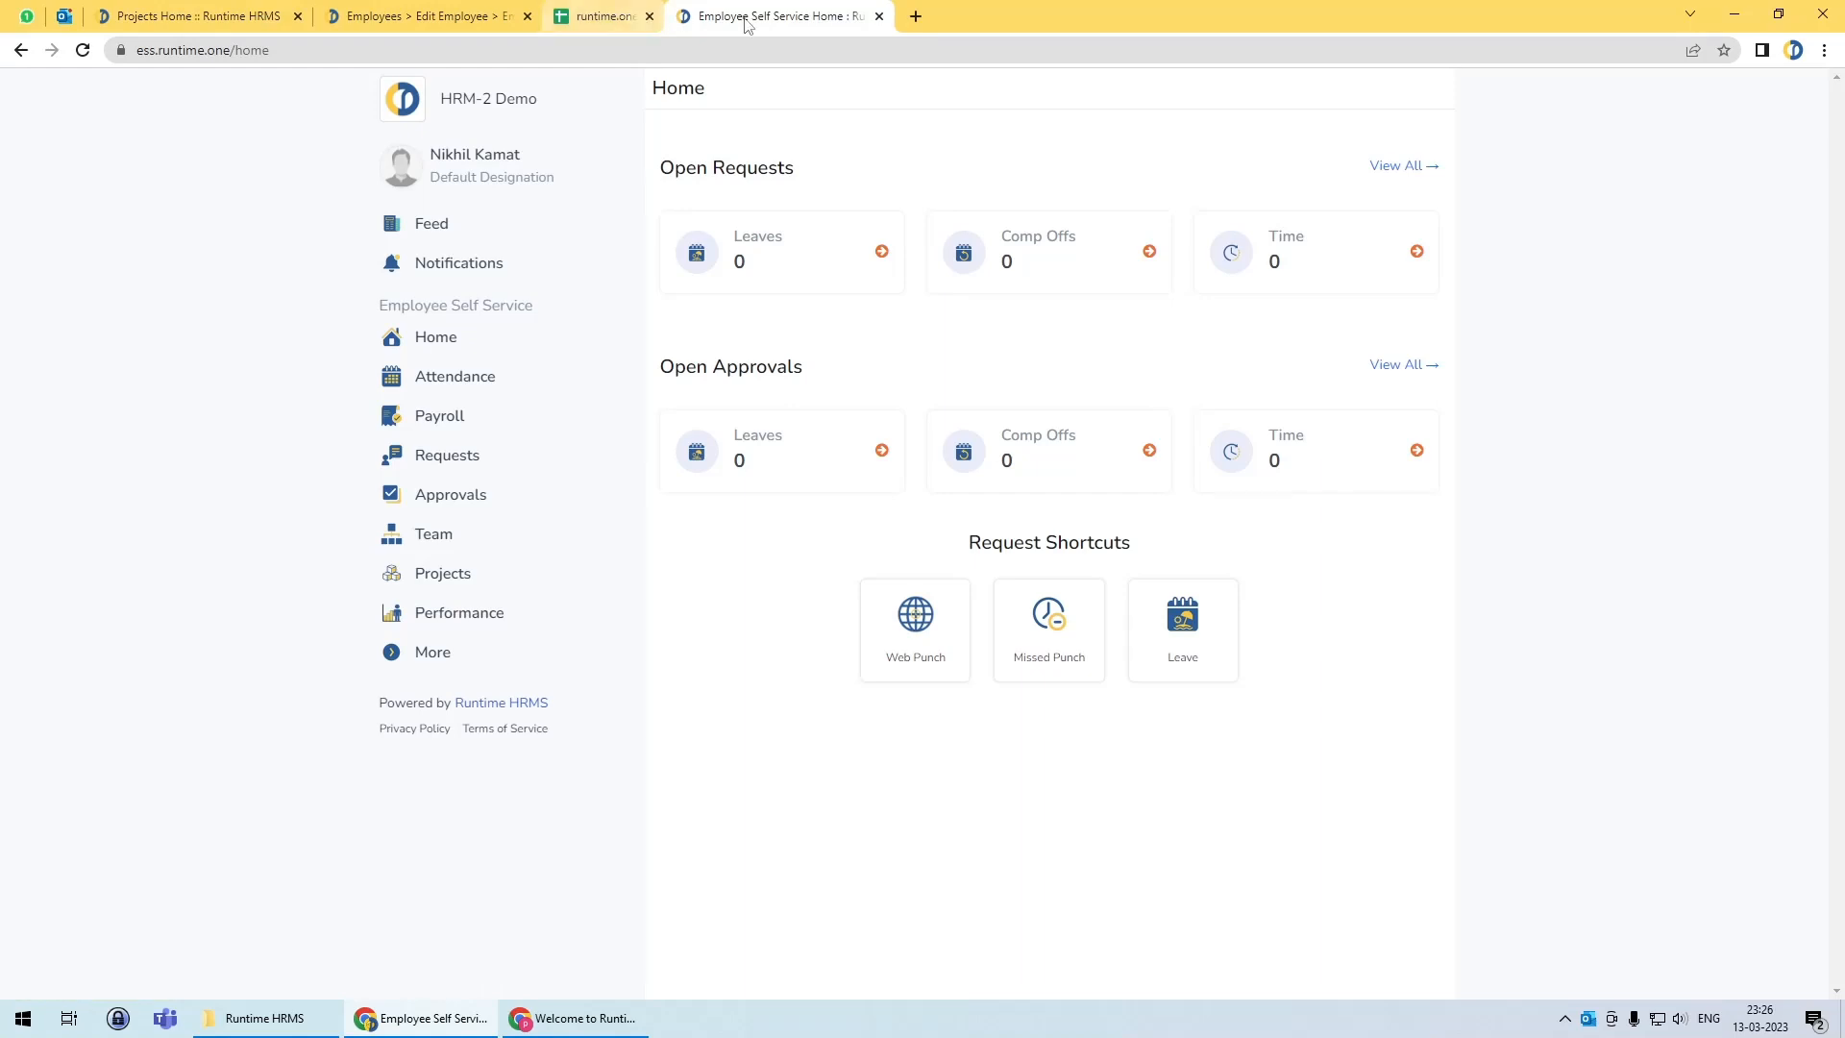
{"action": "left_click", "coordinate": [211, 11]}
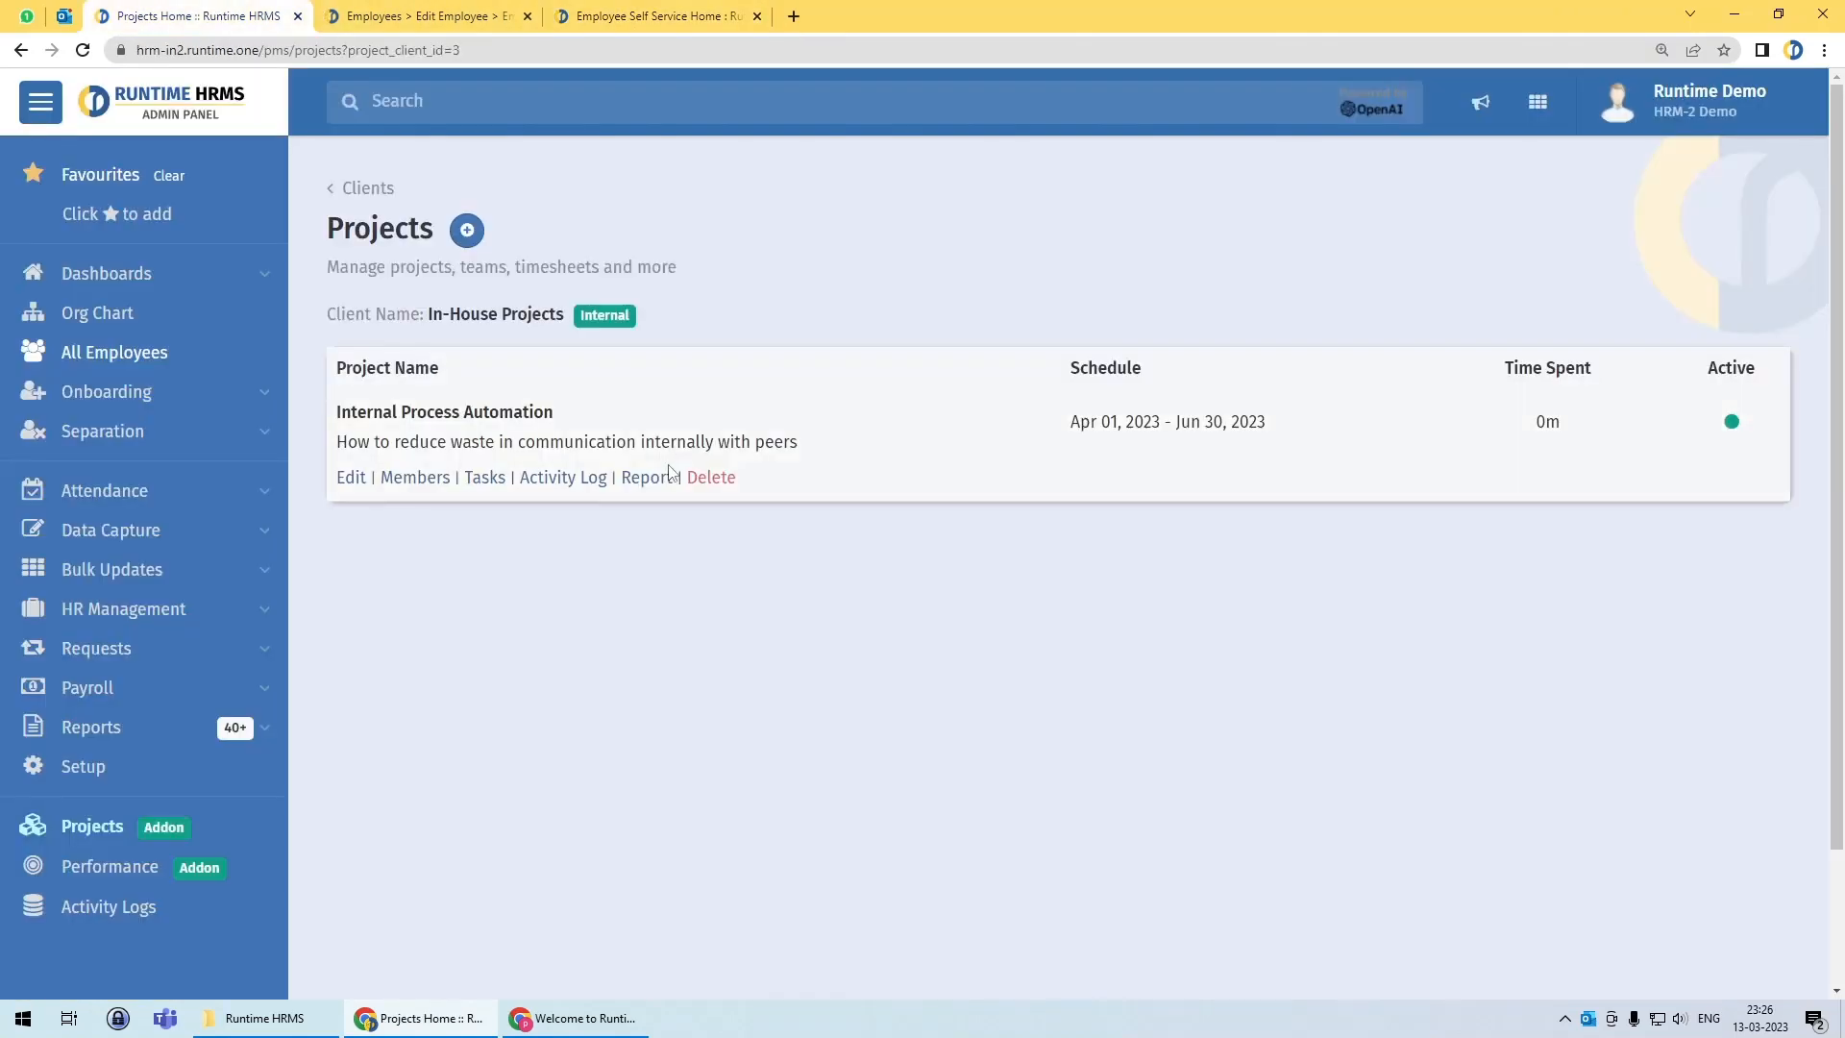
{"action": "left_click", "coordinate": [423, 478]}
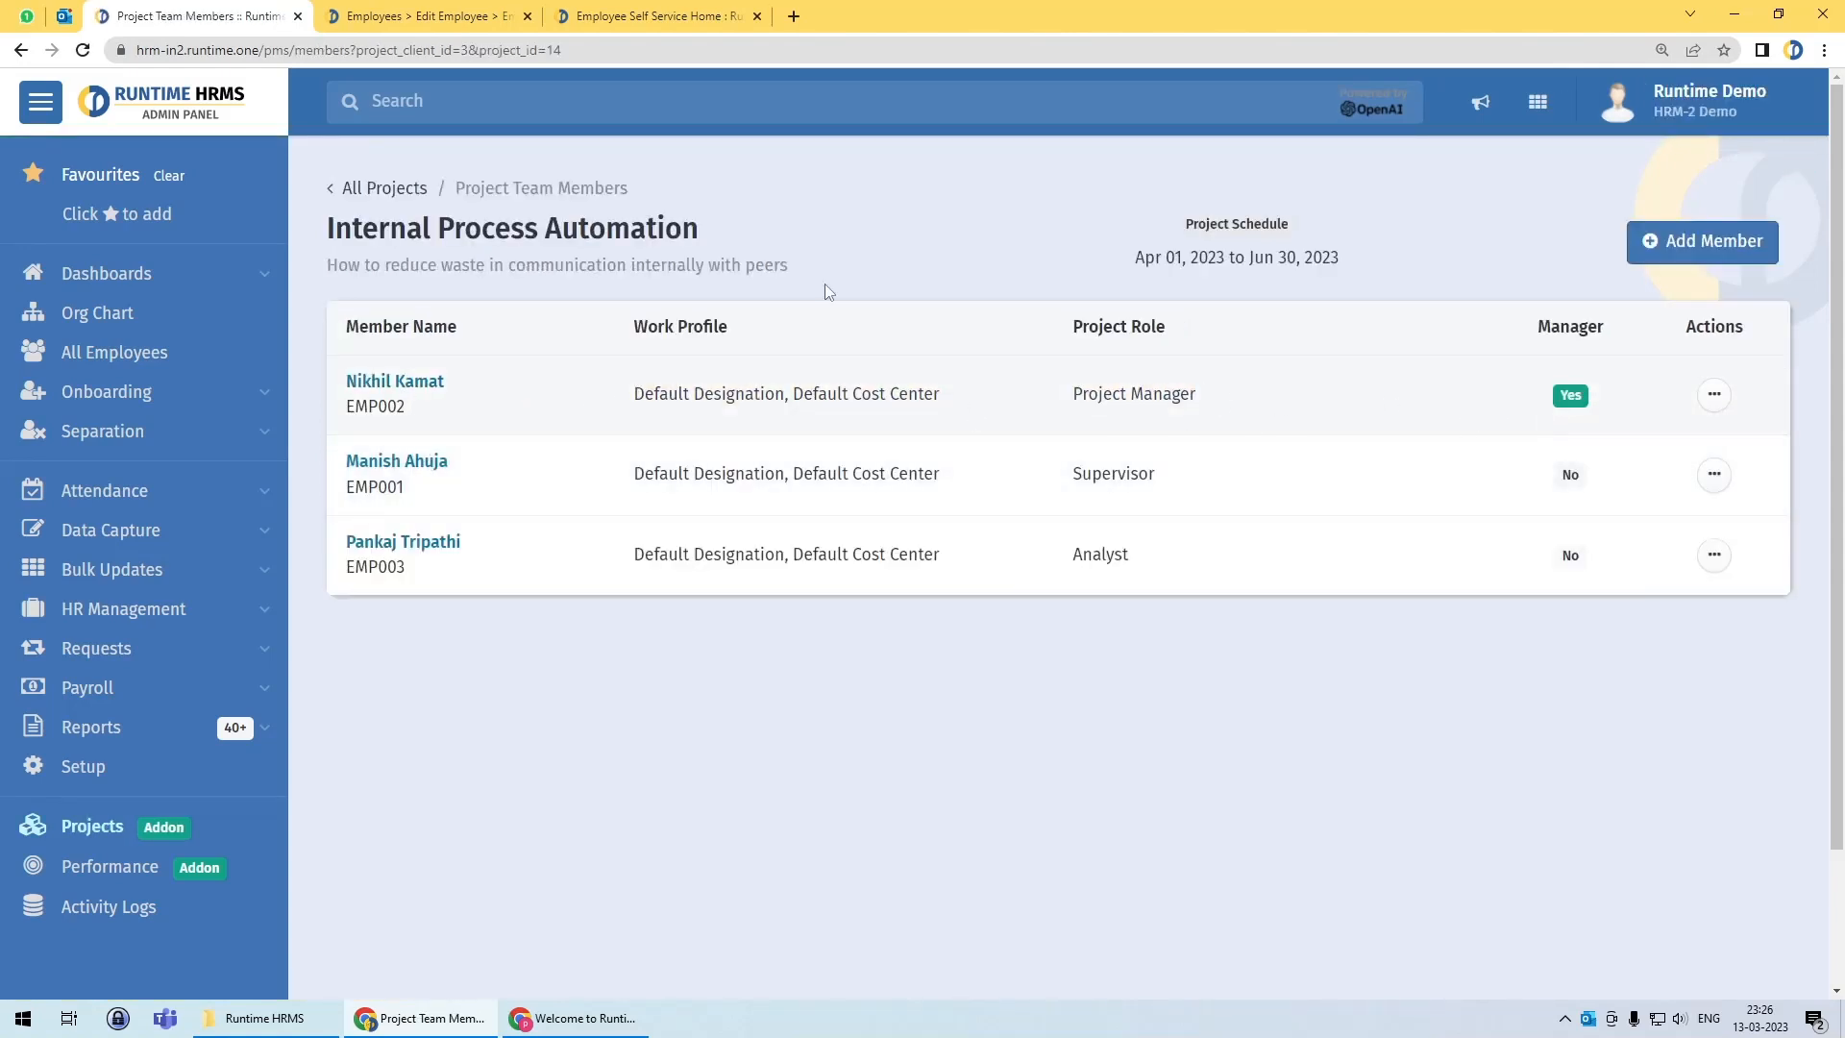
Step: Switch to the Employee Self Service portal and open the task list of the Internal Process Automation project
{"action": "left_click", "coordinate": [620, 12]}
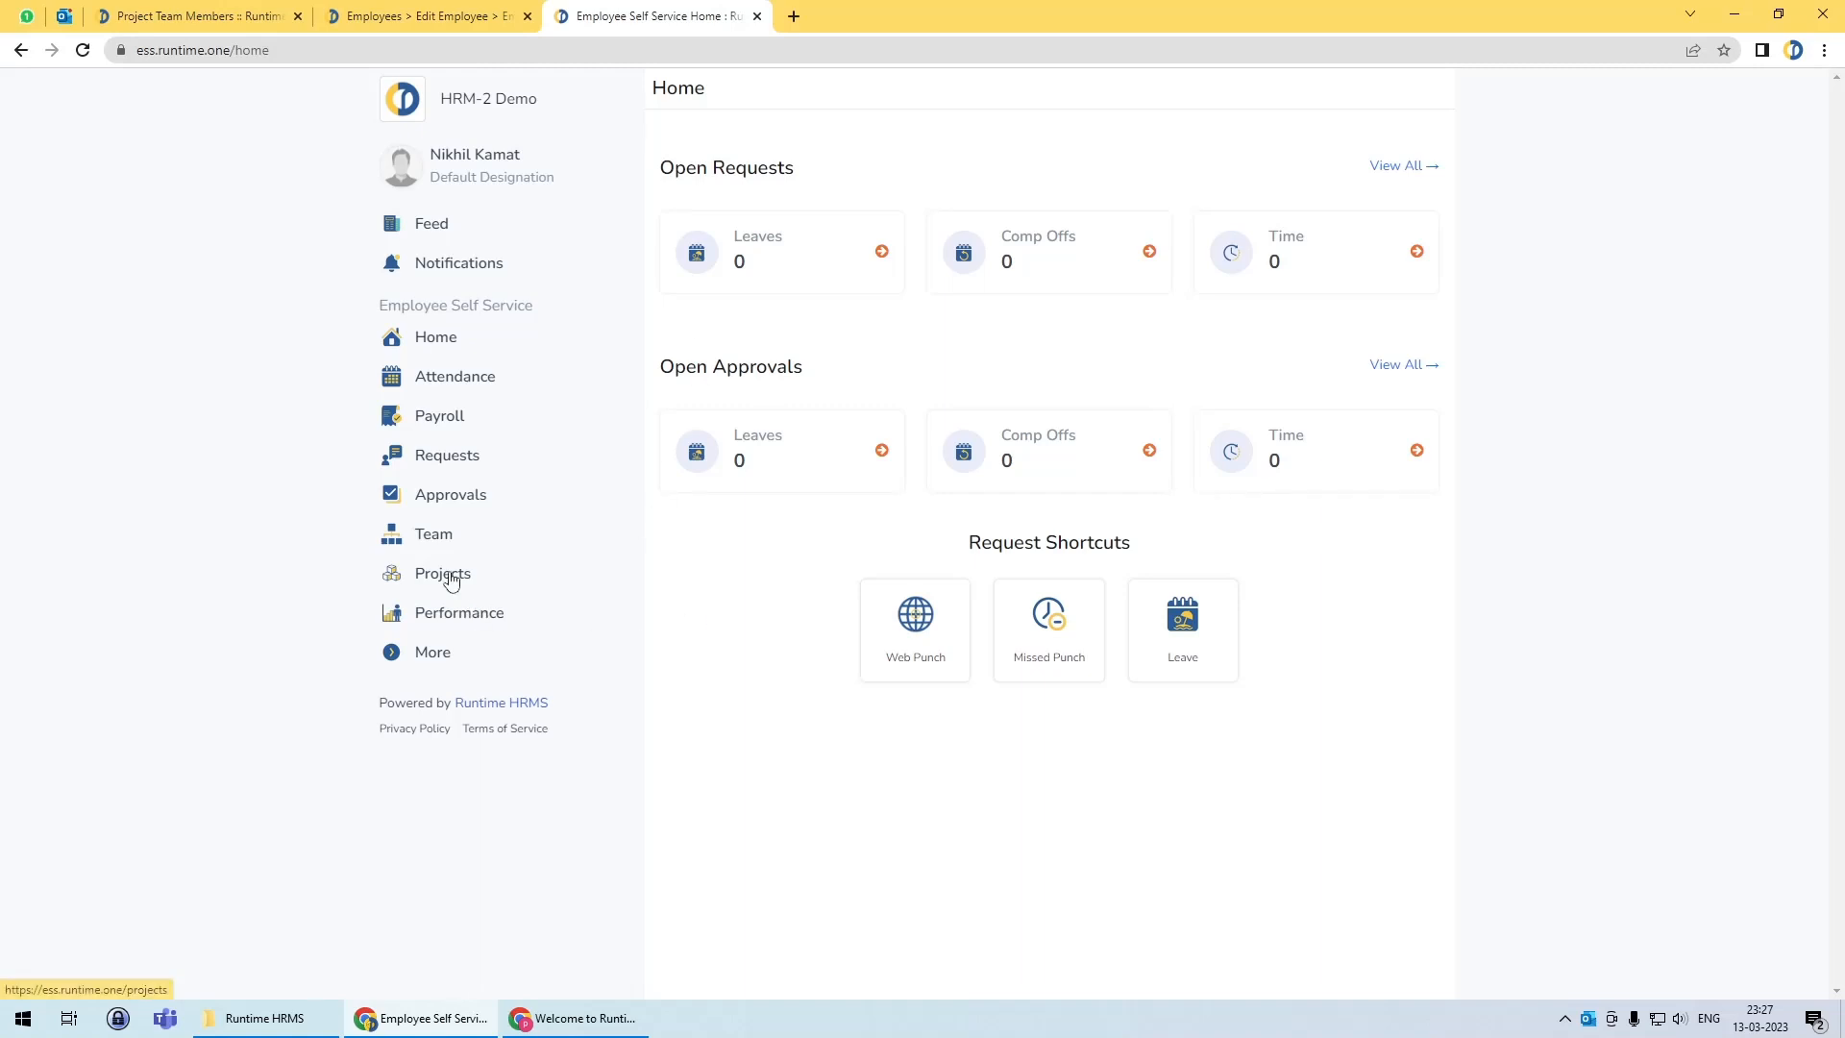
{"action": "left_click", "coordinate": [444, 573]}
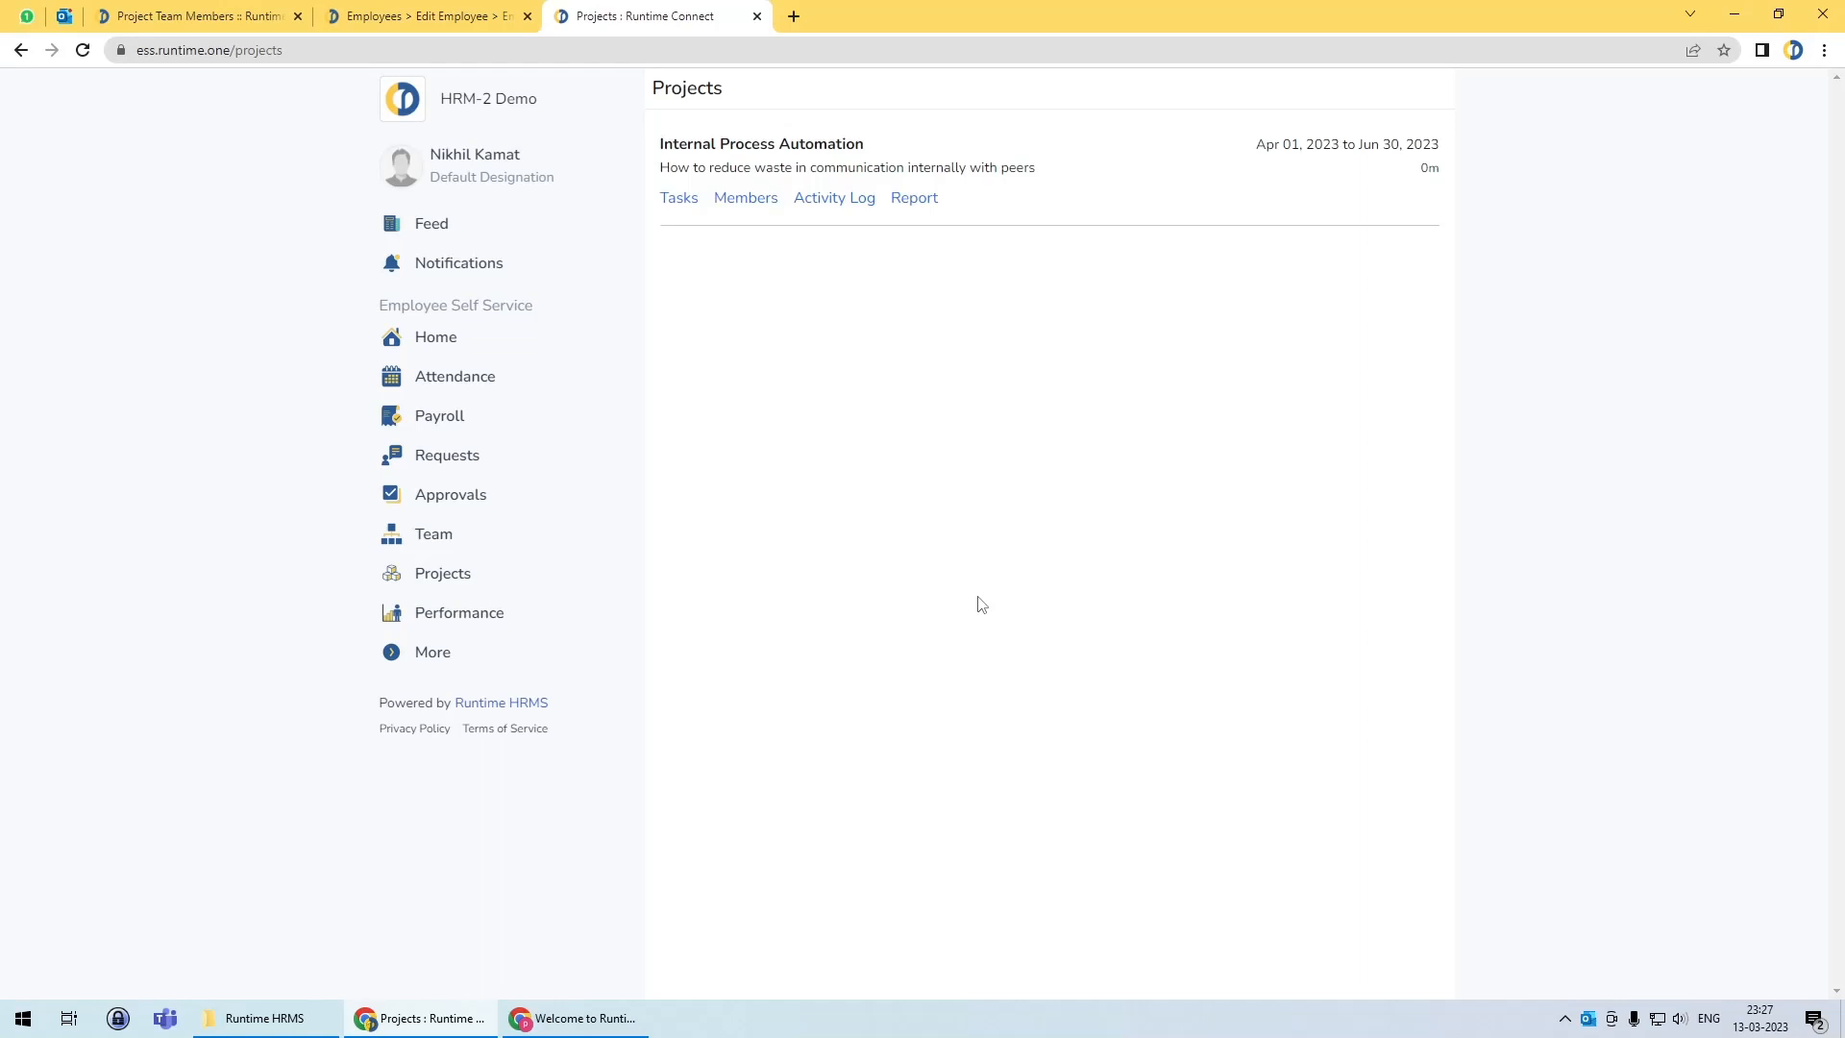
{"action": "left_click", "coordinate": [685, 206]}
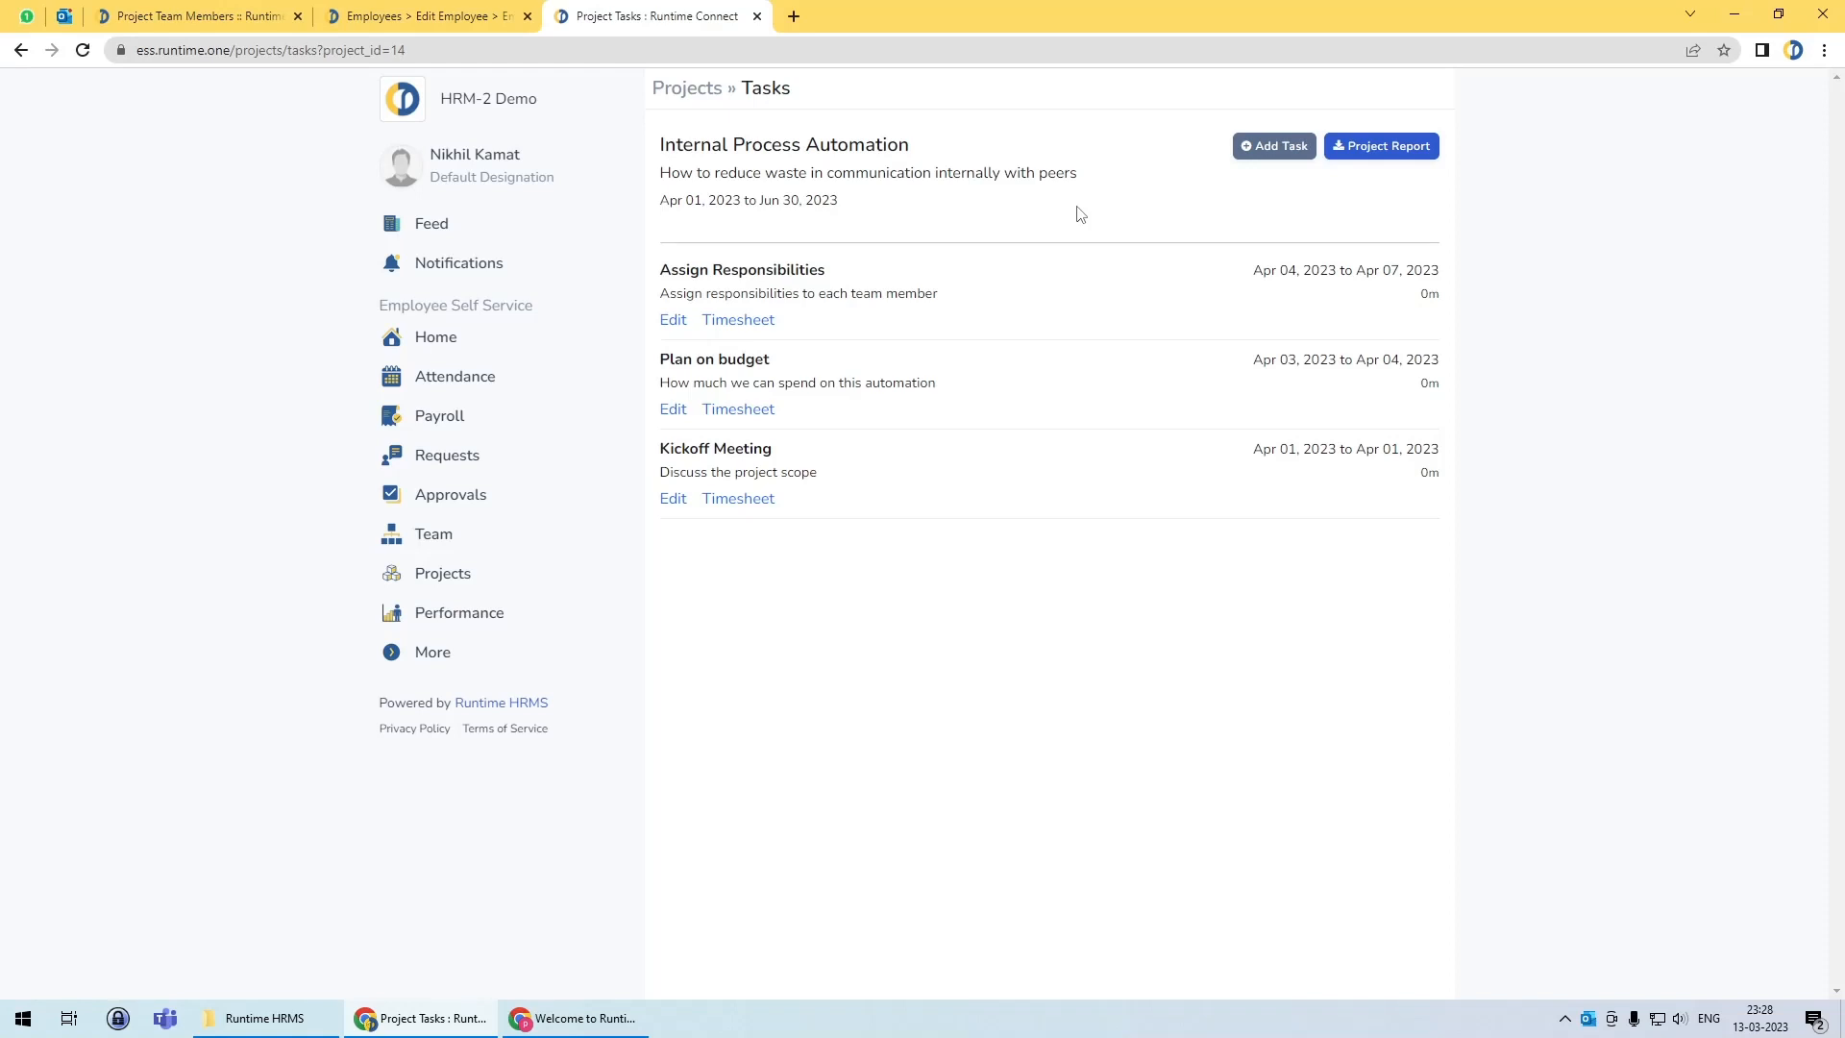
Step: Inspect the editable name, description and notification option of the Assign Responsibilities task, and leave it without saving
{"action": "left_click", "coordinate": [671, 326]}
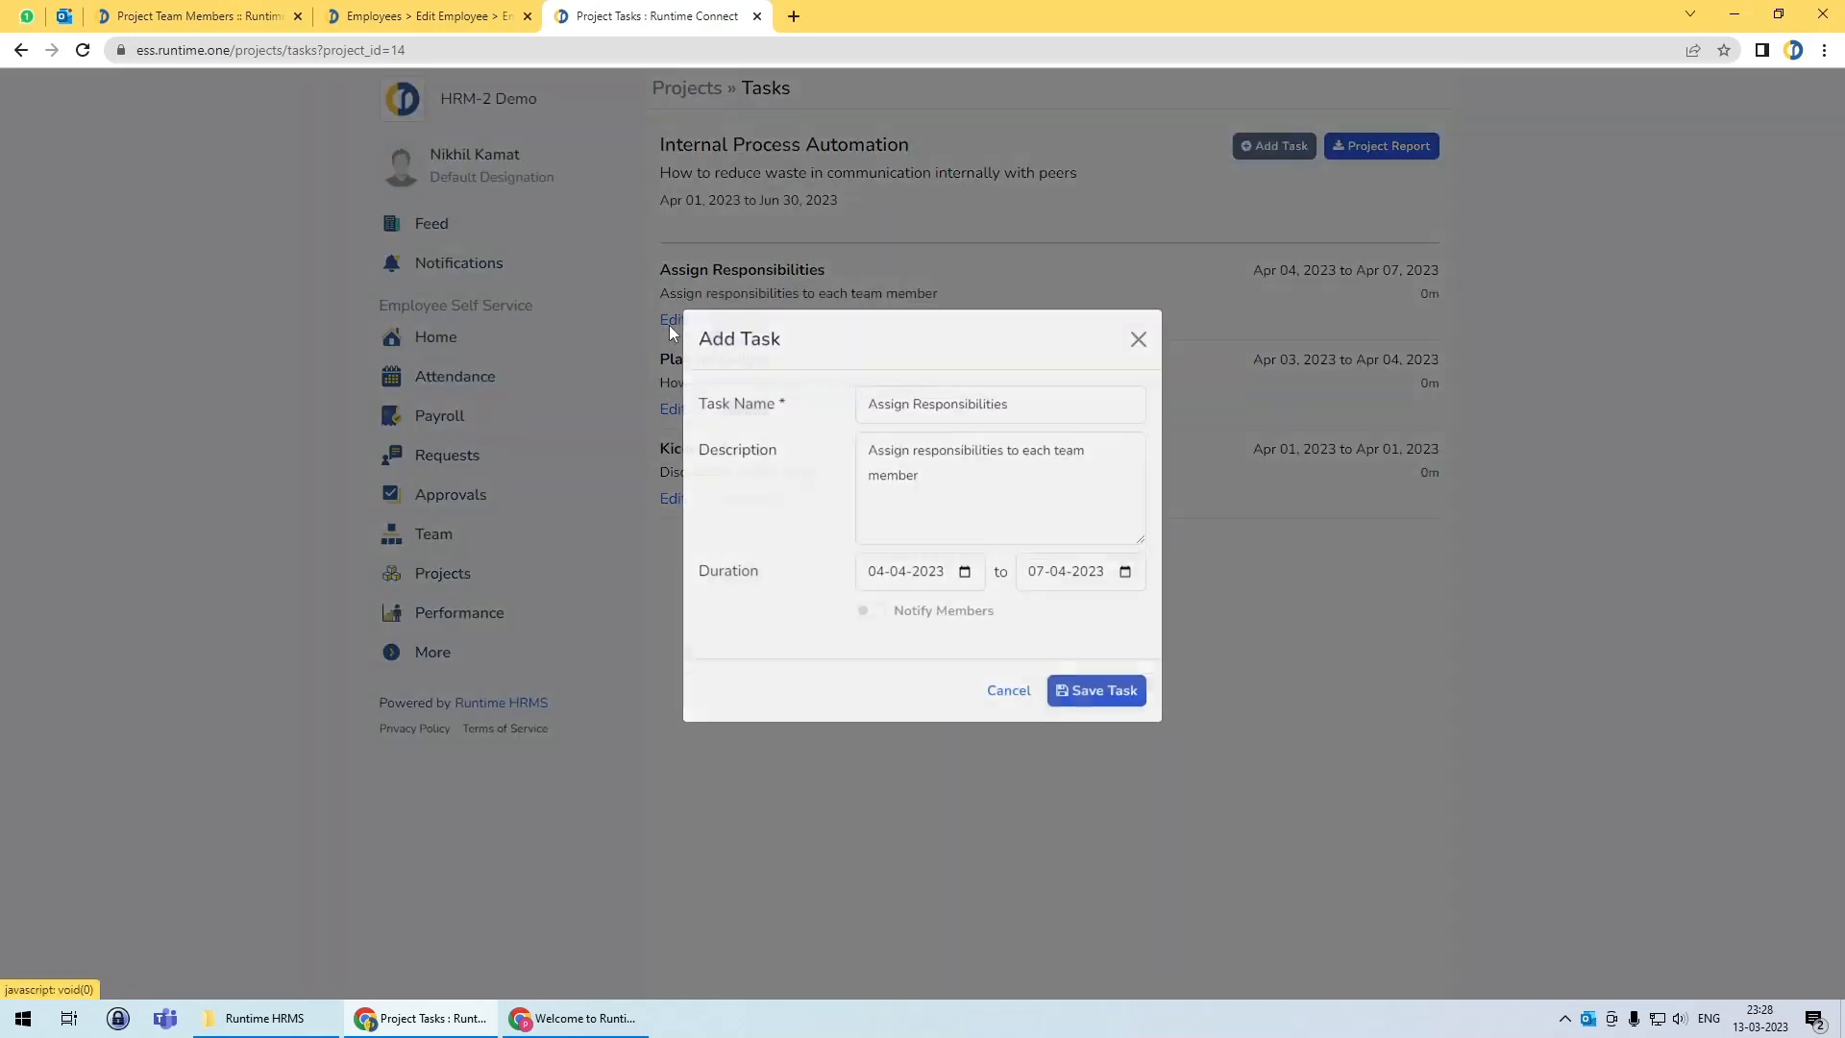
{"action": "left_click_drag", "start_coordinate": [881, 423], "coordinate": [1009, 422]}
{"action": "left_click", "coordinate": [916, 508]}
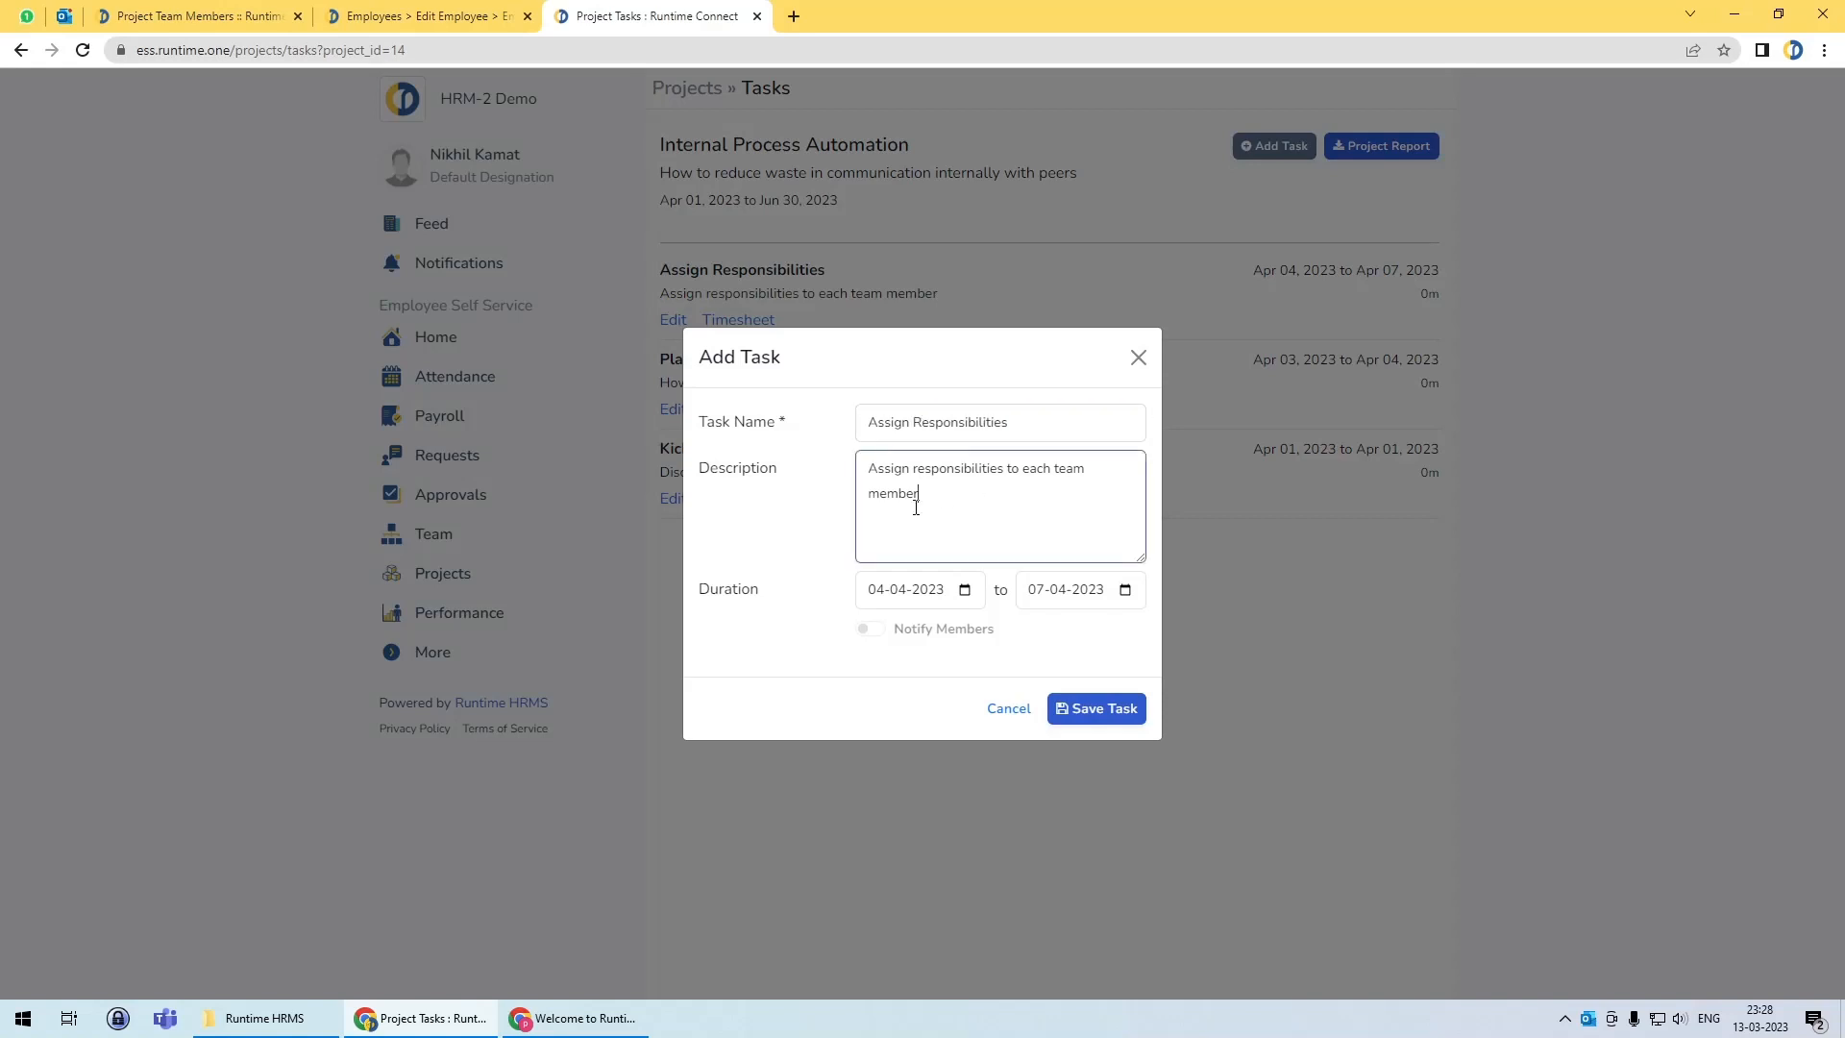
{"action": "left_click", "coordinate": [861, 640]}
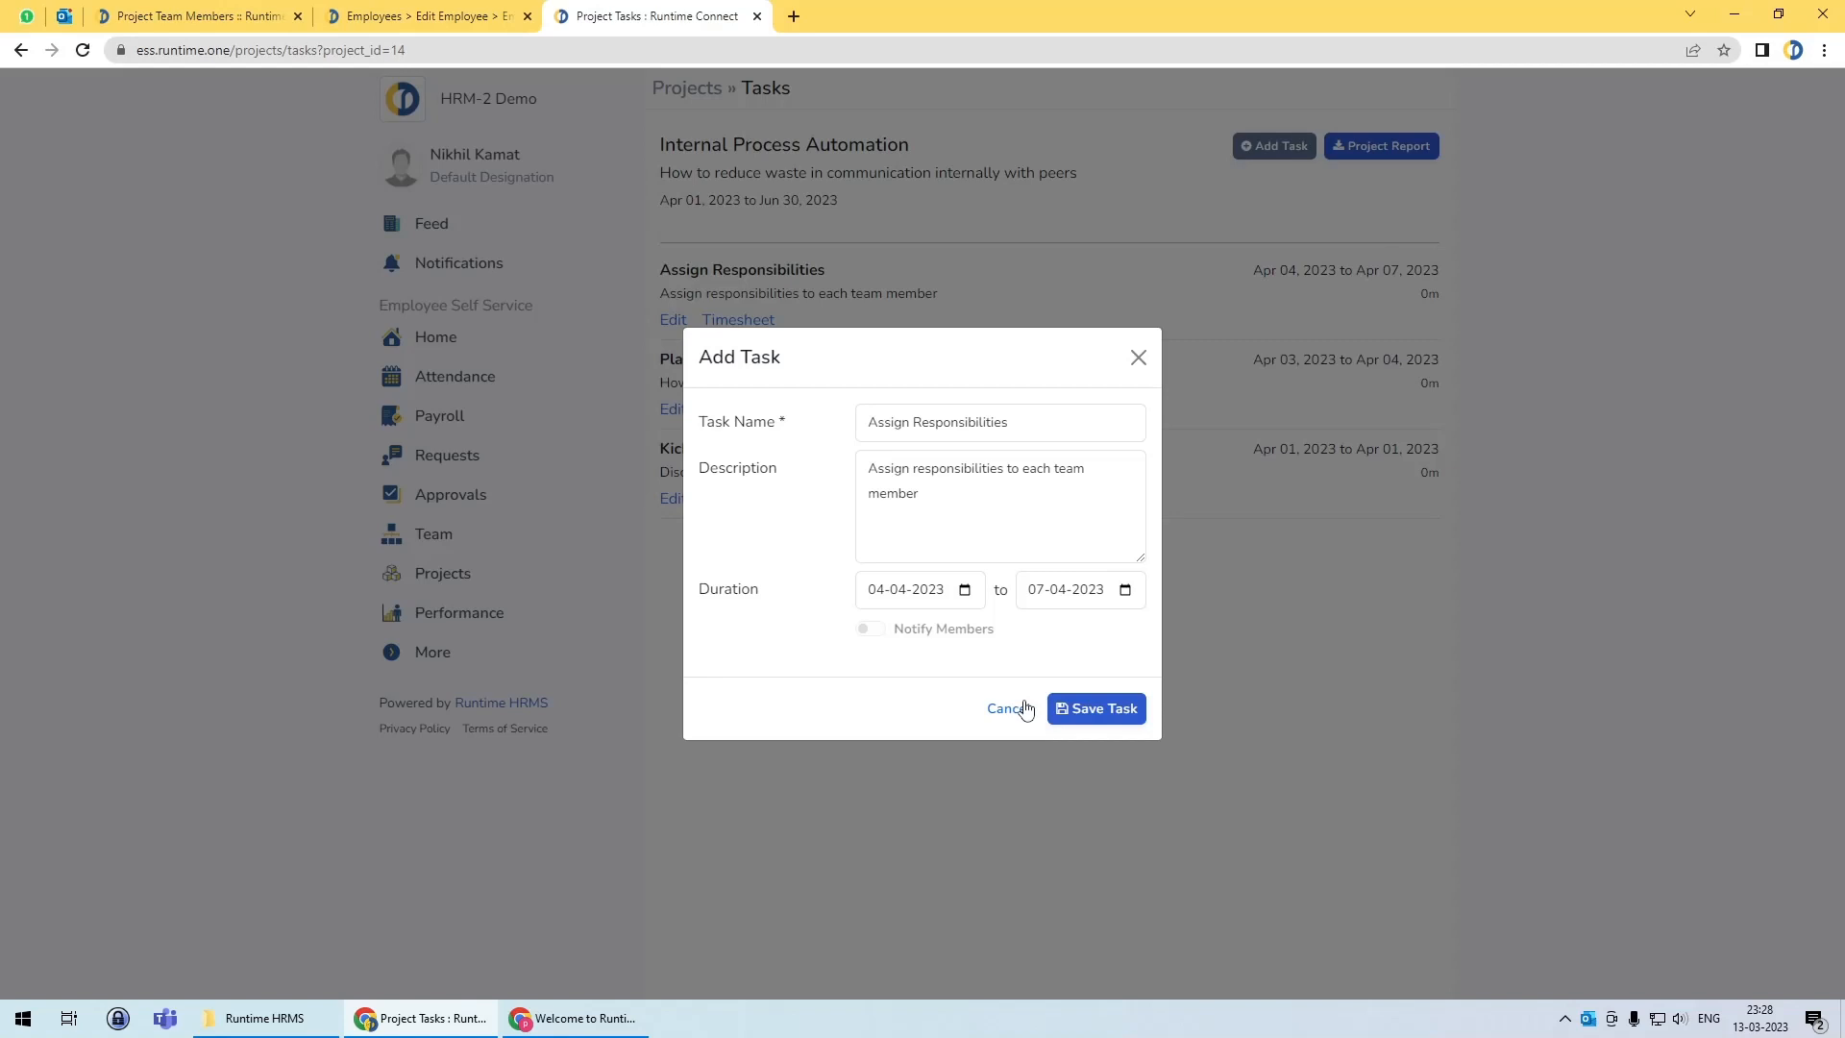
{"action": "left_click", "coordinate": [1006, 708]}
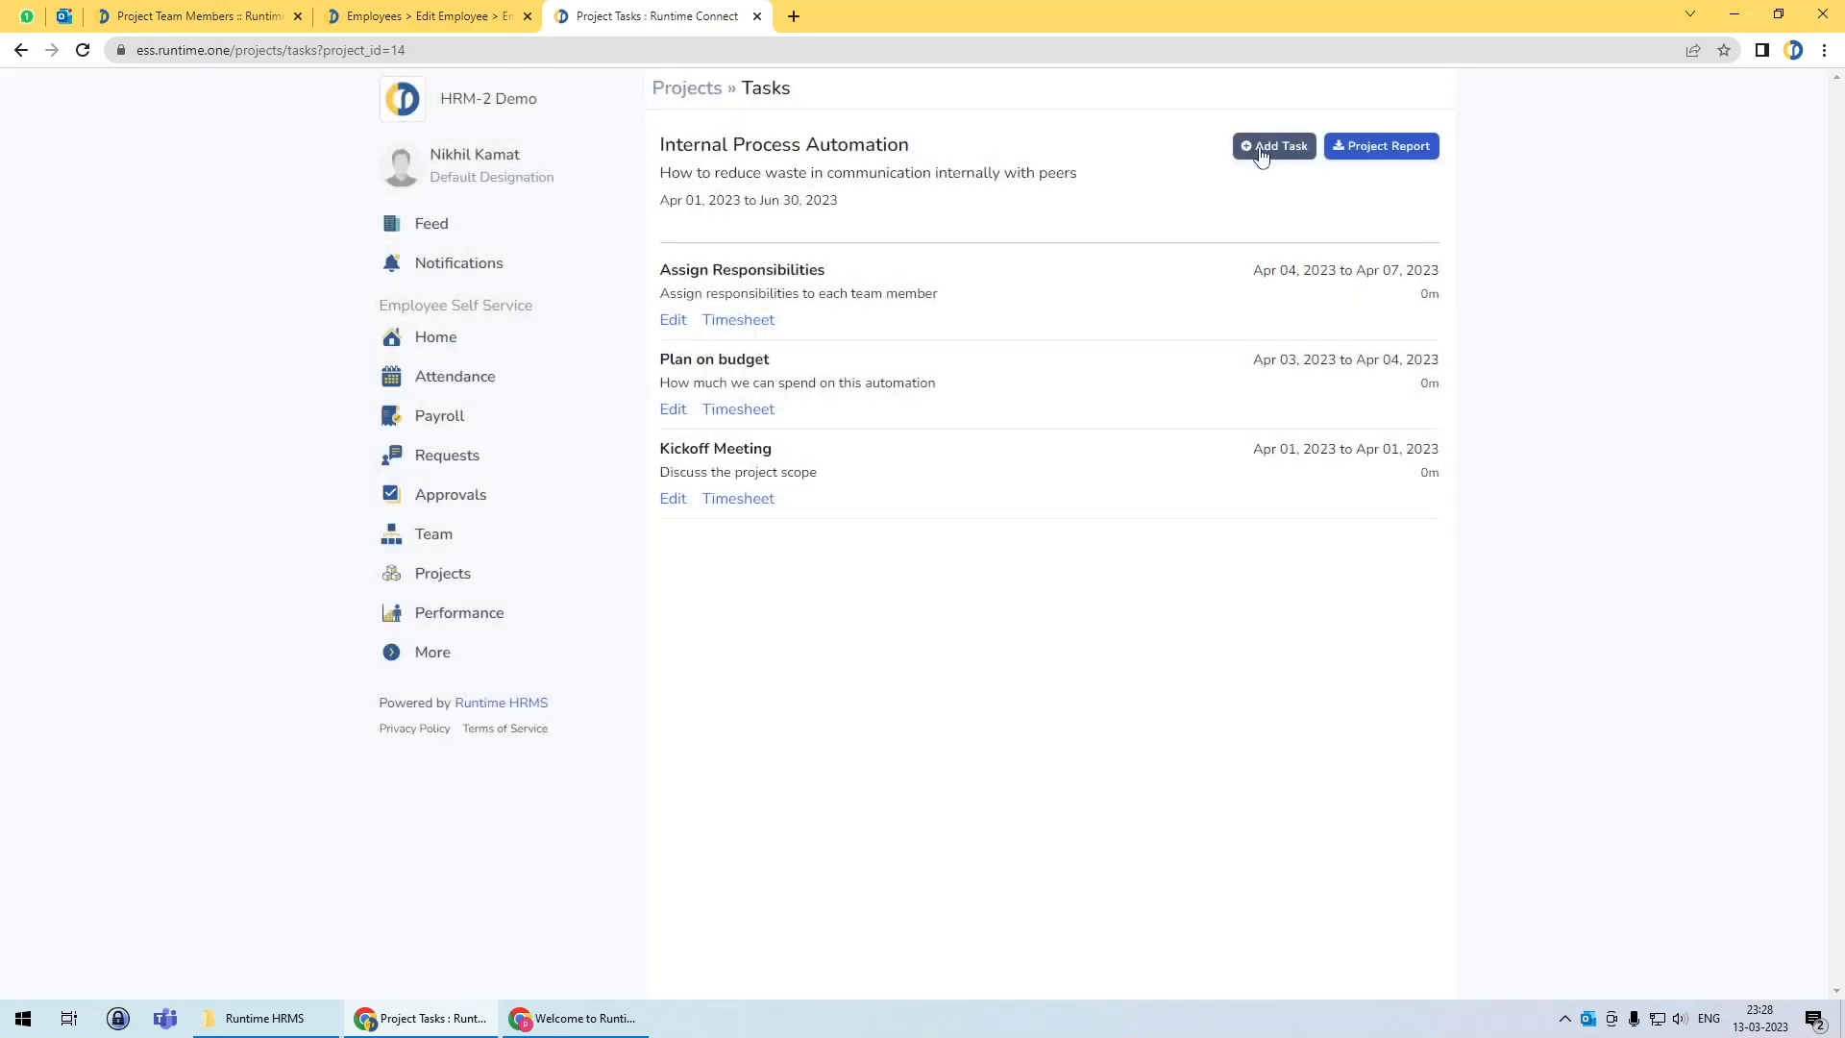
Step: Inspect the new task form, trying its Notify Members option on and off, and cancel without adding a task
{"action": "left_click", "coordinate": [1260, 149]}
{"action": "left_click", "coordinate": [910, 418]}
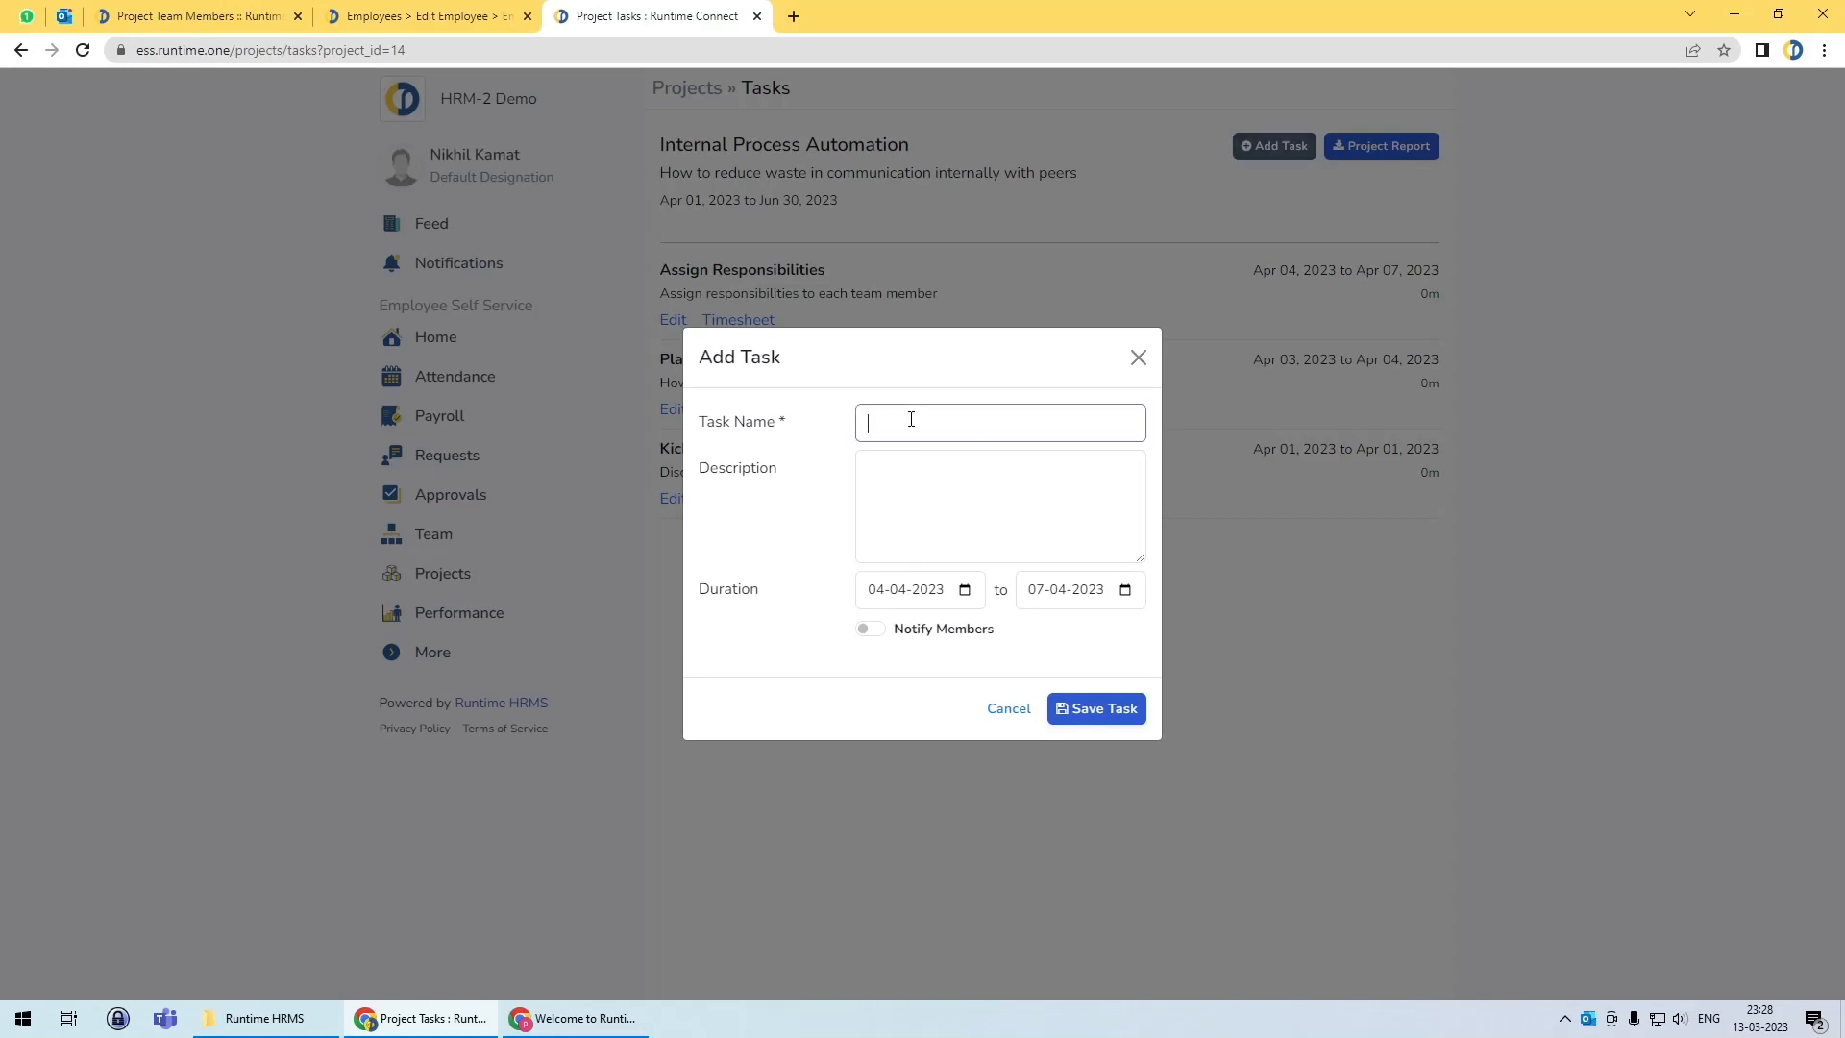
{"action": "left_click", "coordinate": [905, 509]}
{"action": "left_click", "coordinate": [869, 630]}
{"action": "left_click", "coordinate": [870, 630]}
{"action": "left_click", "coordinate": [1008, 711]}
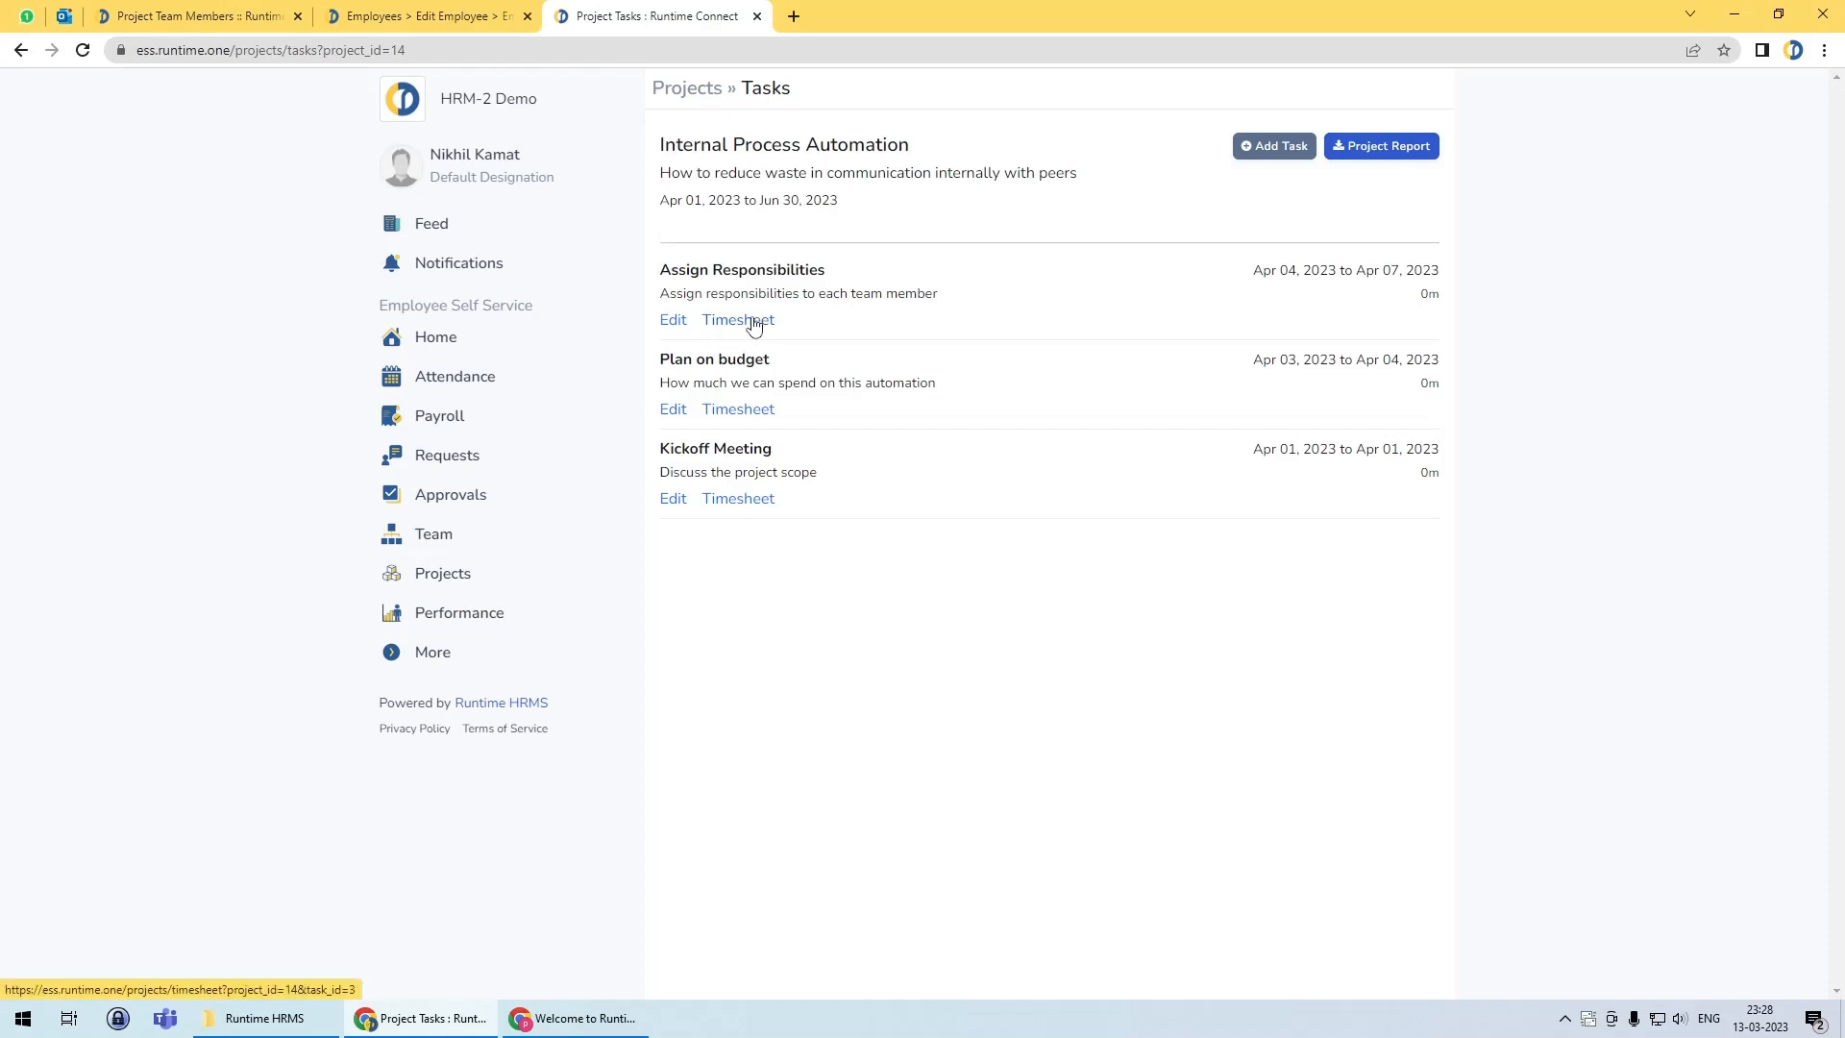
Step: Review the Assign Responsibilities description and the Kickoff Meeting schedule and time spent, and open the Kickoff Meeting timesheet
{"action": "left_click_drag", "start_coordinate": [663, 293], "coordinate": [945, 298]}
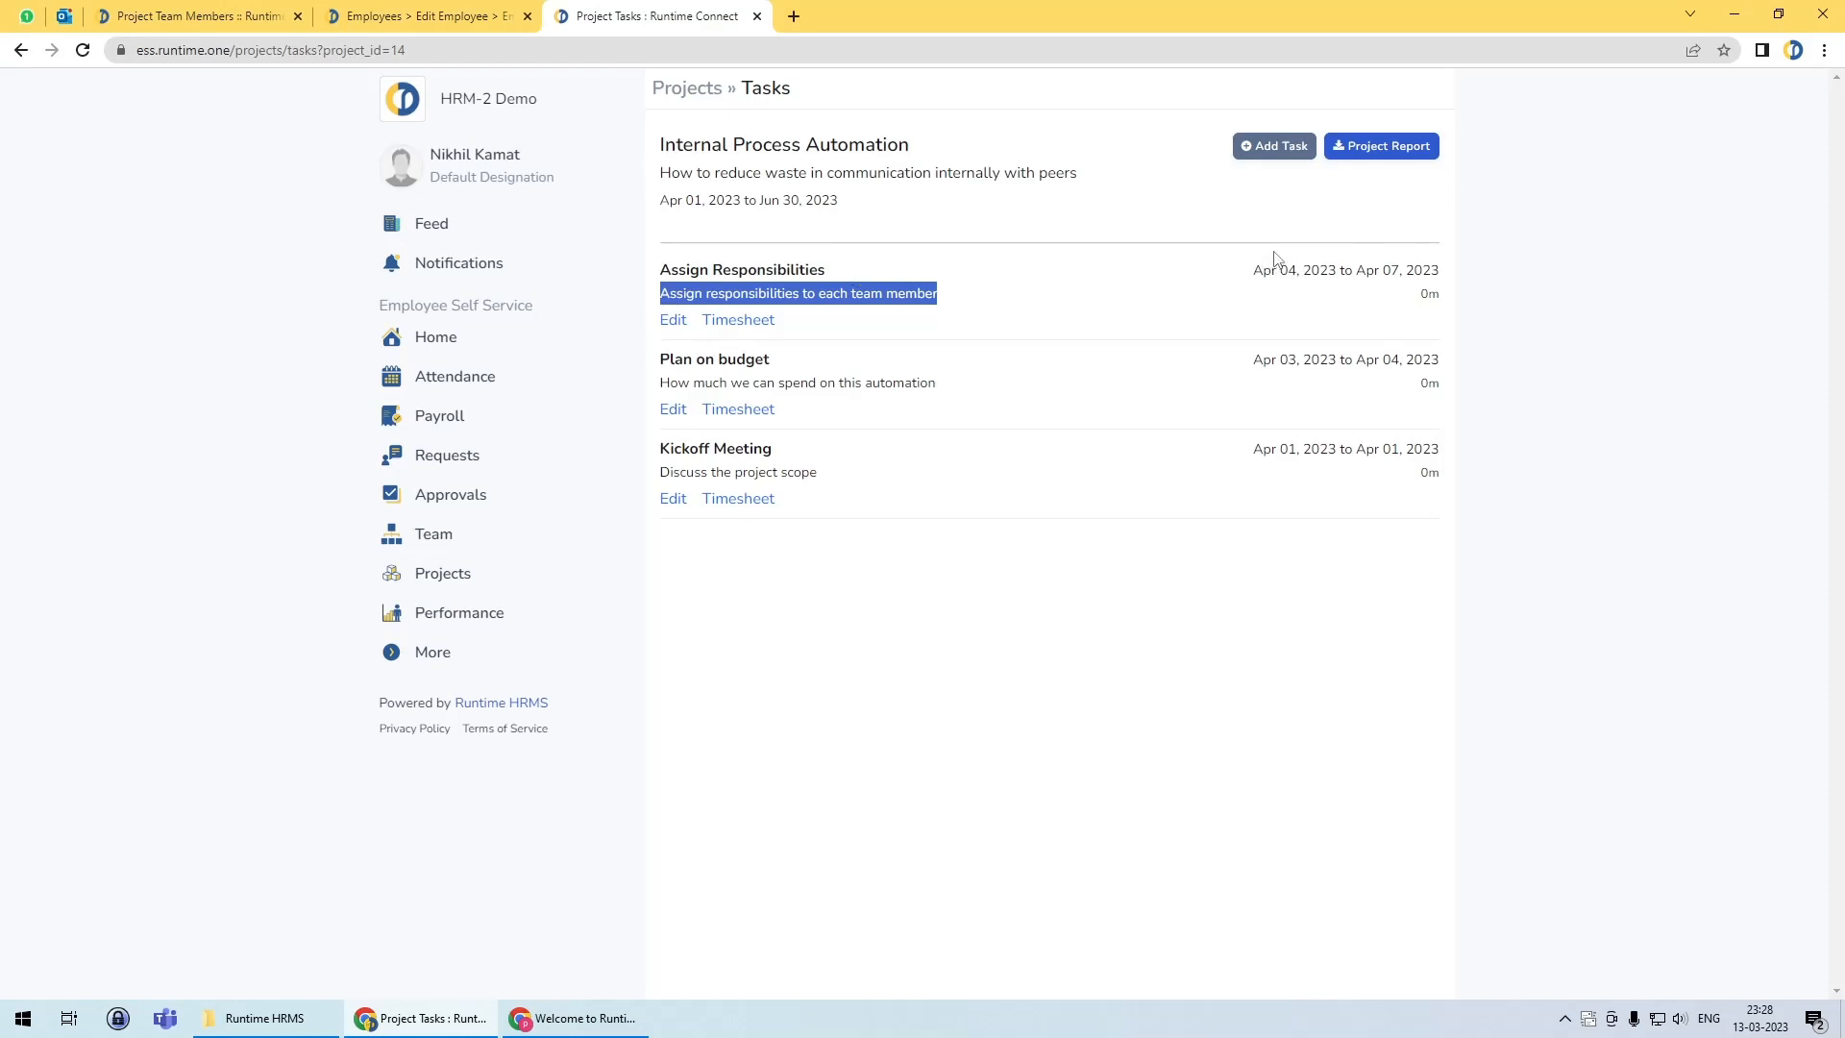
{"action": "left_click_drag", "start_coordinate": [661, 449], "coordinate": [774, 450]}
{"action": "left_click_drag", "start_coordinate": [1261, 454], "coordinate": [1438, 452]}
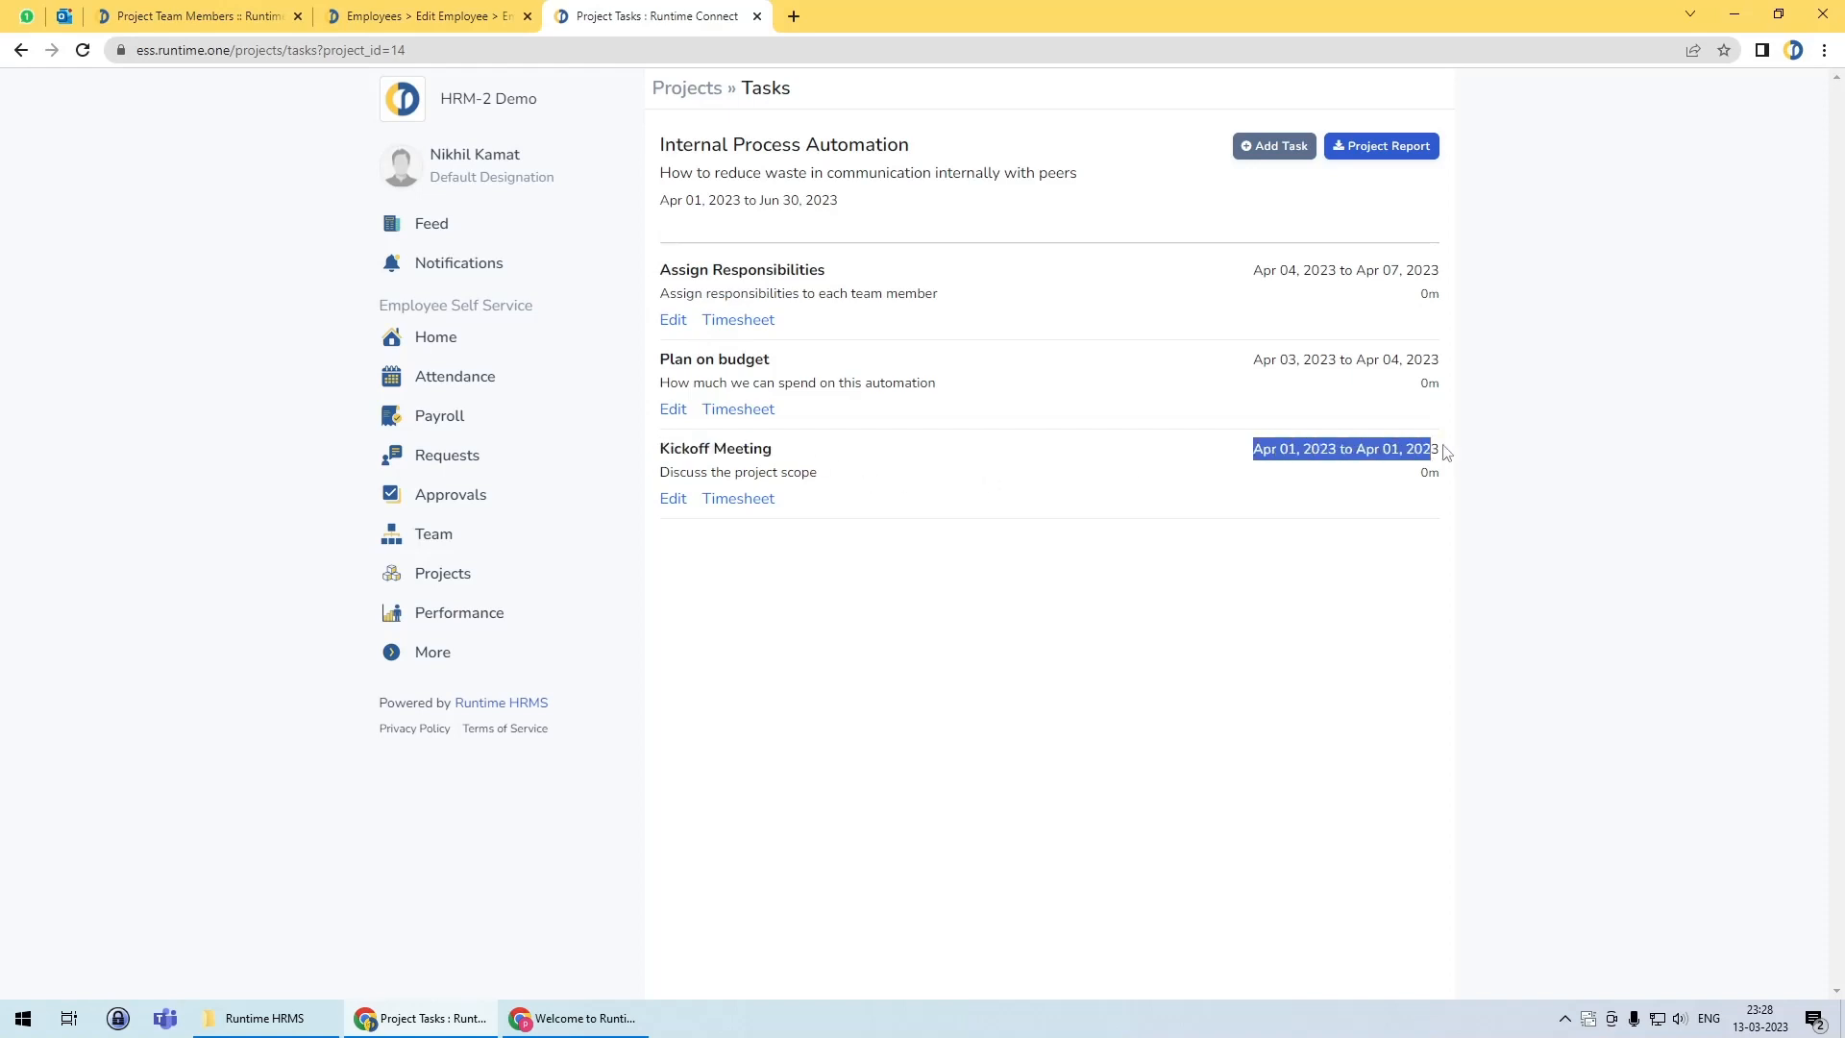
{"action": "left_click", "coordinate": [1433, 469]}
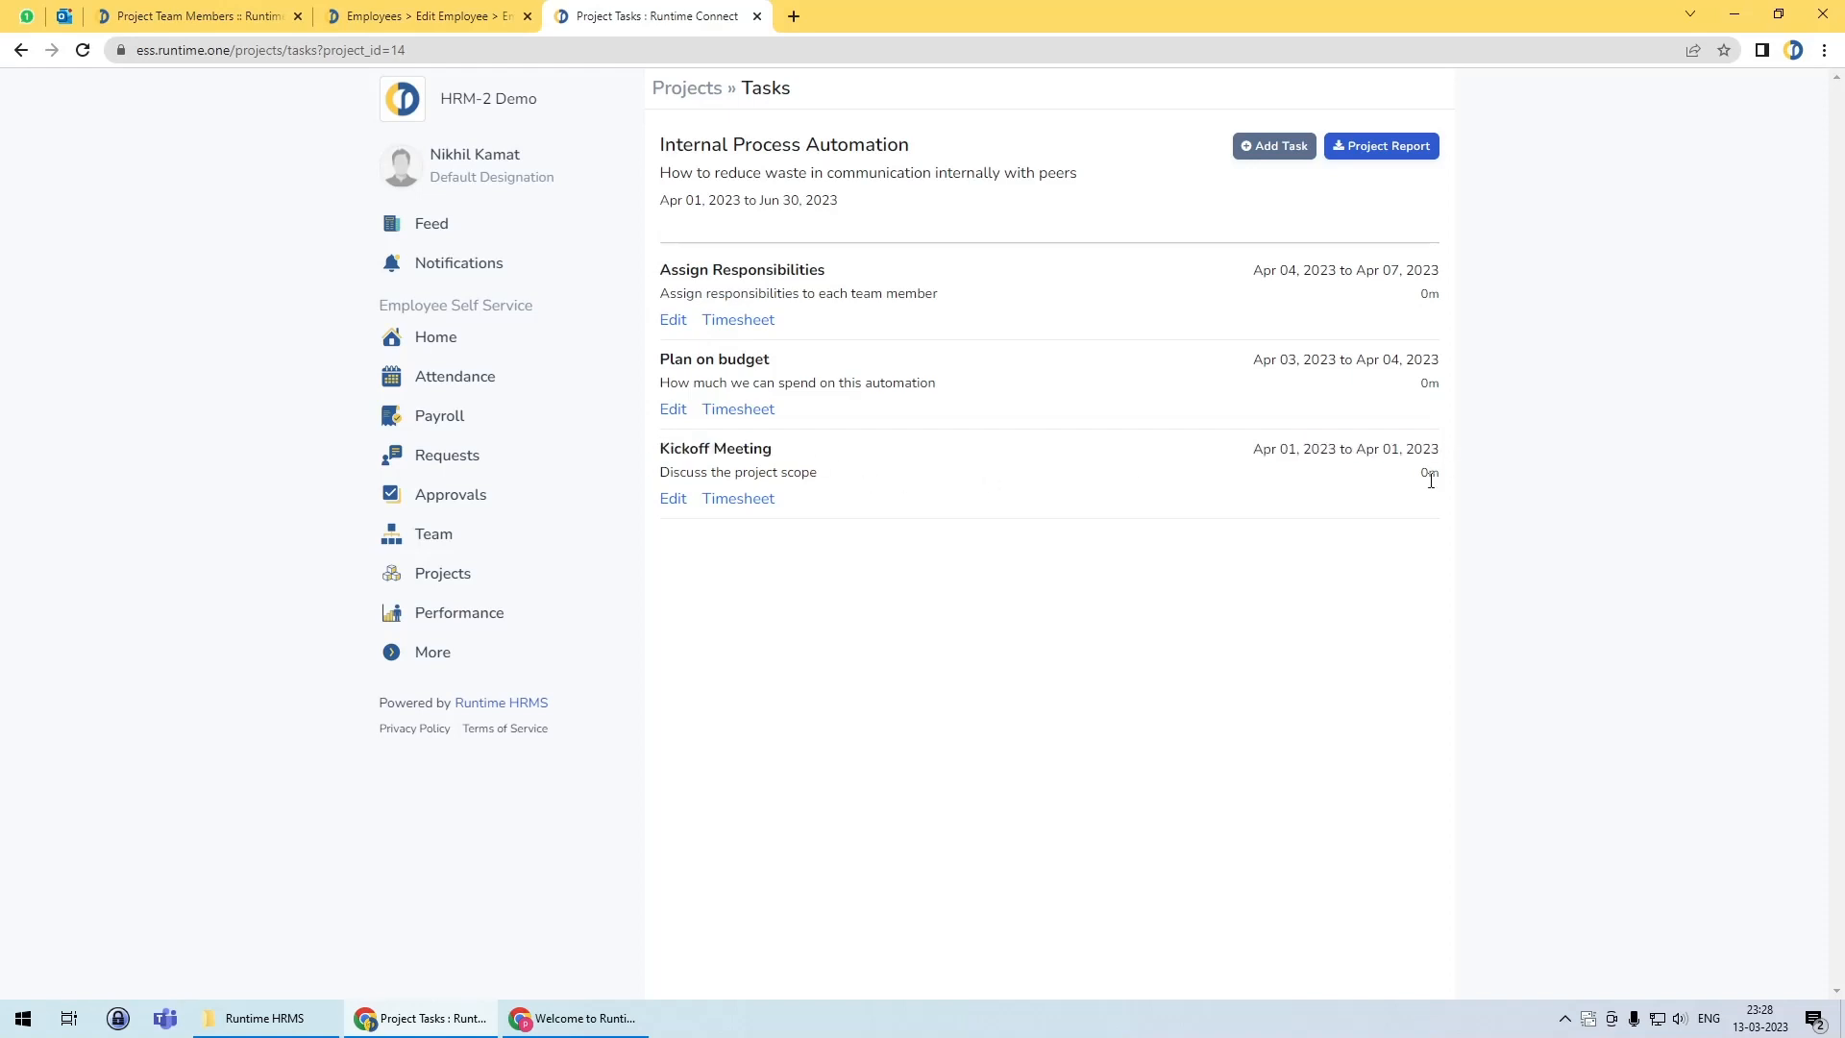
{"action": "left_click", "coordinate": [766, 506]}
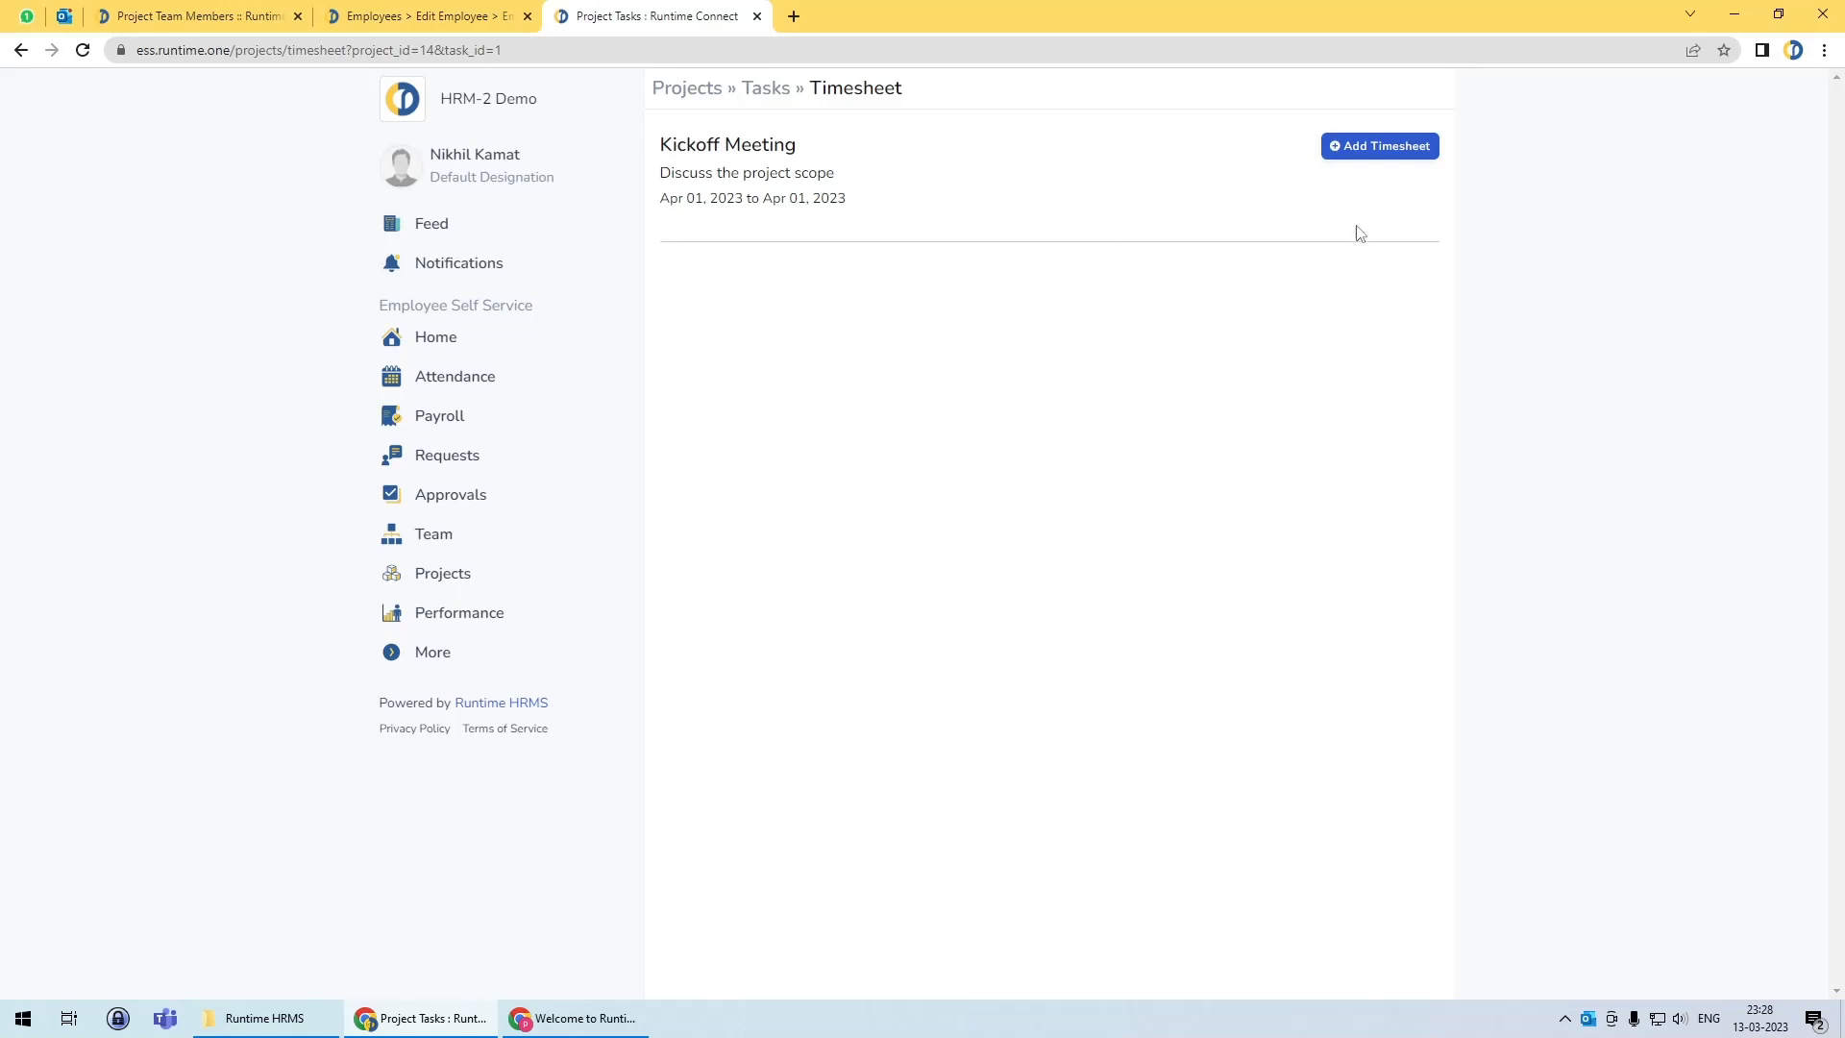
Step: Start a timesheet entry for the Kickoff Meeting task dated 01-04-2023 with a time range of 10:00 to 11:00
{"action": "left_click", "coordinate": [1358, 158]}
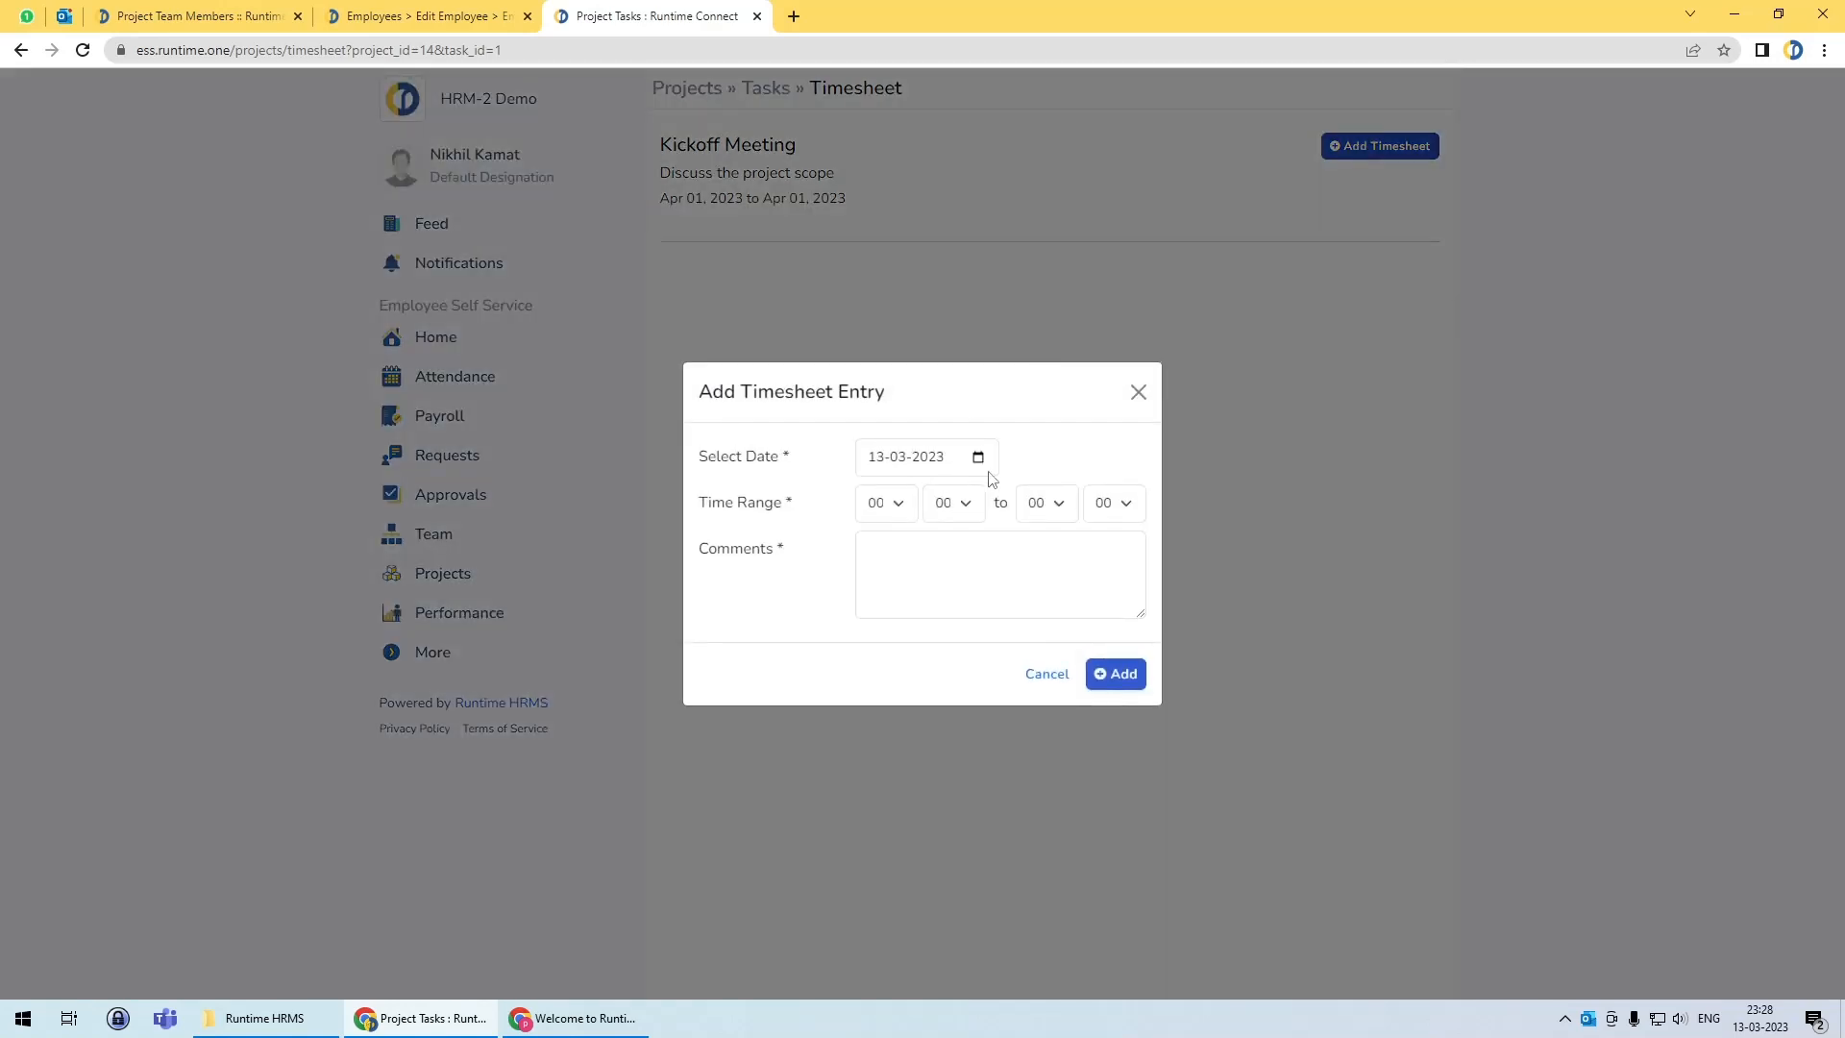
{"action": "left_click", "coordinate": [978, 458]}
{"action": "left_click", "coordinate": [1041, 499]}
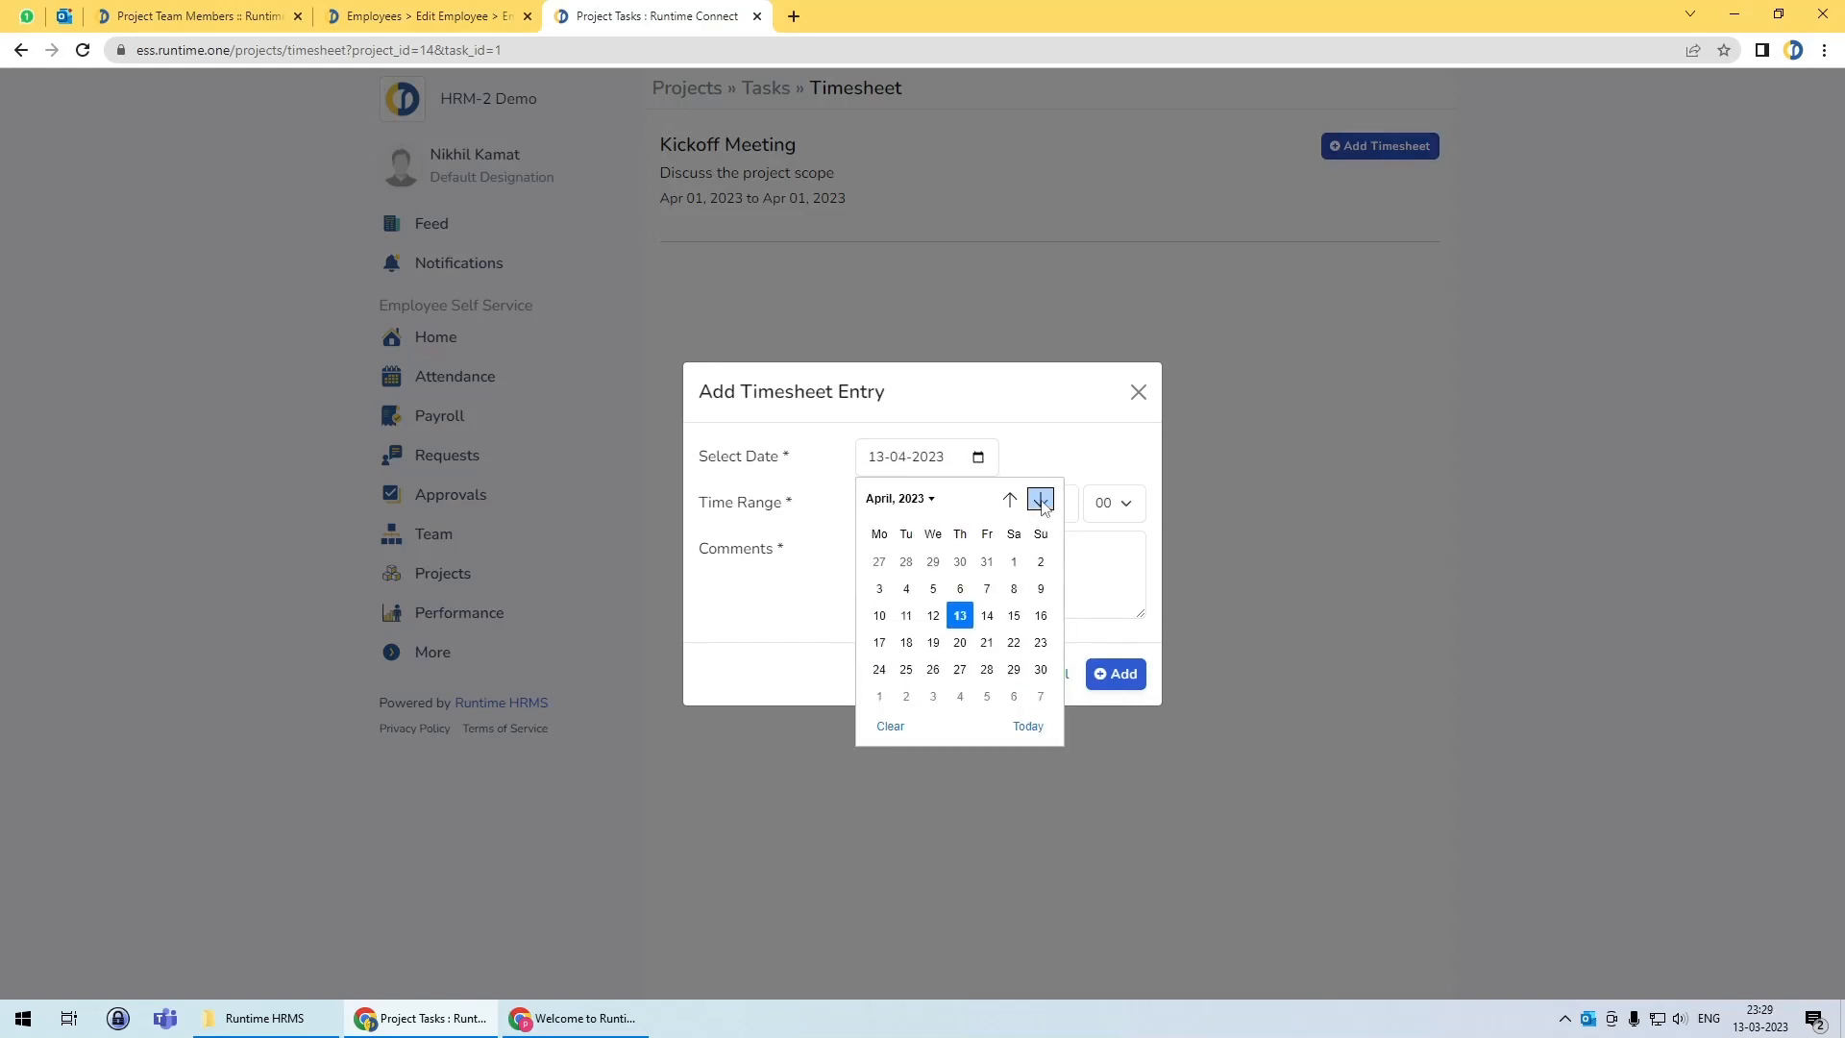
{"action": "left_click", "coordinate": [1014, 562]}
{"action": "left_click", "coordinate": [897, 503]}
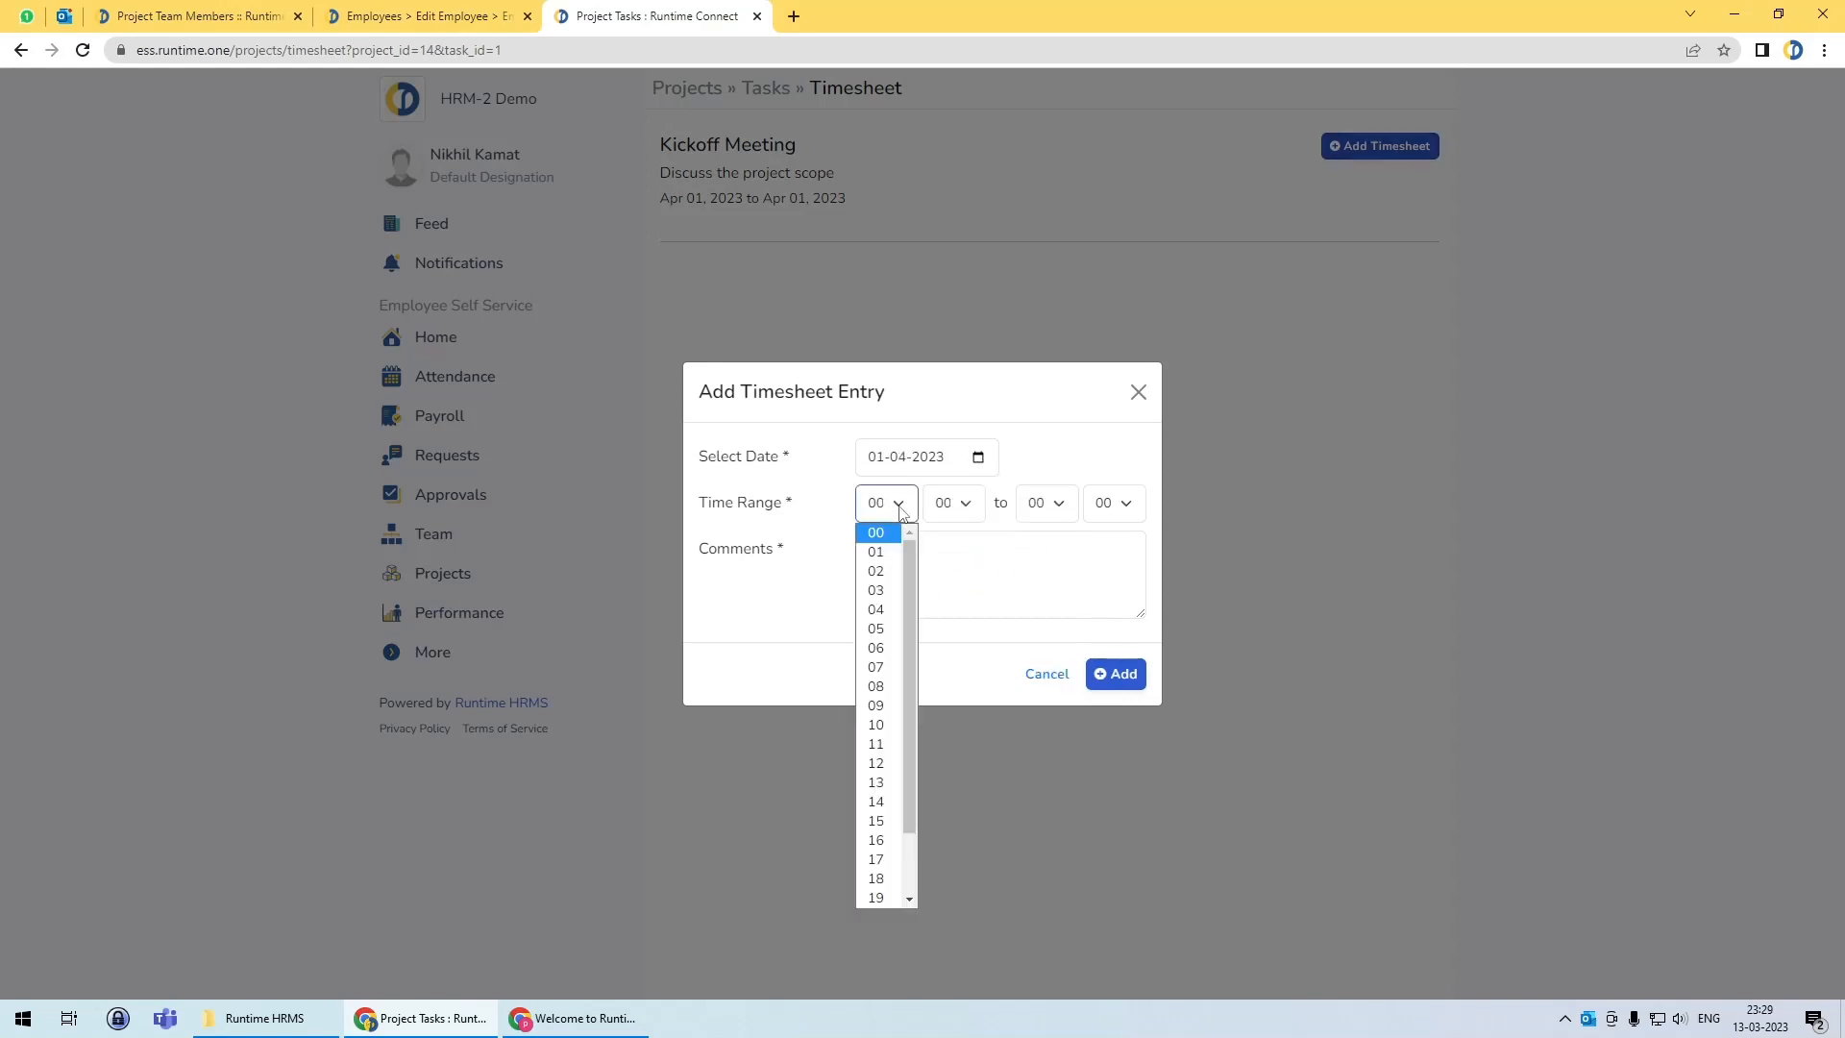
{"action": "left_click", "coordinate": [885, 724]}
{"action": "left_click", "coordinate": [979, 514]}
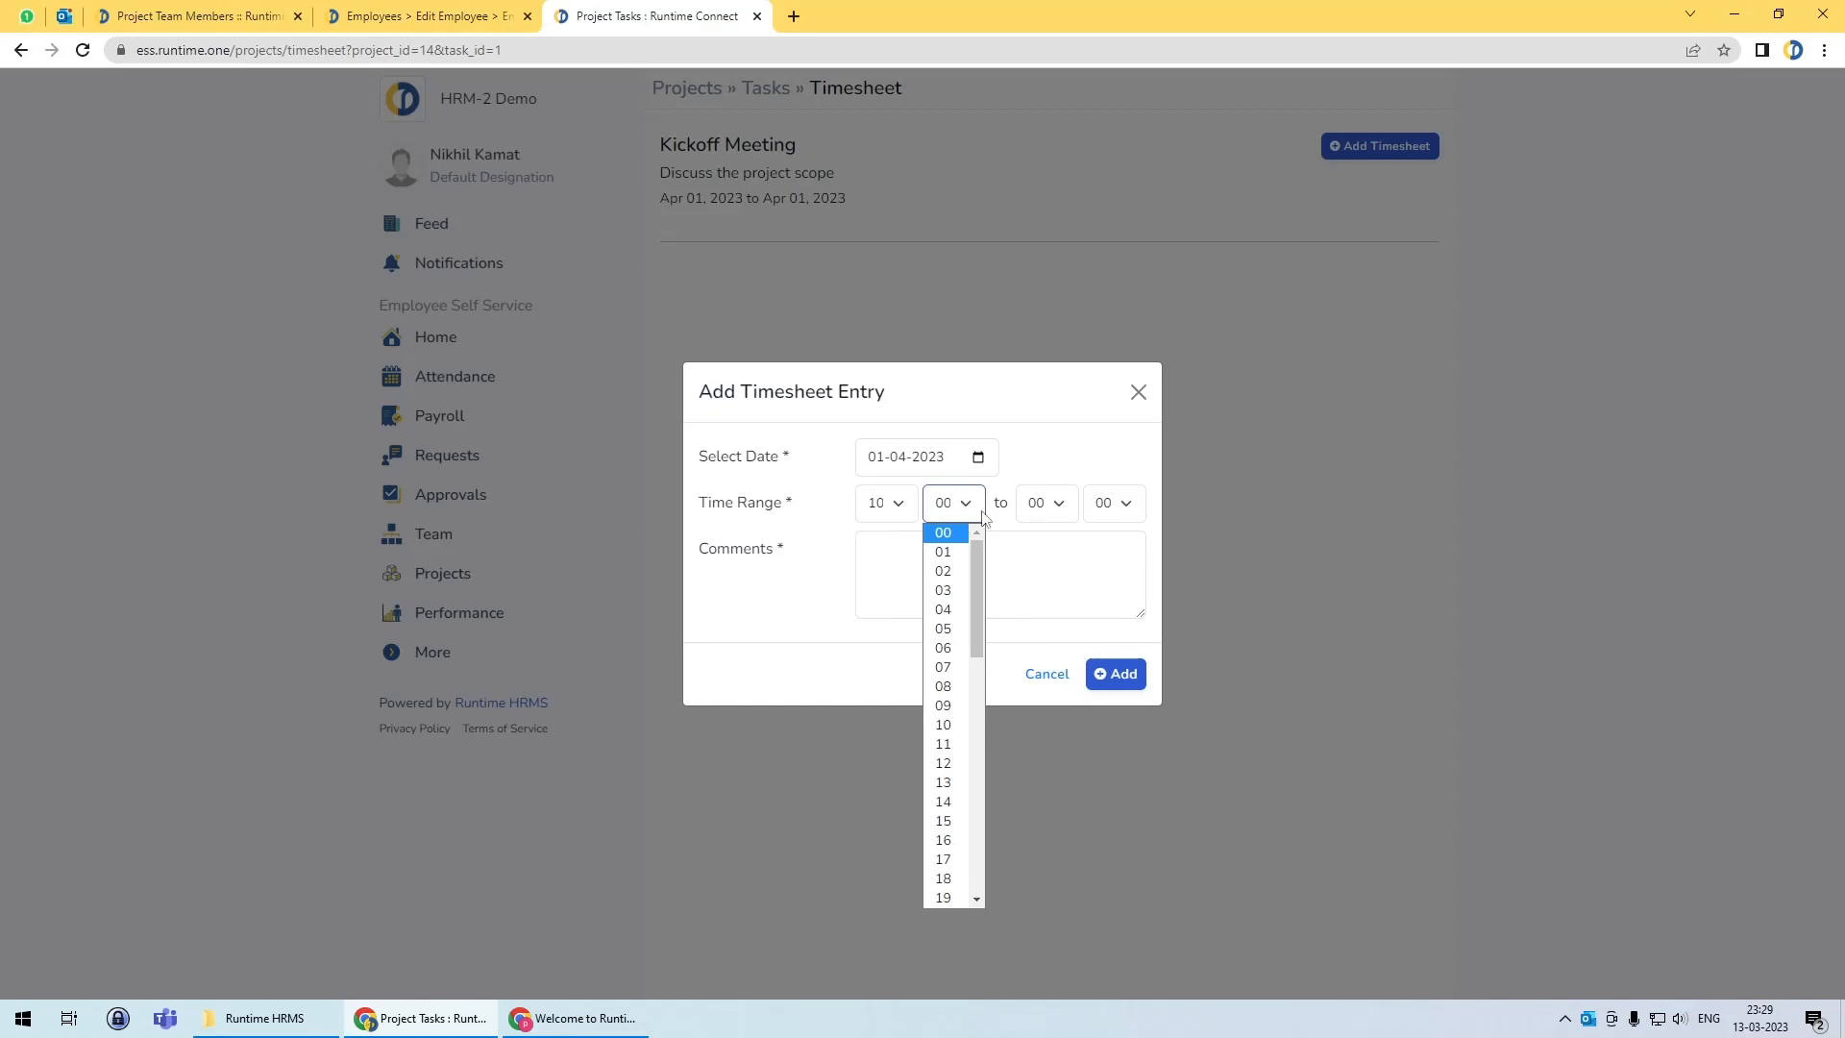
{"action": "left_click", "coordinate": [1049, 505]}
{"action": "left_click", "coordinate": [1037, 743]}
Step: Enter the comment "Discussed and closed the agenda" and add the timesheet entry
{"action": "left_click", "coordinate": [955, 590]}
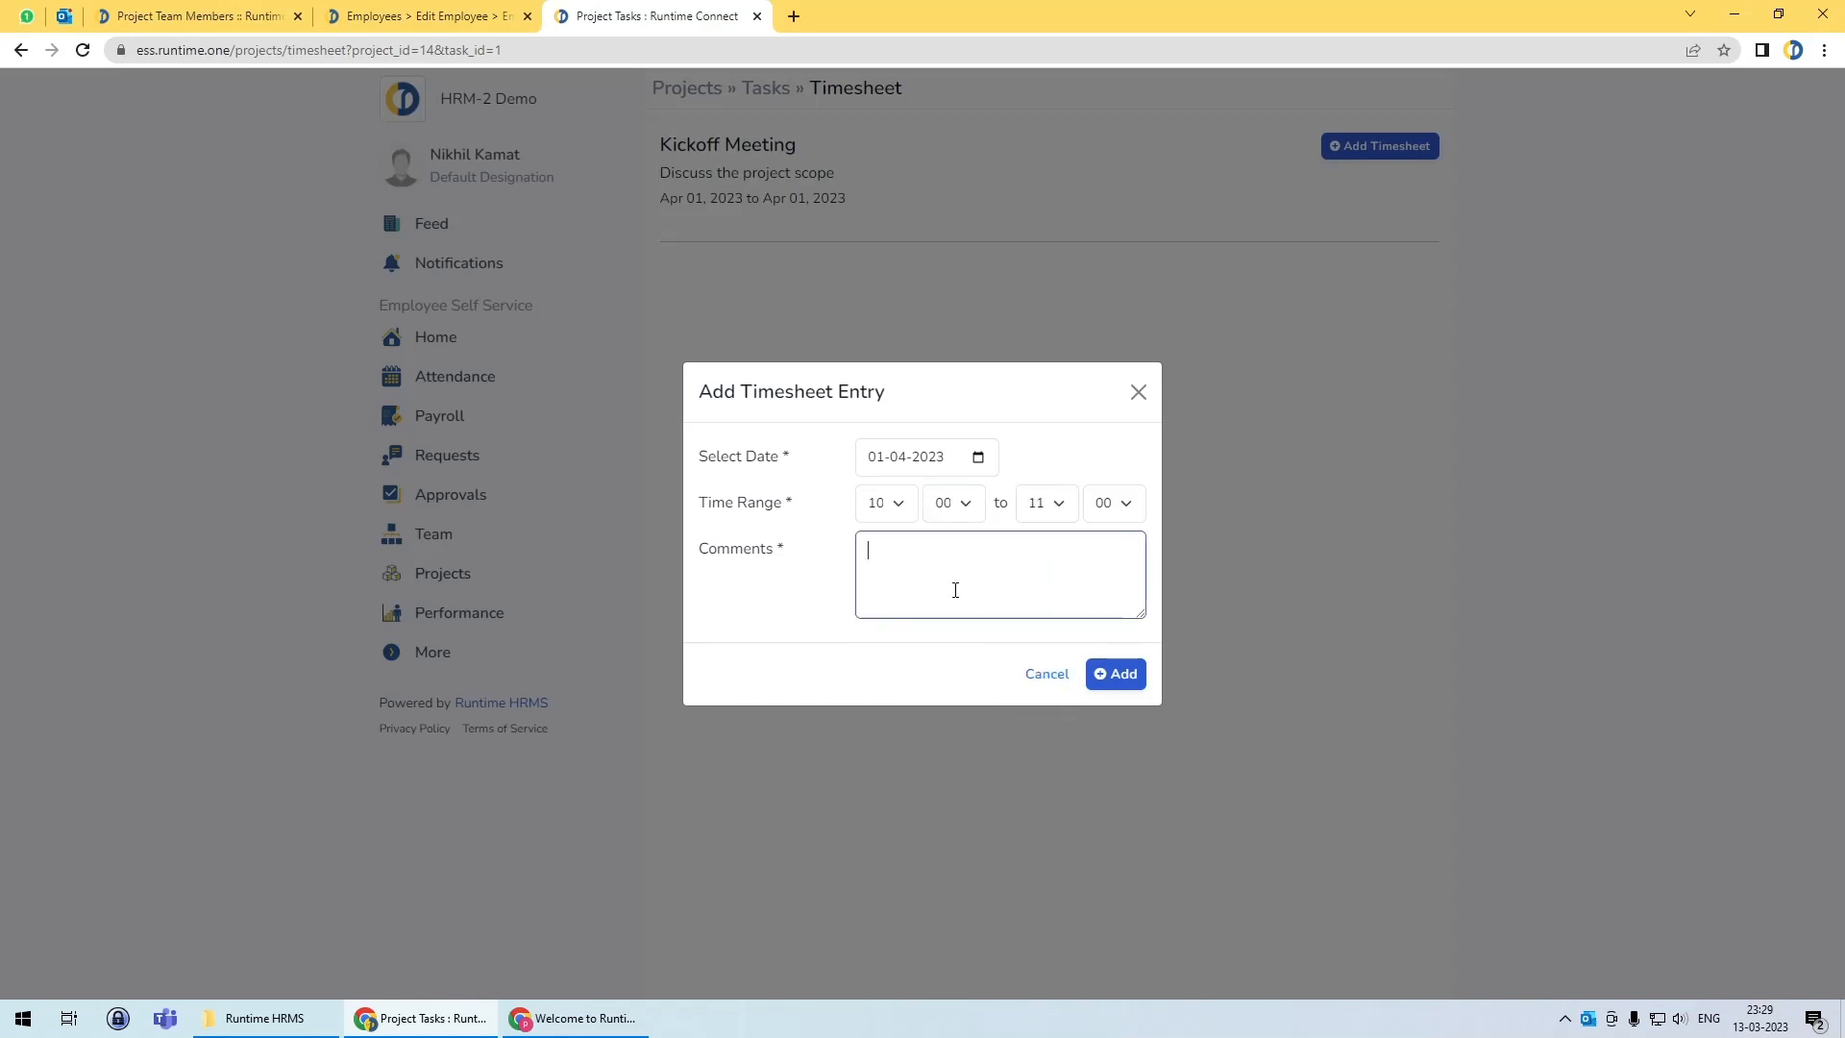
{"action": "type", "text": "Discussed and closed the agenda"}
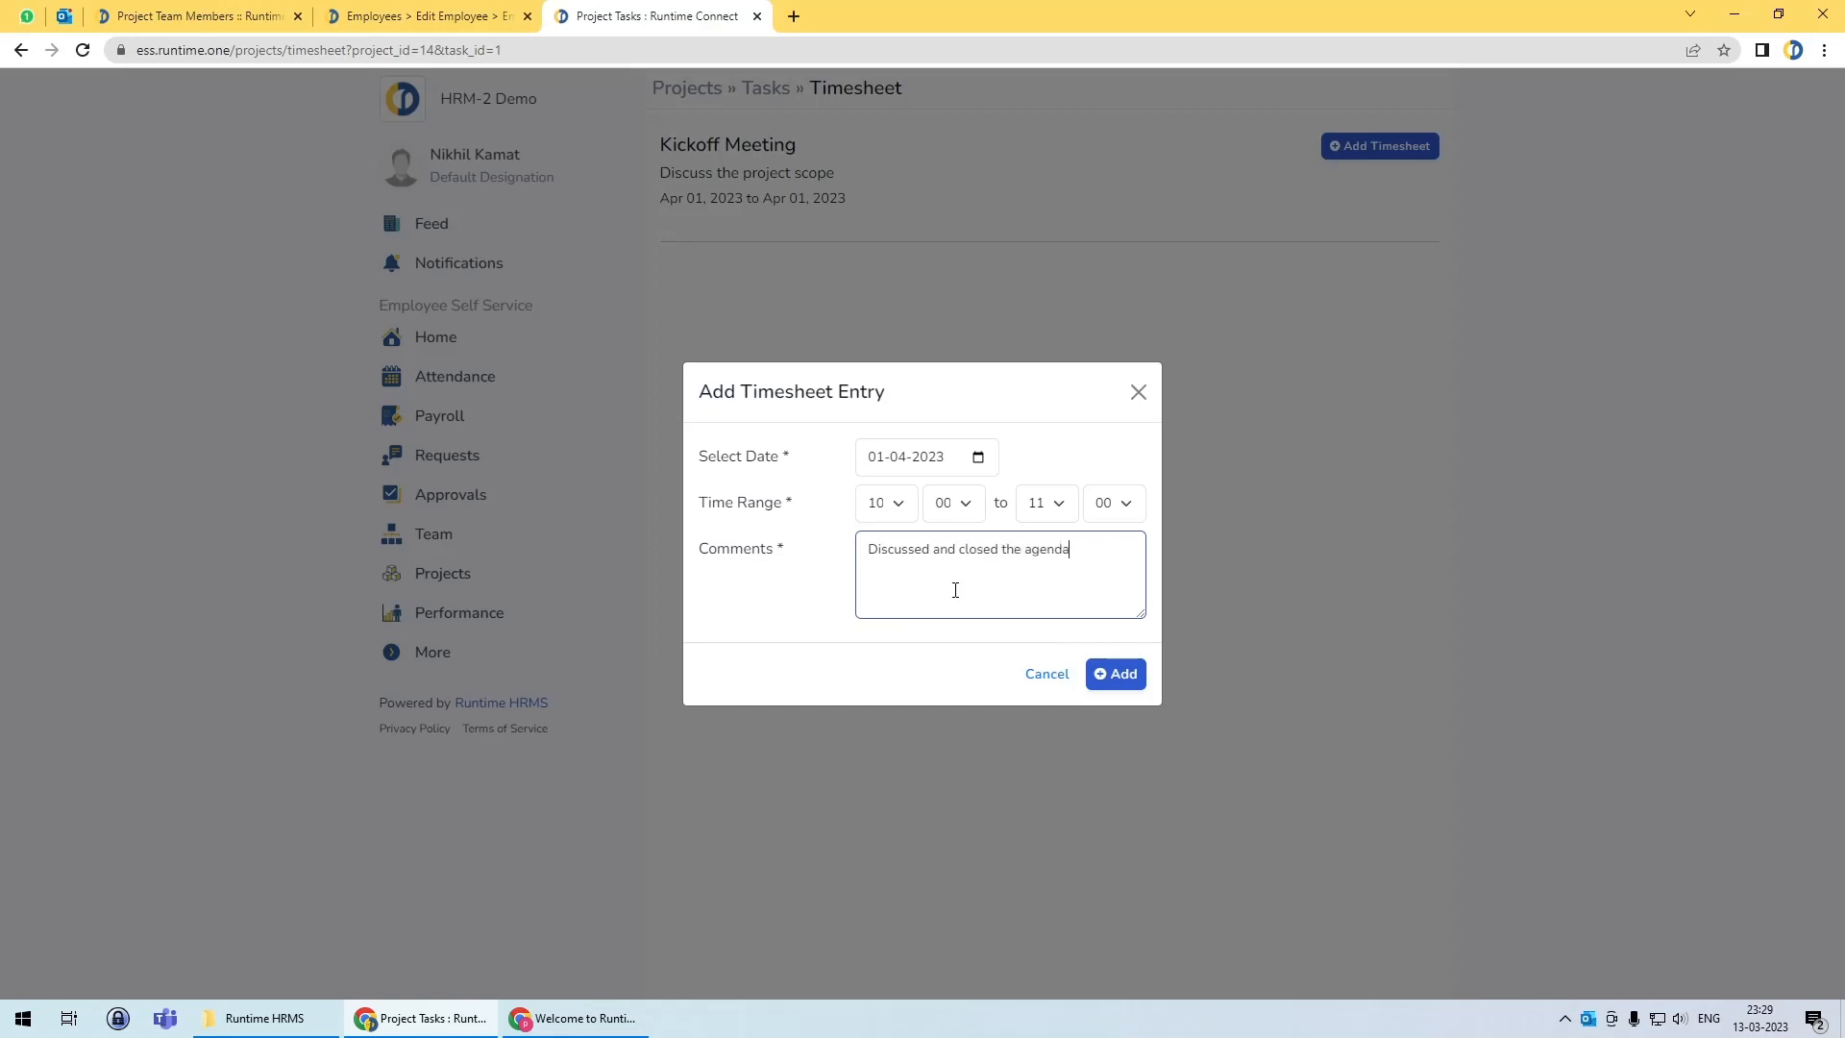
{"action": "left_click", "coordinate": [1112, 680]}
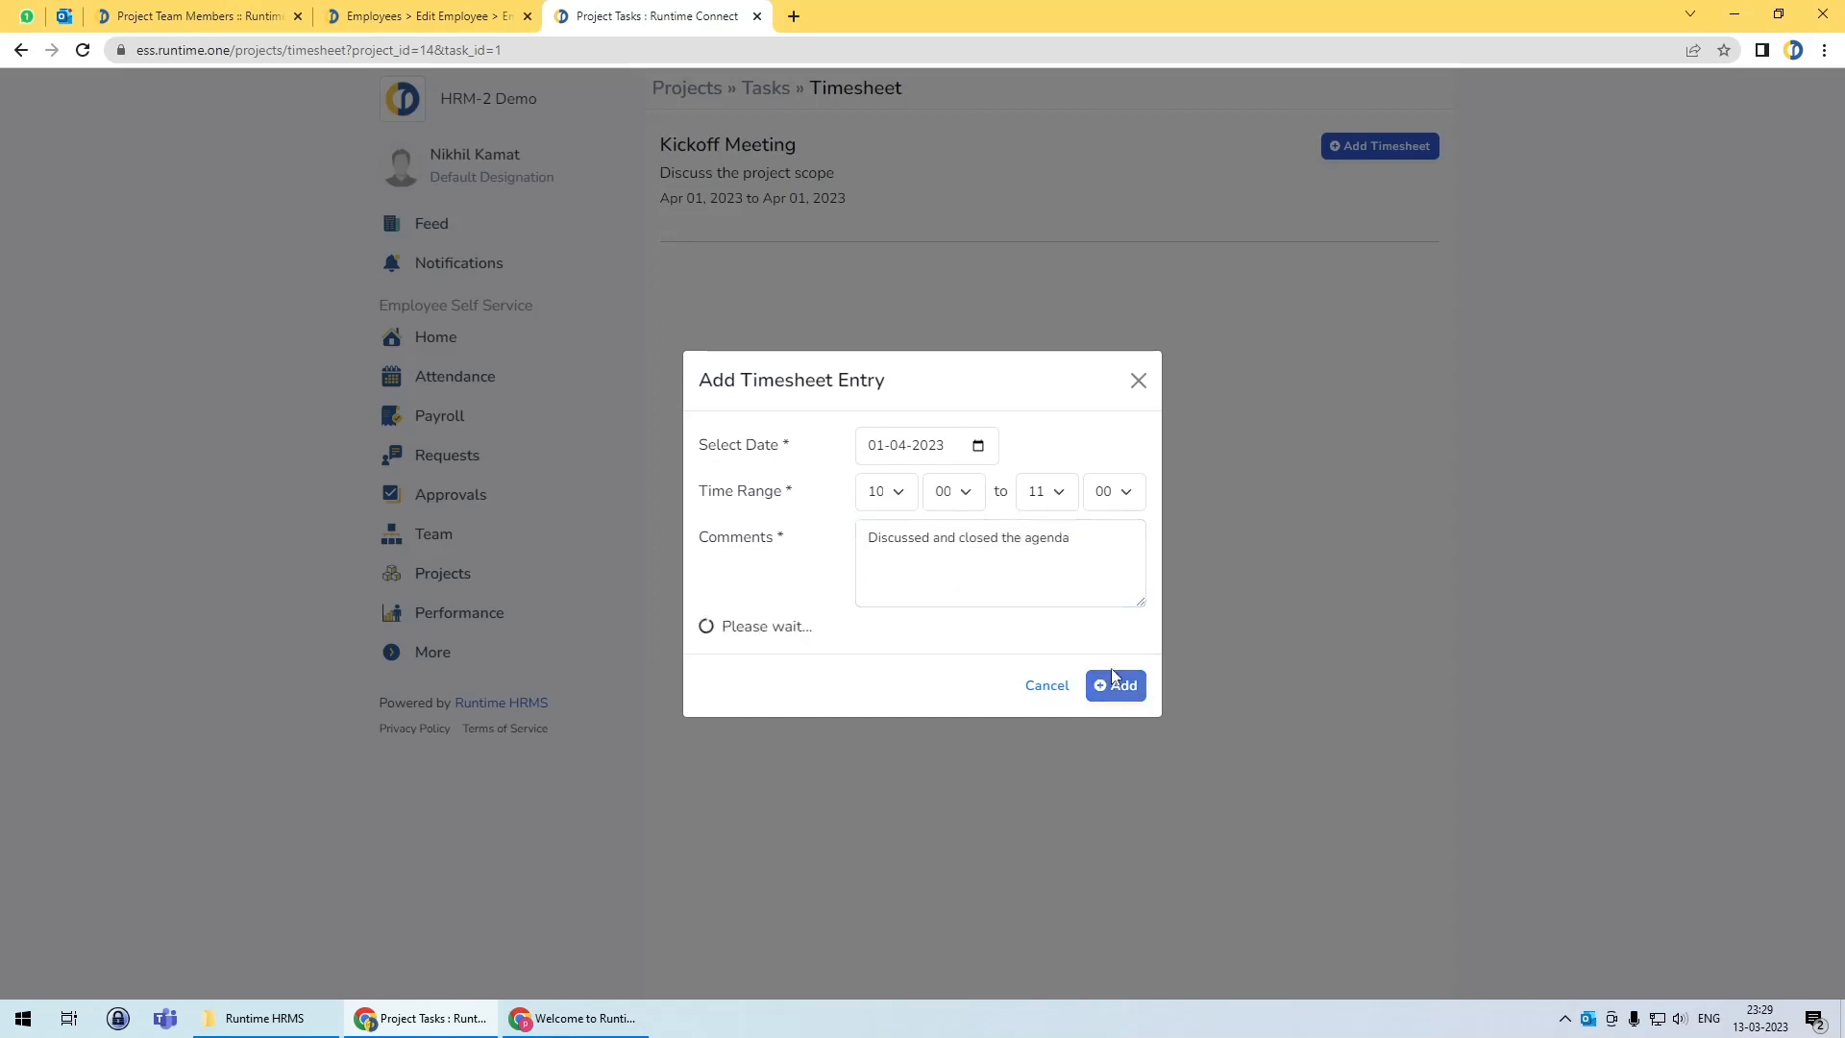
{"action": "left_click", "coordinate": [1044, 687]}
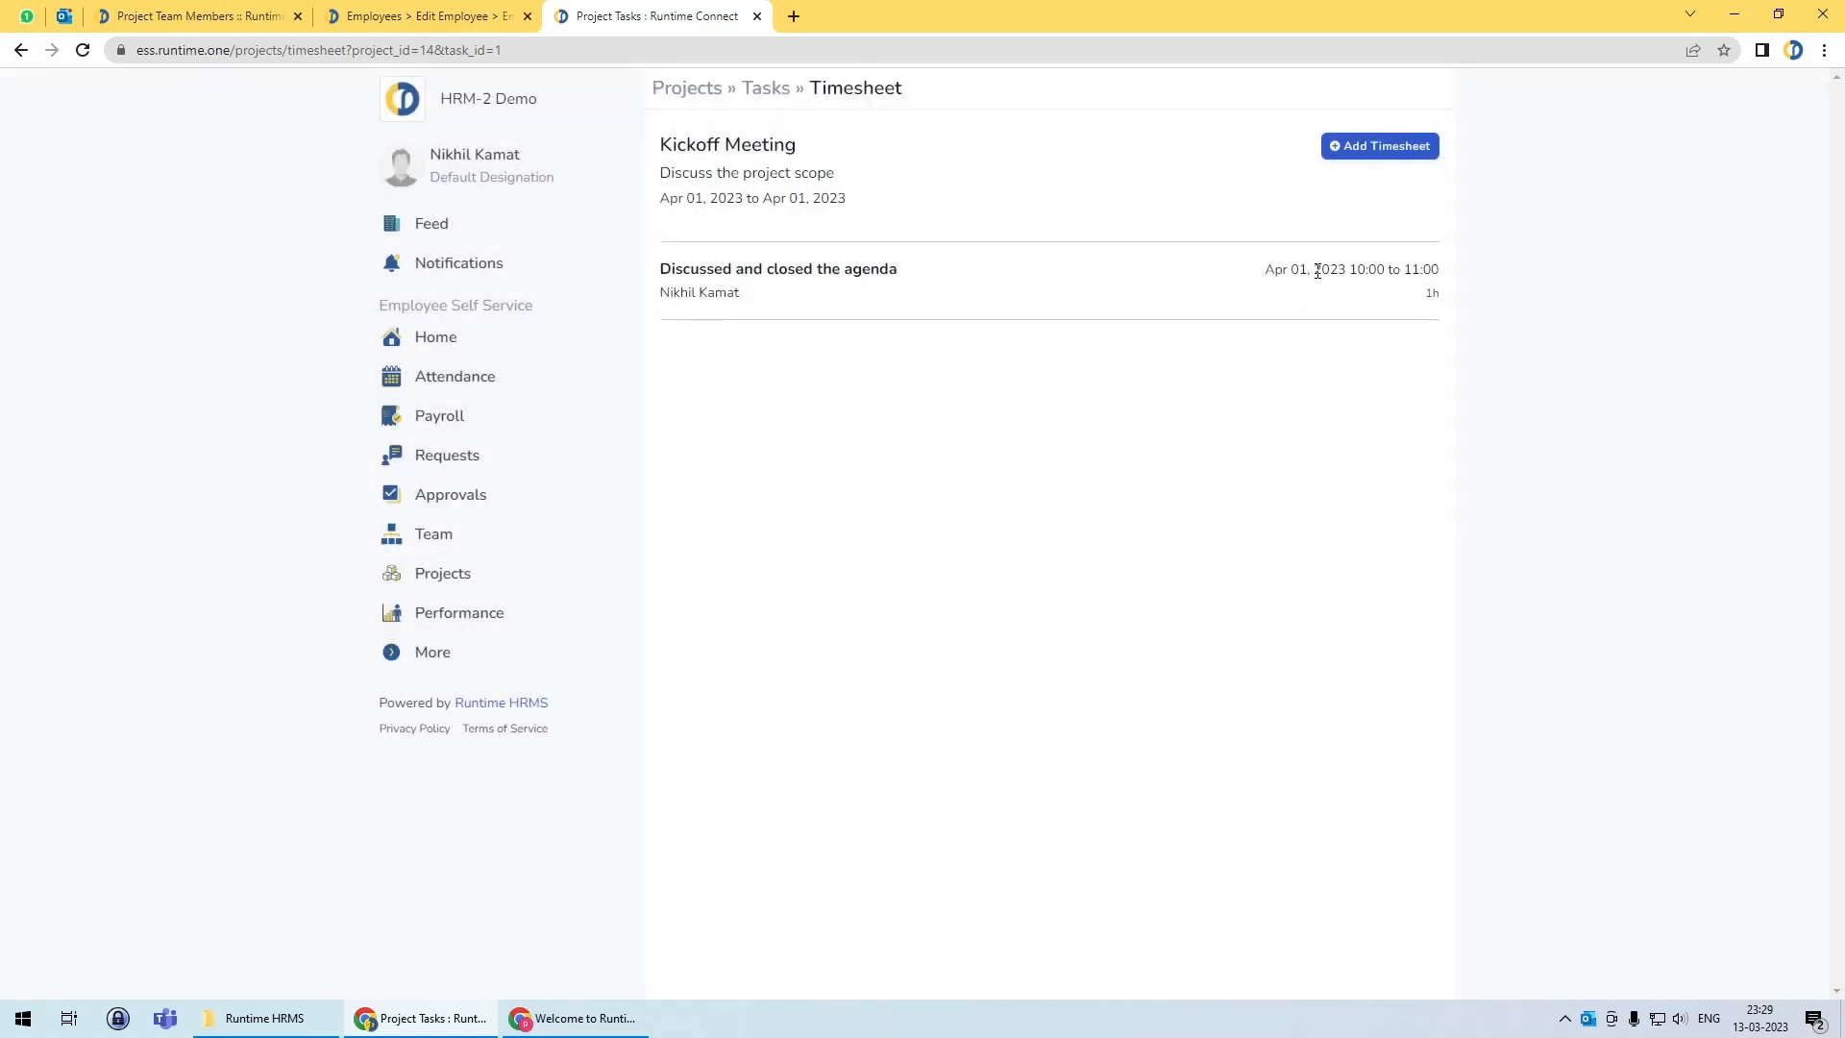
Step: Check the duration of the new timesheet entry, and return to the task list to check the Kickoff Meeting's time spent
{"action": "double_click", "coordinate": [1441, 301]}
{"action": "left_click", "coordinate": [1199, 331]}
{"action": "left_click", "coordinate": [765, 94]}
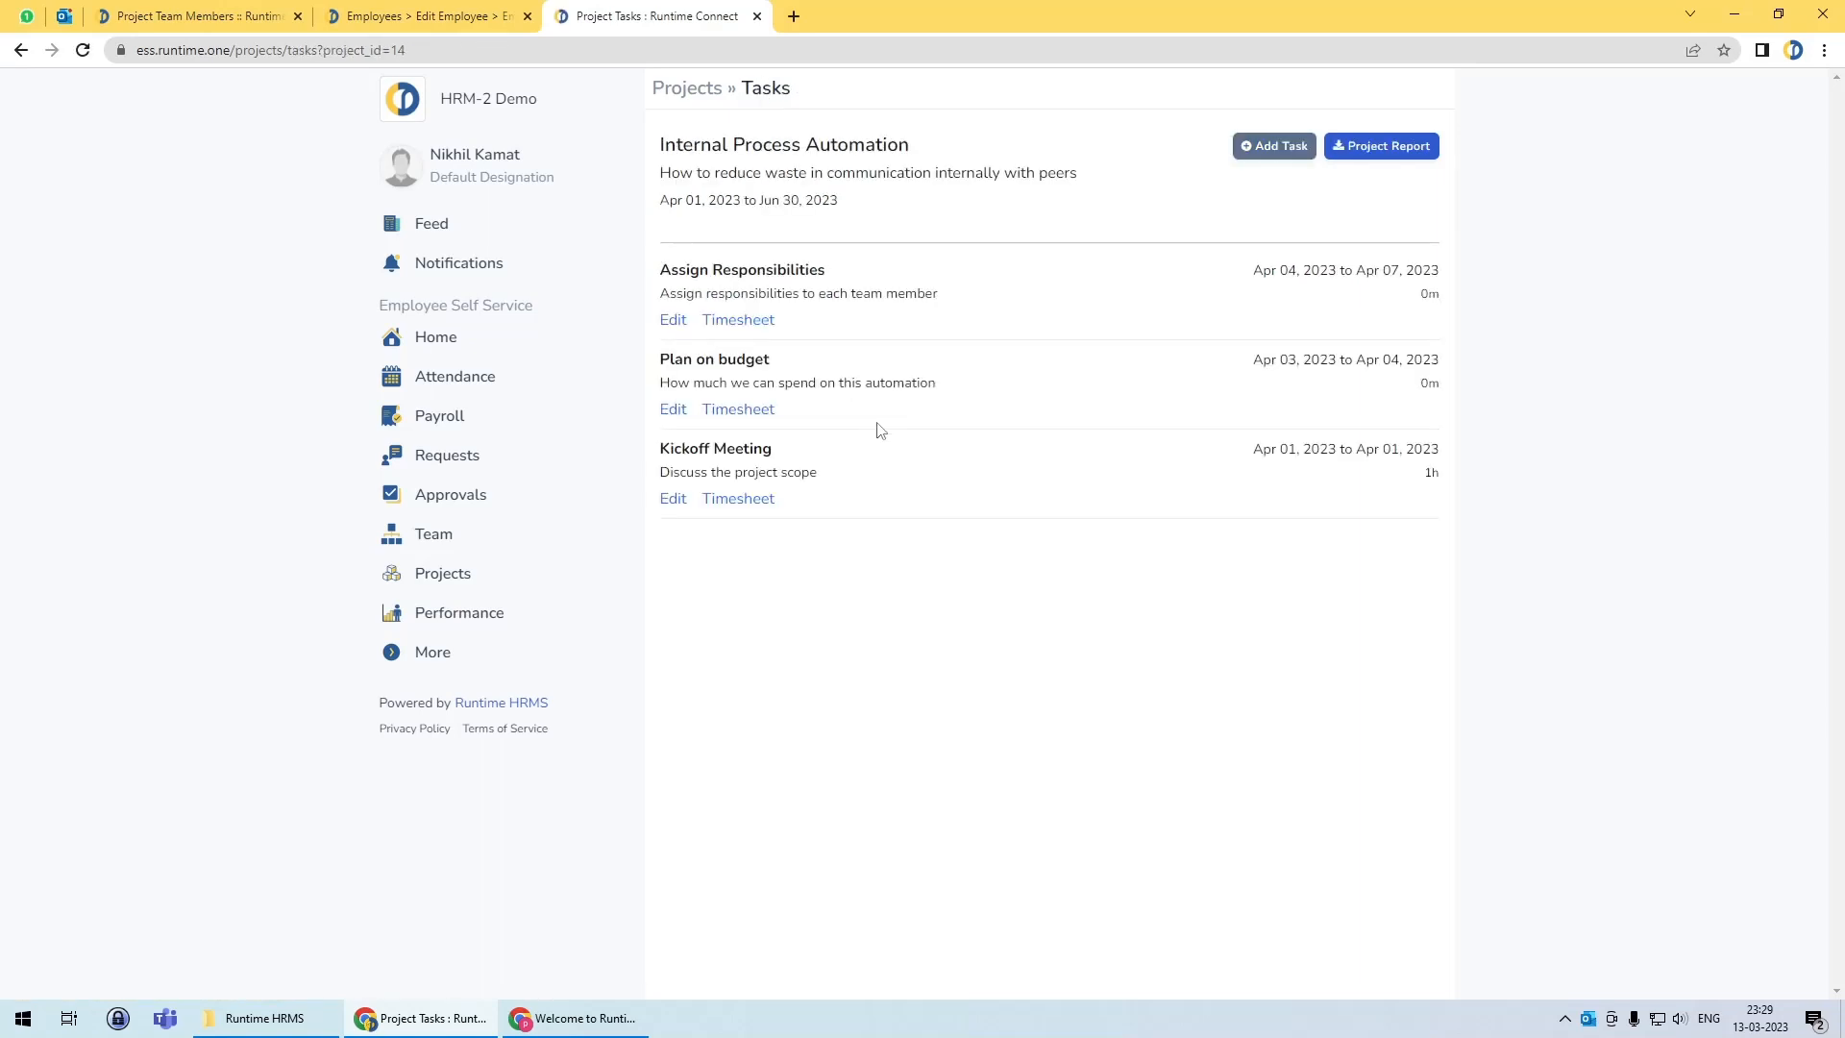
{"action": "left_click_drag", "start_coordinate": [653, 451], "coordinate": [1302, 502]}
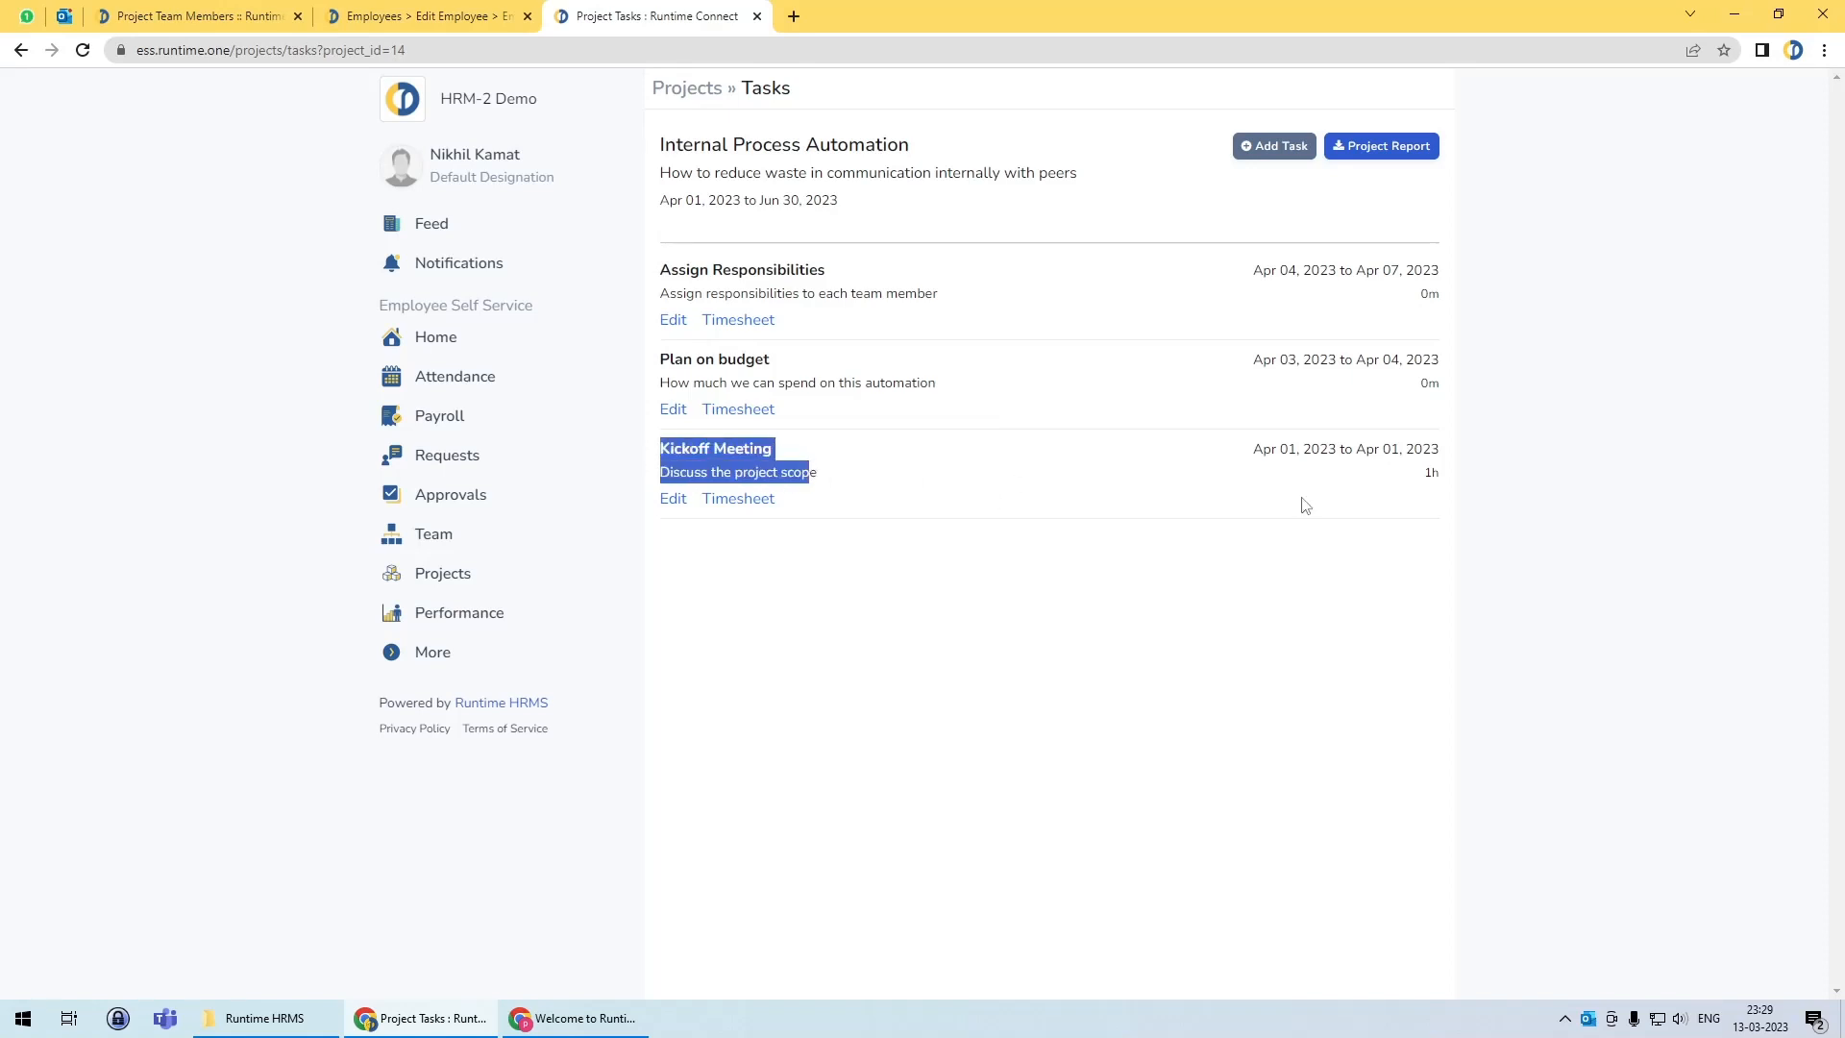
{"action": "left_click", "coordinate": [1441, 495]}
{"action": "double_click", "coordinate": [1431, 472]}
{"action": "left_click", "coordinate": [1386, 642]}
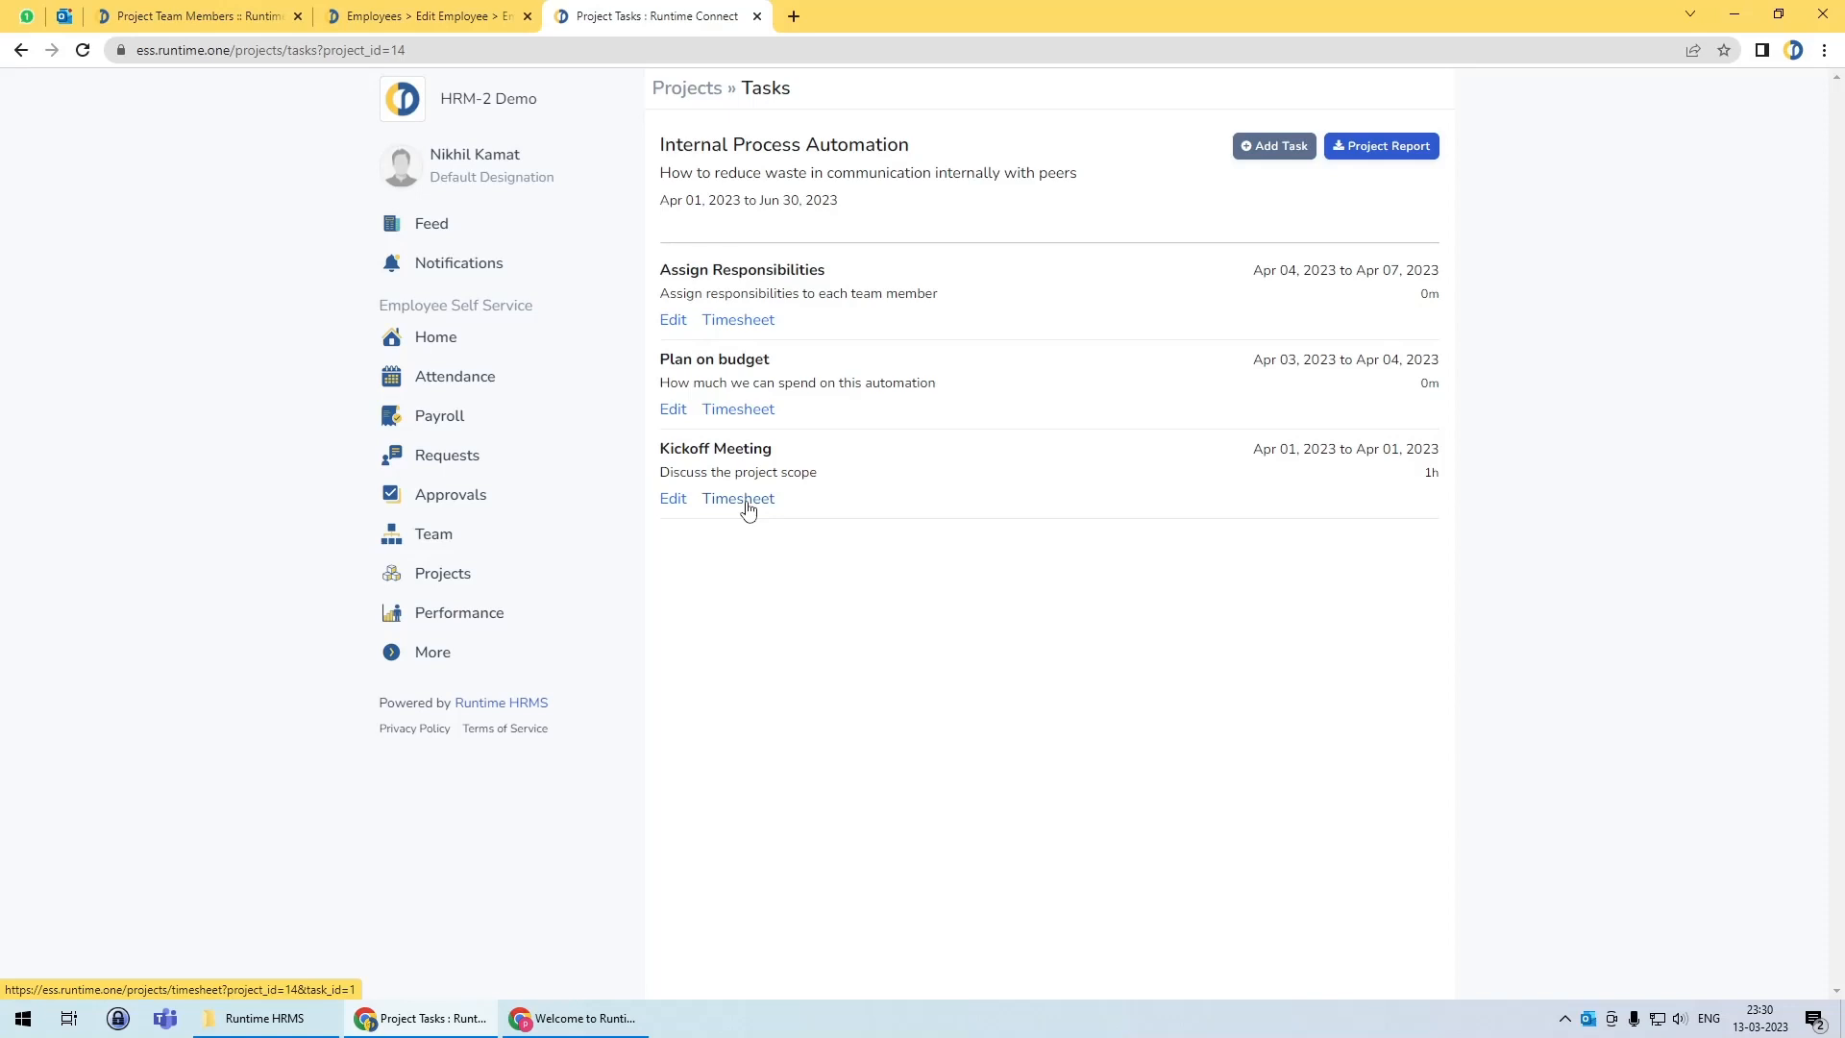
Step: Open the members of the Internal Process Automation project and review the project manager and the other team members
{"action": "left_click", "coordinate": [687, 88]}
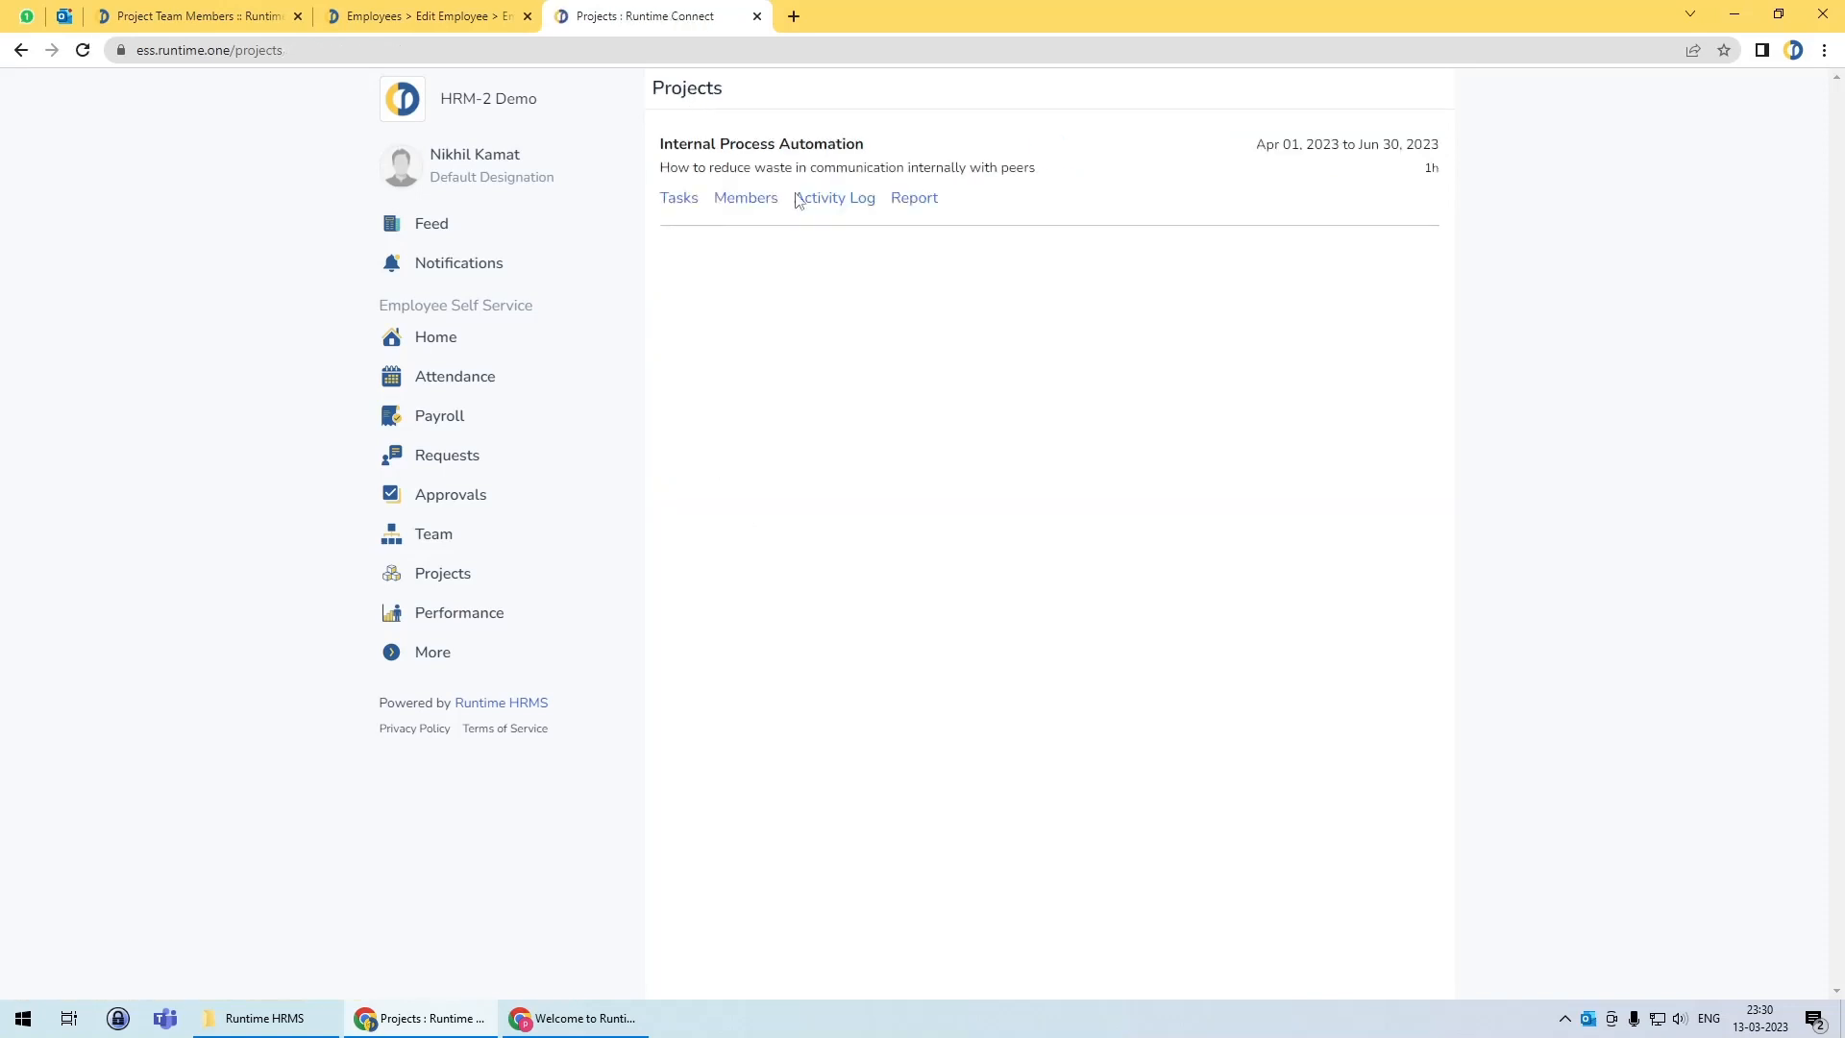
{"action": "left_click", "coordinate": [722, 203]}
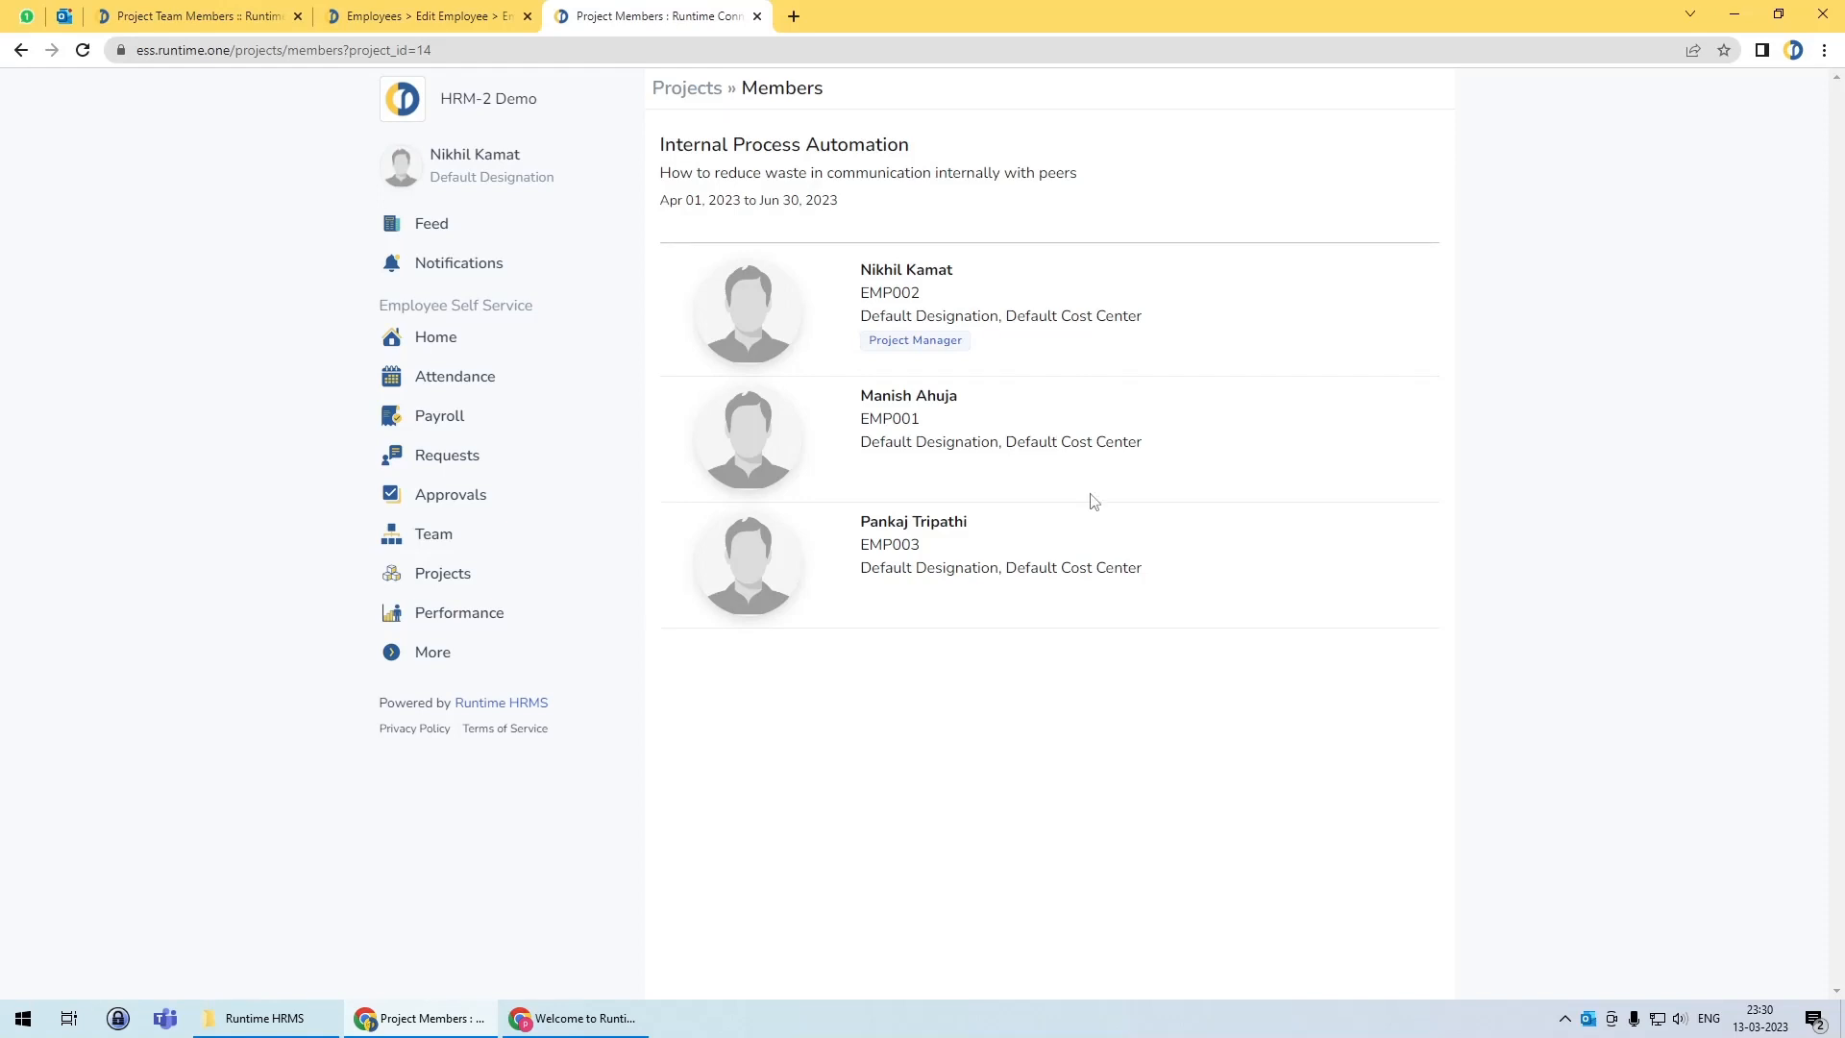
{"action": "left_click_drag", "start_coordinate": [870, 343], "coordinate": [975, 350]}
{"action": "left_click_drag", "start_coordinate": [852, 284], "coordinate": [976, 288]}
{"action": "left_click_drag", "start_coordinate": [524, 156], "coordinate": [429, 157]}
{"action": "left_click", "coordinate": [1022, 416]}
{"action": "left_click_drag", "start_coordinate": [952, 395], "coordinate": [973, 573]}
{"action": "left_click", "coordinate": [1016, 631]}
Step: Review the project's activity log entries and inspect the form for adding an update, closing it without adding one
{"action": "left_click", "coordinate": [709, 96]}
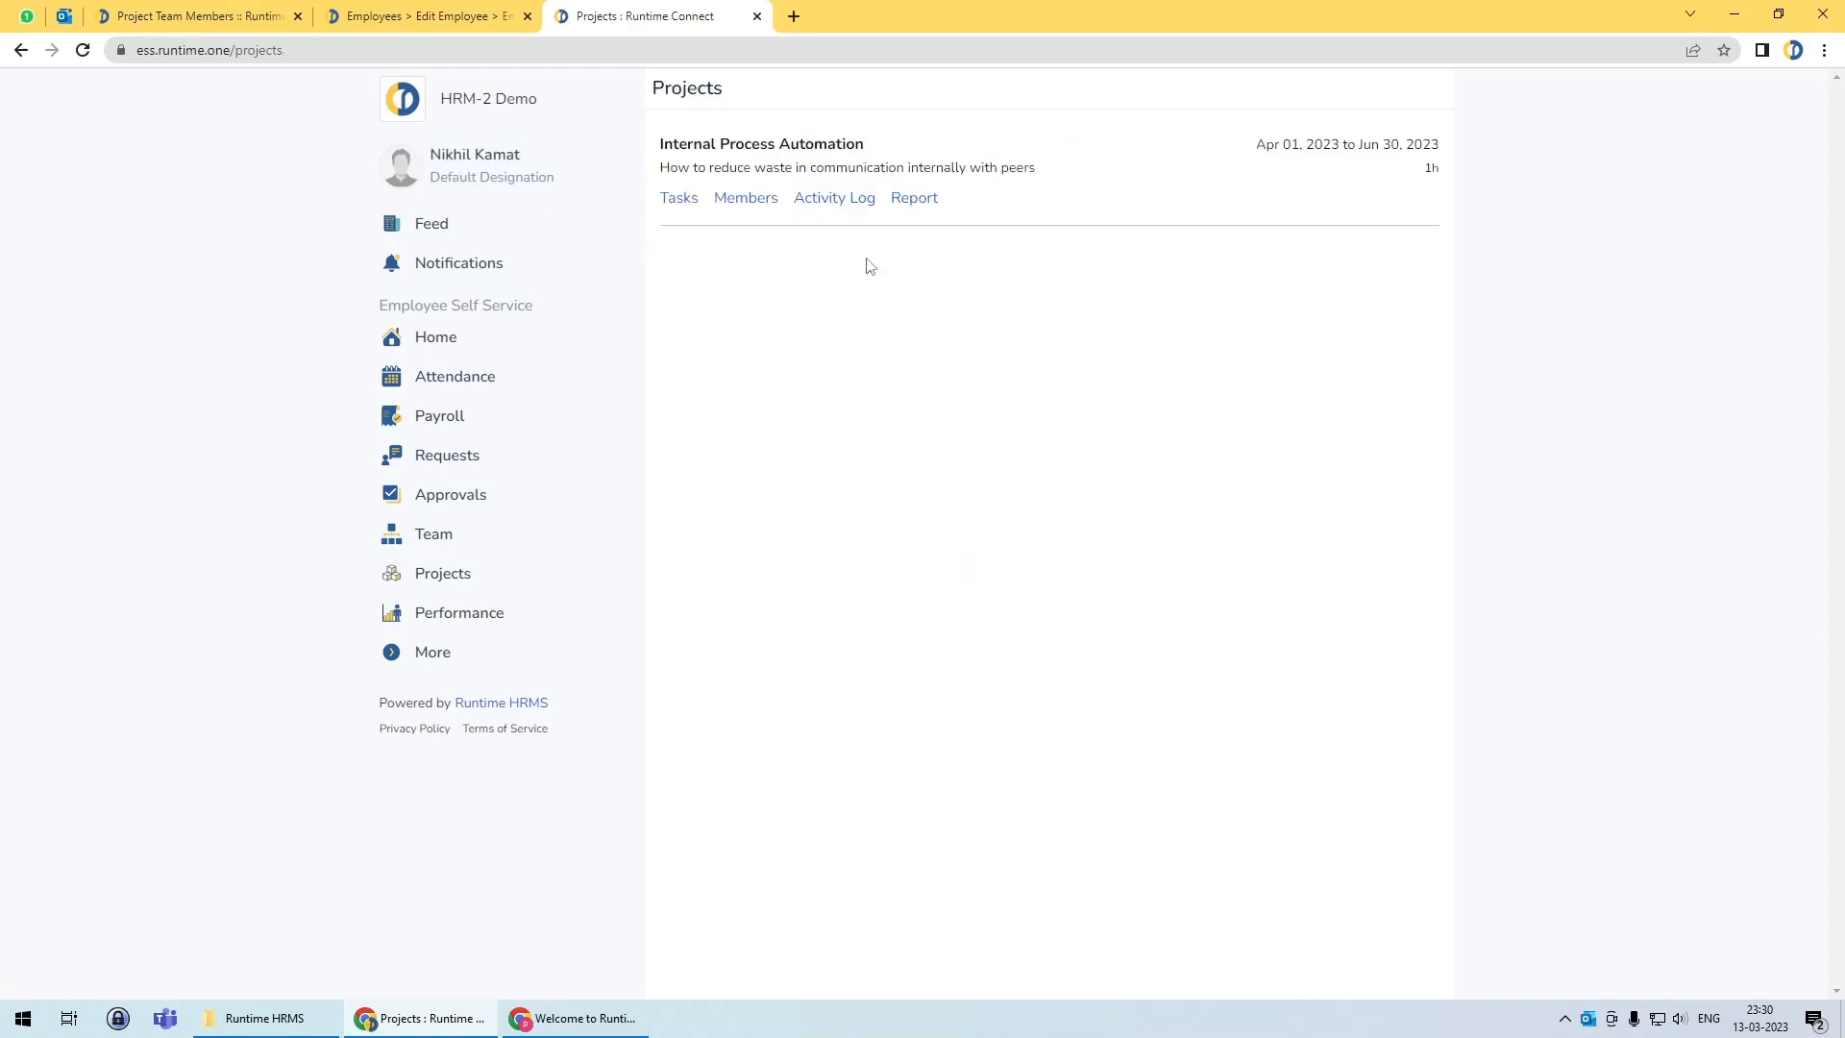
{"action": "left_click", "coordinate": [815, 200]}
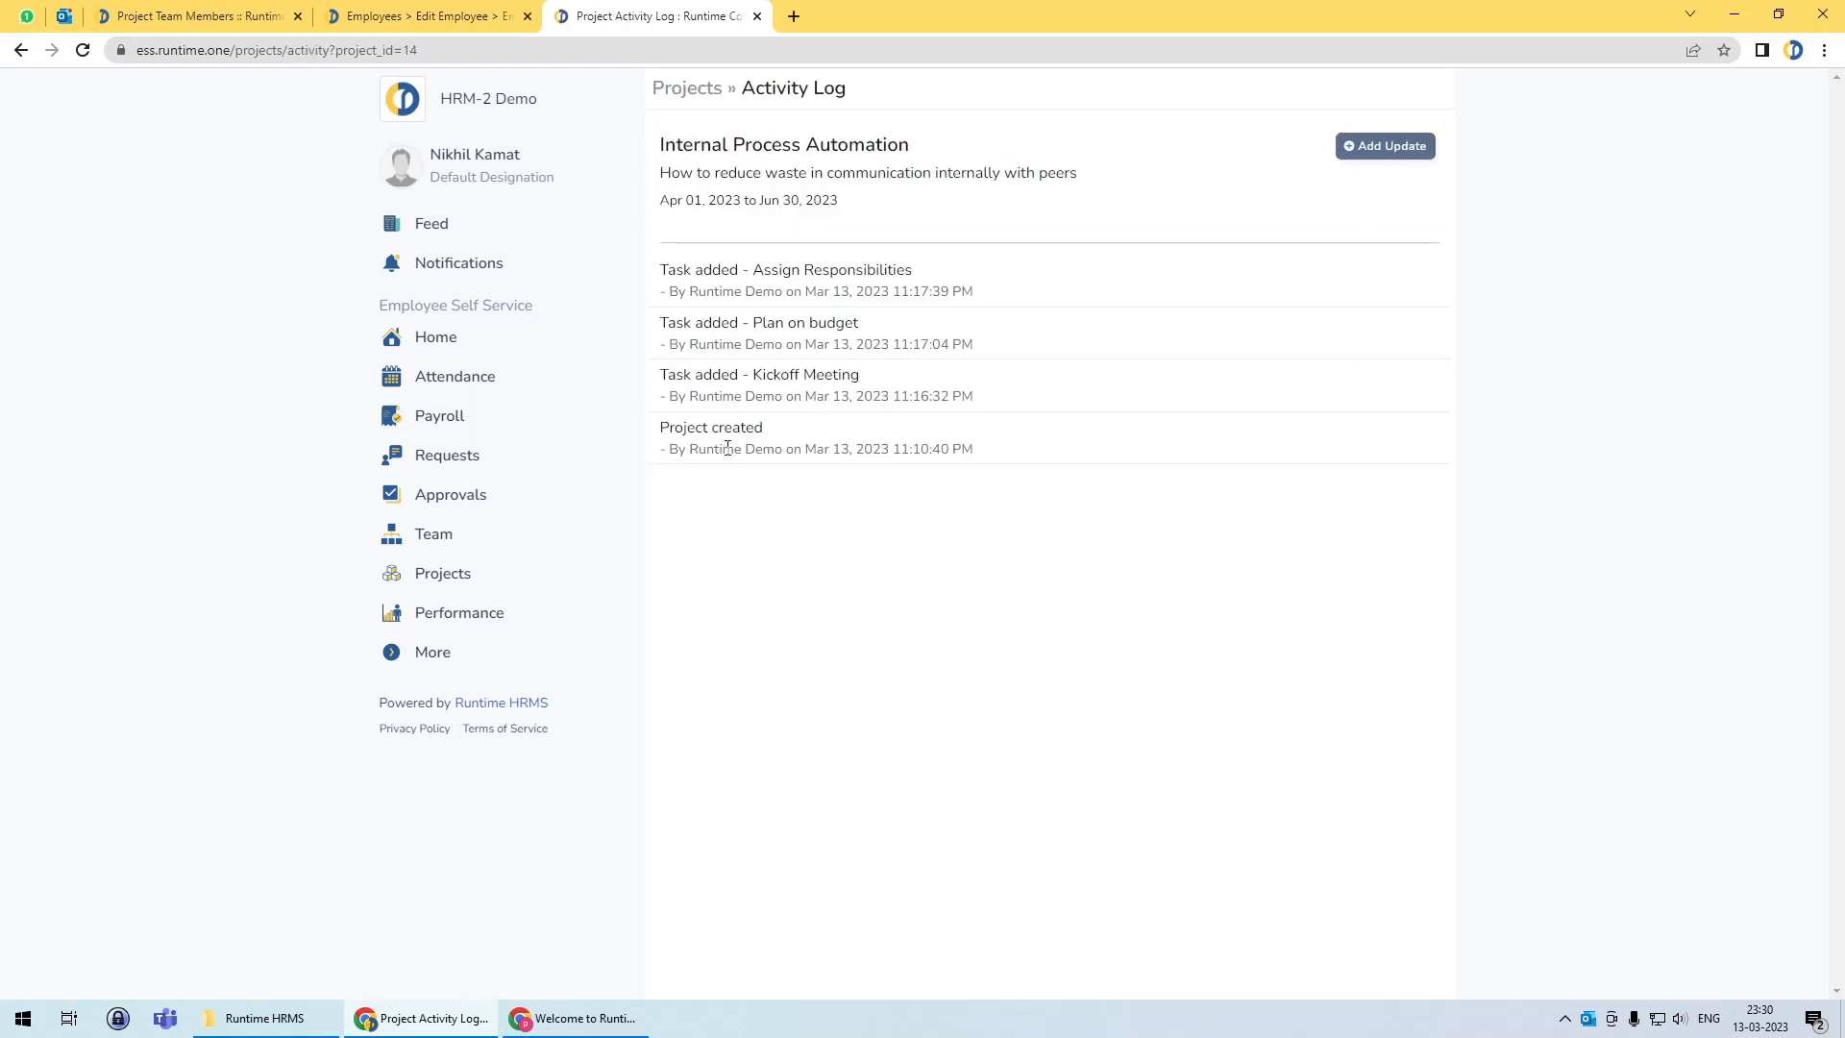
{"action": "left_click_drag", "start_coordinate": [678, 430], "coordinate": [780, 435]}
{"action": "left_click_drag", "start_coordinate": [742, 374], "coordinate": [877, 383]}
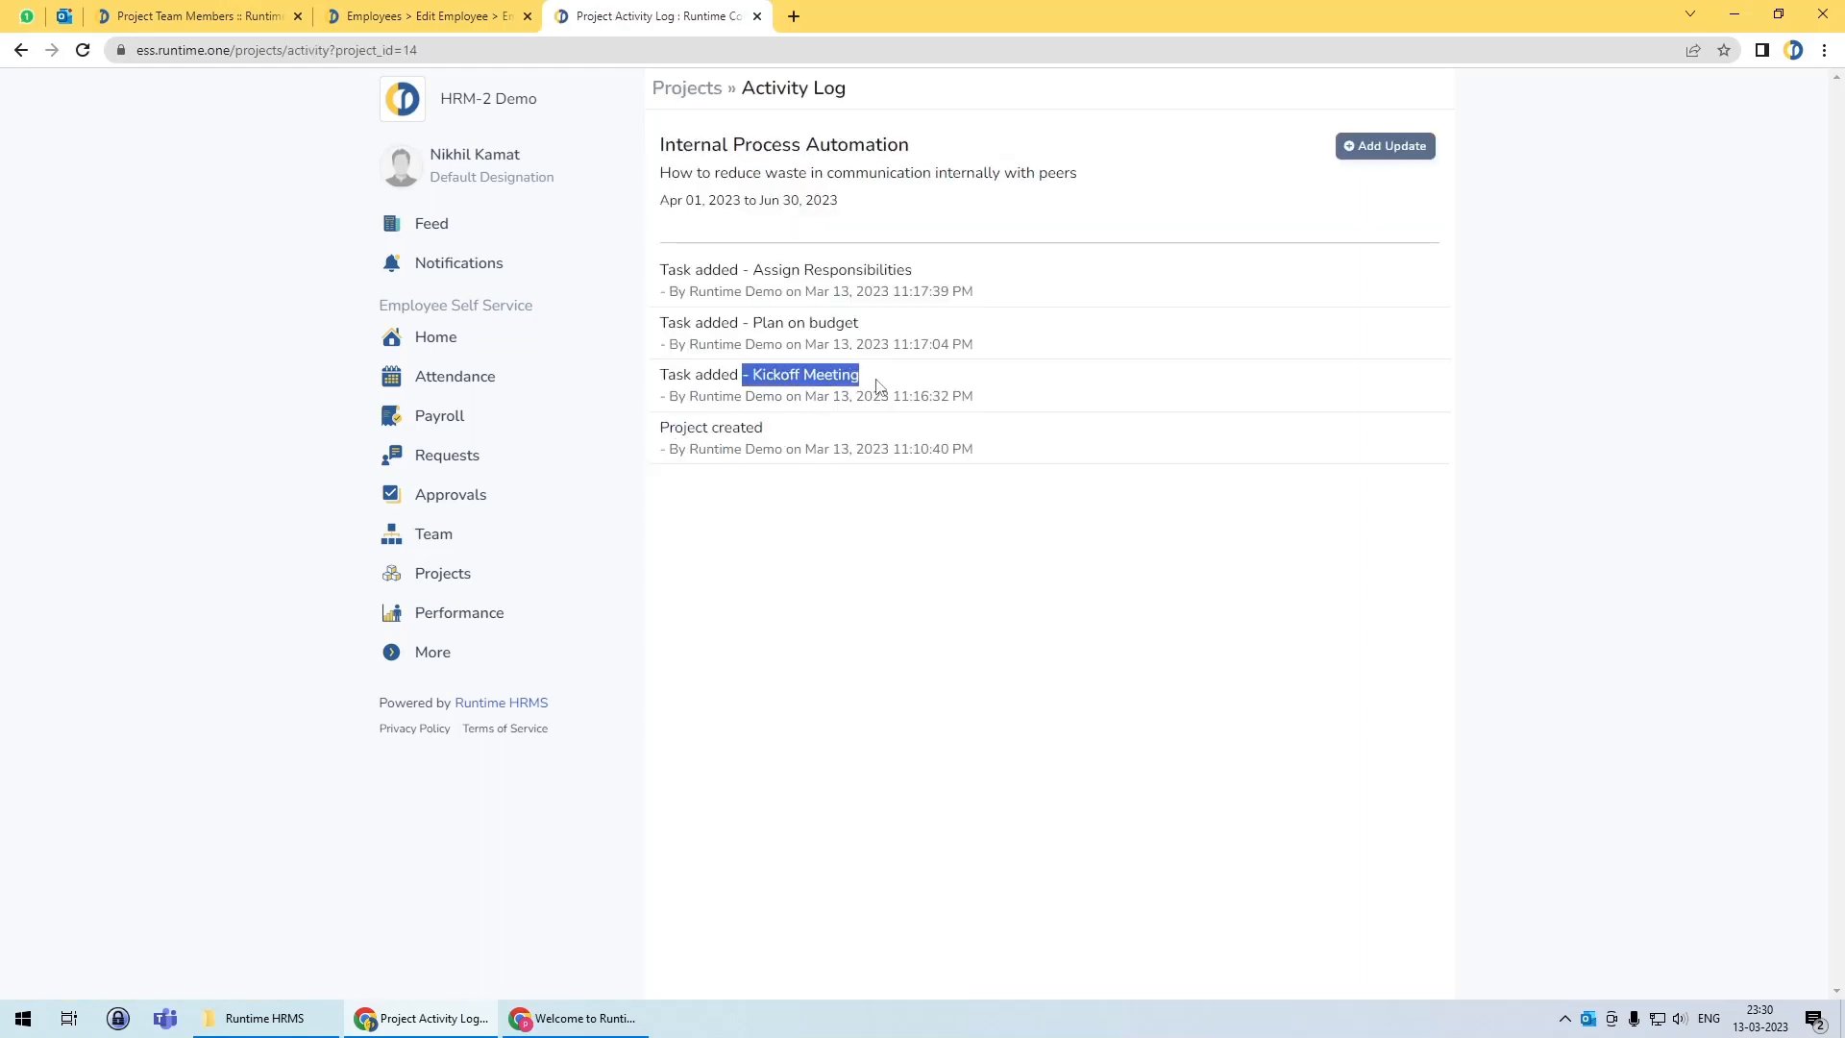
{"action": "left_click_drag", "start_coordinate": [742, 324], "coordinate": [894, 327]}
{"action": "left_click_drag", "start_coordinate": [781, 270], "coordinate": [913, 271]}
{"action": "left_click", "coordinate": [877, 426]}
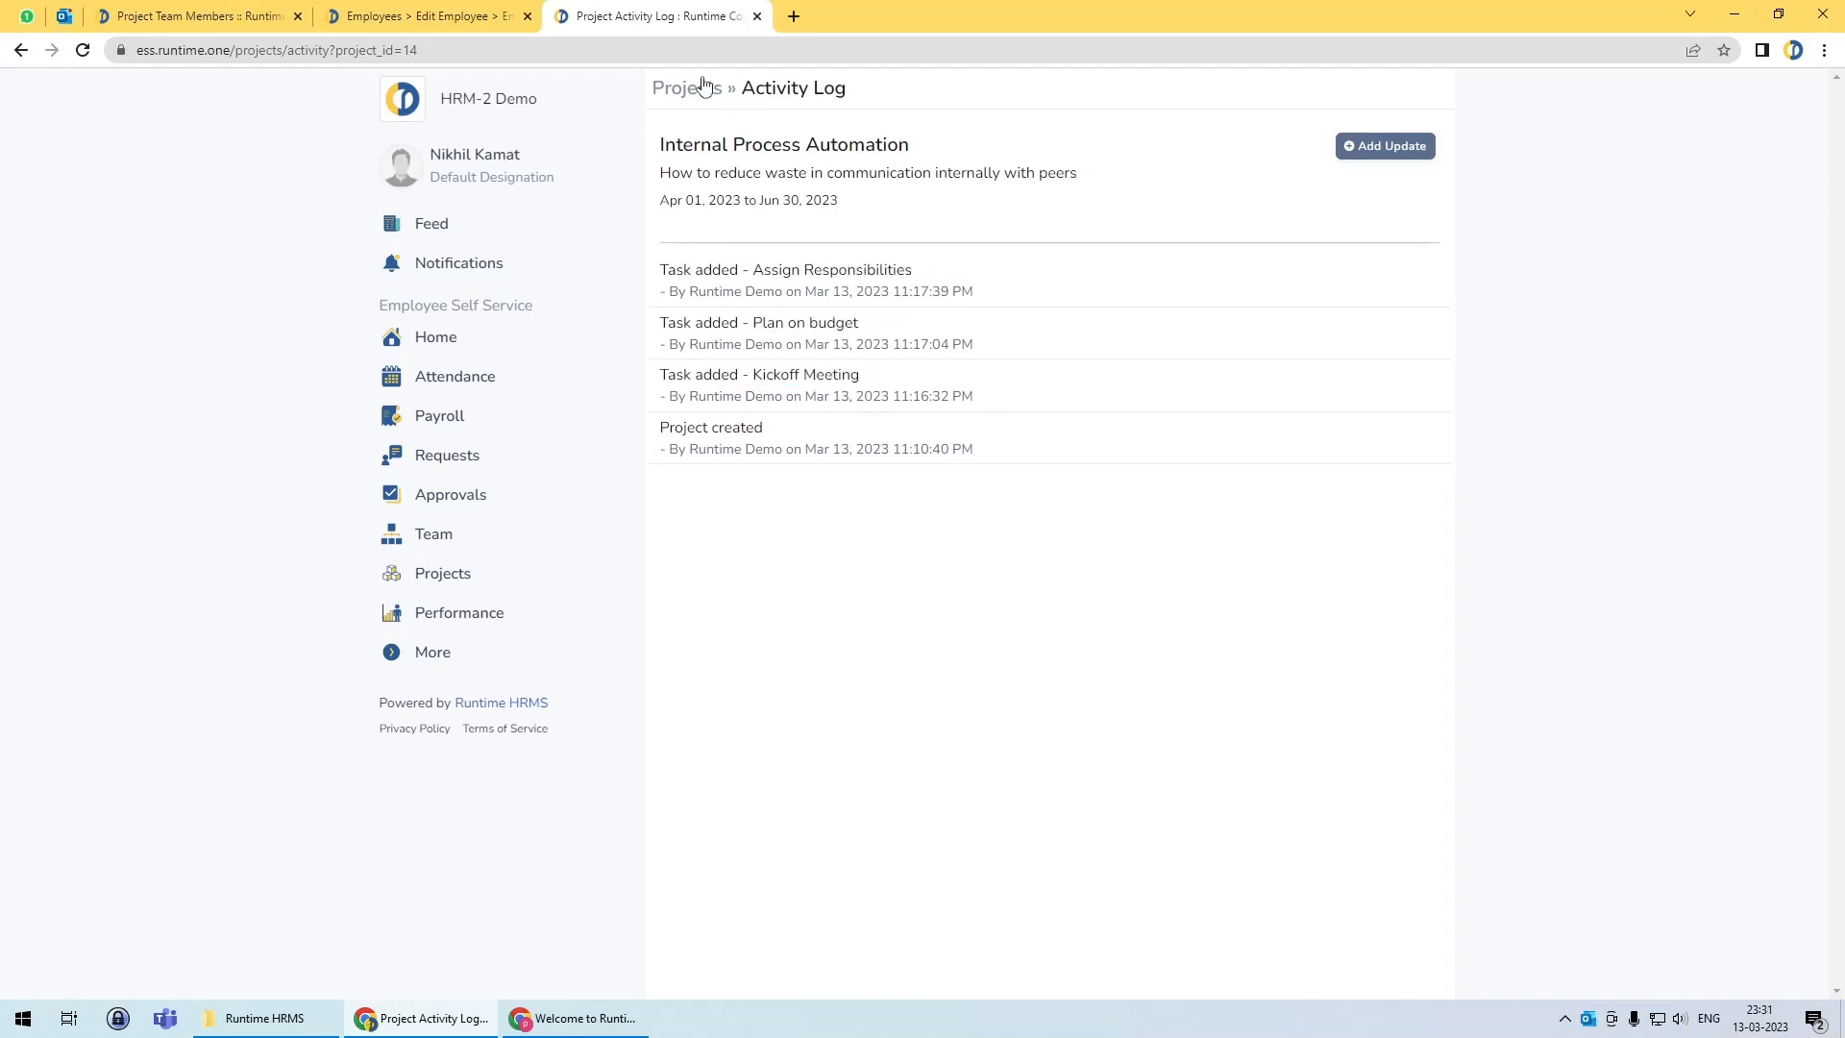
{"action": "left_click", "coordinate": [1385, 147]}
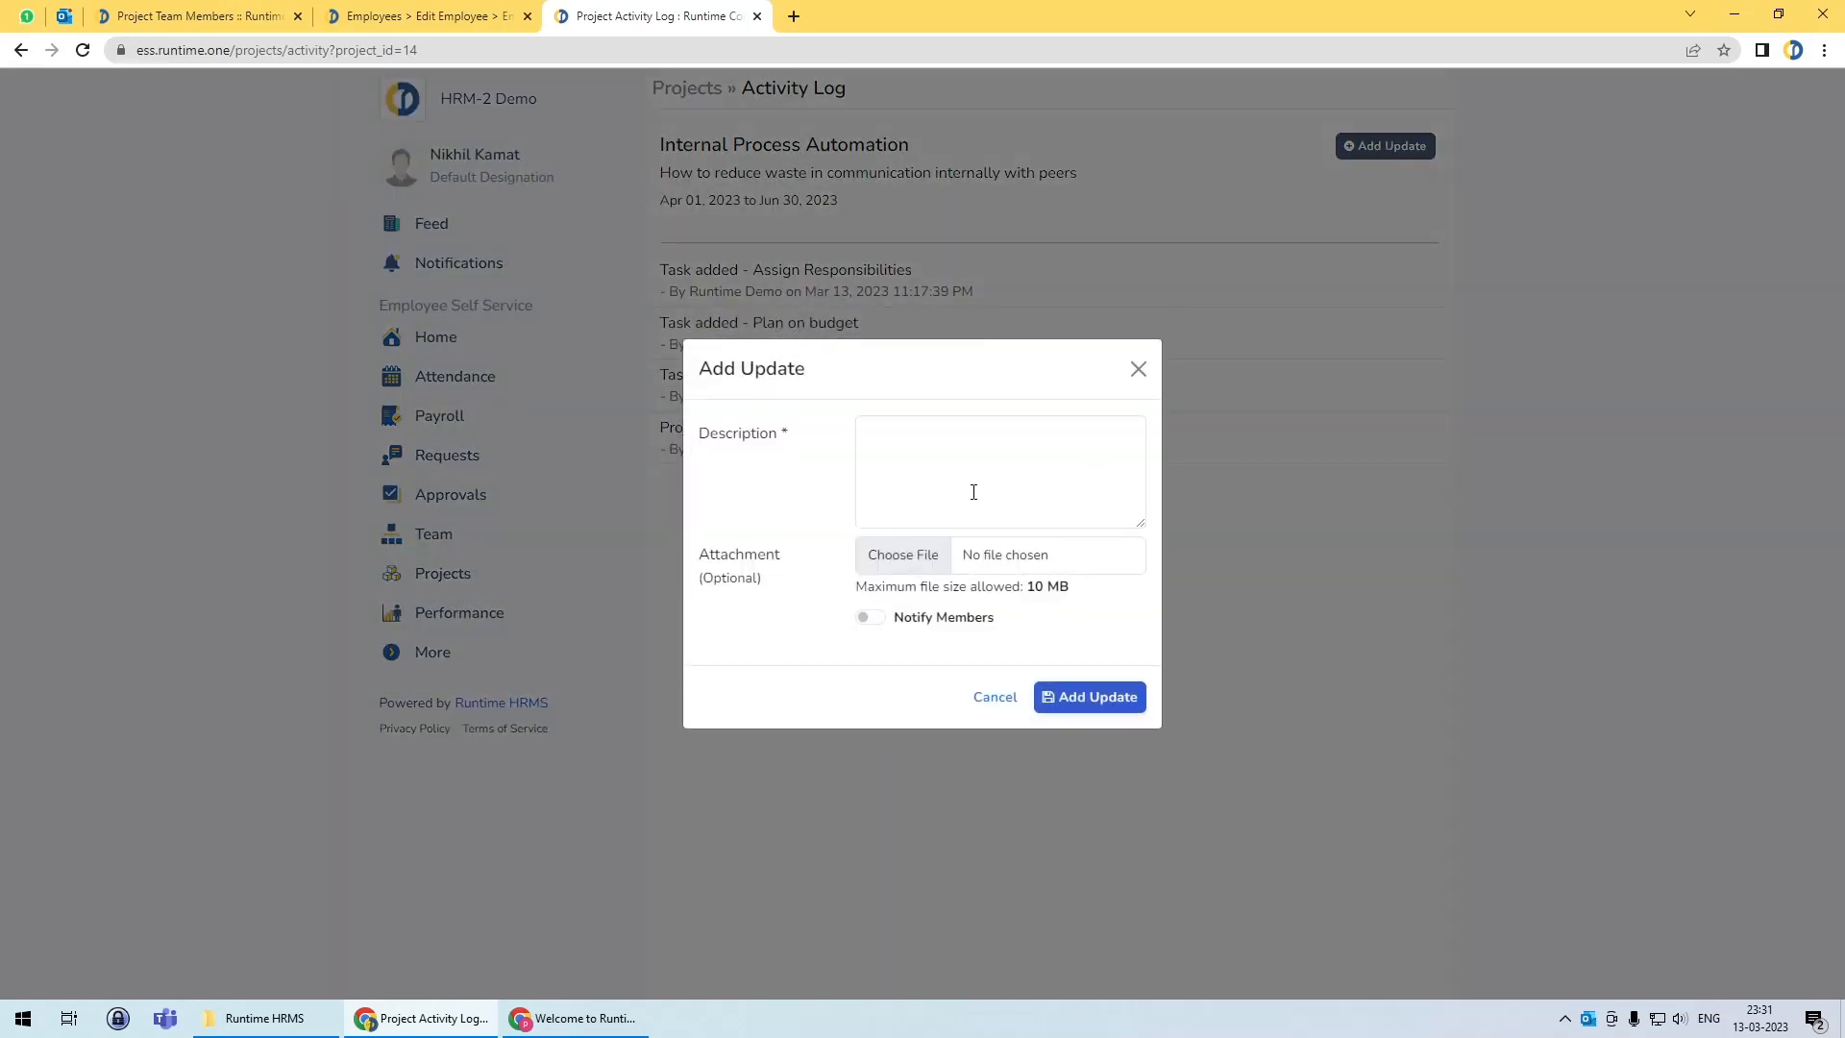
{"action": "left_click", "coordinate": [1138, 369]}
Step: Download the Internal Process Automation project report from the project list and open it in Excel
{"action": "left_click", "coordinate": [704, 97]}
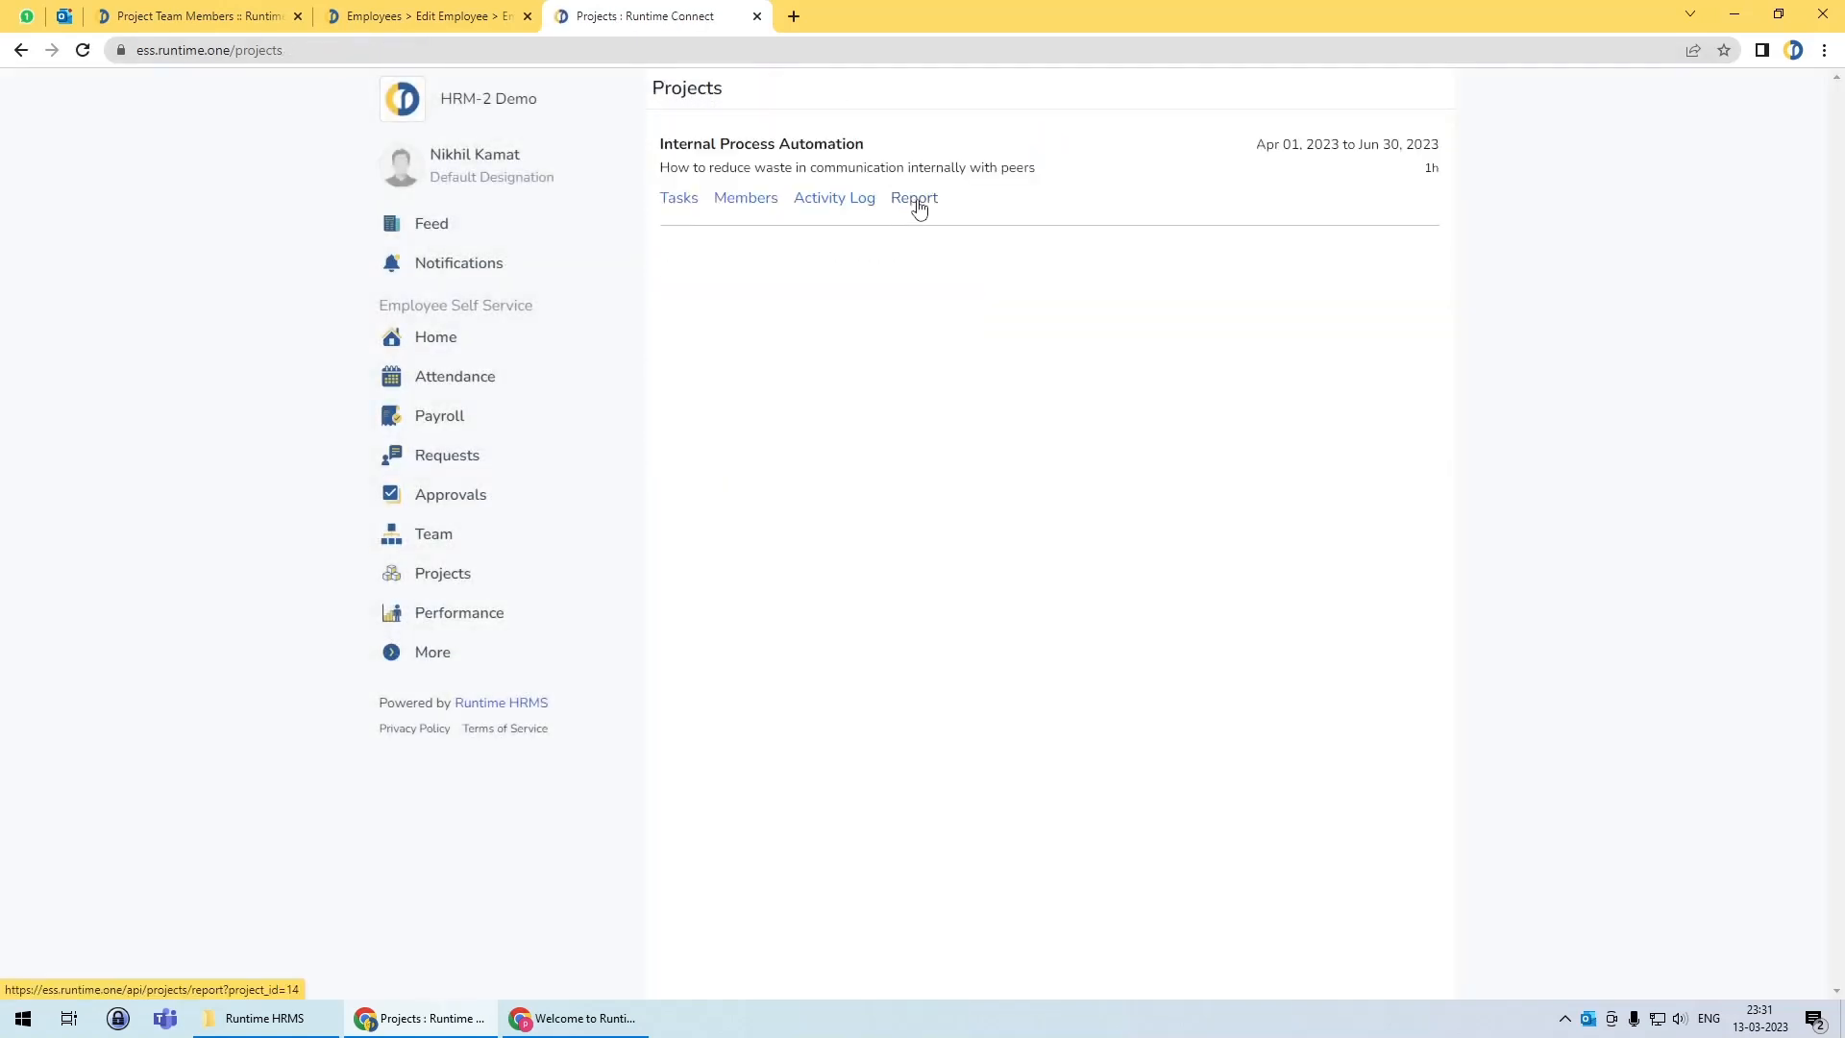
{"action": "left_click", "coordinate": [918, 203]}
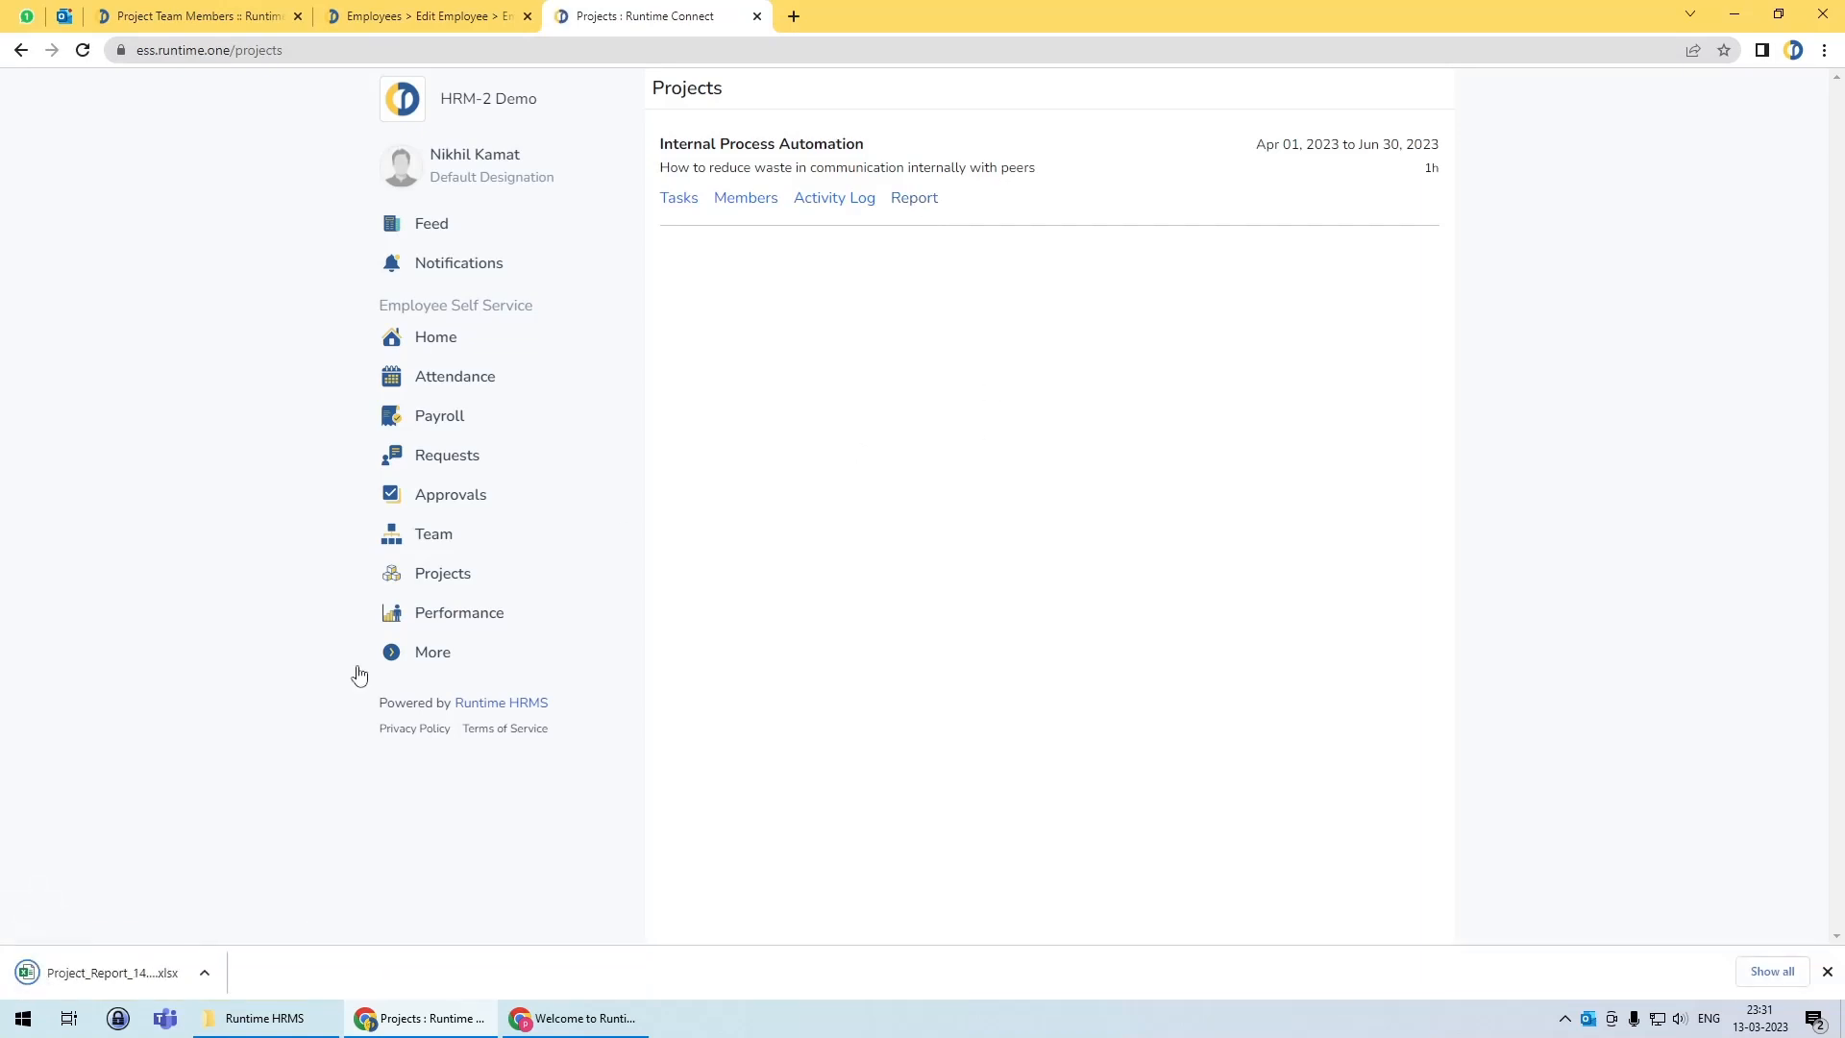
{"action": "left_click", "coordinate": [75, 977]}
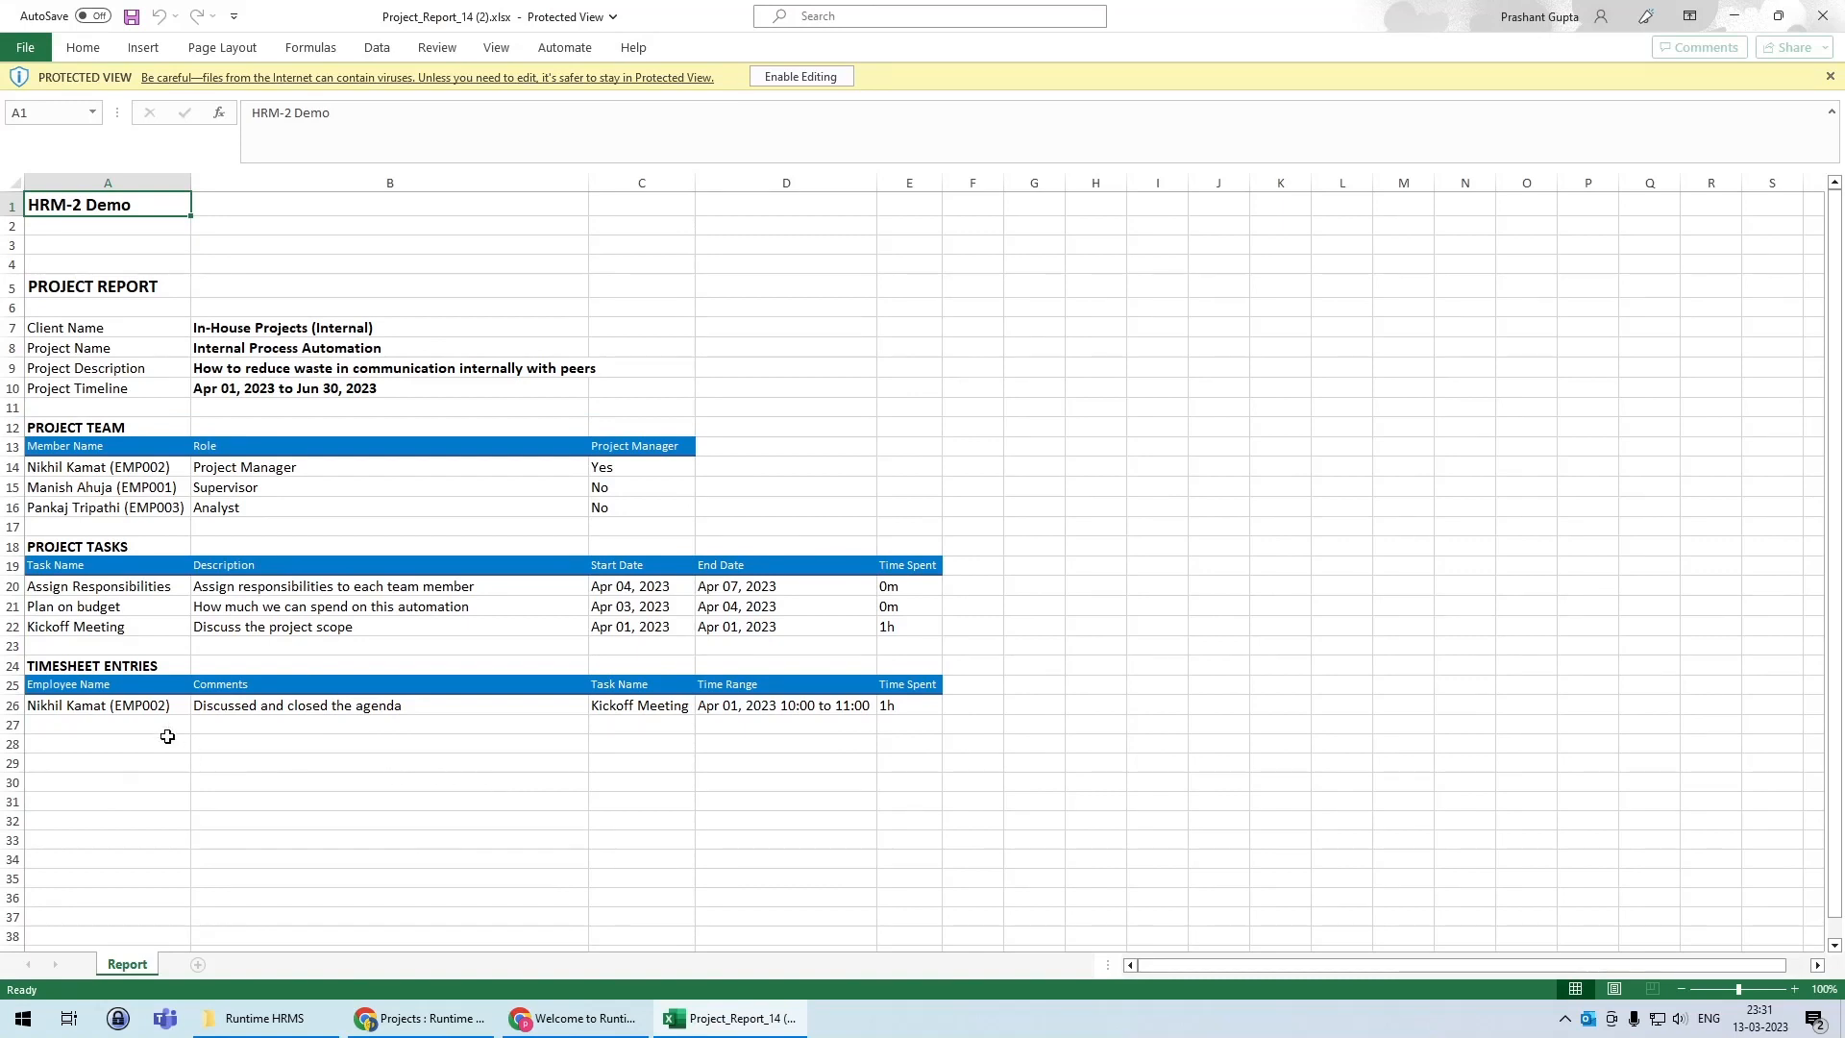
Step: Compare the report's timesheet entries with the time spent on the project tasks, and close the report
{"action": "left_click_drag", "start_coordinate": [135, 704], "coordinate": [902, 709]}
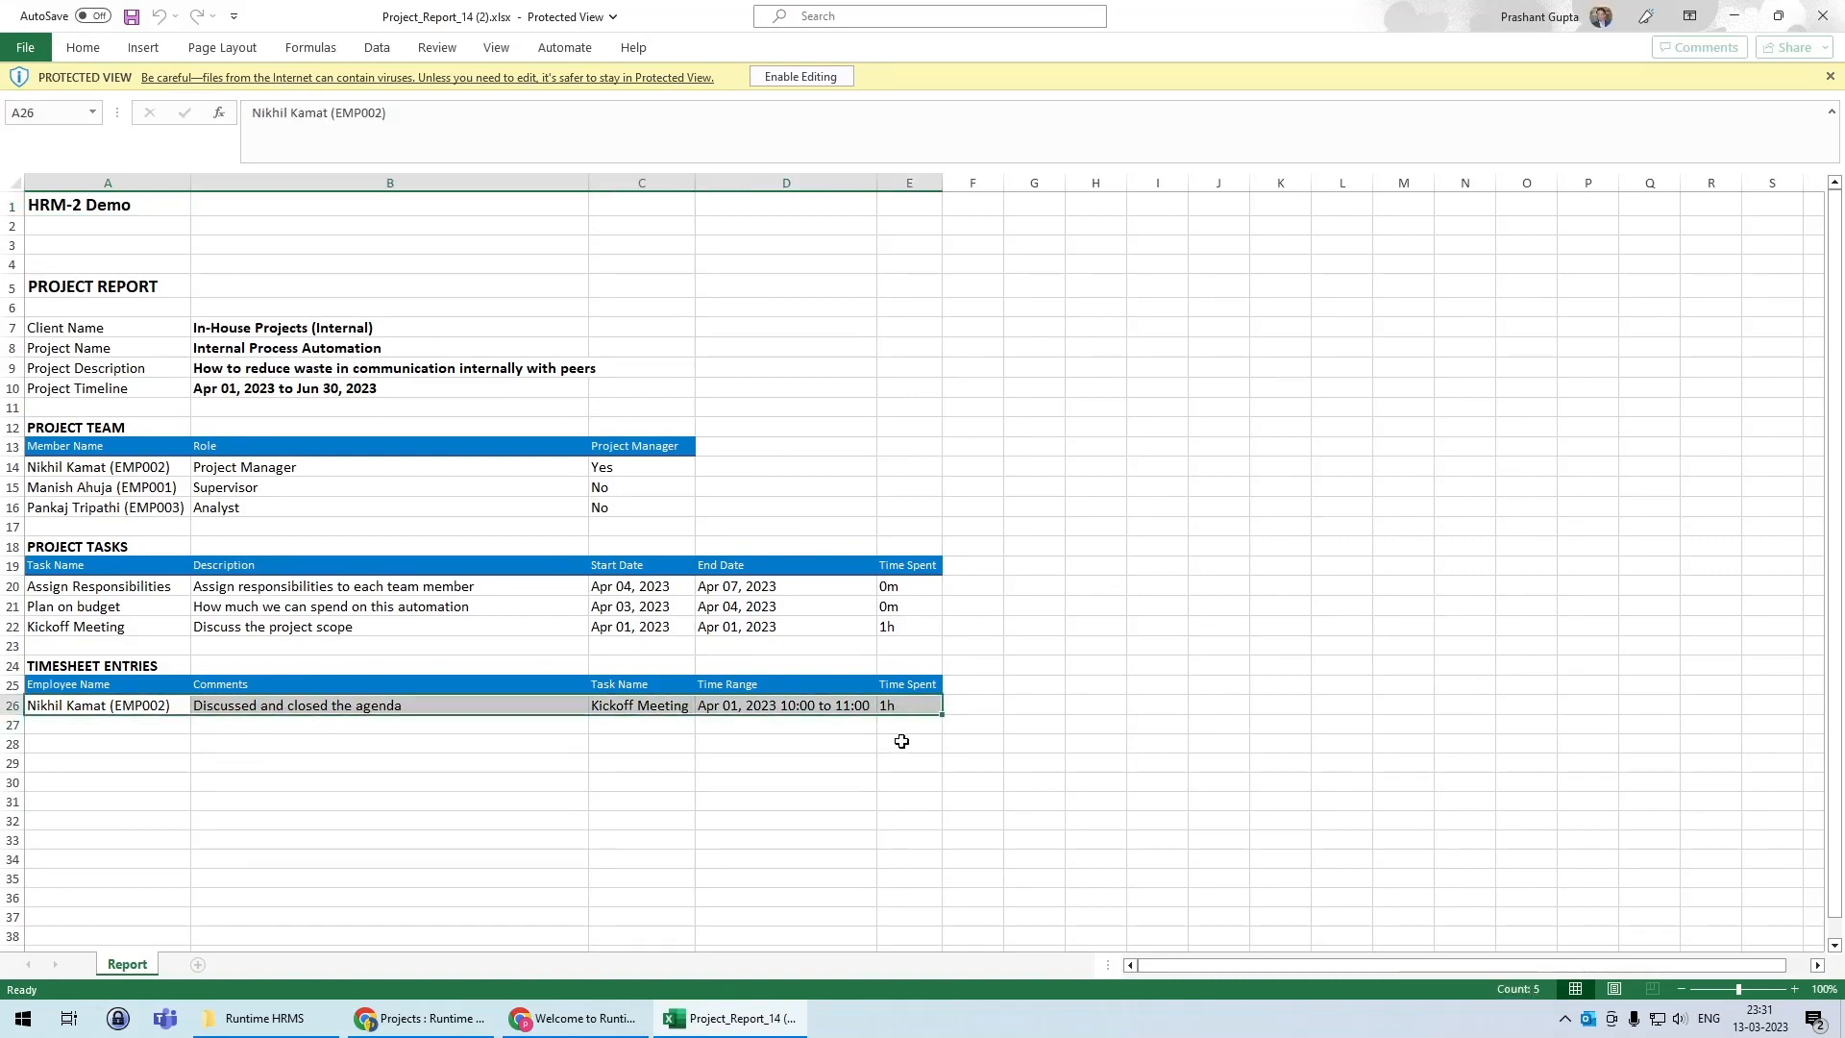
{"action": "left_click", "coordinate": [174, 625]}
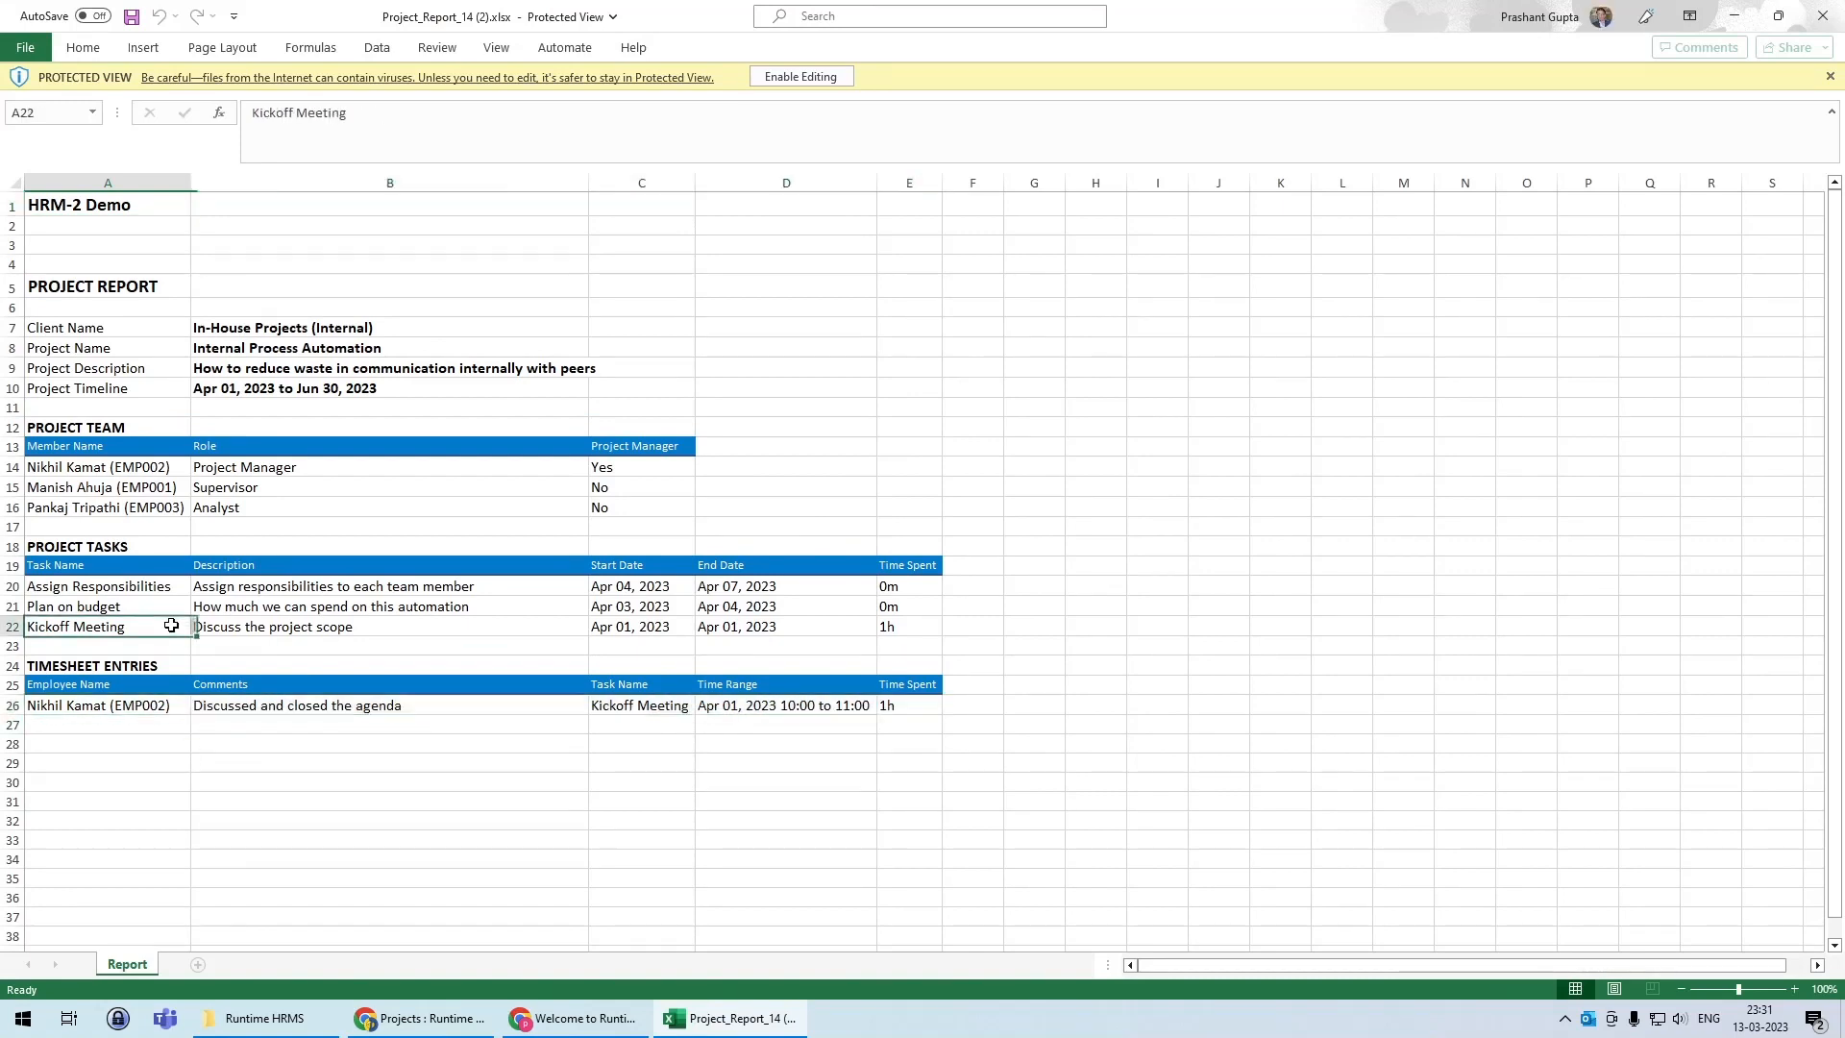
{"action": "left_click", "coordinate": [922, 631]}
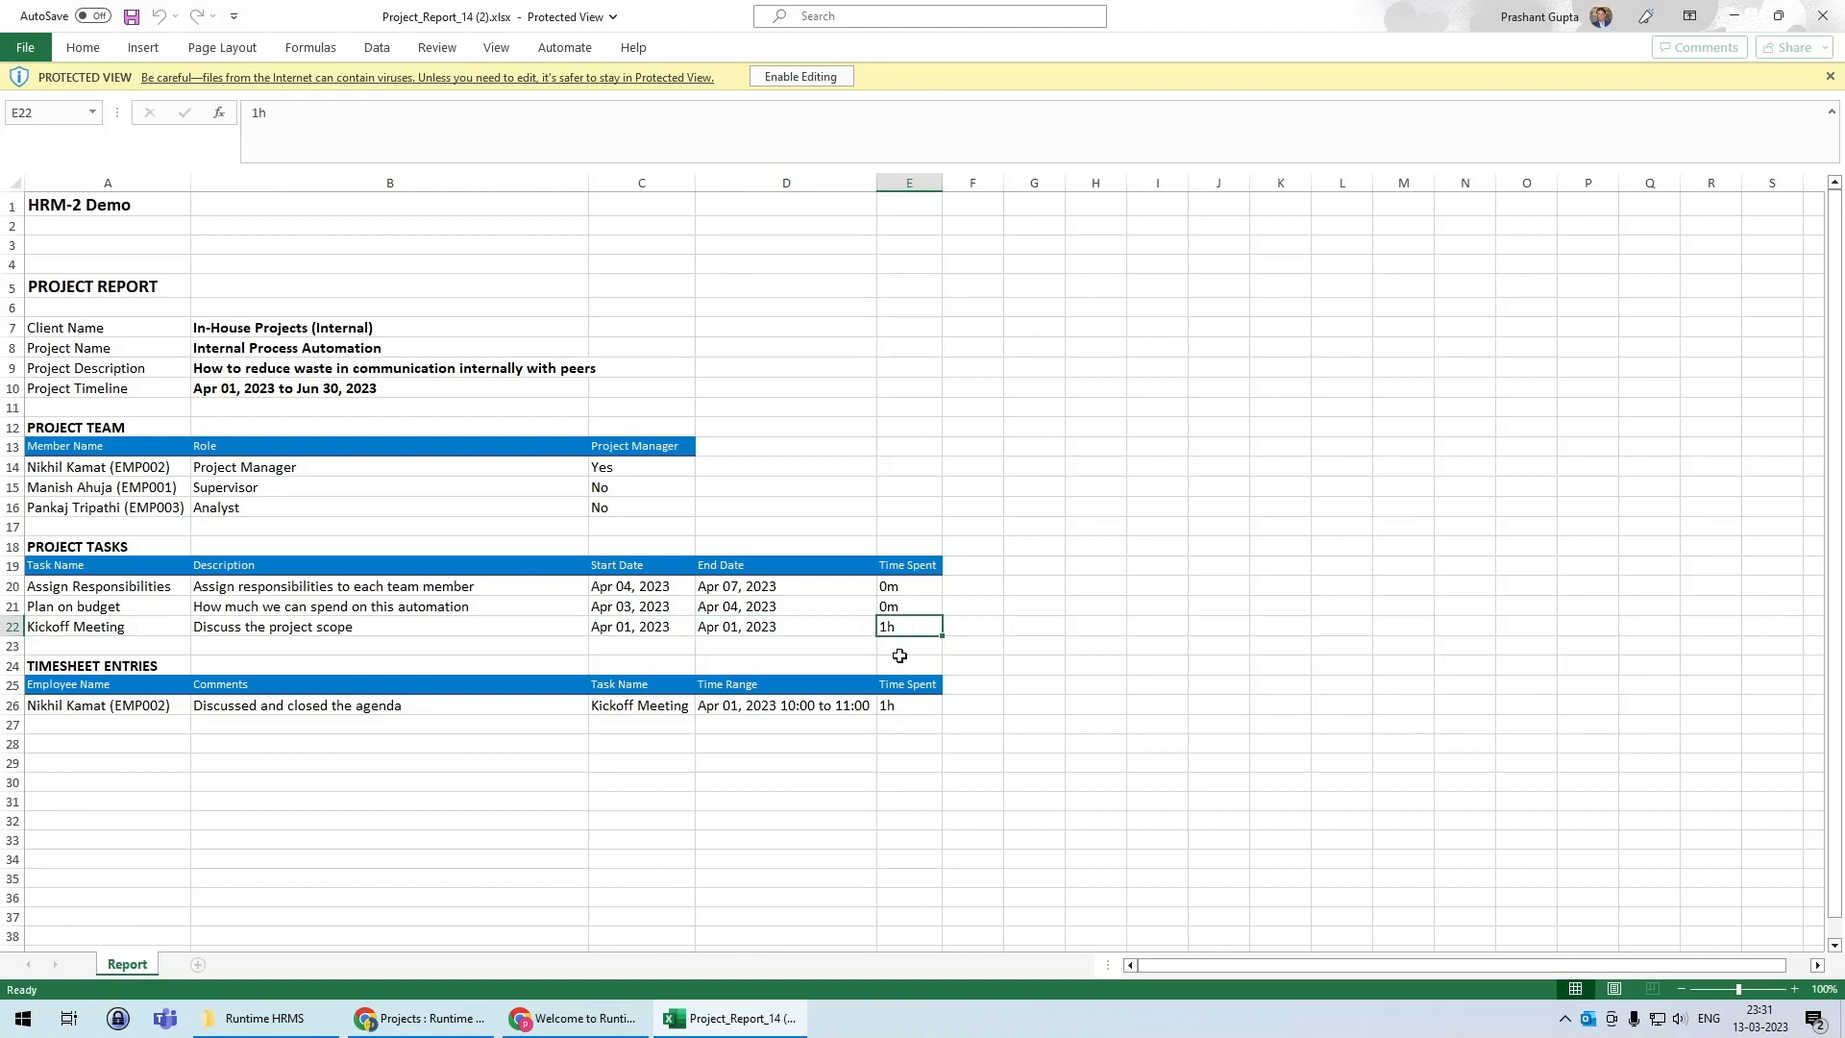
{"action": "left_click_drag", "start_coordinate": [93, 704], "coordinate": [885, 704]}
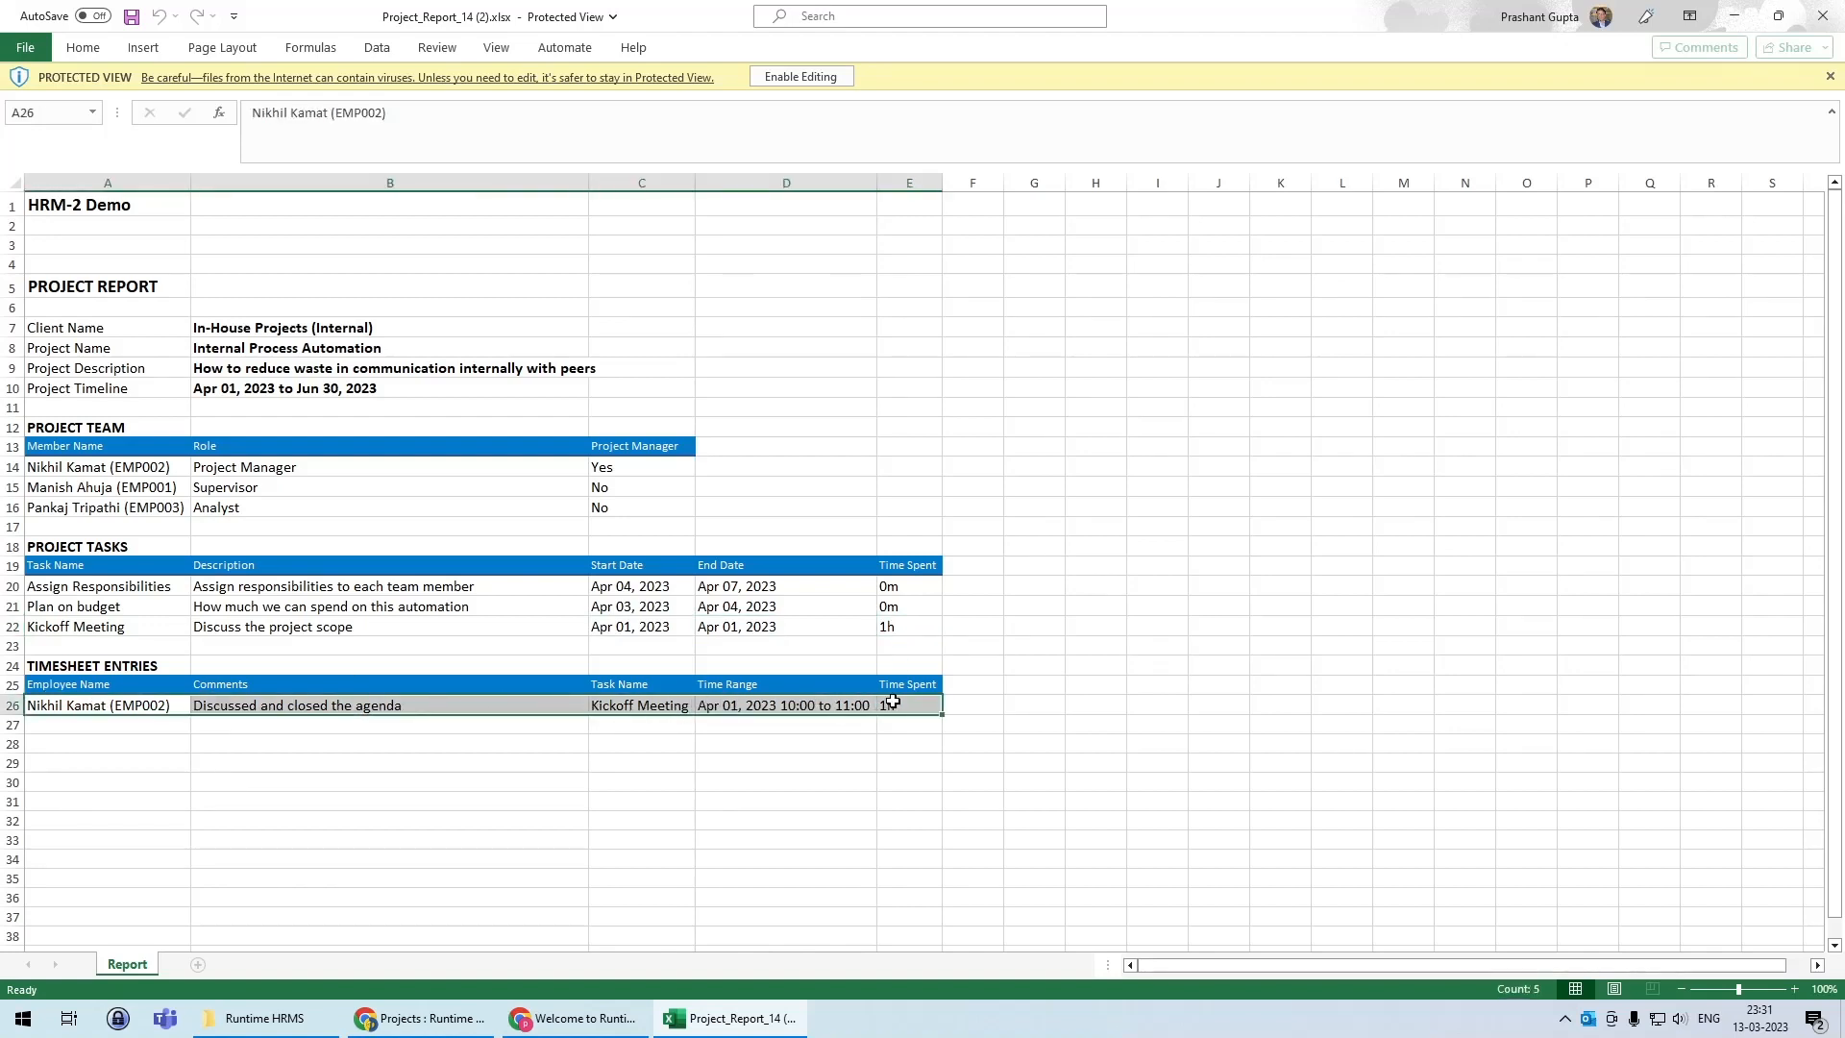
{"action": "left_click", "coordinate": [640, 707]}
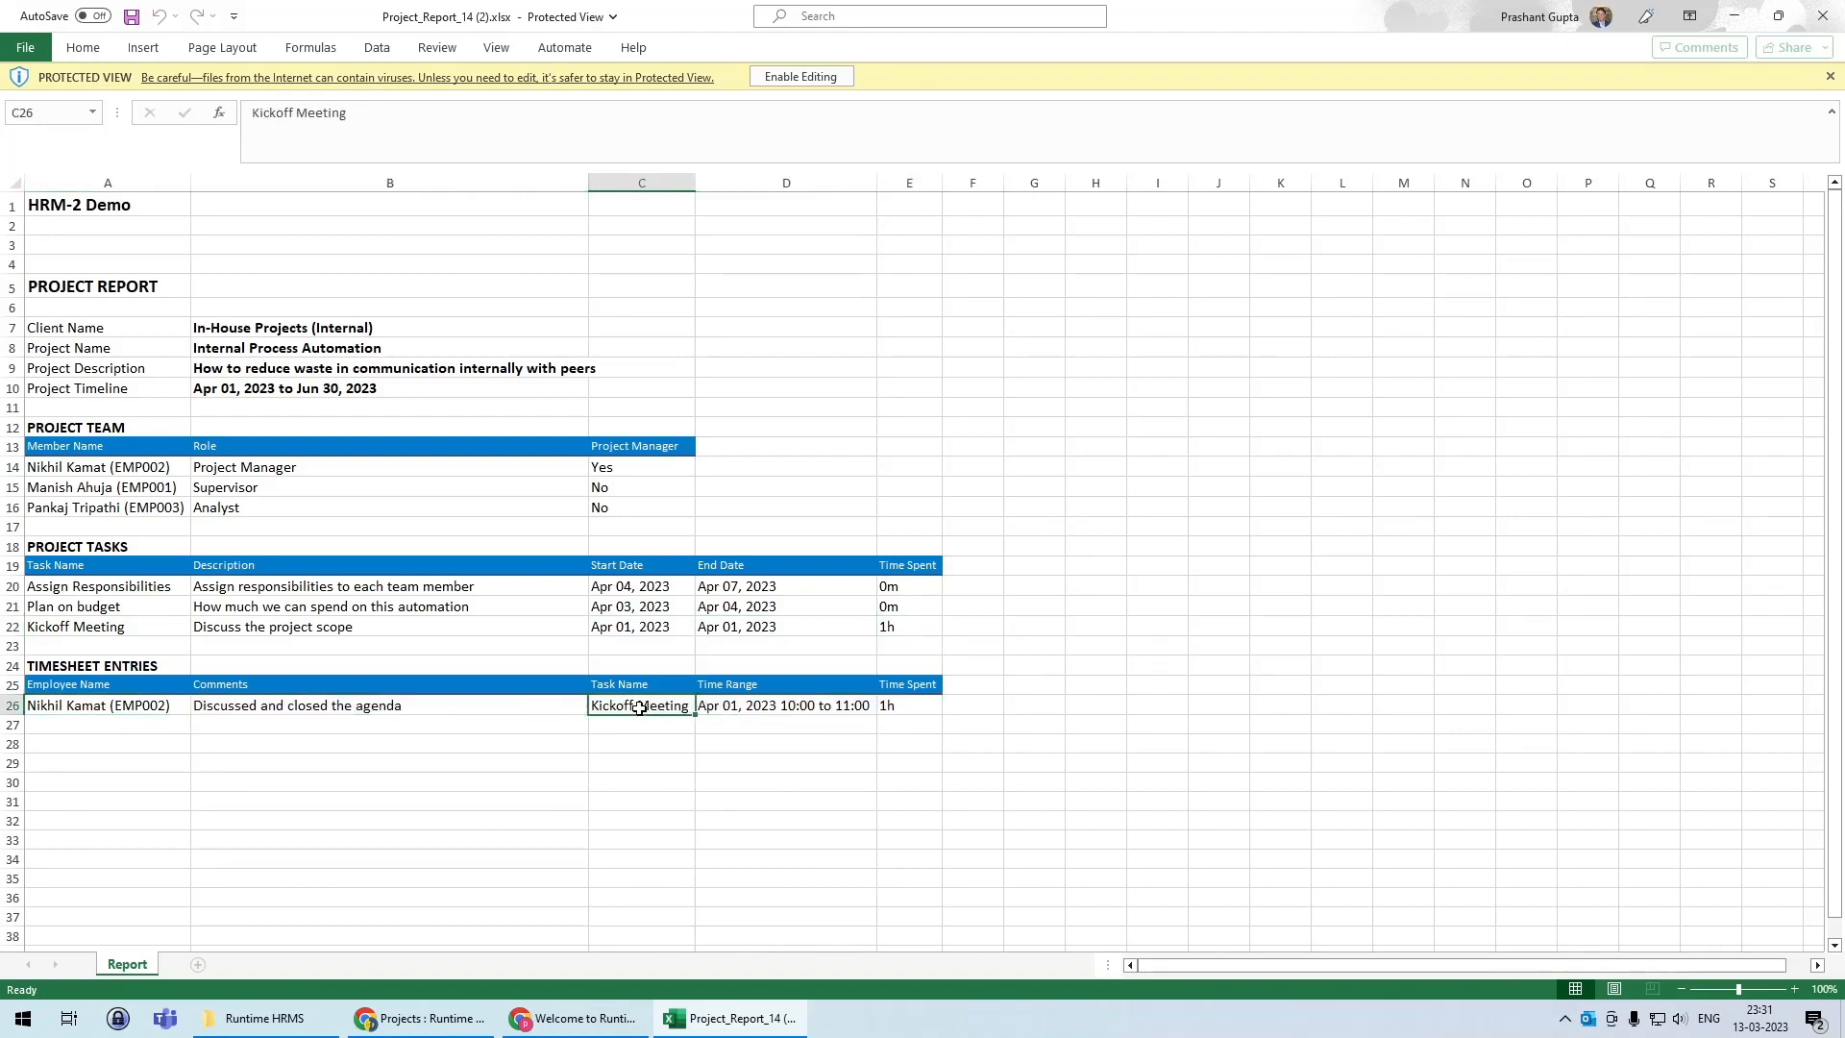
{"action": "left_click", "coordinate": [129, 628]}
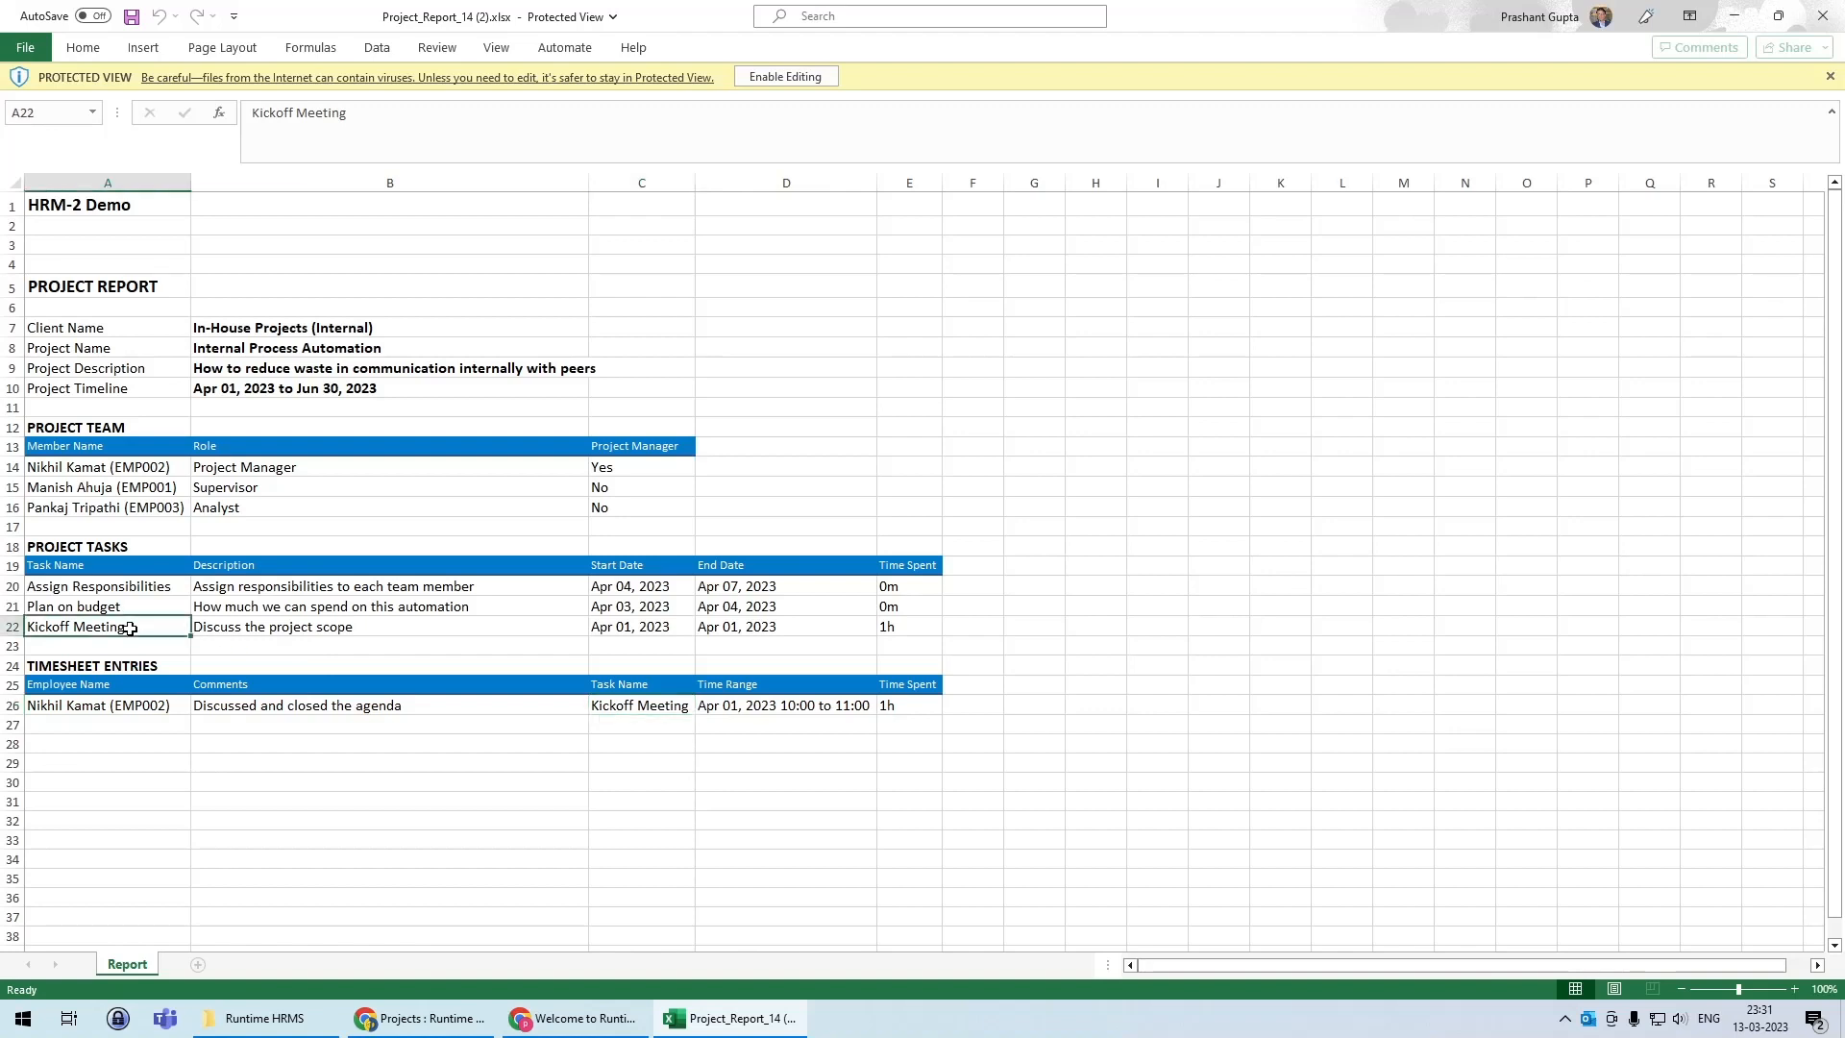
{"action": "left_click", "coordinate": [917, 626]}
{"action": "left_click_drag", "start_coordinate": [171, 708], "coordinate": [898, 900]}
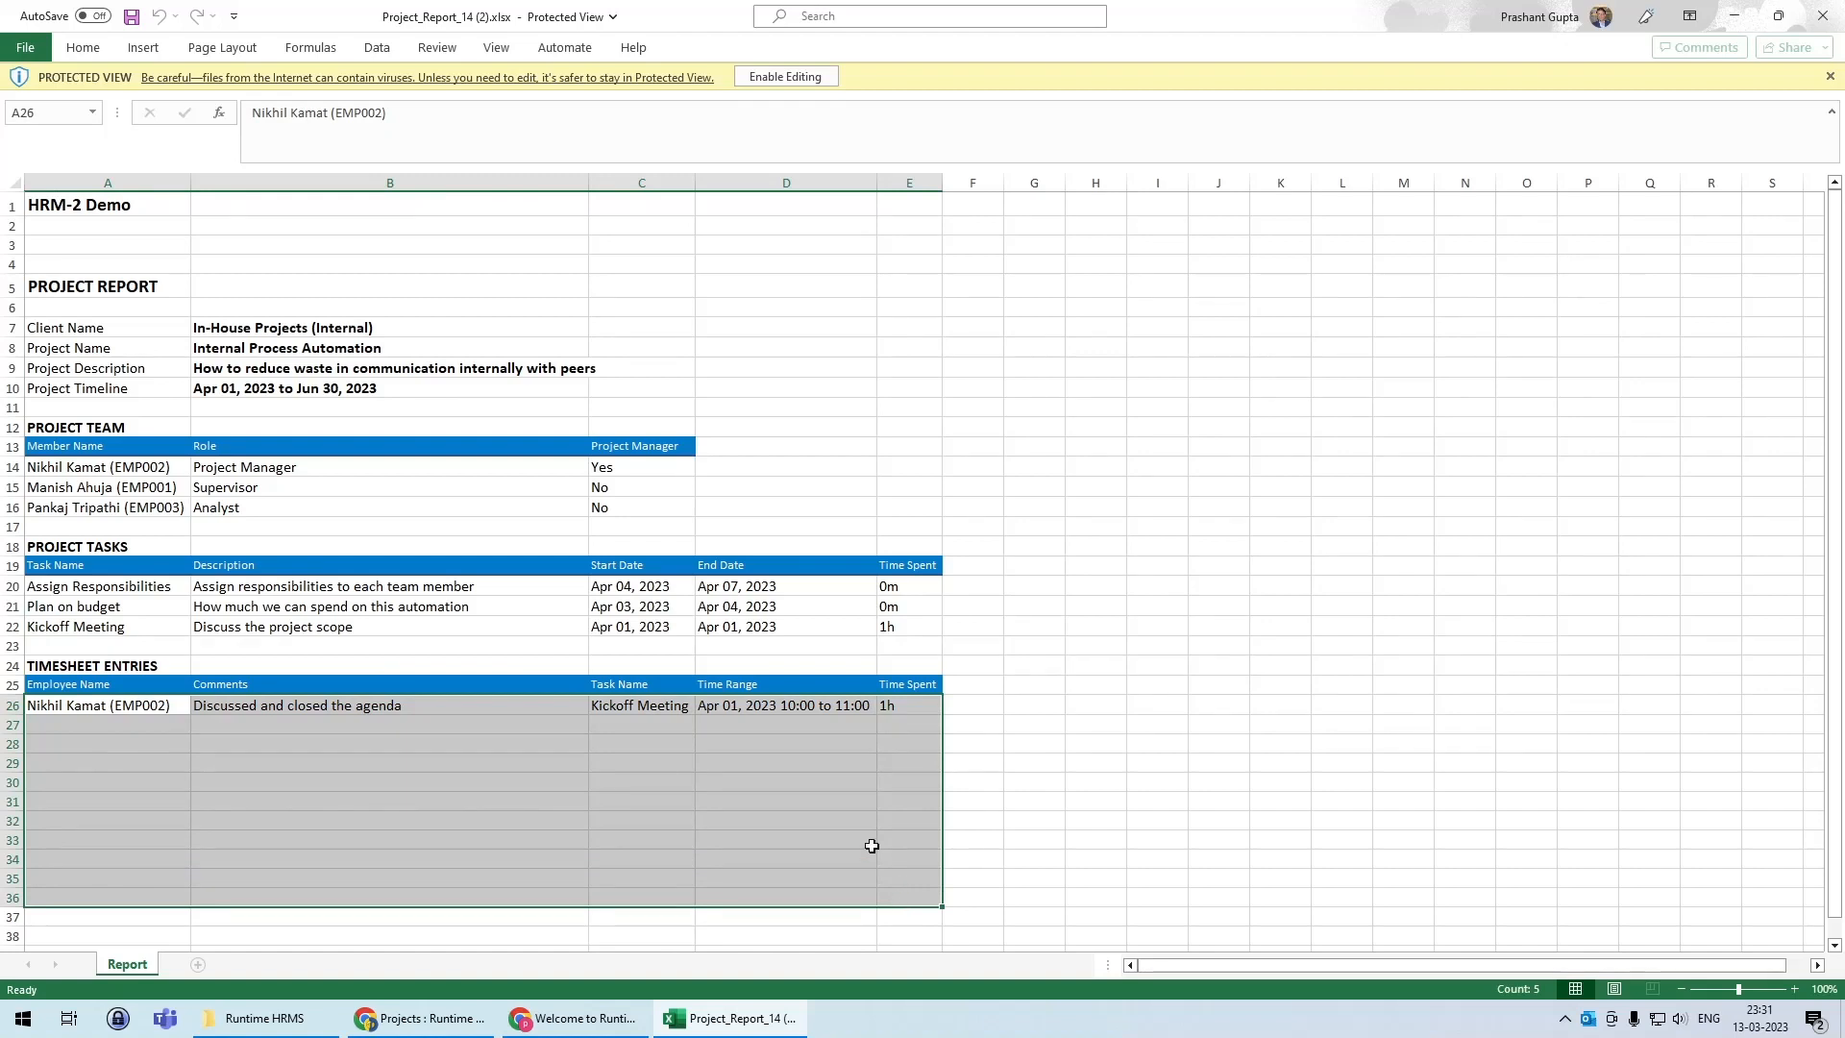
{"action": "left_click_drag", "start_coordinate": [900, 588], "coordinate": [911, 627]}
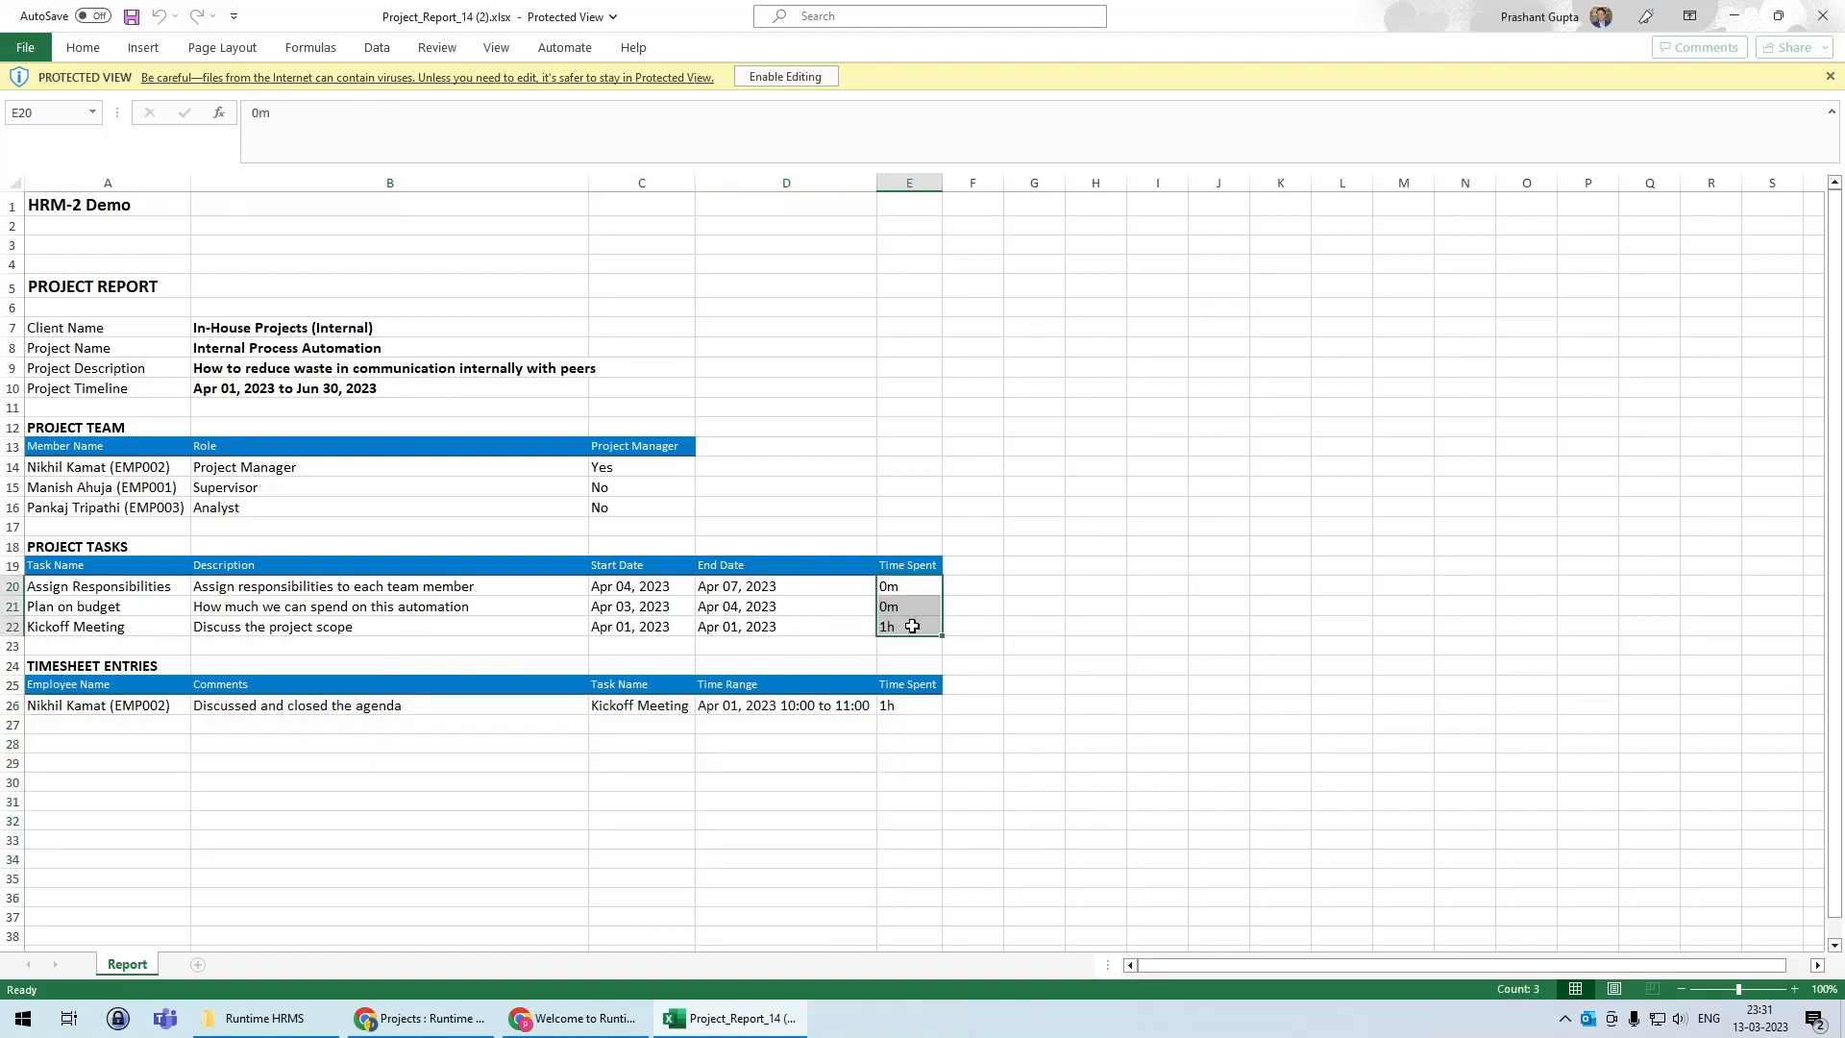
{"action": "left_click", "coordinate": [1822, 16]}
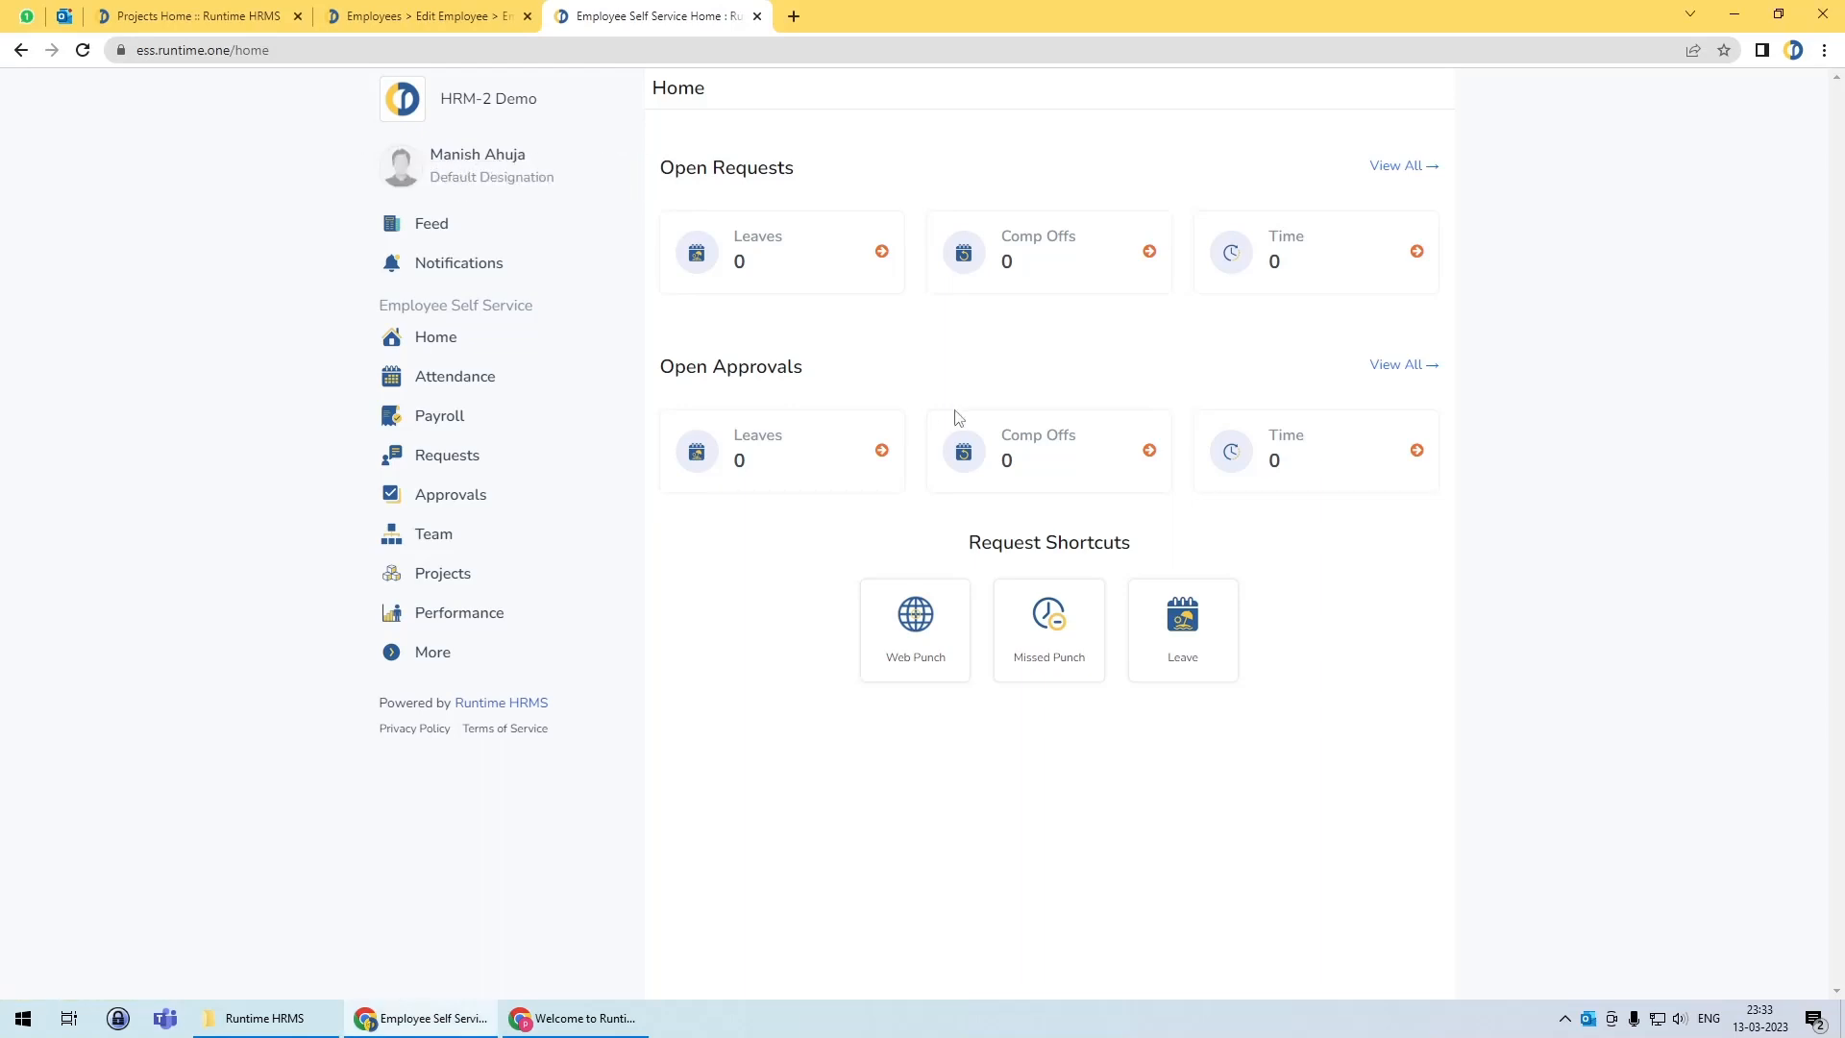
Step: In the team member's Employee Self Service, review the tasks and members of the Internal Process Automation project and return to the project list
{"action": "left_click", "coordinate": [457, 583]}
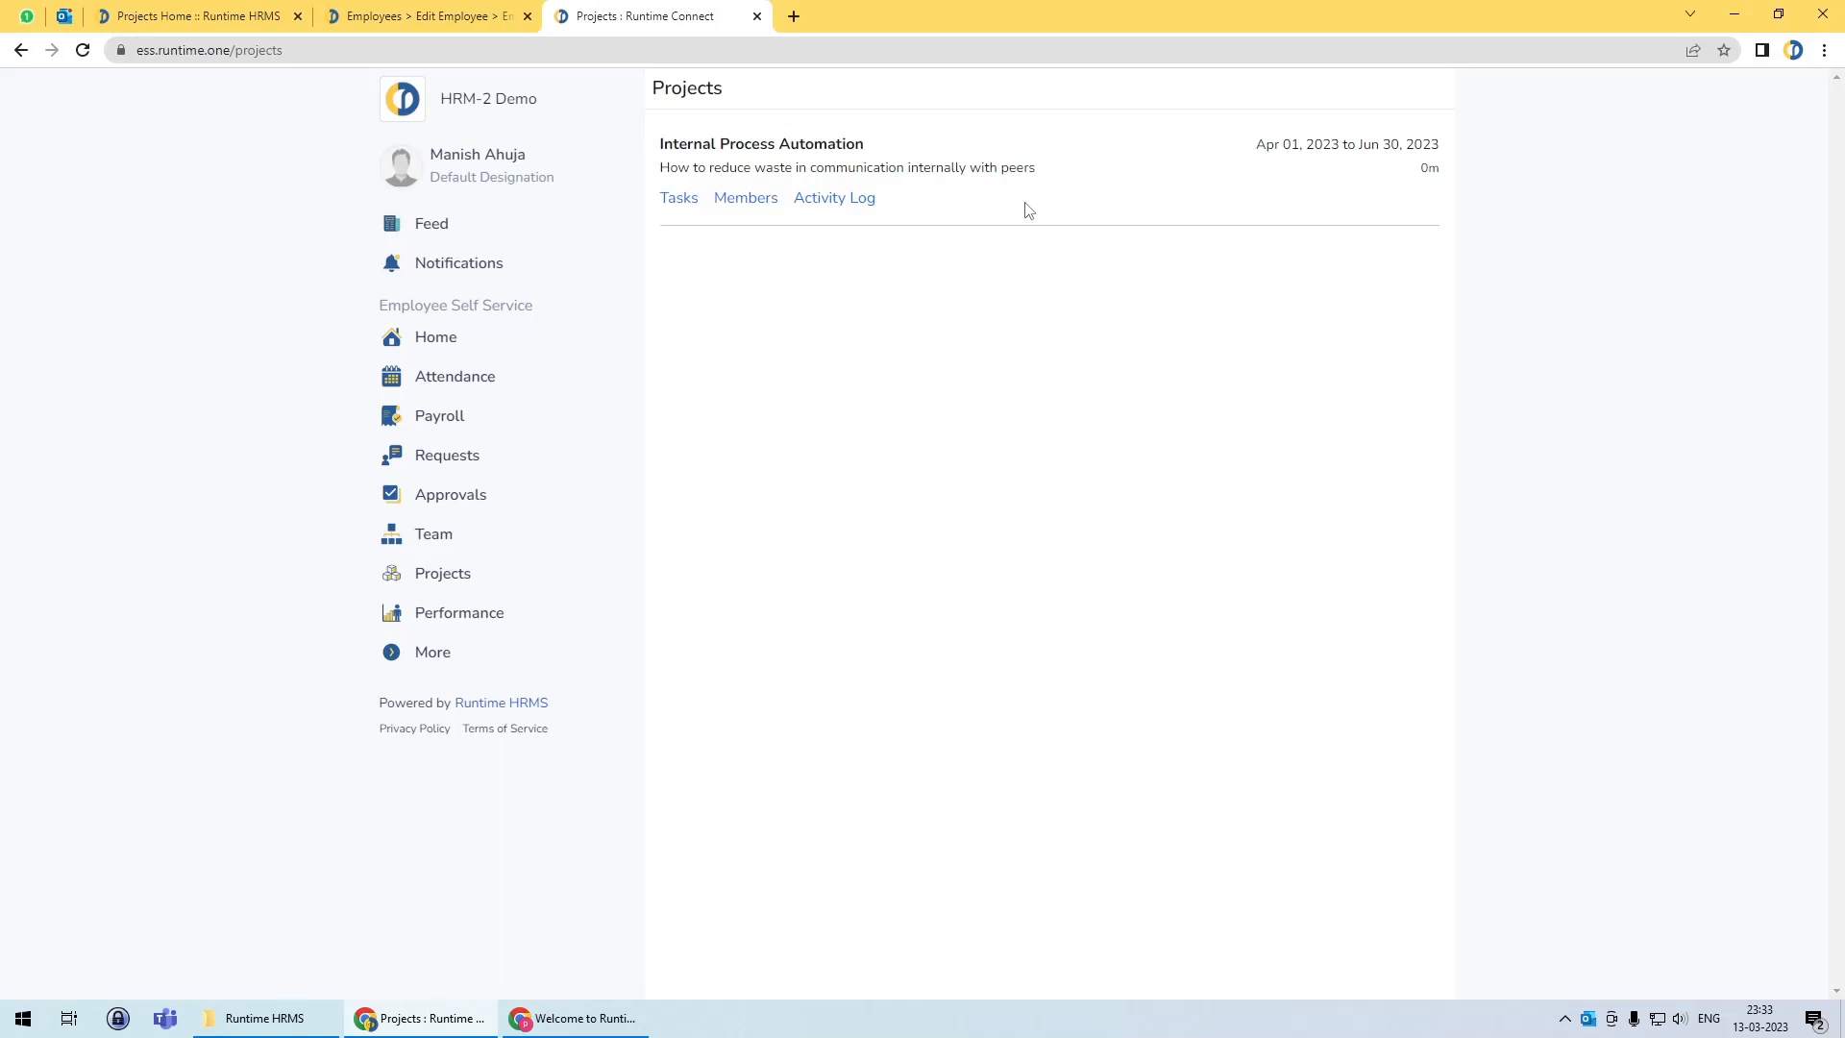
{"action": "left_click", "coordinate": [682, 198]}
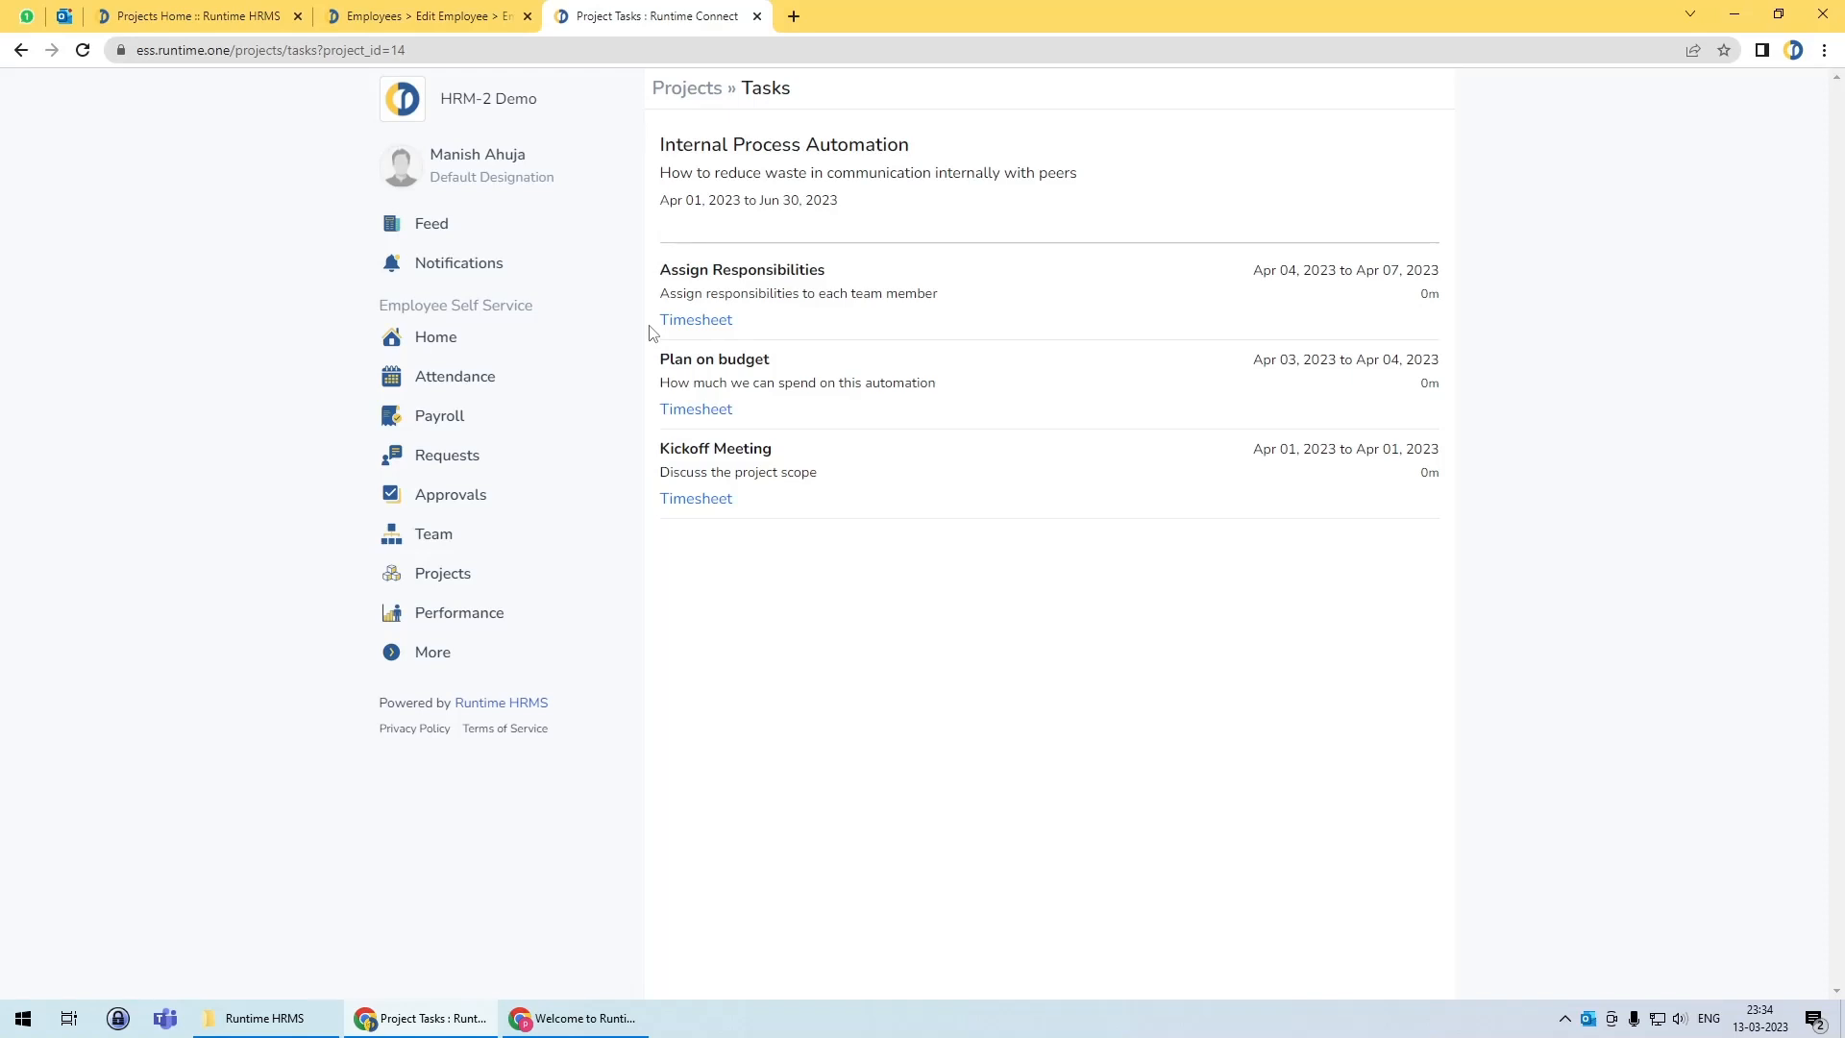
{"action": "left_click", "coordinate": [707, 89]}
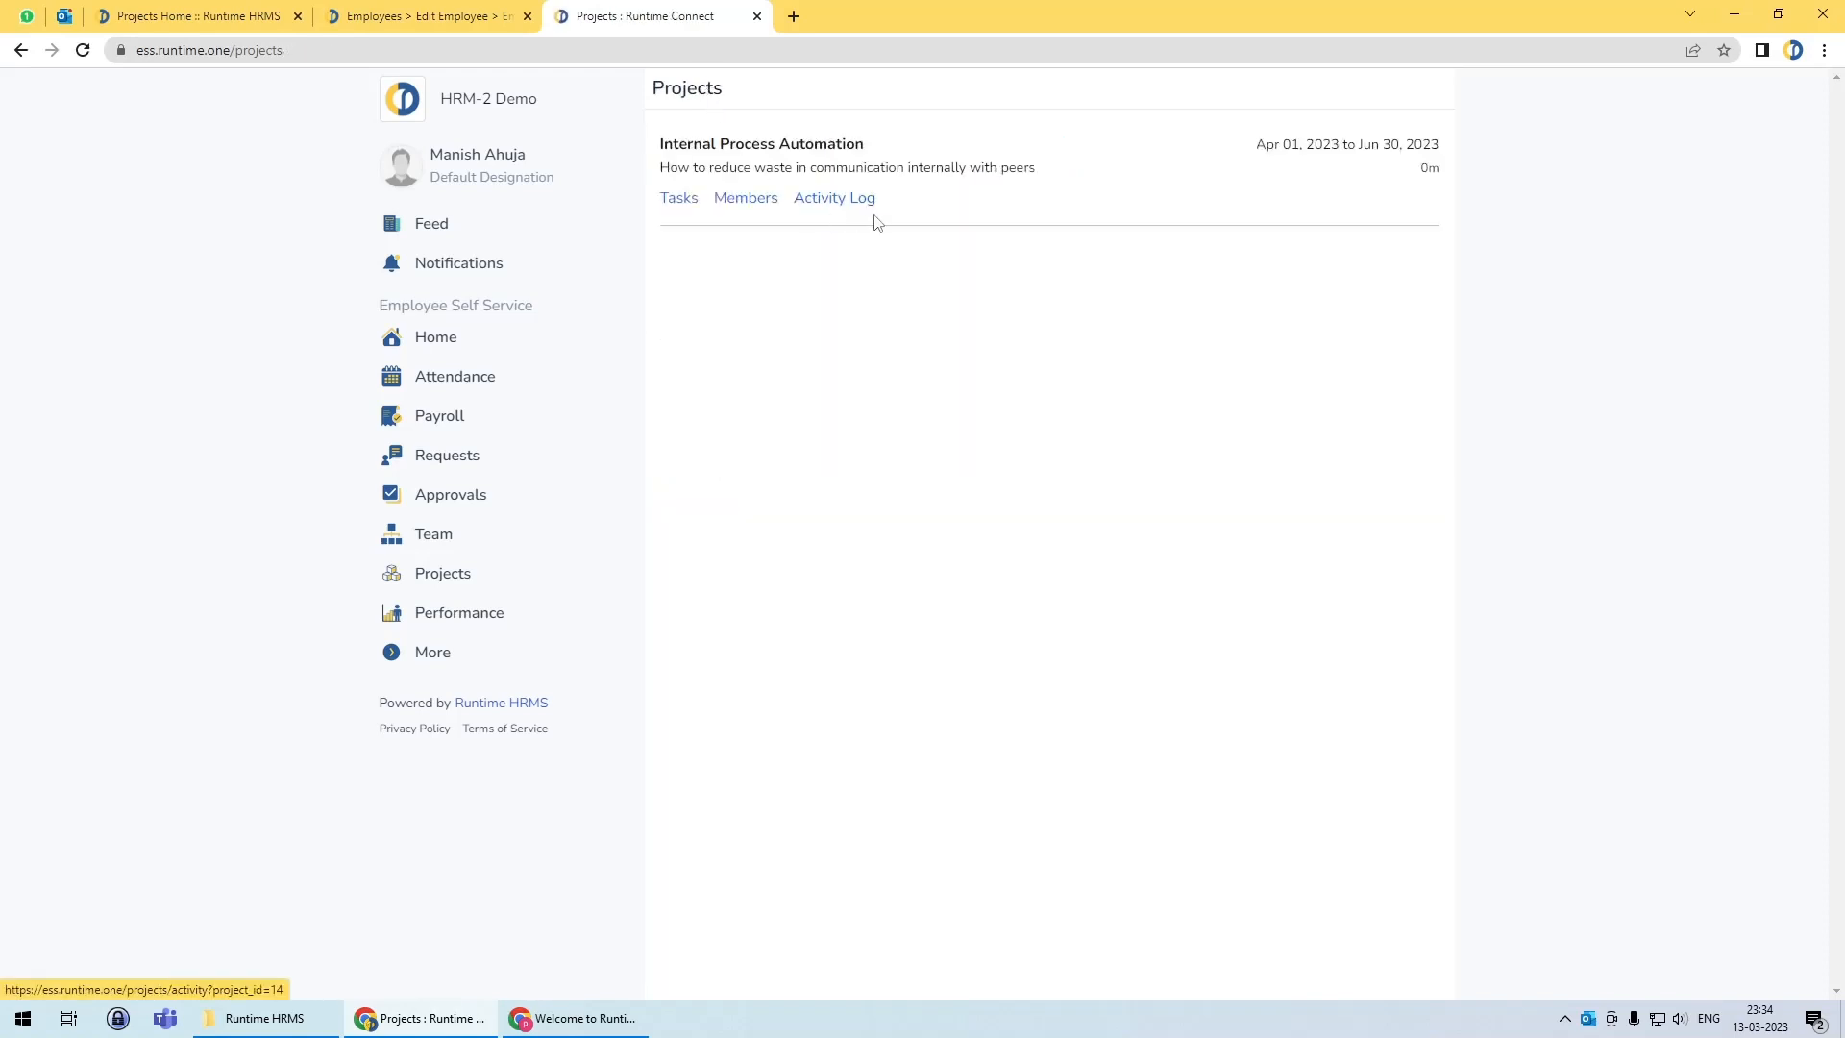
{"action": "left_click", "coordinate": [750, 200]}
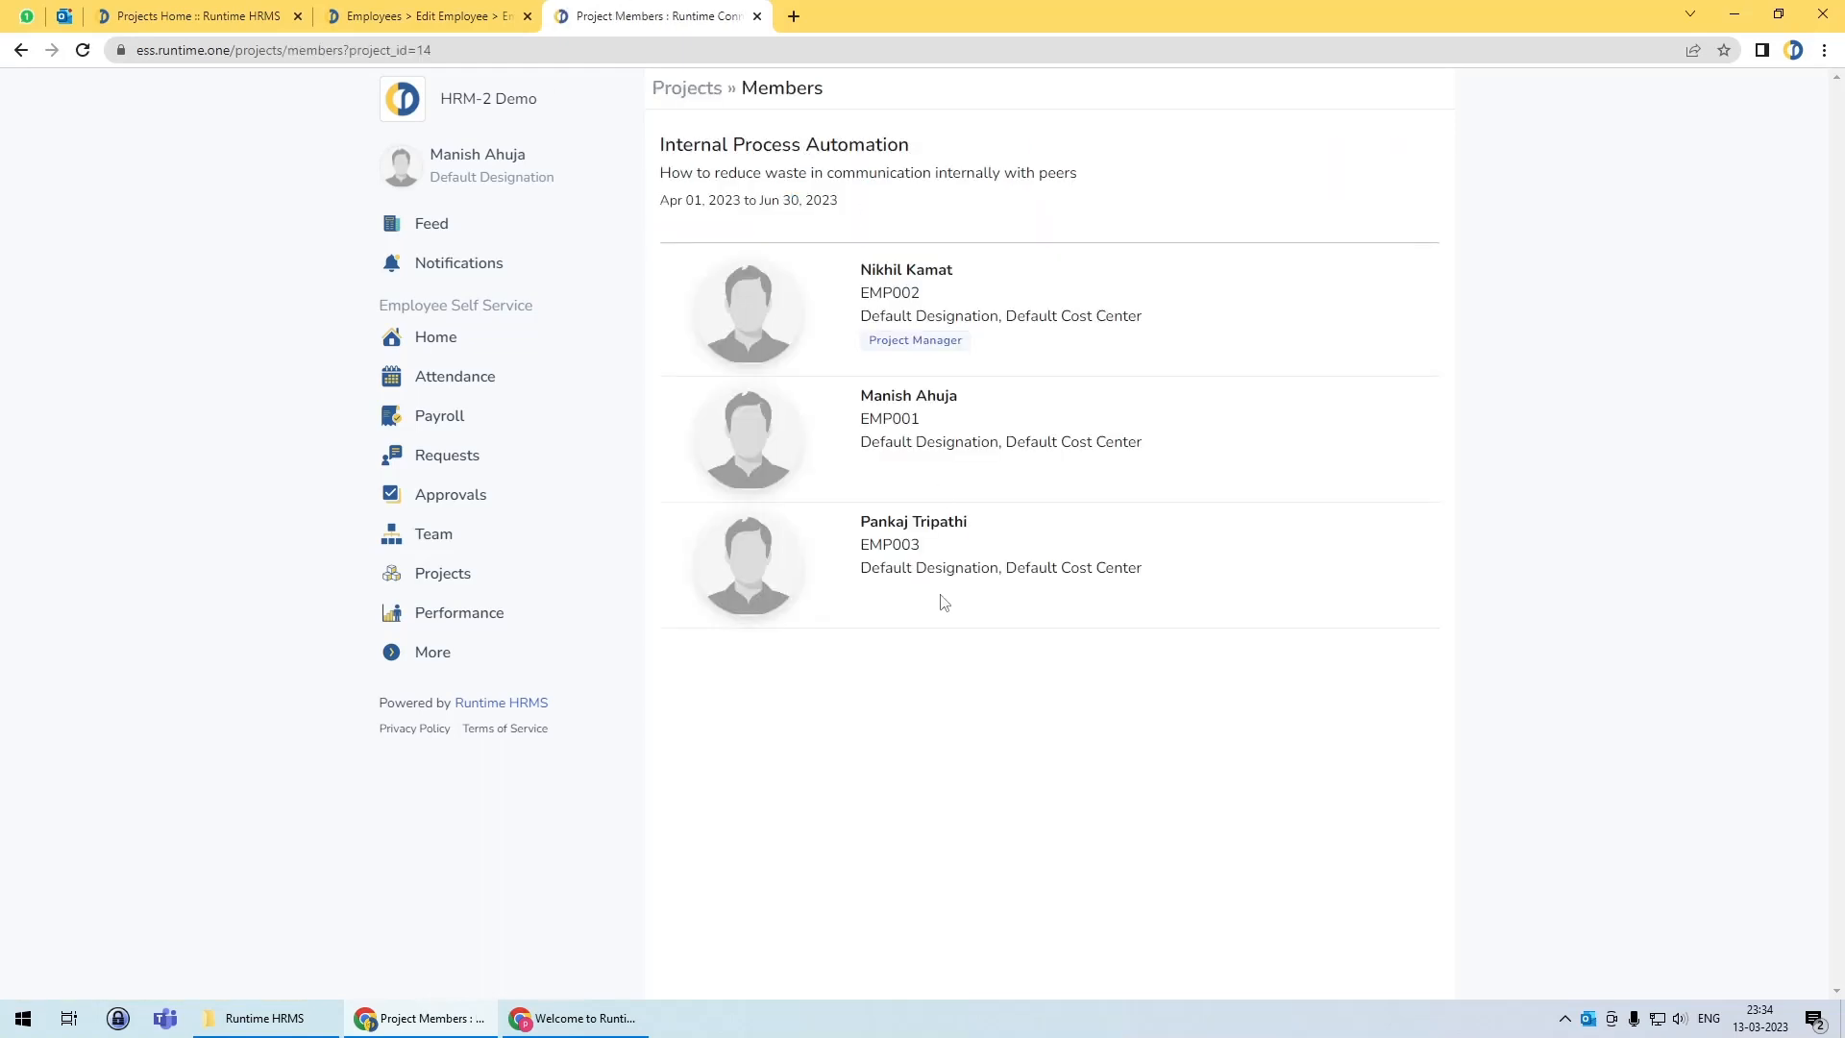
{"action": "left_click", "coordinate": [711, 96]}
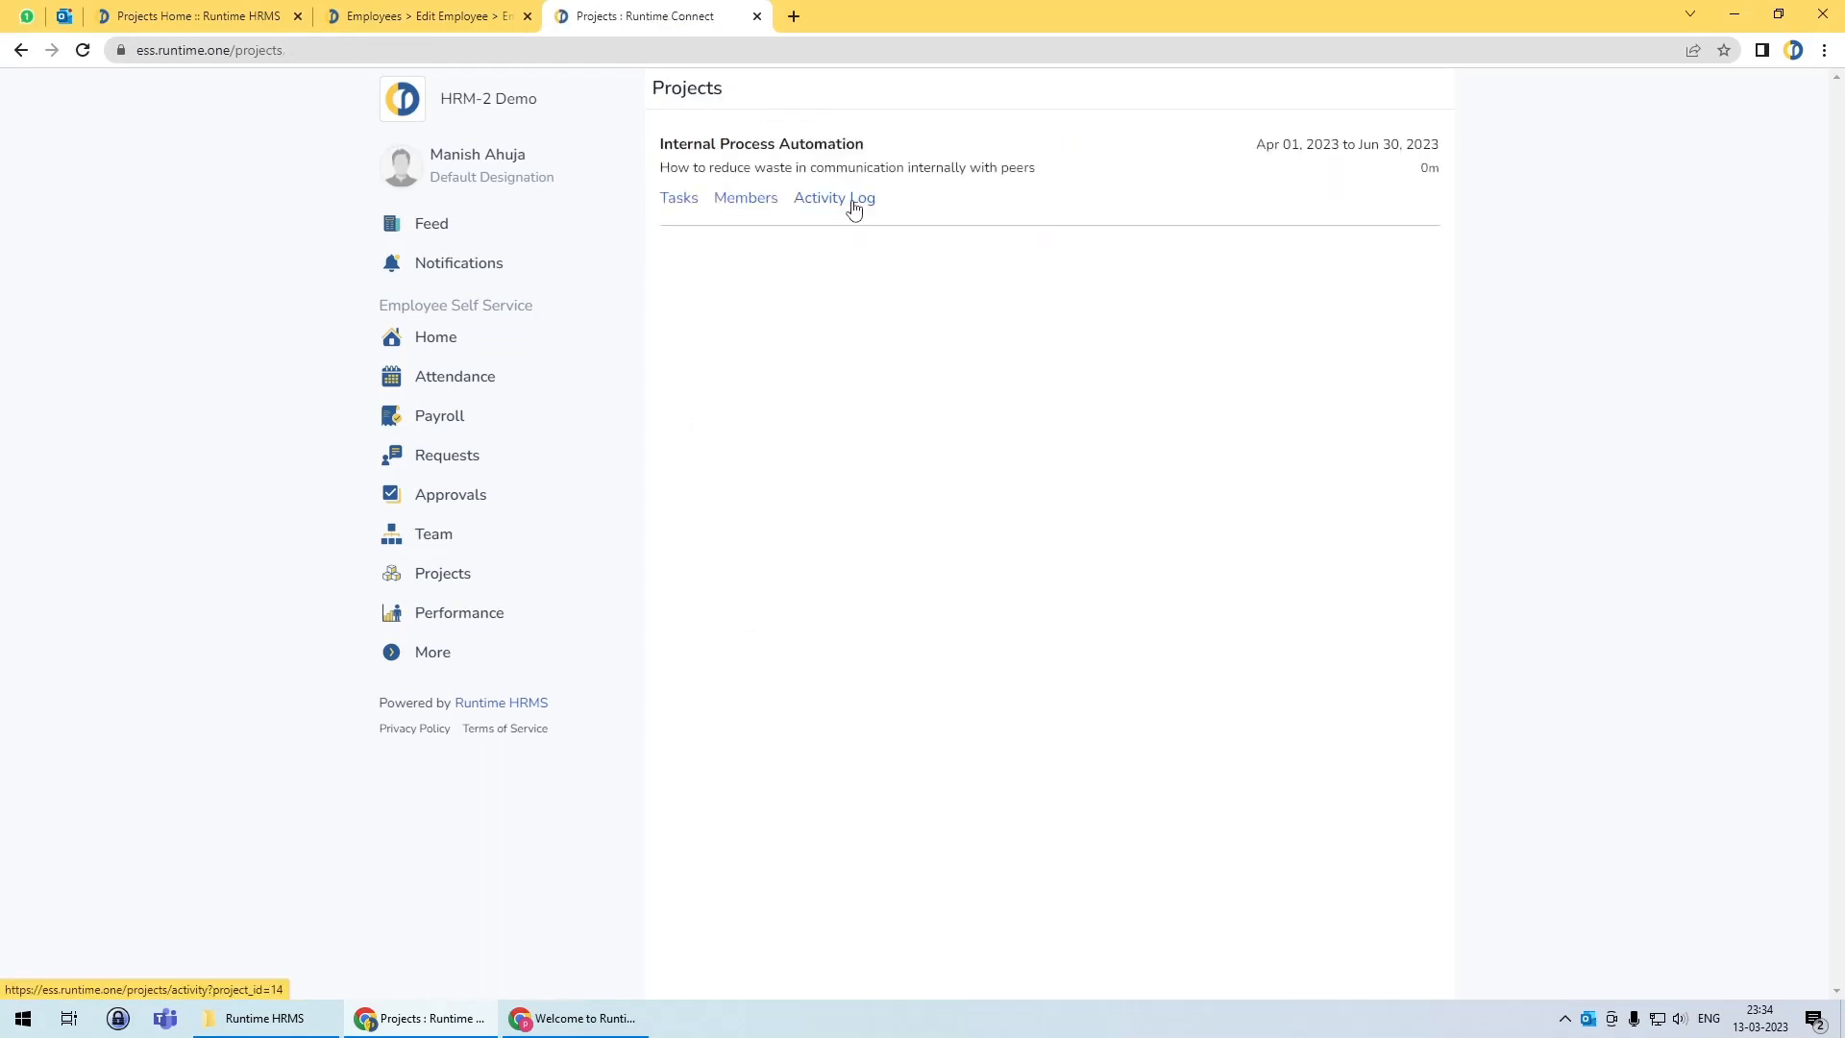
Step: Review the Internal Process Automation activity log in the team member's Employee Self Service and return to the project list
{"action": "left_click", "coordinate": [852, 202]}
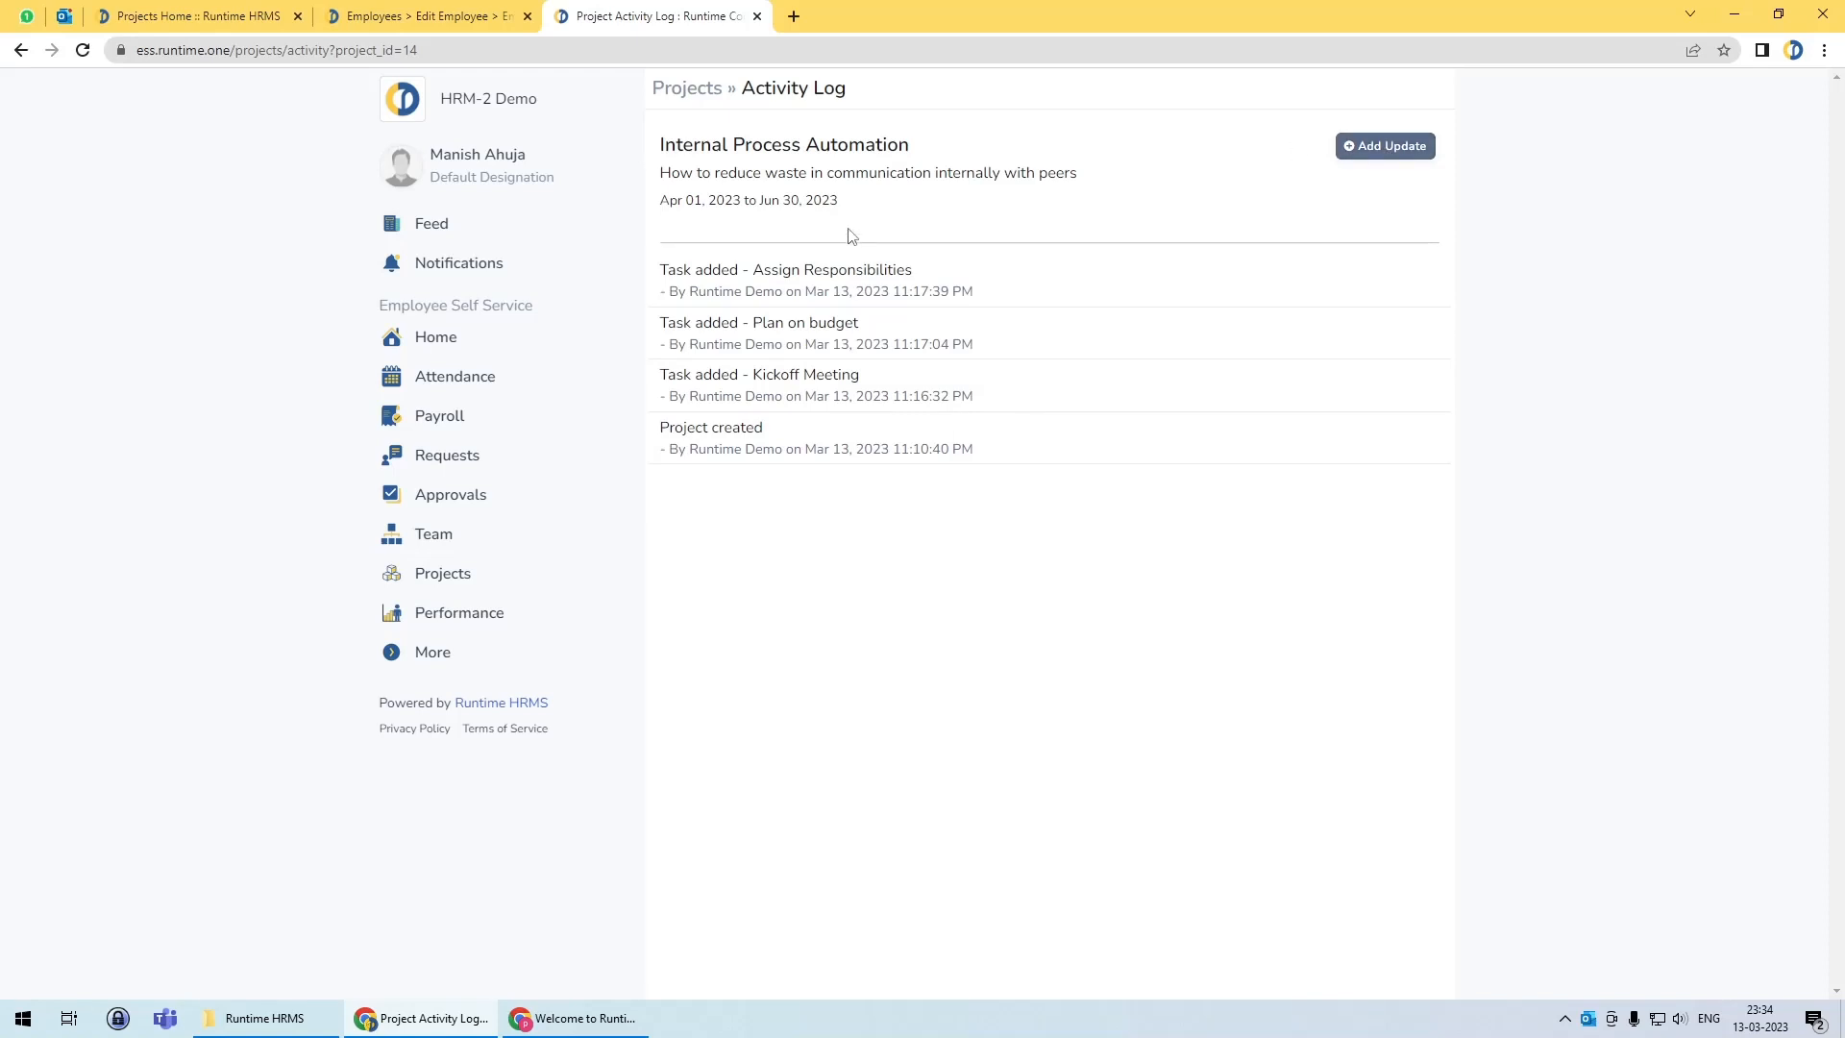
{"action": "left_click", "coordinate": [711, 89]}
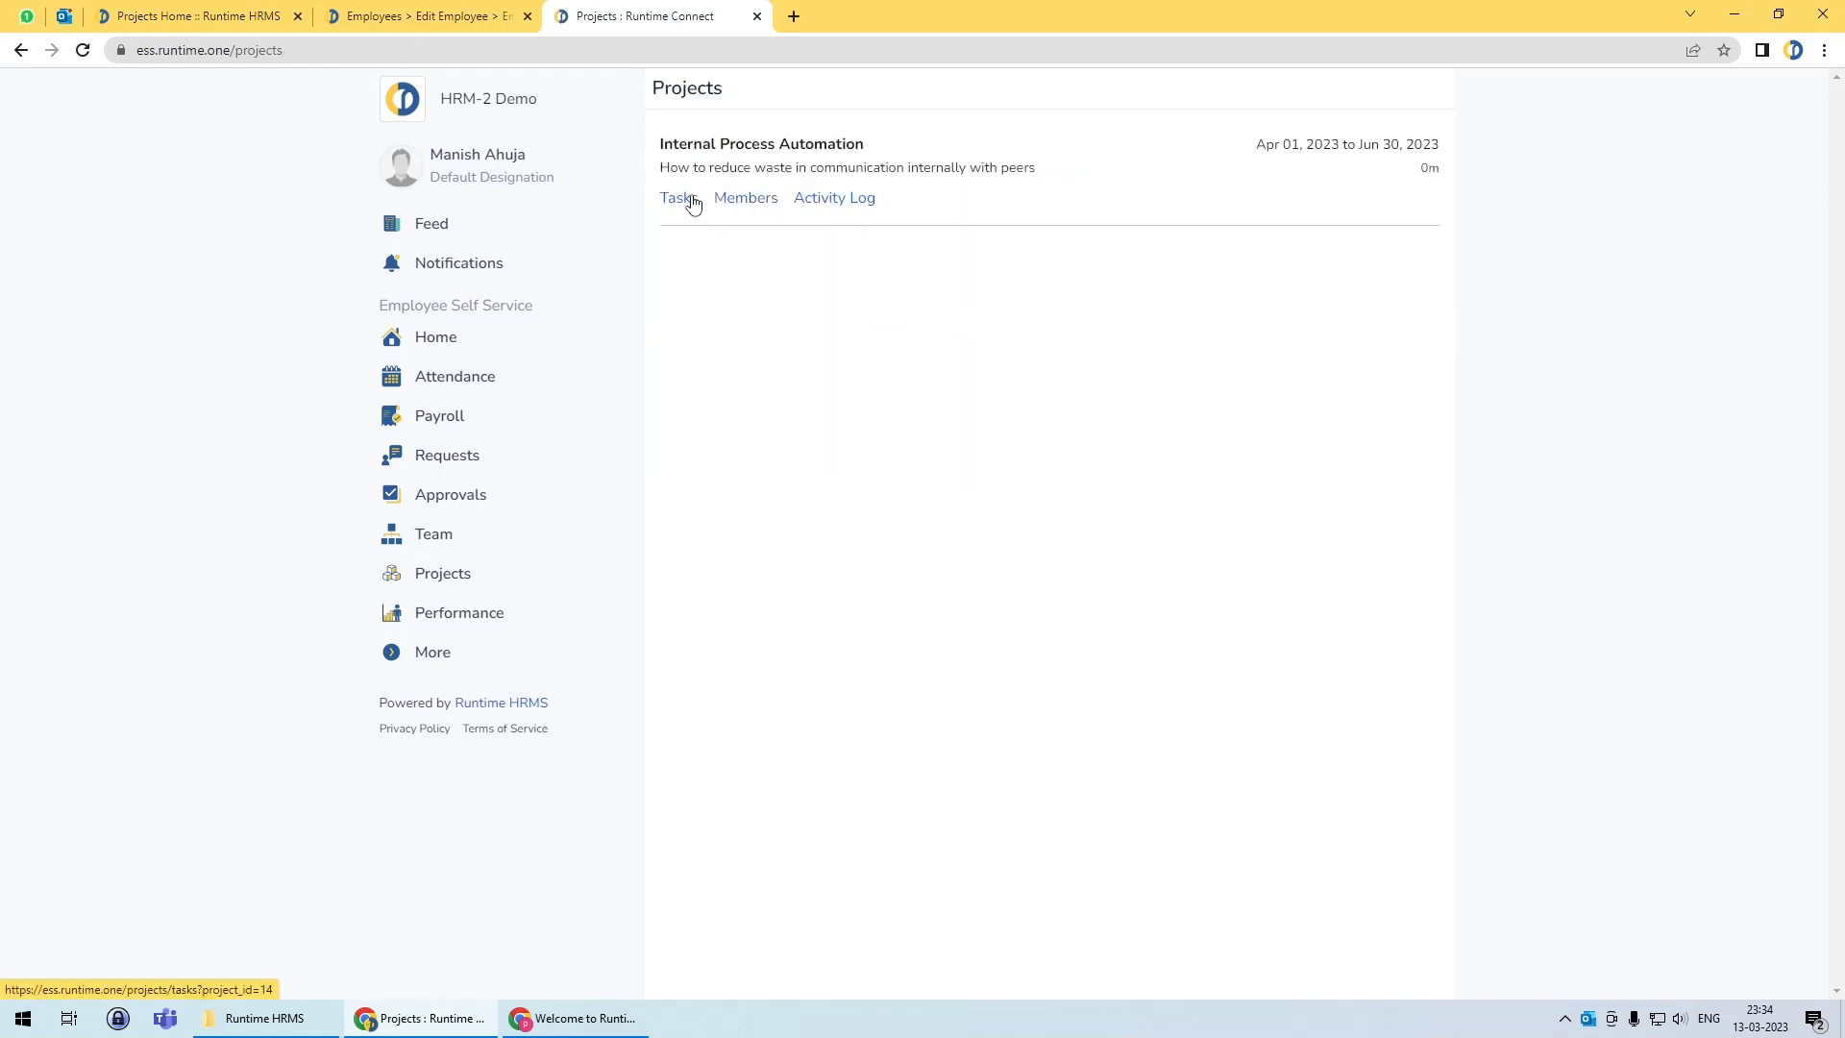
Step: Start a timesheet entry for the Kickoff Meeting task dated 01-04-2023 with a time range of 10:00 to 11:00
{"action": "left_click", "coordinate": [684, 198]}
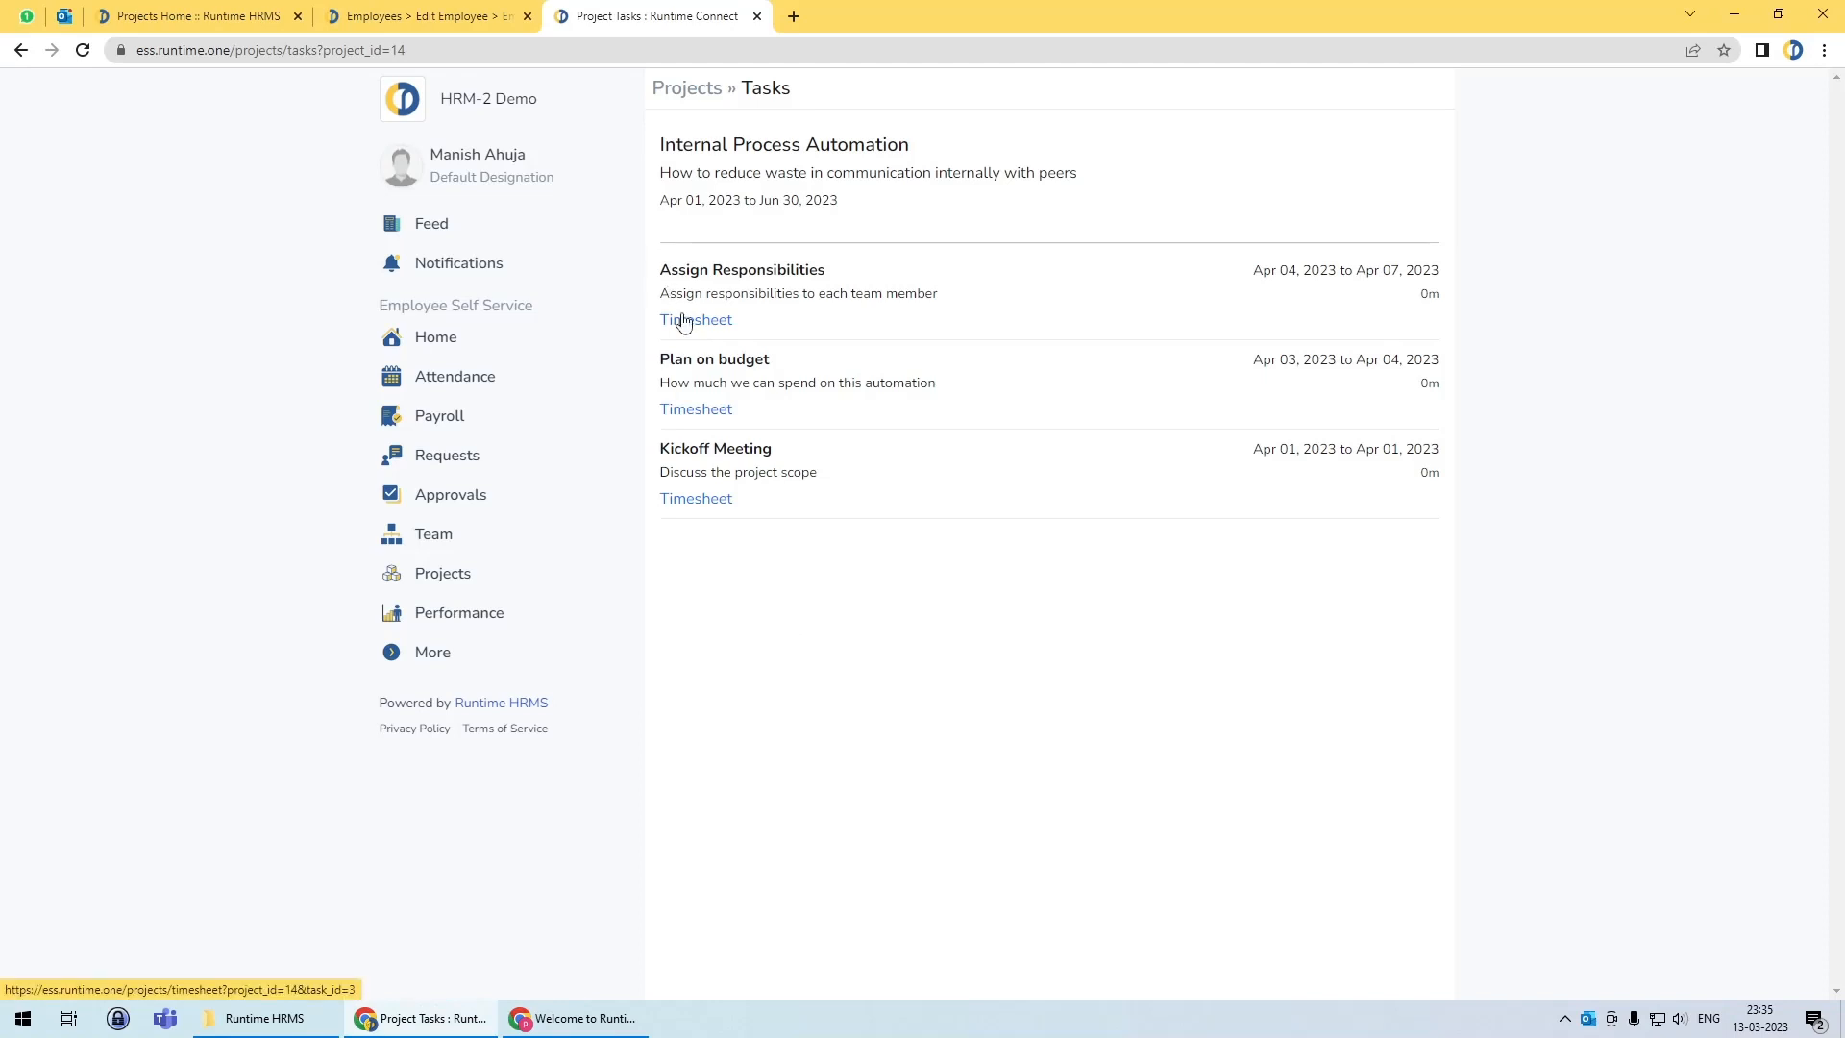
{"action": "left_click", "coordinate": [709, 501]}
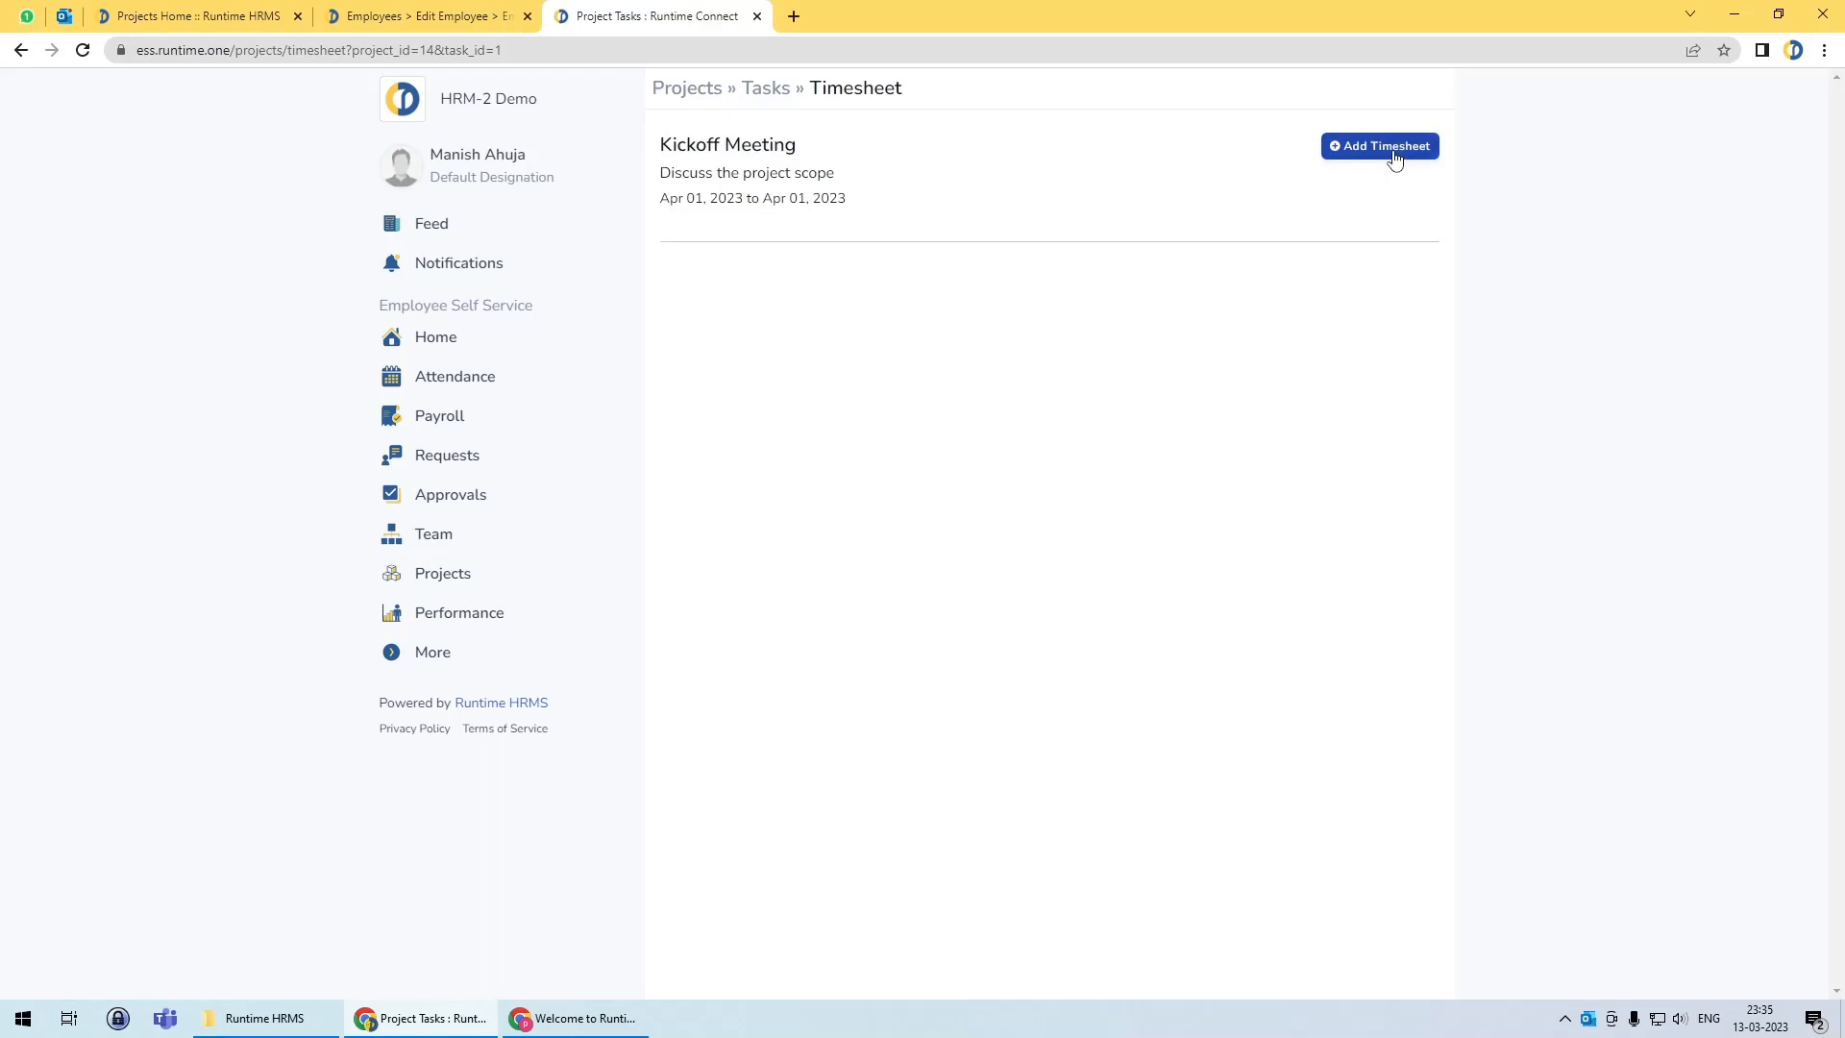
{"action": "left_click", "coordinate": [1393, 148]}
{"action": "left_click", "coordinate": [978, 457]}
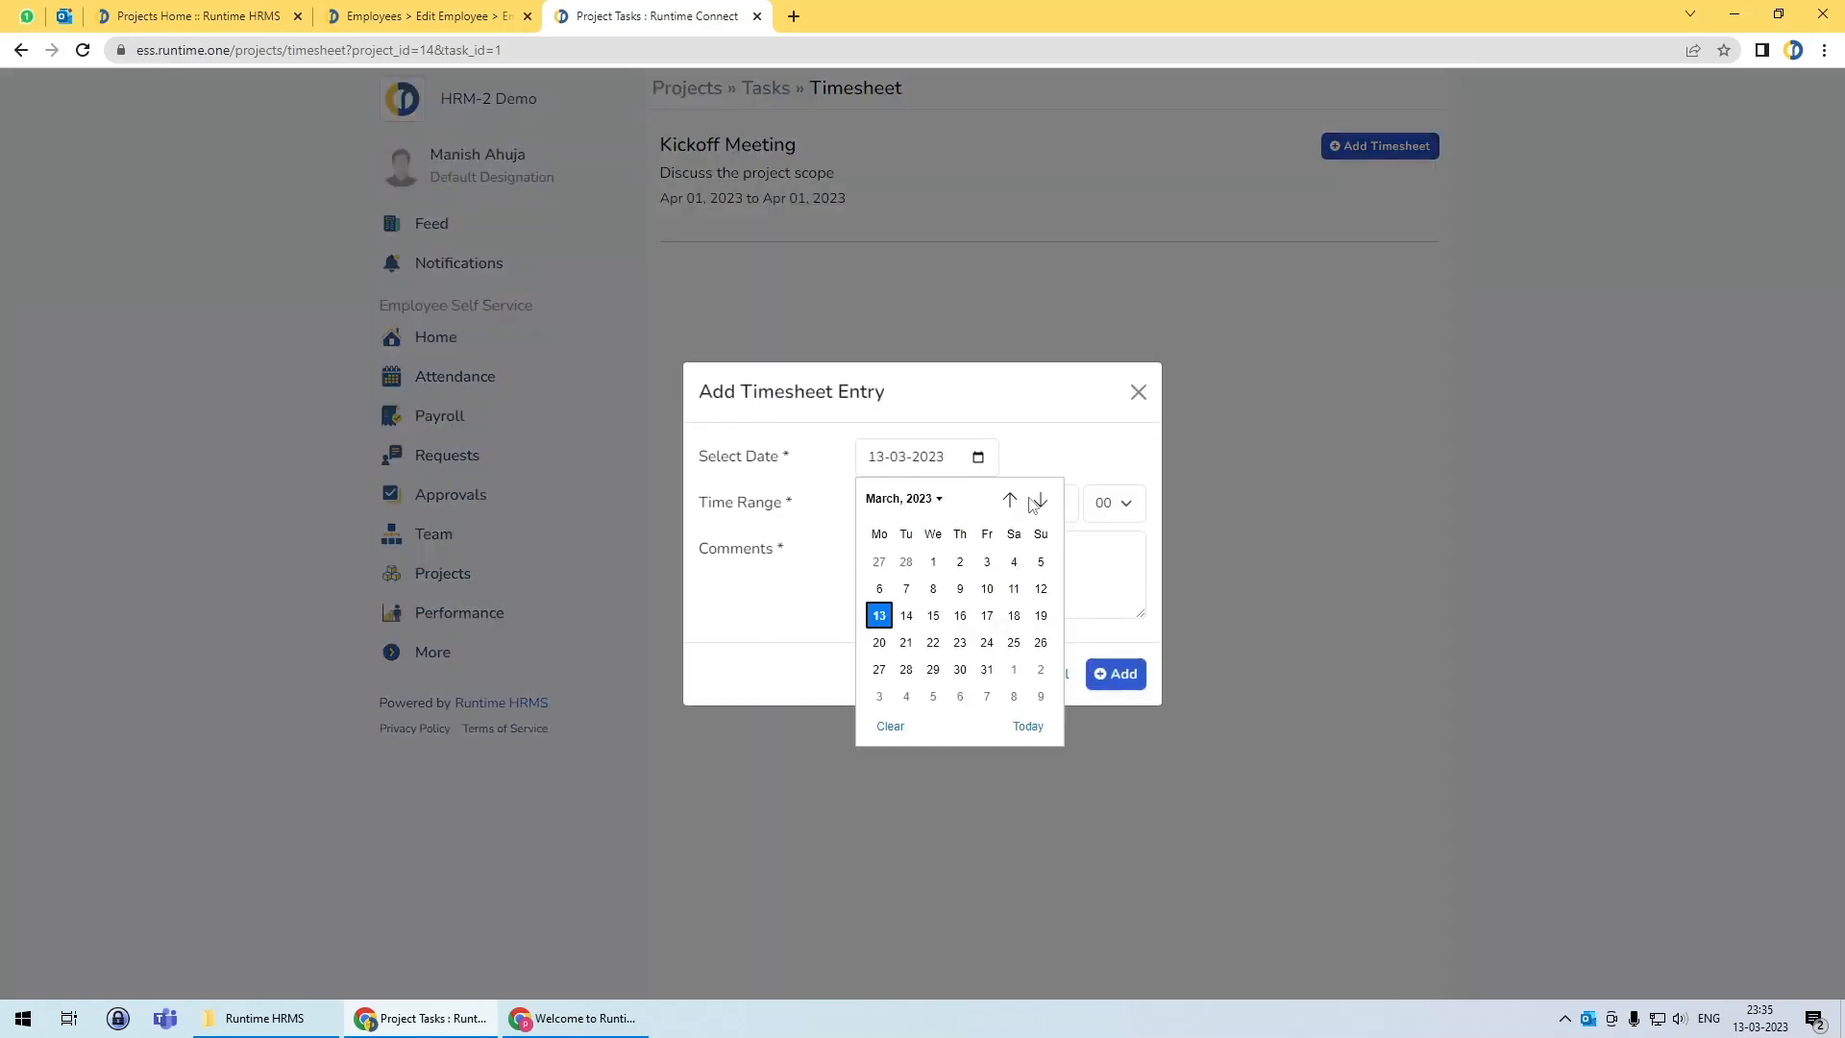
{"action": "left_click", "coordinate": [1036, 501]}
{"action": "left_click", "coordinate": [1013, 562]}
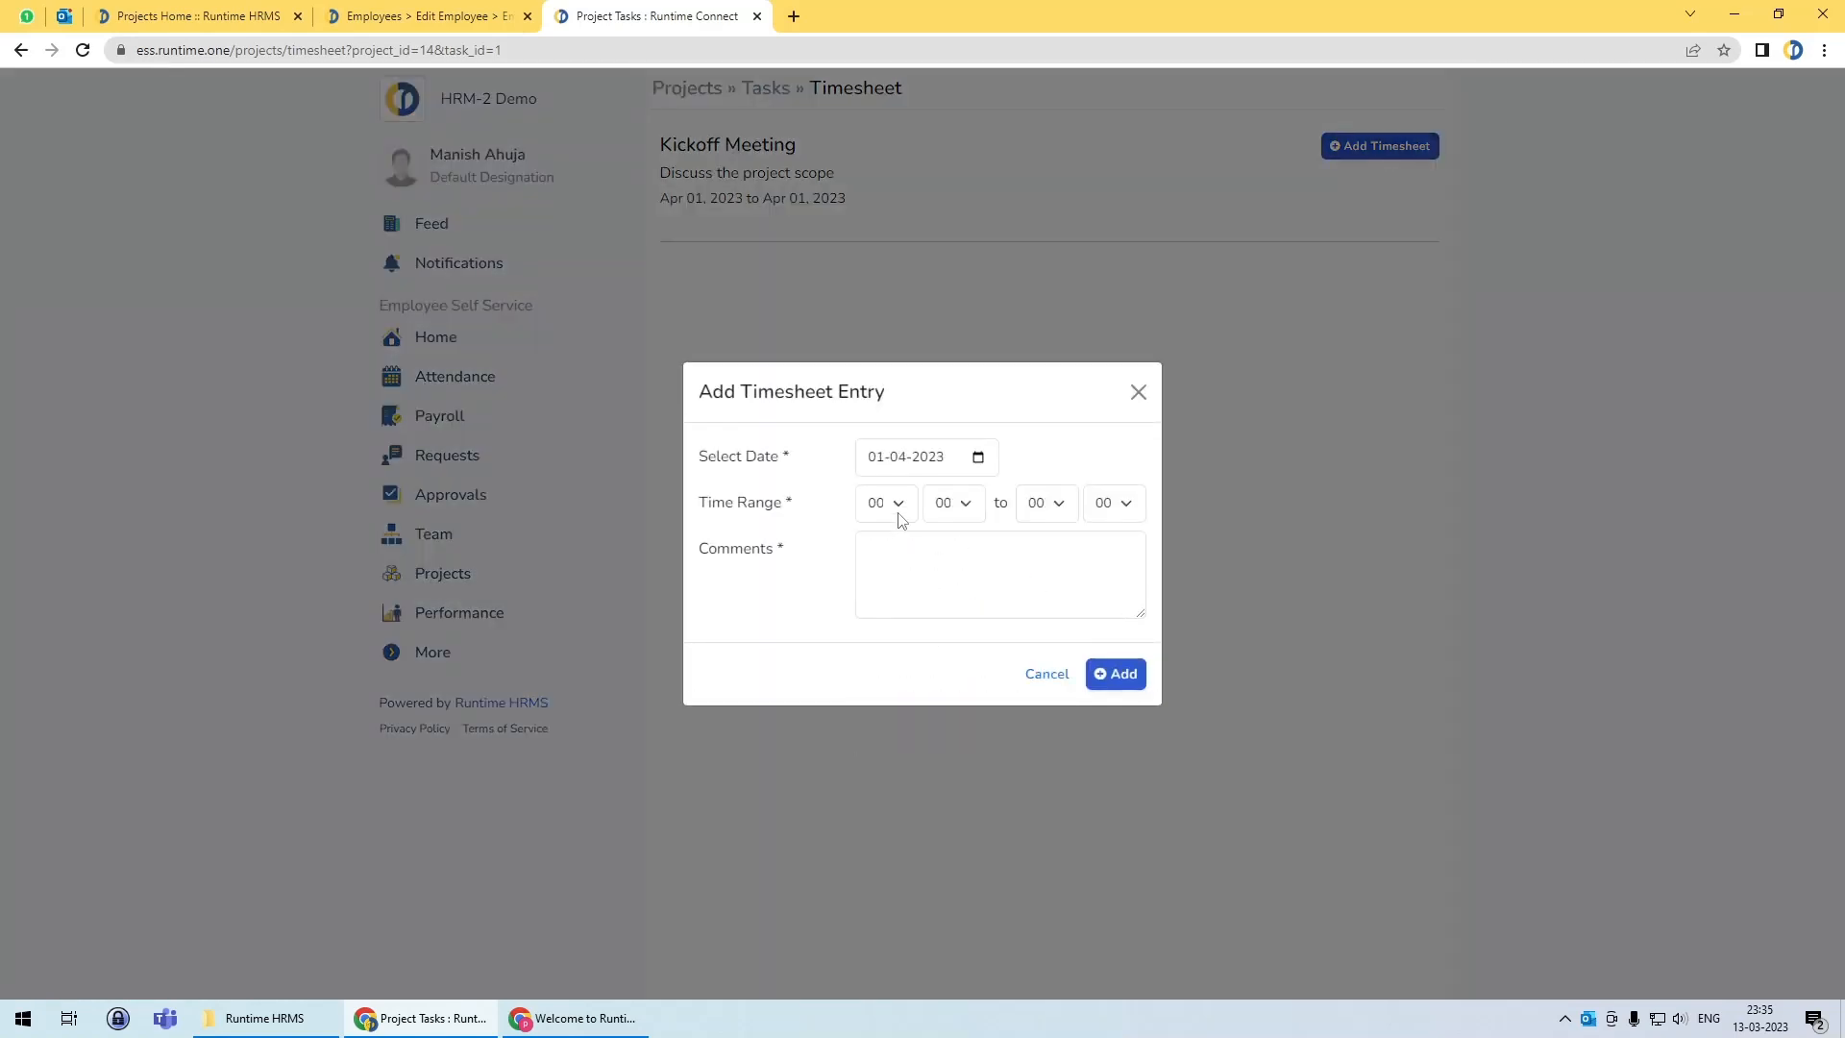
{"action": "left_click", "coordinate": [900, 512]}
{"action": "left_click", "coordinate": [879, 736]}
{"action": "left_click", "coordinate": [958, 514]}
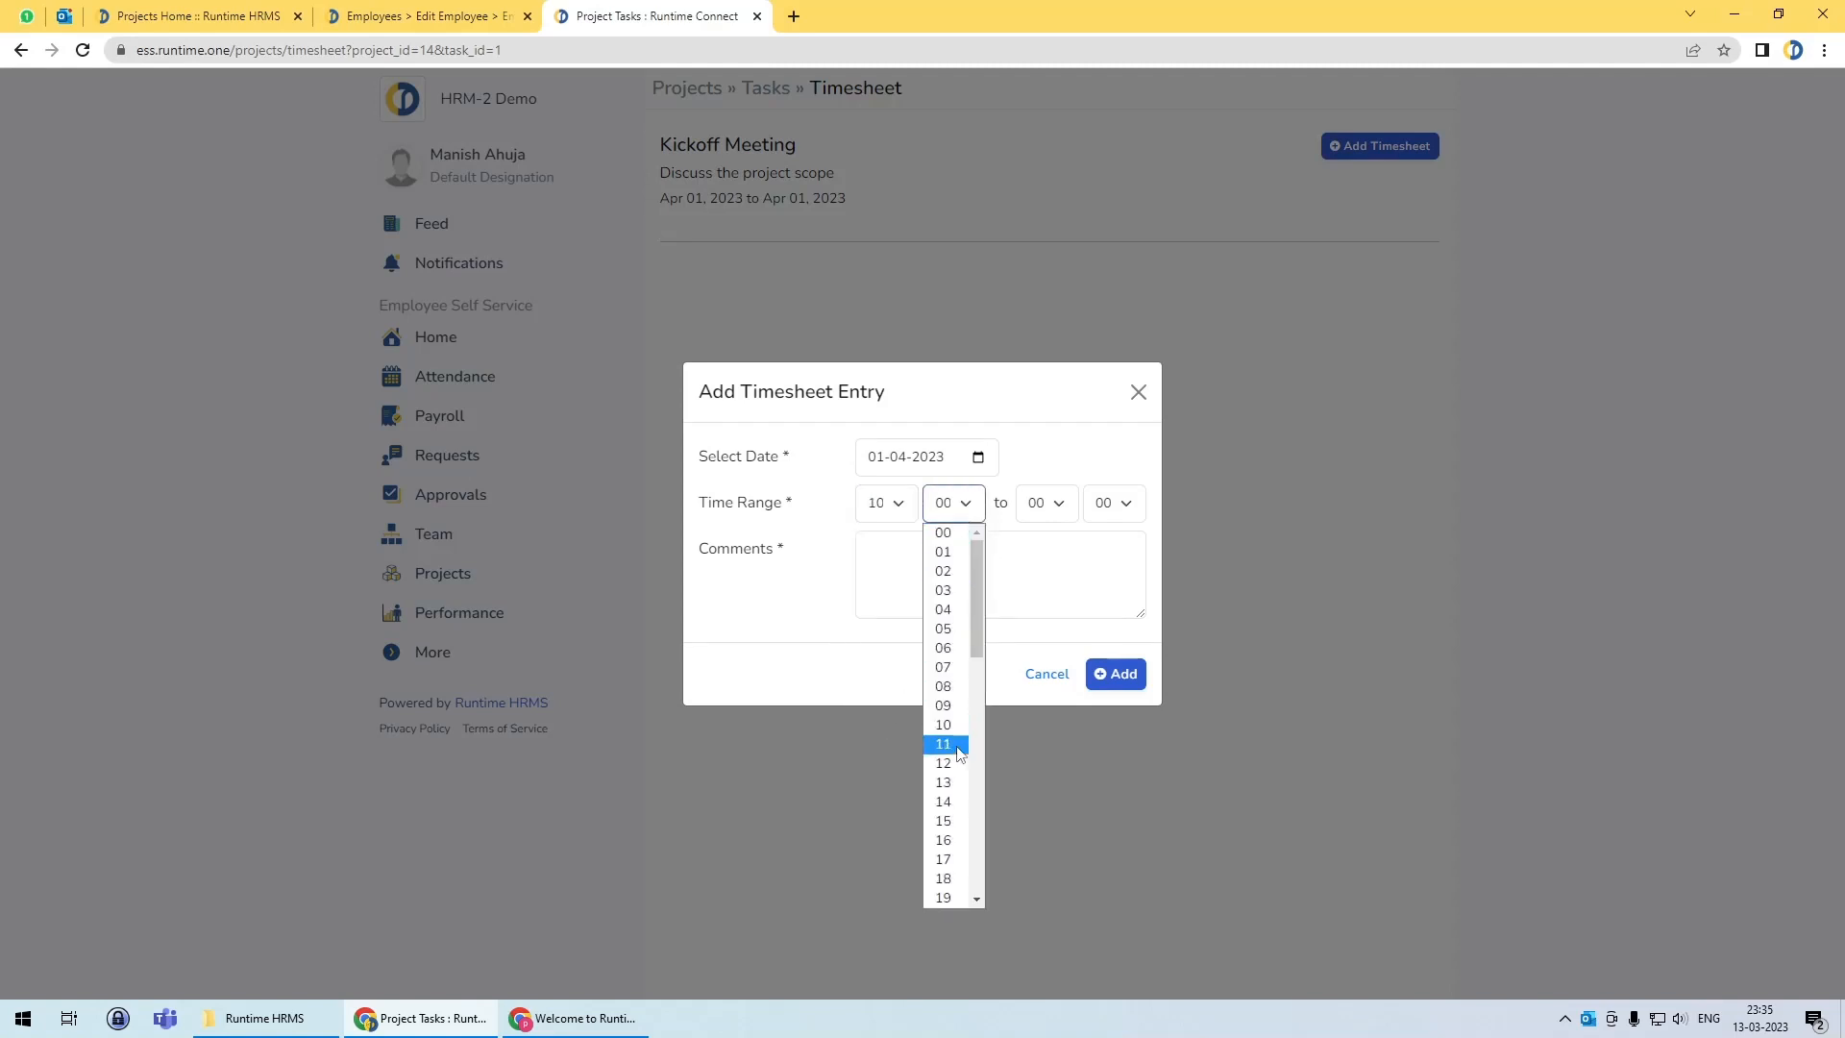
{"action": "left_click", "coordinate": [1057, 514]}
{"action": "left_click", "coordinate": [1051, 747]}
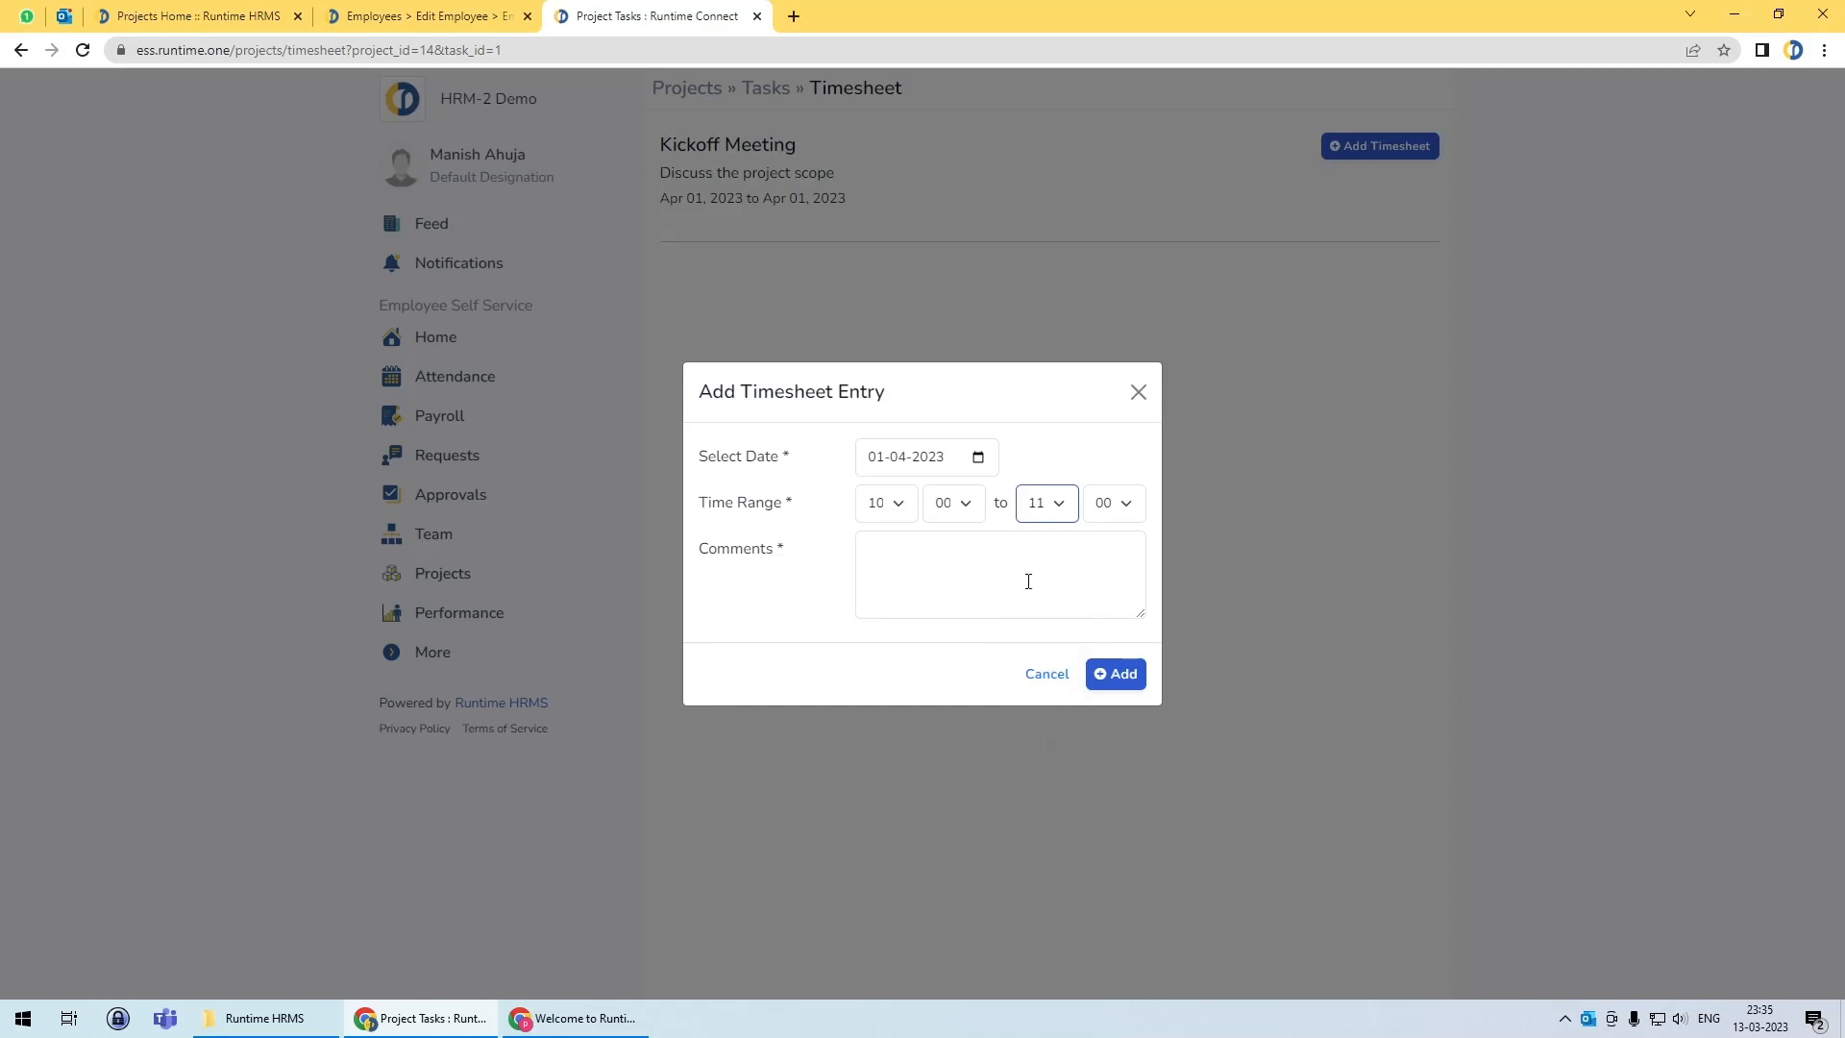
Step: Enter a comment about discussing the project agenda with the colleague, add the timesheet entry, and return to the project's task list
{"action": "left_click", "coordinate": [1028, 581]}
{"action": "type", "text": "Dis"}
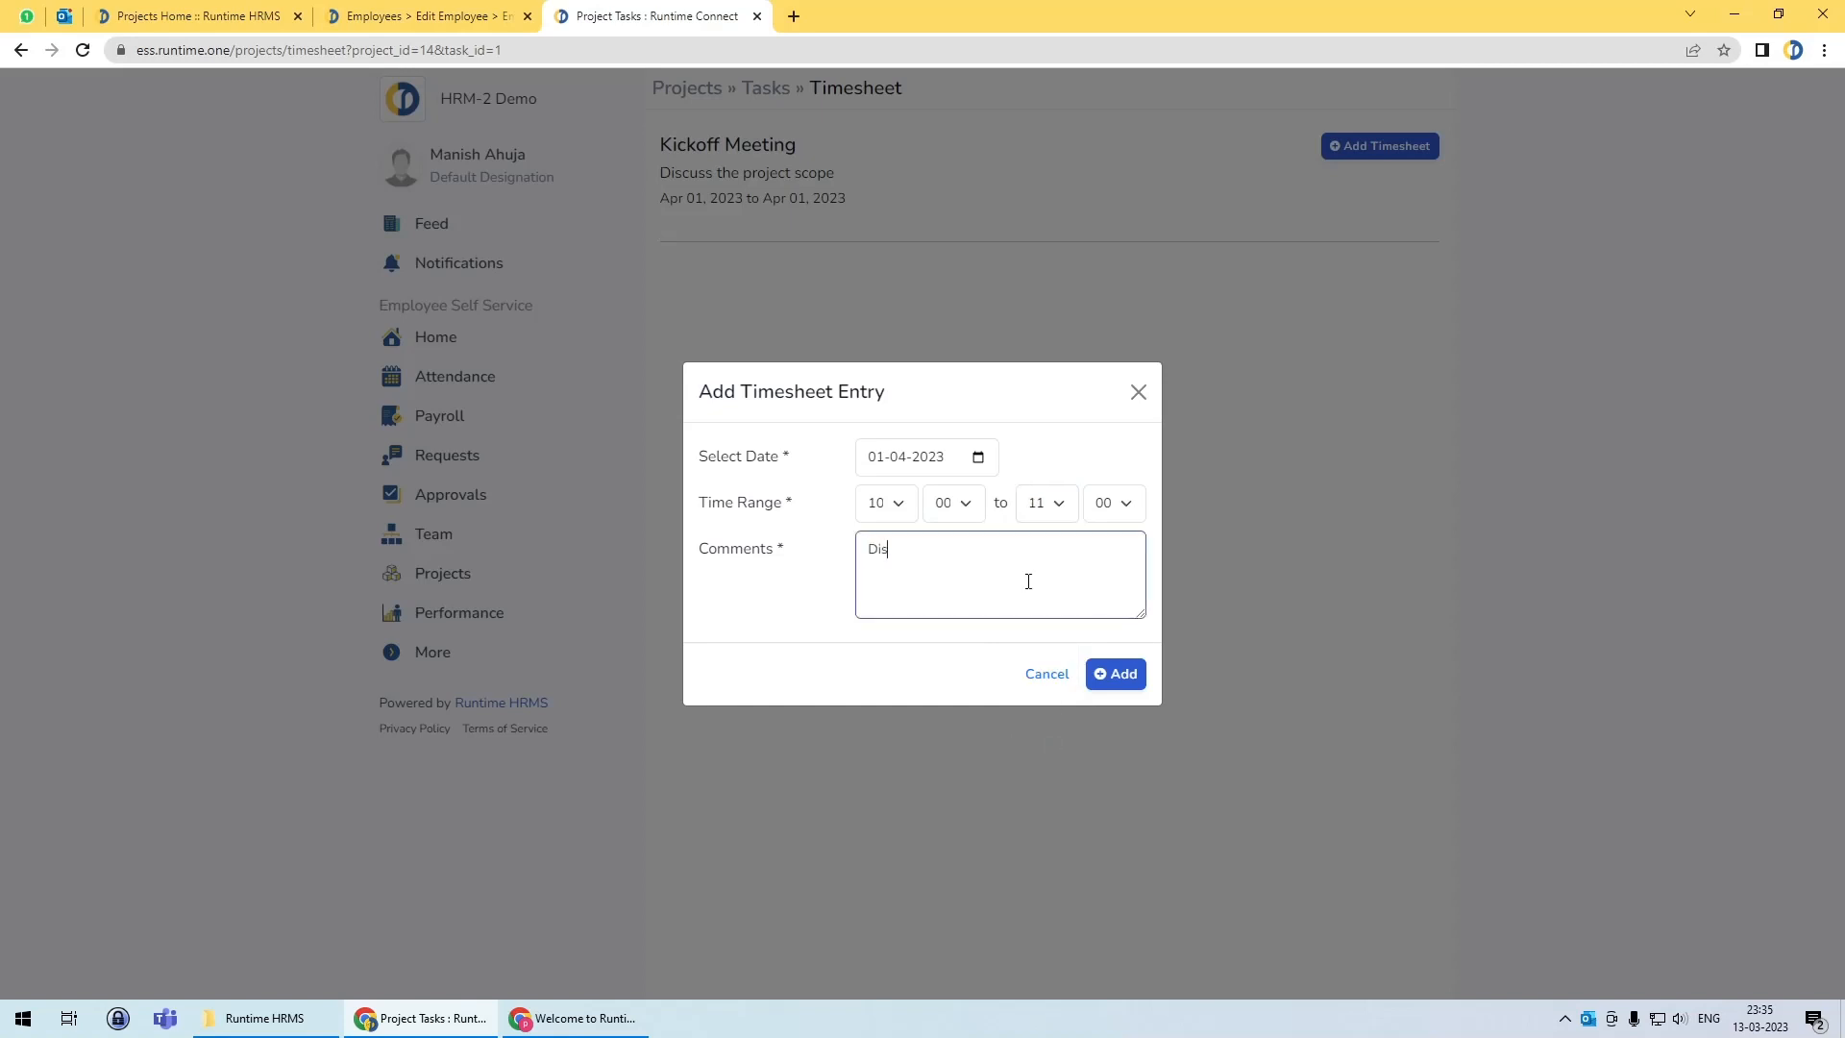
{"action": "type", "text": "cussed with Nikhil about project scope"}
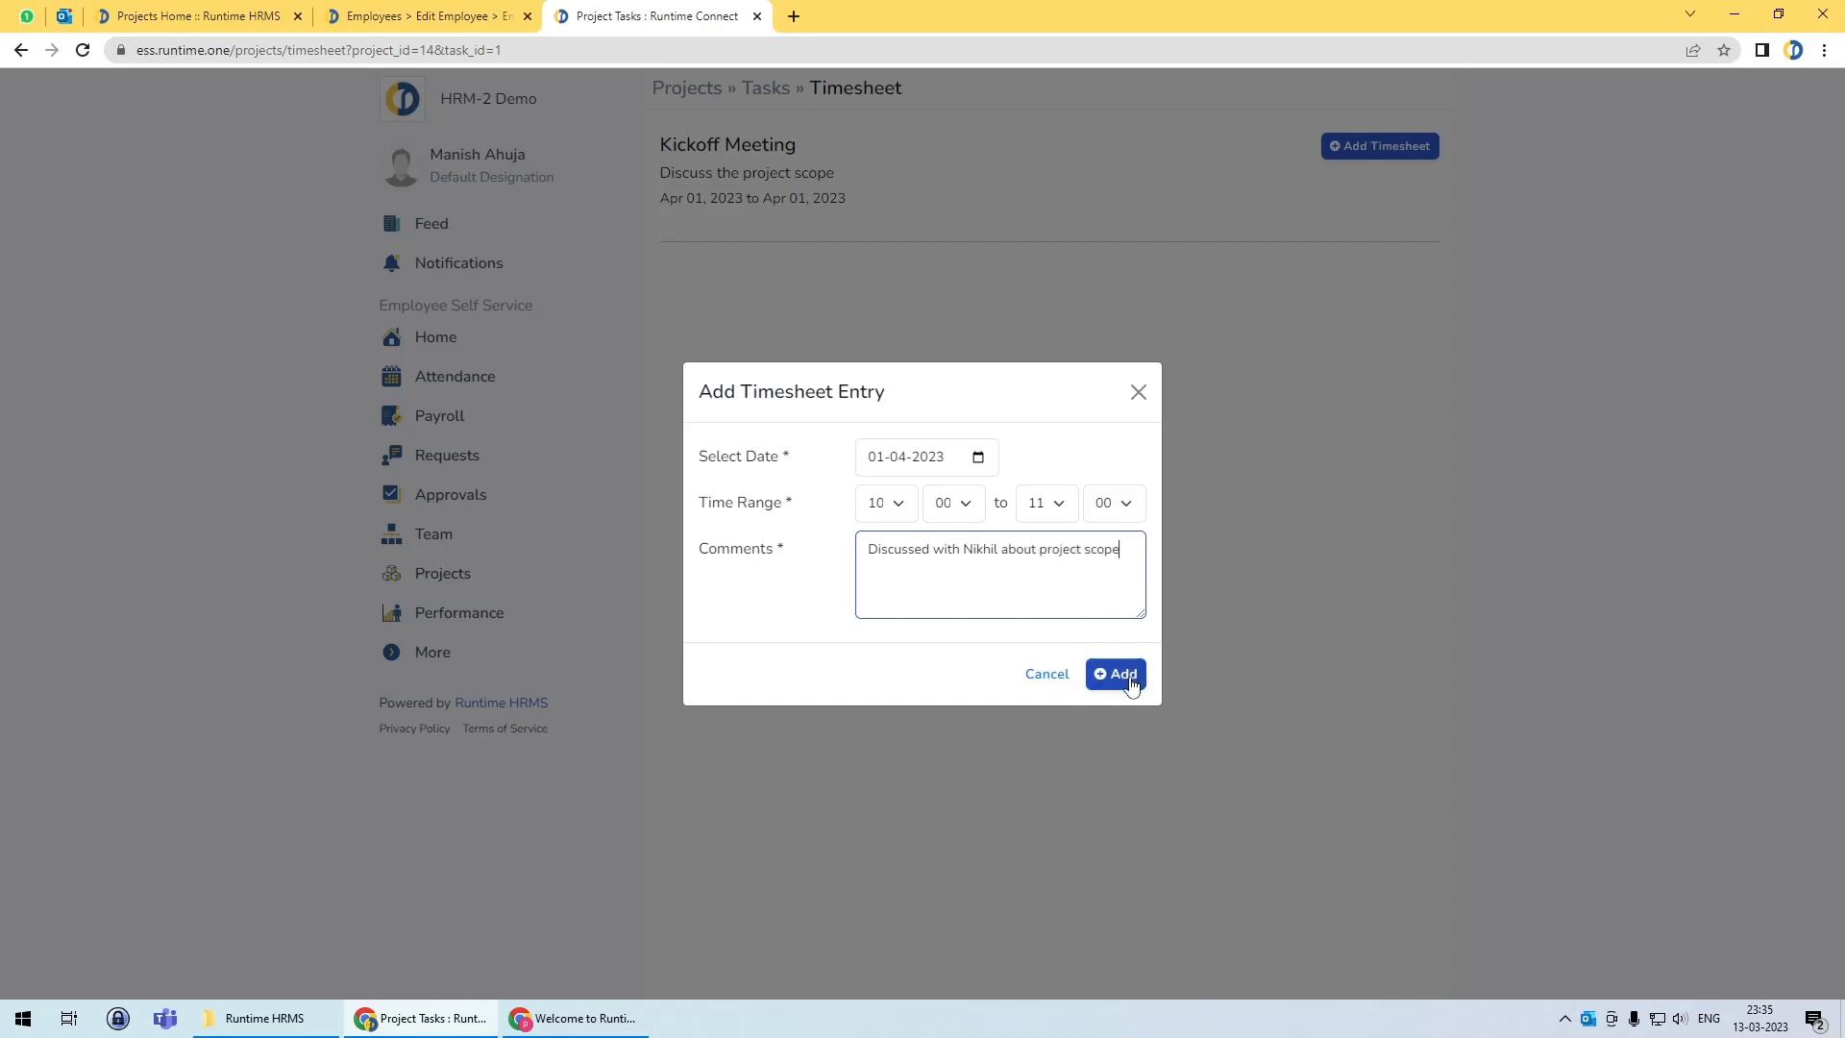
{"action": "double_click", "coordinate": [1101, 552]}
{"action": "type", "text": "ageb"}
{"action": "type", "text": "nda"}
{"action": "left_click", "coordinate": [1105, 672]}
{"action": "left_click", "coordinate": [1047, 690]}
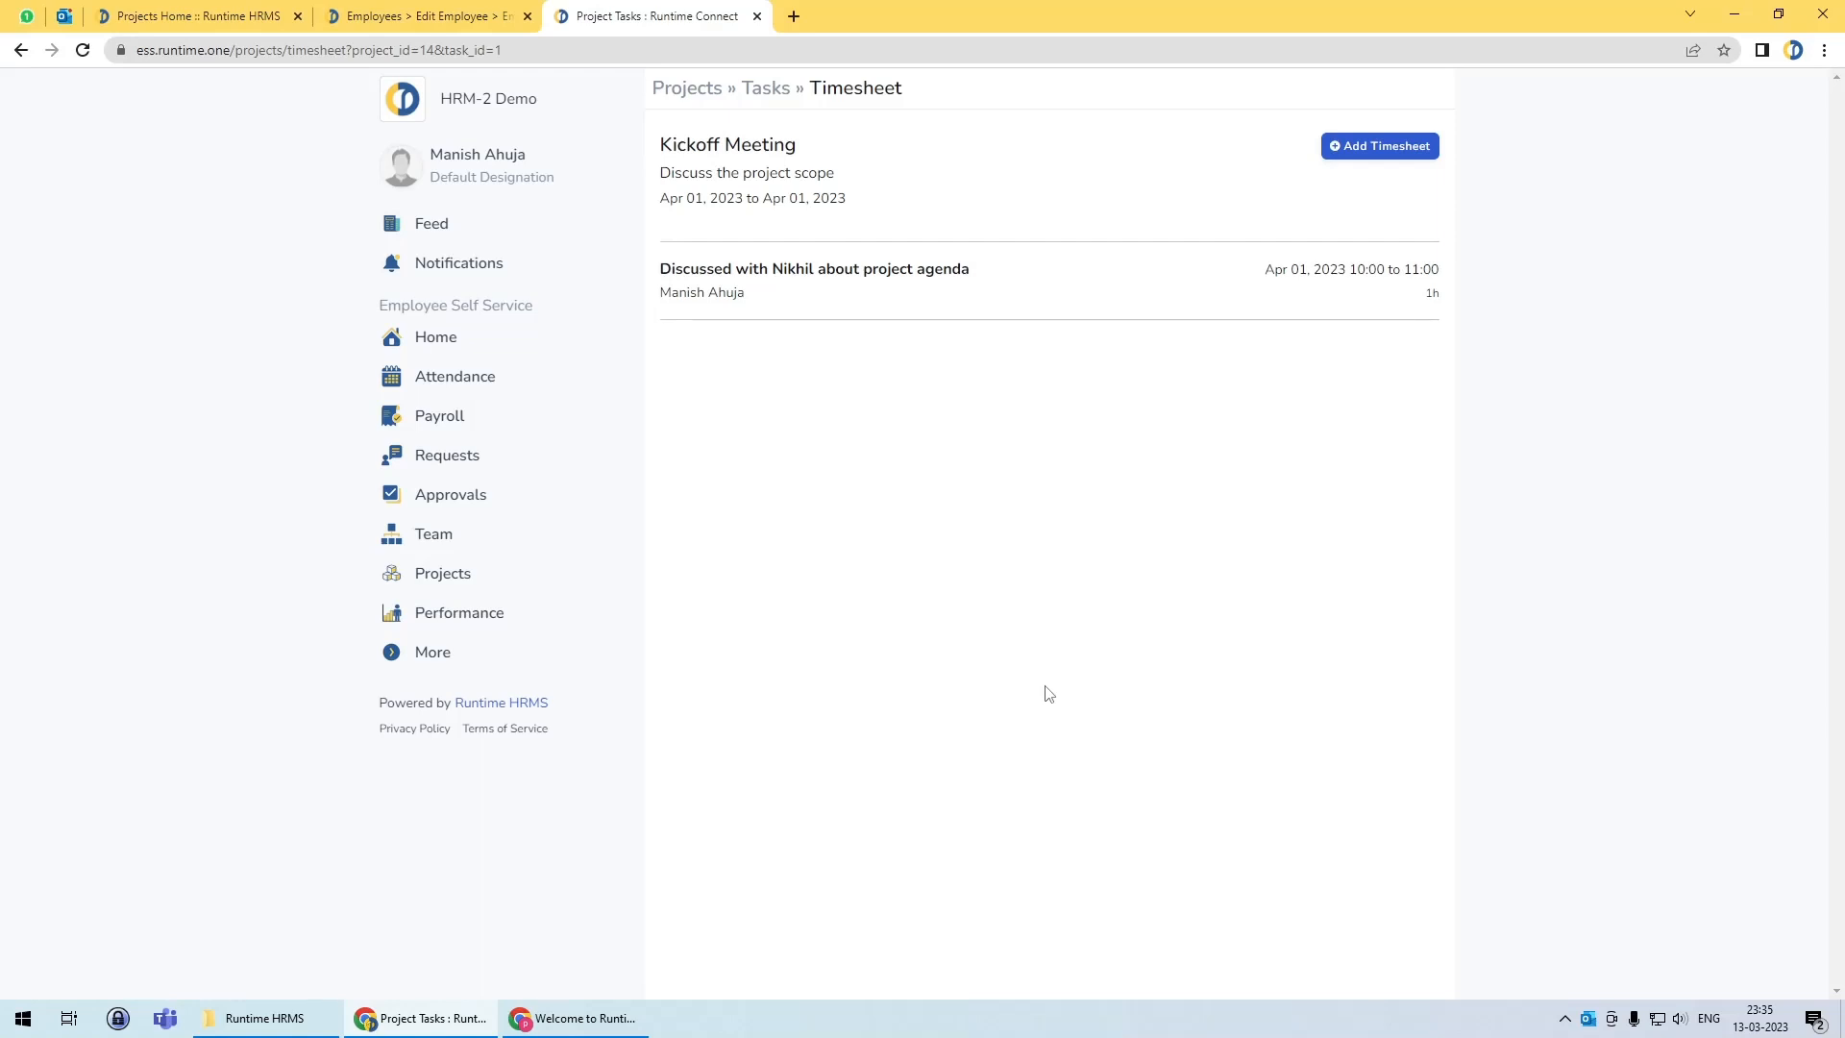
{"action": "left_click", "coordinate": [765, 89]}
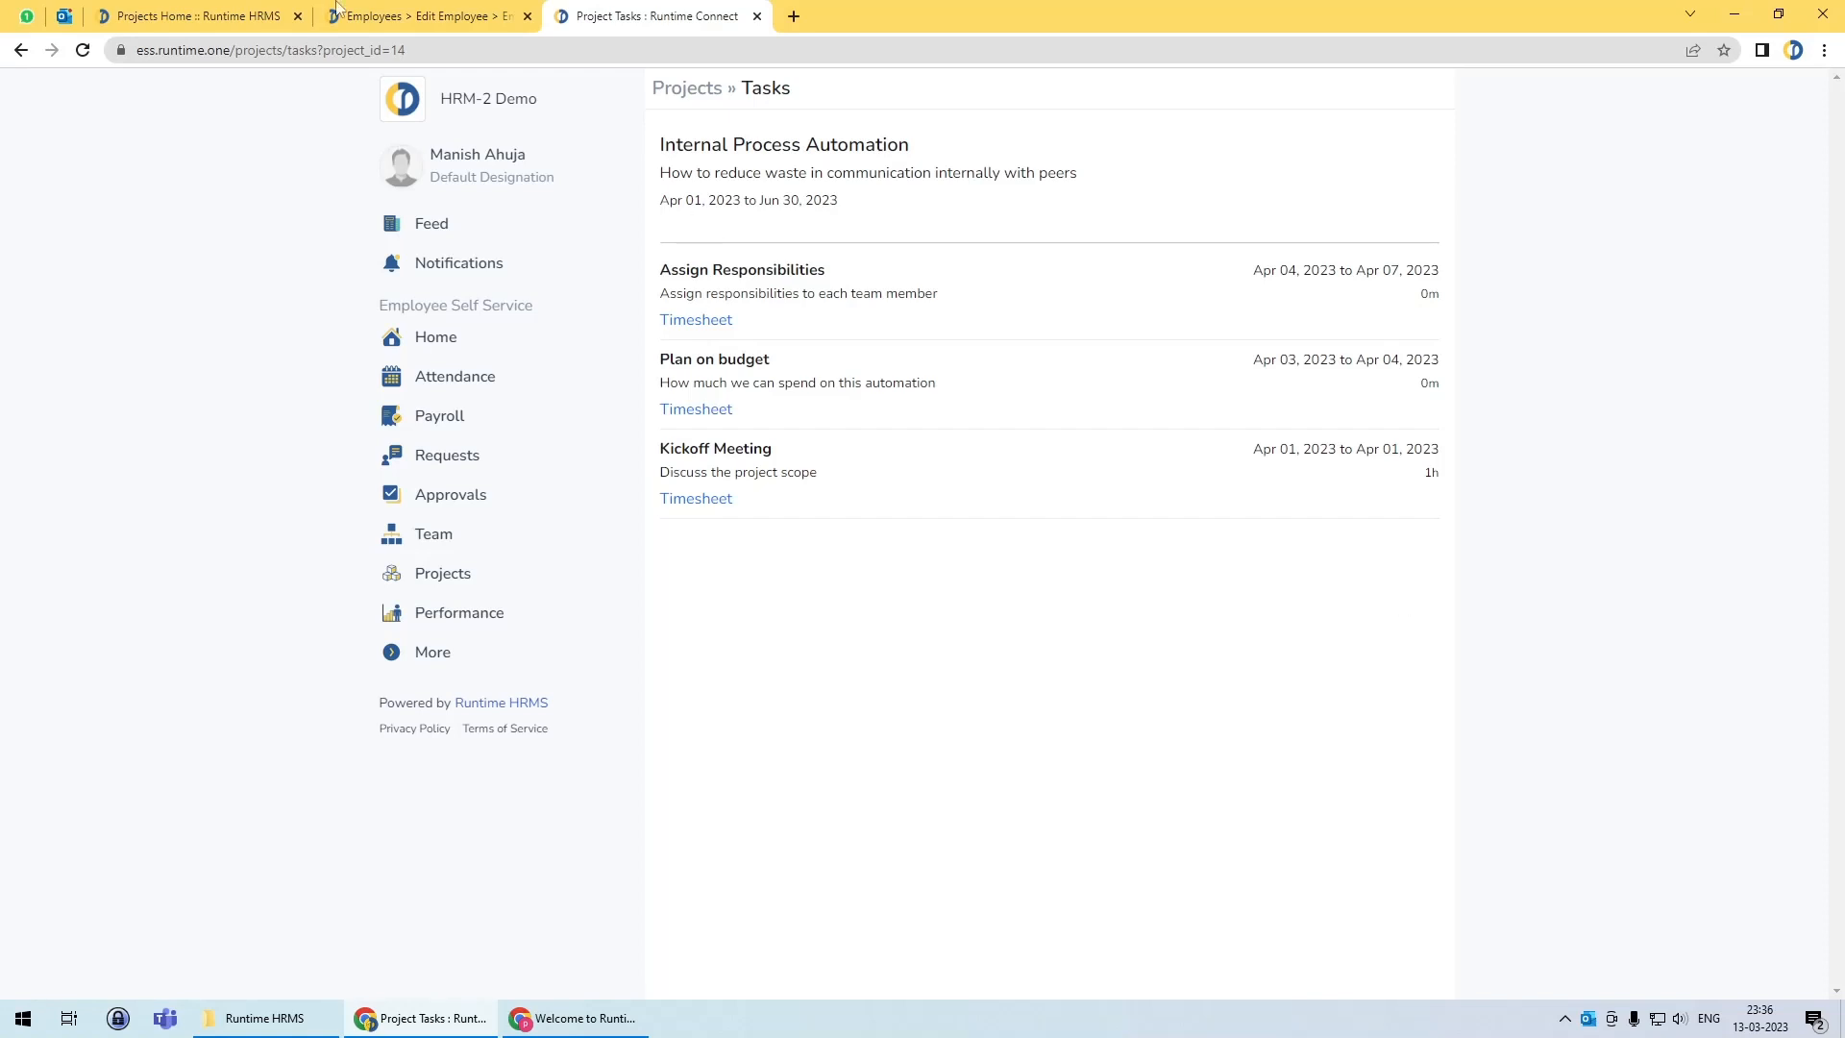
Step: In the HRMS admin panel, review the employees, times and comments in the Kickoff Meeting task's timesheet, and close it
{"action": "left_click", "coordinate": [255, 12]}
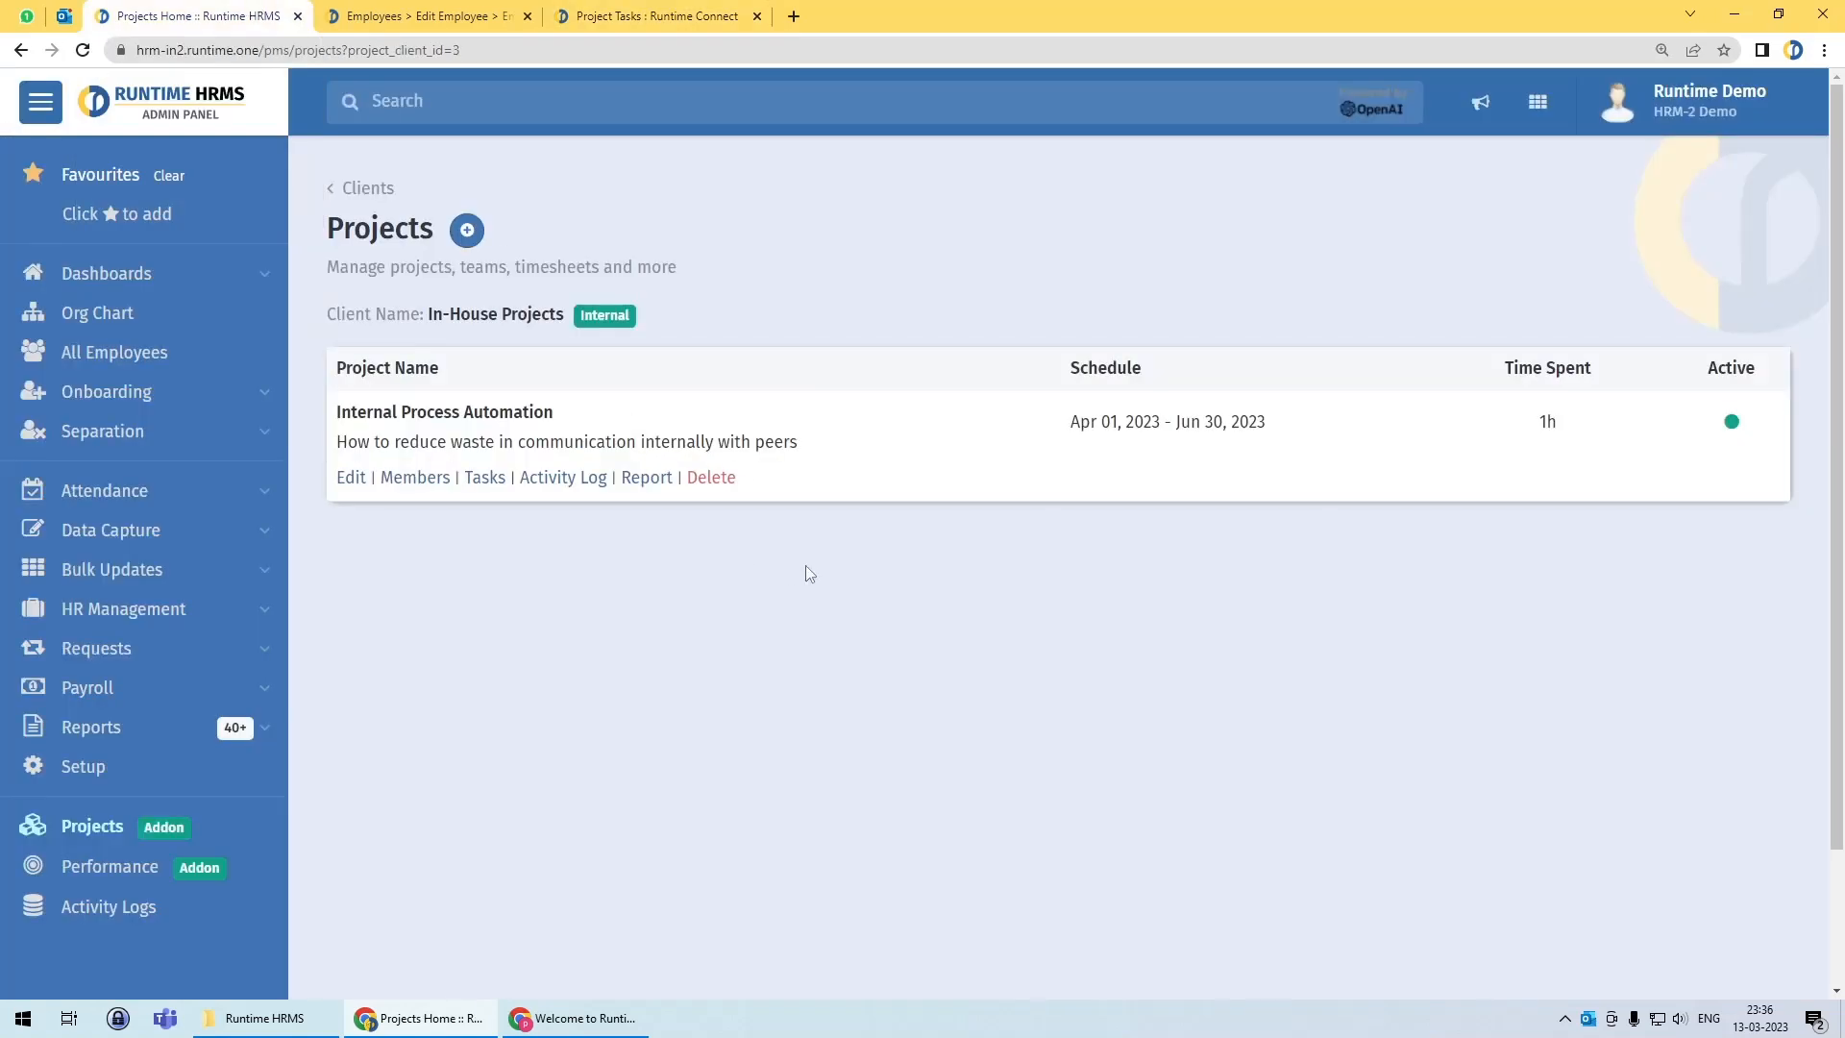
{"action": "left_click", "coordinate": [483, 479]}
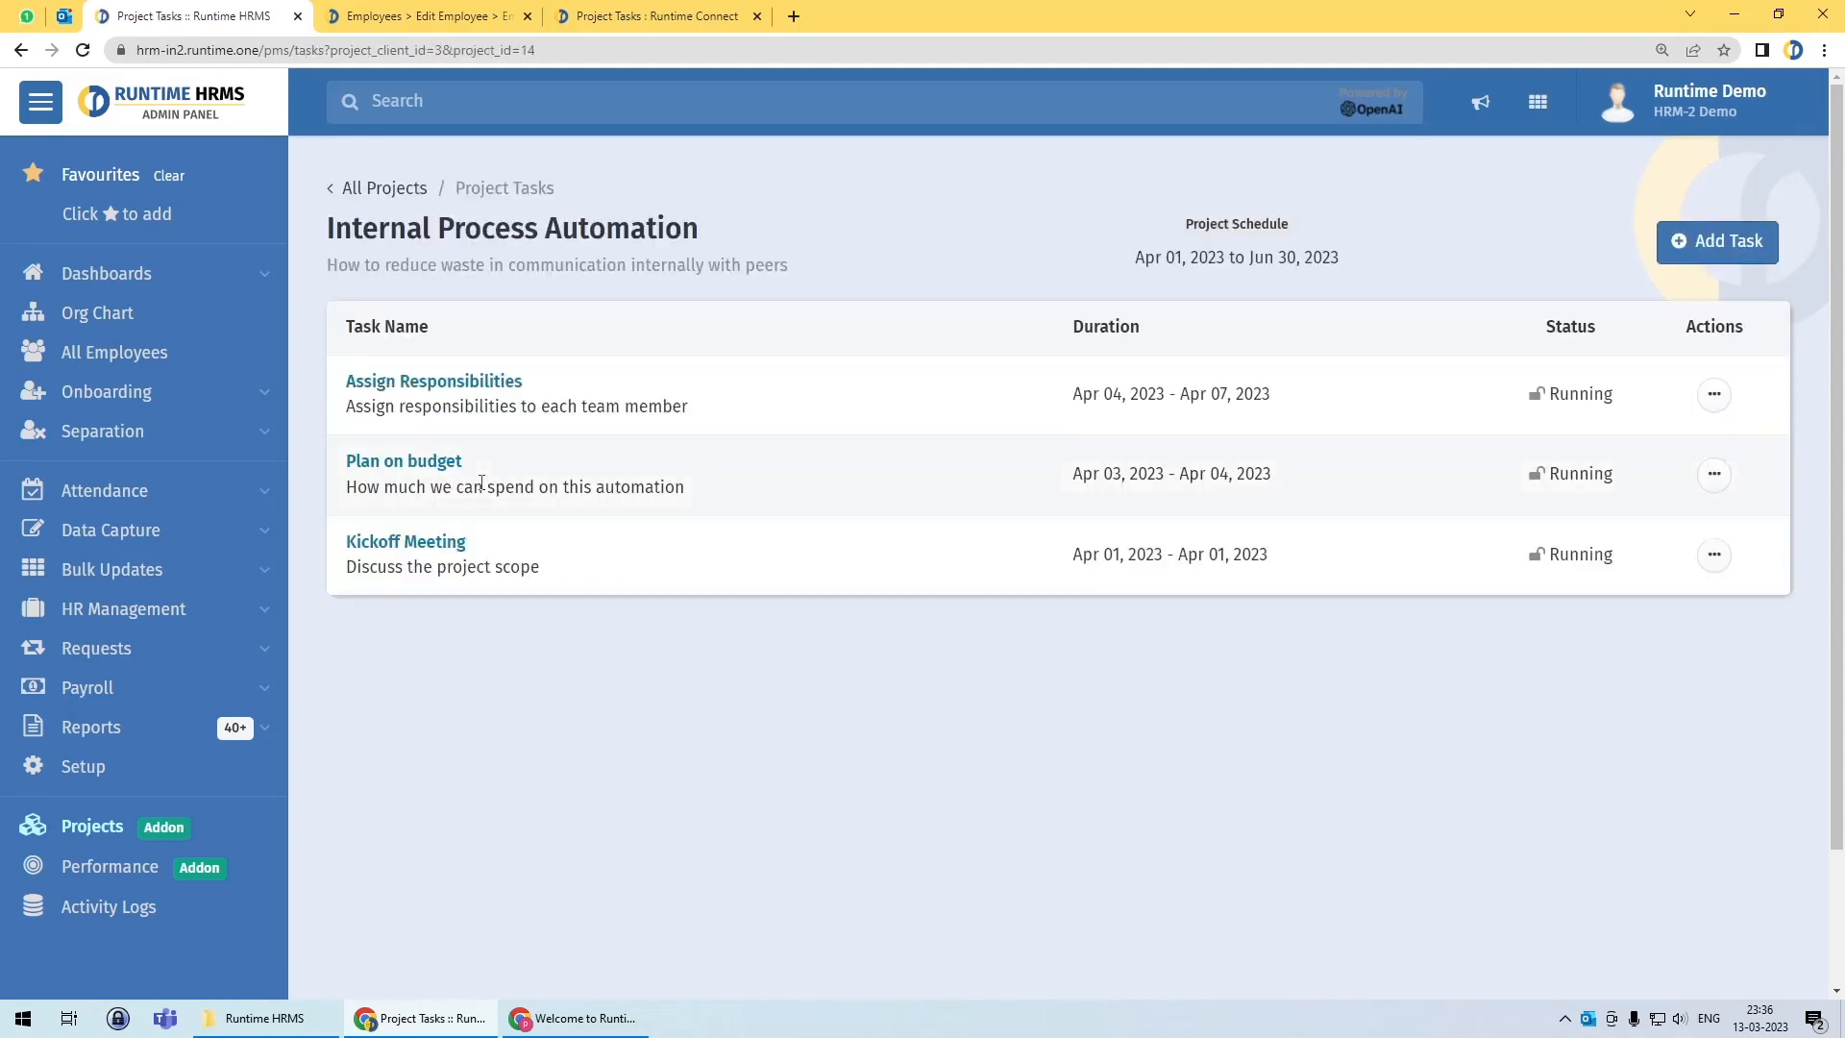
{"action": "left_click", "coordinate": [1711, 557]}
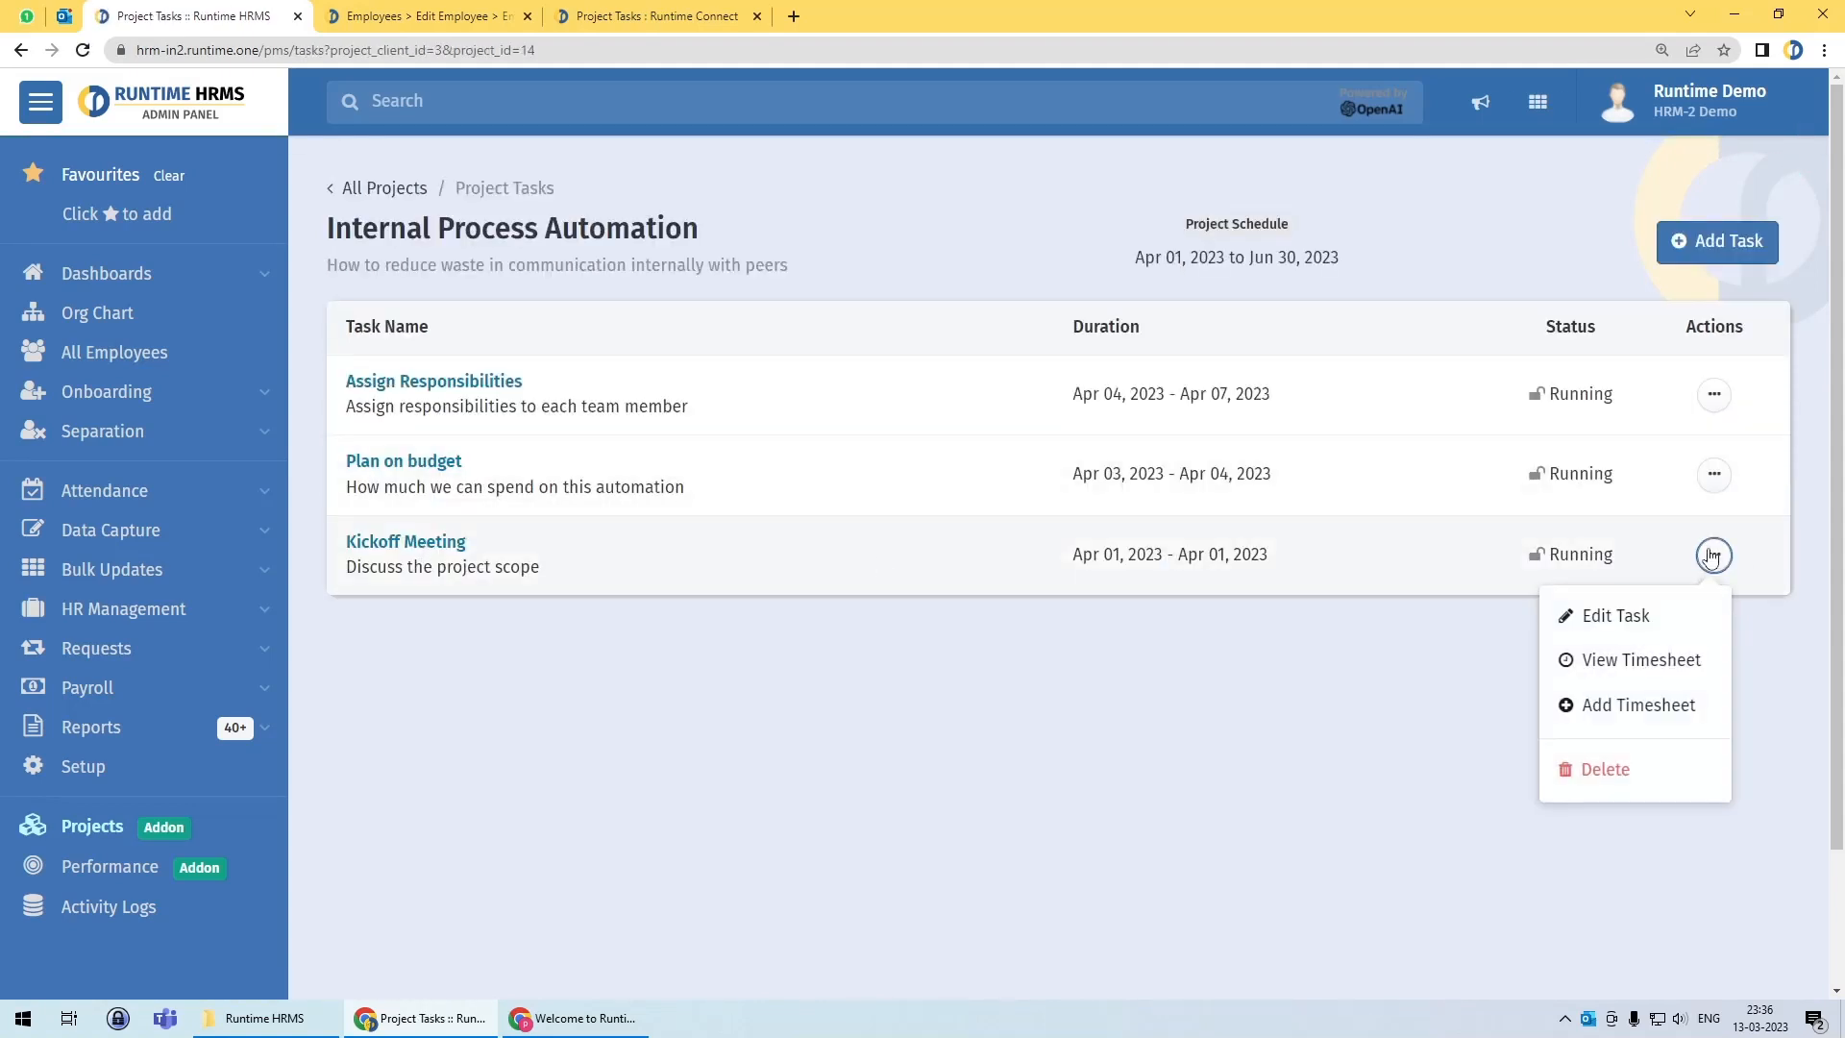
{"action": "left_click", "coordinate": [1633, 661]}
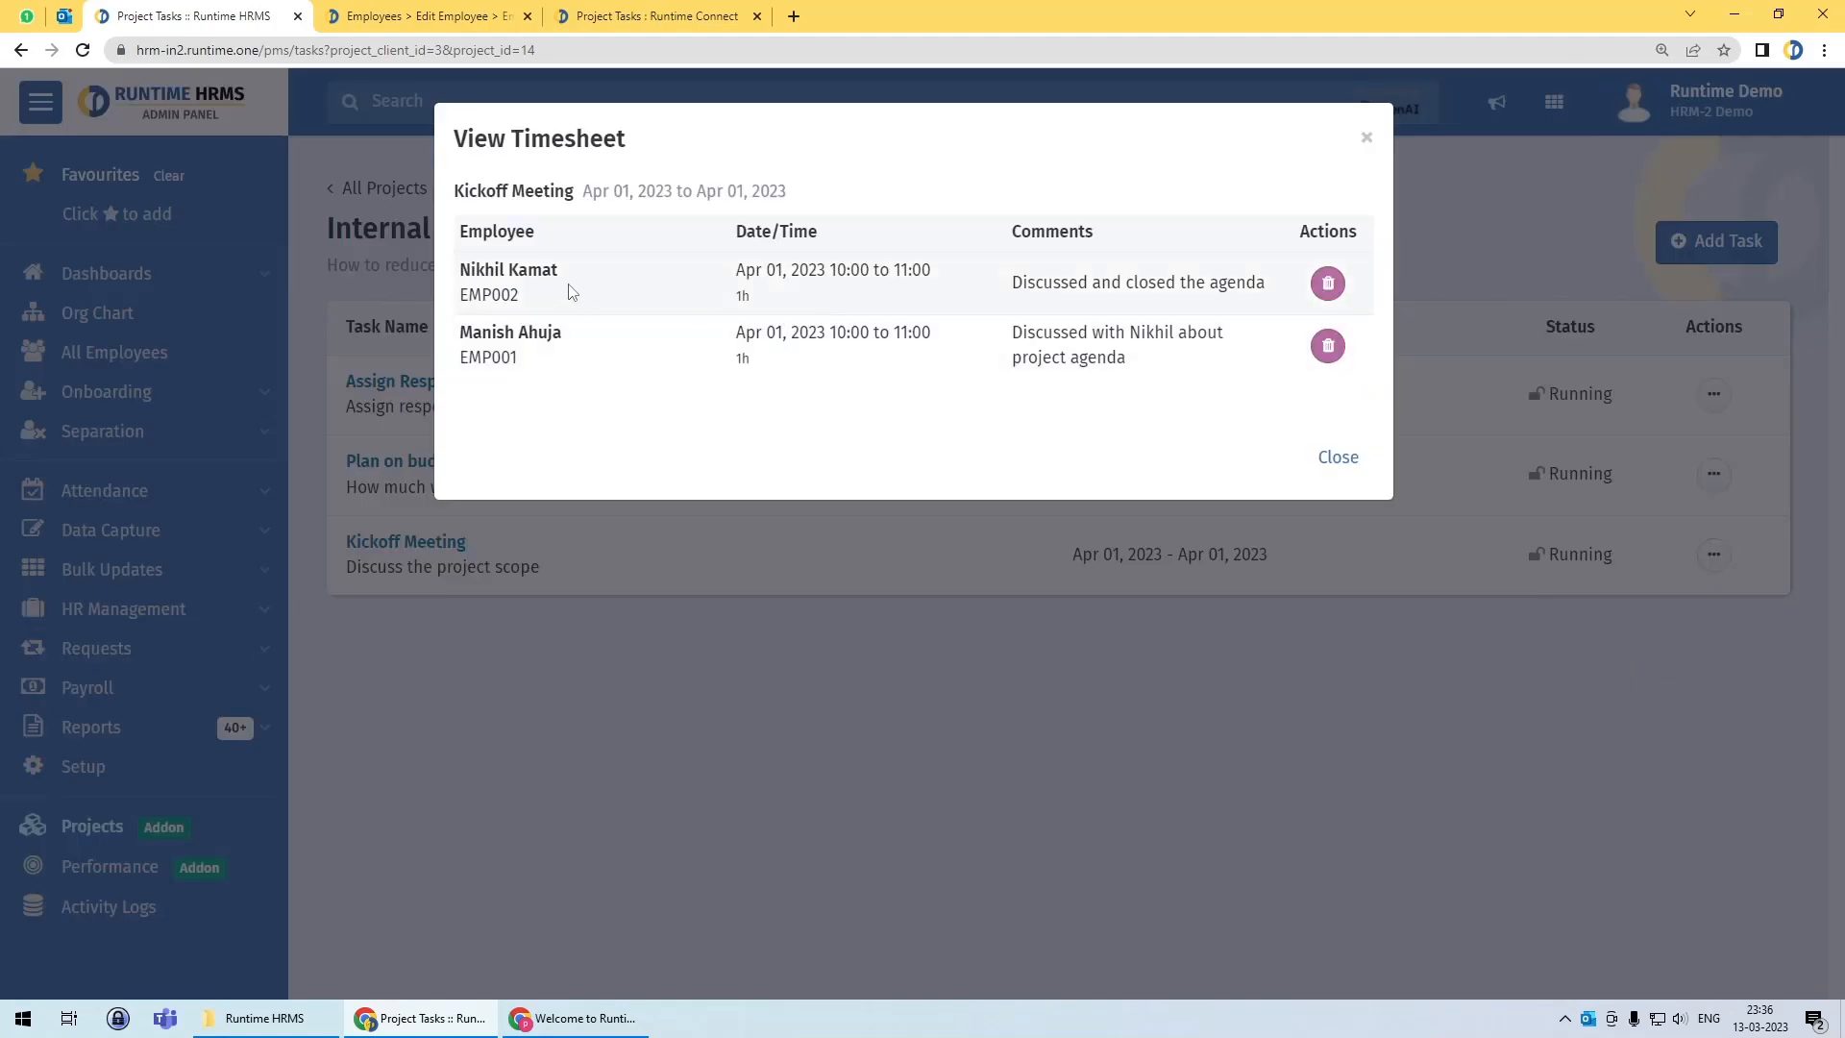
{"action": "left_click_drag", "start_coordinate": [829, 271], "coordinate": [931, 271]}
{"action": "double_click", "coordinate": [742, 296]}
{"action": "left_click_drag", "start_coordinate": [829, 332], "coordinate": [931, 333]}
{"action": "left_click_drag", "start_coordinate": [1089, 281], "coordinate": [1196, 282]}
{"action": "left_click_drag", "start_coordinate": [1053, 332], "coordinate": [1115, 333]}
{"action": "left_click", "coordinate": [1113, 417]}
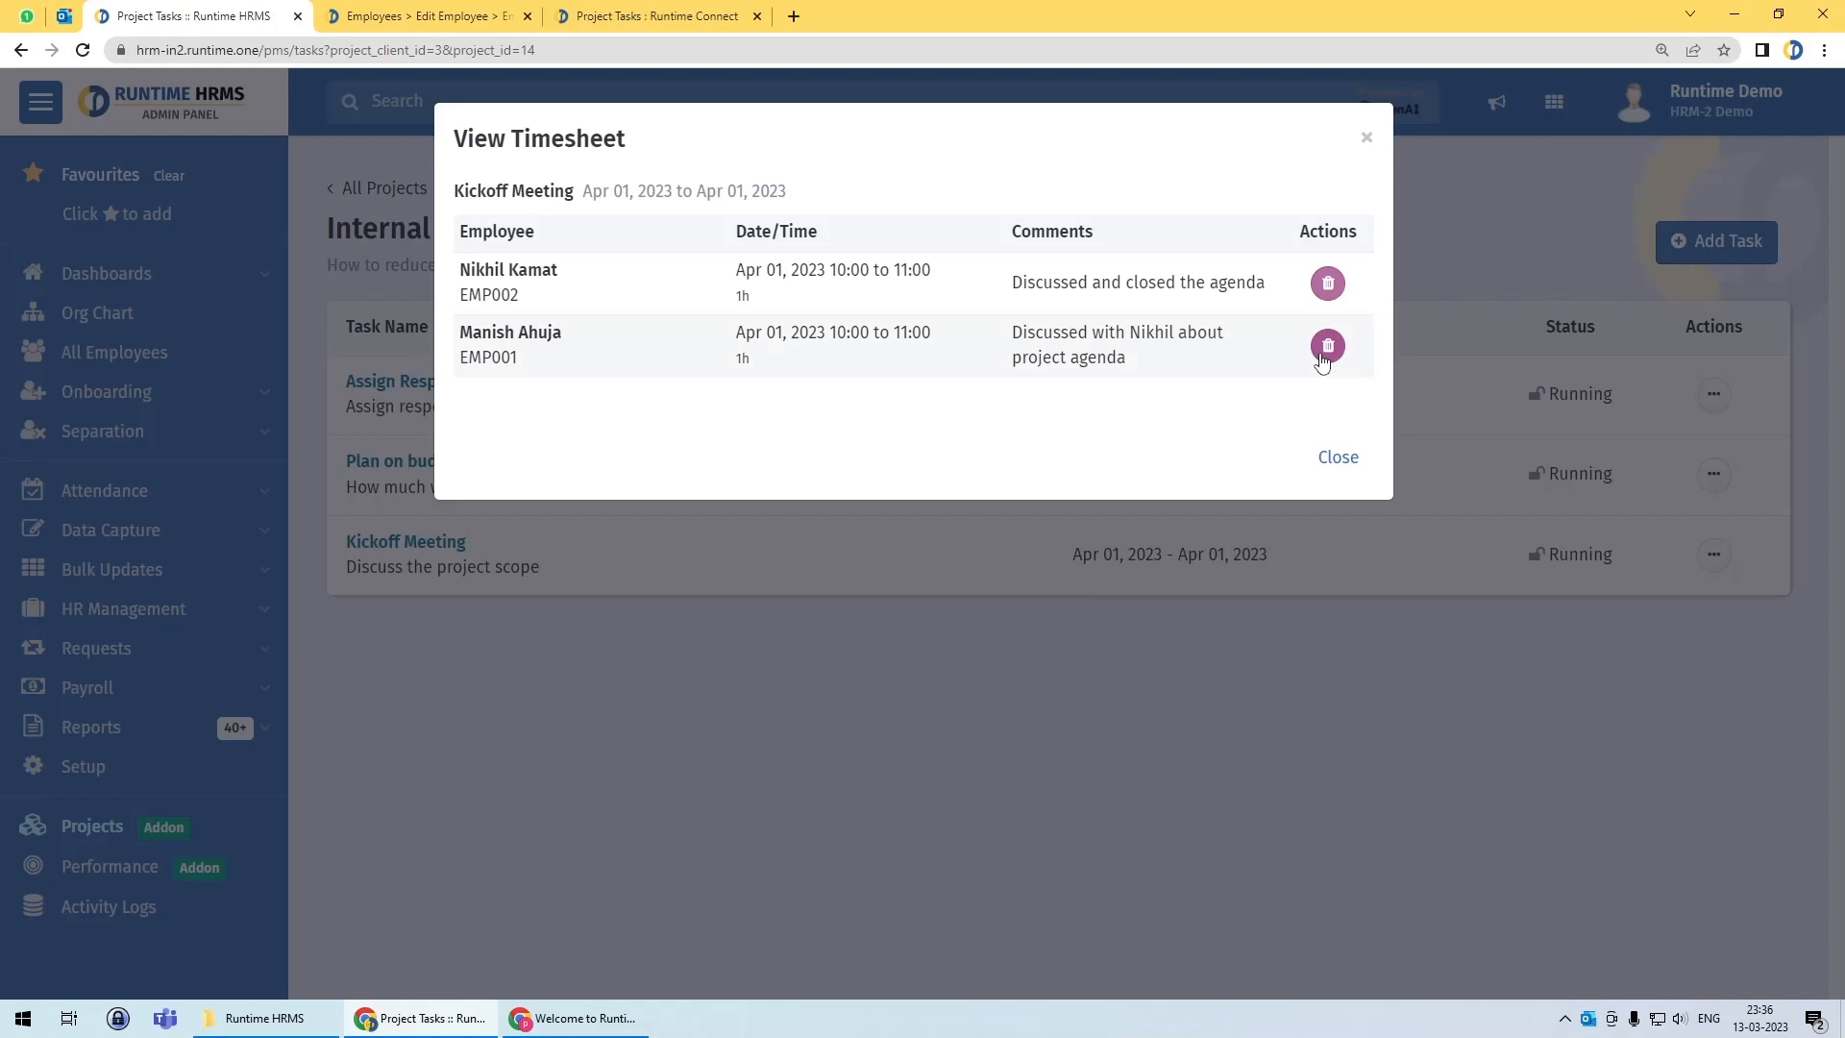
{"action": "left_click", "coordinate": [1319, 474]}
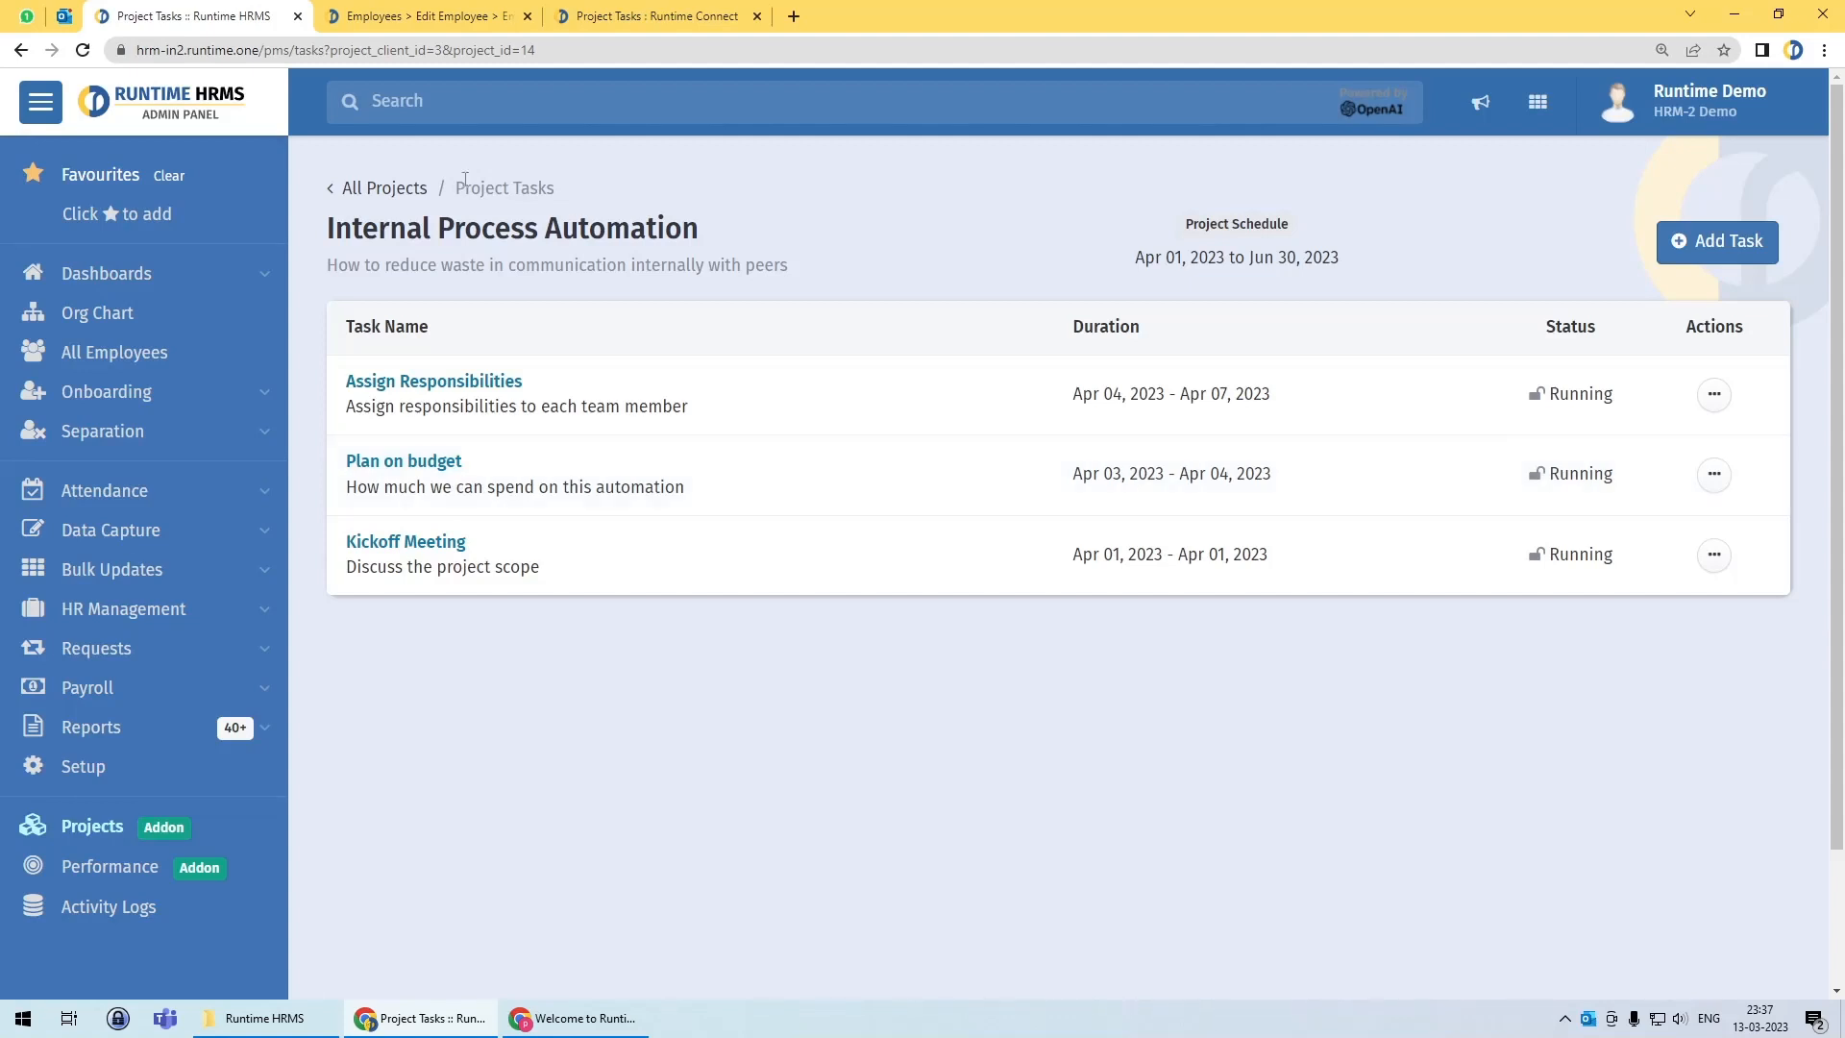
Step: Download the updated Internal Process Automation report, compare its timesheet entries with the Kickoff Meeting time spent in Excel, and close it
{"action": "left_click", "coordinate": [402, 191]}
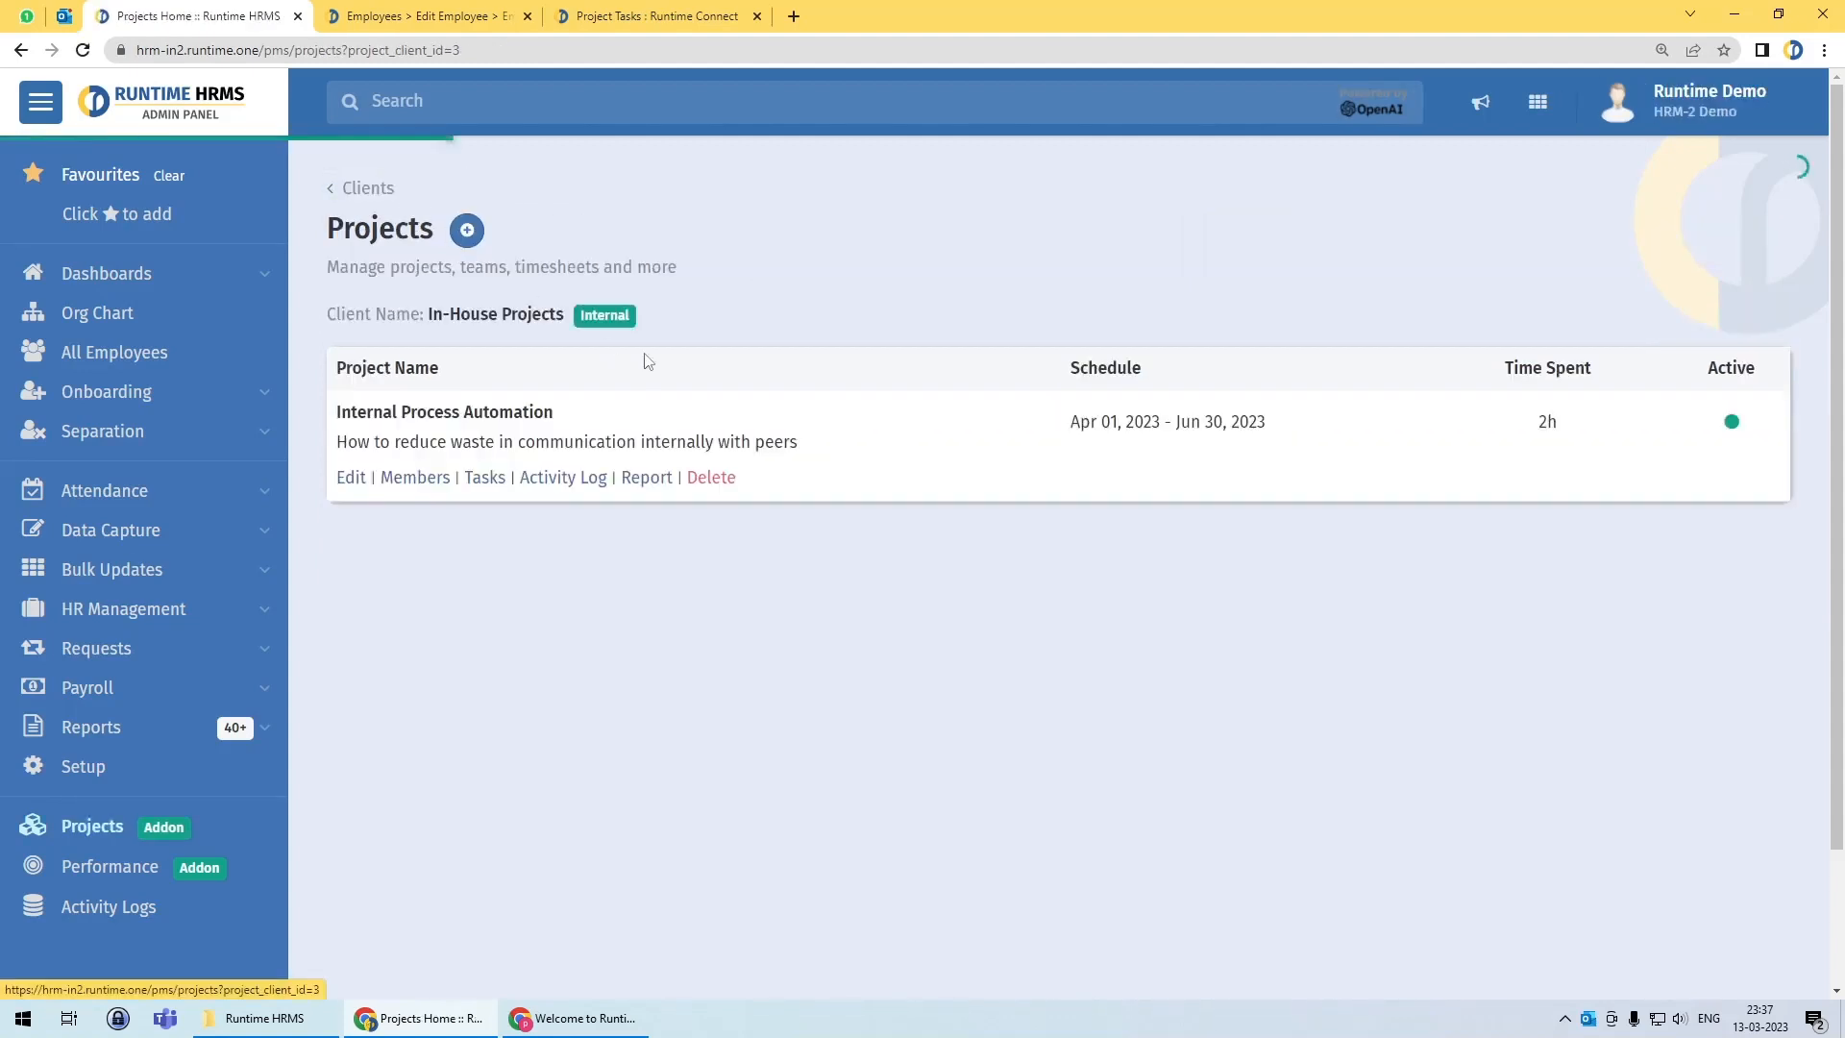
{"action": "left_click", "coordinate": [660, 477]}
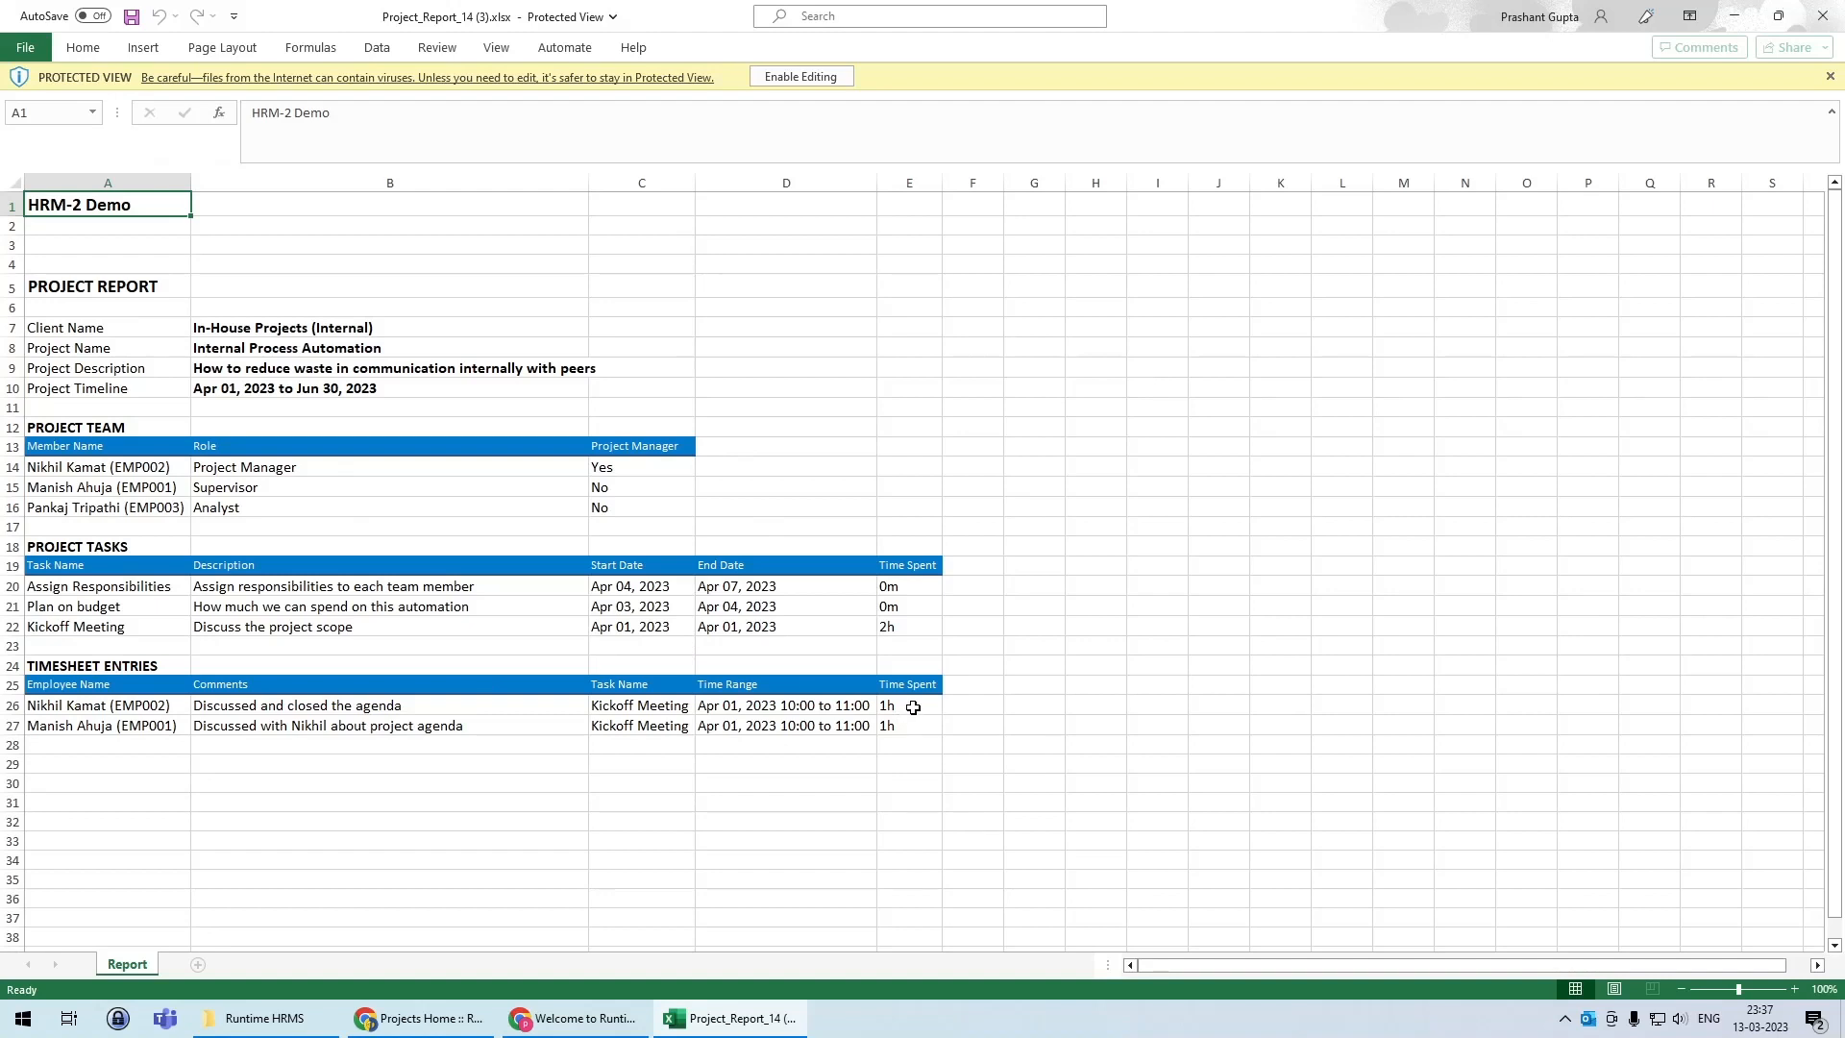
{"action": "left_click_drag", "start_coordinate": [910, 708], "coordinate": [57, 718]}
{"action": "left_click", "coordinate": [59, 707]}
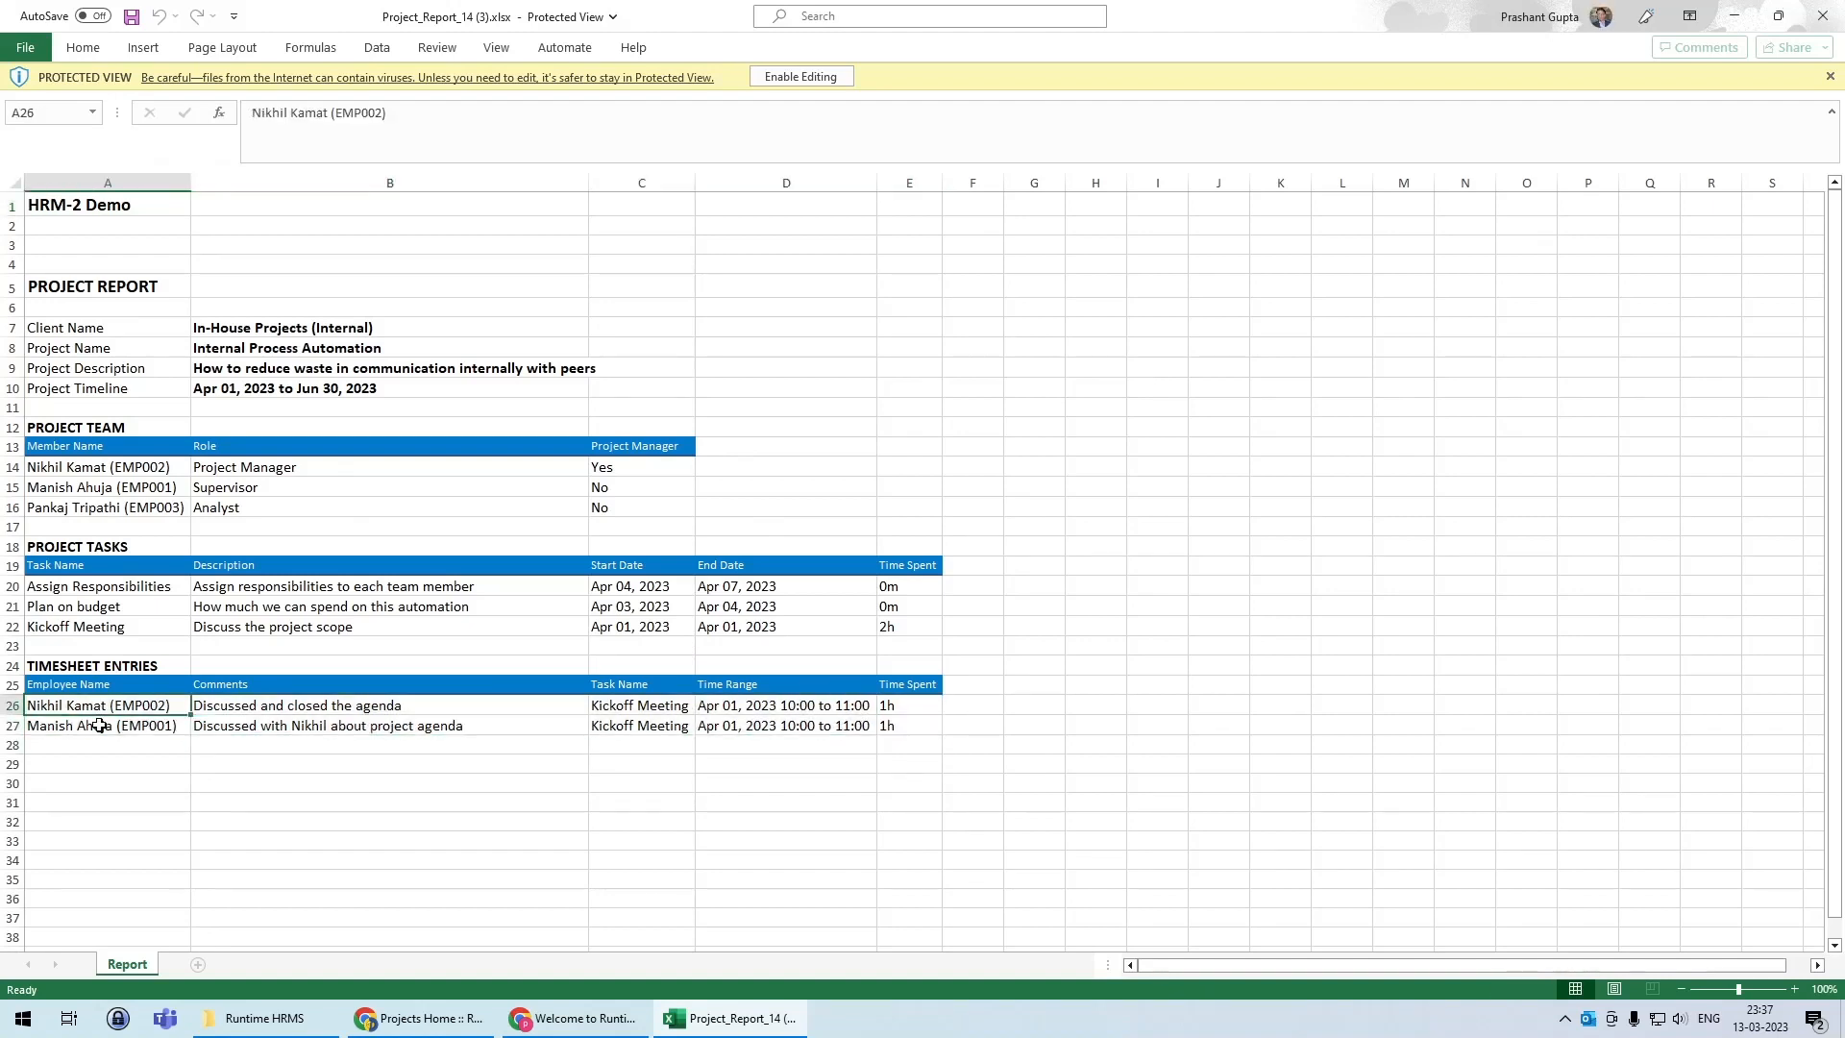
{"action": "left_click_drag", "start_coordinate": [903, 709], "coordinate": [903, 726]}
{"action": "left_click_drag", "start_coordinate": [104, 630], "coordinate": [904, 629]}
{"action": "left_click", "coordinate": [904, 630]}
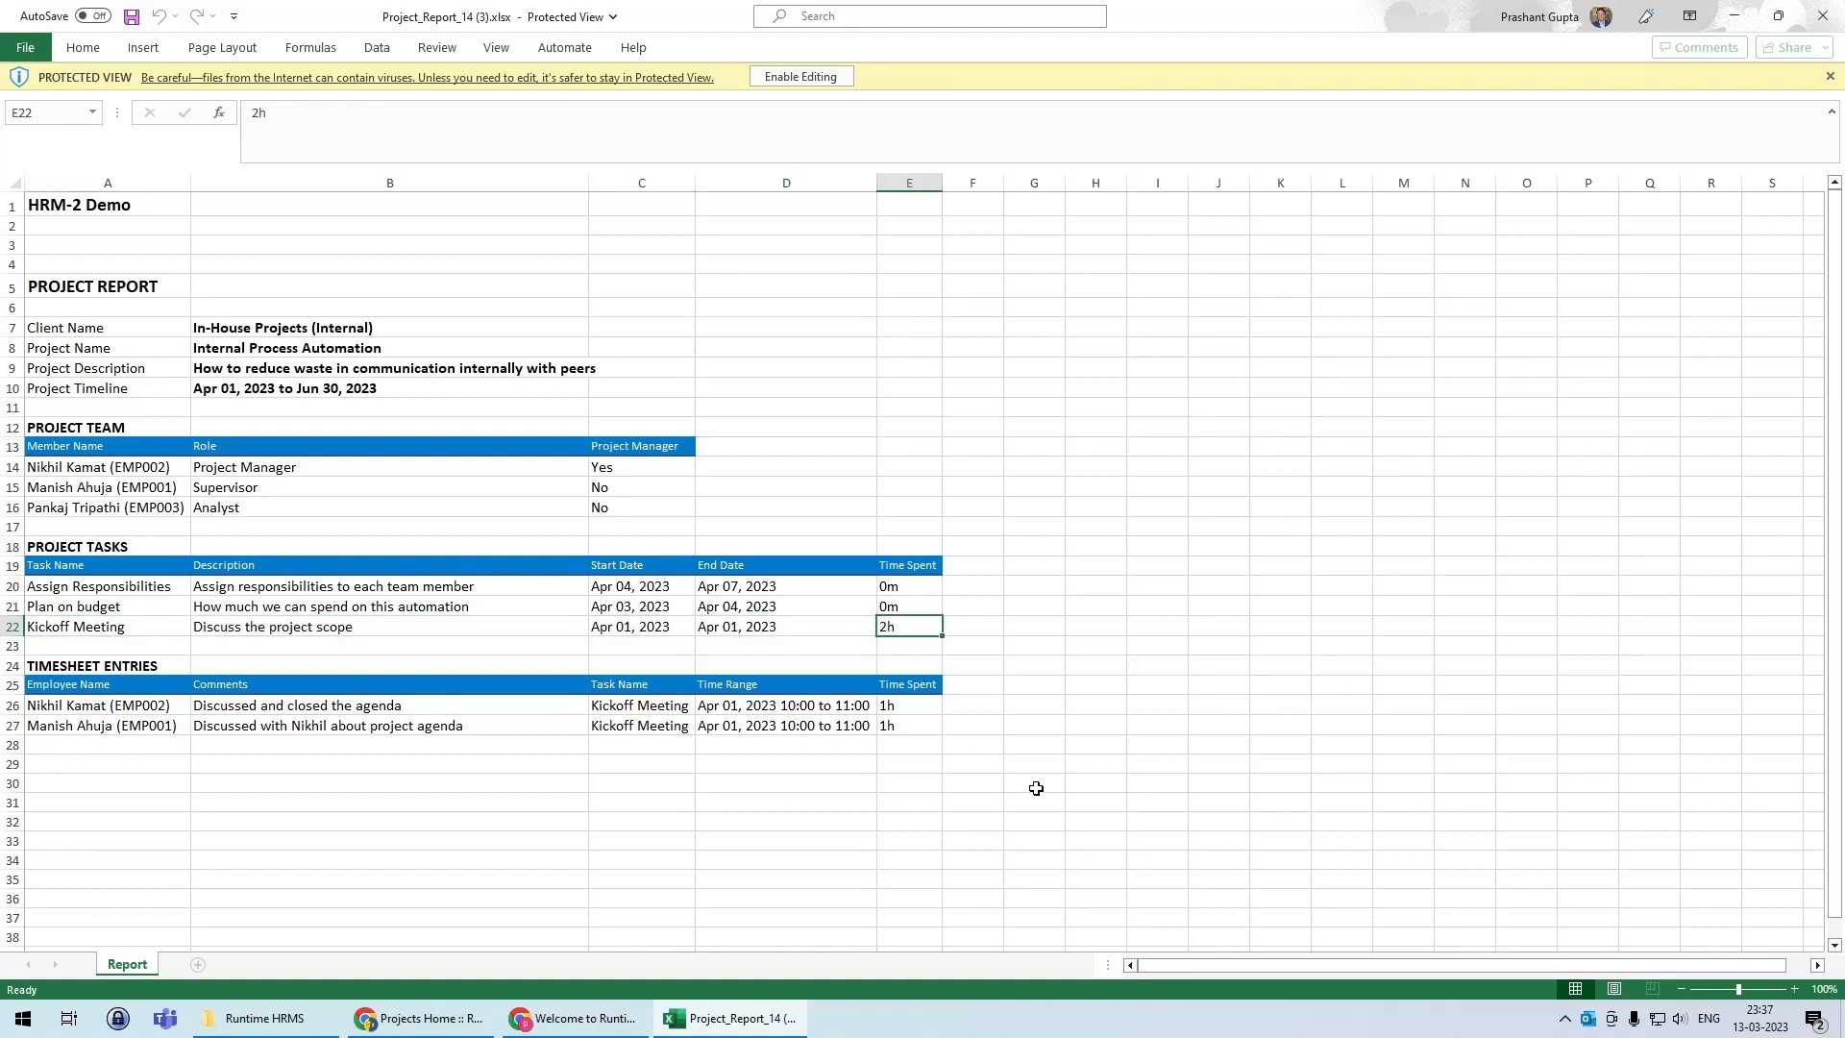
{"action": "left_click", "coordinate": [1821, 16]}
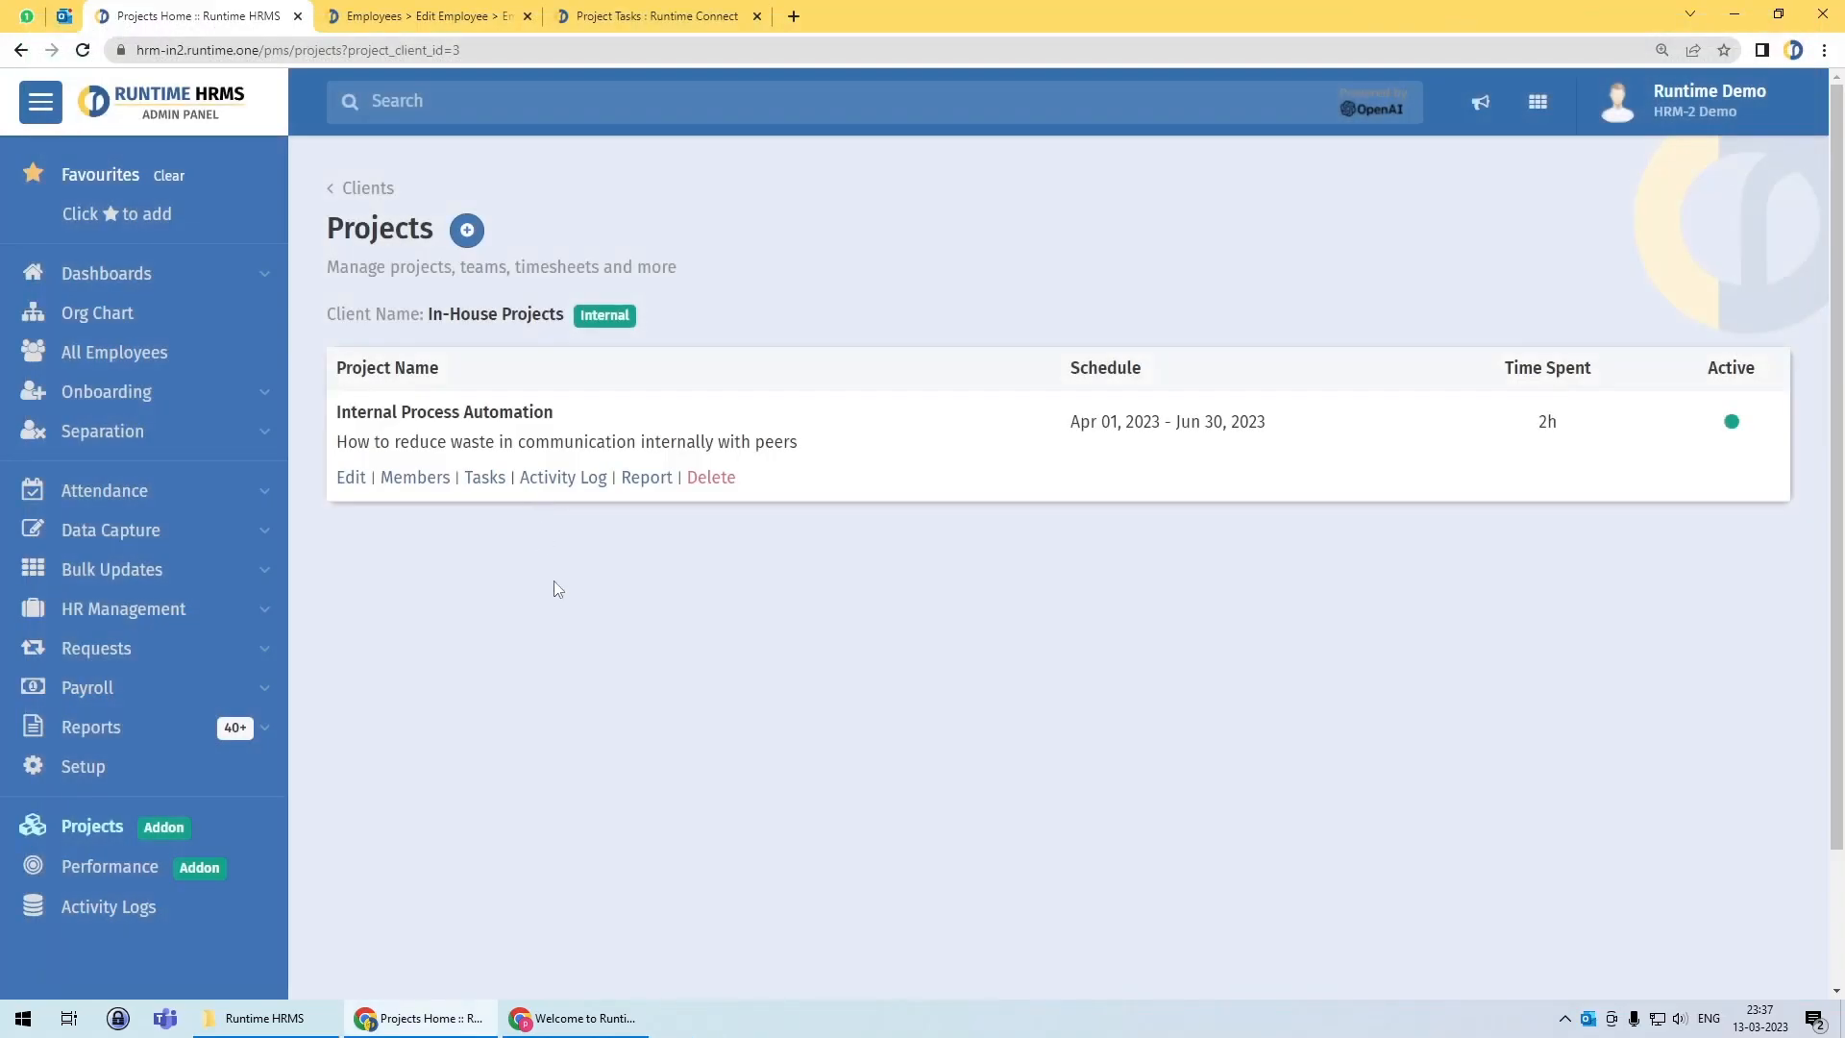
Step: Return to the list of clients and review the In-House Projects client's name and project count
{"action": "left_click", "coordinate": [356, 198]}
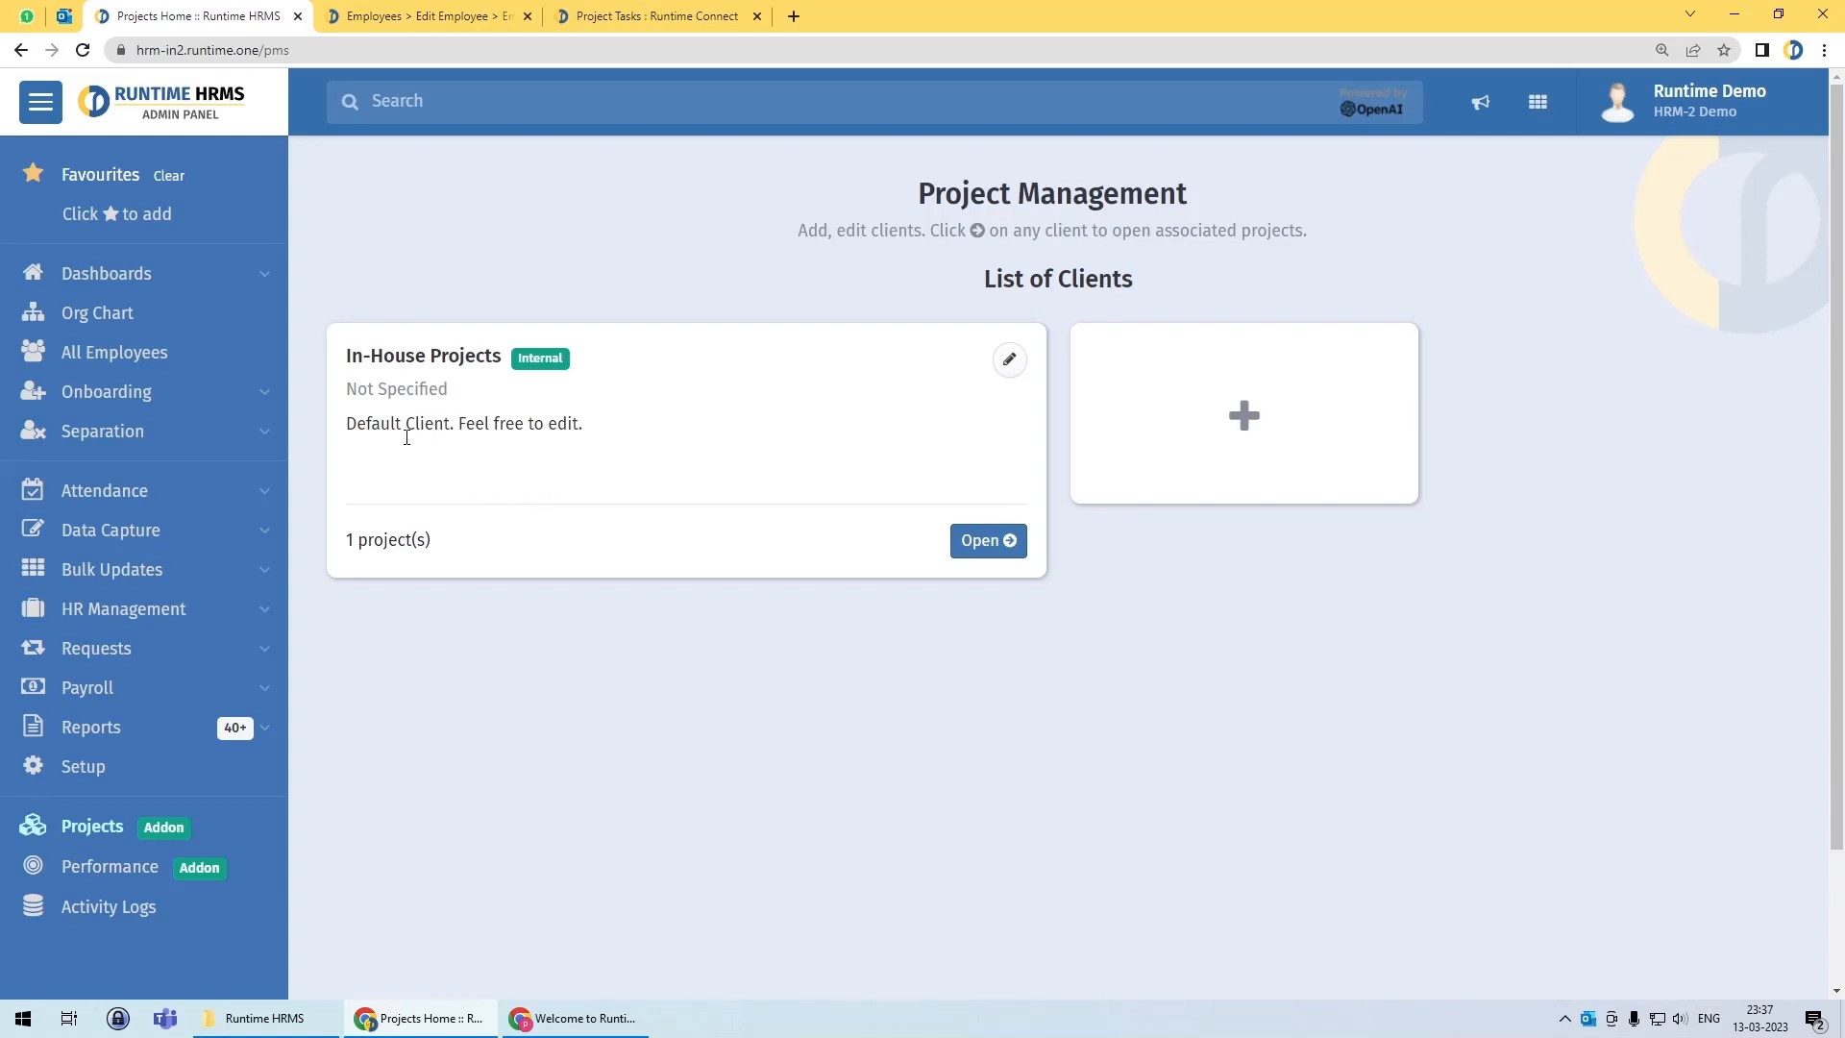
{"action": "left_click_drag", "start_coordinate": [347, 357], "coordinate": [503, 359]}
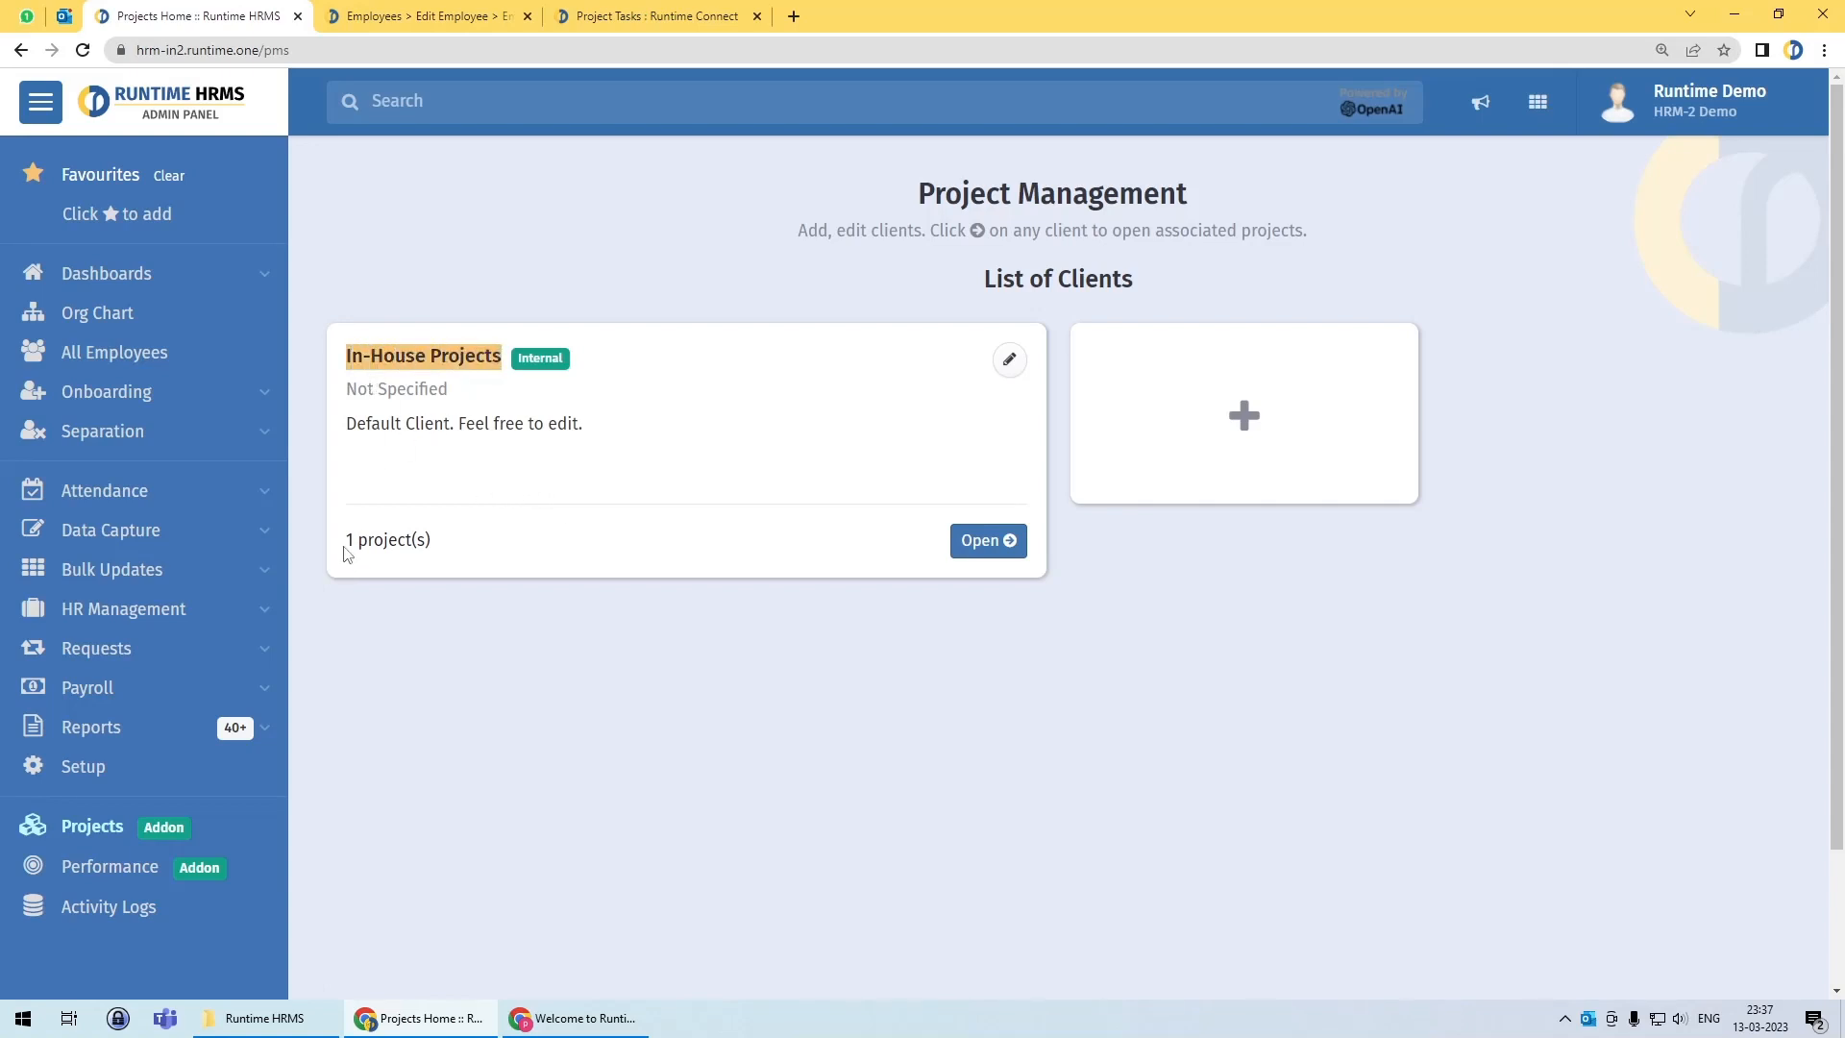
{"action": "left_click_drag", "start_coordinate": [348, 550], "coordinate": [446, 552]}
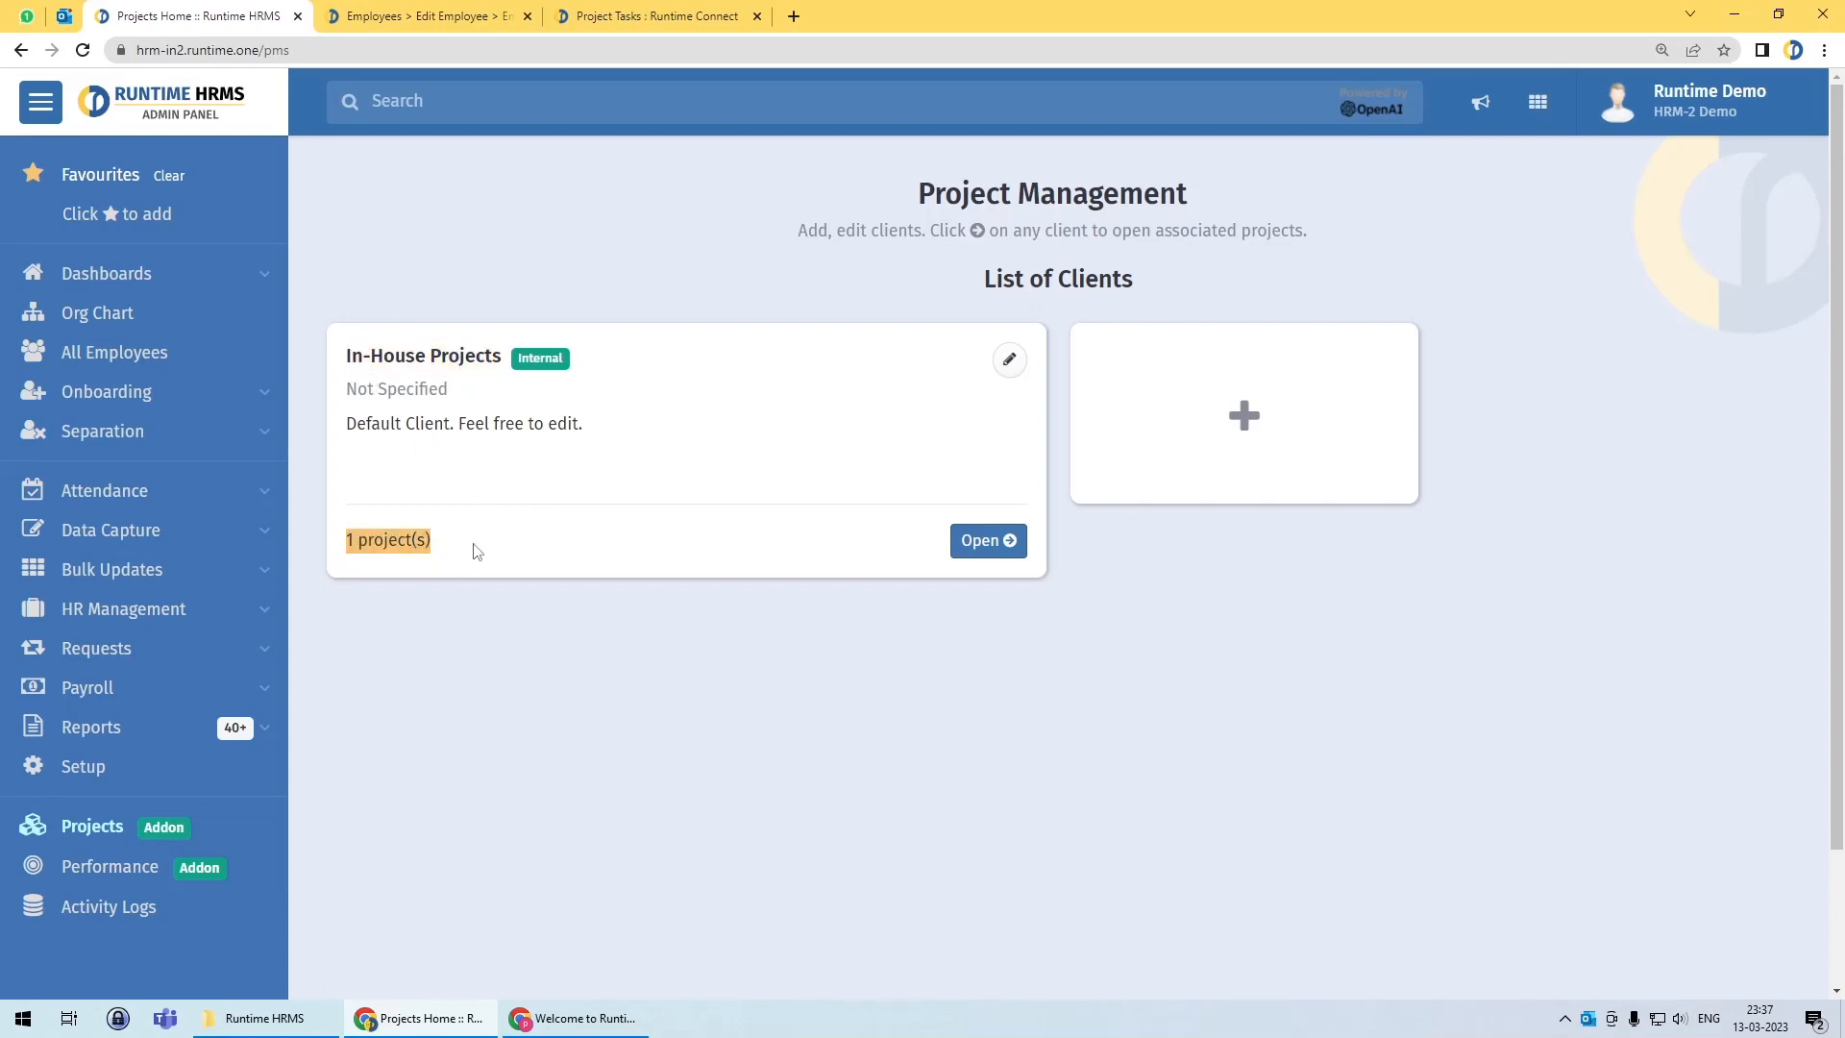
{"action": "left_click", "coordinate": [384, 539]}
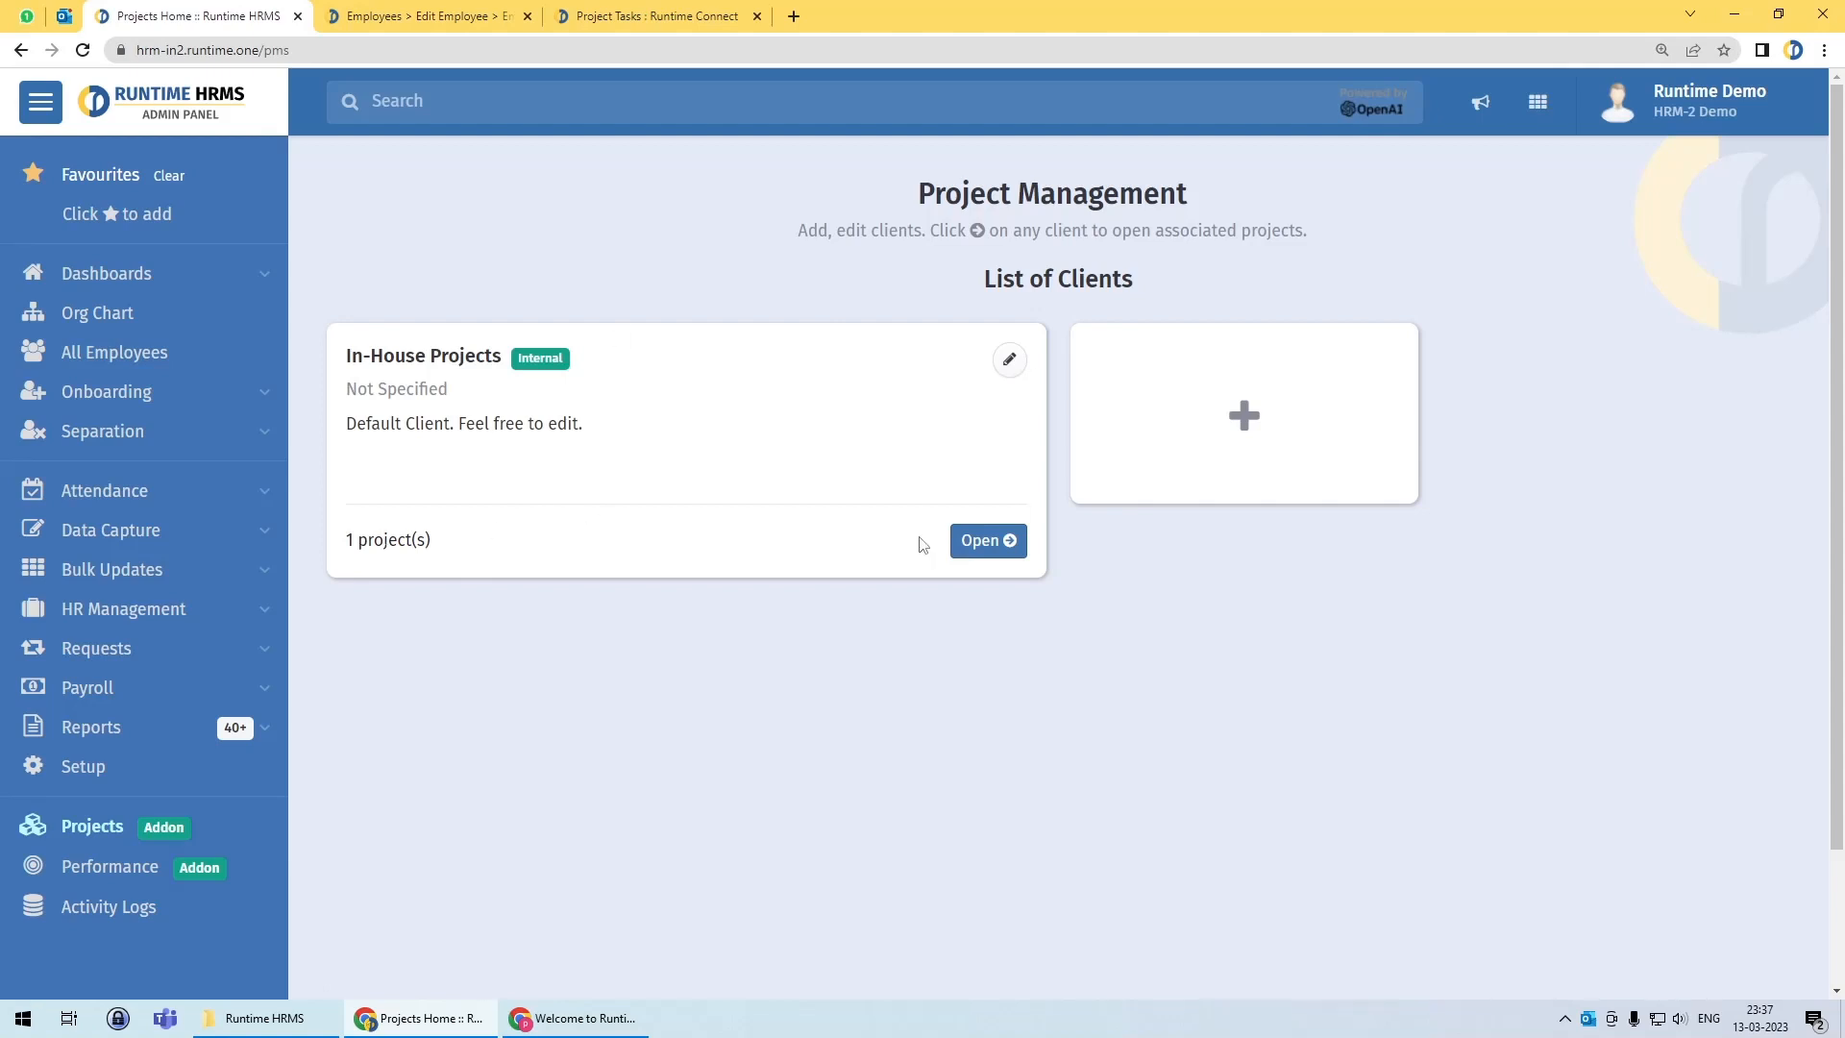
{"action": "left_click_drag", "start_coordinate": [1059, 280], "coordinate": [1134, 298]}
{"action": "left_click_drag", "start_coordinate": [362, 358], "coordinate": [492, 359]}
Step: Inspect the editable details of the In-House Projects client, including its name and client type, and close the form without saving
{"action": "left_click", "coordinate": [1005, 378]}
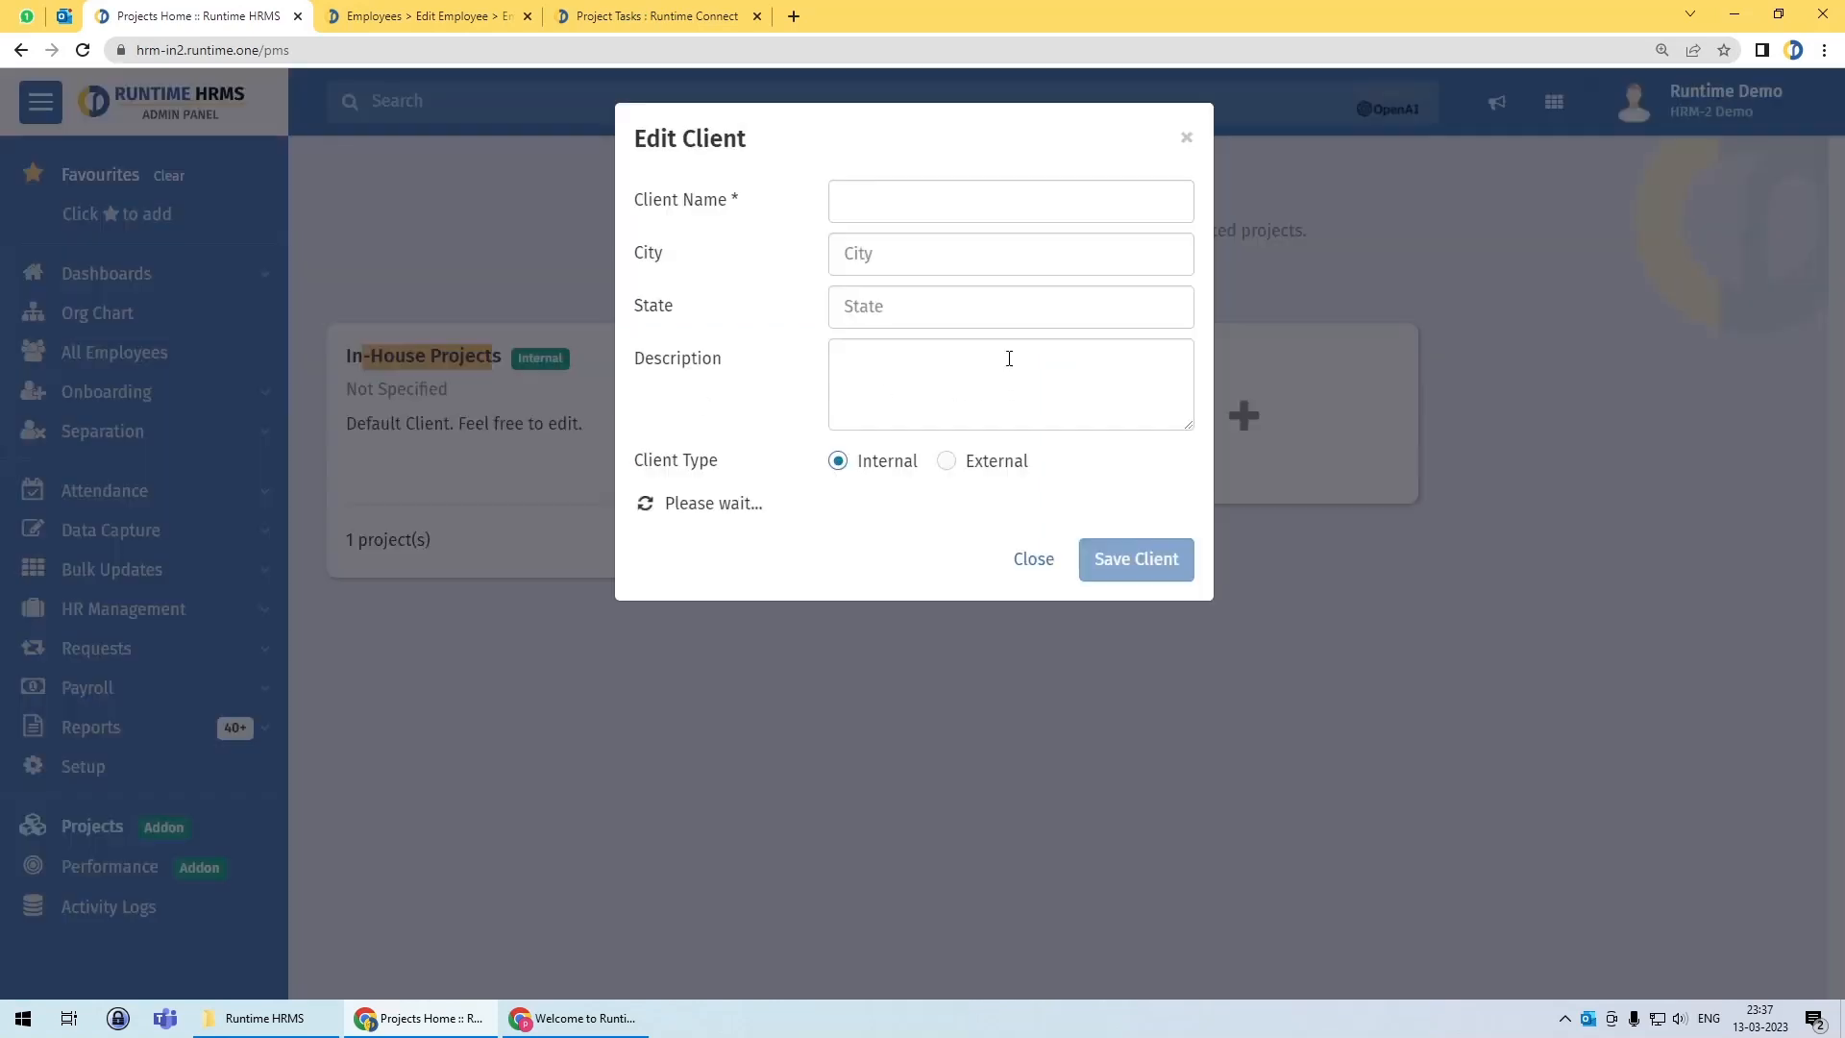
{"action": "left_click", "coordinate": [837, 203]}
{"action": "left_click_drag", "start_coordinate": [838, 202], "coordinate": [872, 251]}
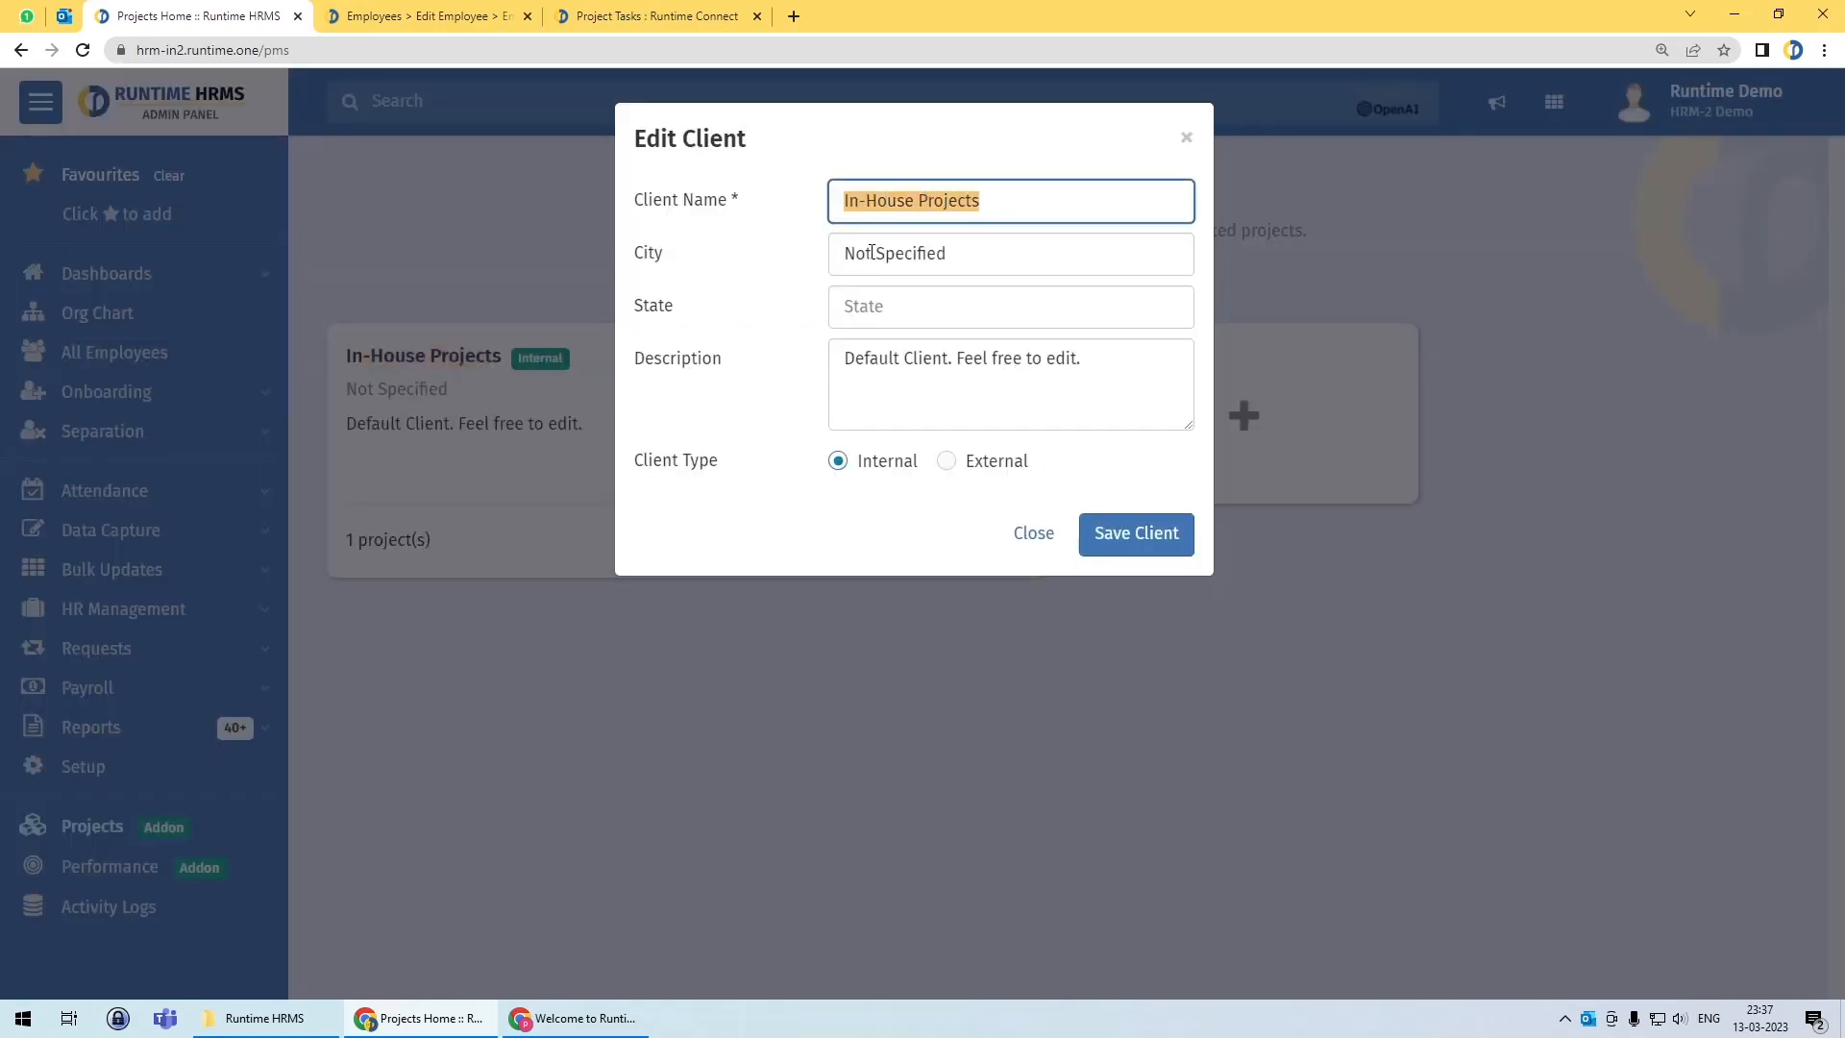
{"action": "key", "text": "Right"}
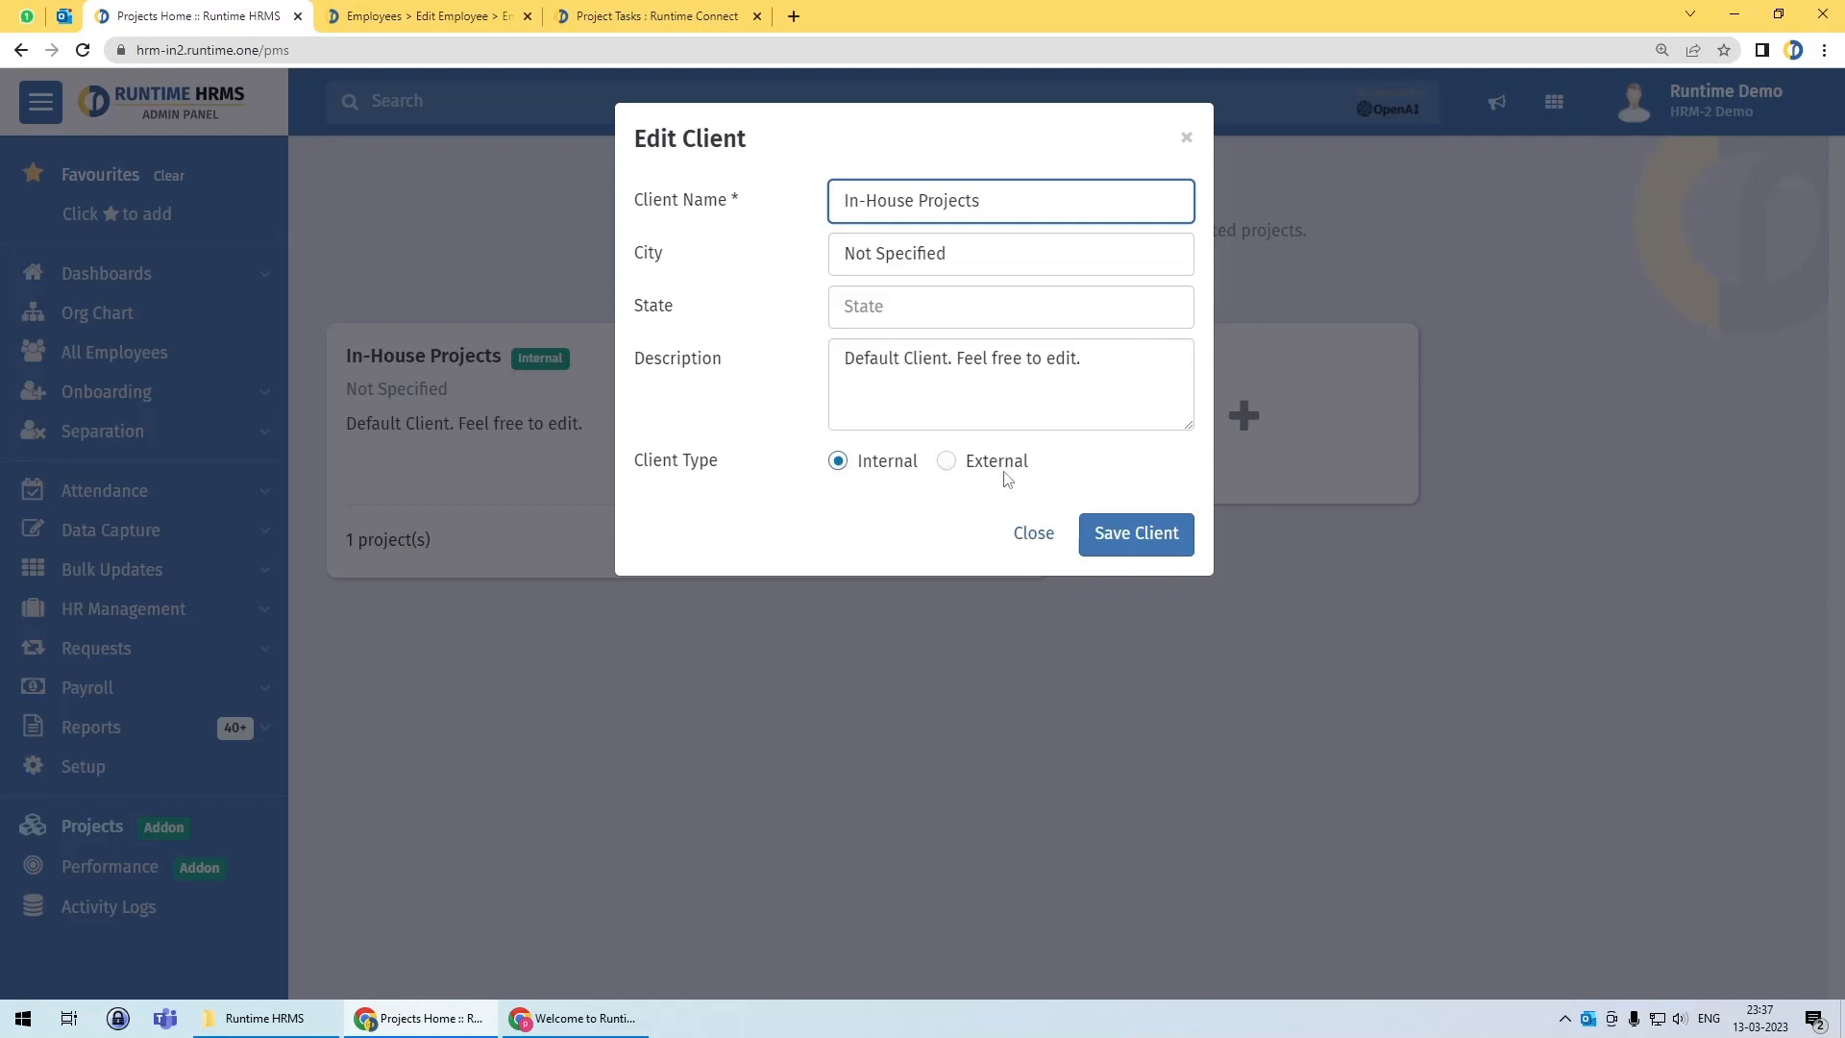
{"action": "left_click", "coordinate": [1032, 533]}
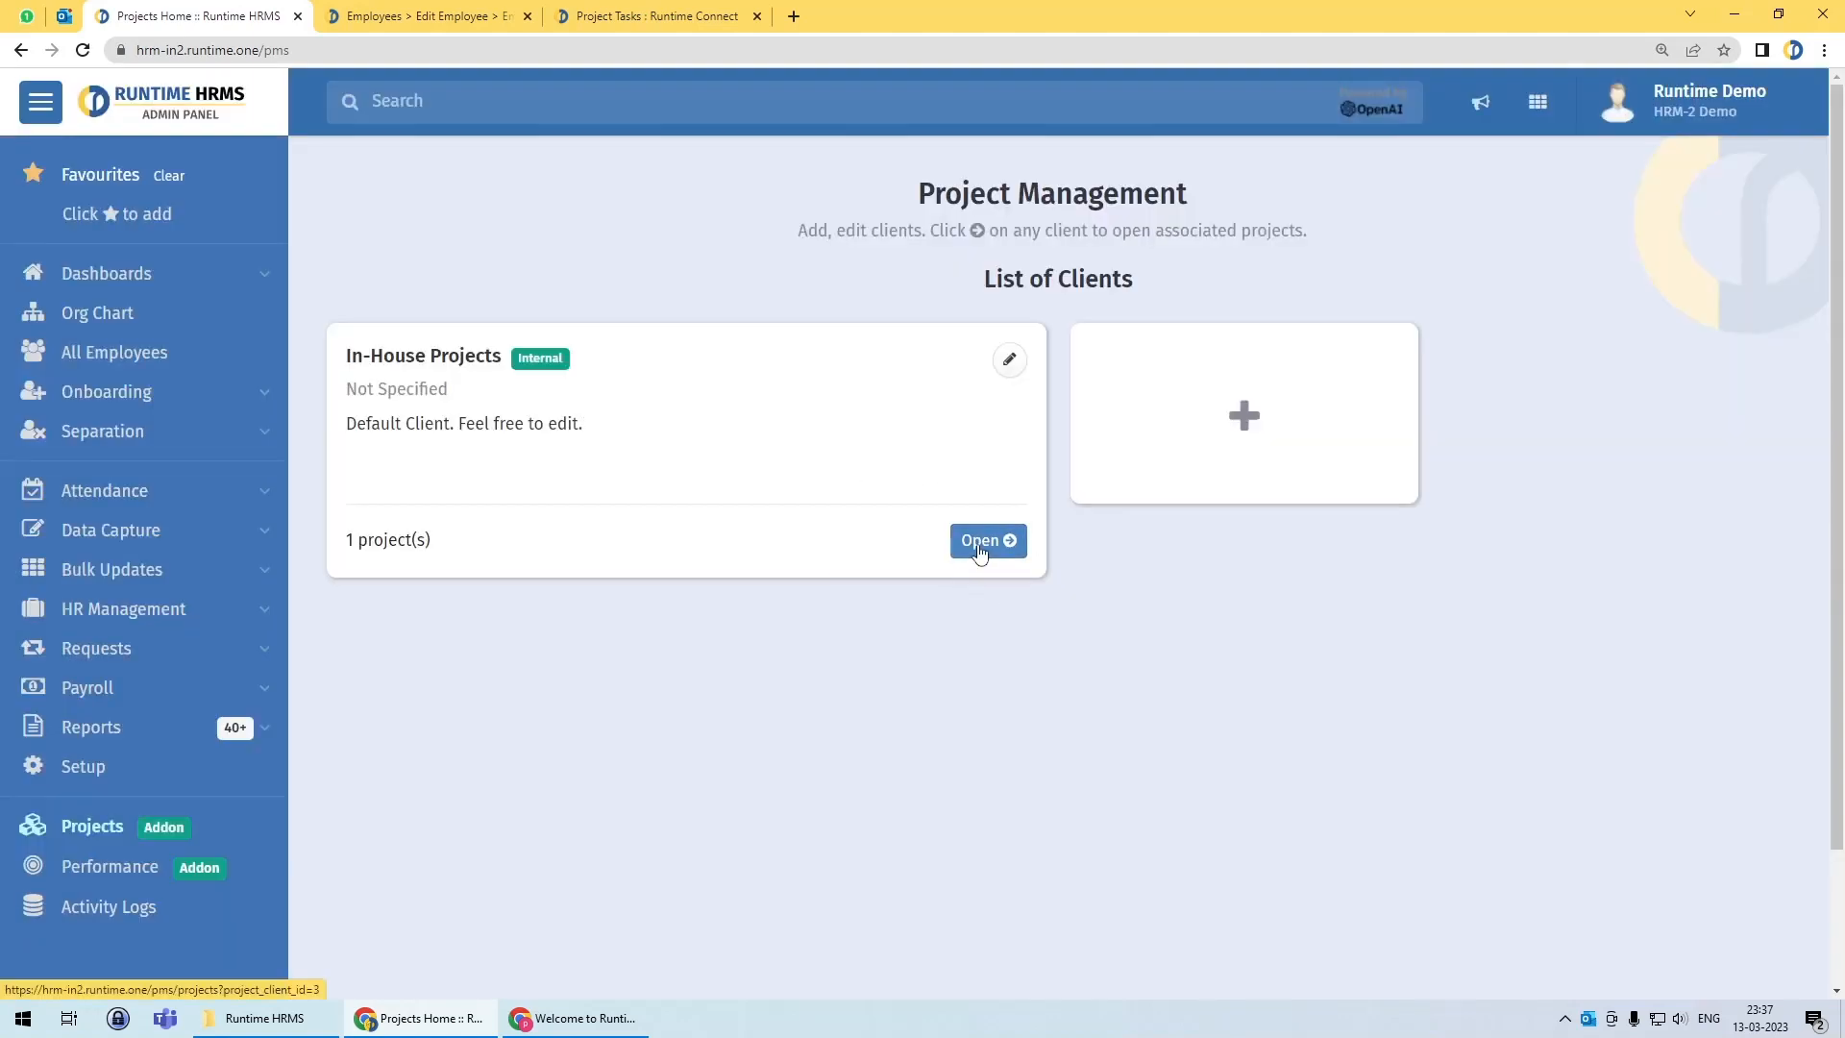
Step: Check the time spent on Internal Process Automation under In-House Projects, and switch back to its task list in Employee Self Service
{"action": "left_click", "coordinate": [979, 544]}
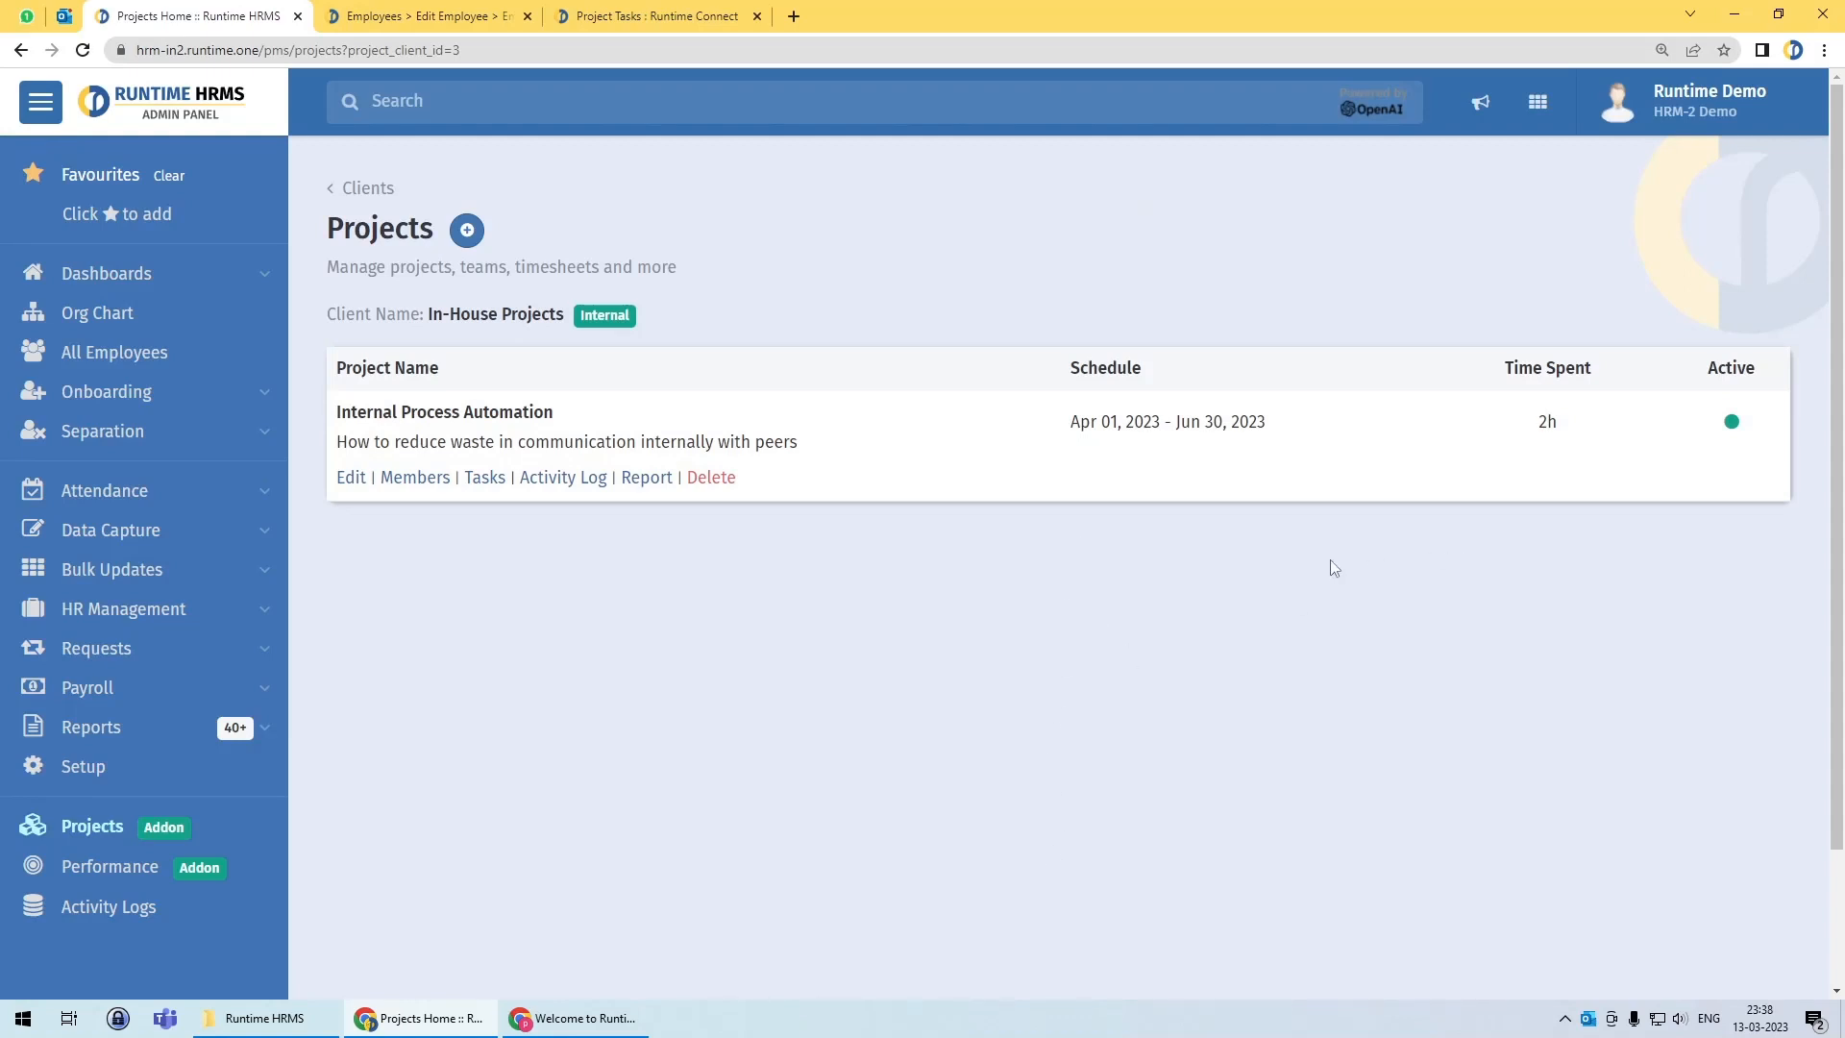
{"action": "left_click_drag", "start_coordinate": [1536, 422], "coordinate": [1561, 428]}
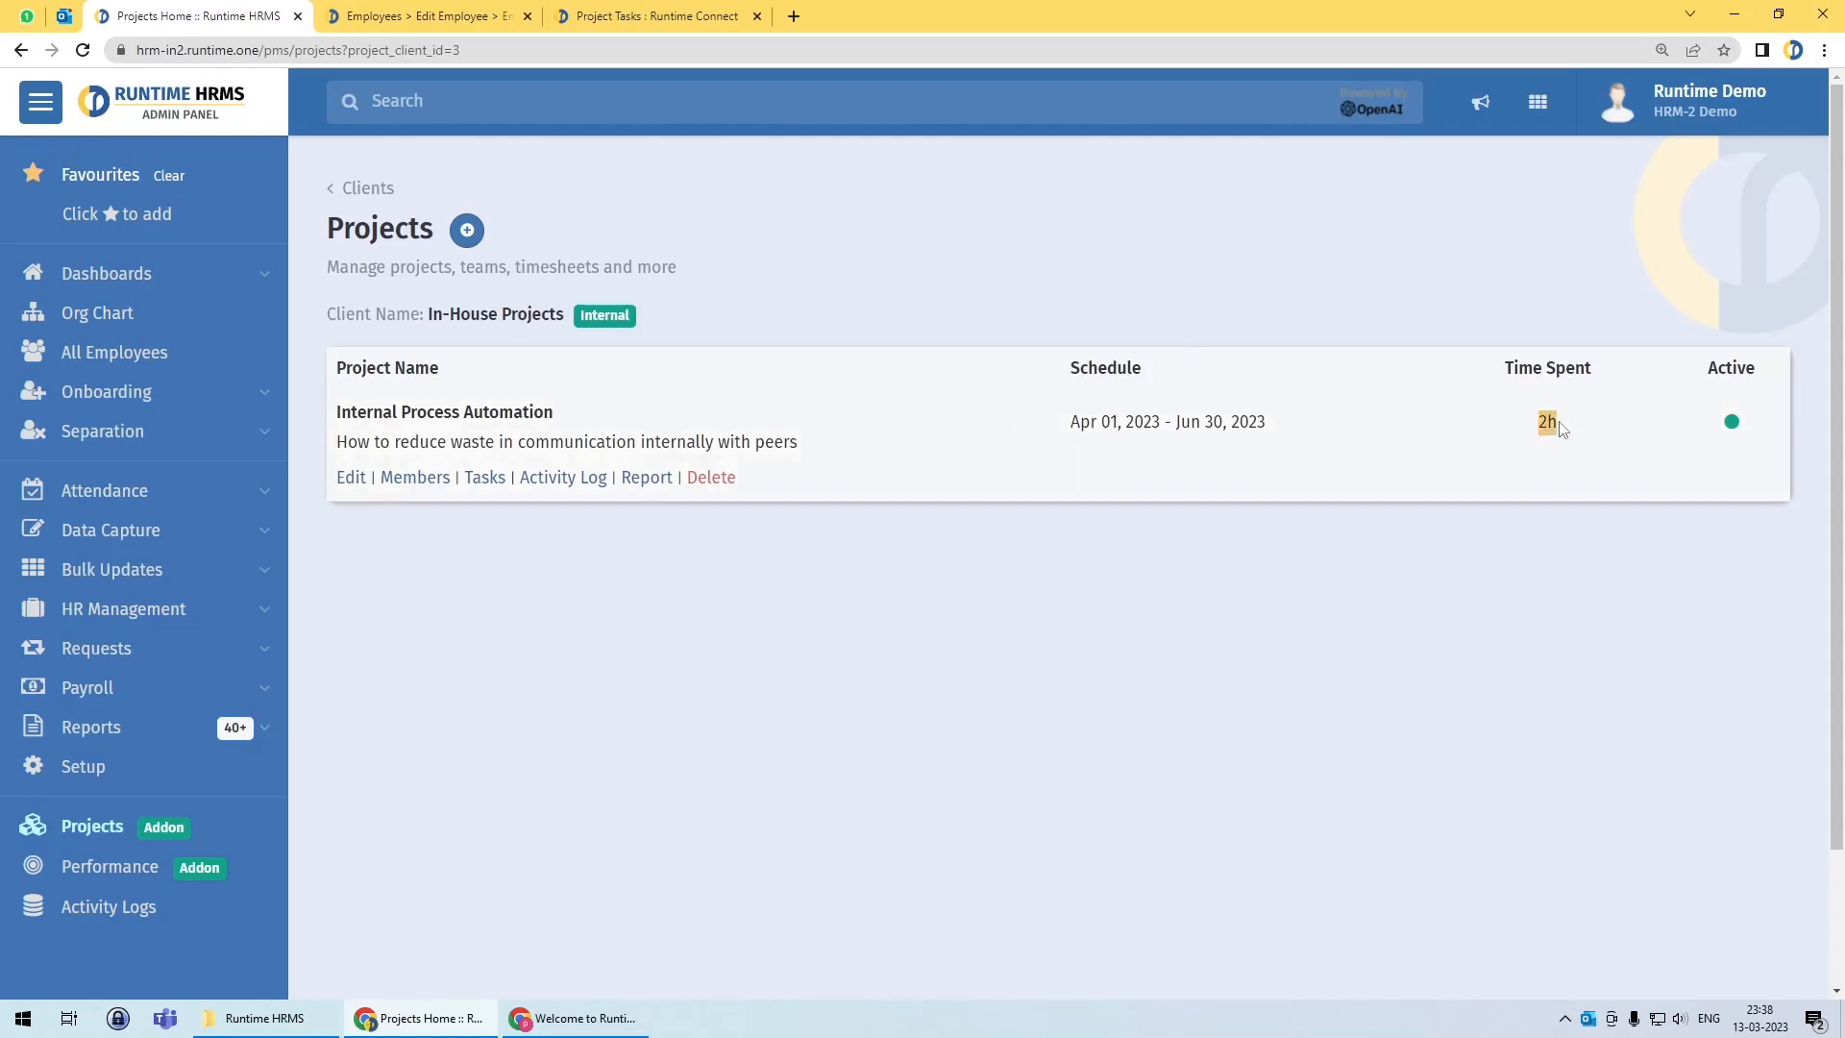
{"action": "left_click", "coordinate": [1554, 578]}
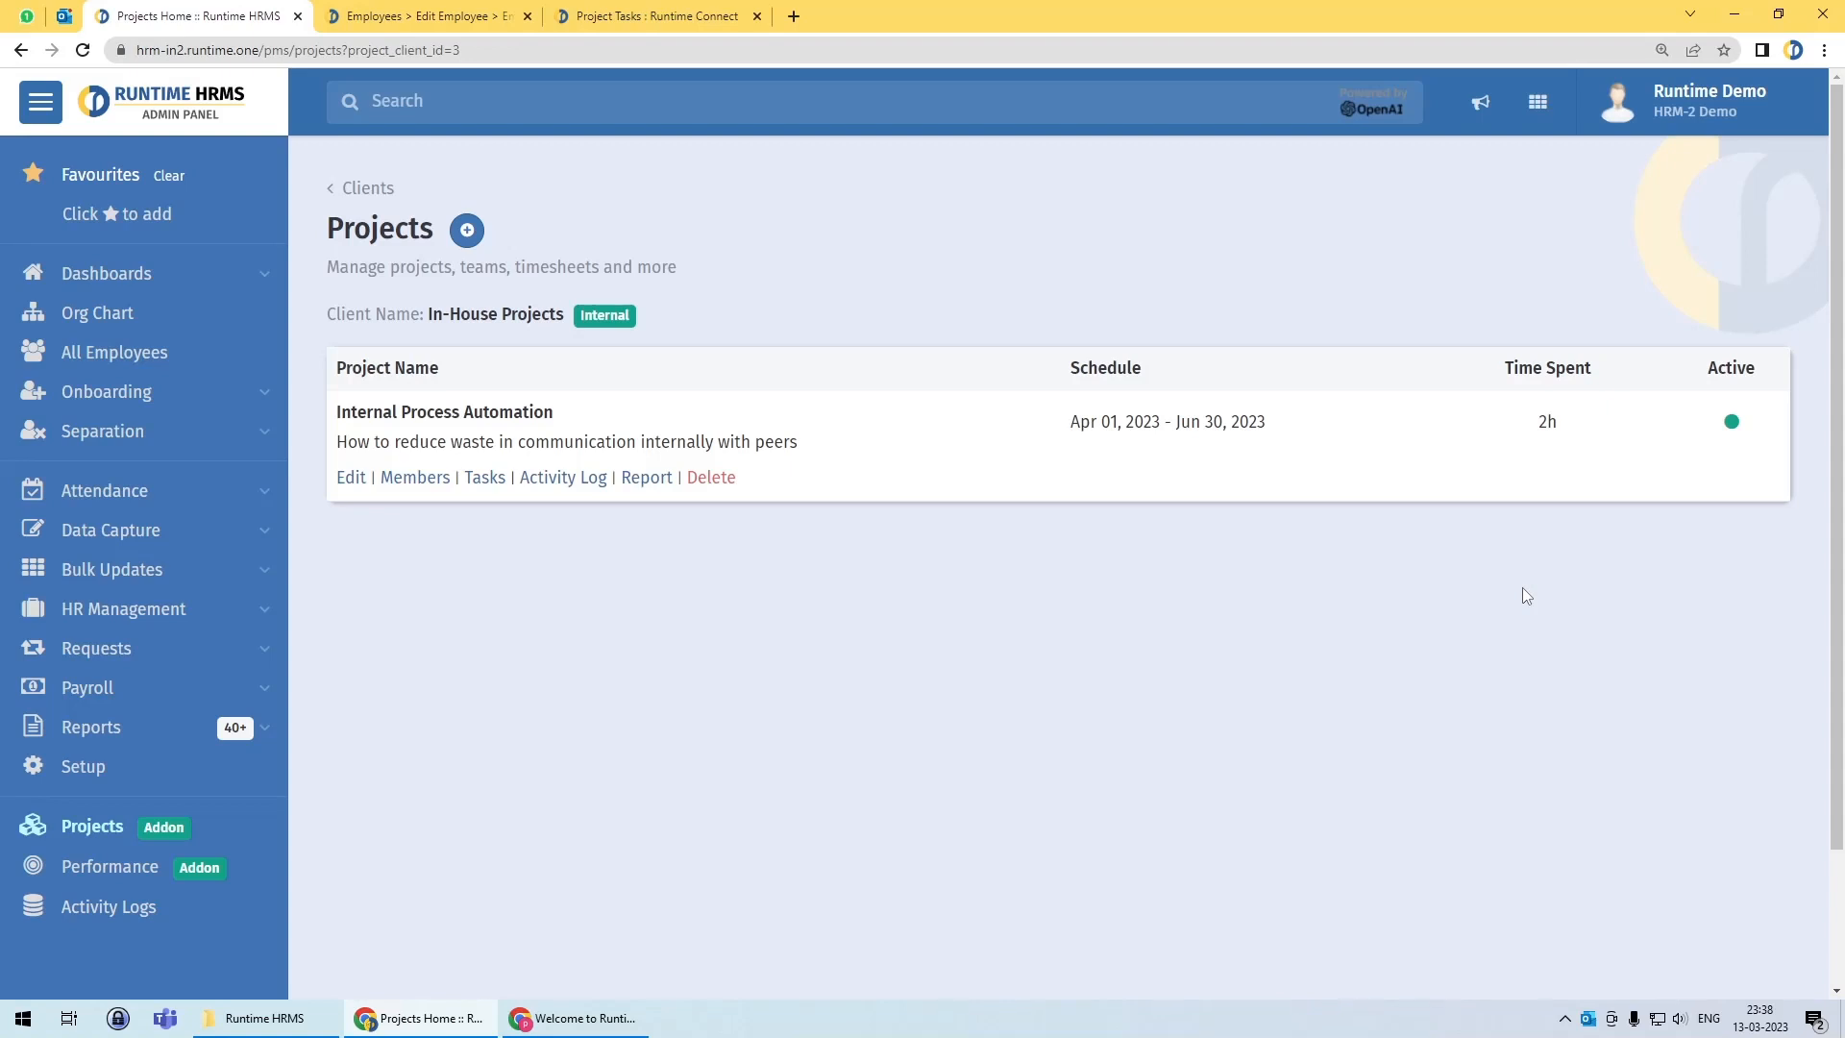
{"action": "left_click", "coordinate": [689, 23]}
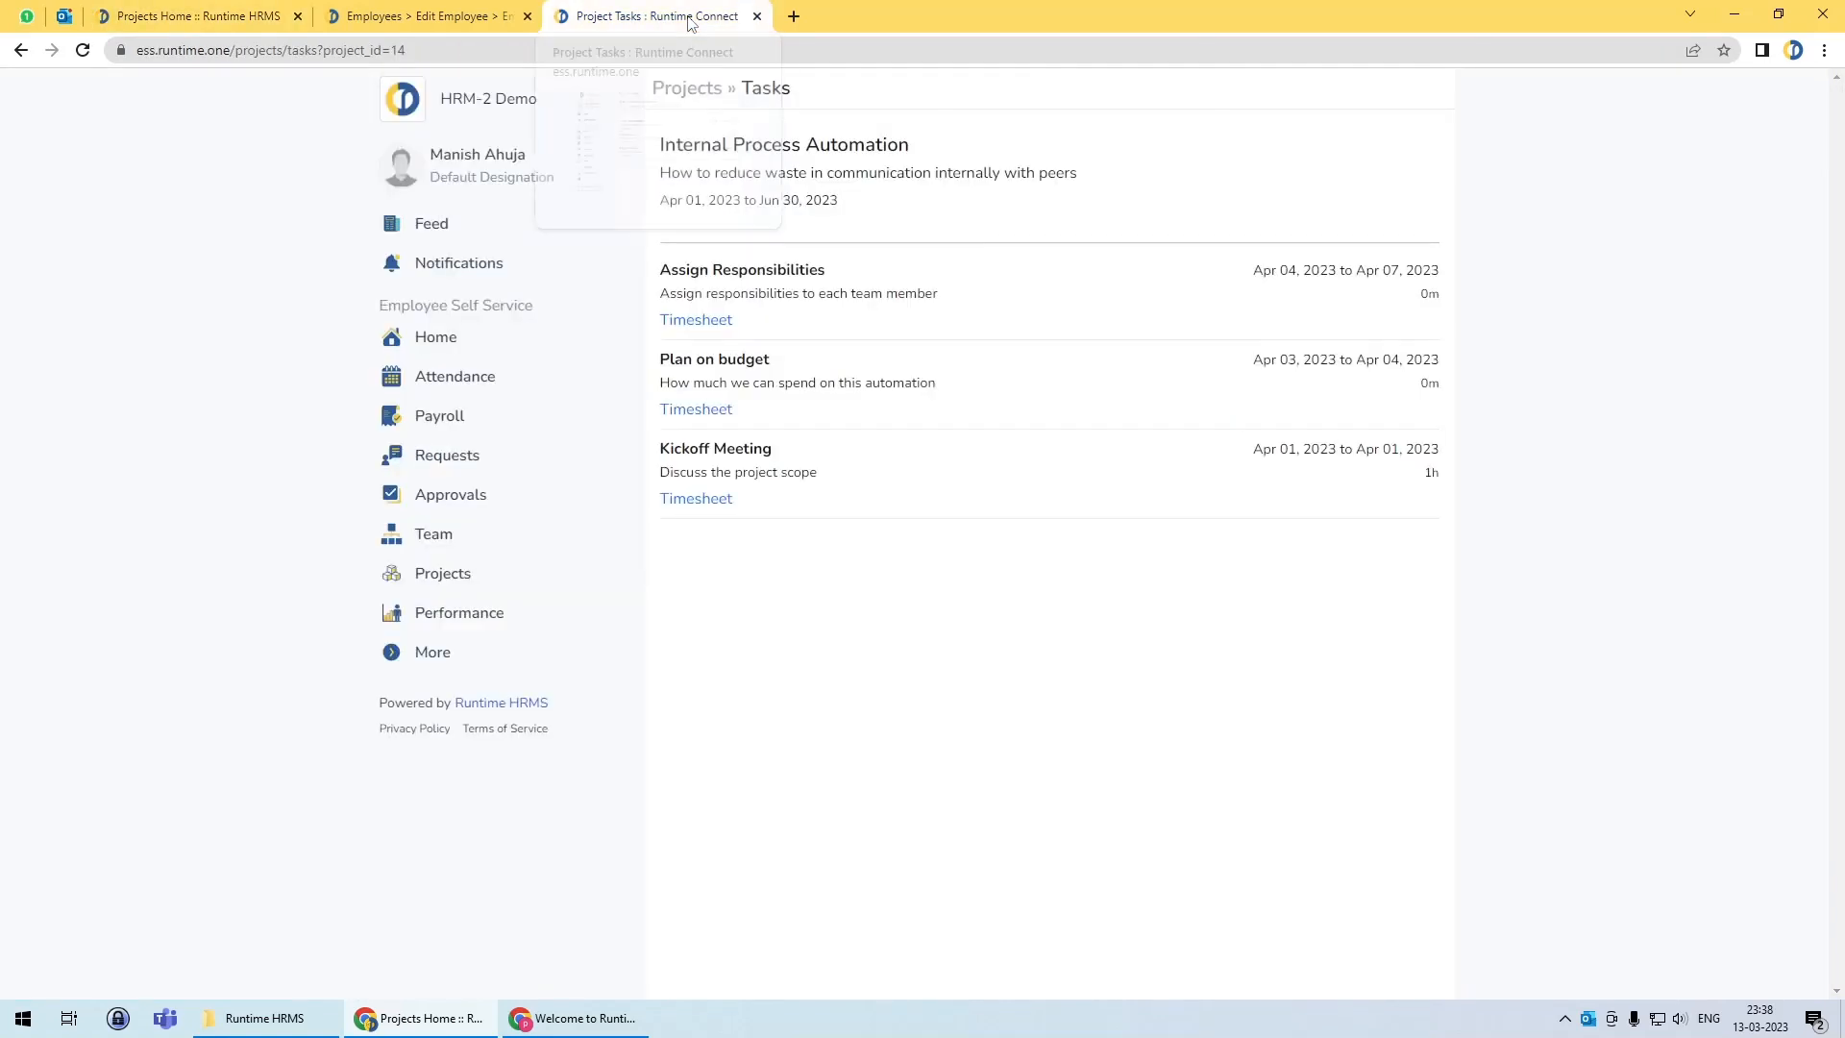
Step: Start a new update in the activity log of Internal Process Automation with the description "Testing excel file upload"
{"action": "left_click", "coordinate": [688, 89]}
{"action": "left_click", "coordinate": [846, 198]}
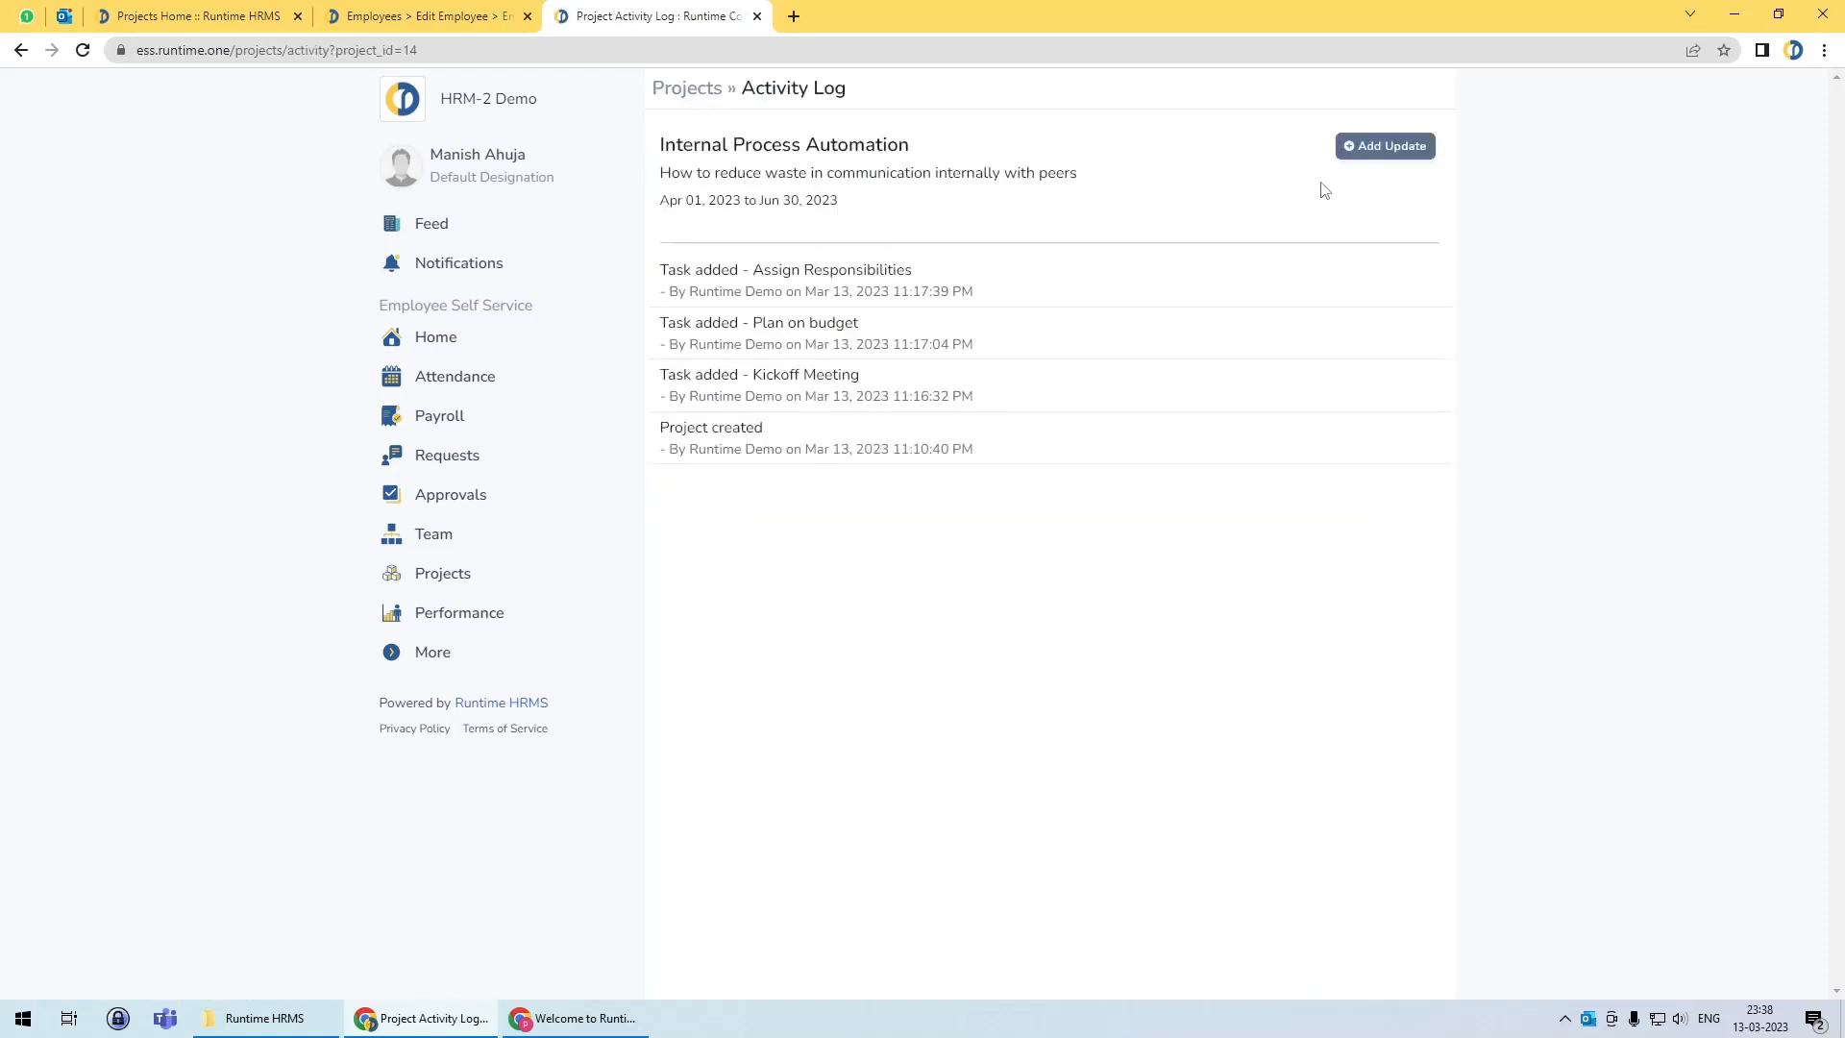
{"action": "left_click", "coordinate": [1386, 146]}
{"action": "left_click", "coordinate": [1038, 489]}
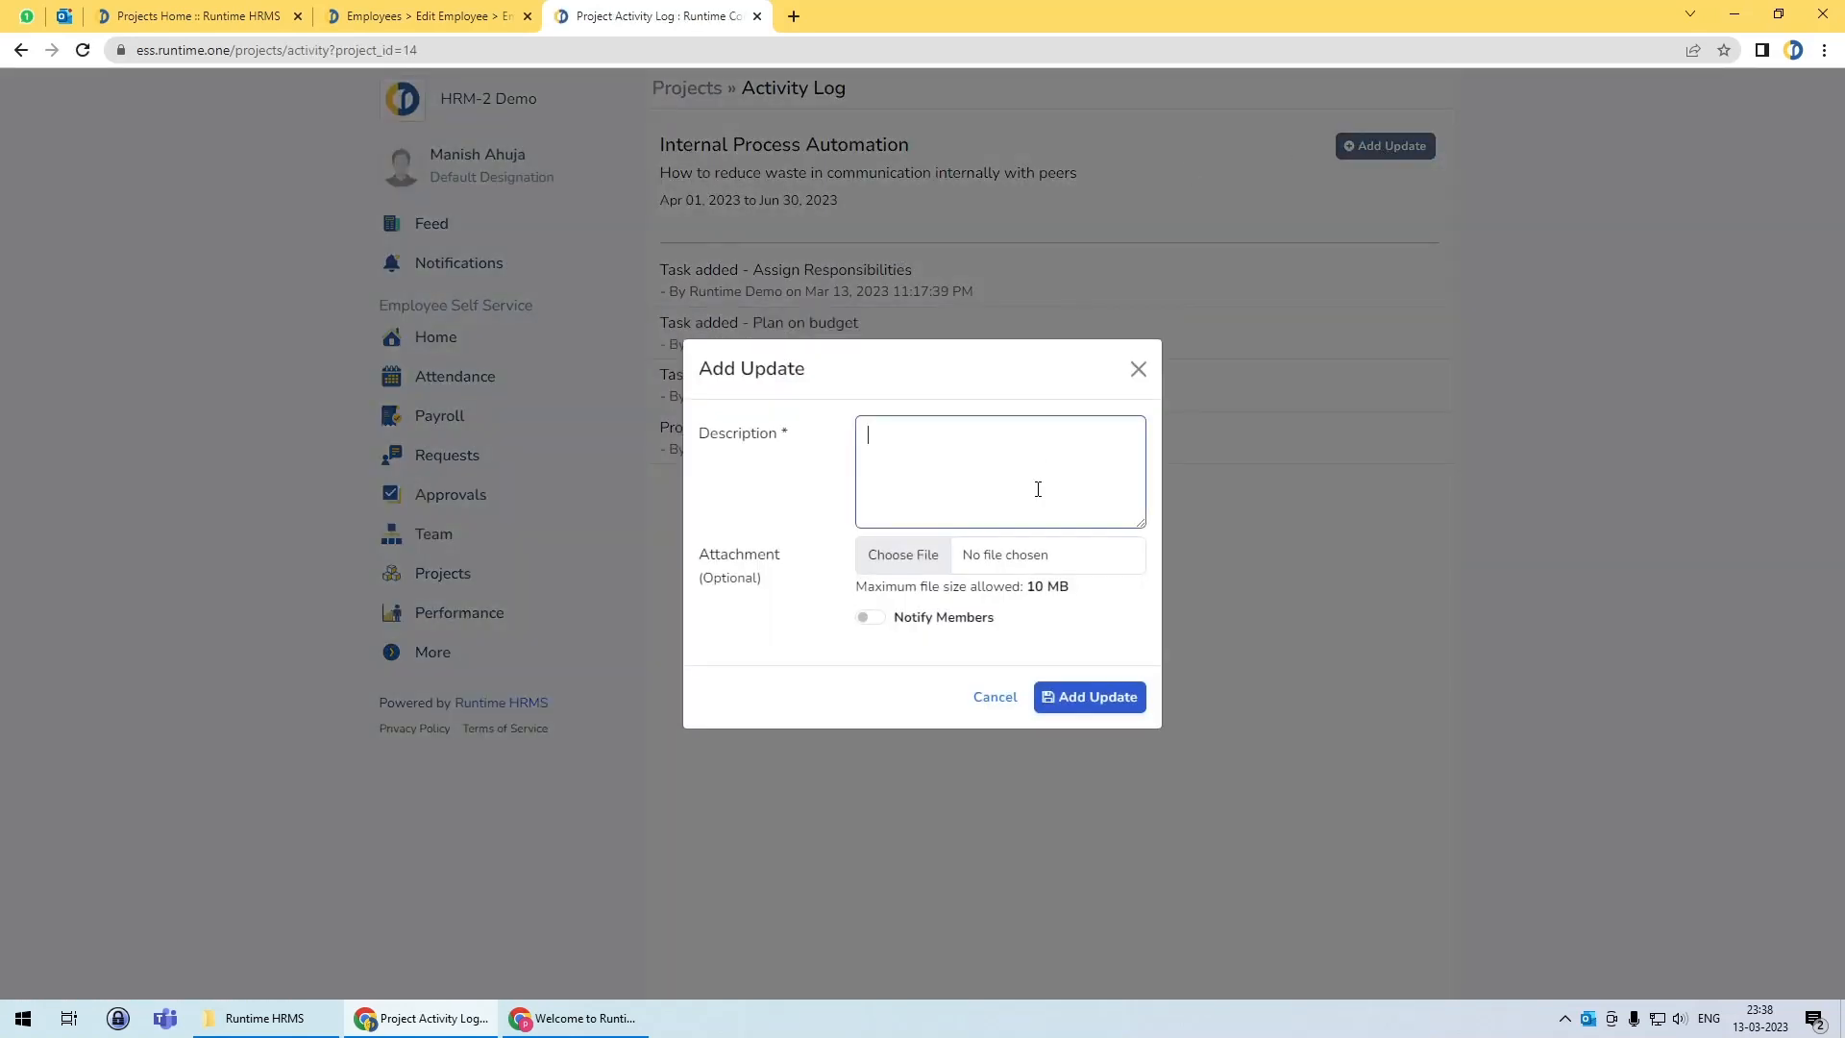
{"action": "type", "text": "Testing excel file upload"}
Step: Attach Project_Report_14 (3).xlsx from the Downloads folder to the update and submit it
{"action": "left_click", "coordinate": [949, 564]}
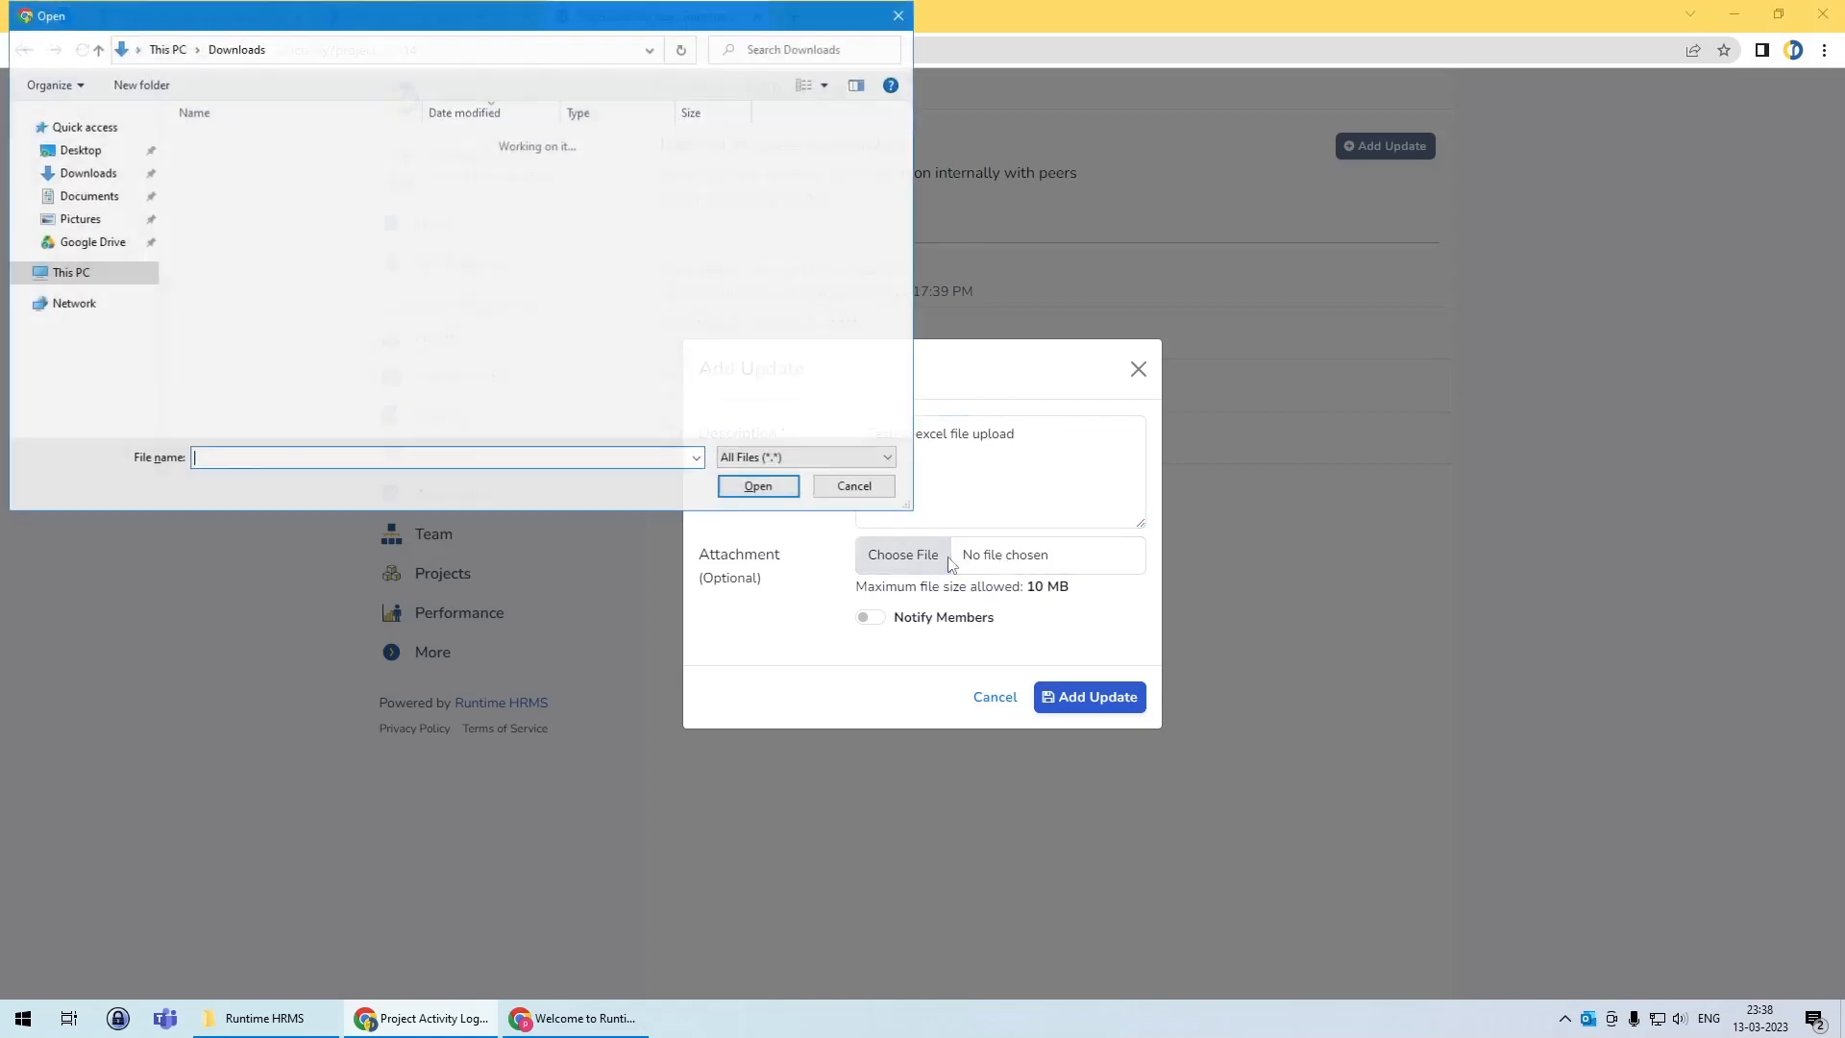
{"action": "left_click", "coordinate": [255, 167]}
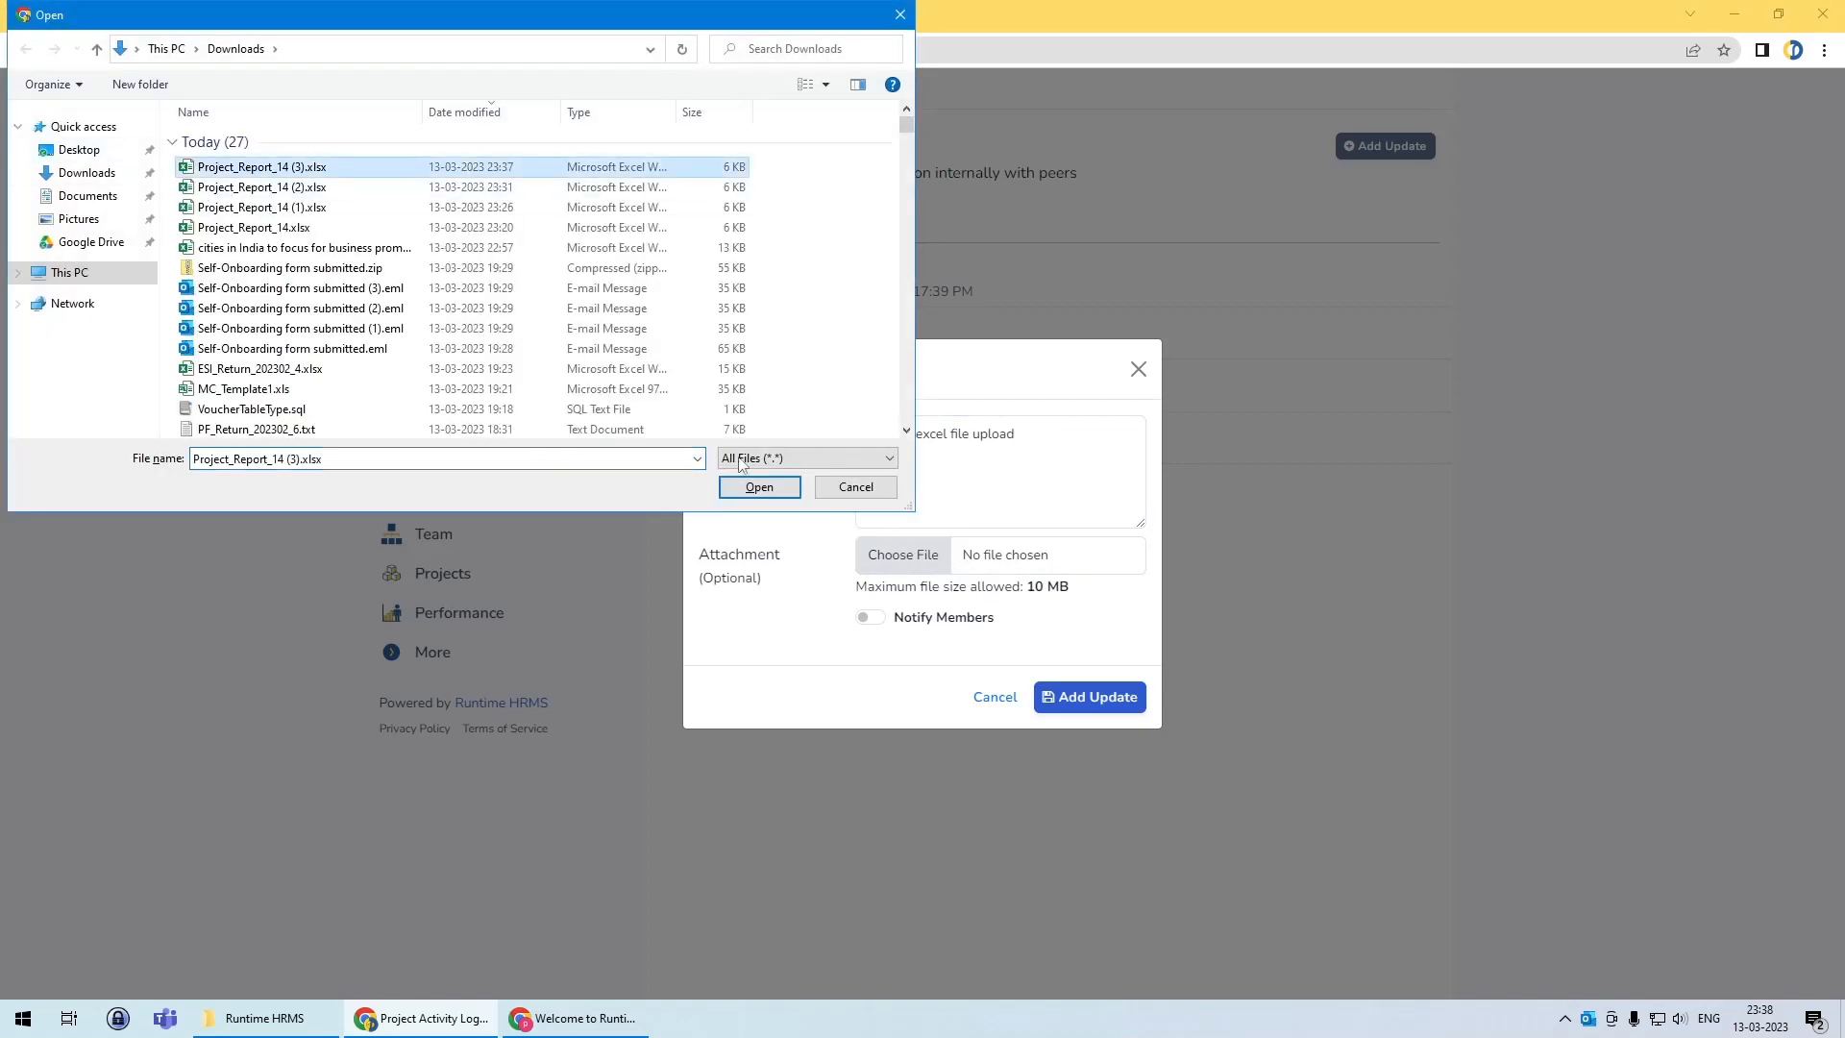
{"action": "left_click", "coordinate": [764, 488]}
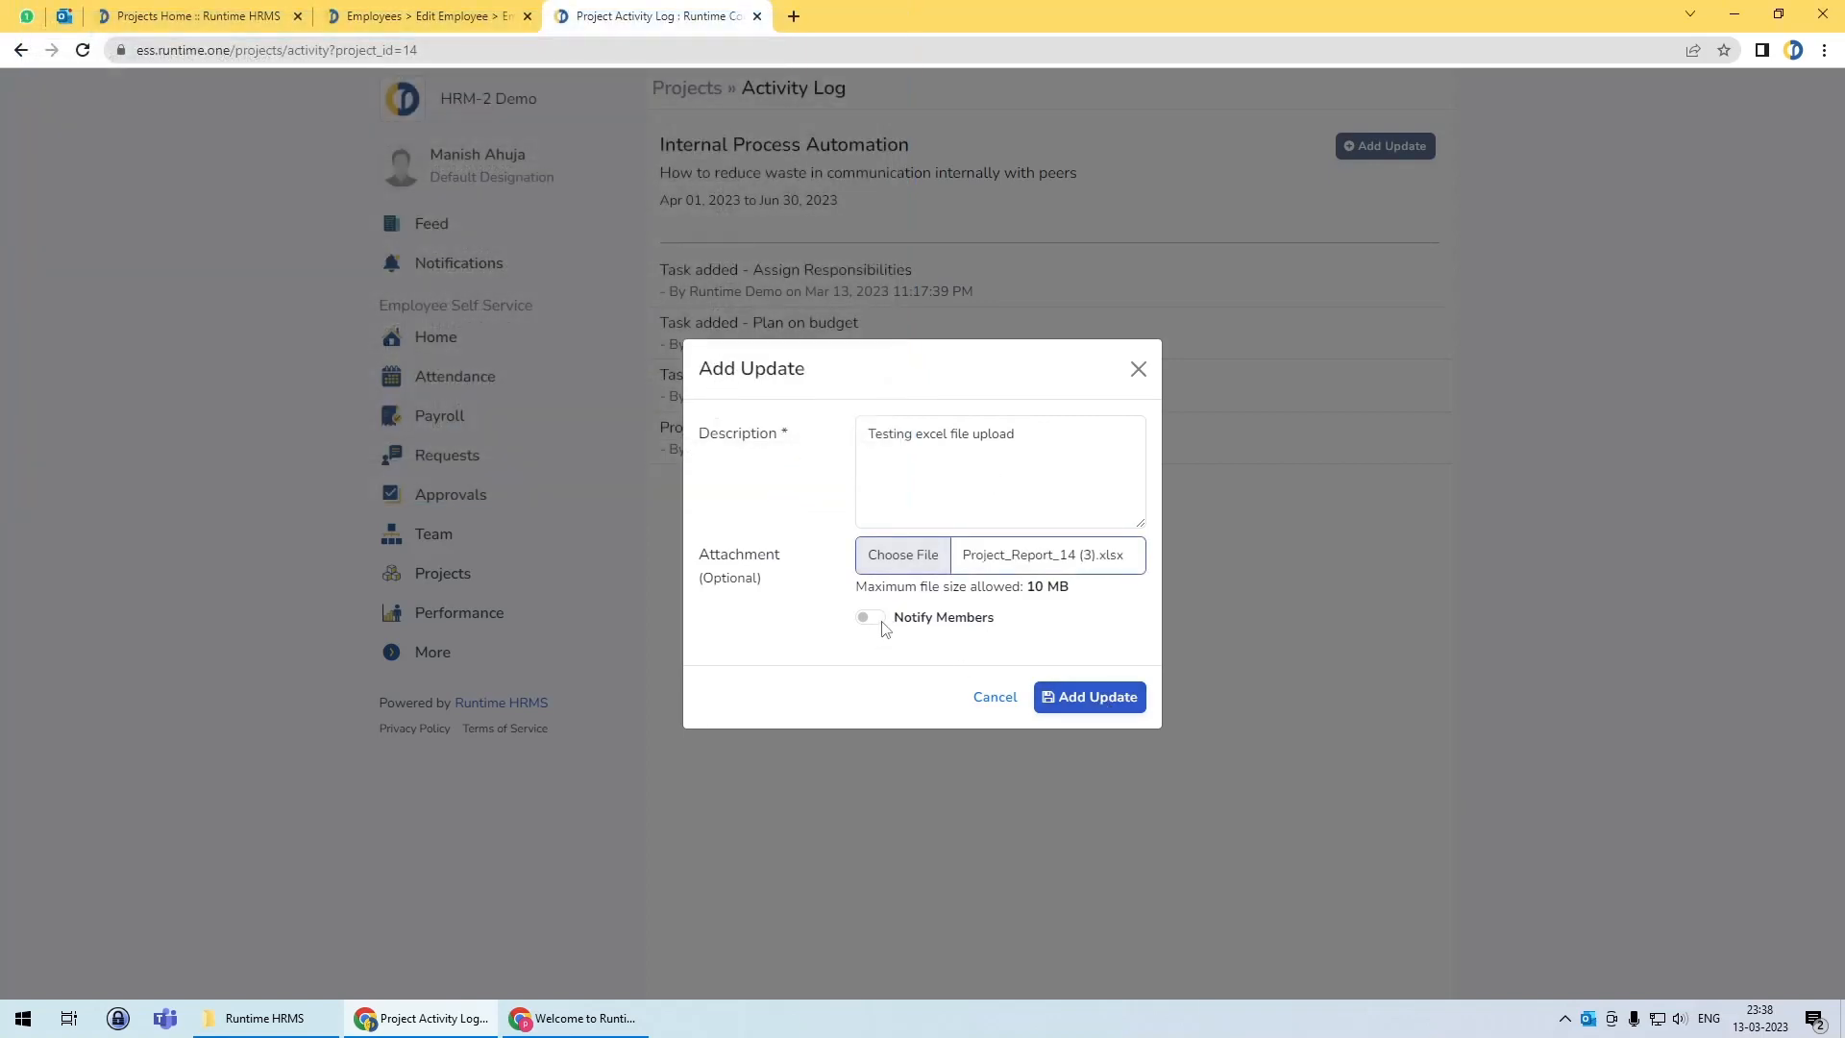
{"action": "left_click", "coordinate": [1094, 696]}
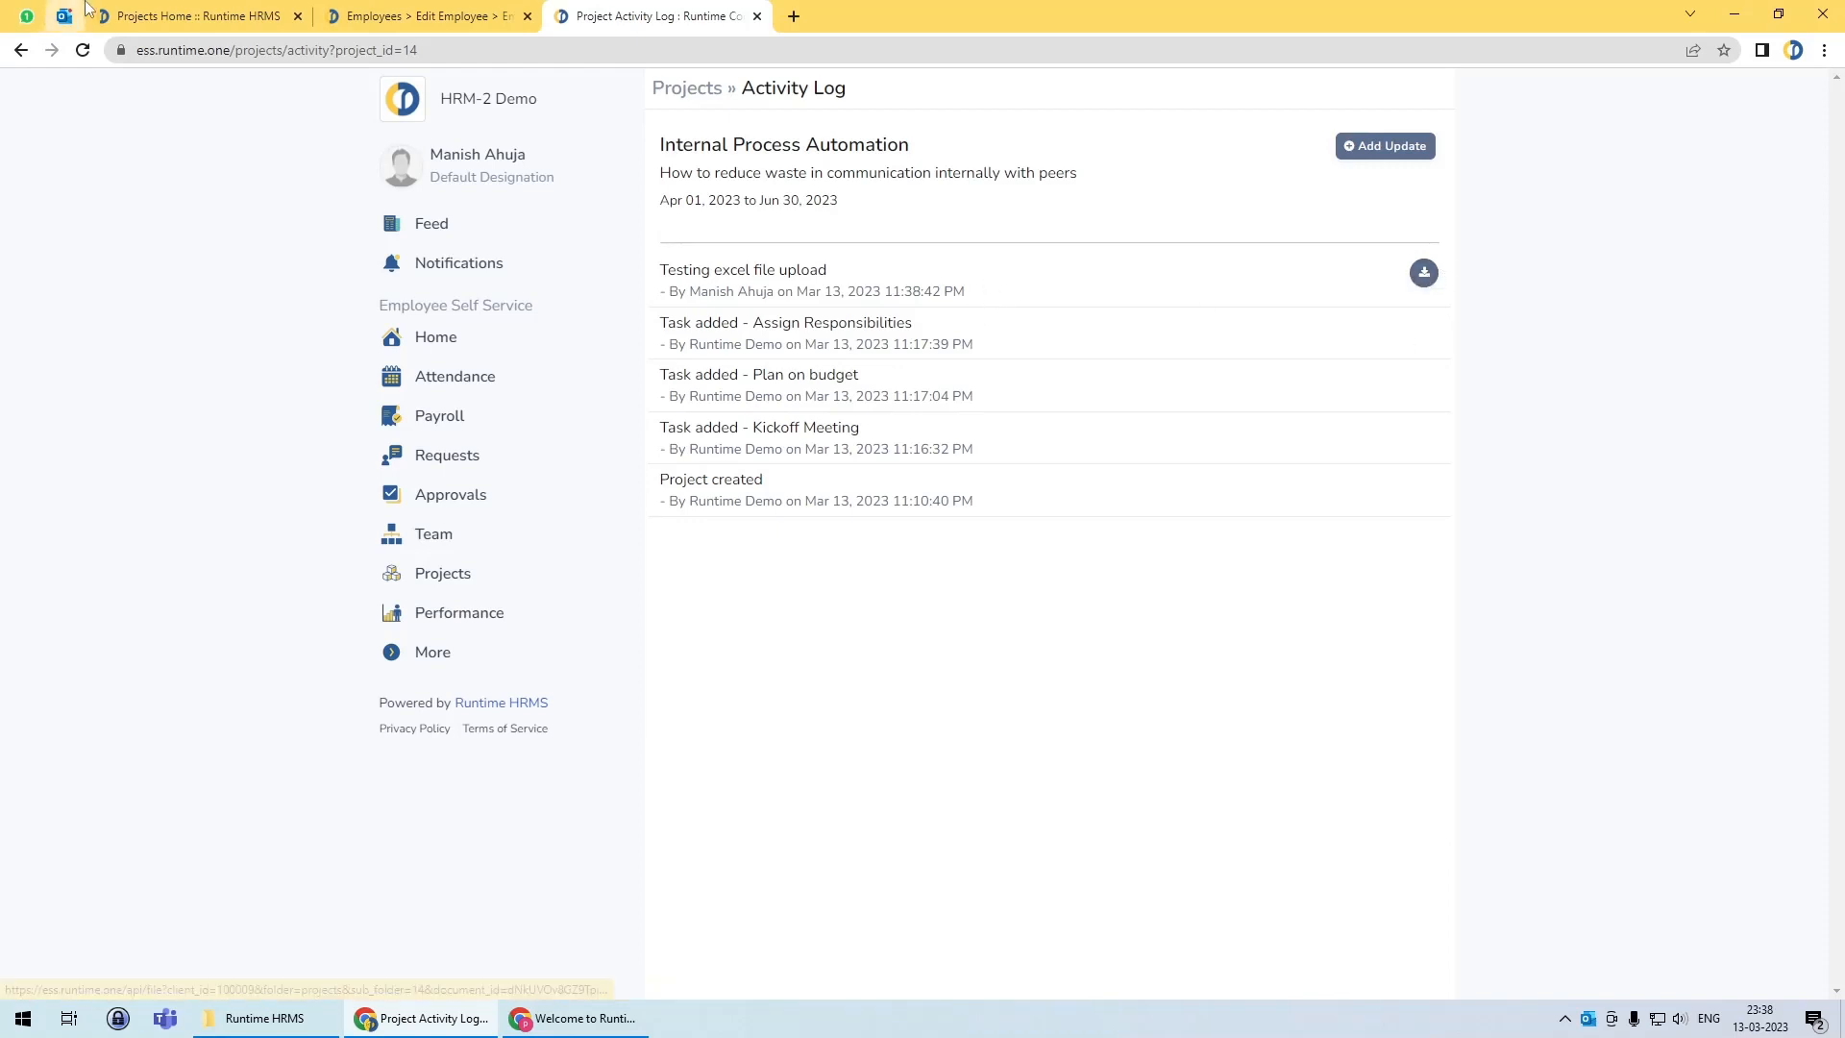
Step: Check the Internal Process Automation activity log in the admin panel and compare its entries with the Employee Self Service log
{"action": "key", "text": "ctrl+1"}
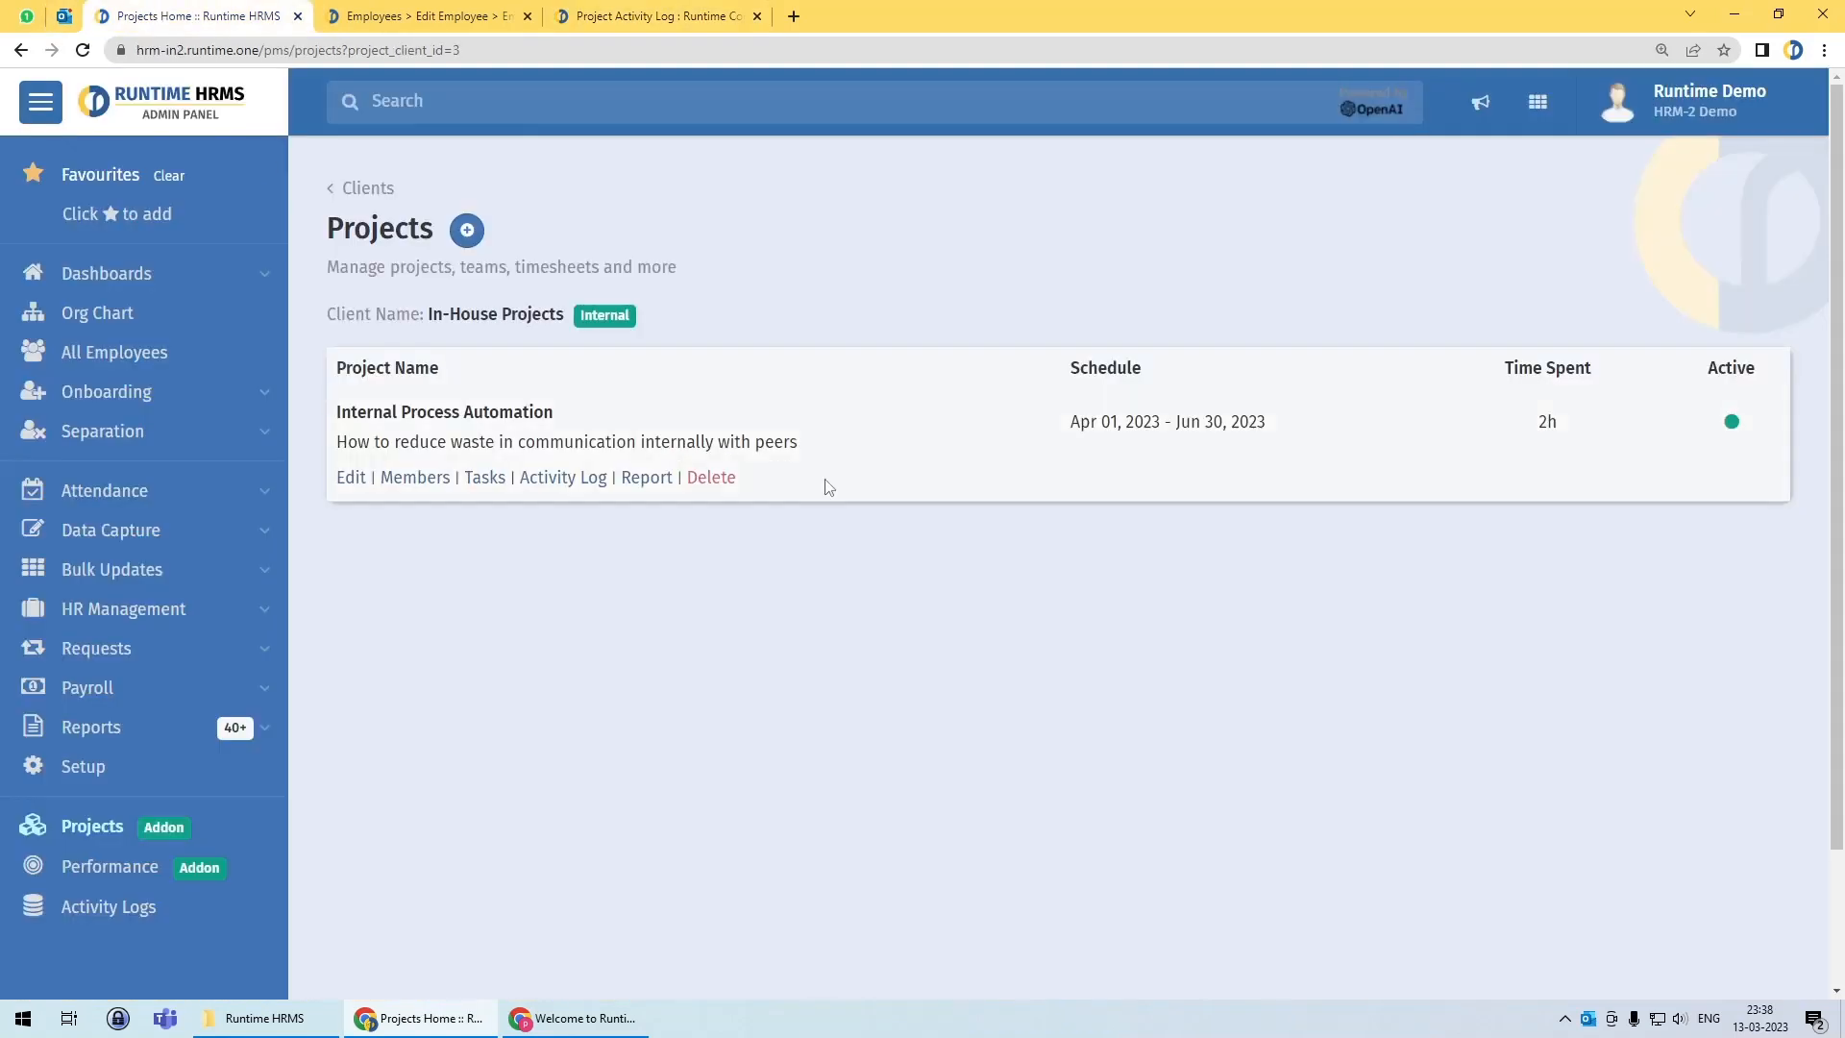
{"action": "left_click", "coordinate": [565, 478]}
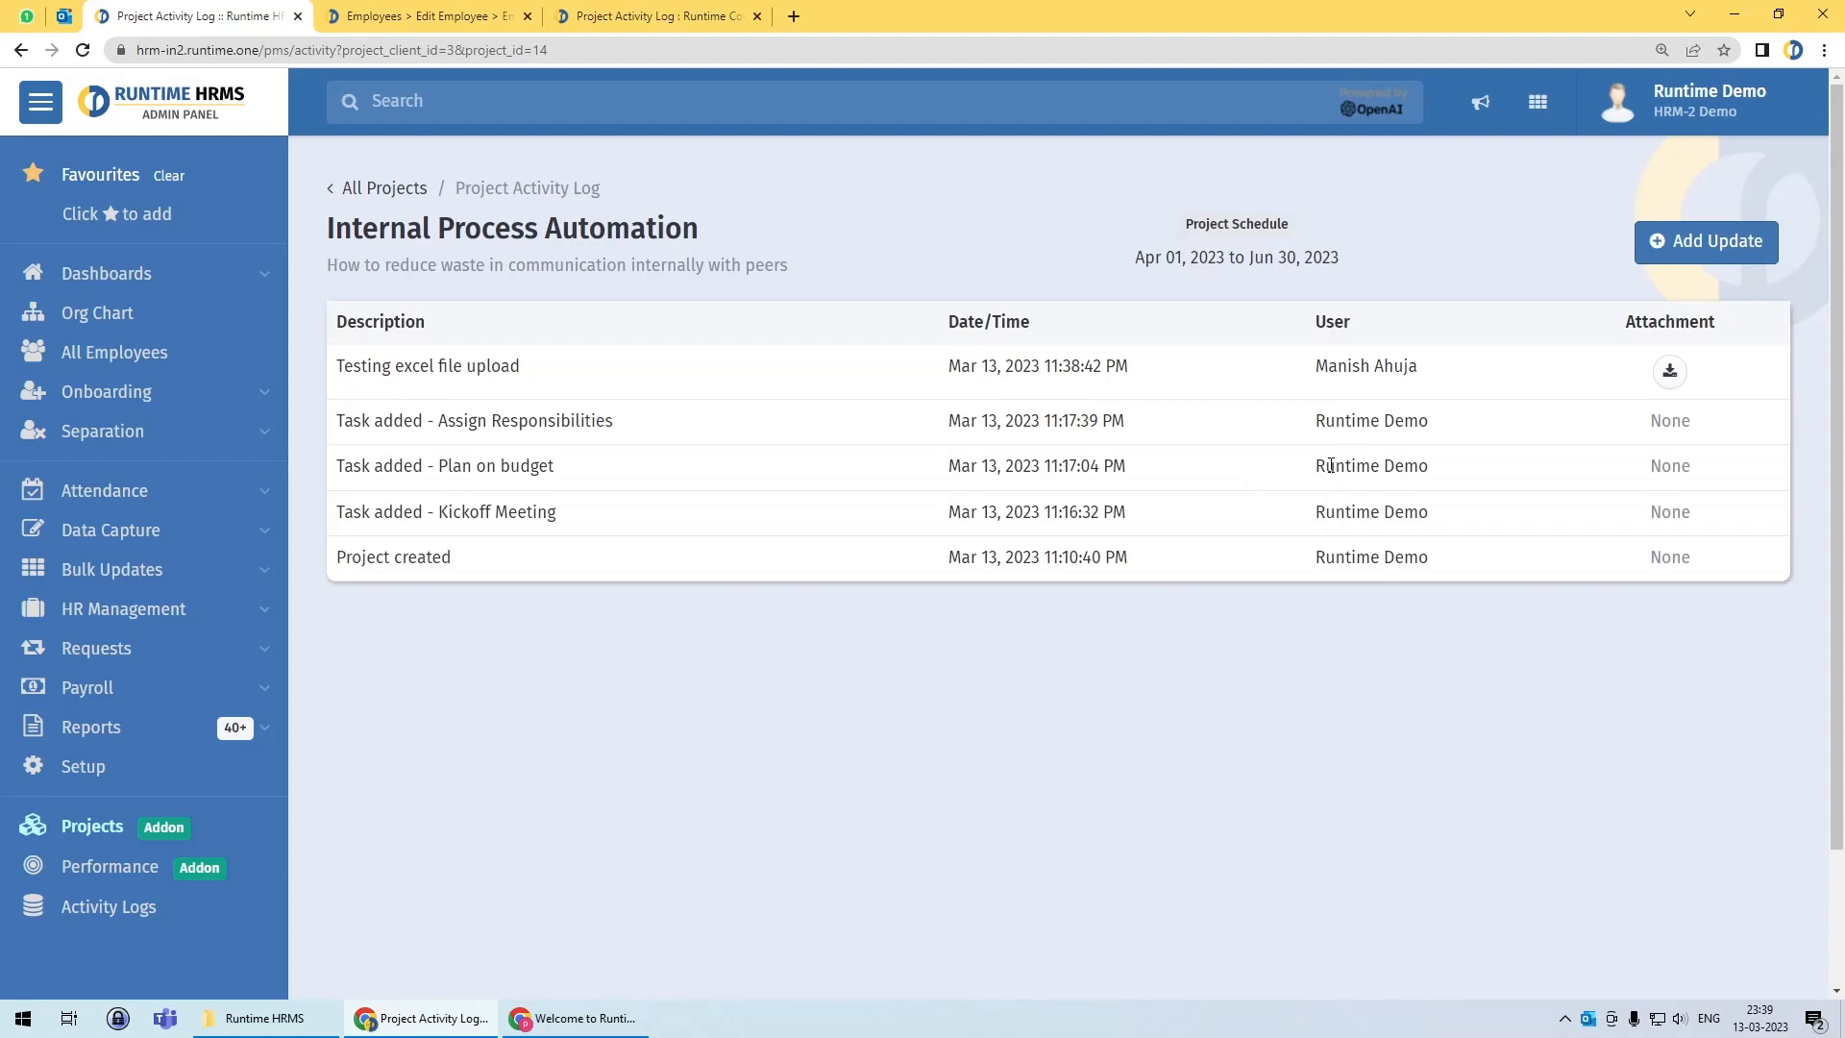
{"action": "left_click", "coordinate": [647, 17]}
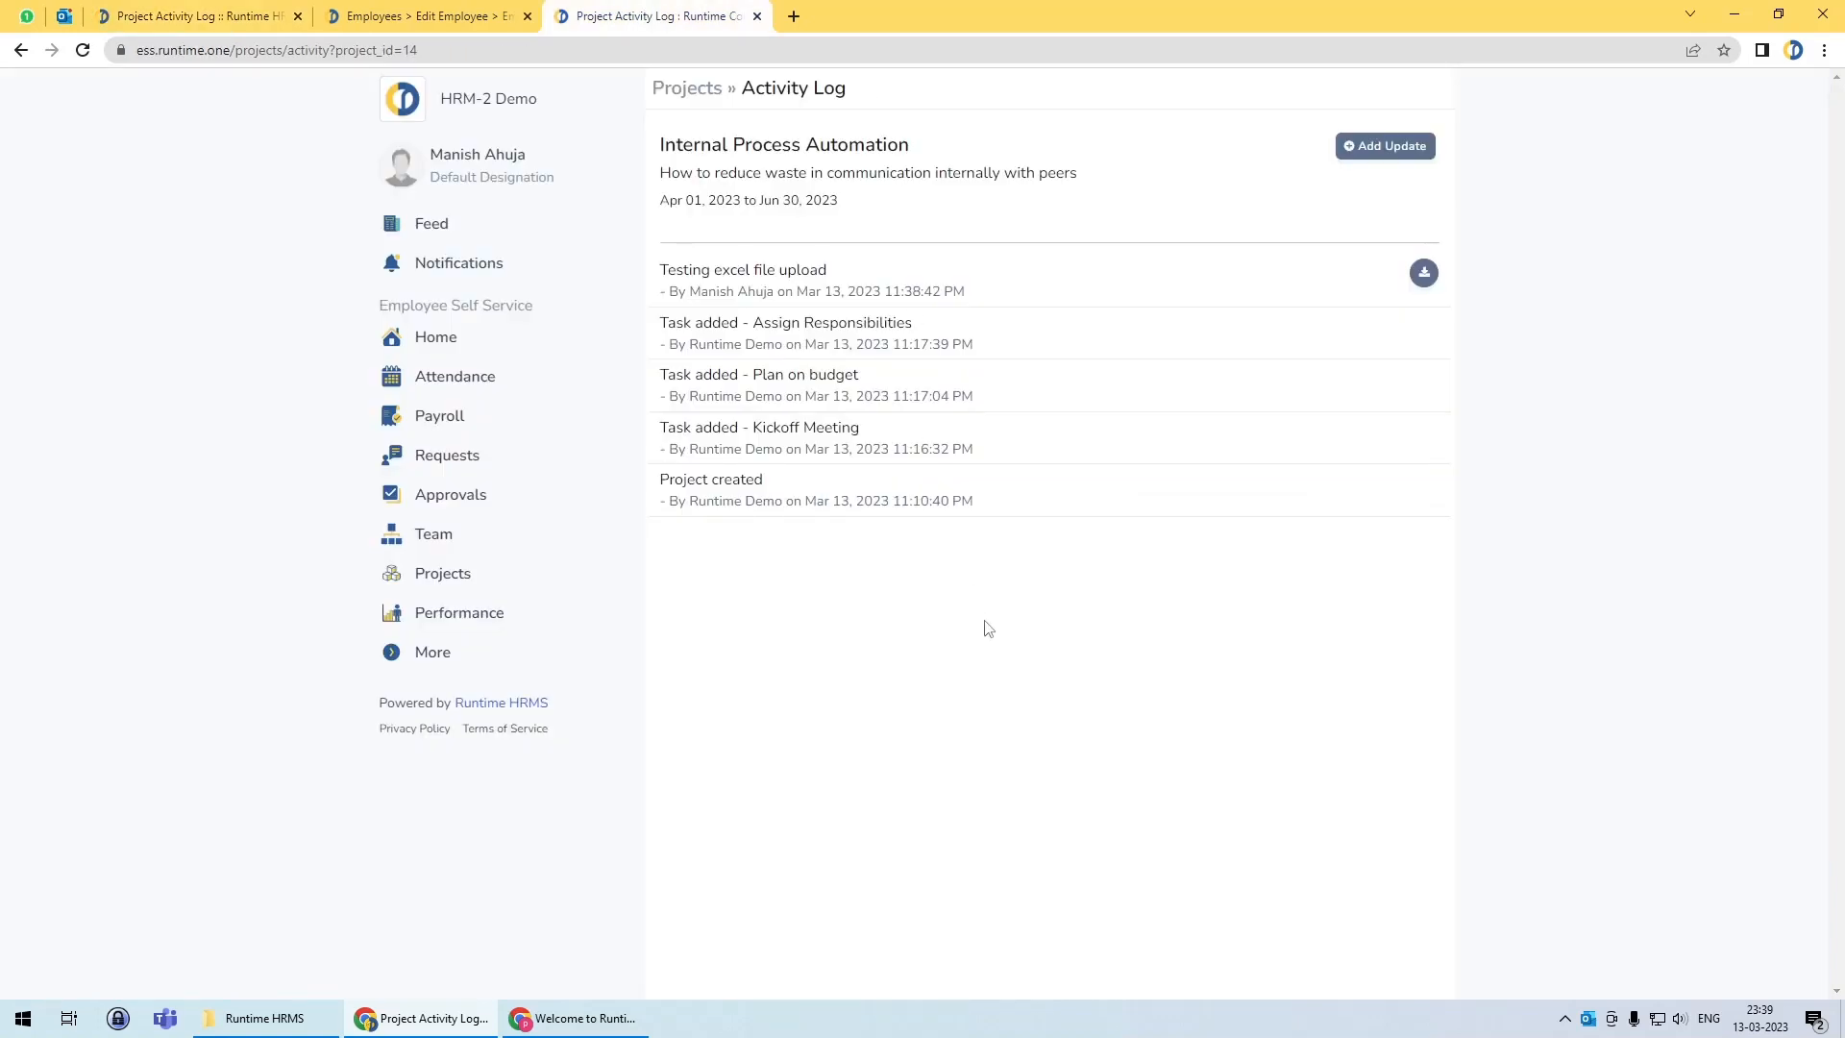
{"action": "left_click", "coordinate": [196, 17]}
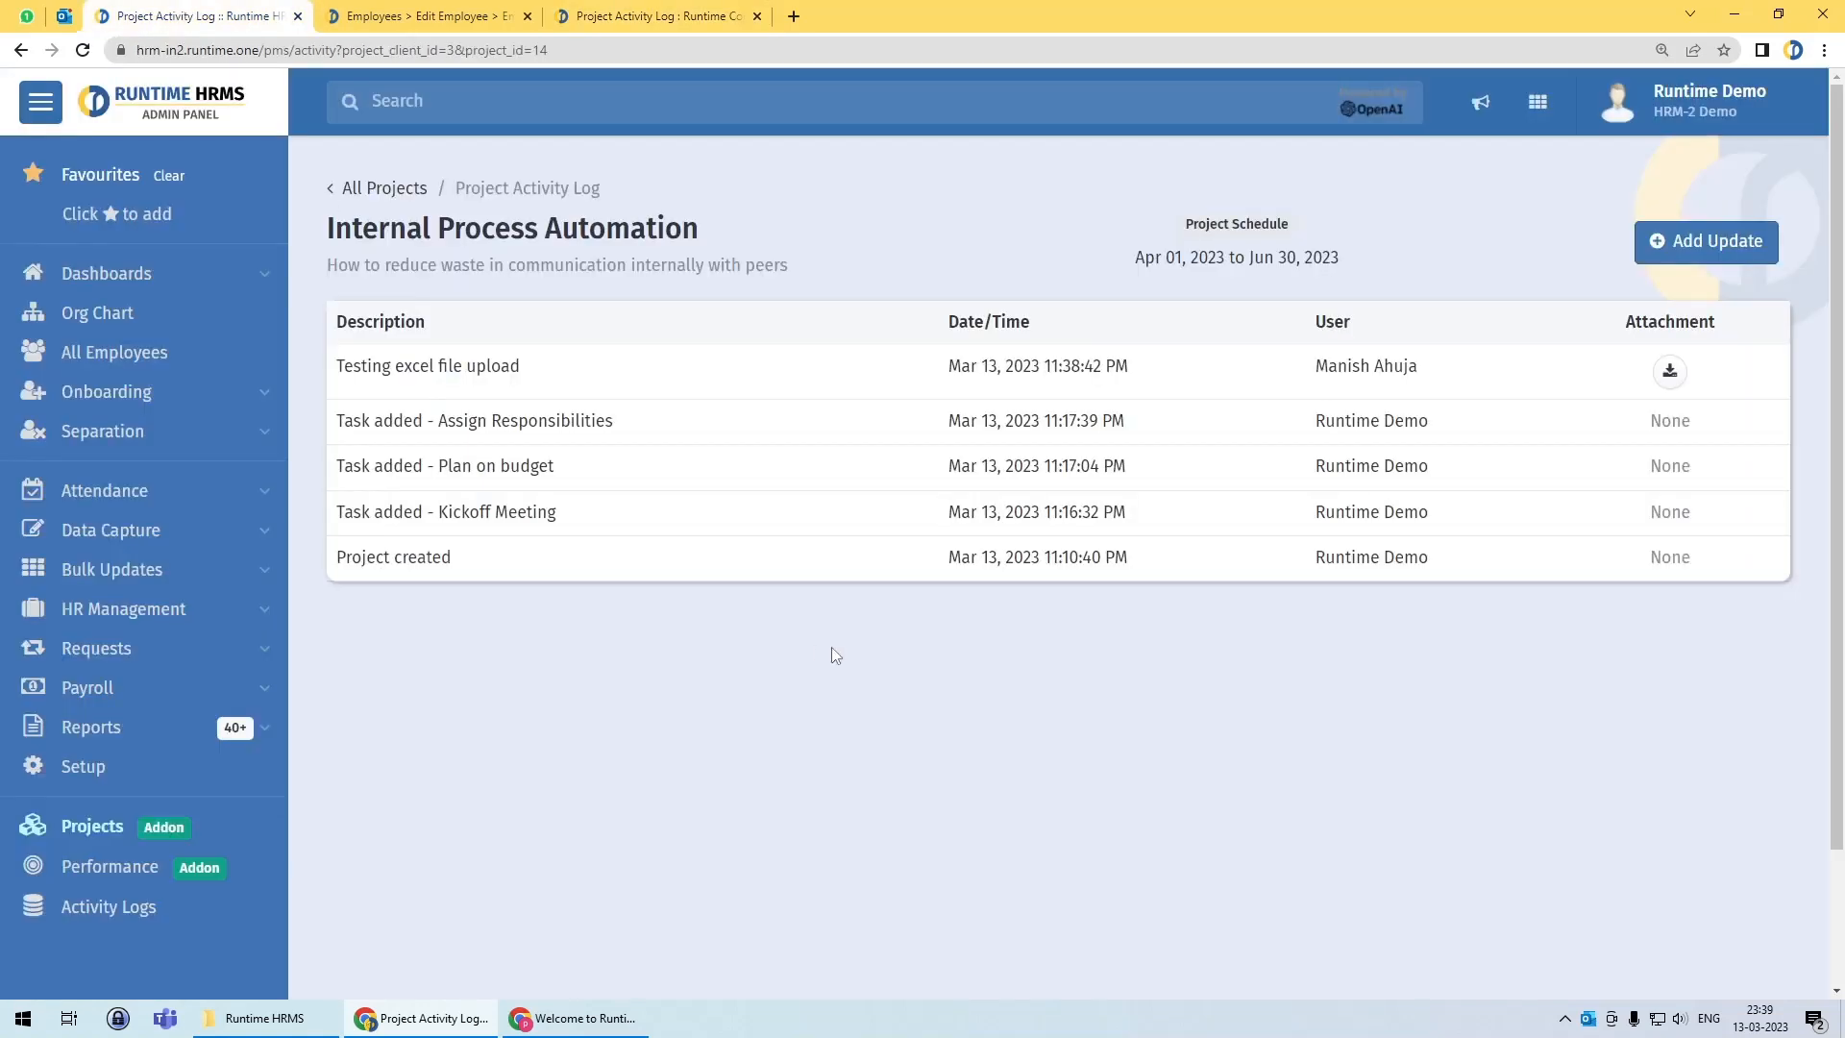